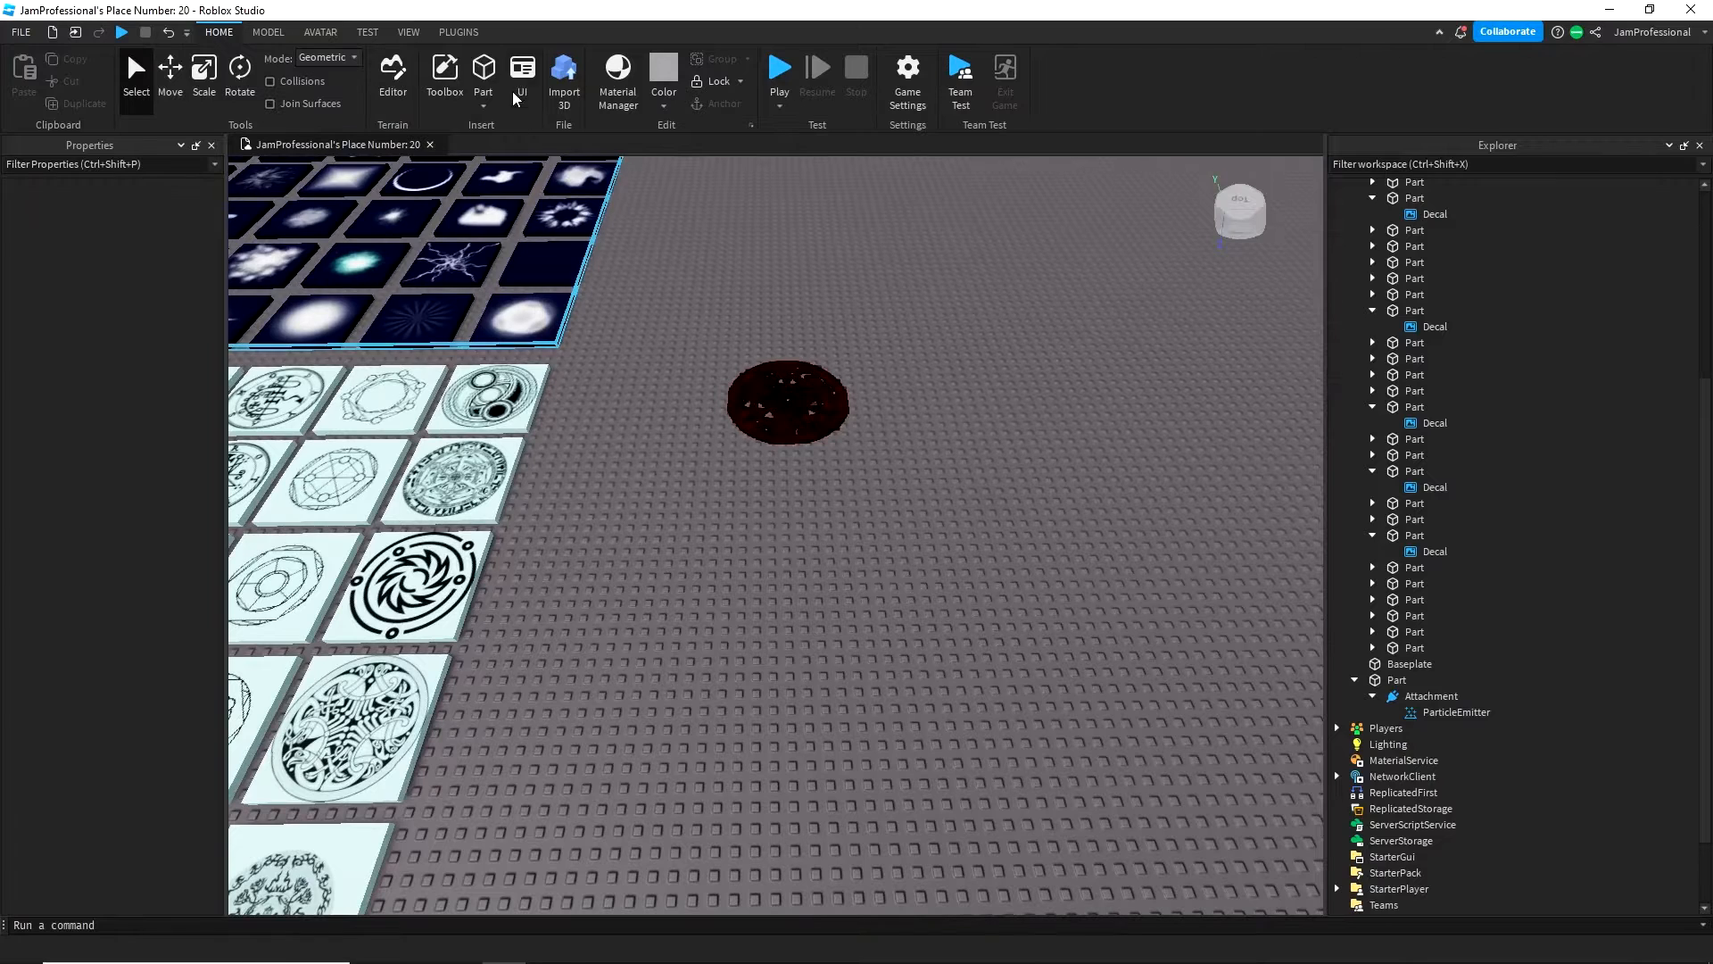
- Add a new part on the baseplate and insert an Attachment into it
right_drag(806, 630, 808, 628)
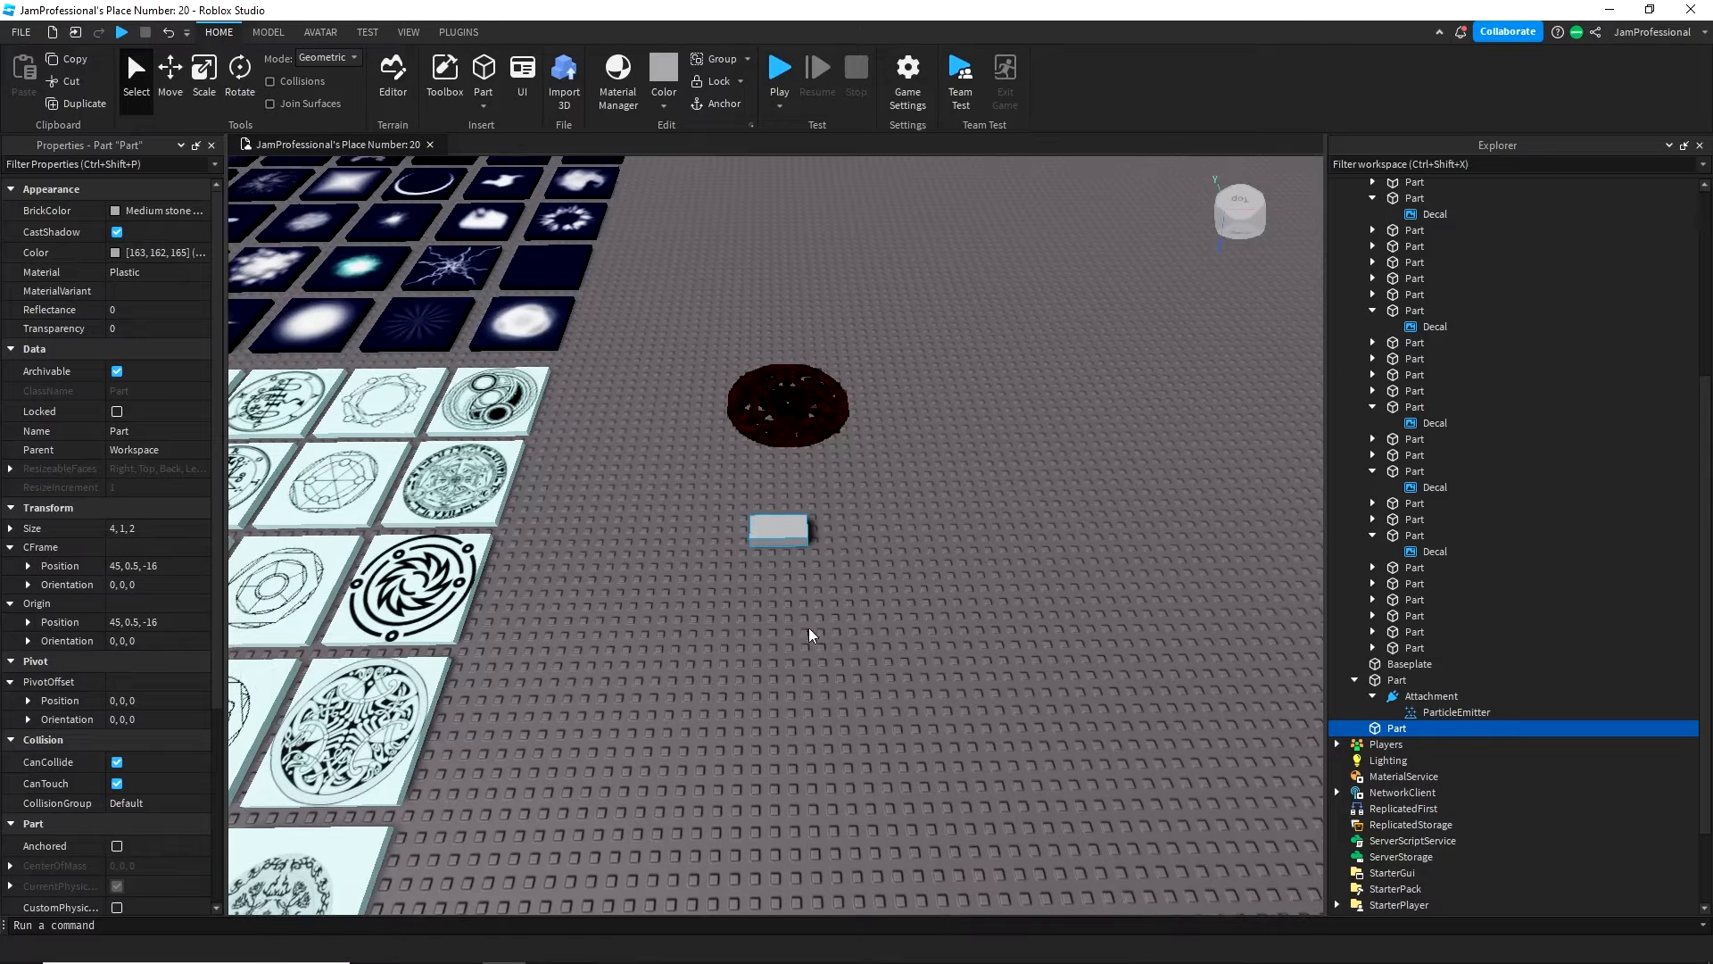
right_click(779, 520)
click(860, 504)
text(att)
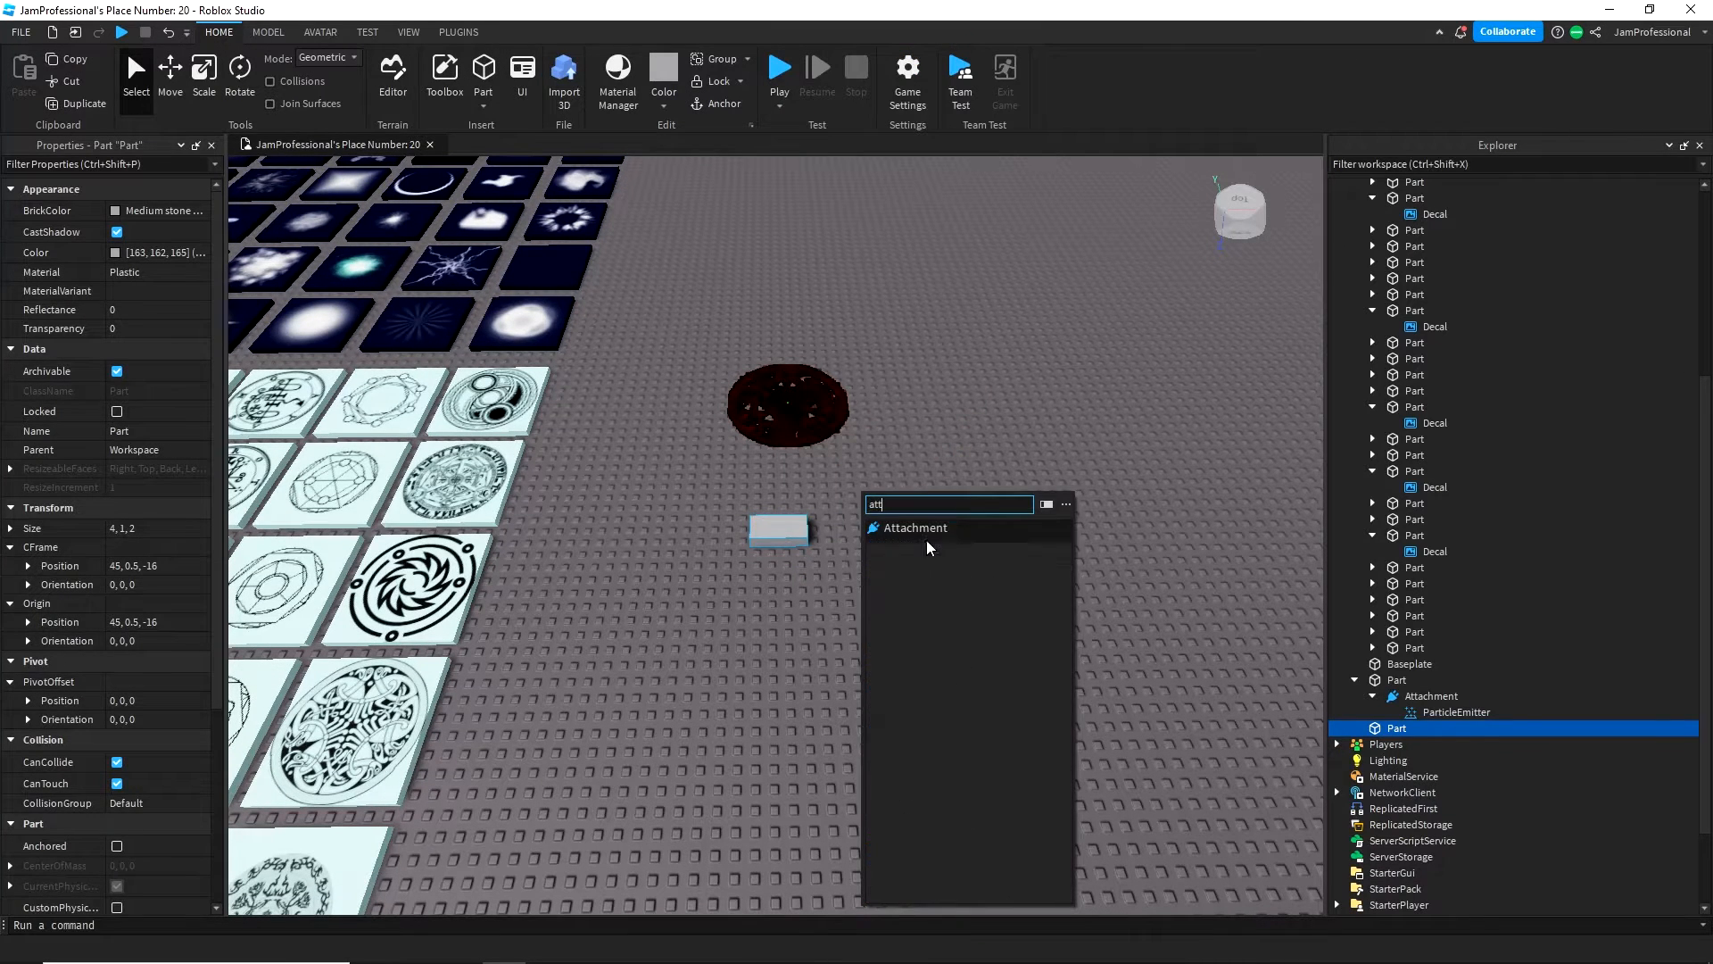
click(915, 529)
right_click(1406, 747)
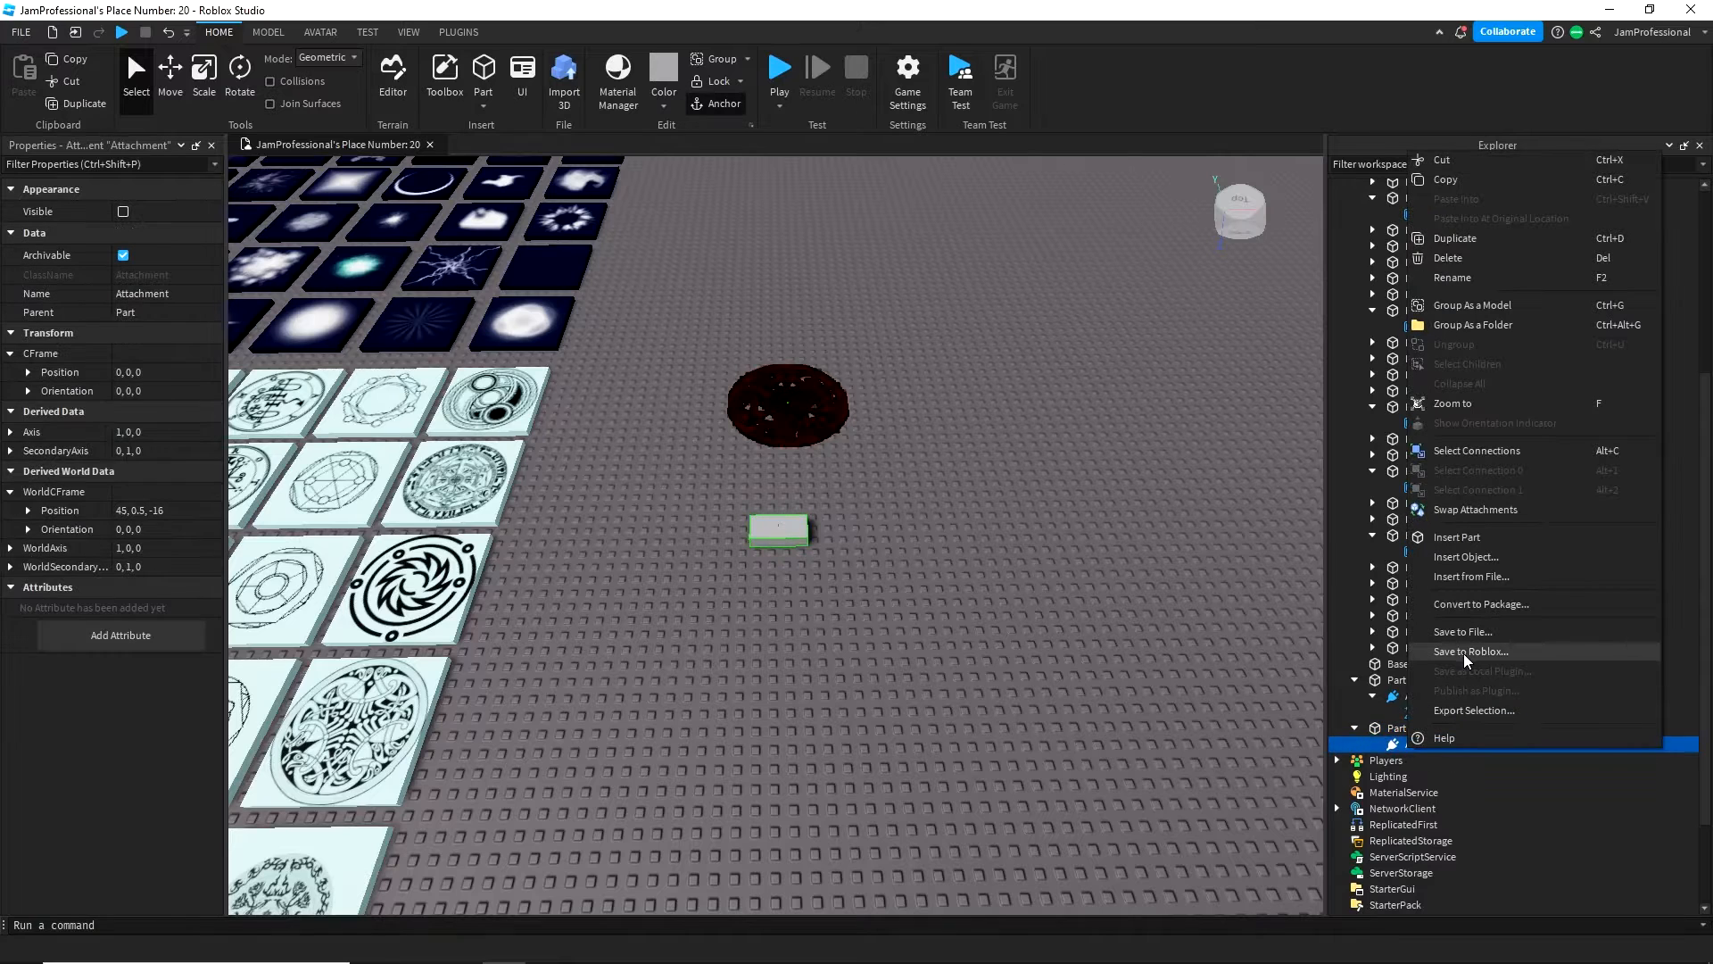
click(1495, 555)
text(par)
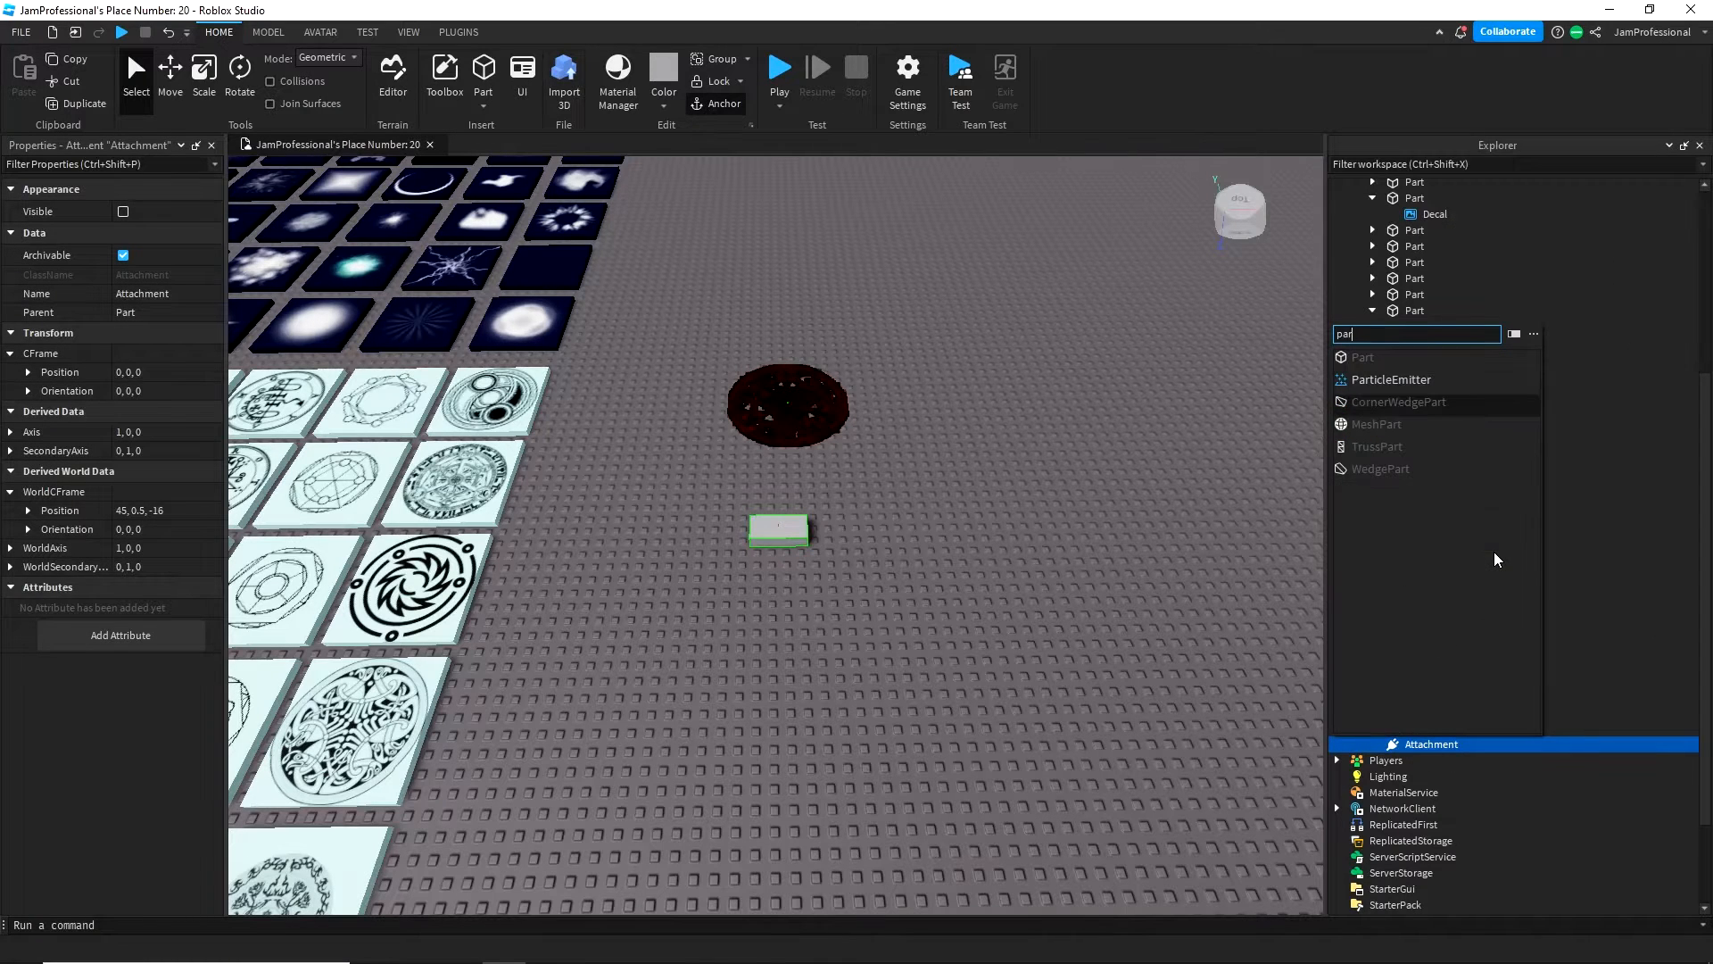
click(1356, 357)
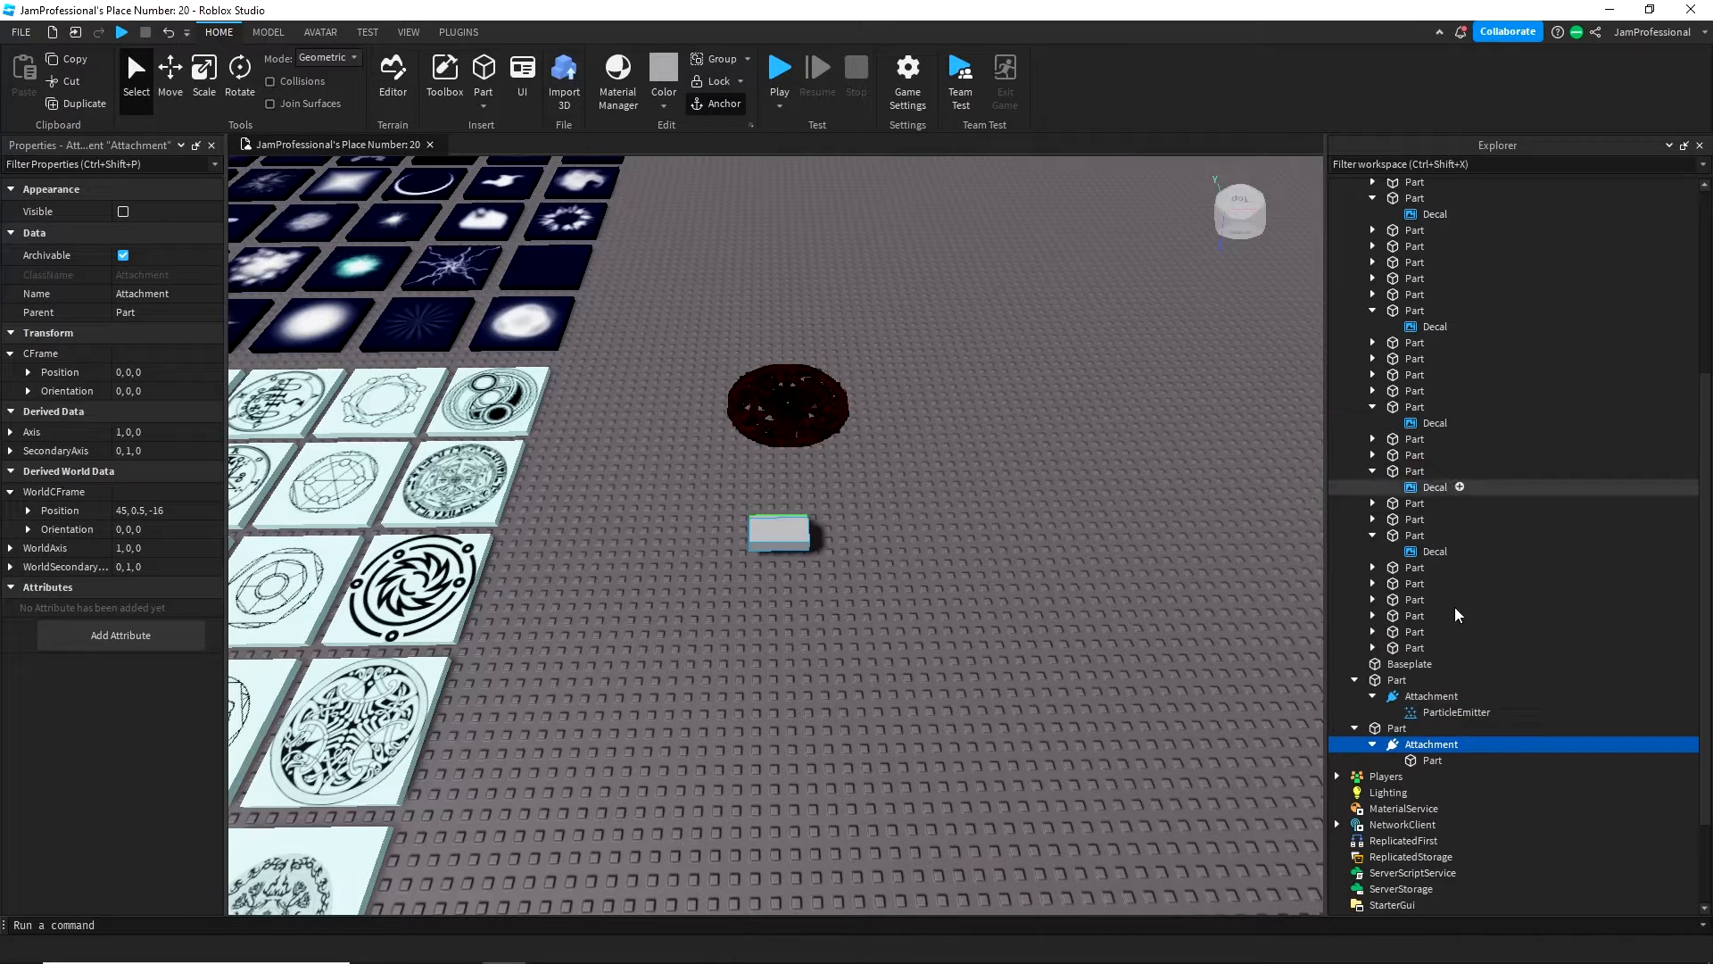
click(1411, 762)
key(Delete)
- Insert a ParticleEmitter inside the new part's Attachment
right_click(1413, 742)
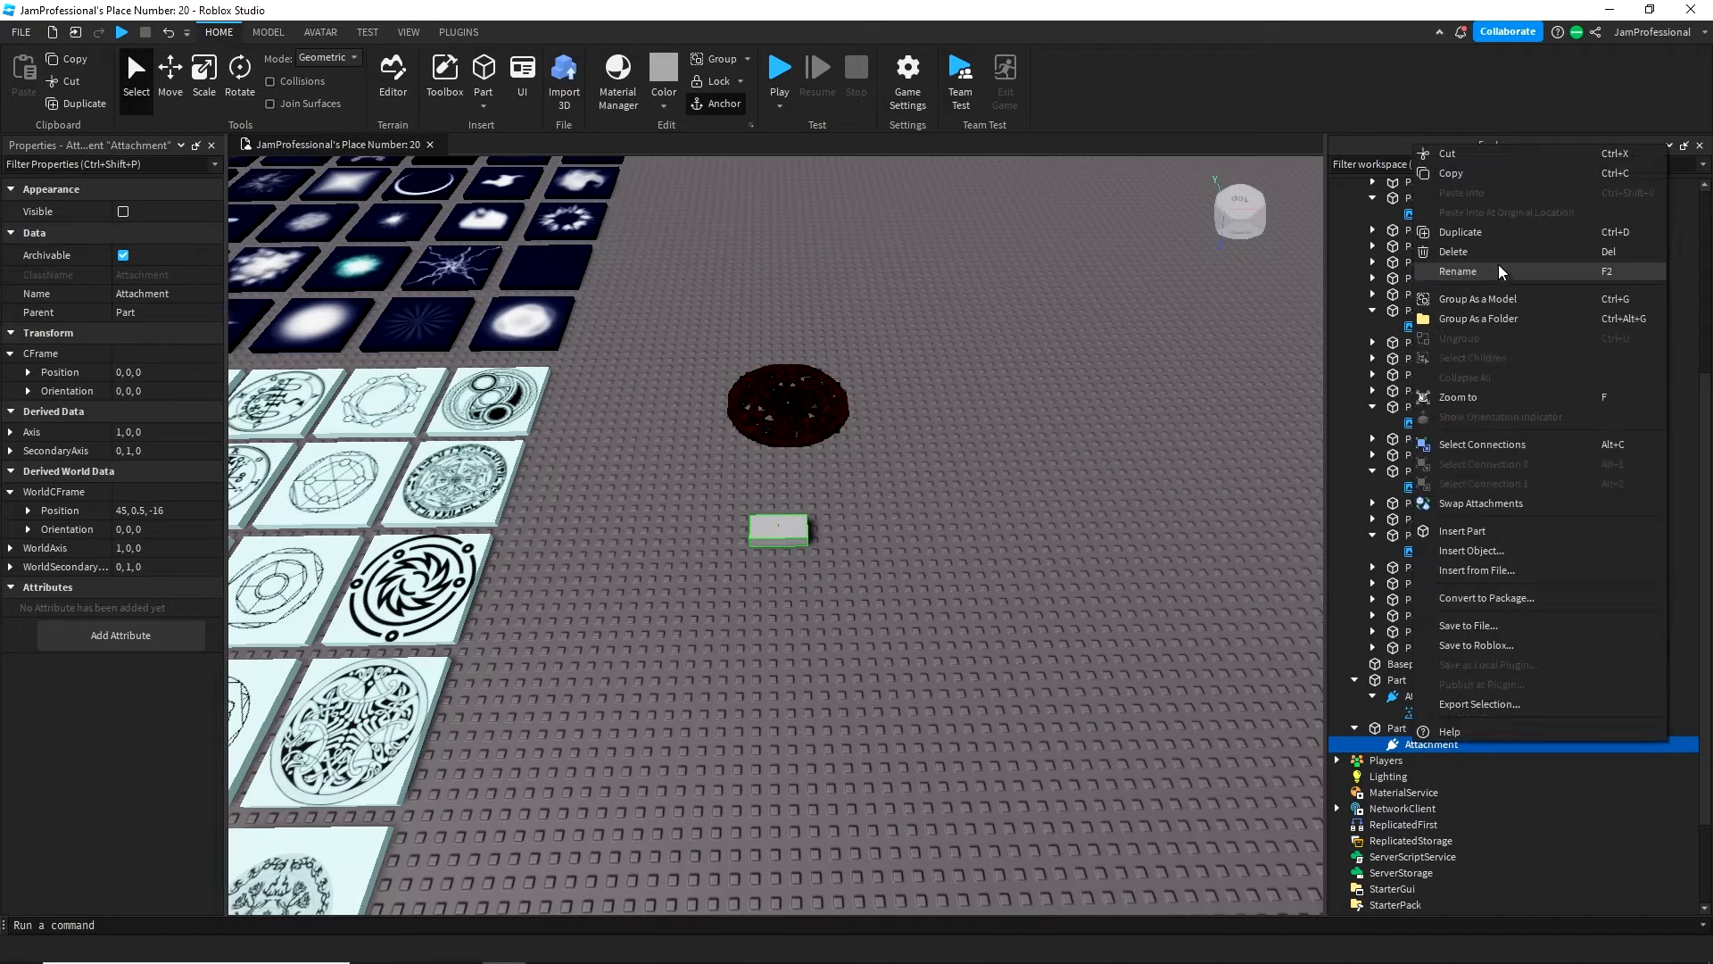
click(1506, 548)
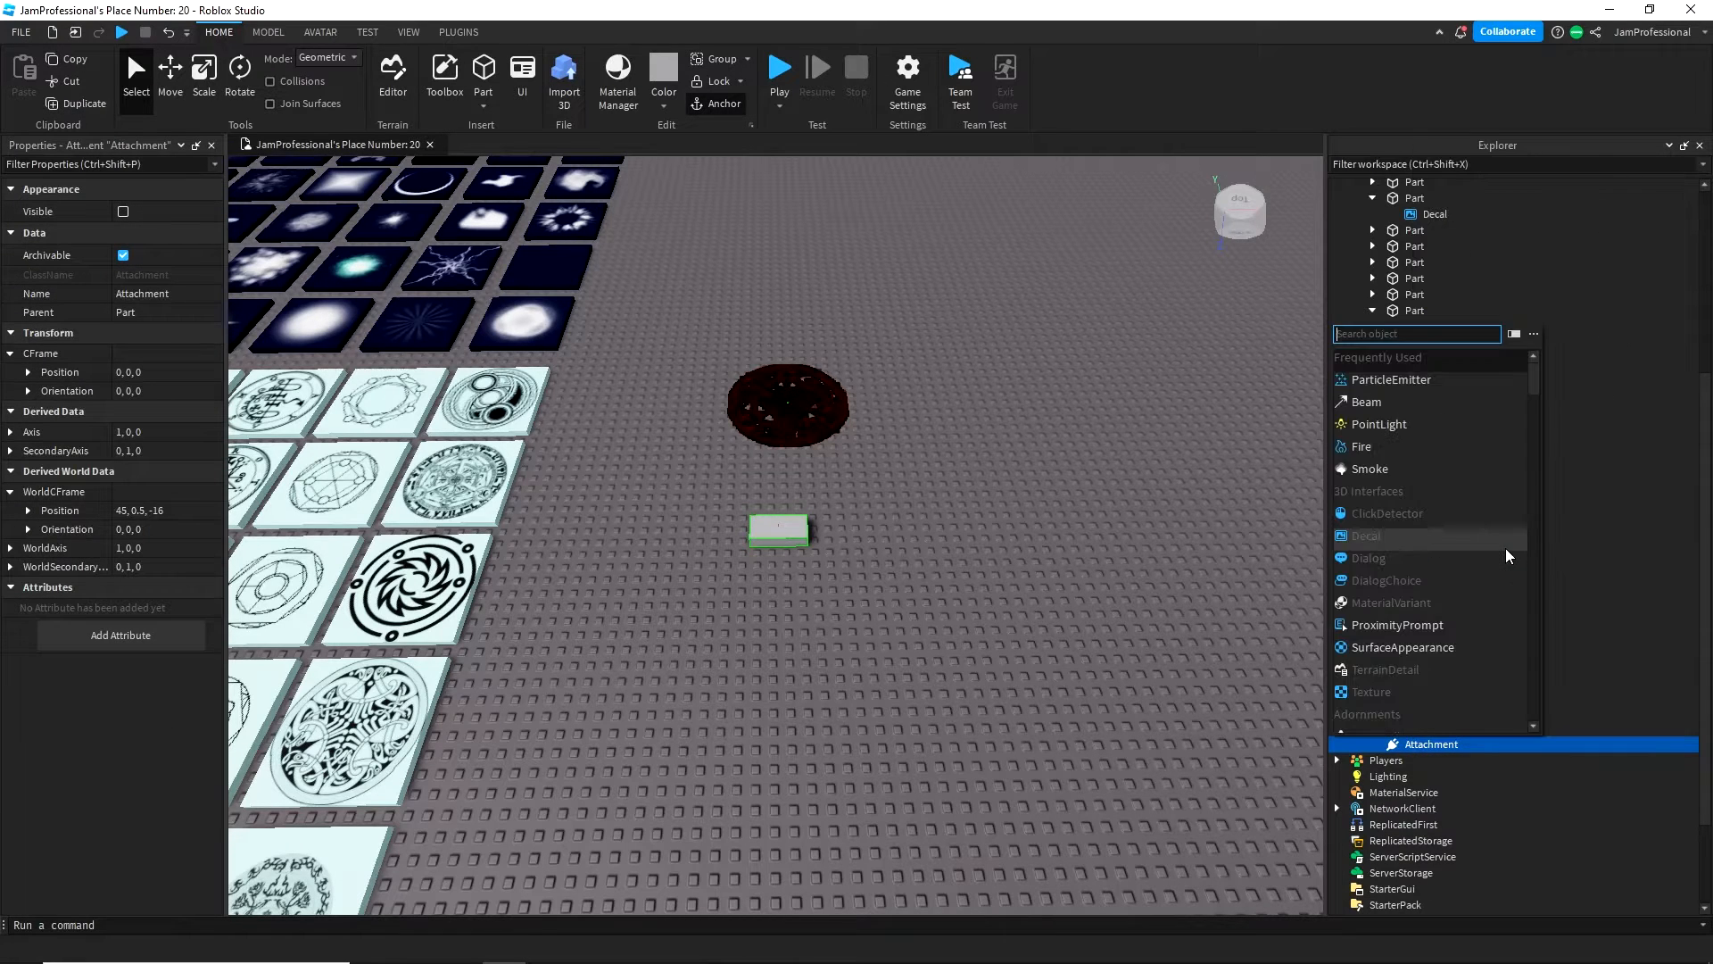
text(part)
click(1385, 385)
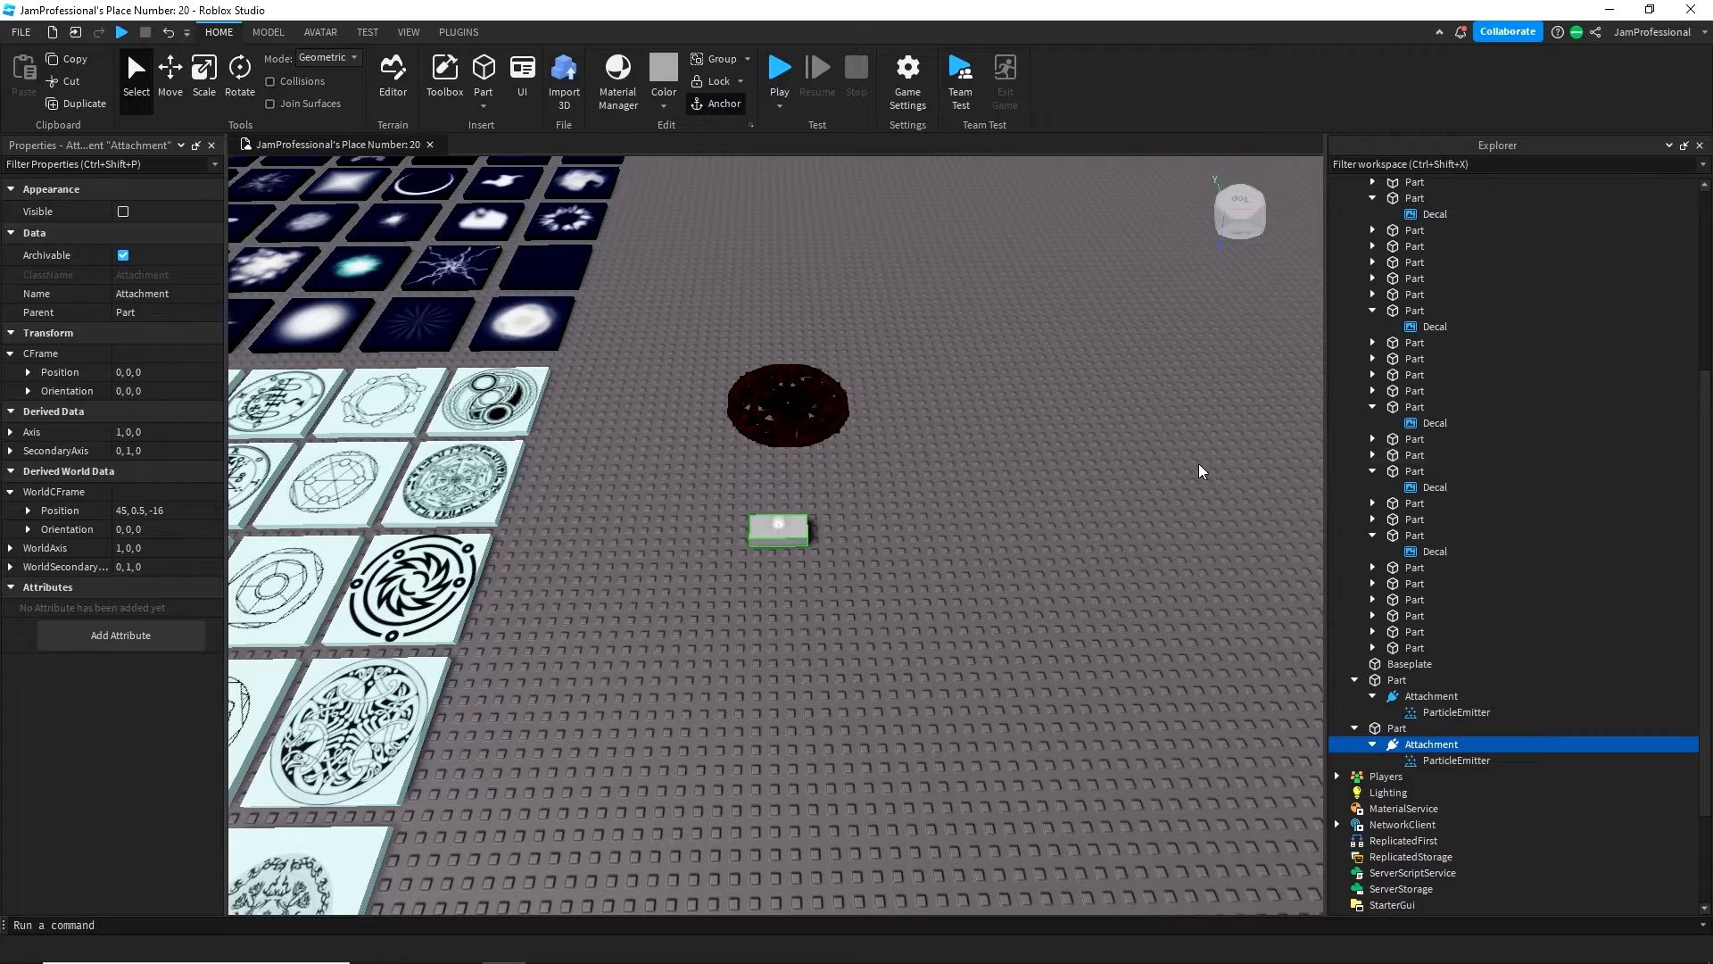
- Configure the new ParticleEmitter with VelocityPerpendicular orientation, a speed of 0.01 and LockedToPart enabled
scroll(746, 591, up, 2)
click(1446, 761)
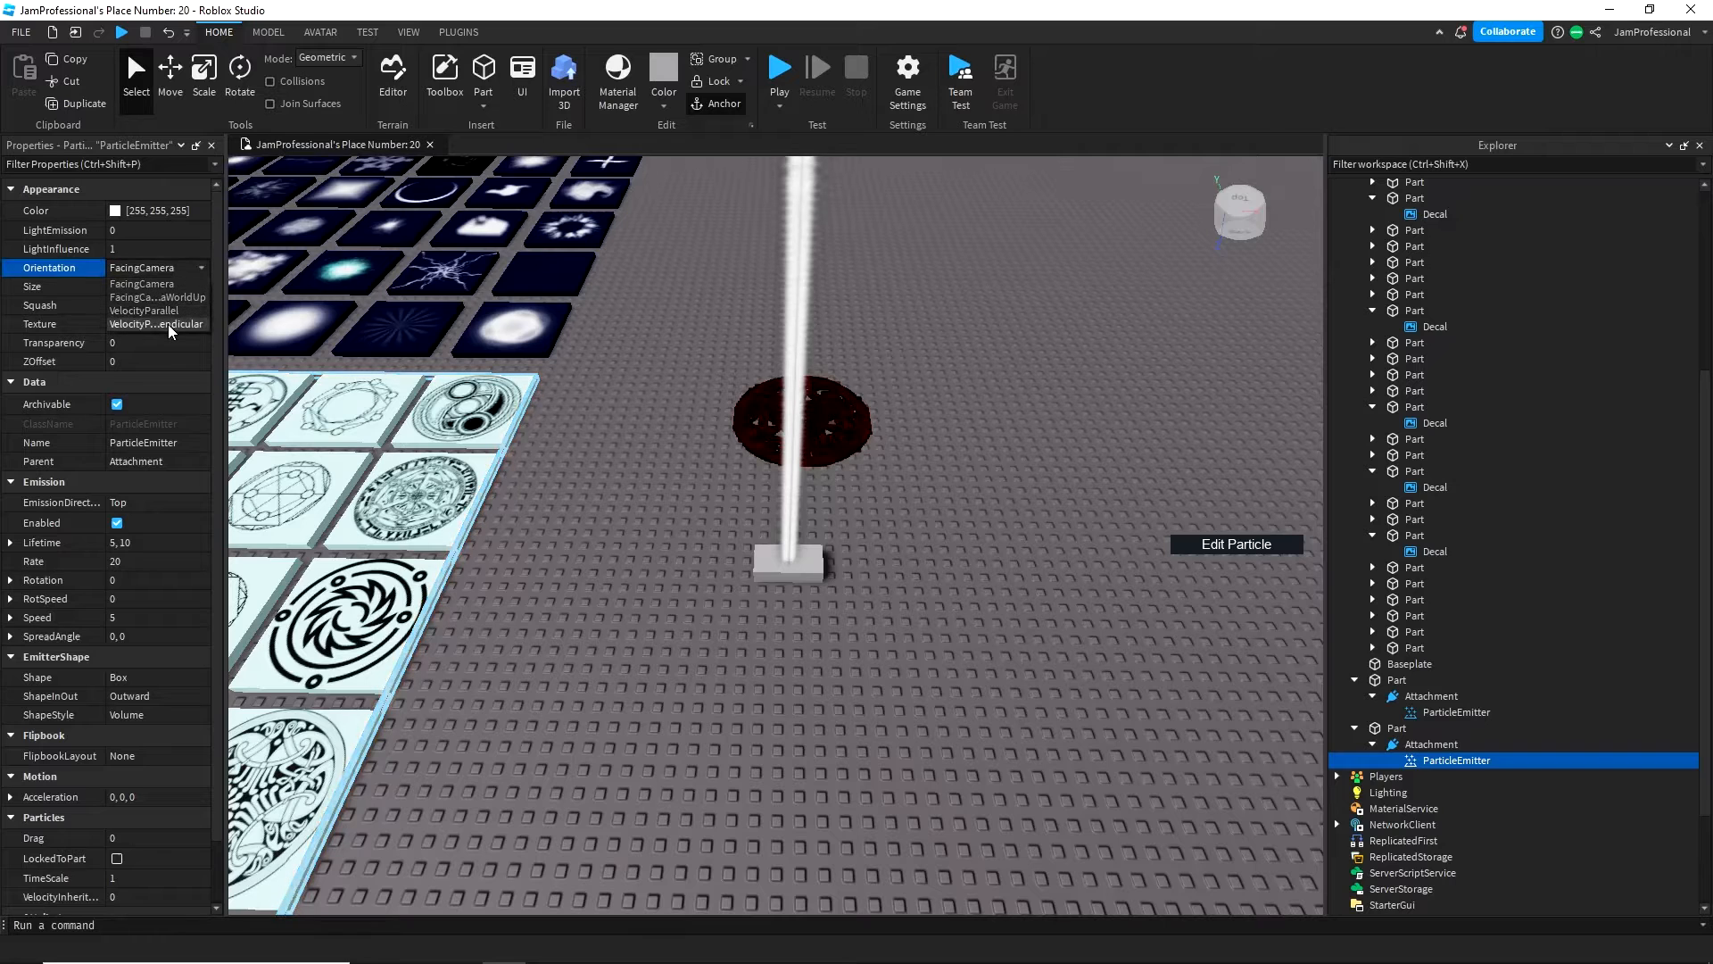
click(168, 324)
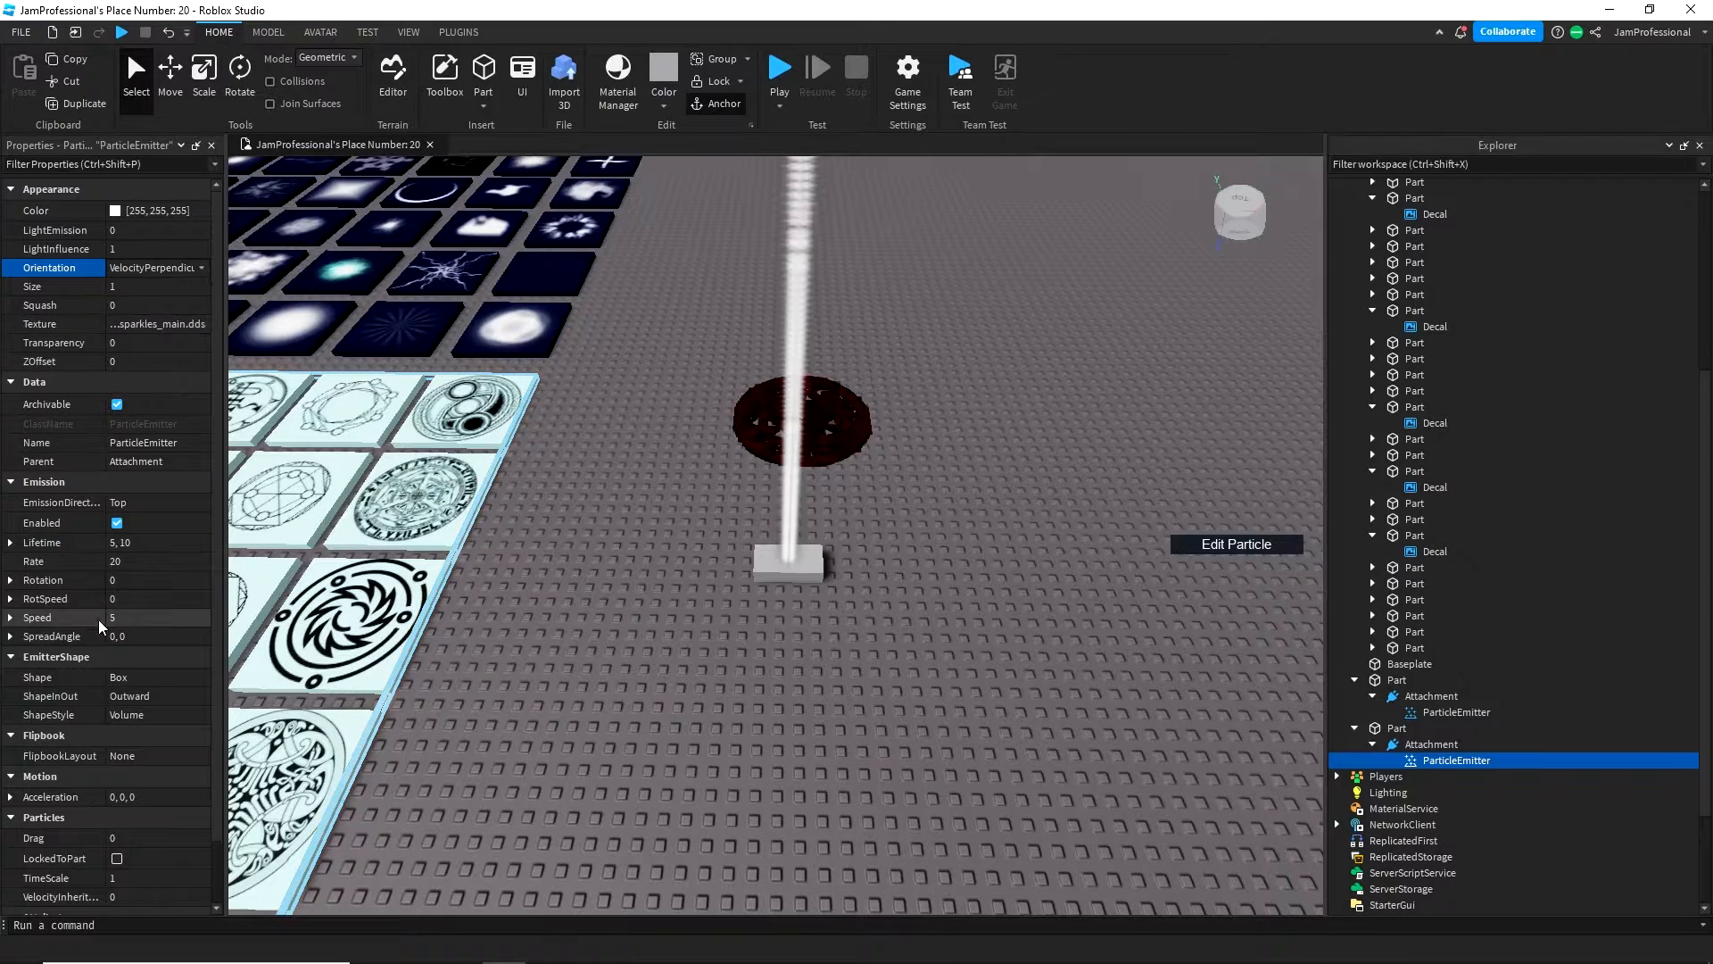
click(136, 619)
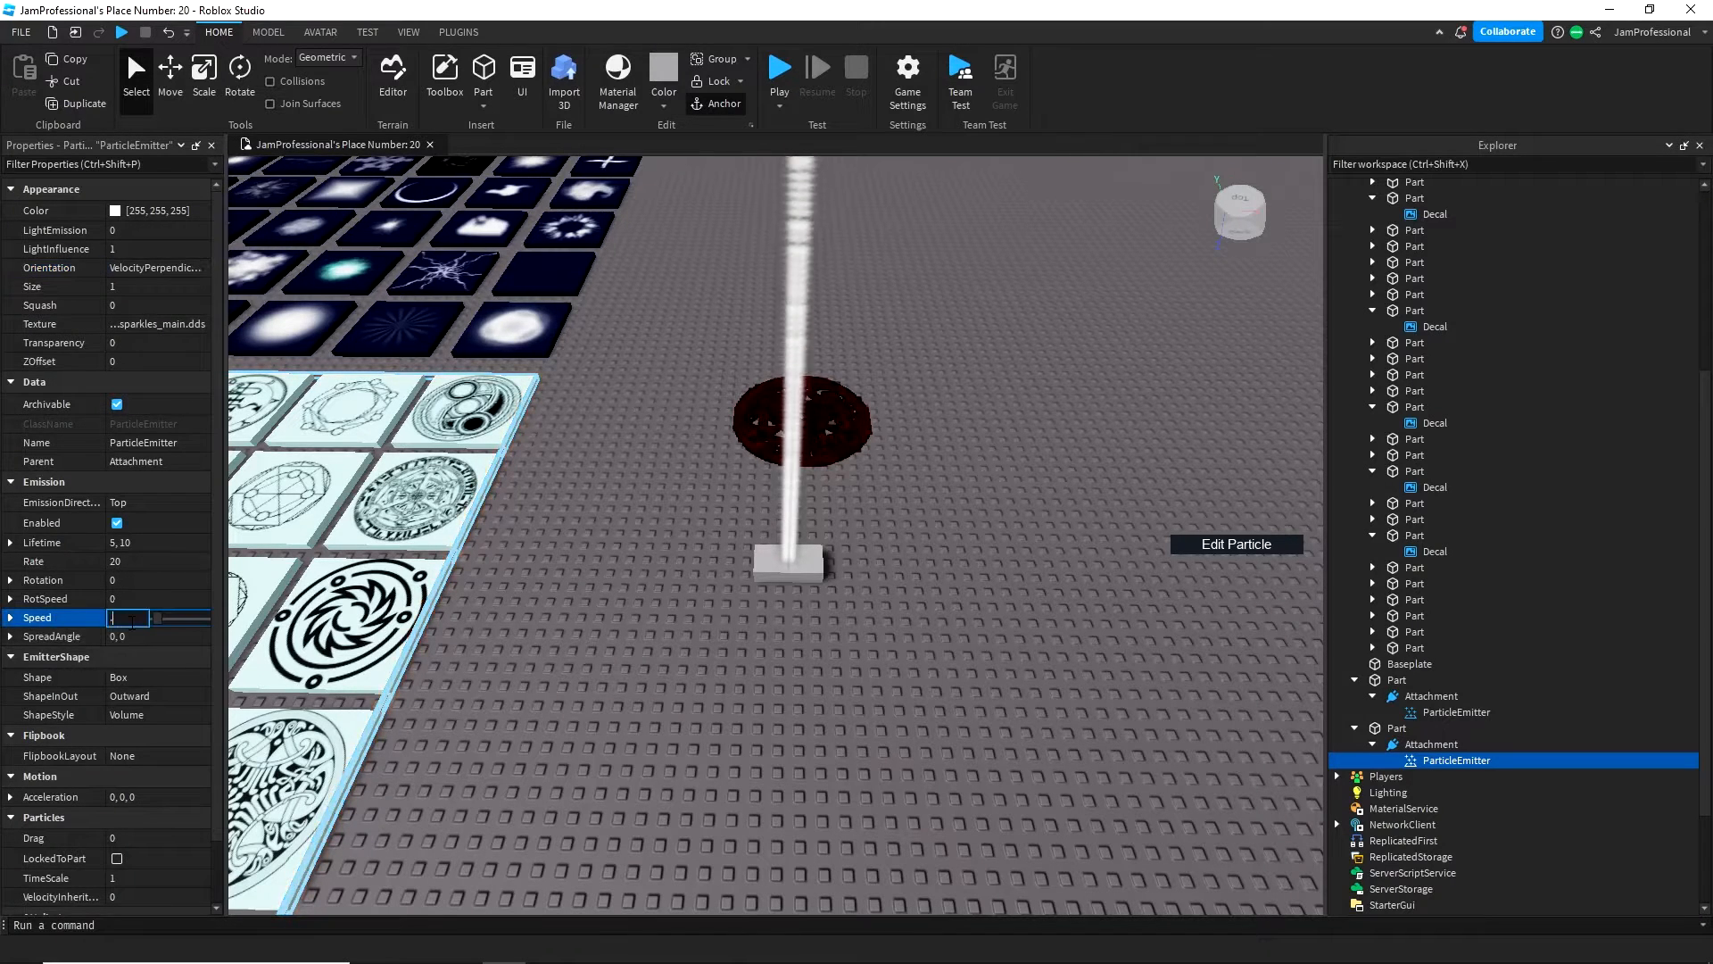
scroll(78, 803, down, 3)
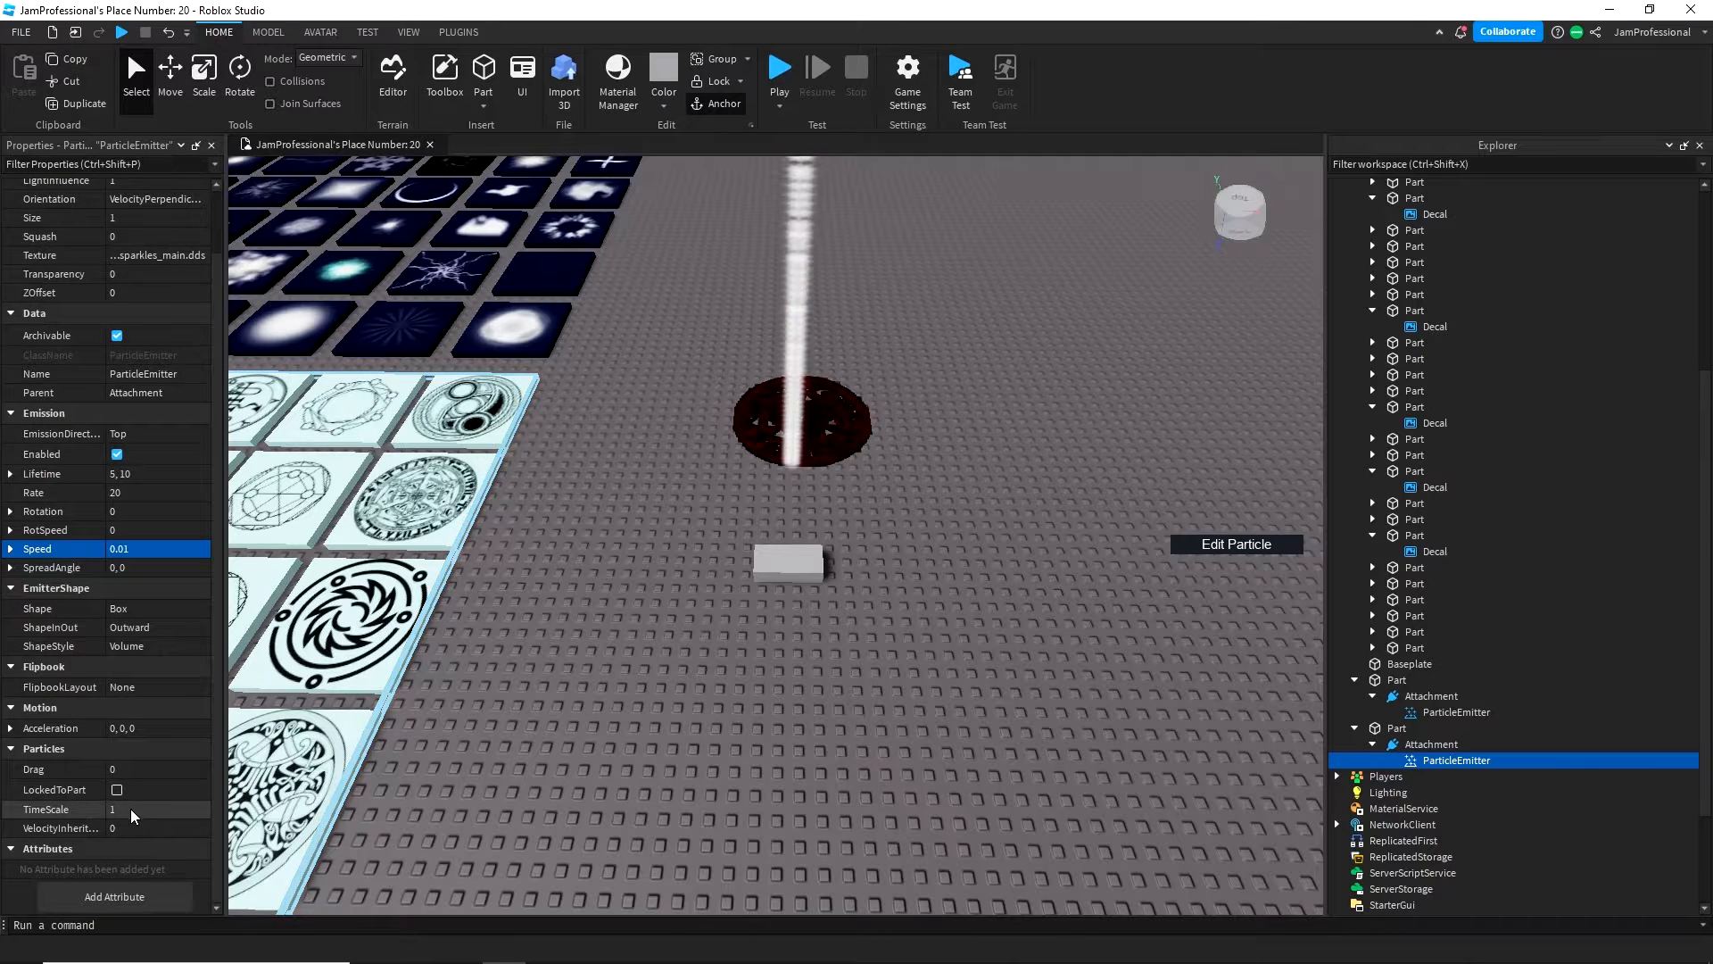
click(117, 790)
- Make the emitter's parent part invisible by setting its Transparency to 1
click(794, 564)
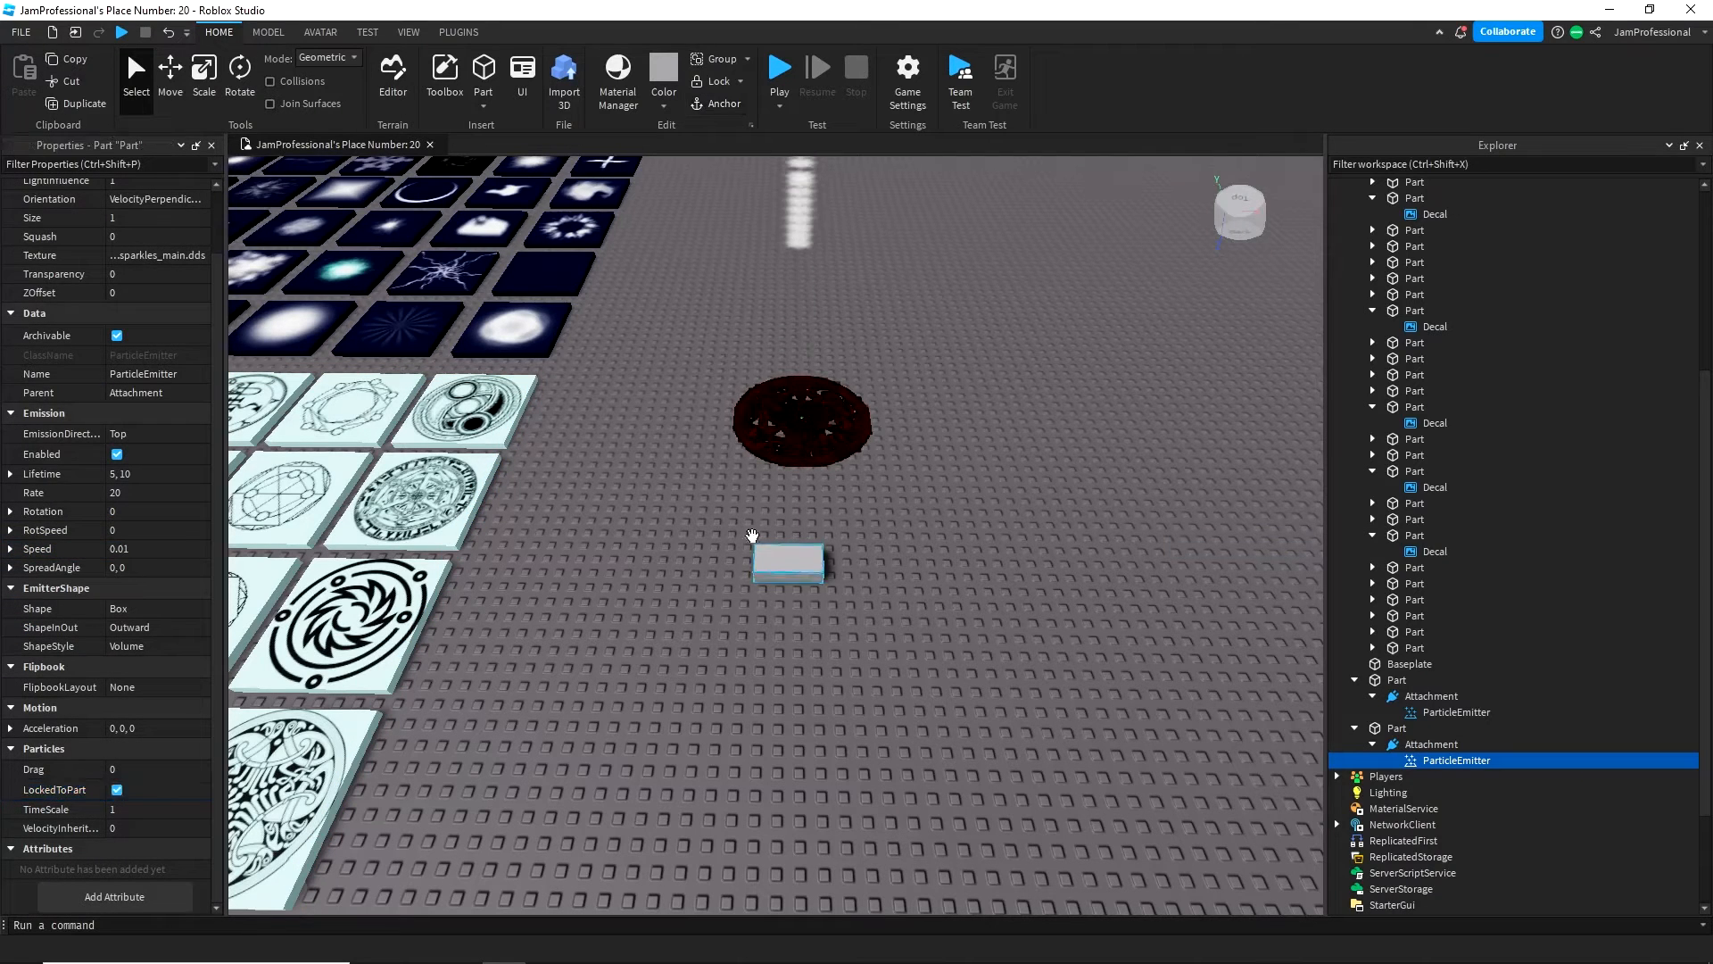
click(167, 318)
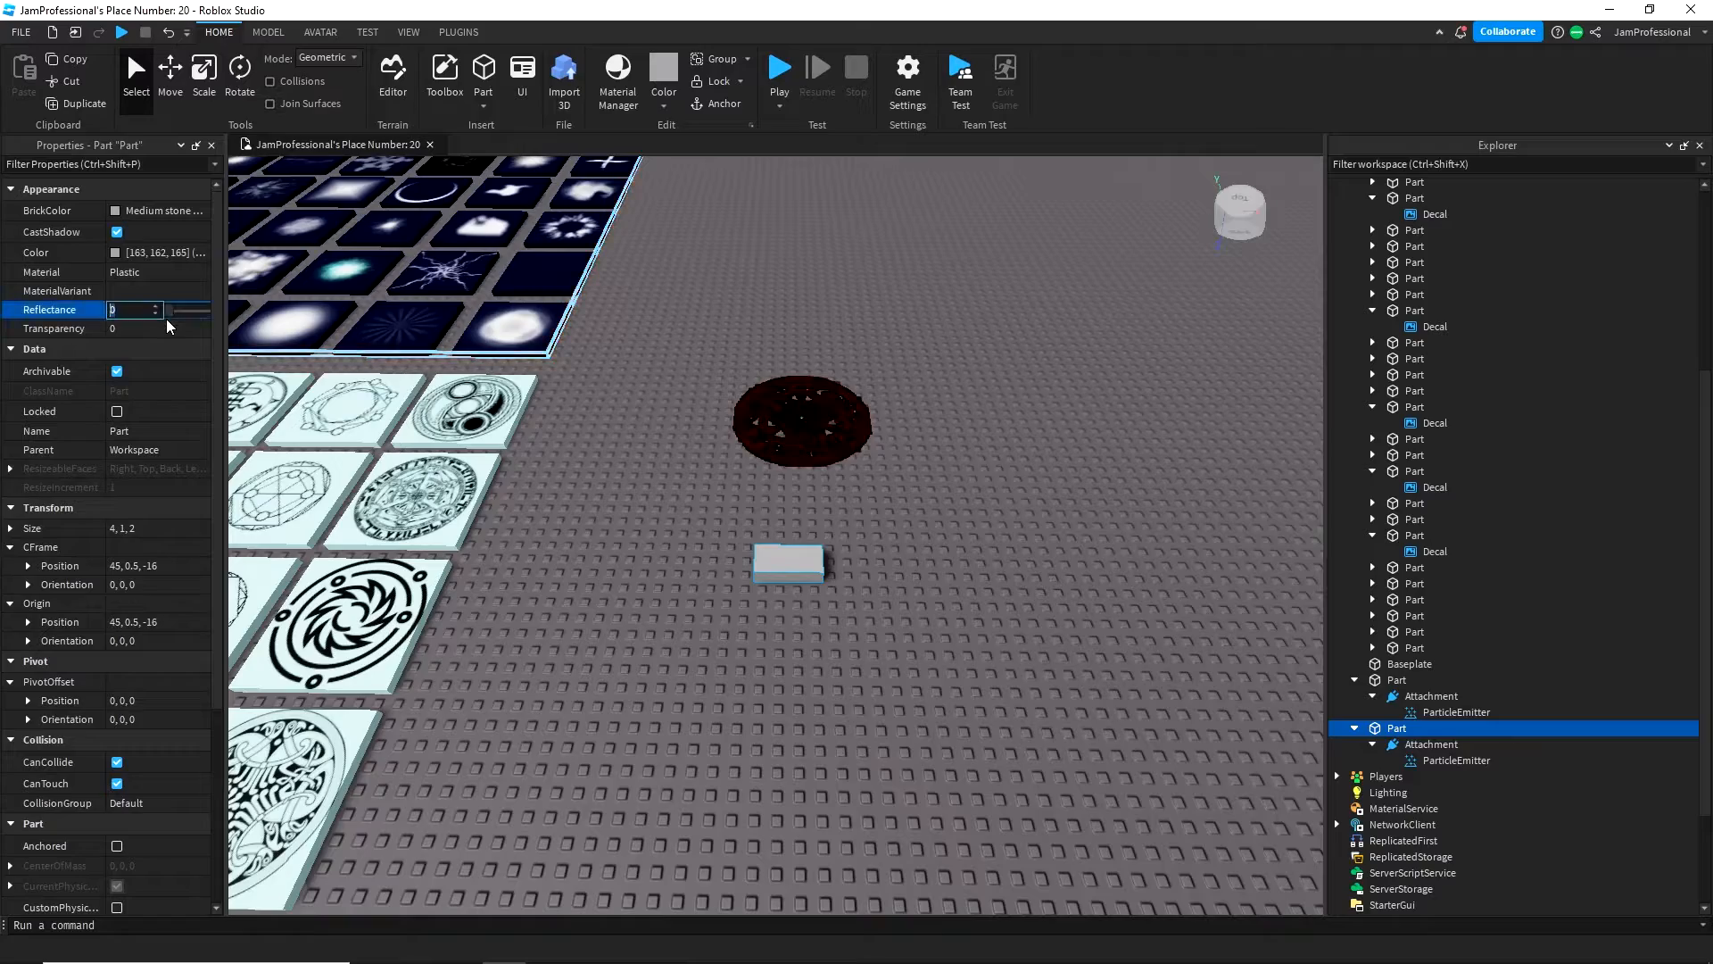
click(166, 321)
text(1)
key(Return)
- Copy the texture ID of the knotwork magic circle decal from the grid of white circle tiles
click(733, 542)
key(a)
right_drag(741, 543, 741, 543)
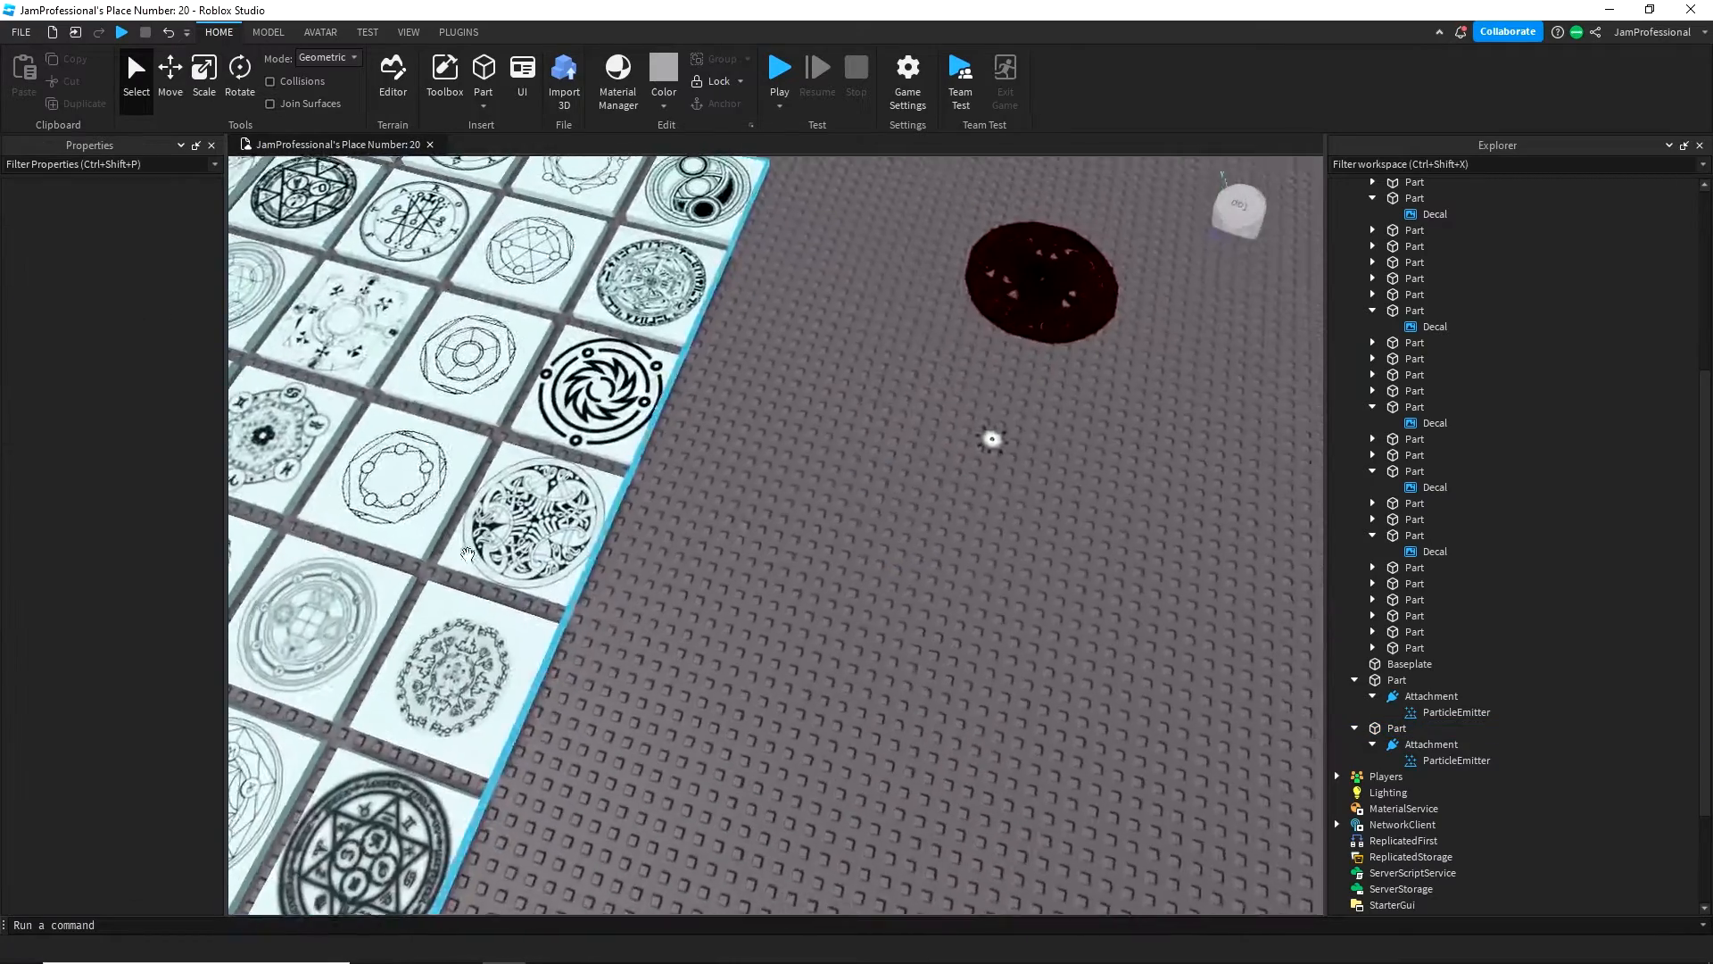
key(a)
right_drag(863, 617, 864, 618)
key(a)
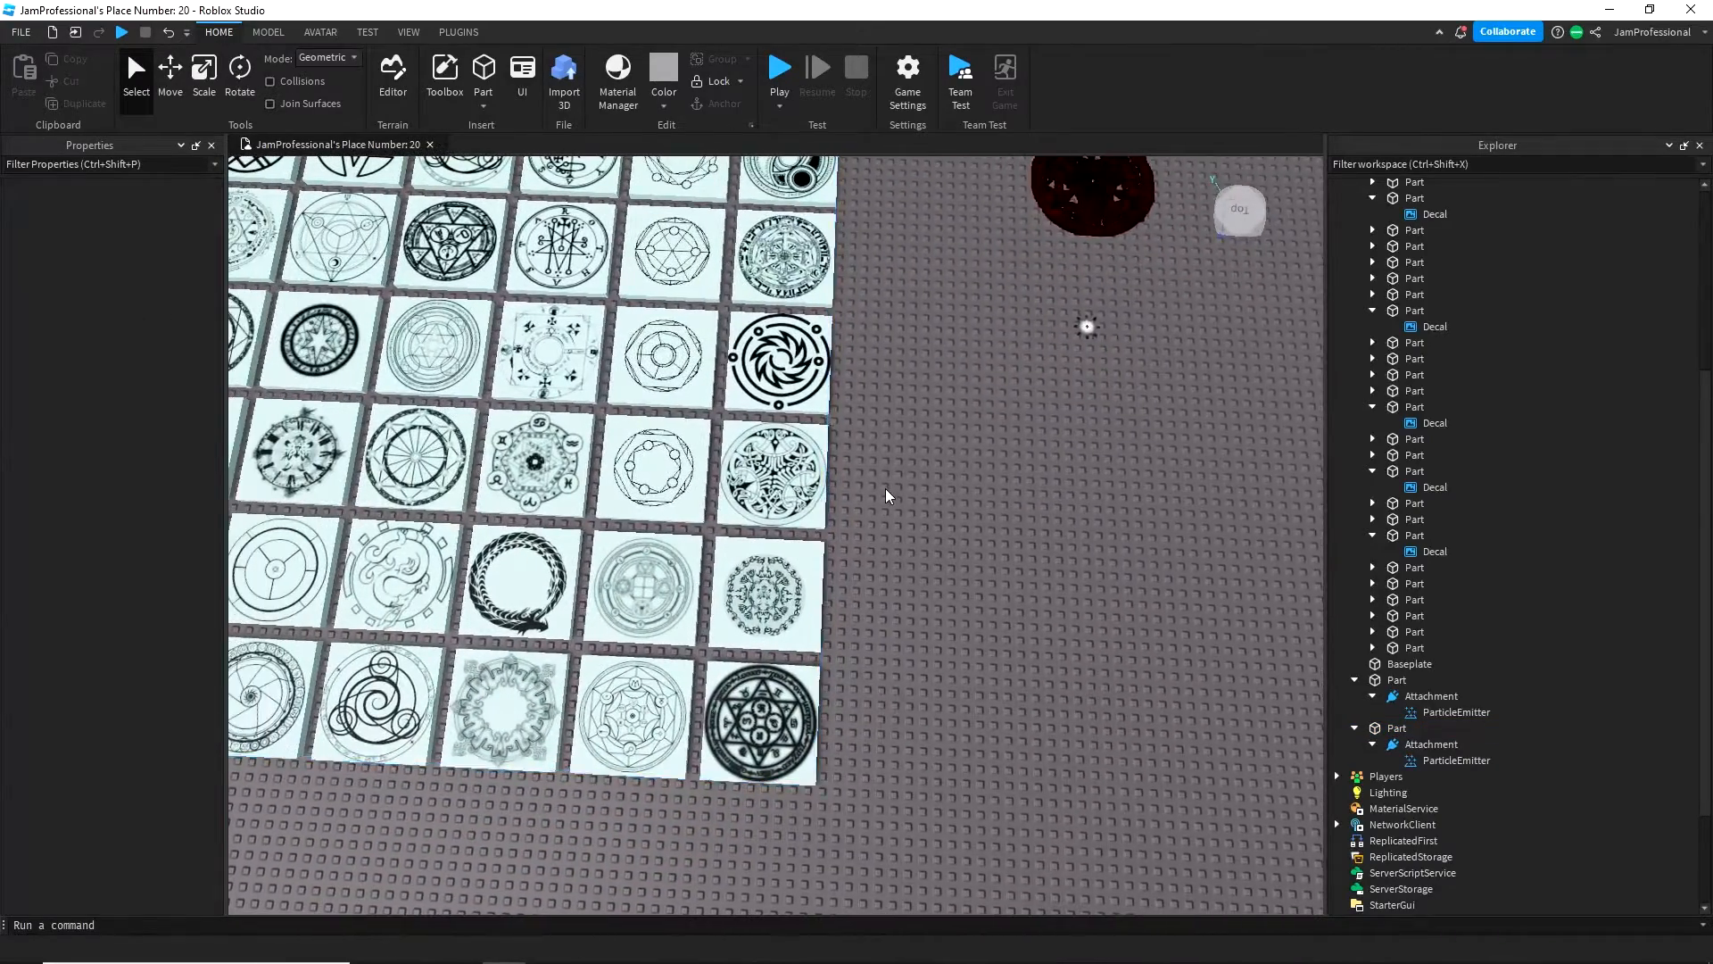
key(w)
right_drag(885, 489, 885, 489)
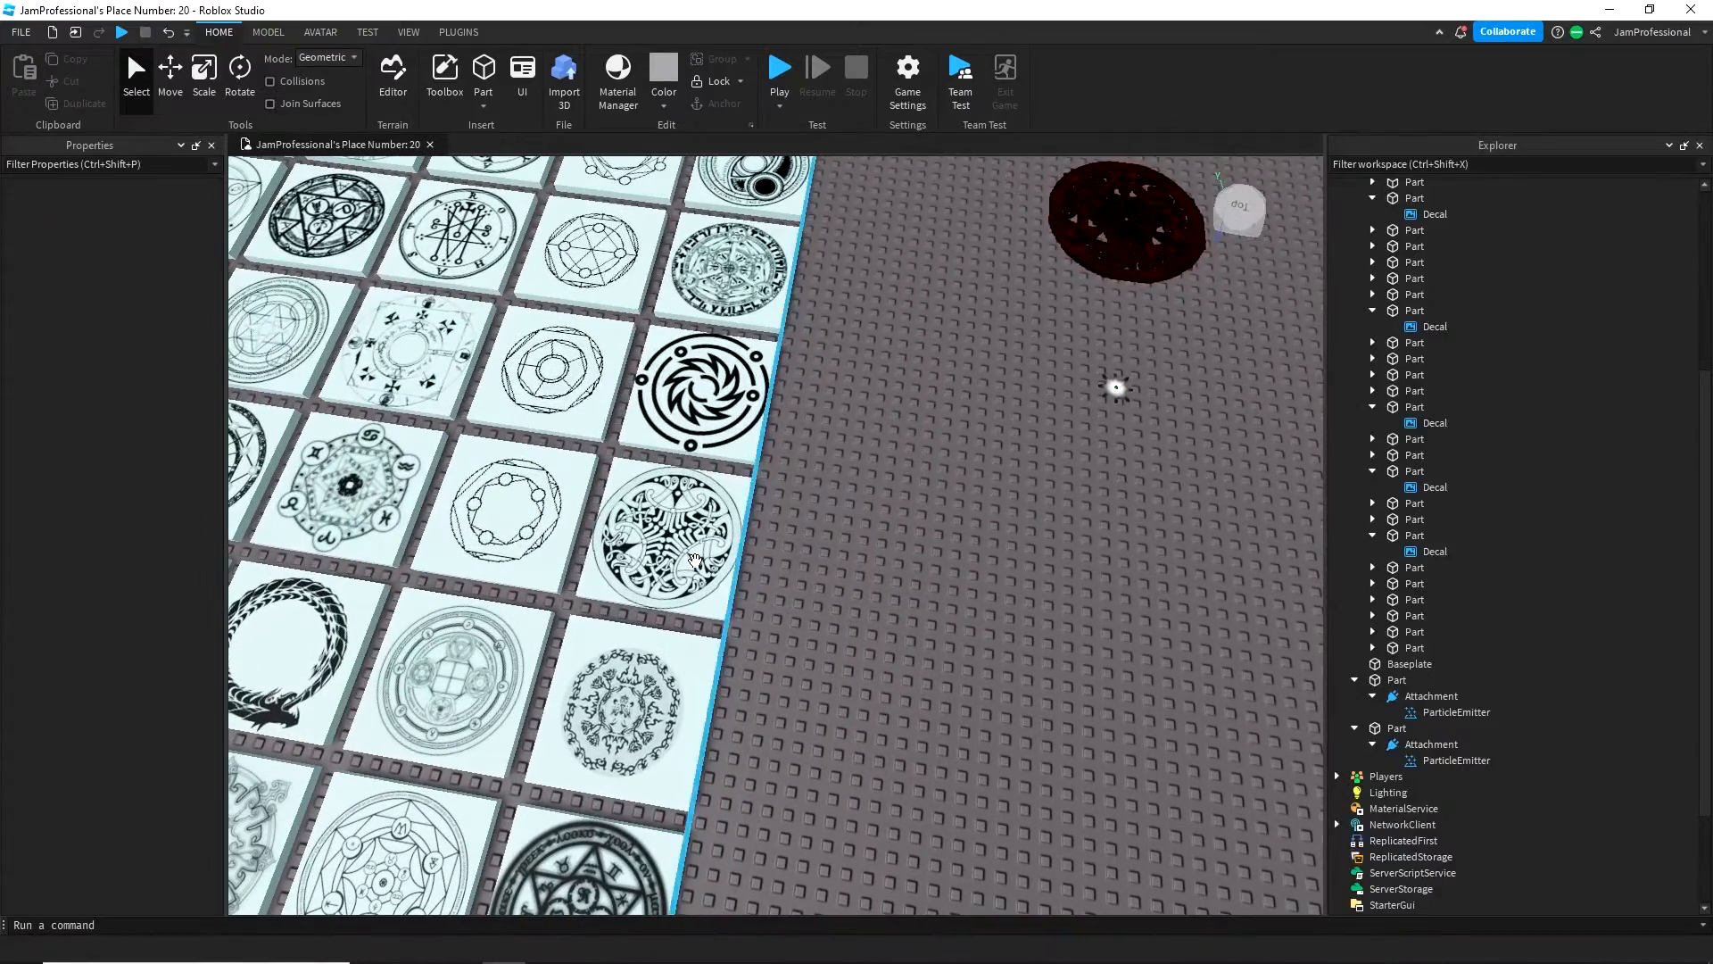
click(673, 505)
click(185, 232)
key(ctrl+c)
click(1075, 521)
right_drag(1075, 522, 1077, 520)
key(d)
click(977, 398)
scroll(1428, 630, down, 4)
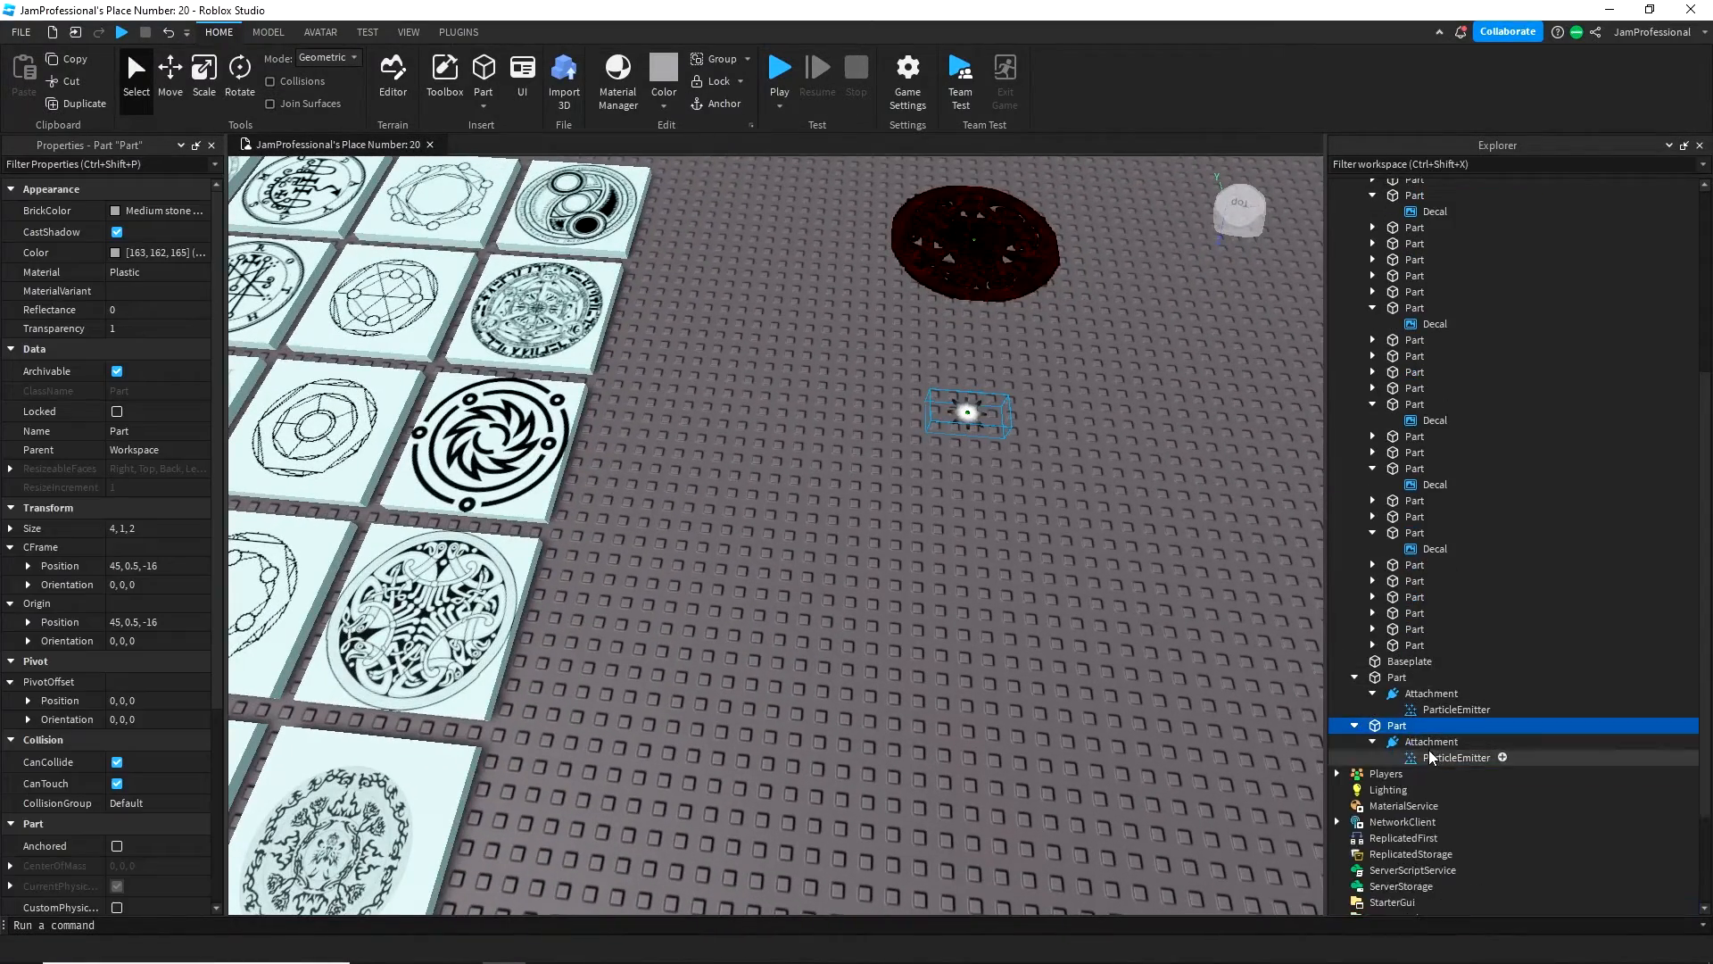
click(1427, 755)
click(176, 324)
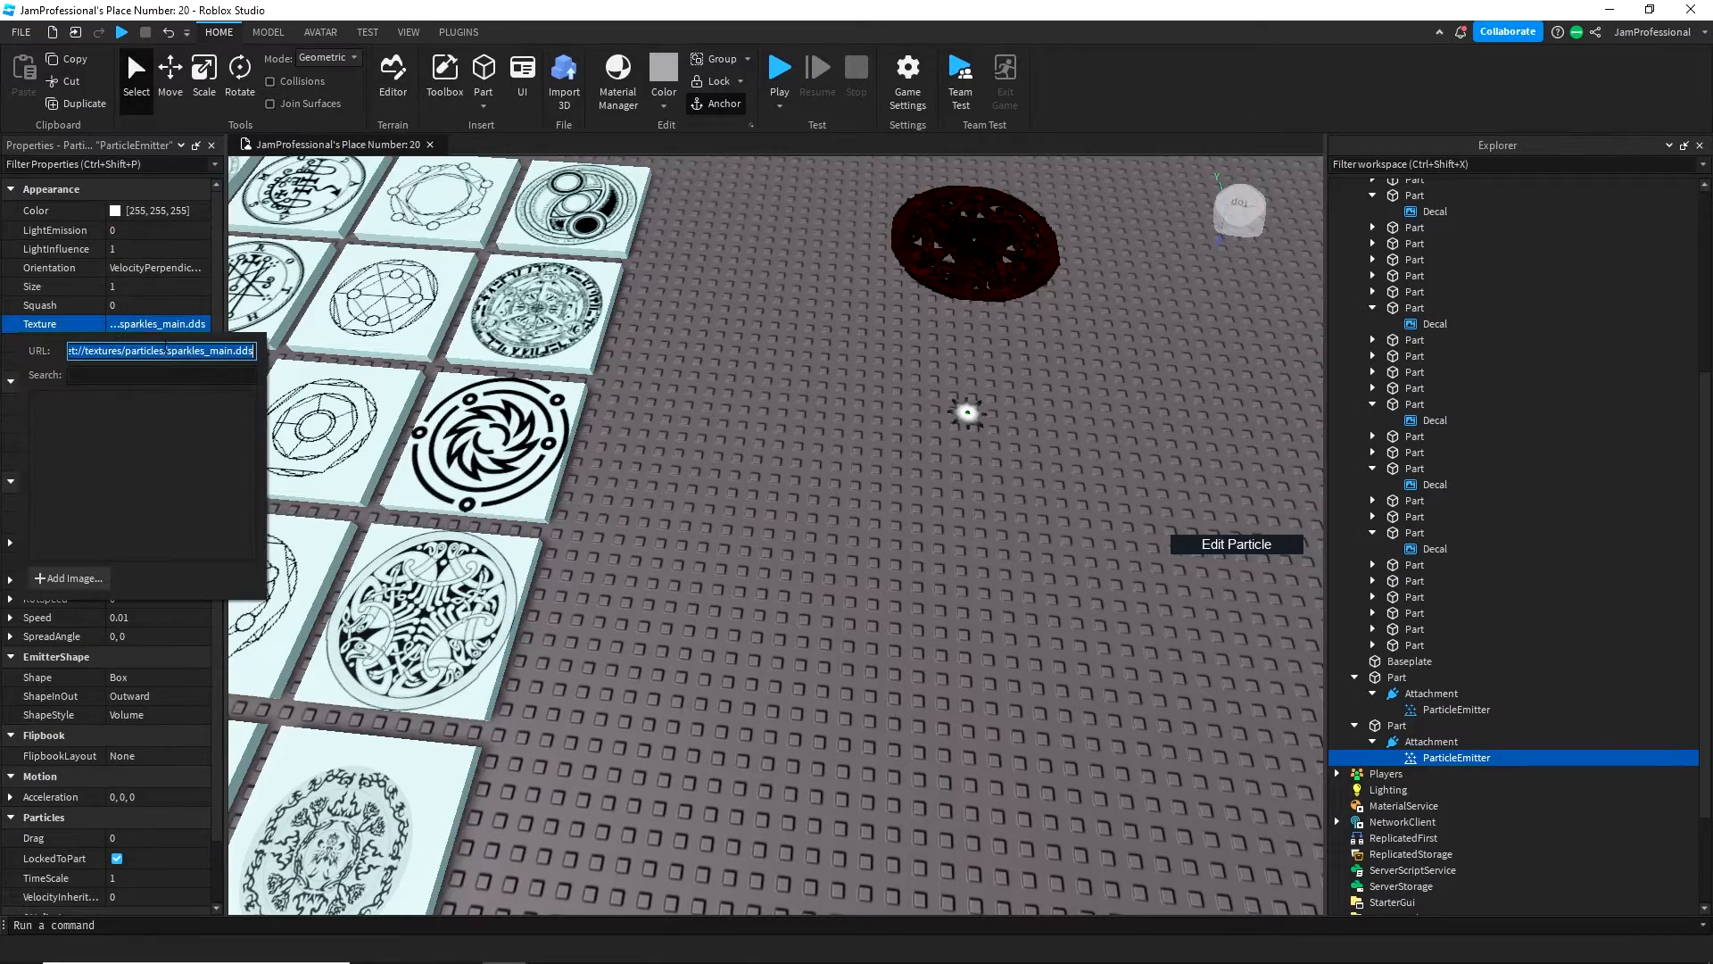
click(203, 440)
key(Return)
- Set the emitter's particle size to 5
right_drag(644, 462, 282, 268)
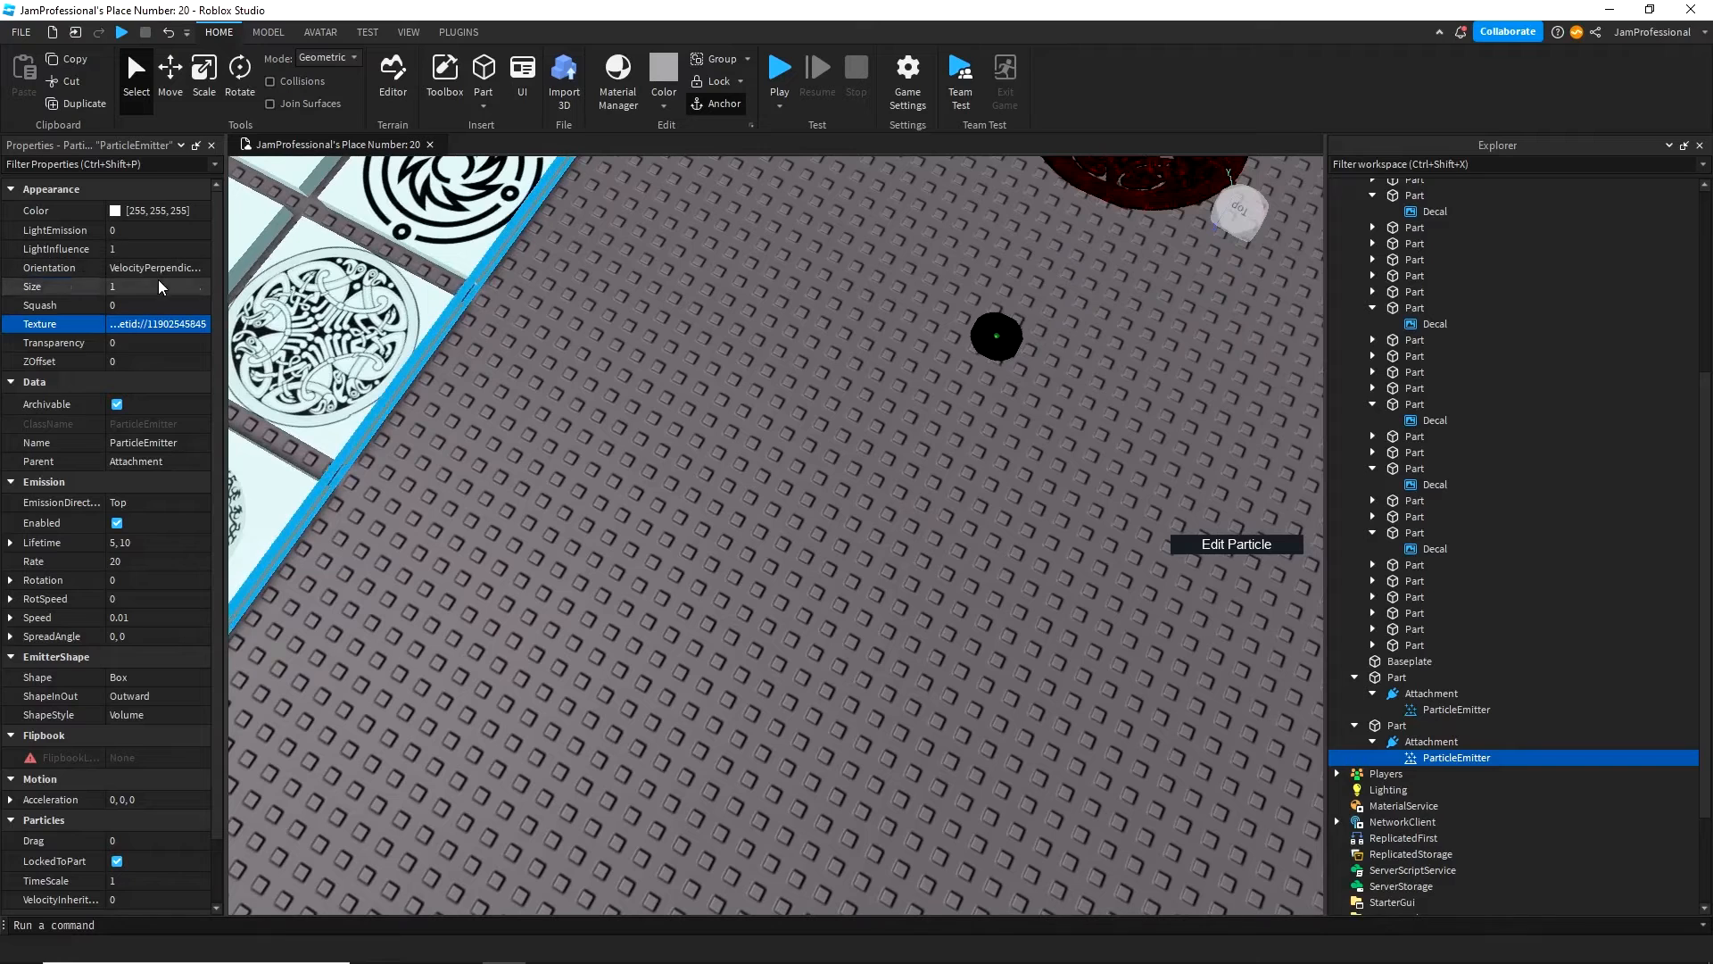
click(190, 284)
text(5)
key(Return)
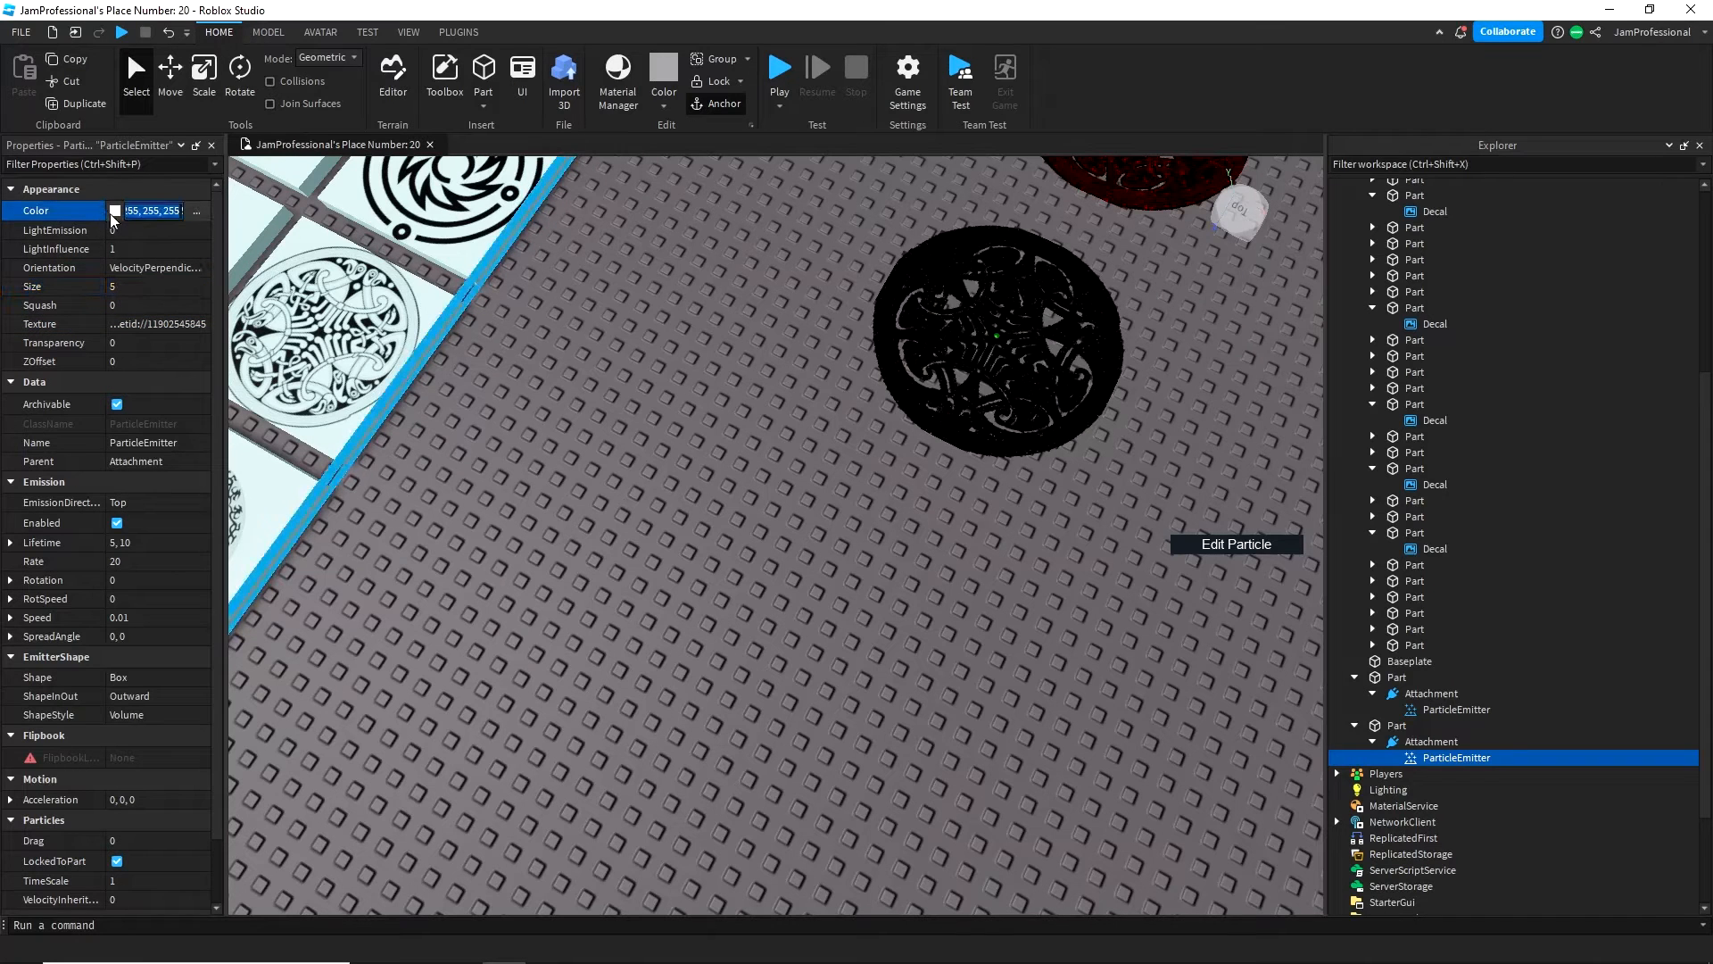
- Color the emitter's particles yellow (255, 234, 0) and set LightEmission to 1
click(114, 211)
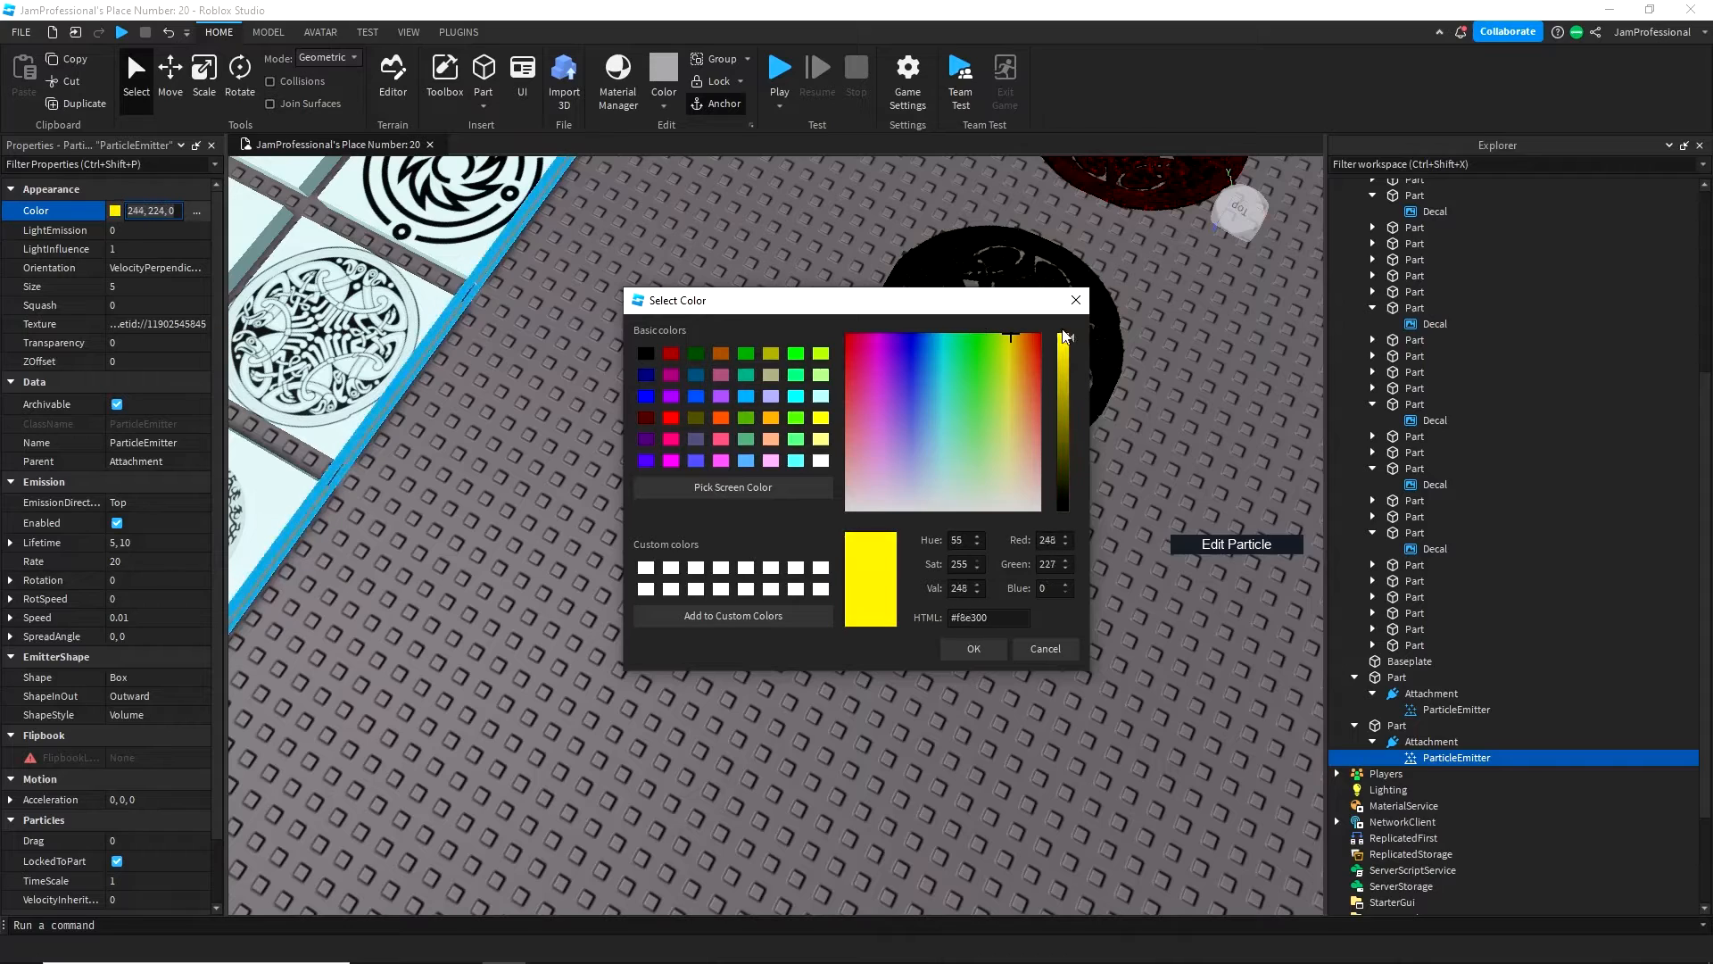
click(968, 649)
click(155, 234)
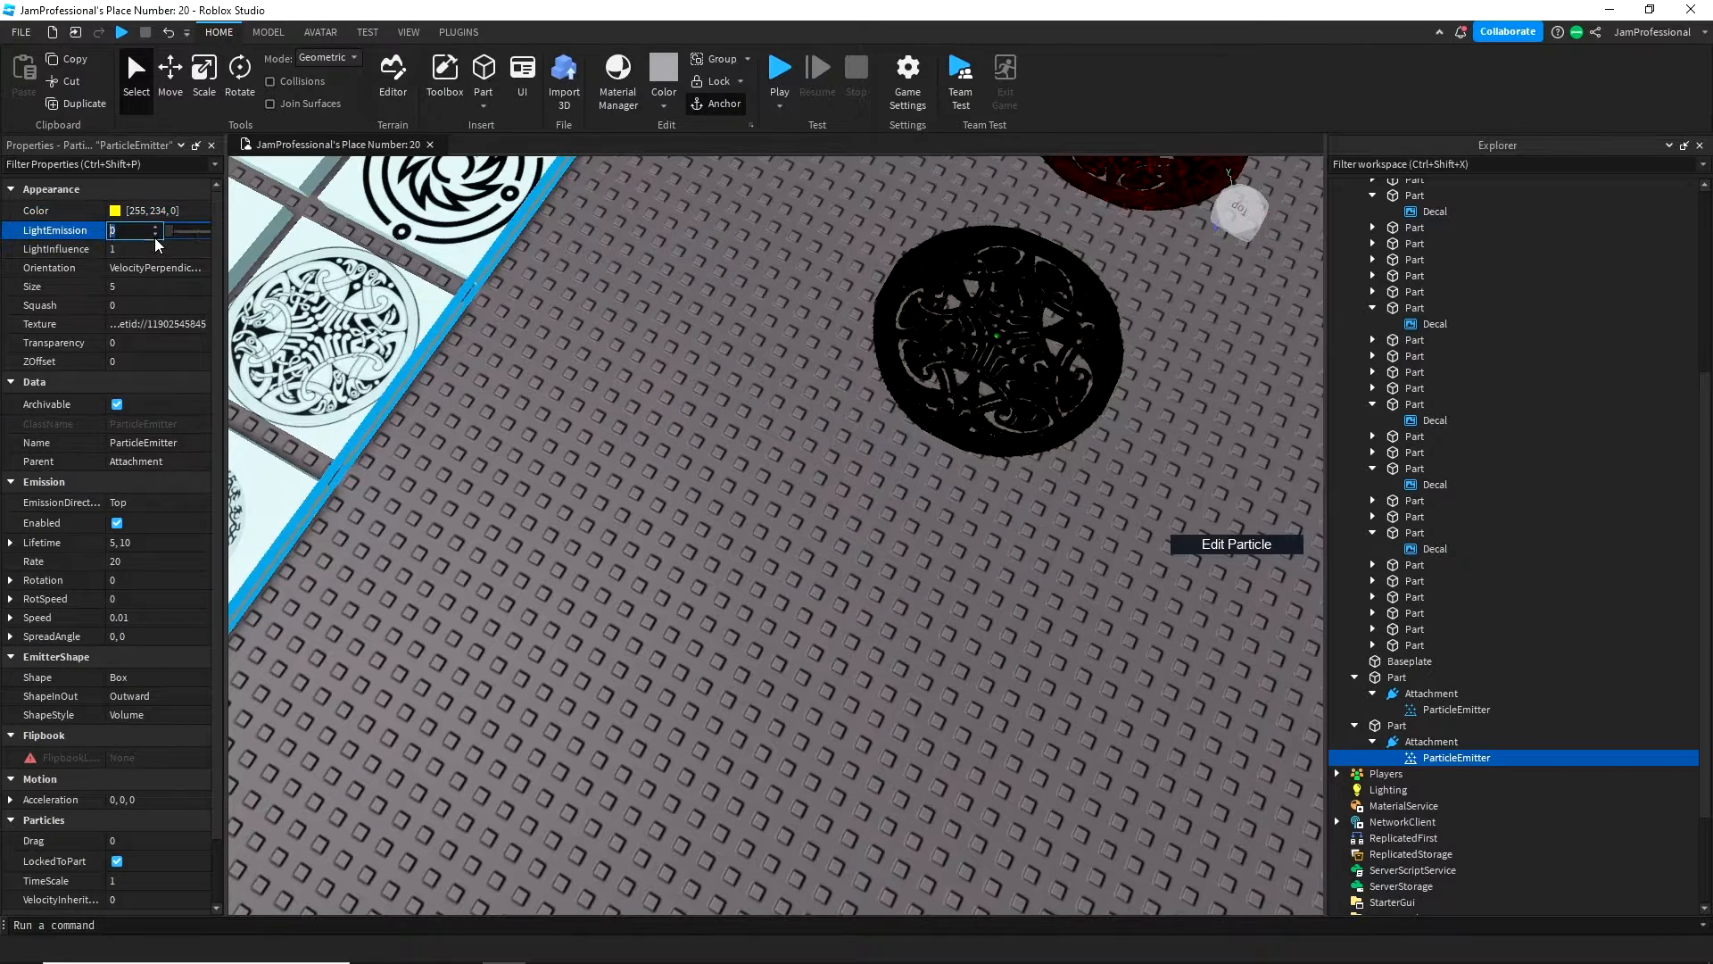
drag(174, 233, 234, 239)
- Delete the older part that emits the dark red magic circle
key(f)
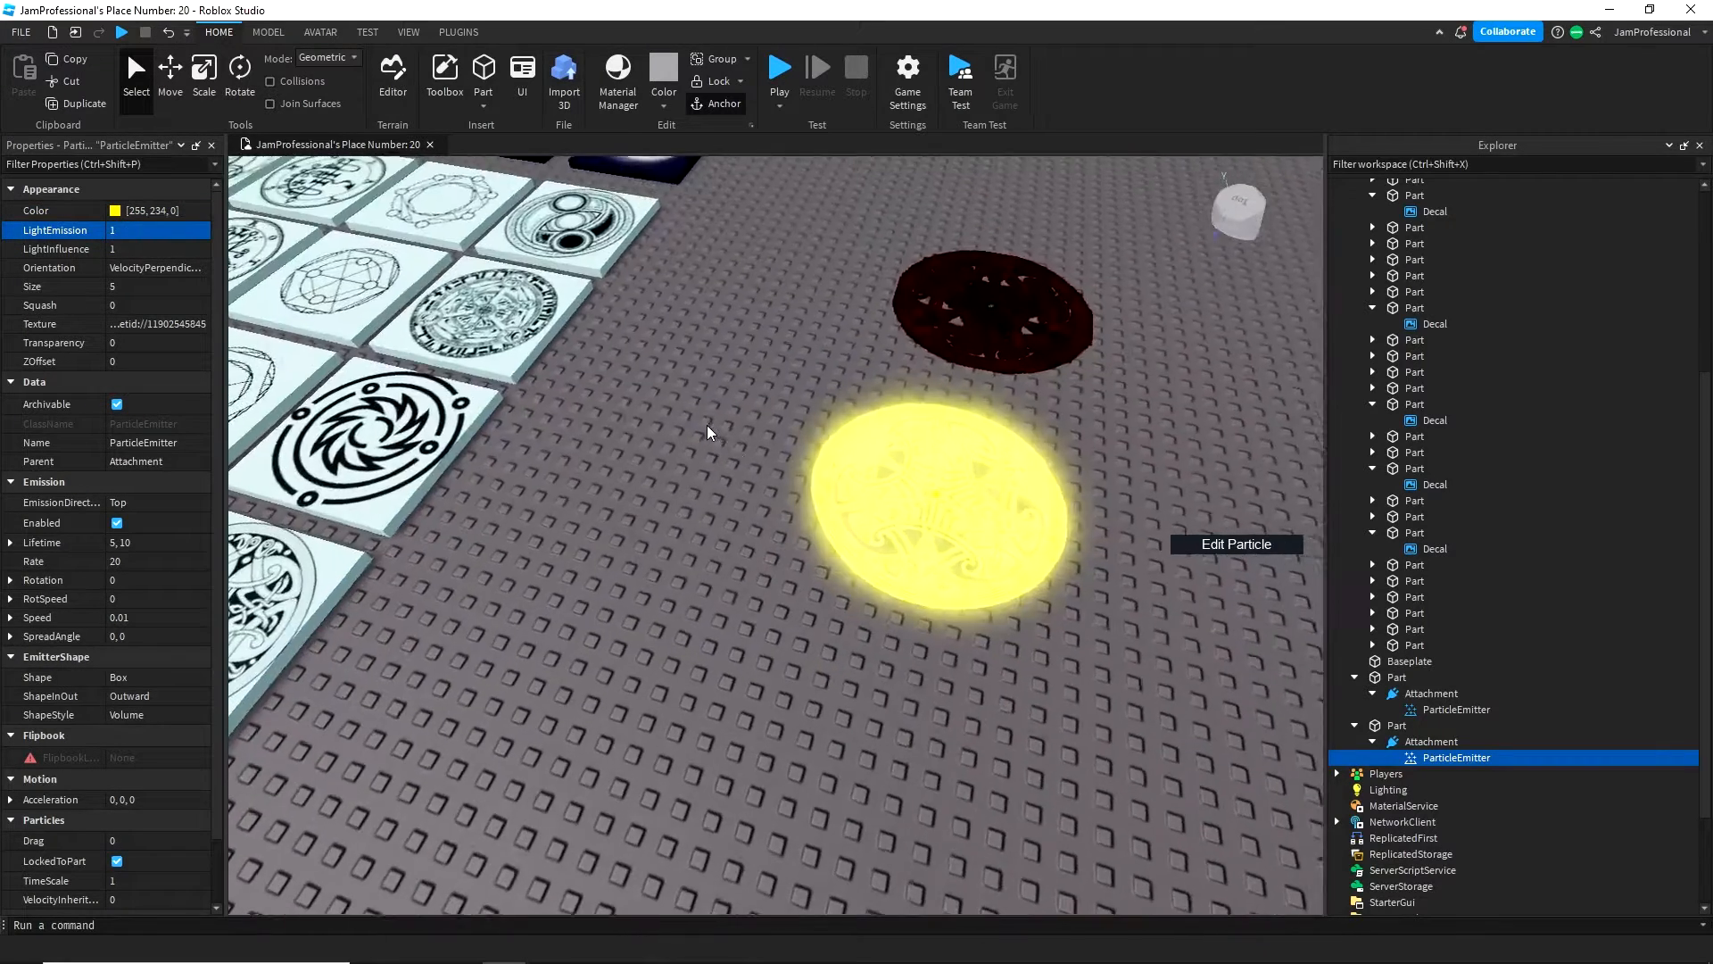
scroll(753, 454, down, 5)
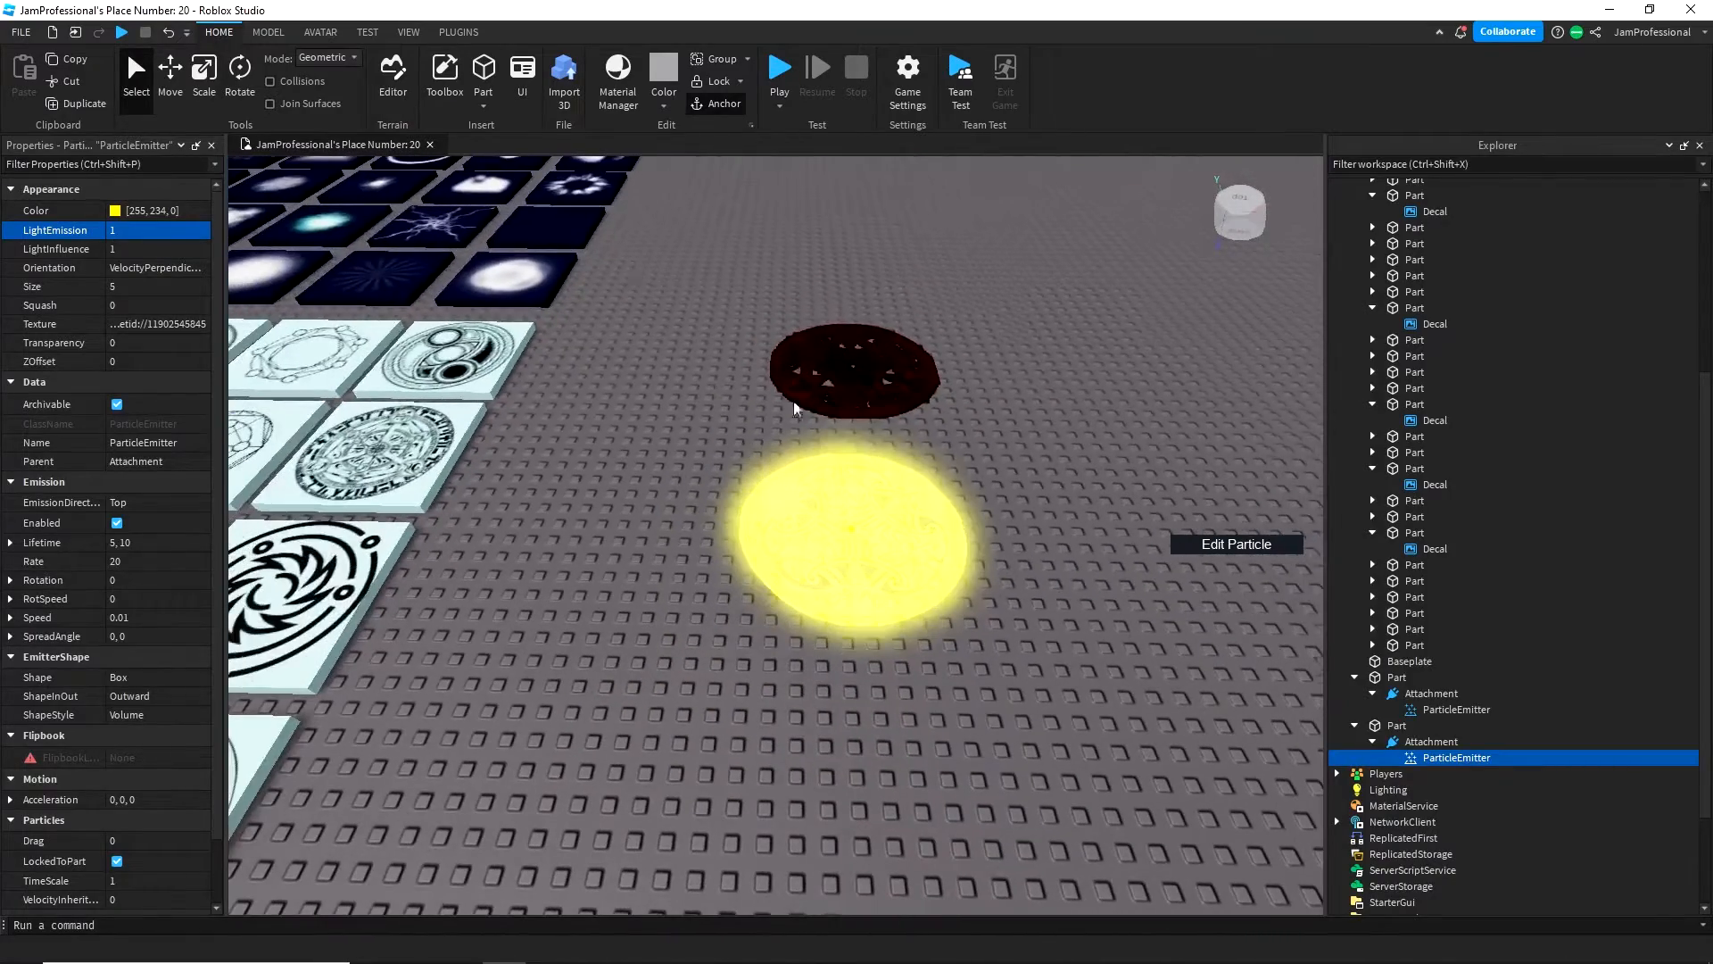
key(Delete)
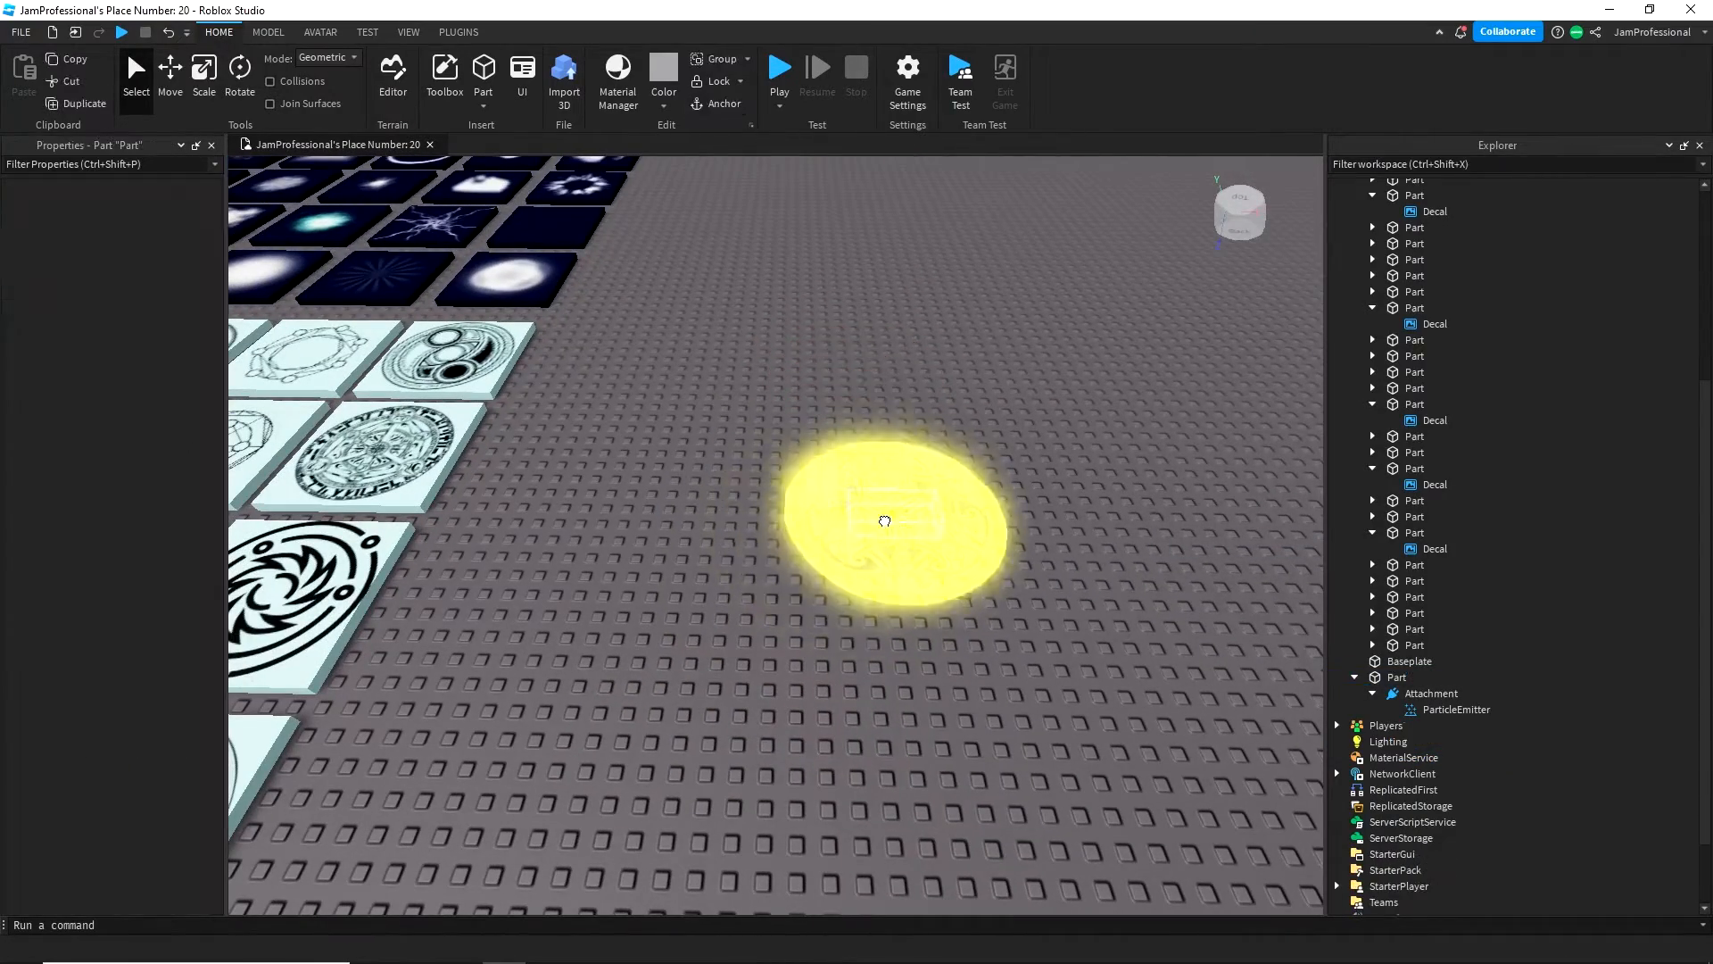
- Resize the yellow circle's part to 0.2, 0.2, 0.2 and turn off CanCollide, CanQuery and CanTouch
click(881, 513)
scroll(837, 569, up, 3)
right_drag(837, 569, 837, 570)
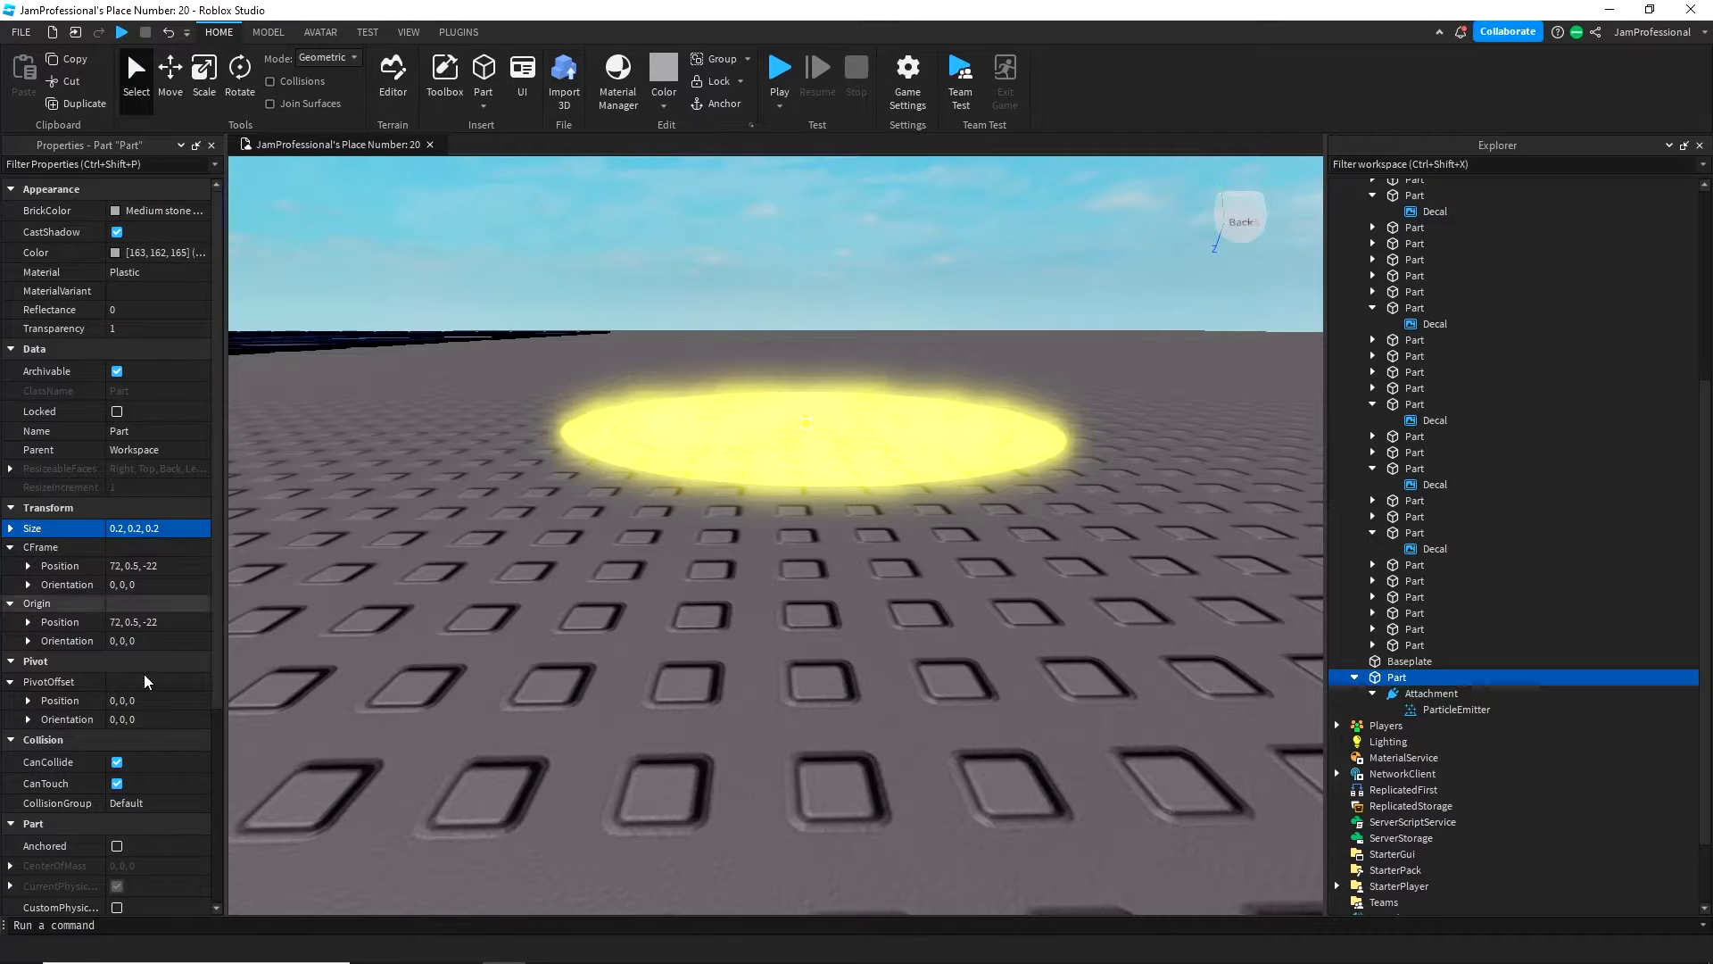
click(117, 761)
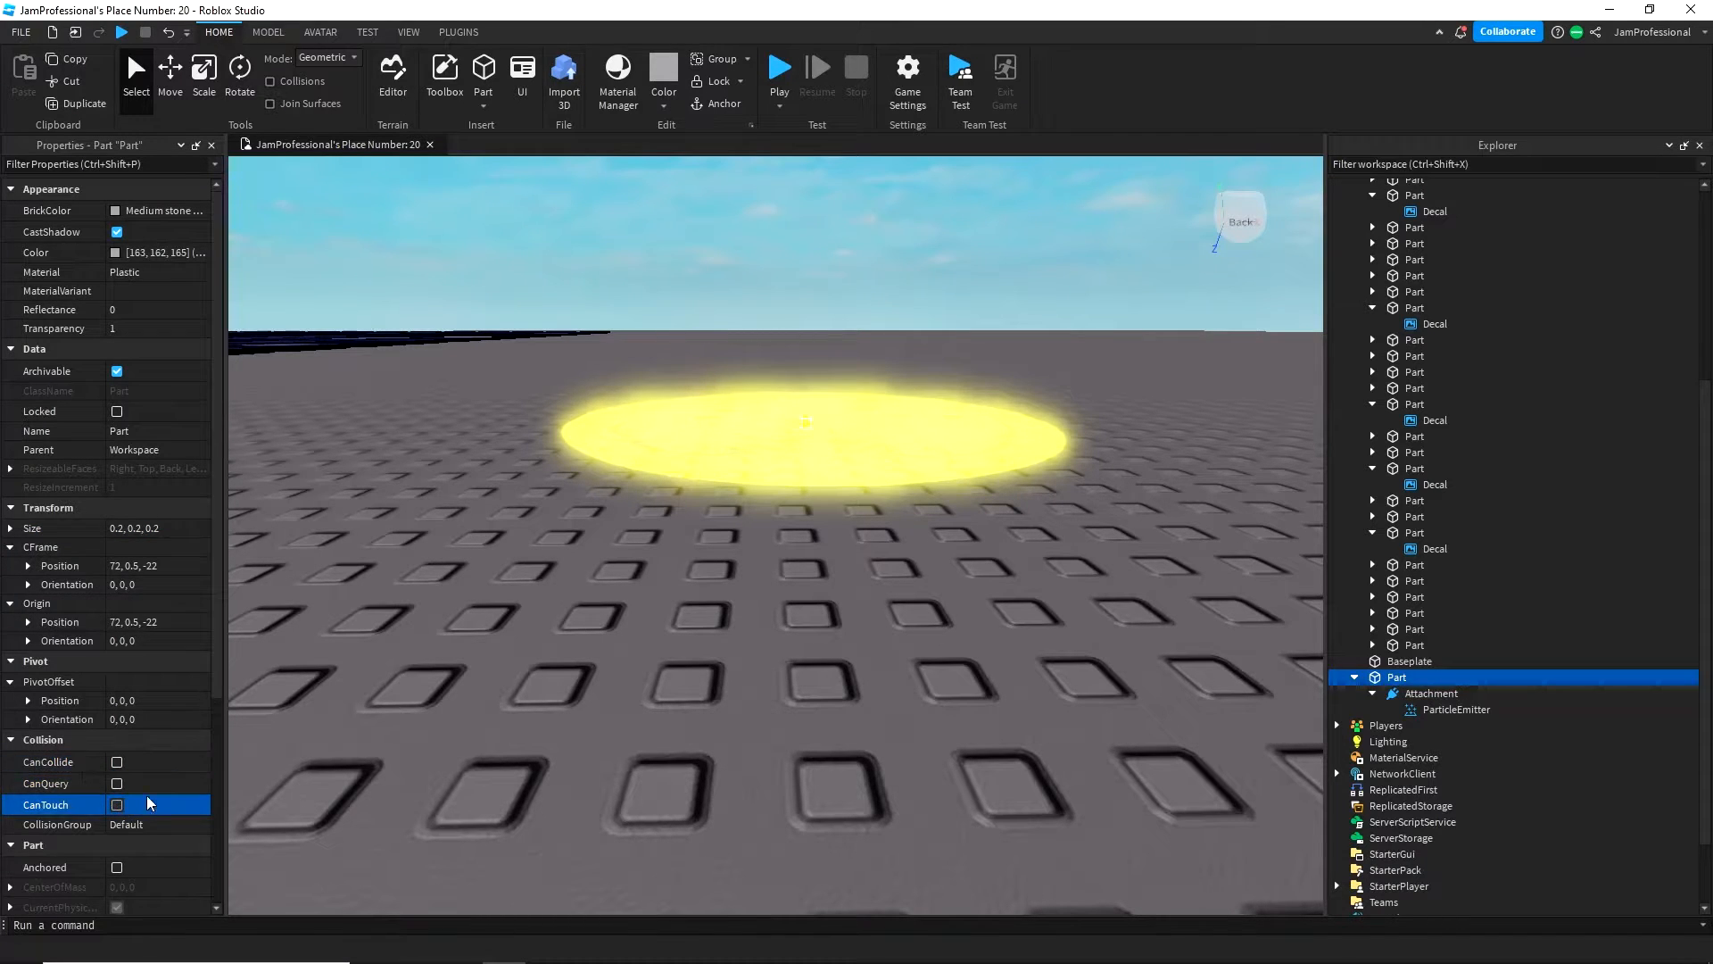
- Move the yellow circle's Attachment across the baseplate to about -27, -0.5, 13 relative to its part
click(732, 720)
right_drag(732, 719, 731, 719)
scroll(731, 719, down, 2)
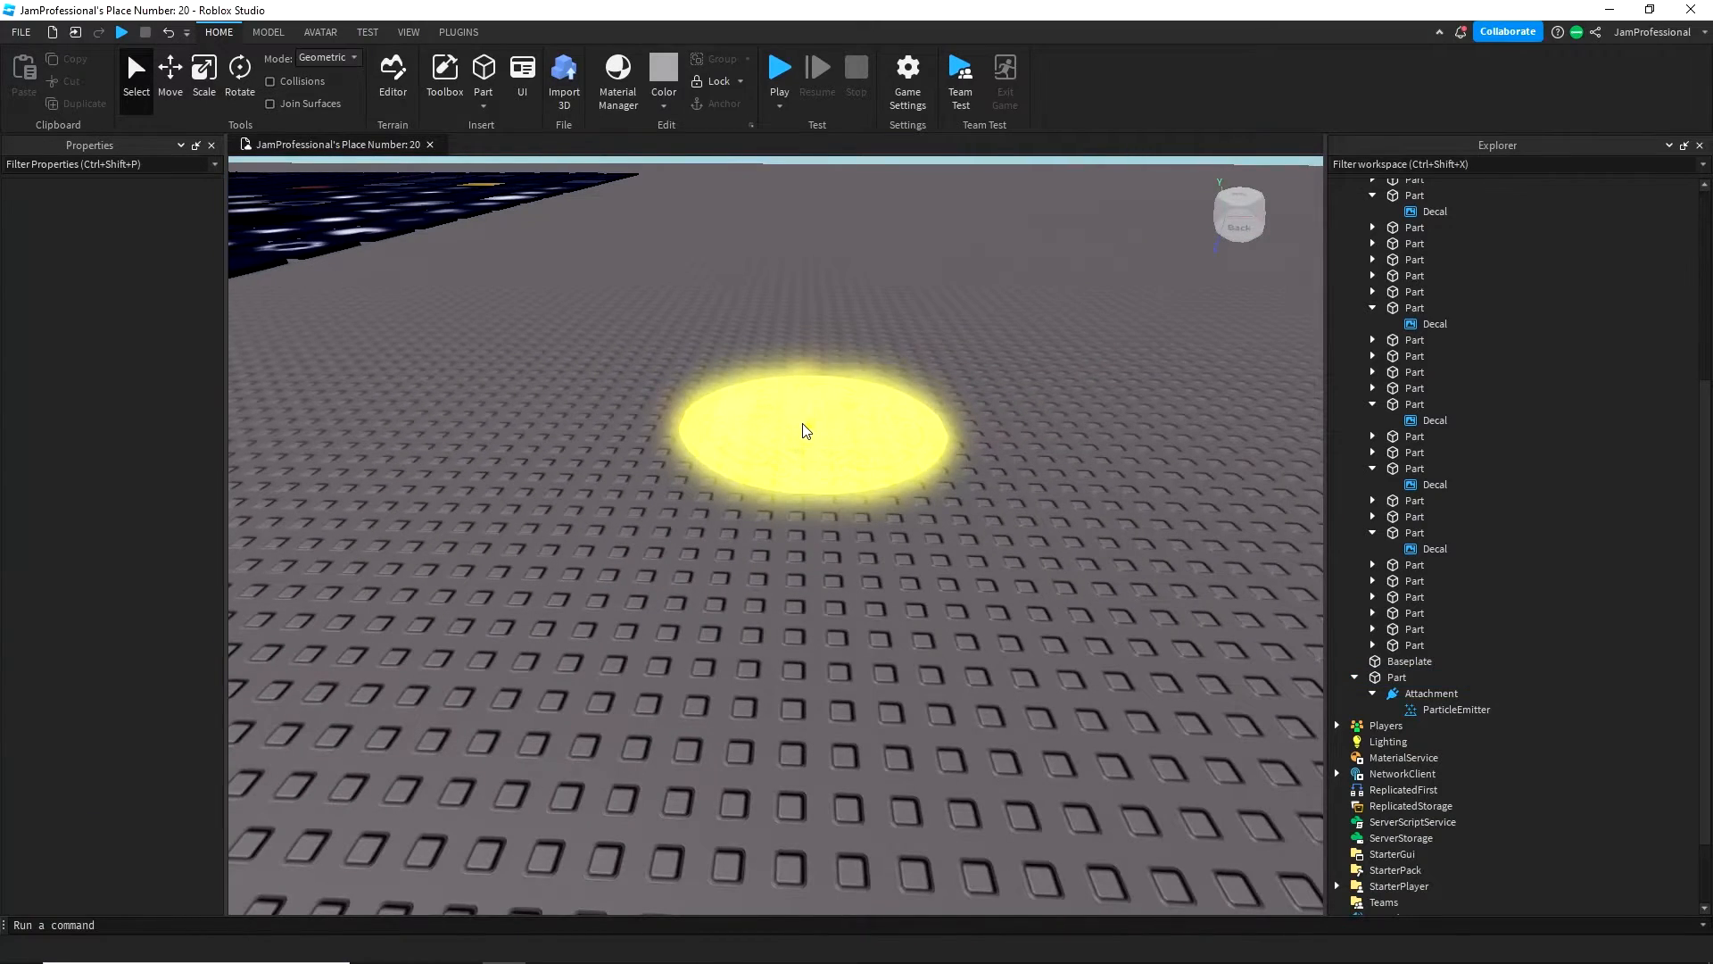
drag(803, 424, 786, 592)
scroll(753, 597, down, 4)
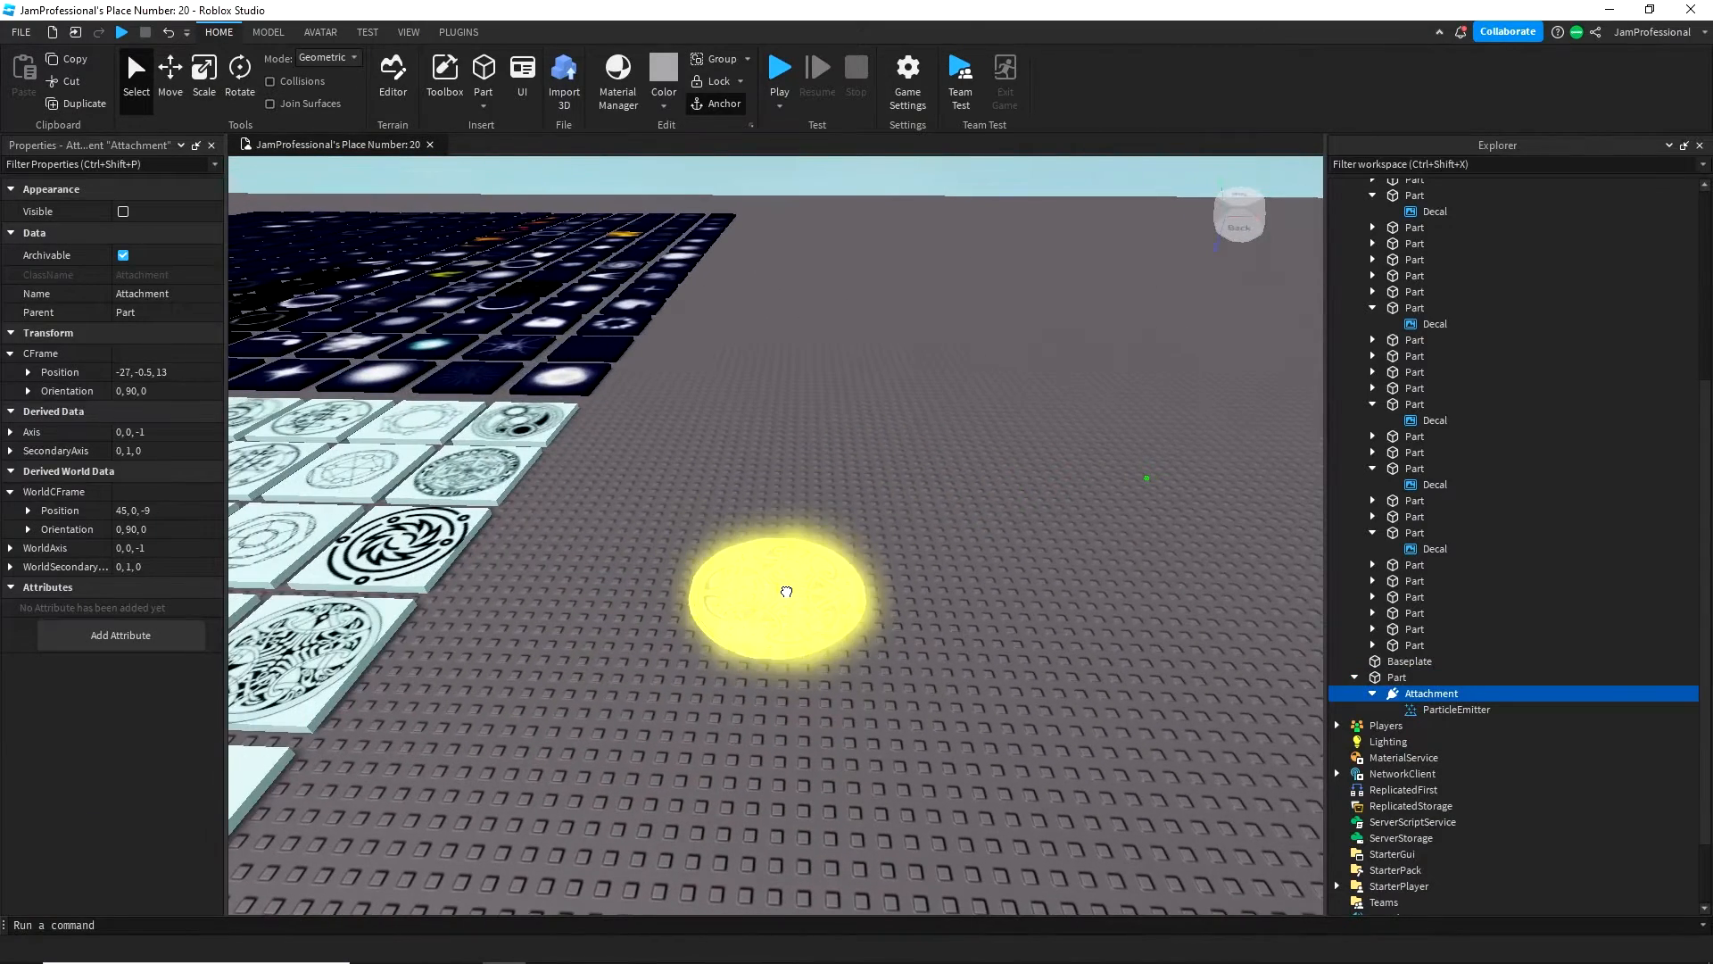
- Set the yellow circle emitter's Rotation to 360 and its RotSpeed to 360
click(1413, 708)
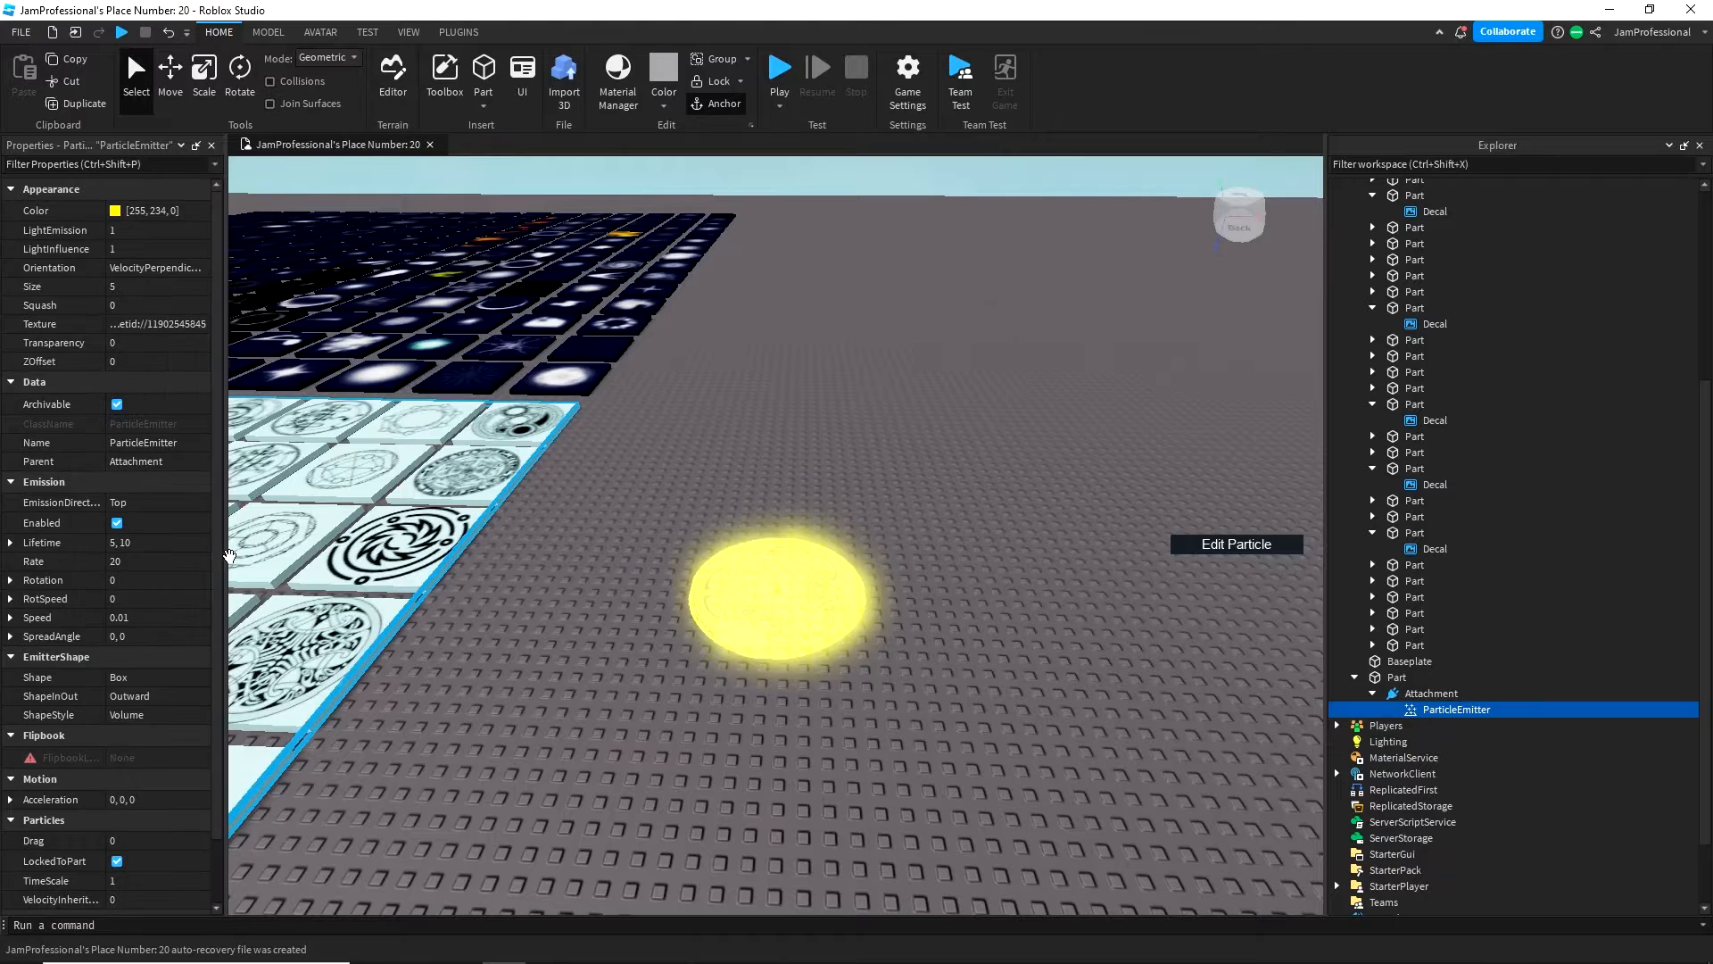
scroll(179, 553, down, 2)
click(130, 507)
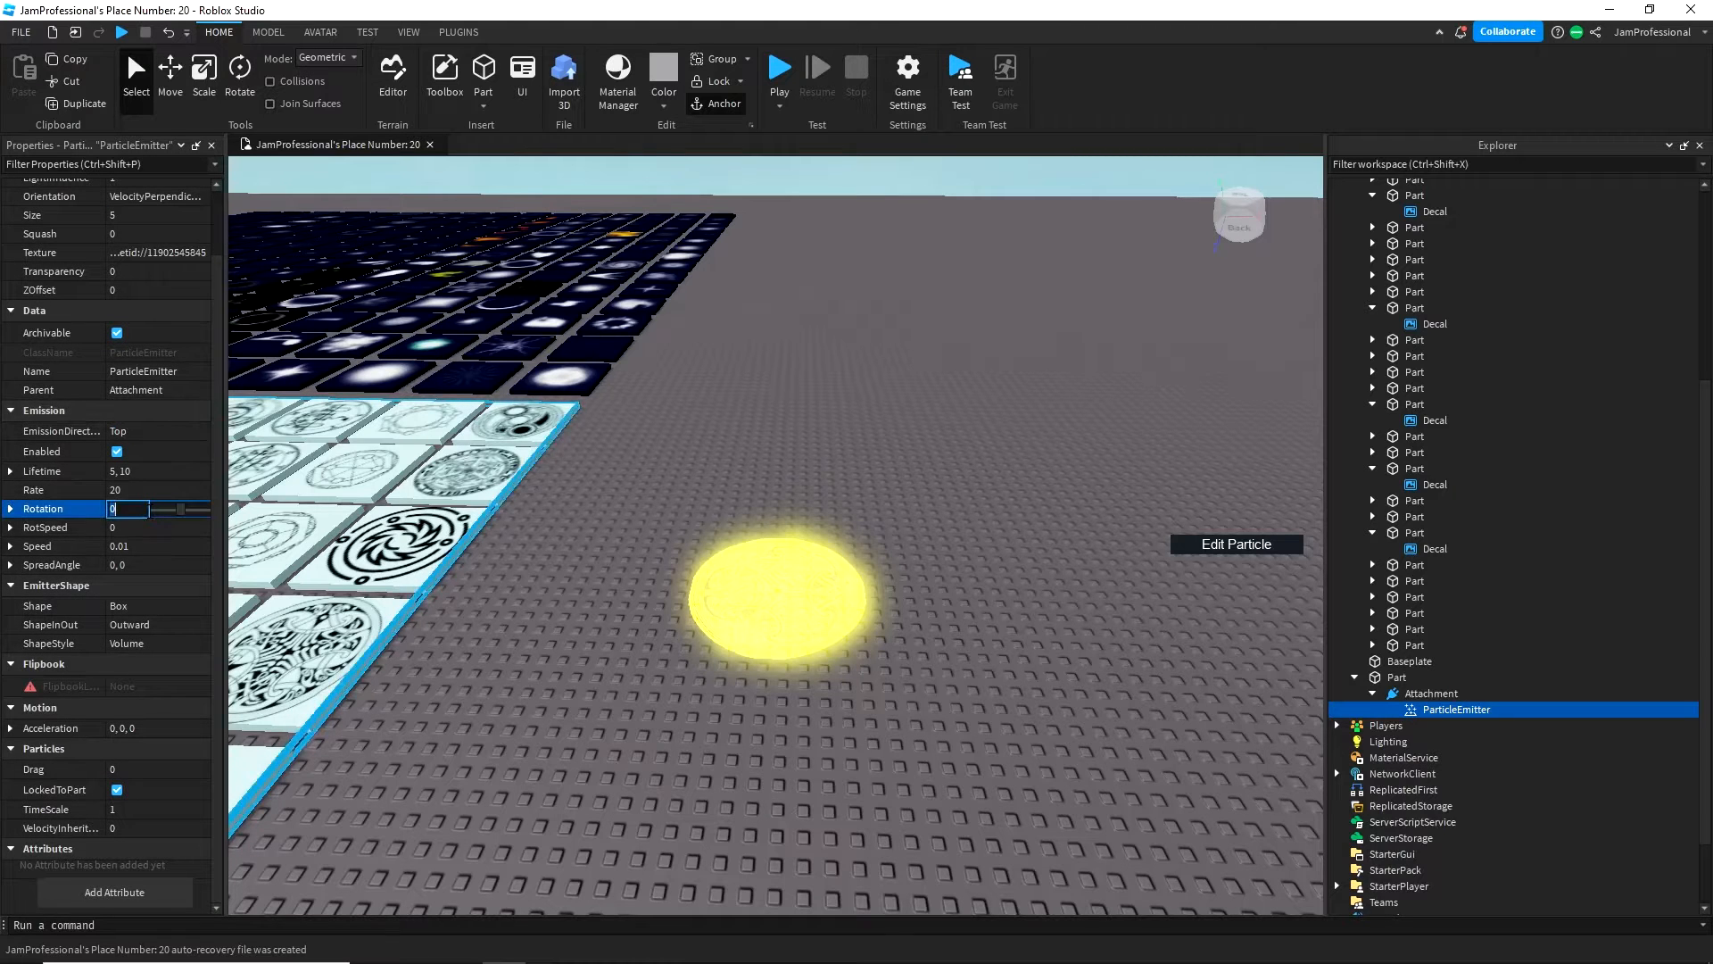
click(134, 528)
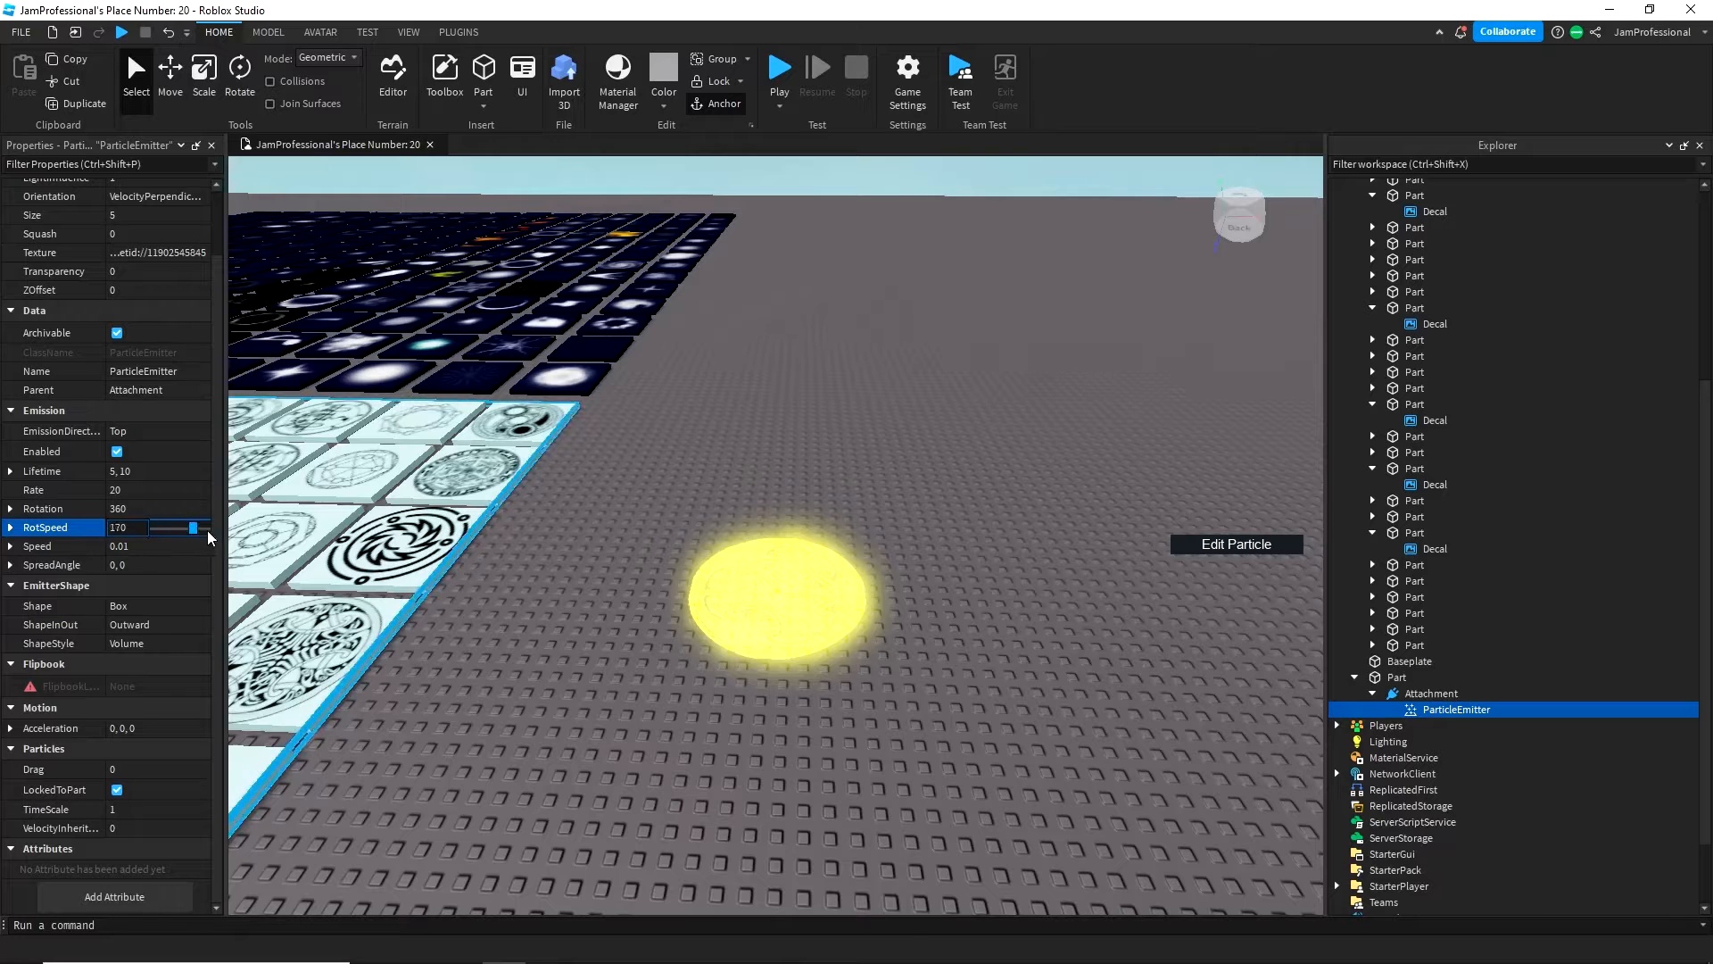
text(360)
key(Return)
scroll(543, 528, up, 4)
scroll(542, 529, up, 2)
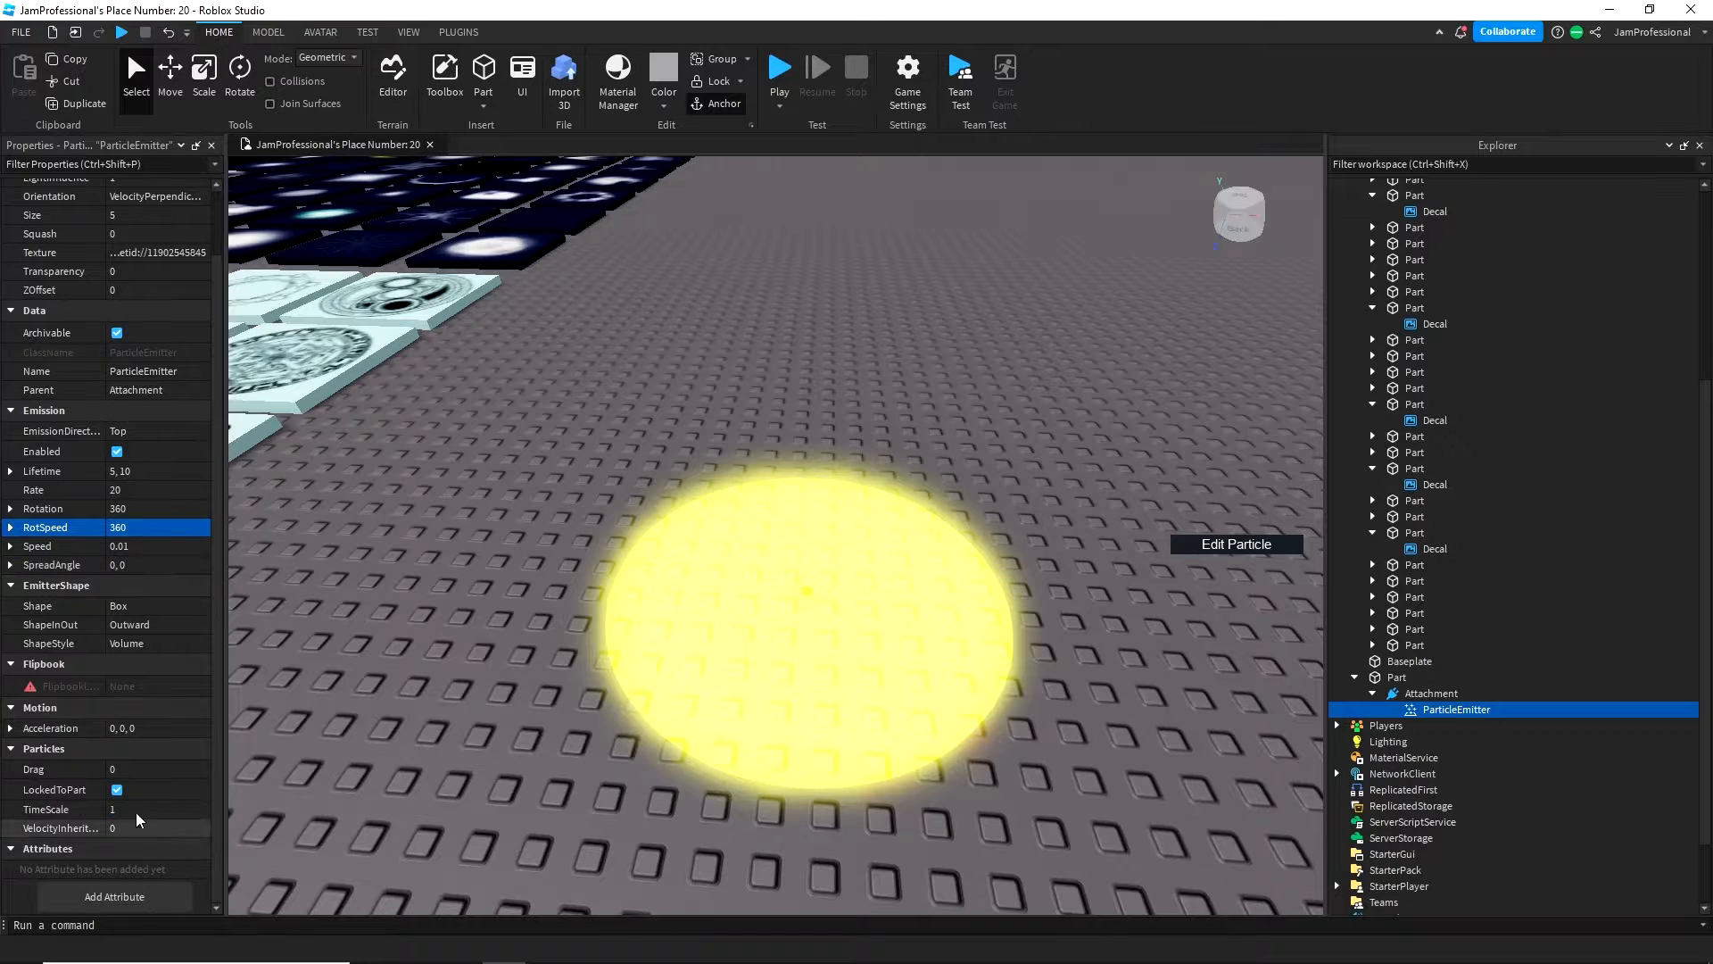
scroll(118, 259, up, 3)
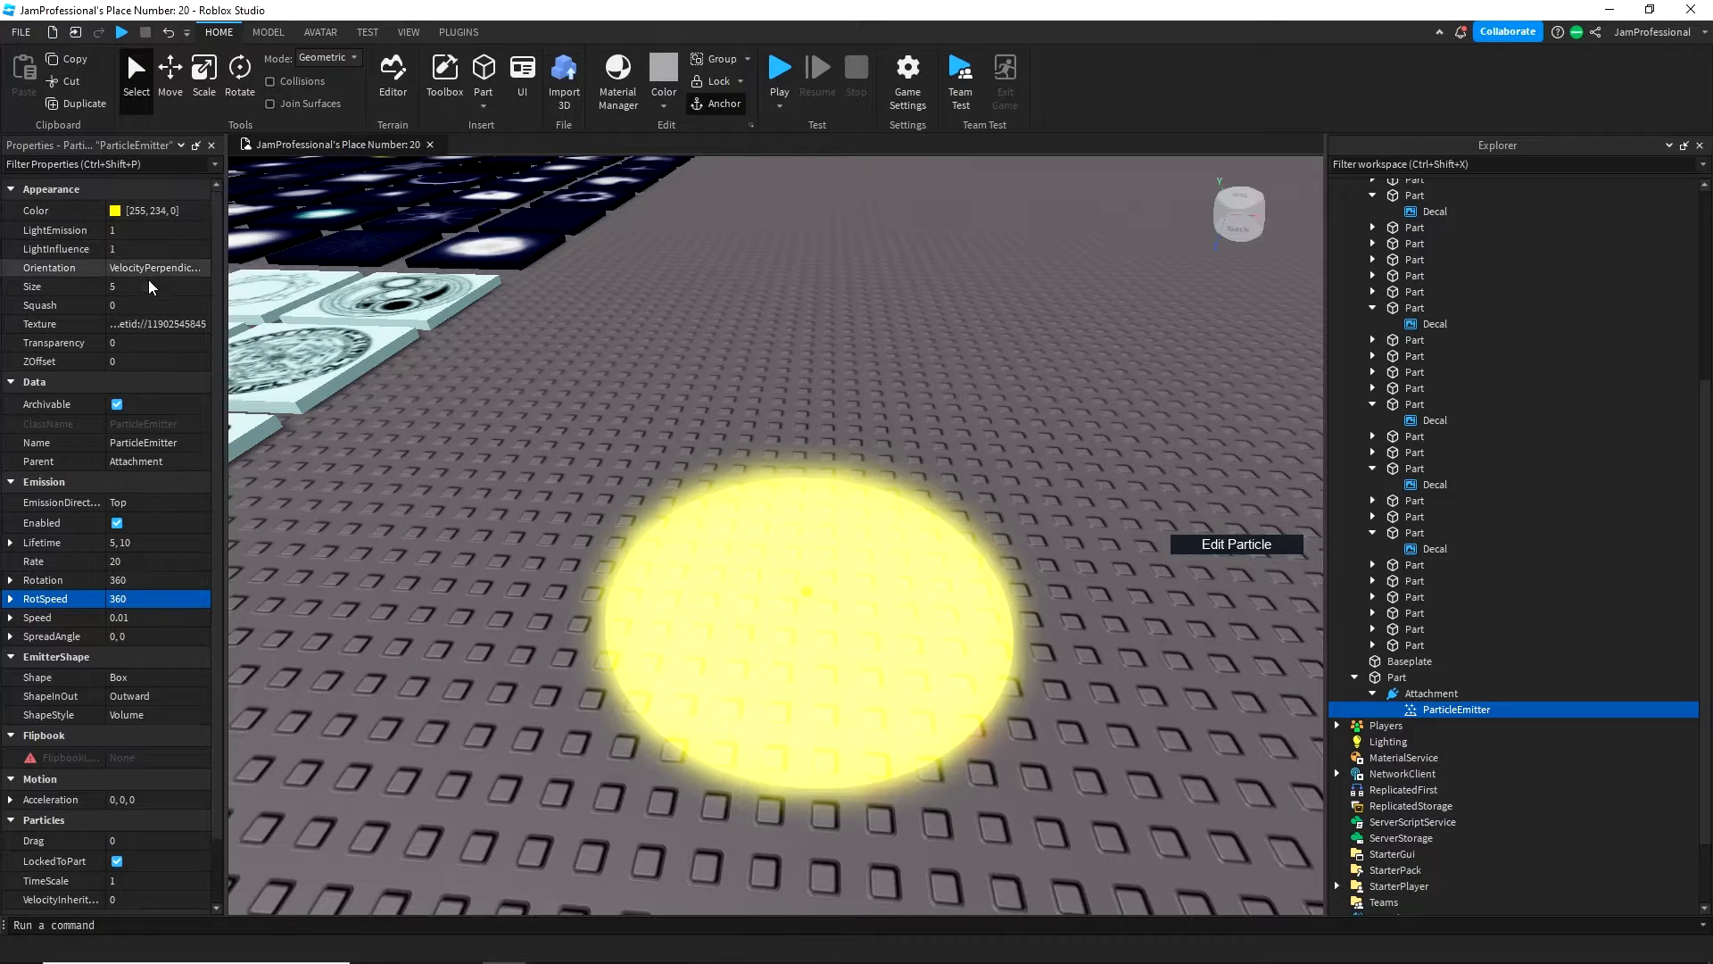
- Turn the emitter's Size into a curve over its lifetime, rising from a low start point to about 7.8 at the end
click(198, 288)
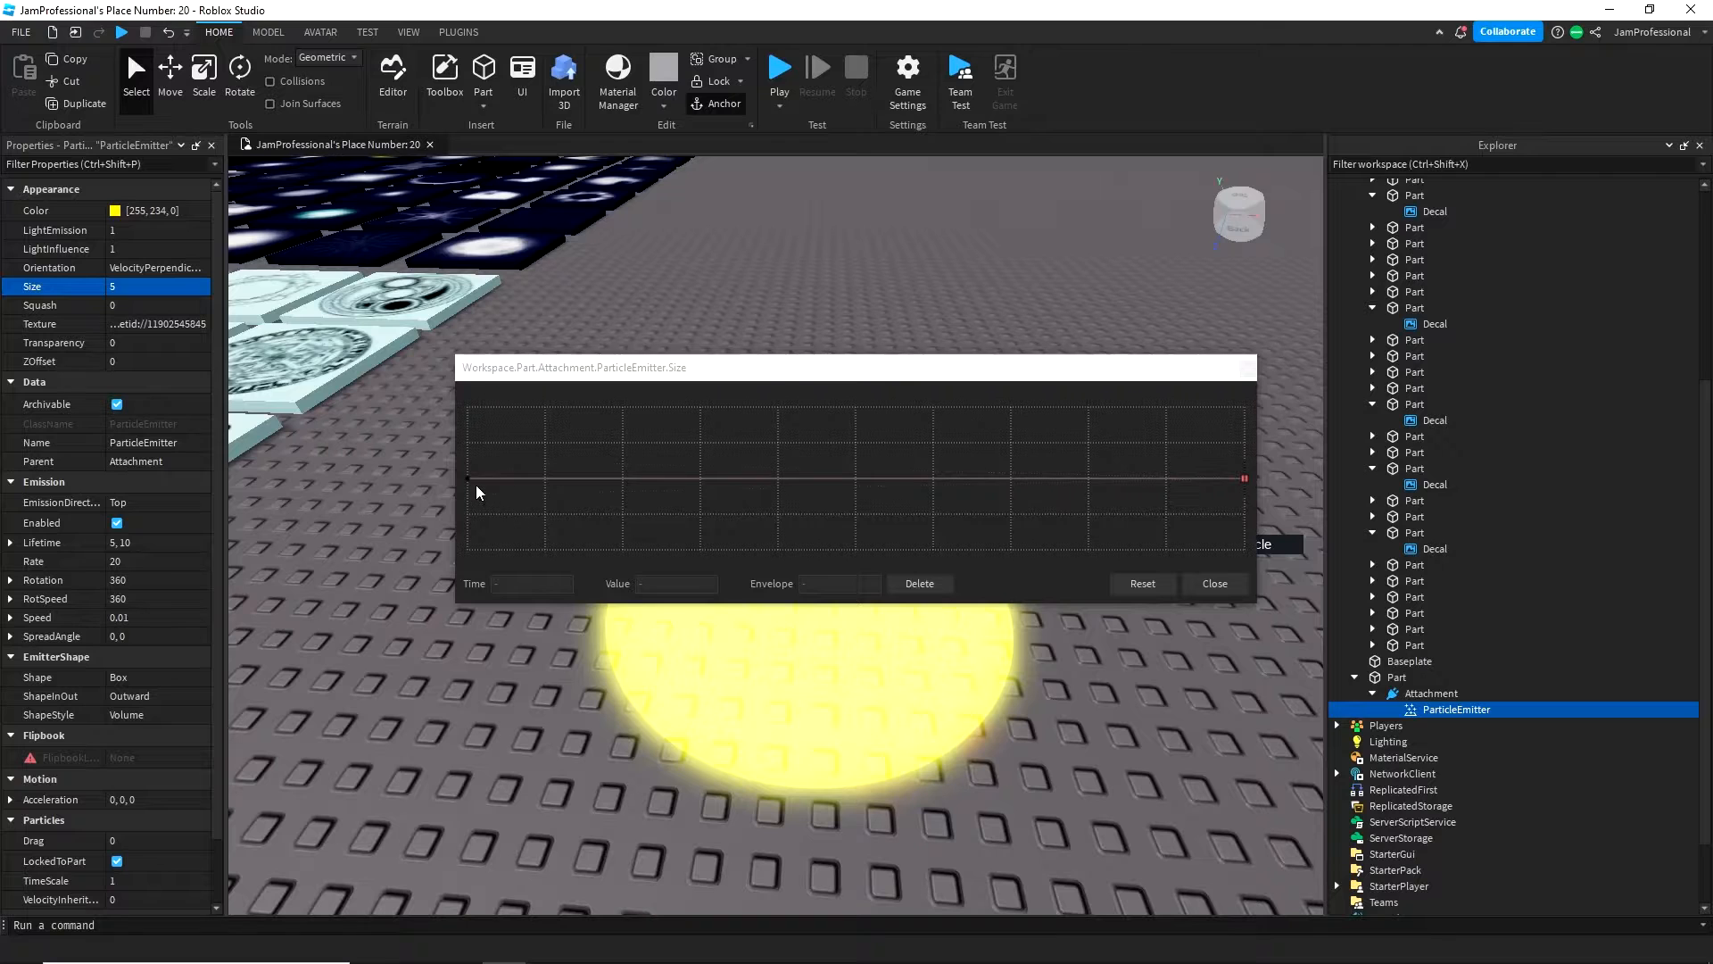
drag(468, 480, 468, 529)
drag(749, 365, 455, 215)
drag(175, 381, 176, 395)
drag(951, 327, 948, 288)
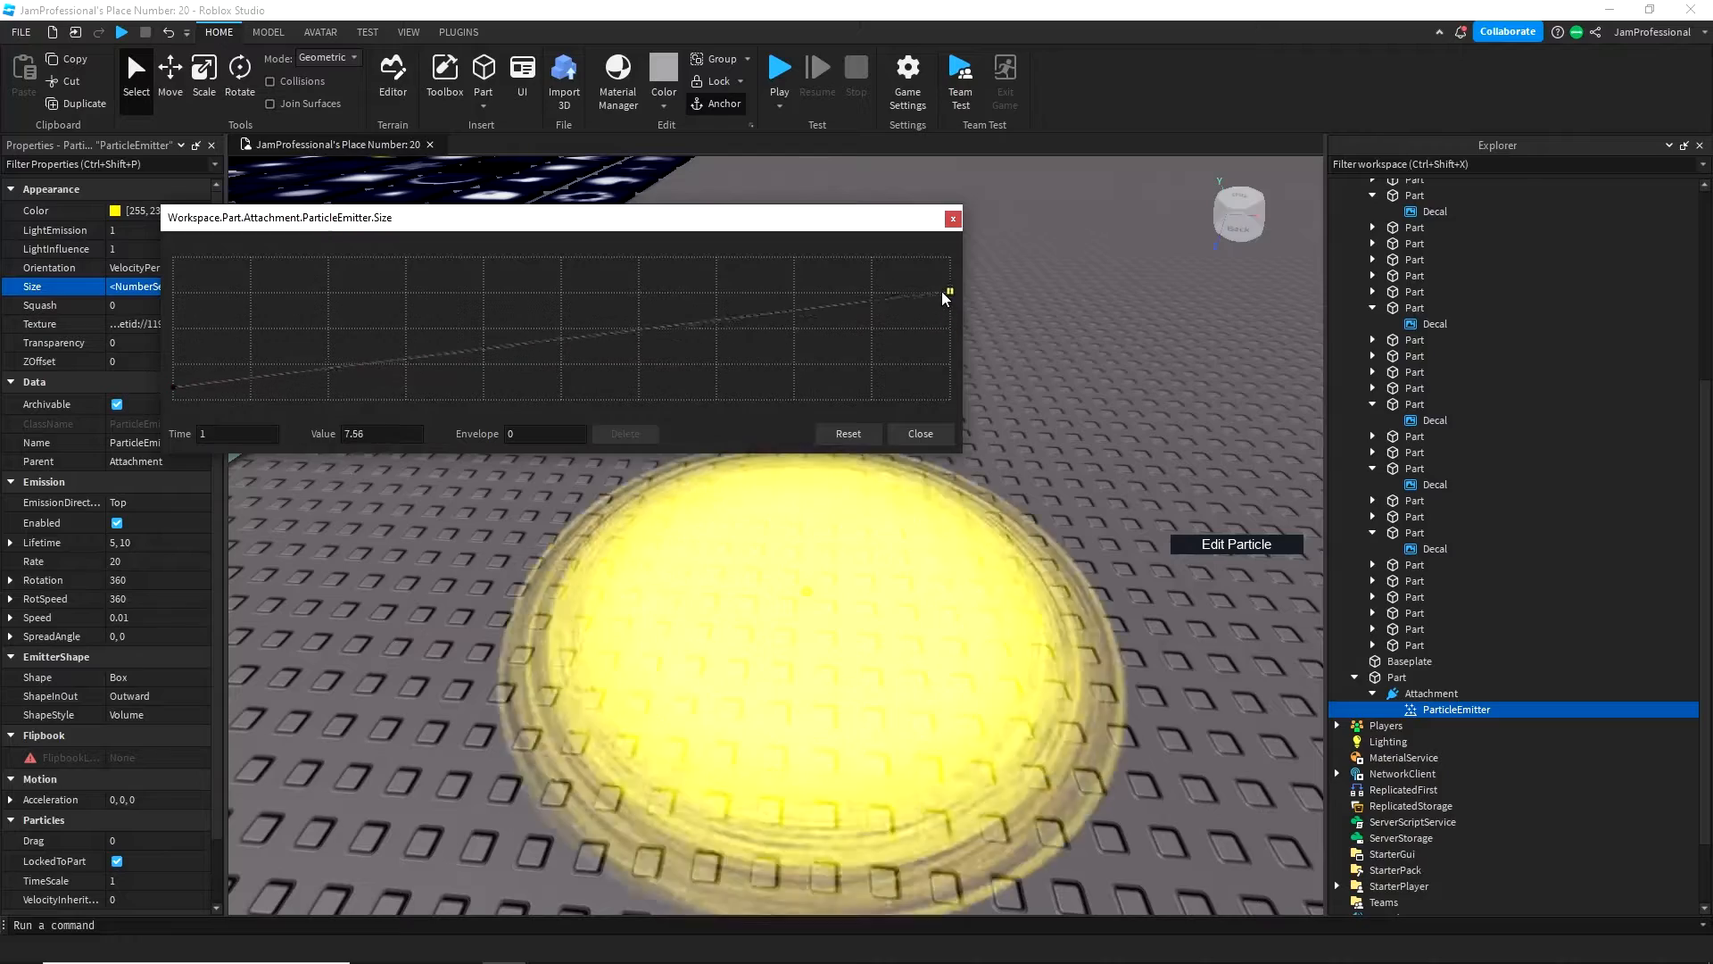
- Add eight keypoints alternating between high and low values along the Size curve and slightly lower its end point
click(321, 315)
click(428, 366)
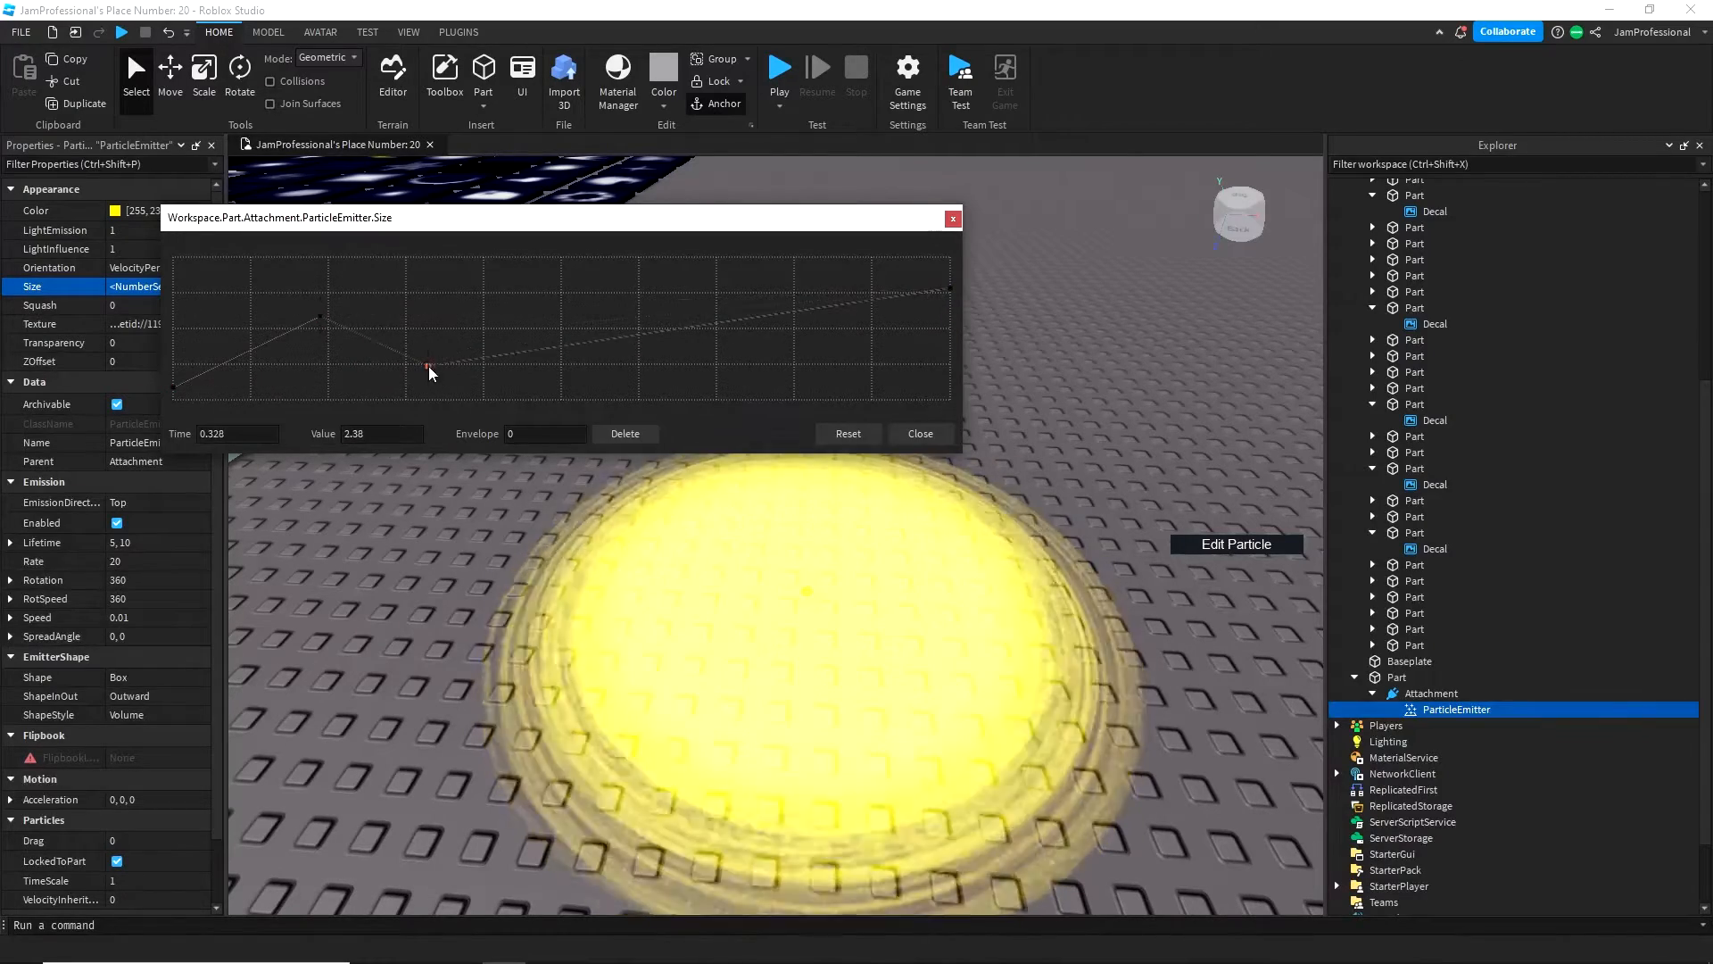
click(555, 312)
click(630, 369)
click(720, 317)
click(786, 376)
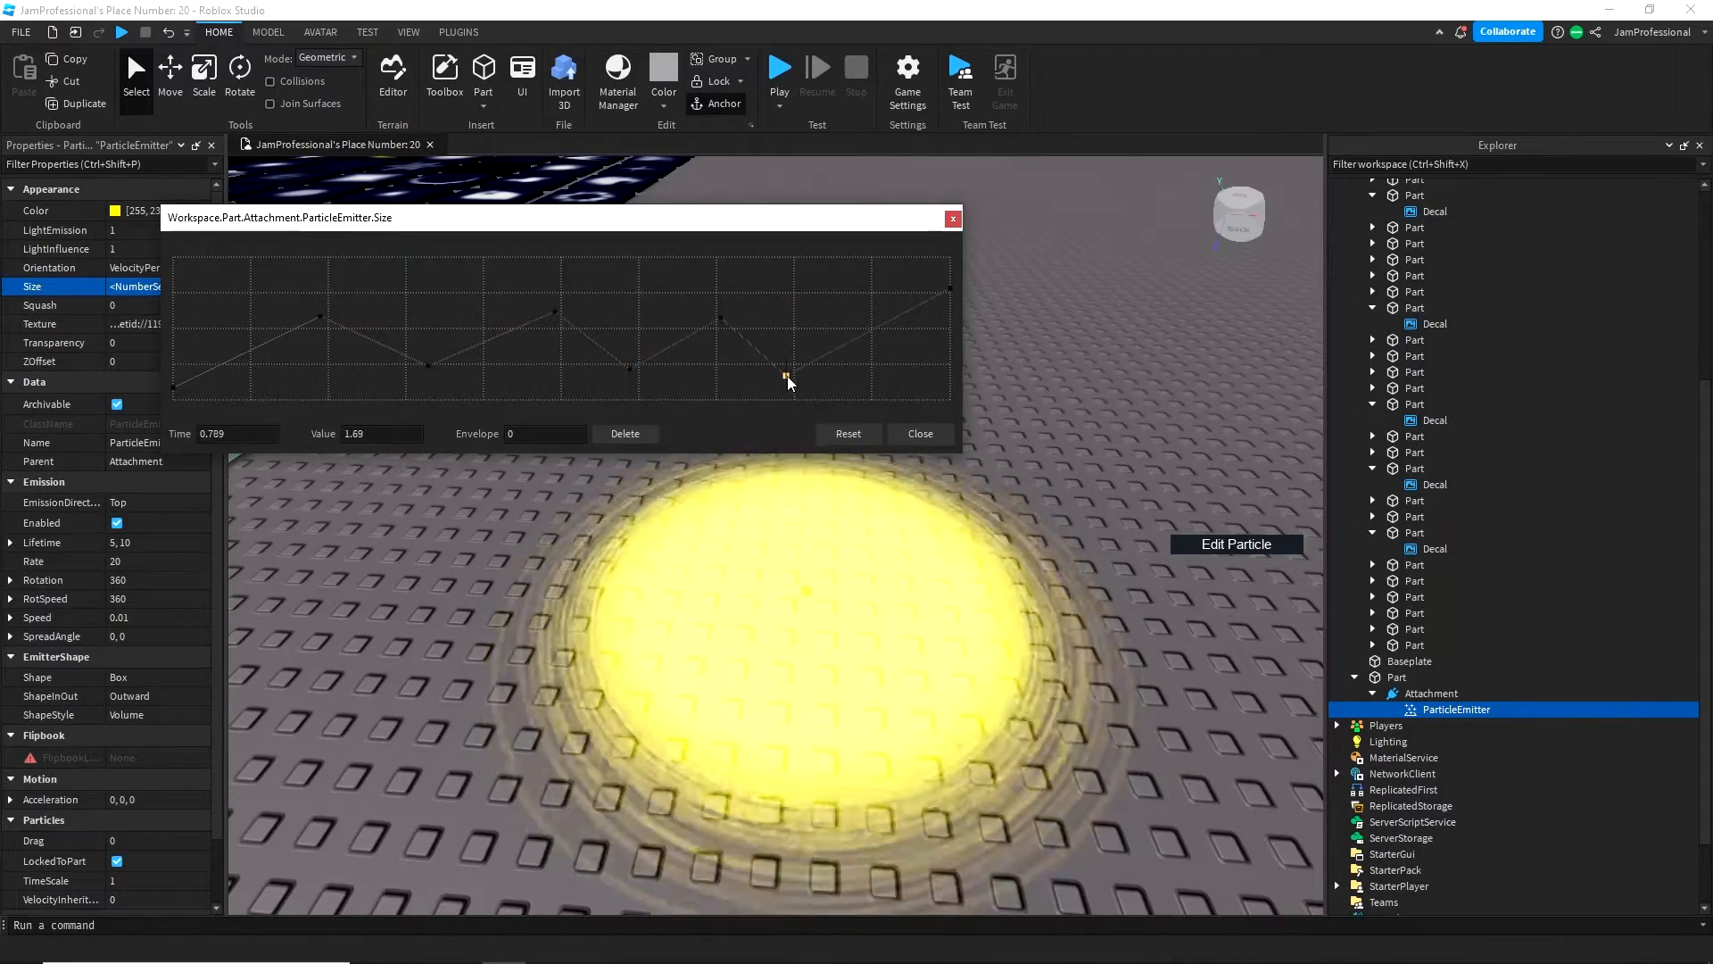
click(831, 318)
click(872, 355)
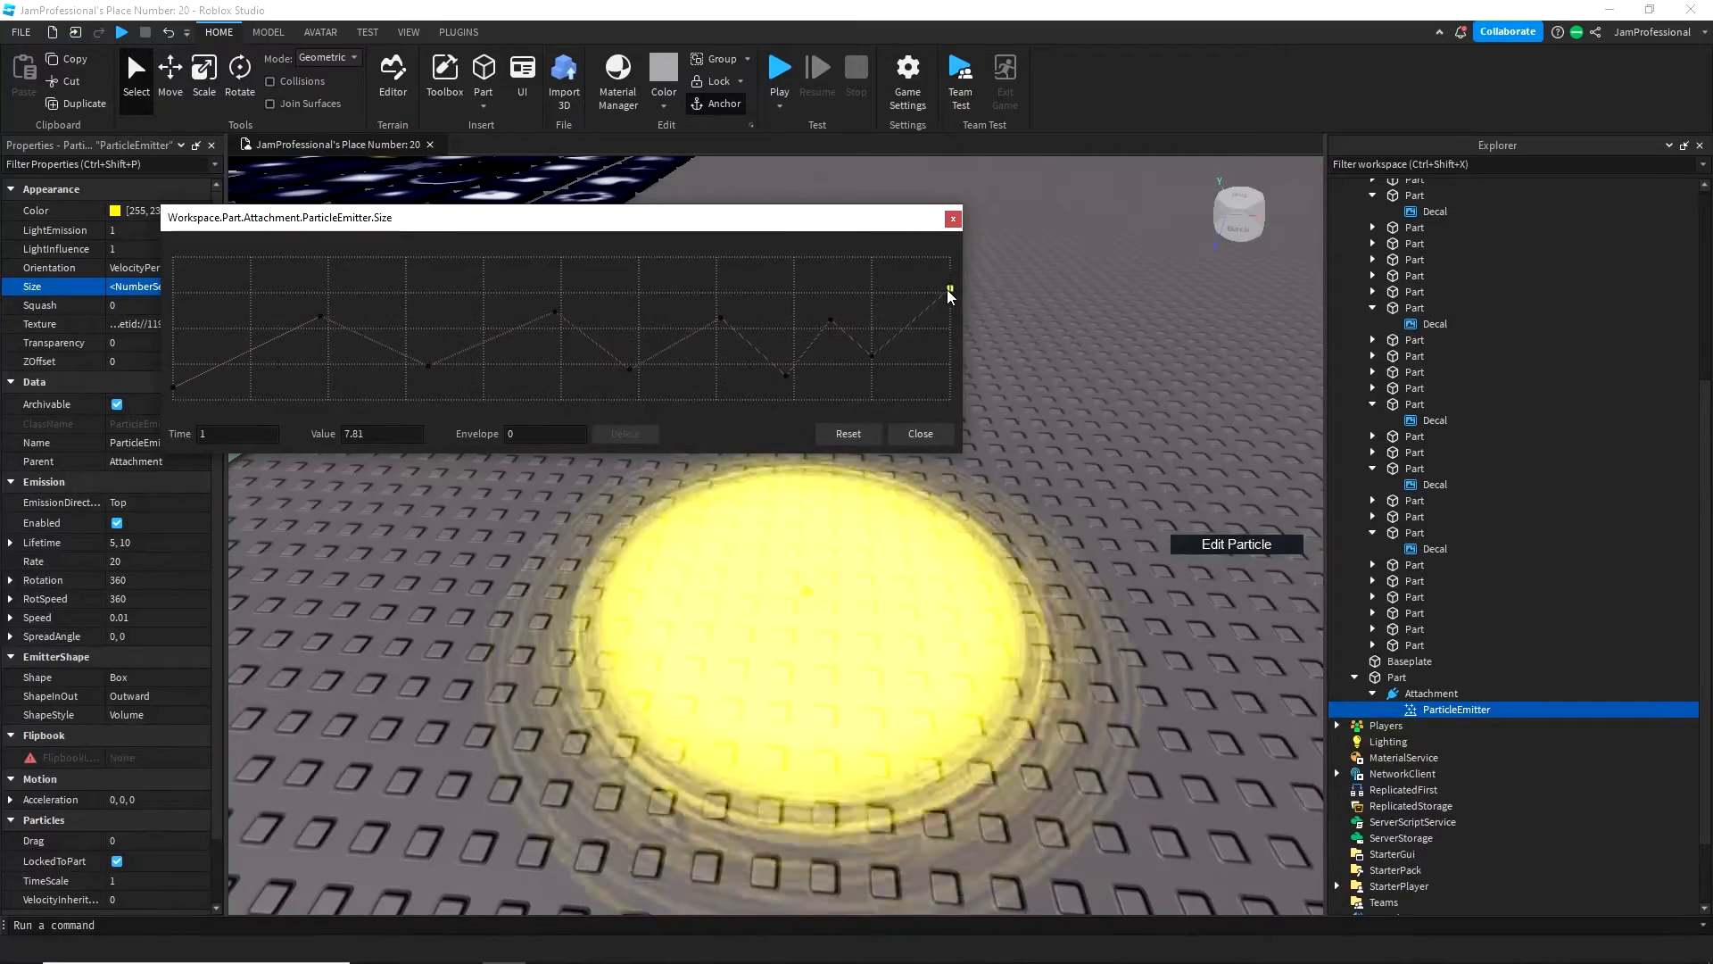
mouse_move(947, 289)
mouse_down()
mouse_move(949, 319)
mouse_move(949, 300)
mouse_up()
click(924, 433)
- Set the emitter's Transparency to 0.8 and its RotSpeed to 10000
click(138, 342)
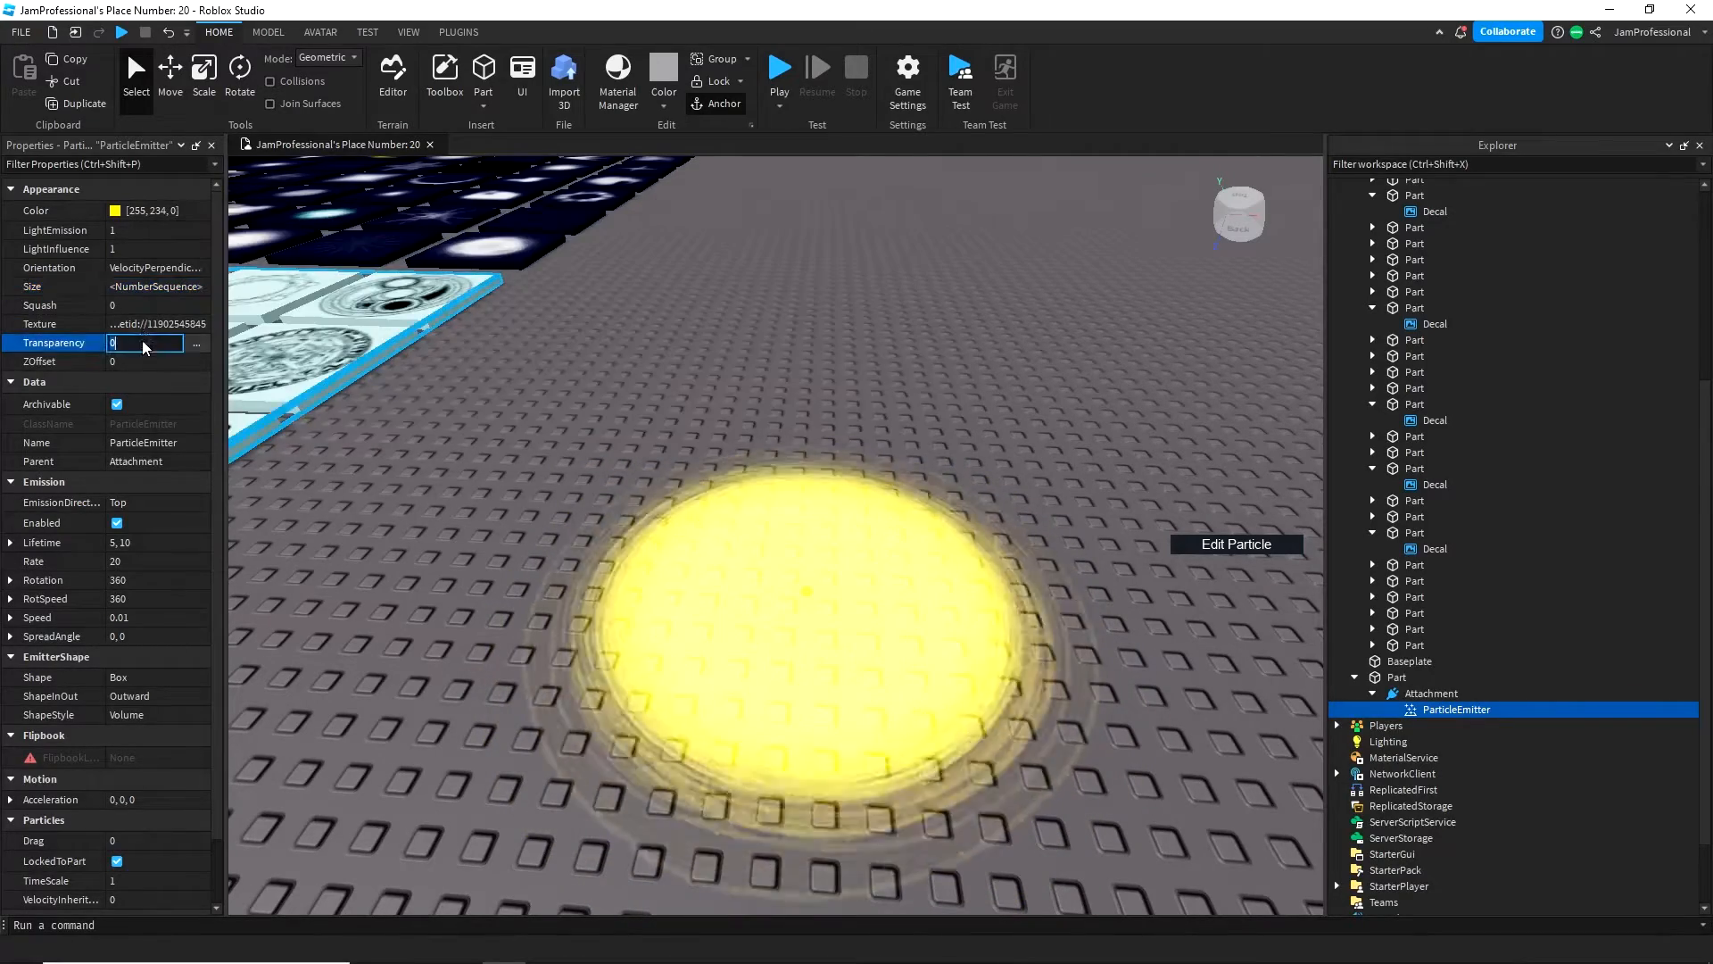
text(.8)
key(Return)
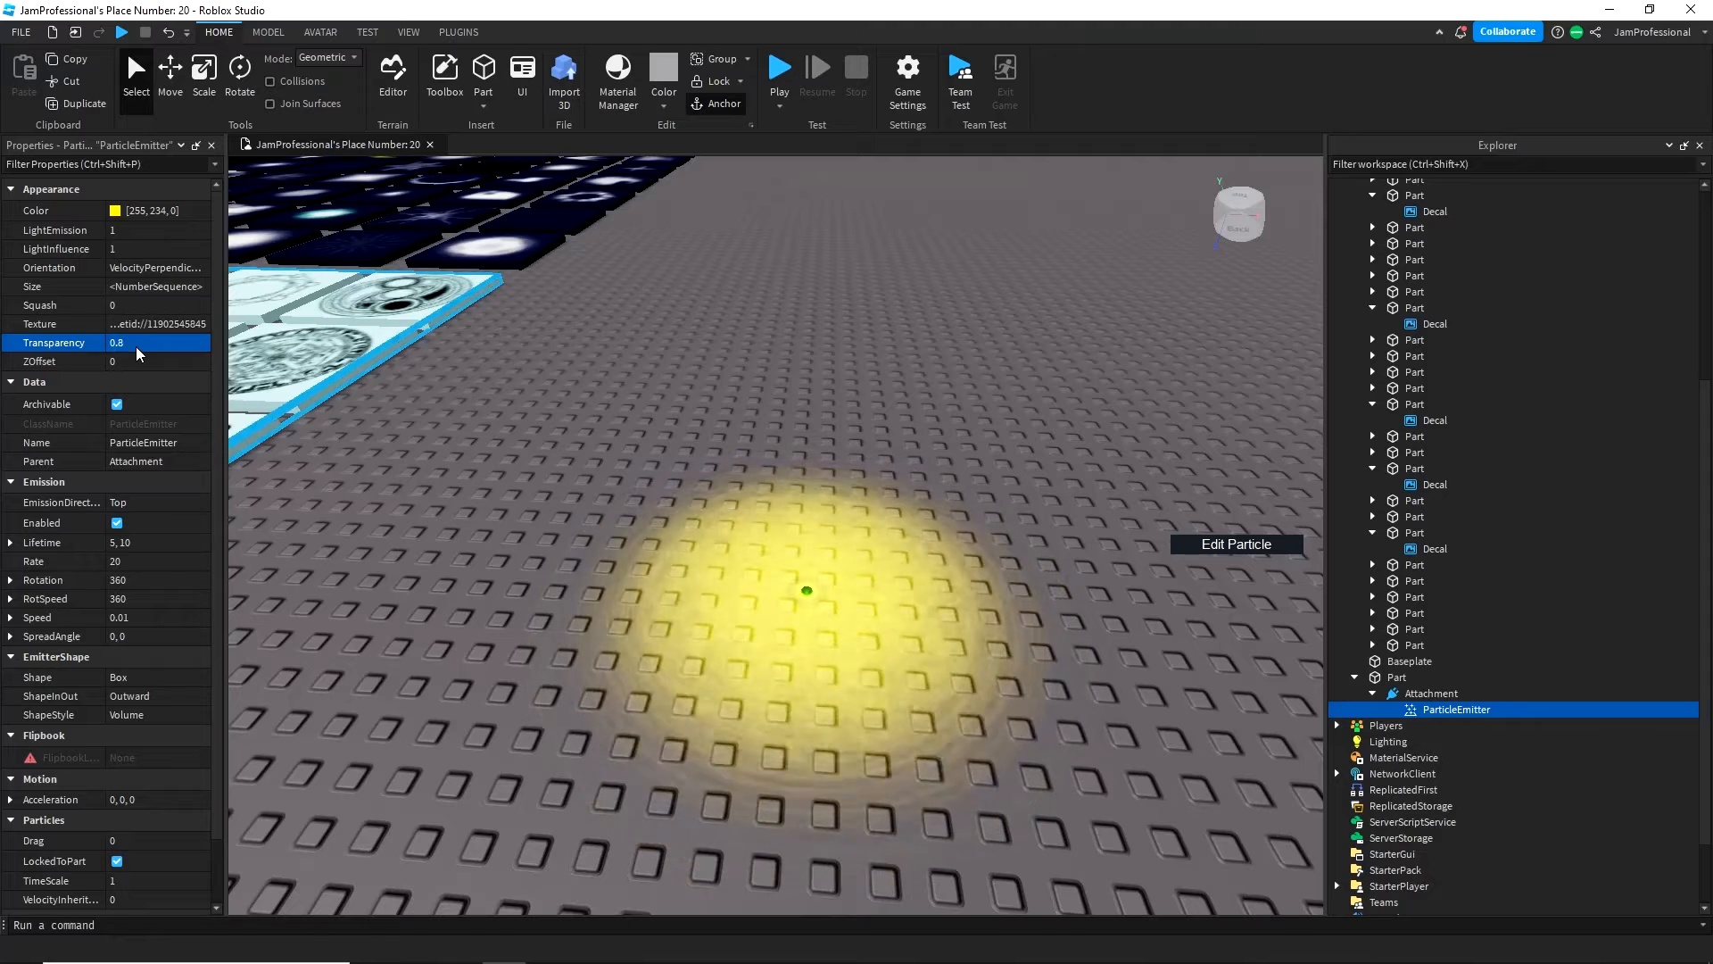
click(159, 599)
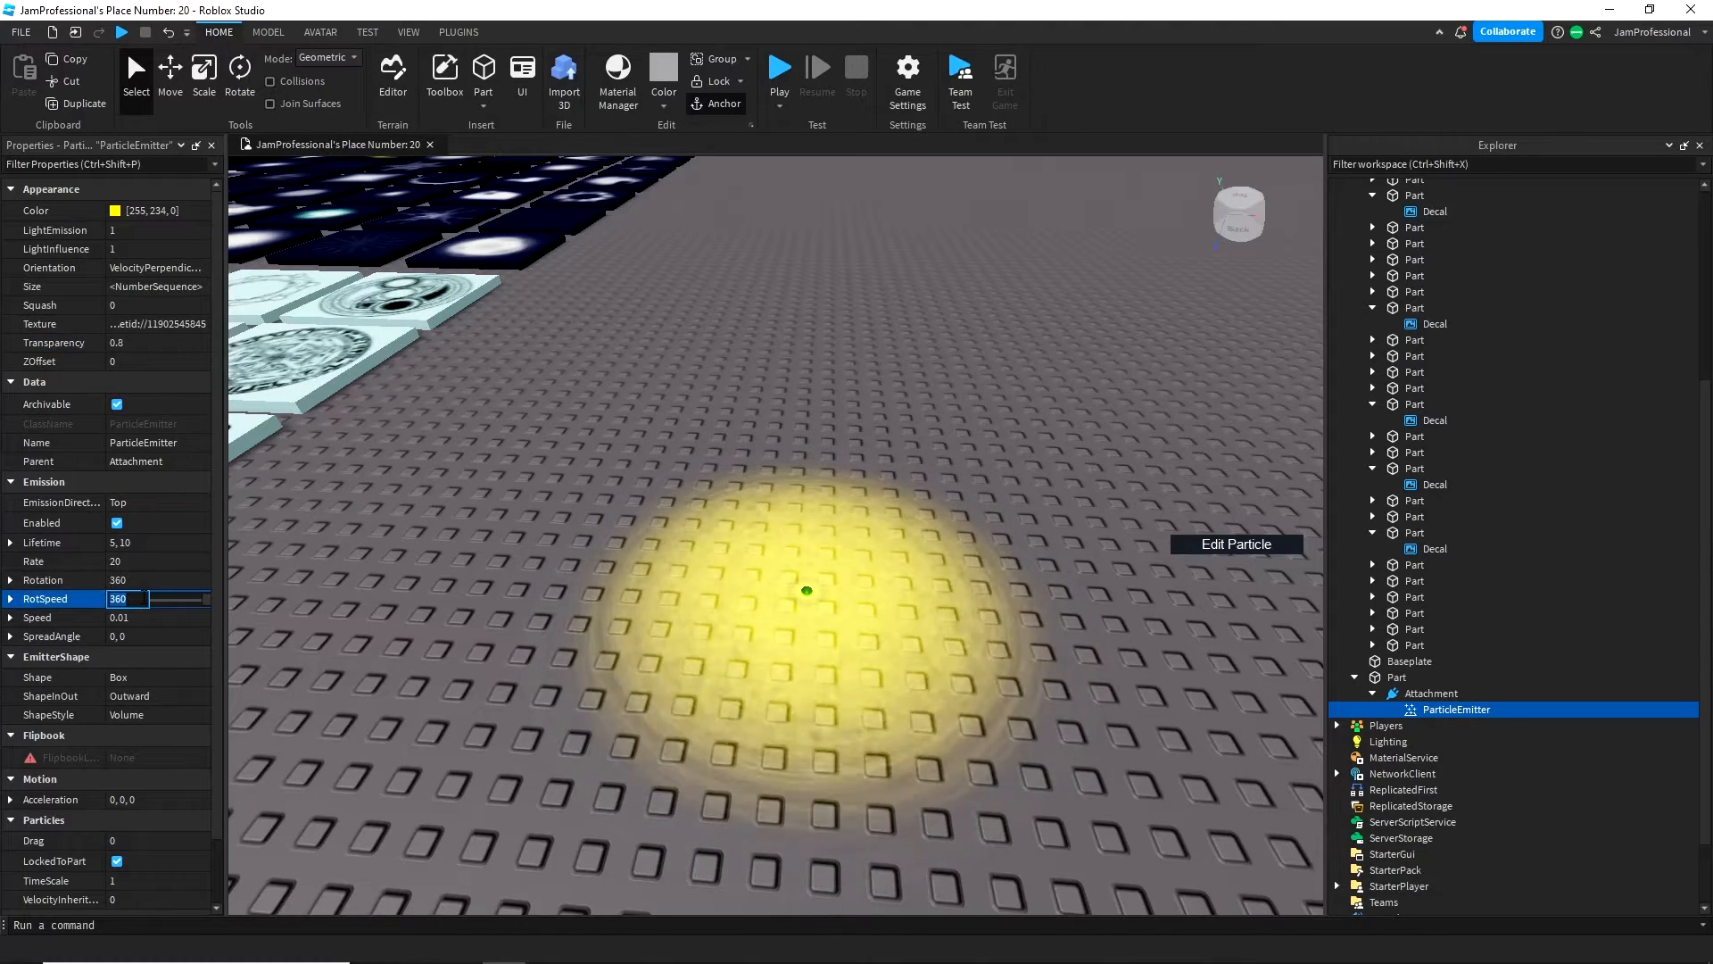
text(10000)
key(Return)
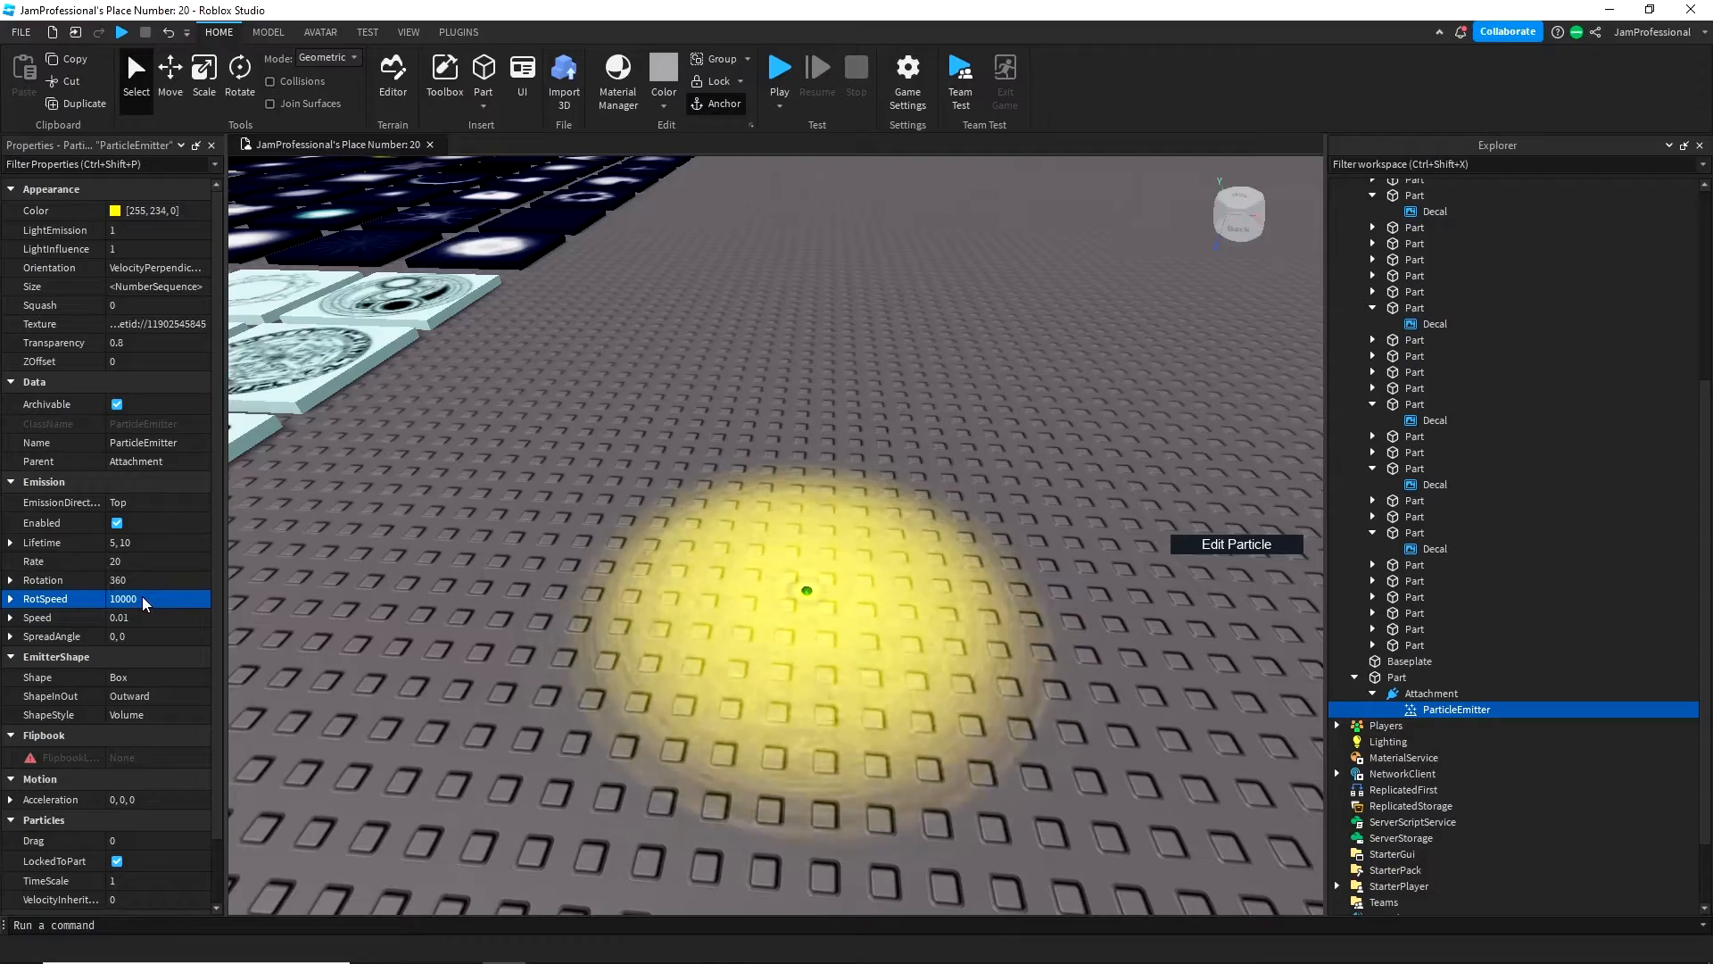
- Recolor the emitter's particles from yellow to light blue with the RGB value 0, 187, 255
right_drag(983, 466, 983, 468)
key(w)
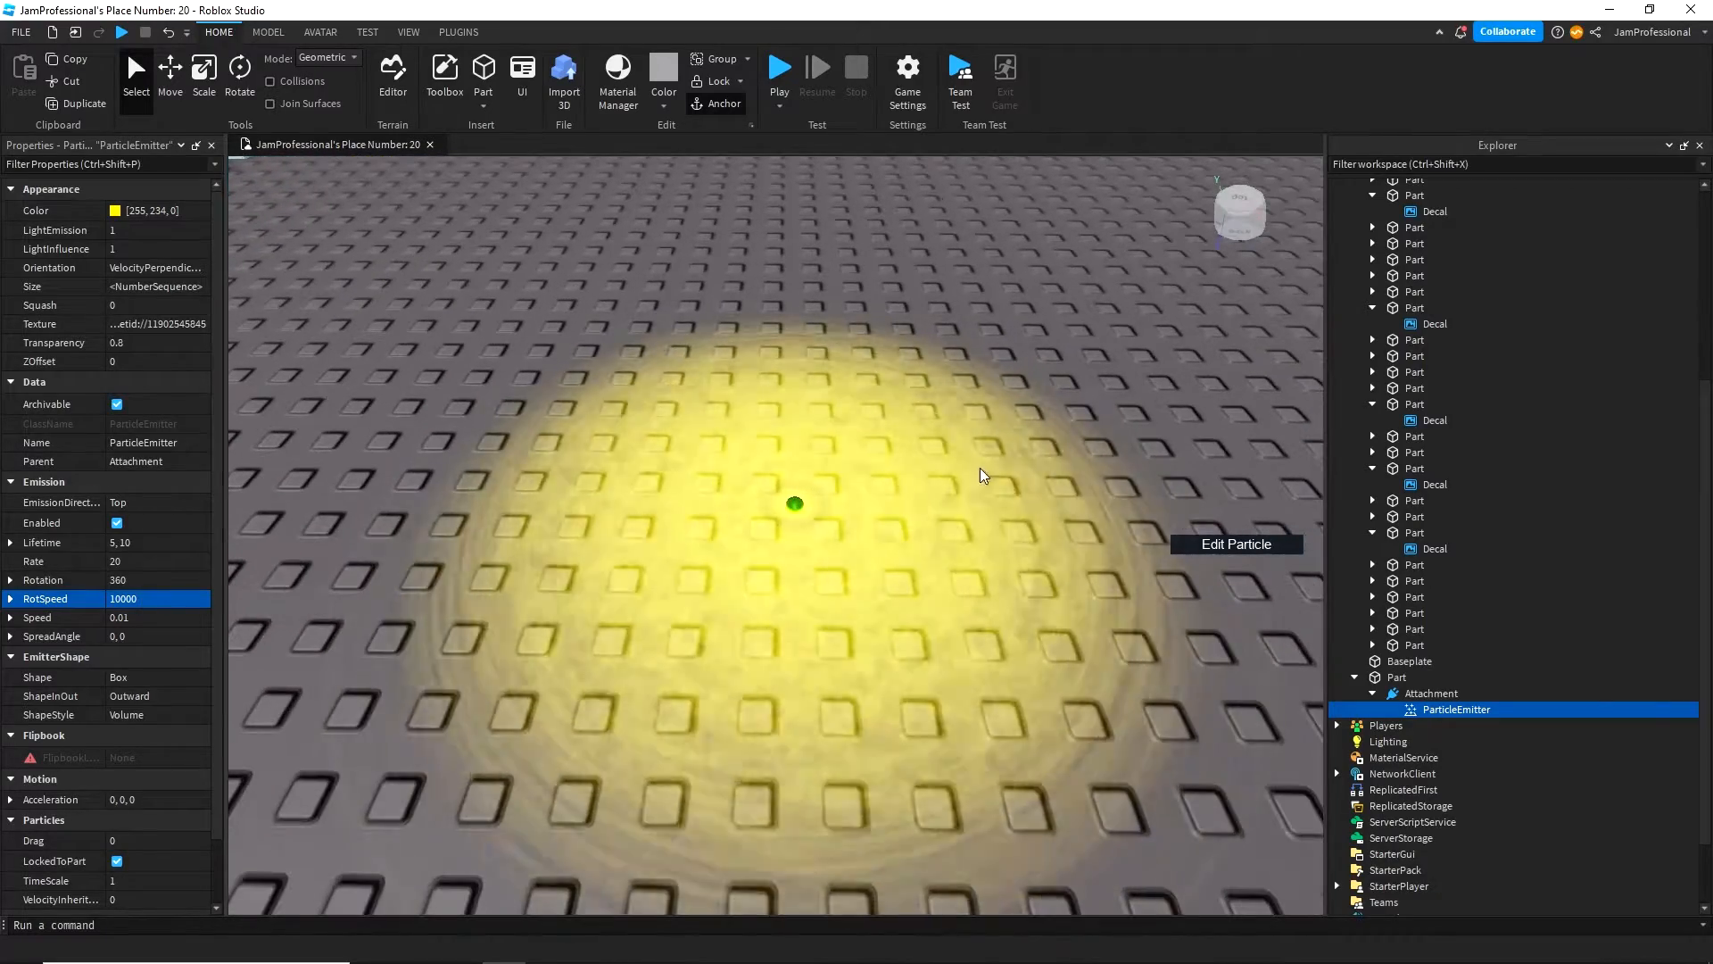
click(53, 211)
click(196, 210)
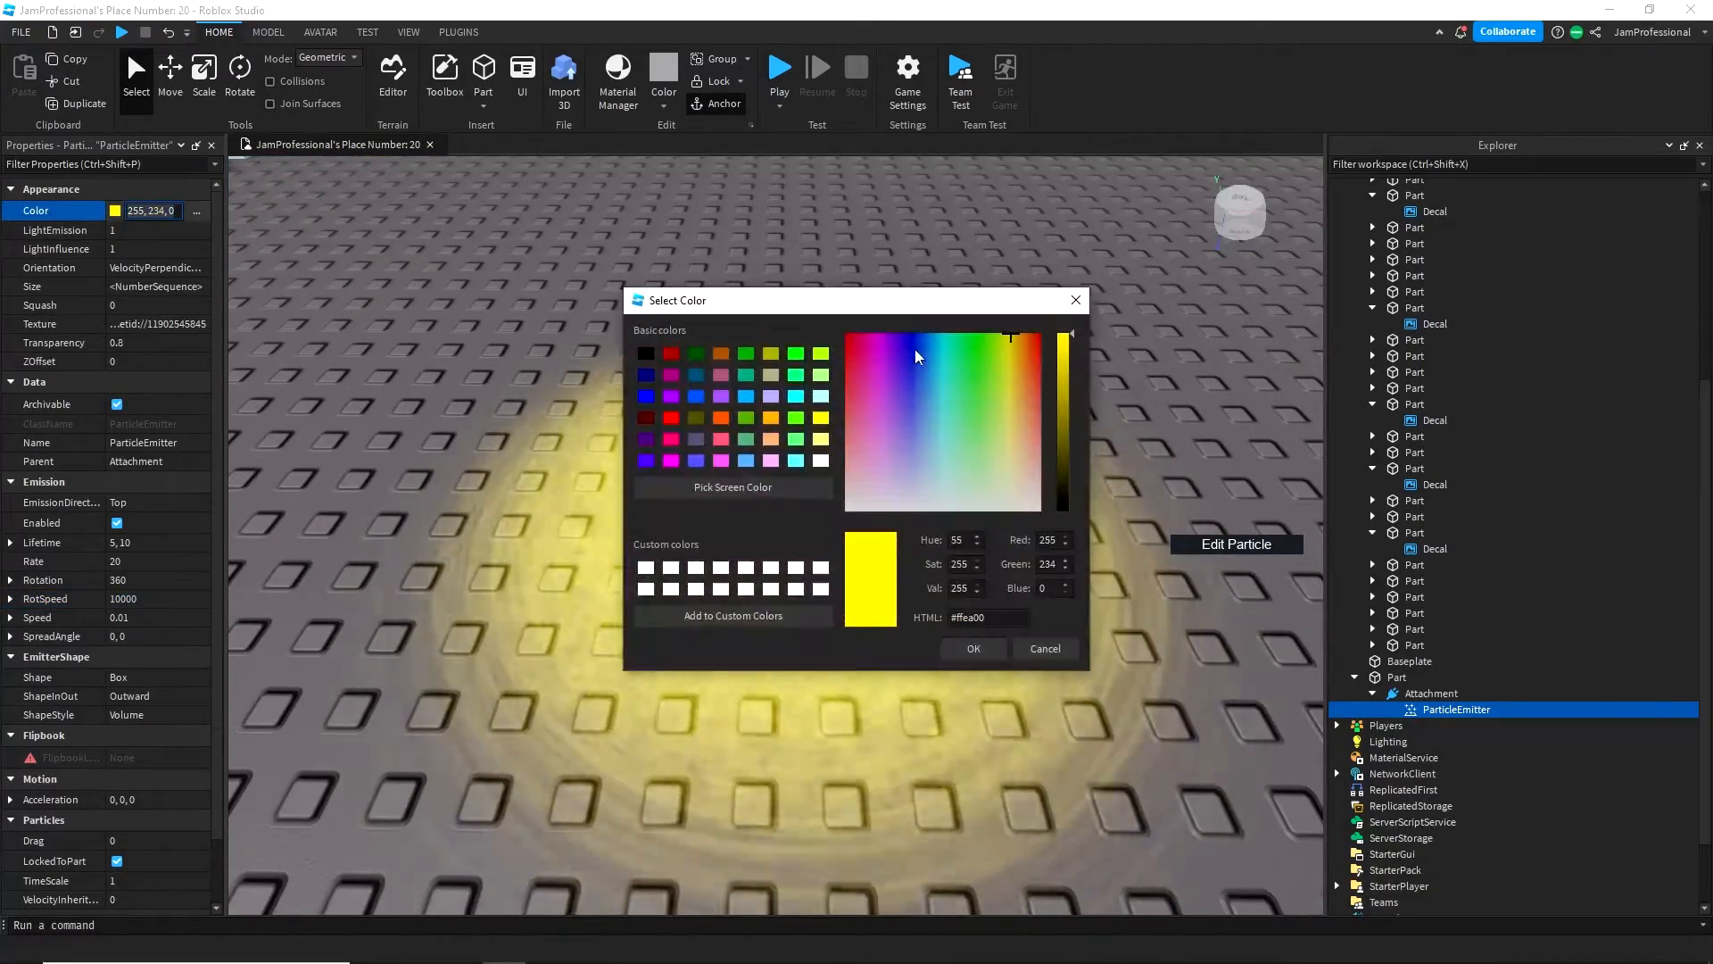
click(903, 338)
drag(904, 337, 932, 291)
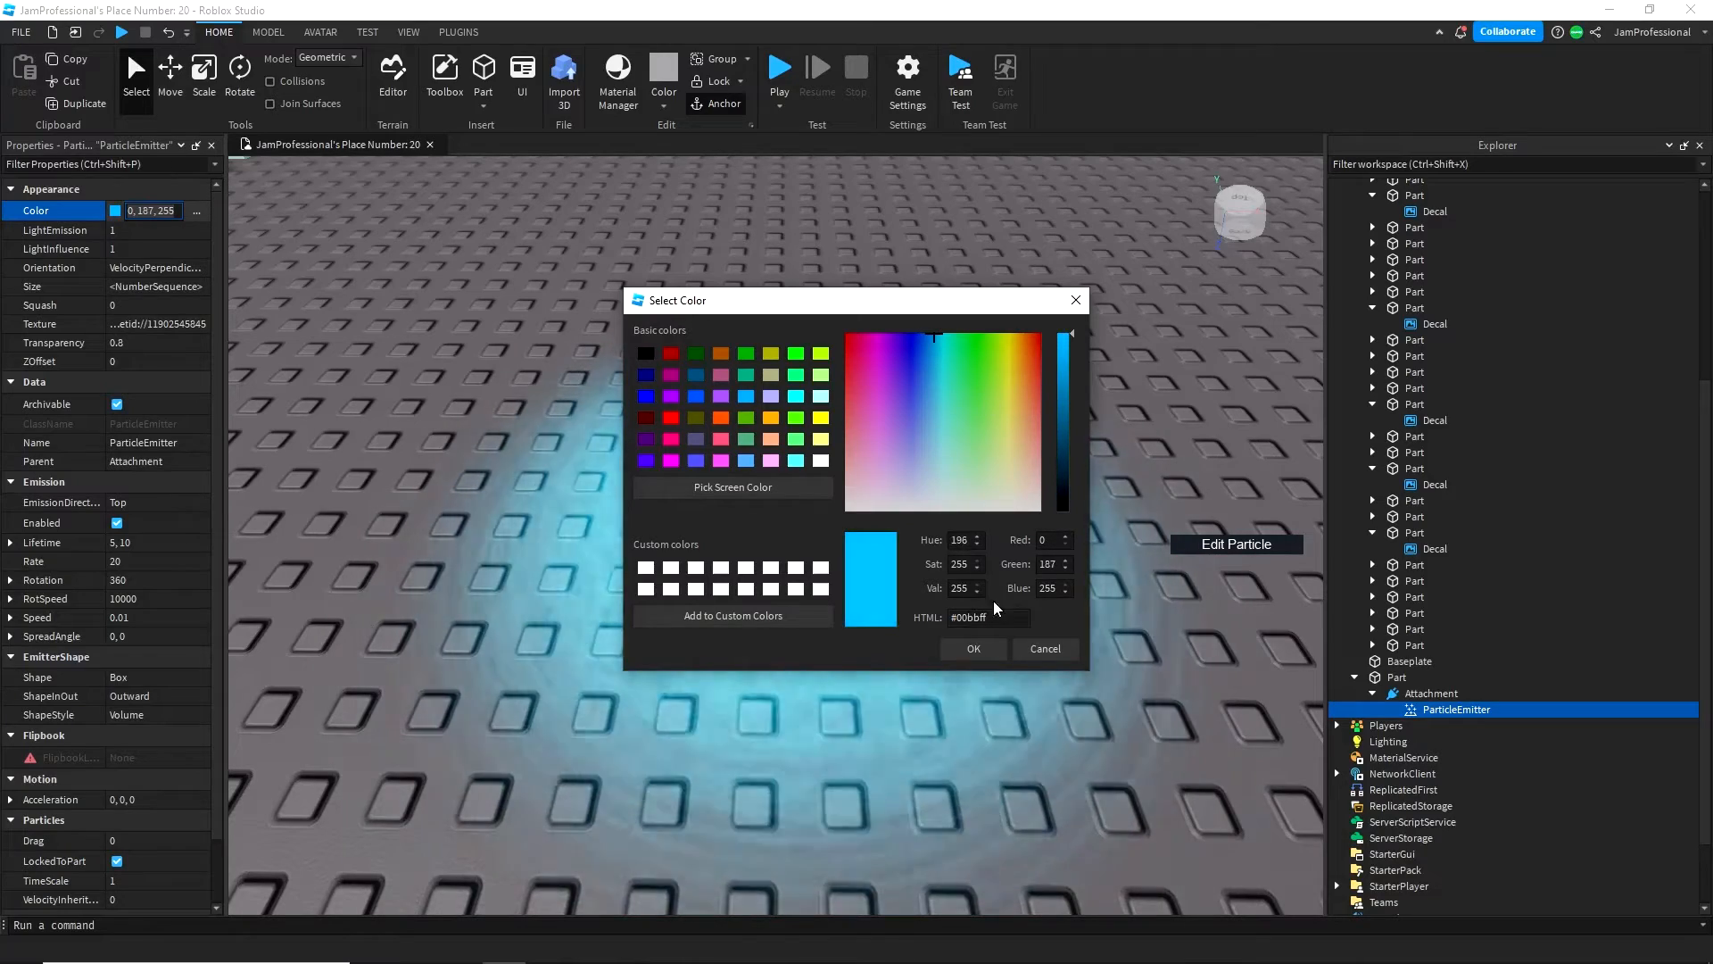
click(971, 646)
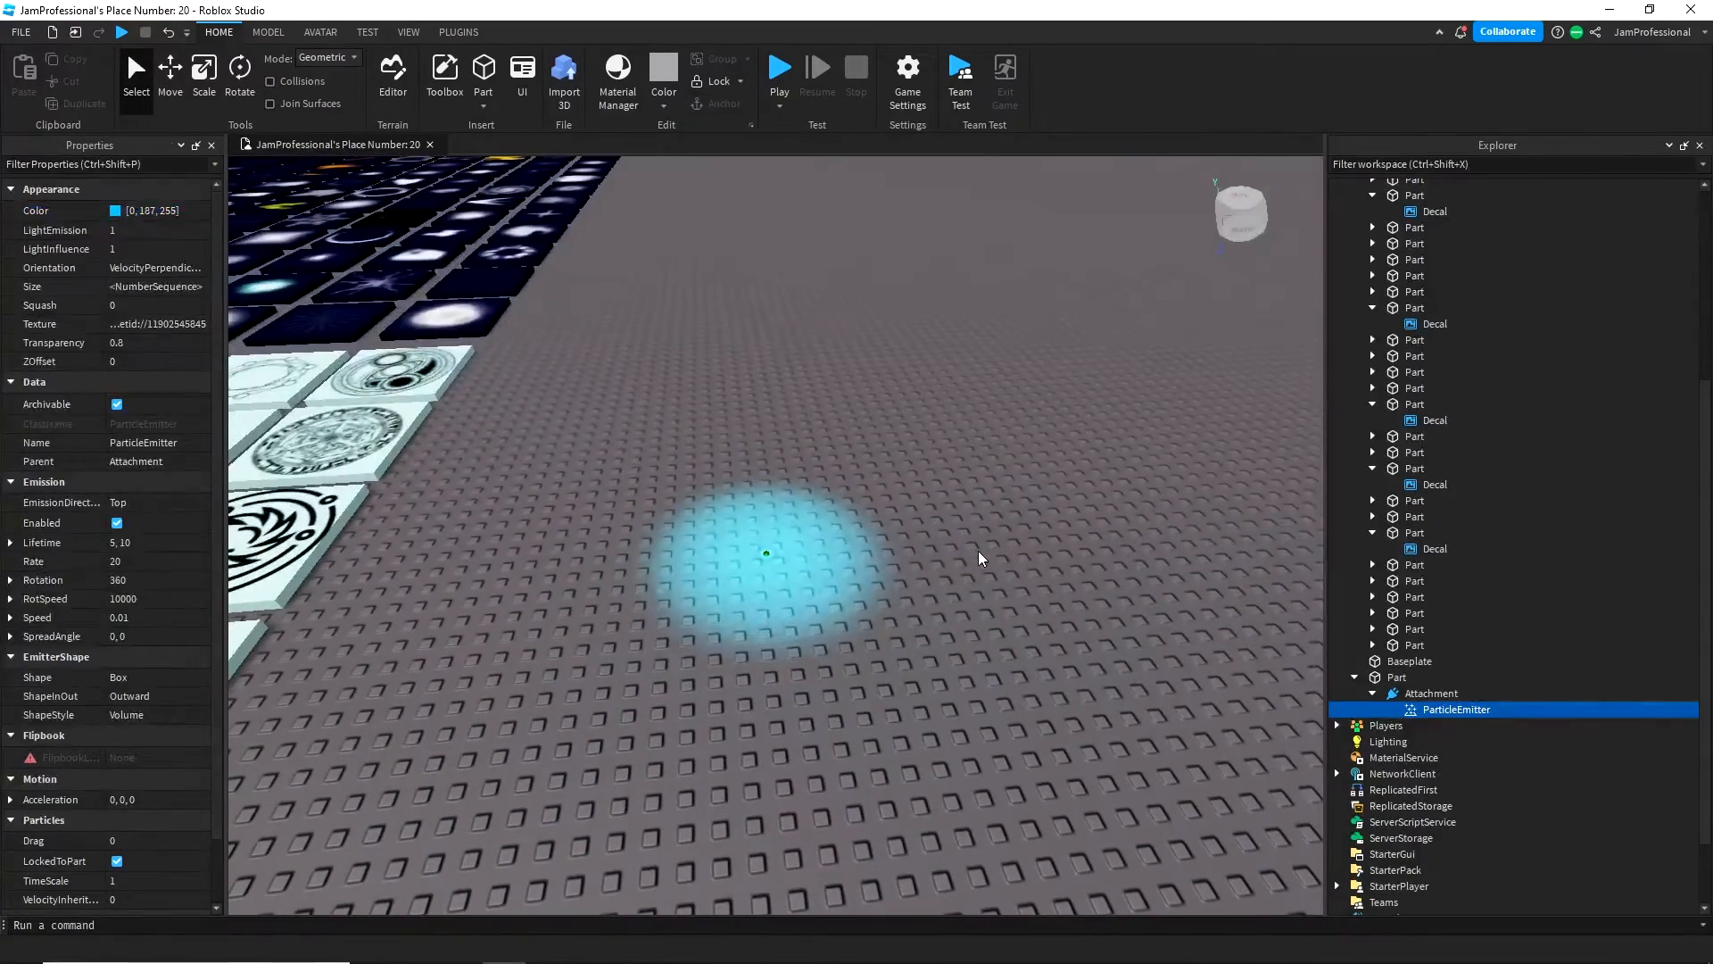
- Set the blue circle emitter's Transparency to 0 and its Rate to 4
click(762, 557)
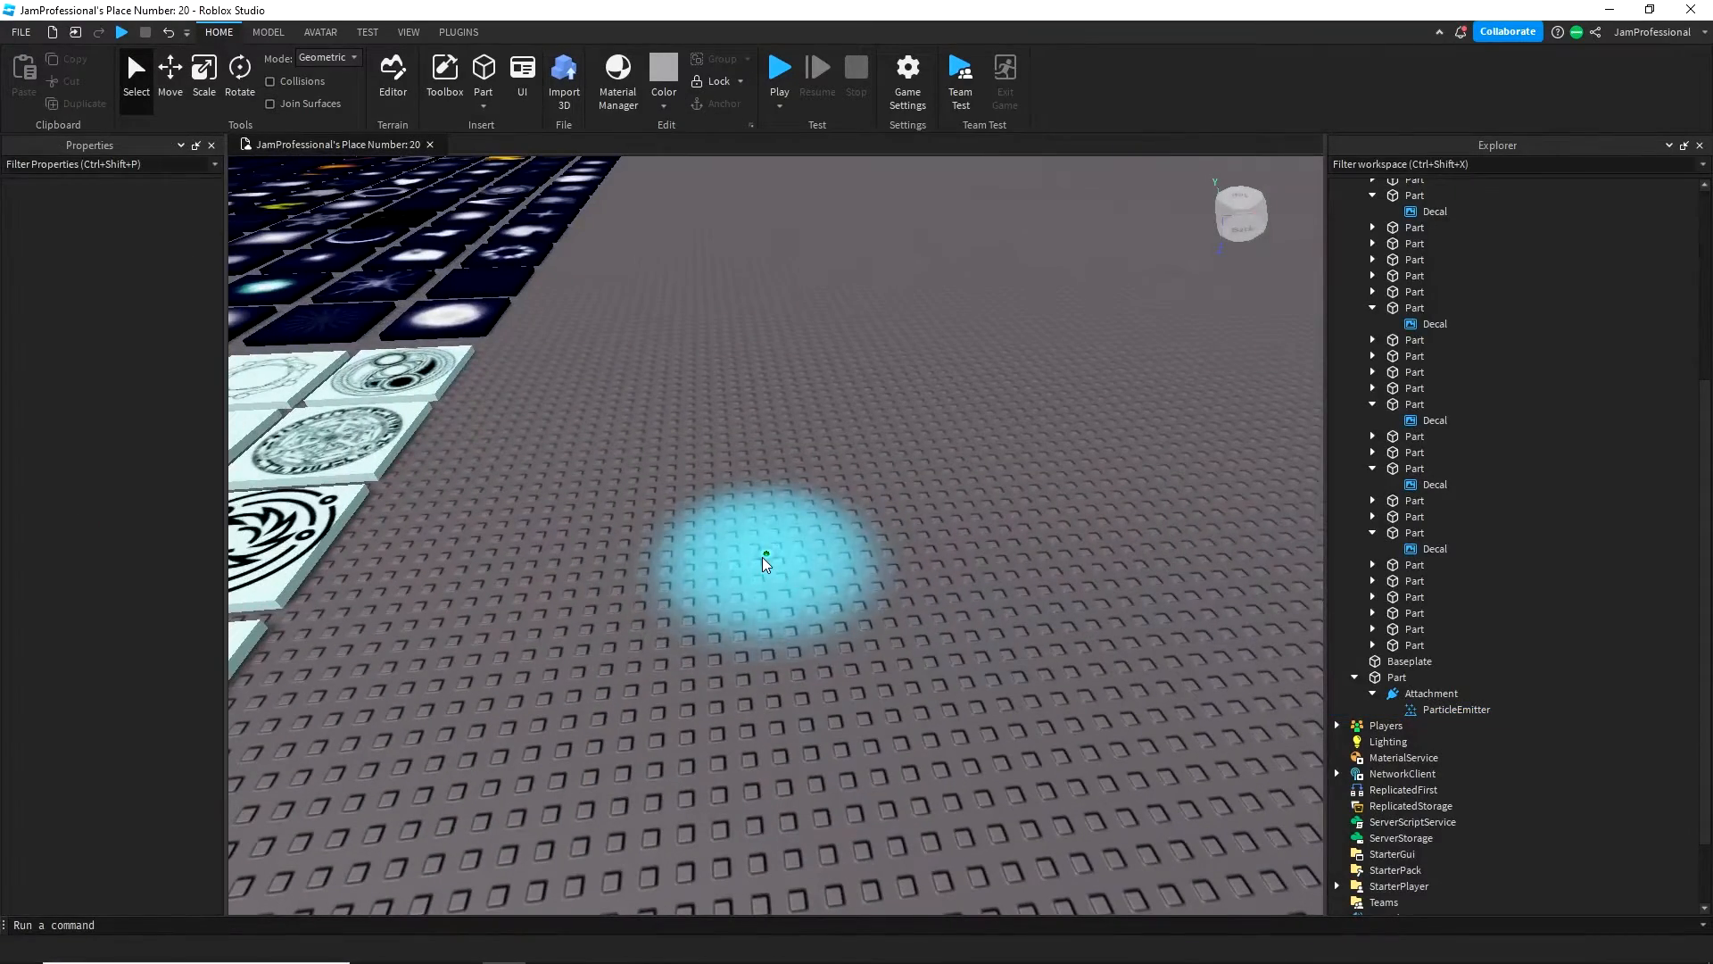
click(1418, 709)
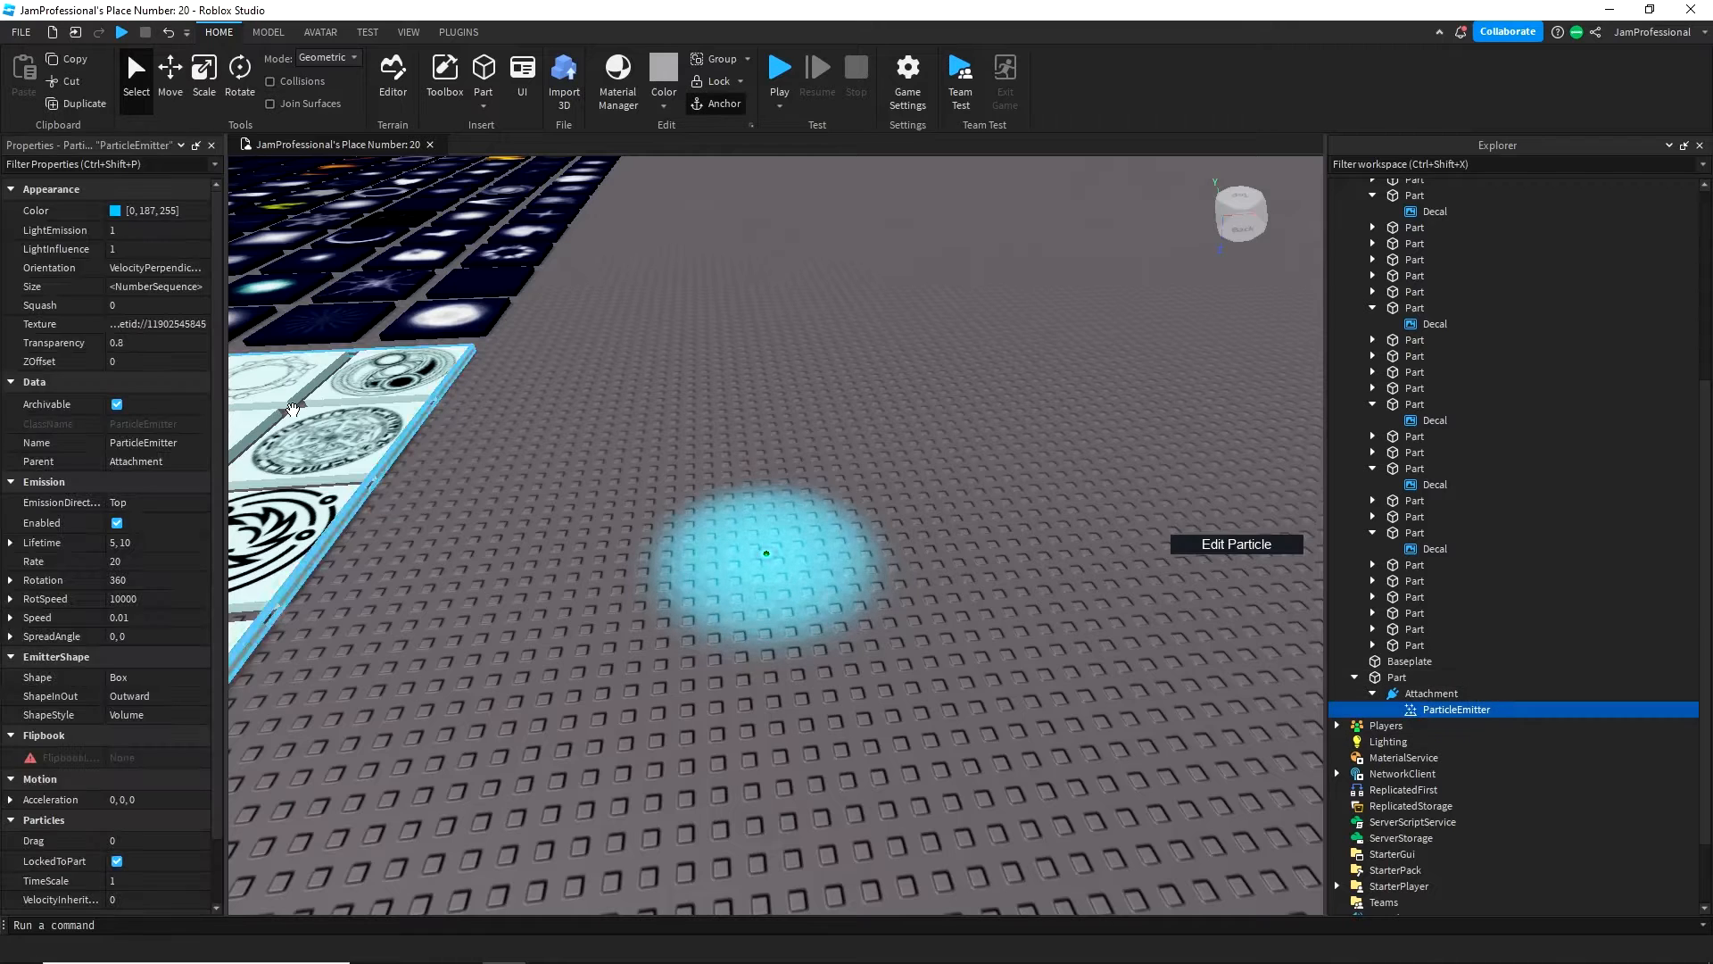
click(147, 342)
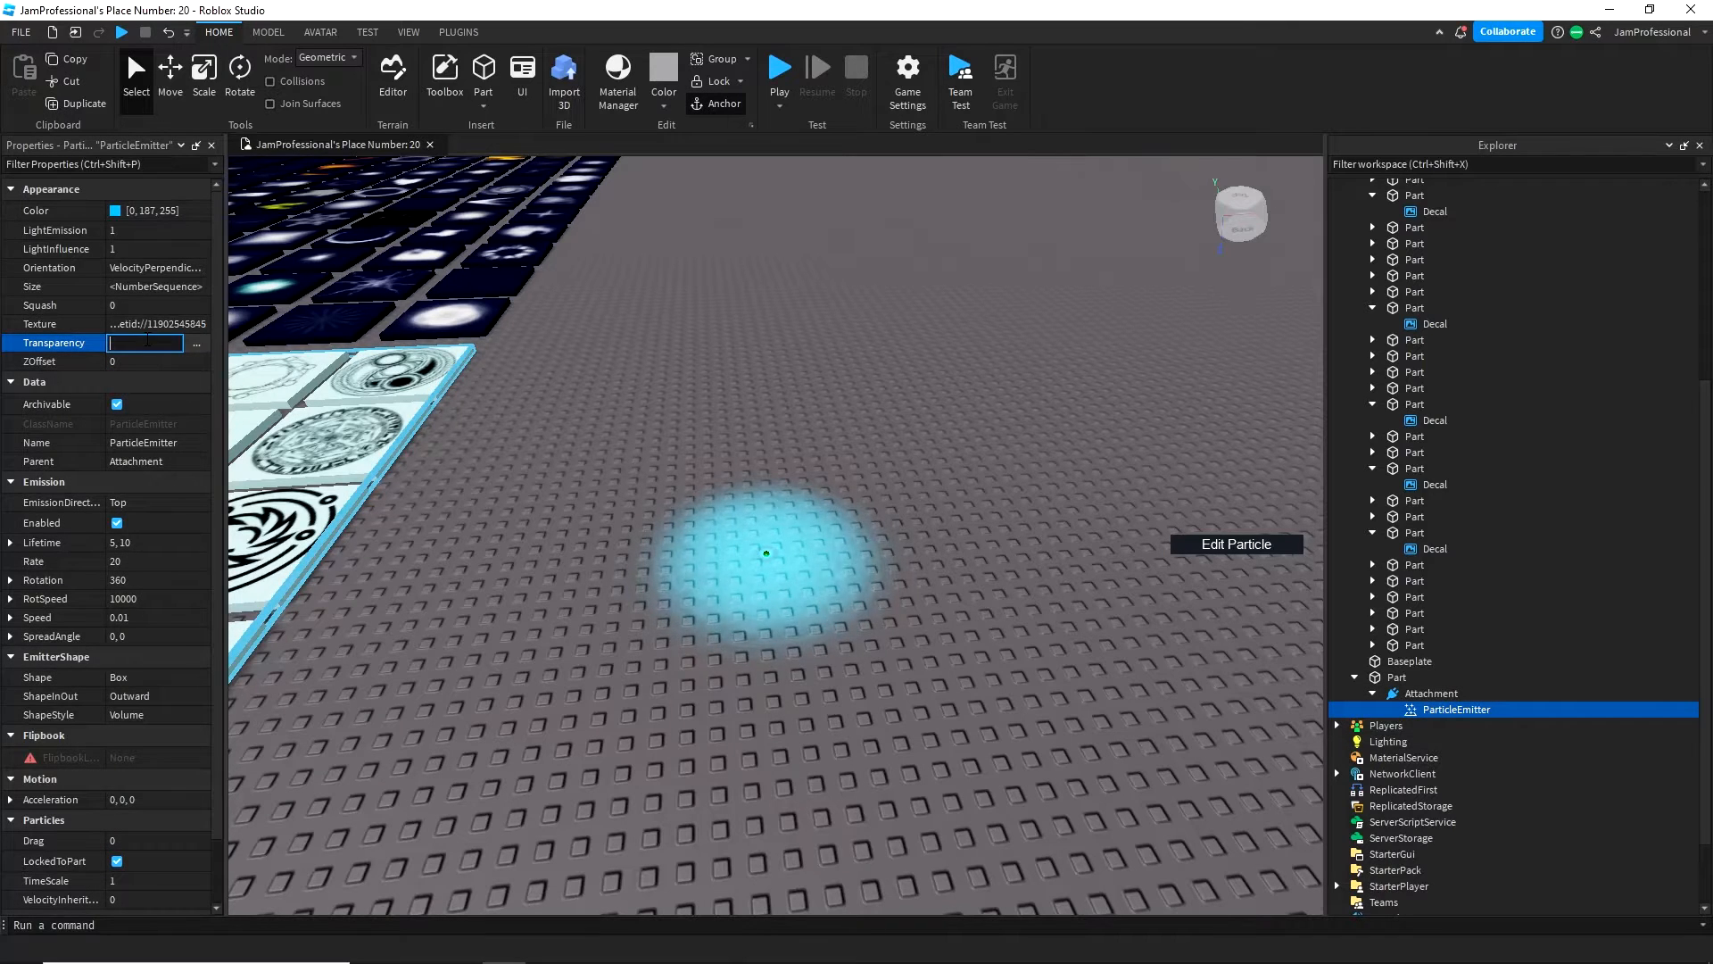
text(0)
key(Return)
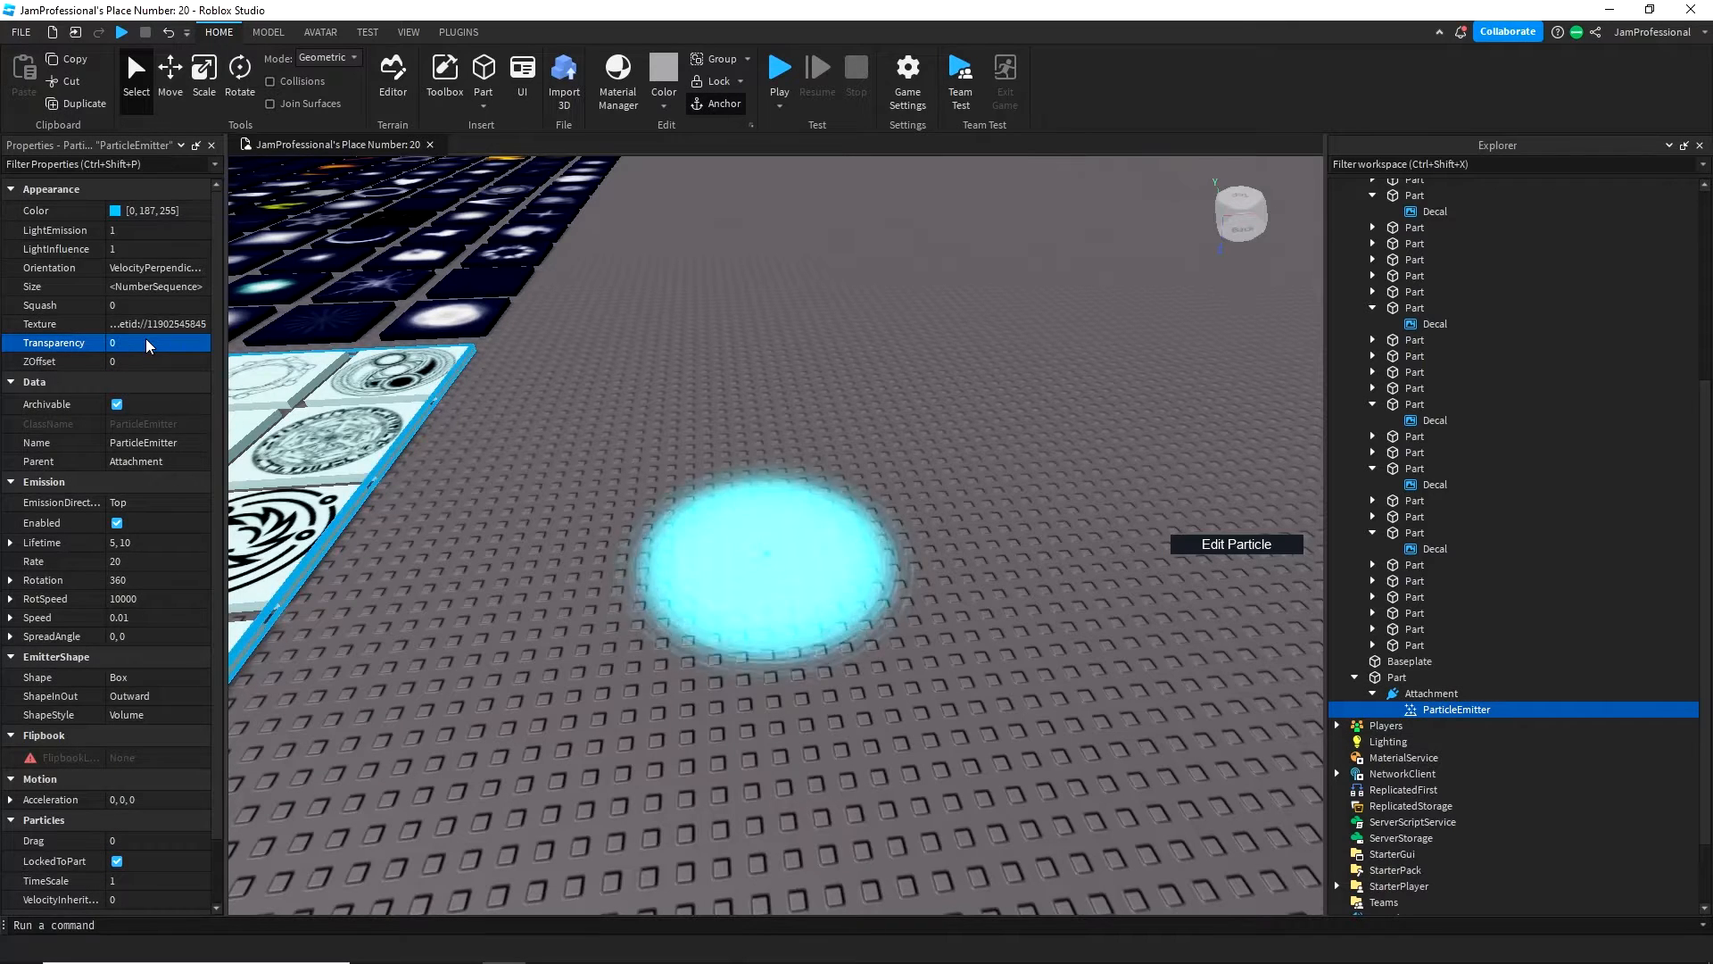
click(138, 560)
text(4)
key(Return)
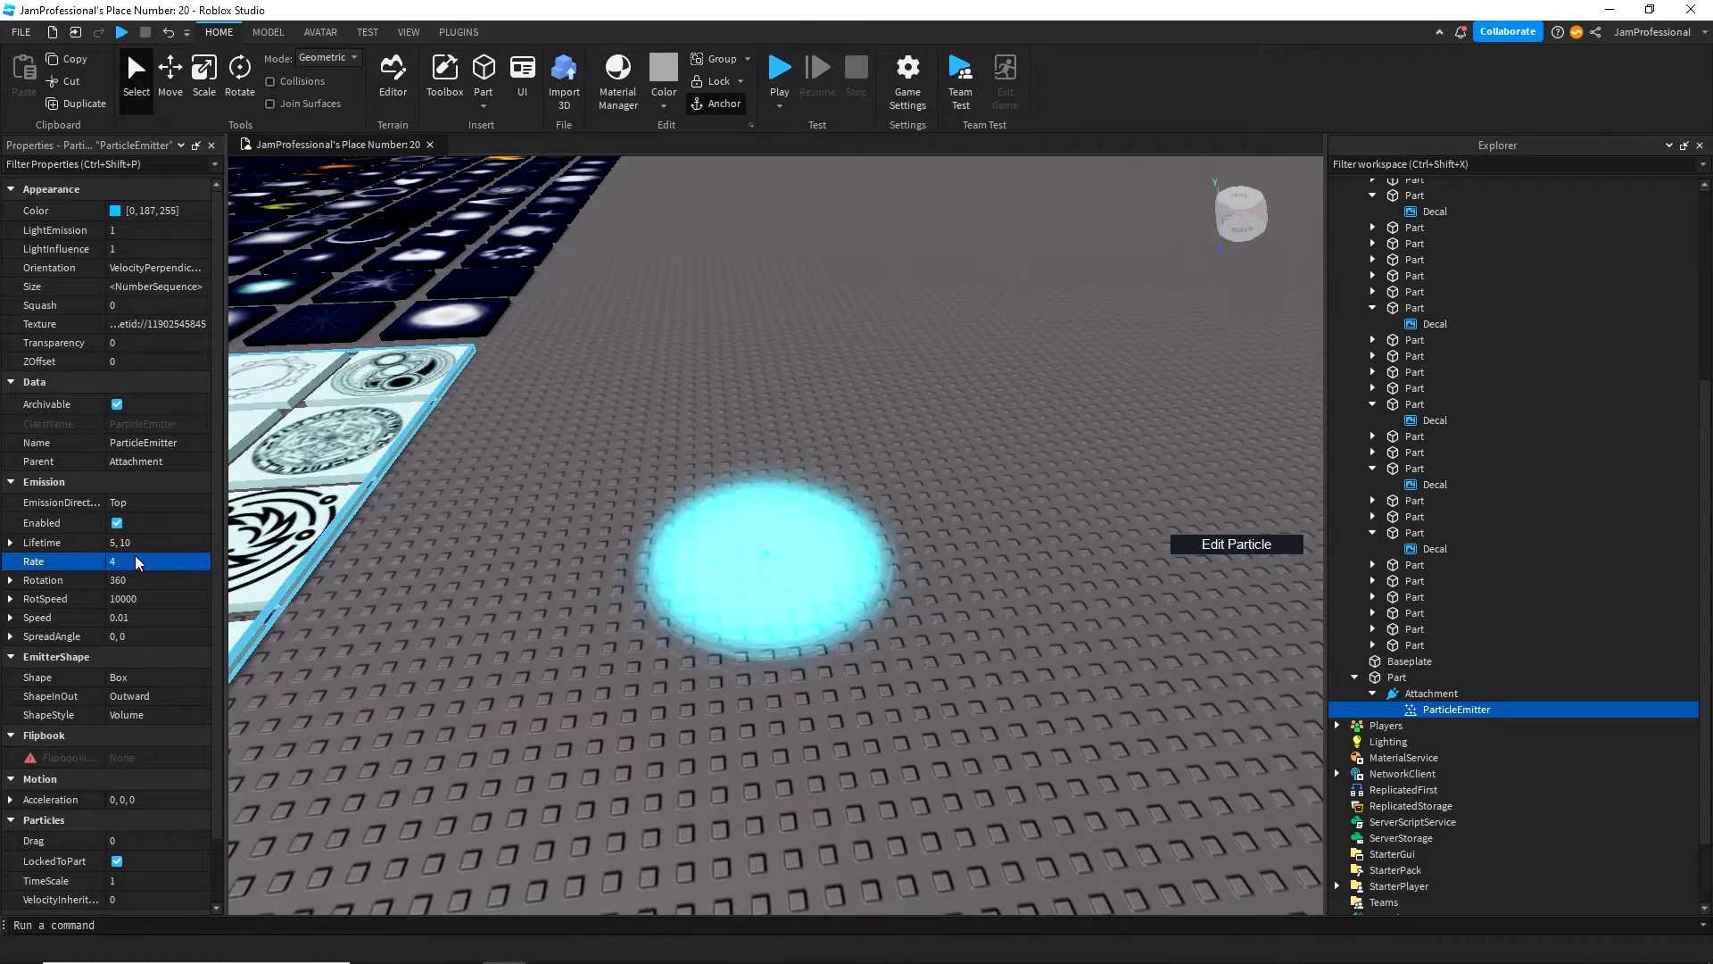
- Set the blue circle emitter's Lifetime to 4 and its RotSpeed to 50
scroll(799, 630, up, 5)
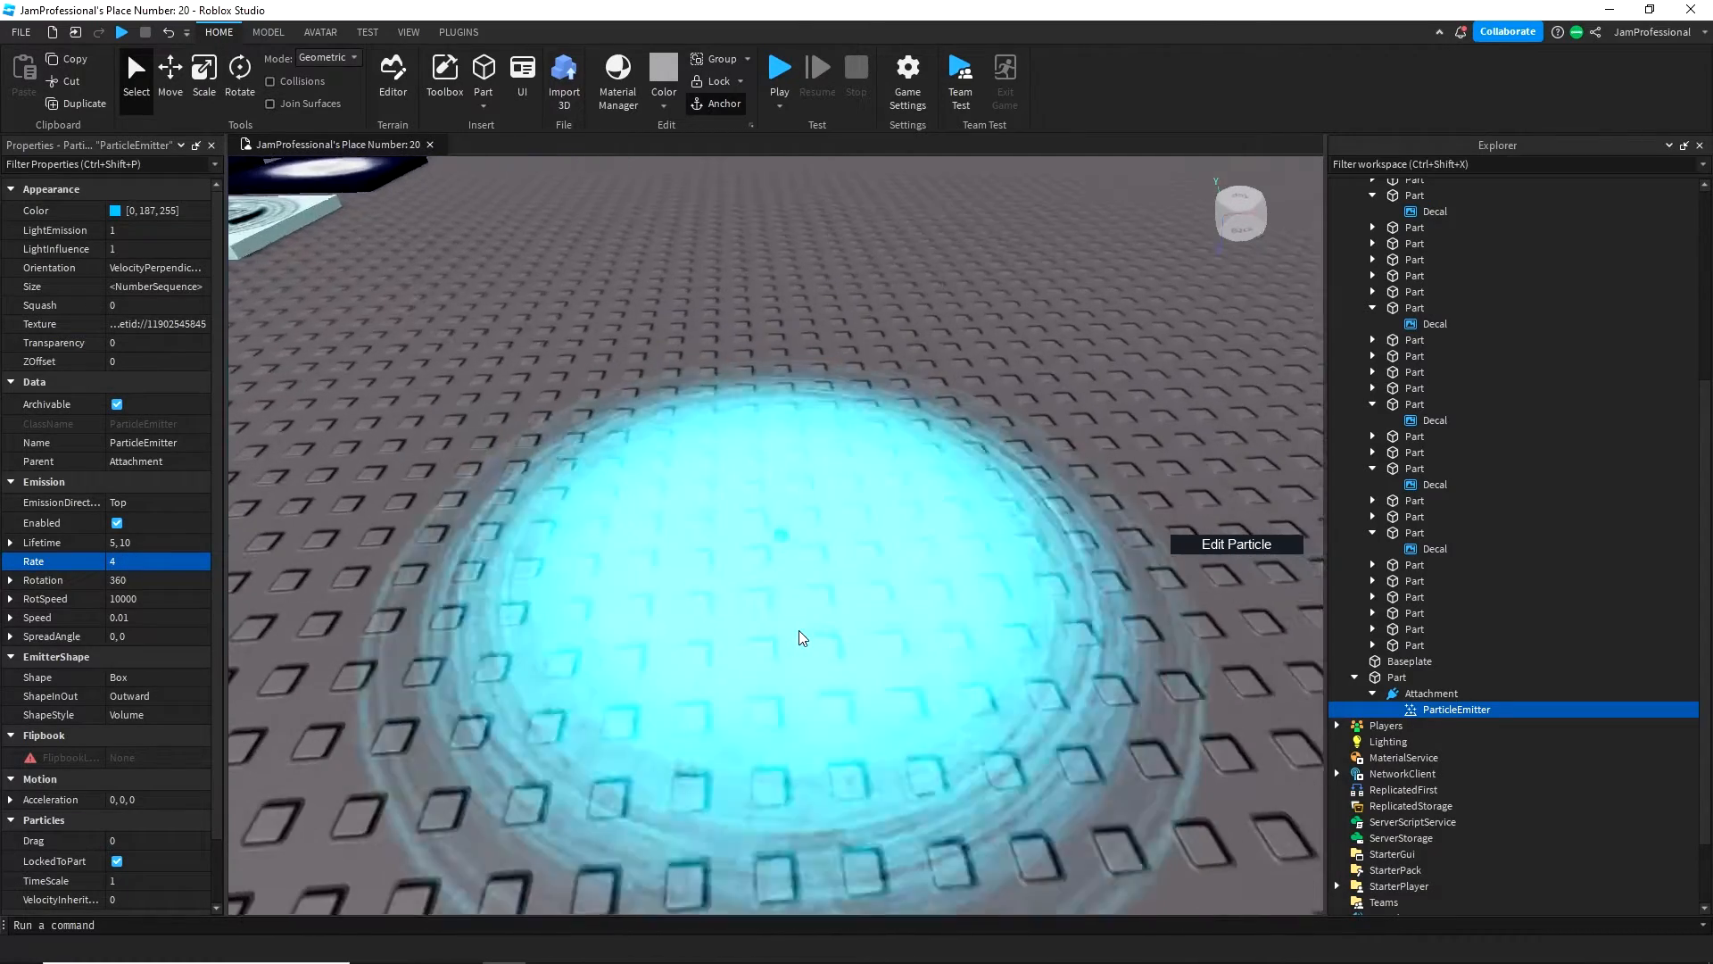
scroll(800, 630, down, 3)
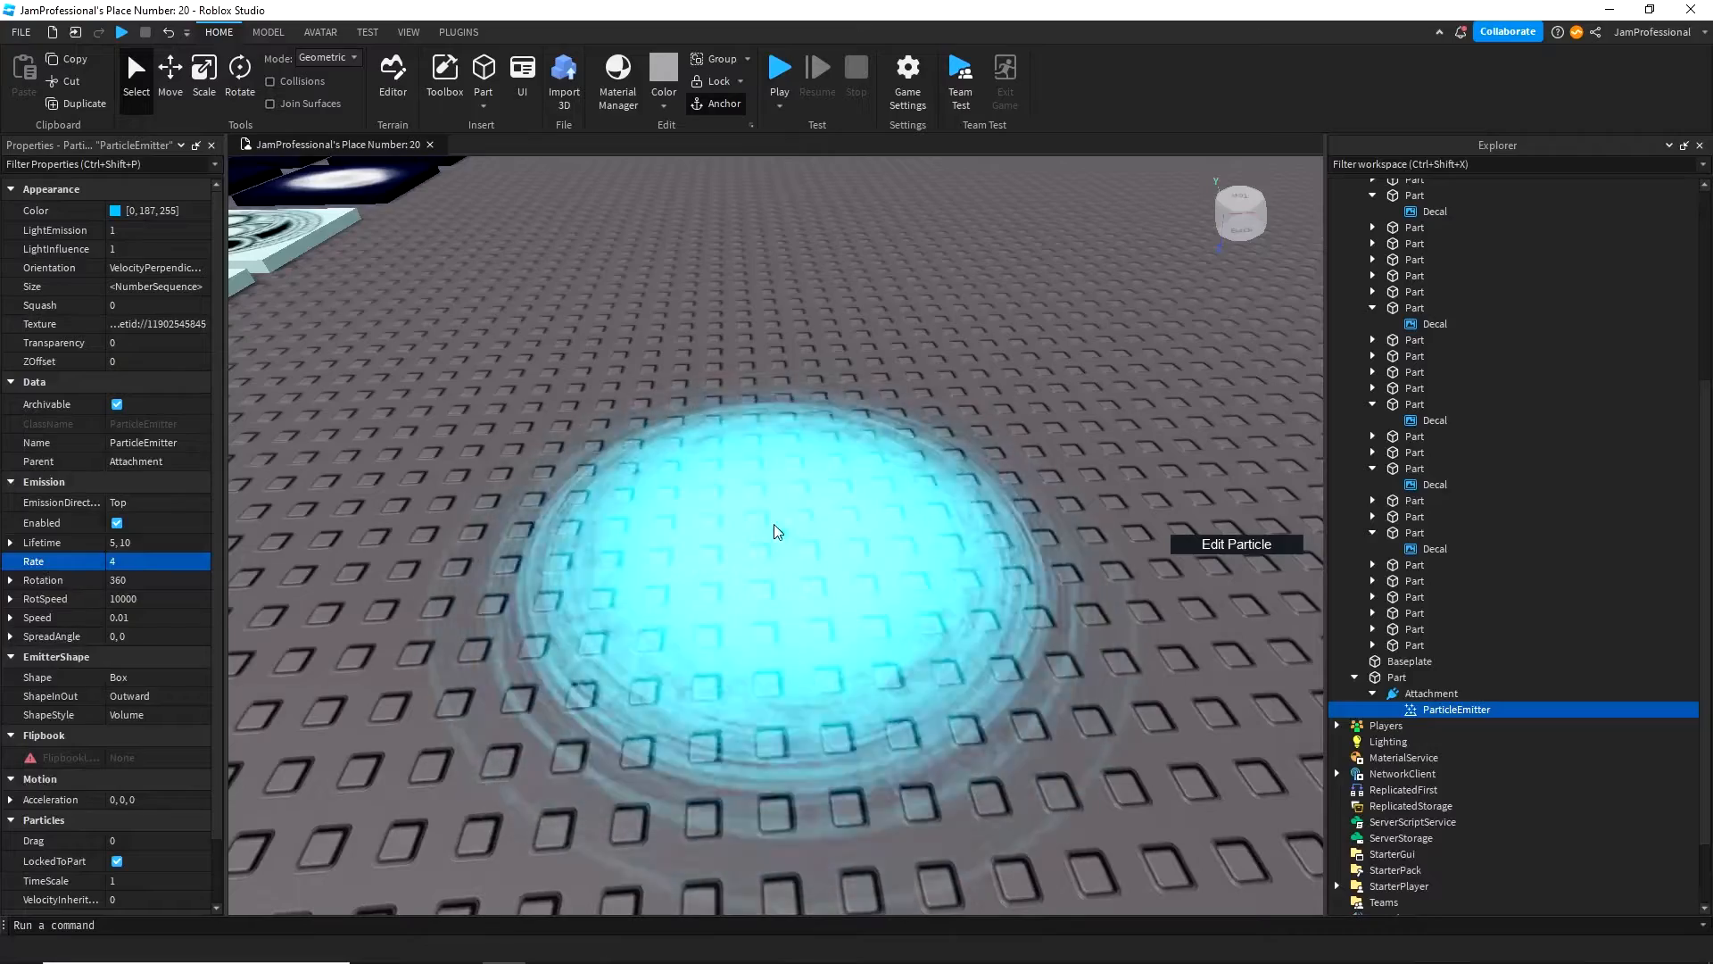
click(153, 542)
text(4)
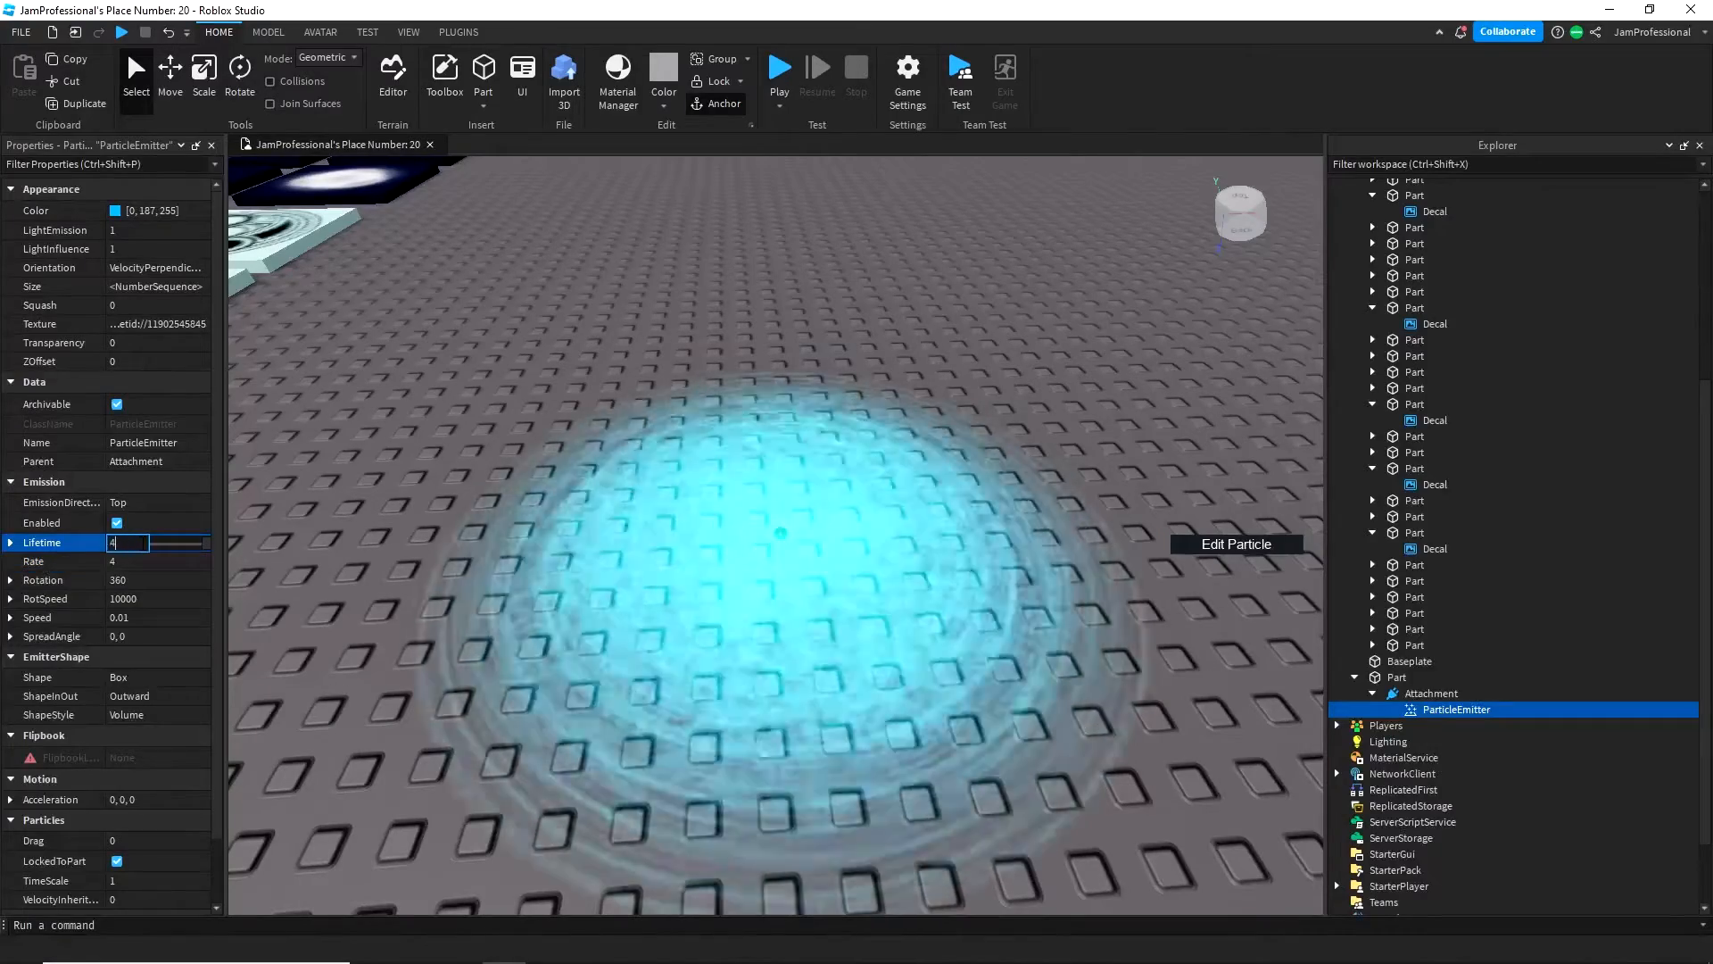
key(Return)
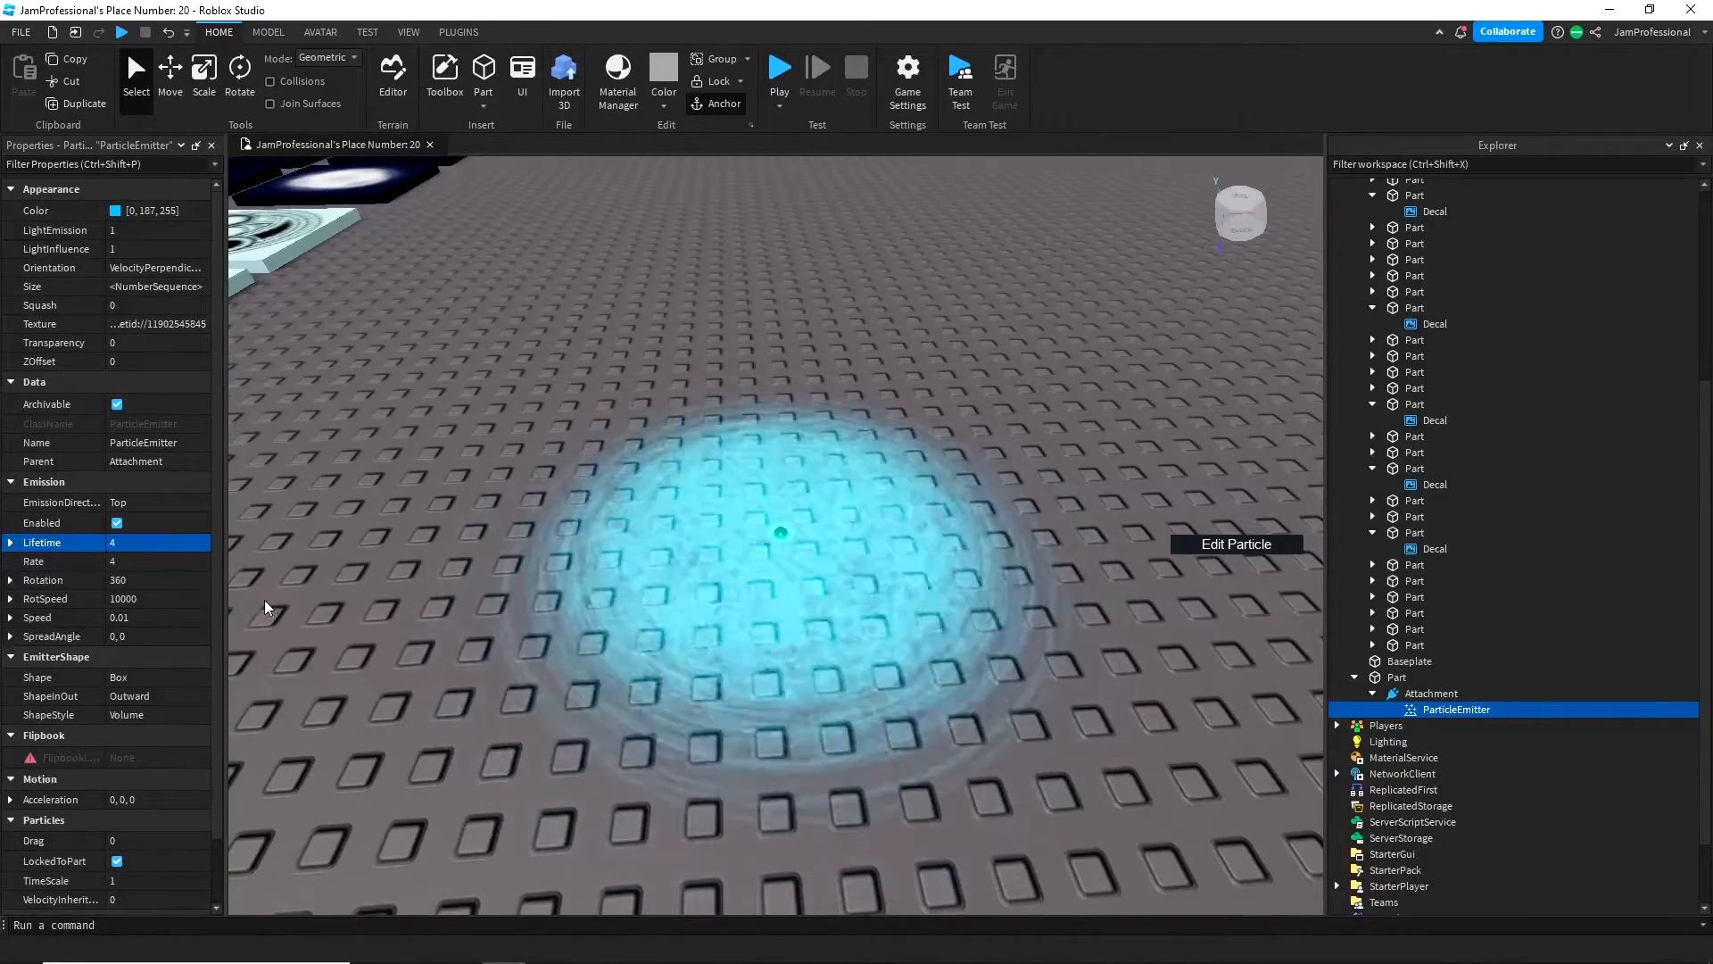
click(145, 598)
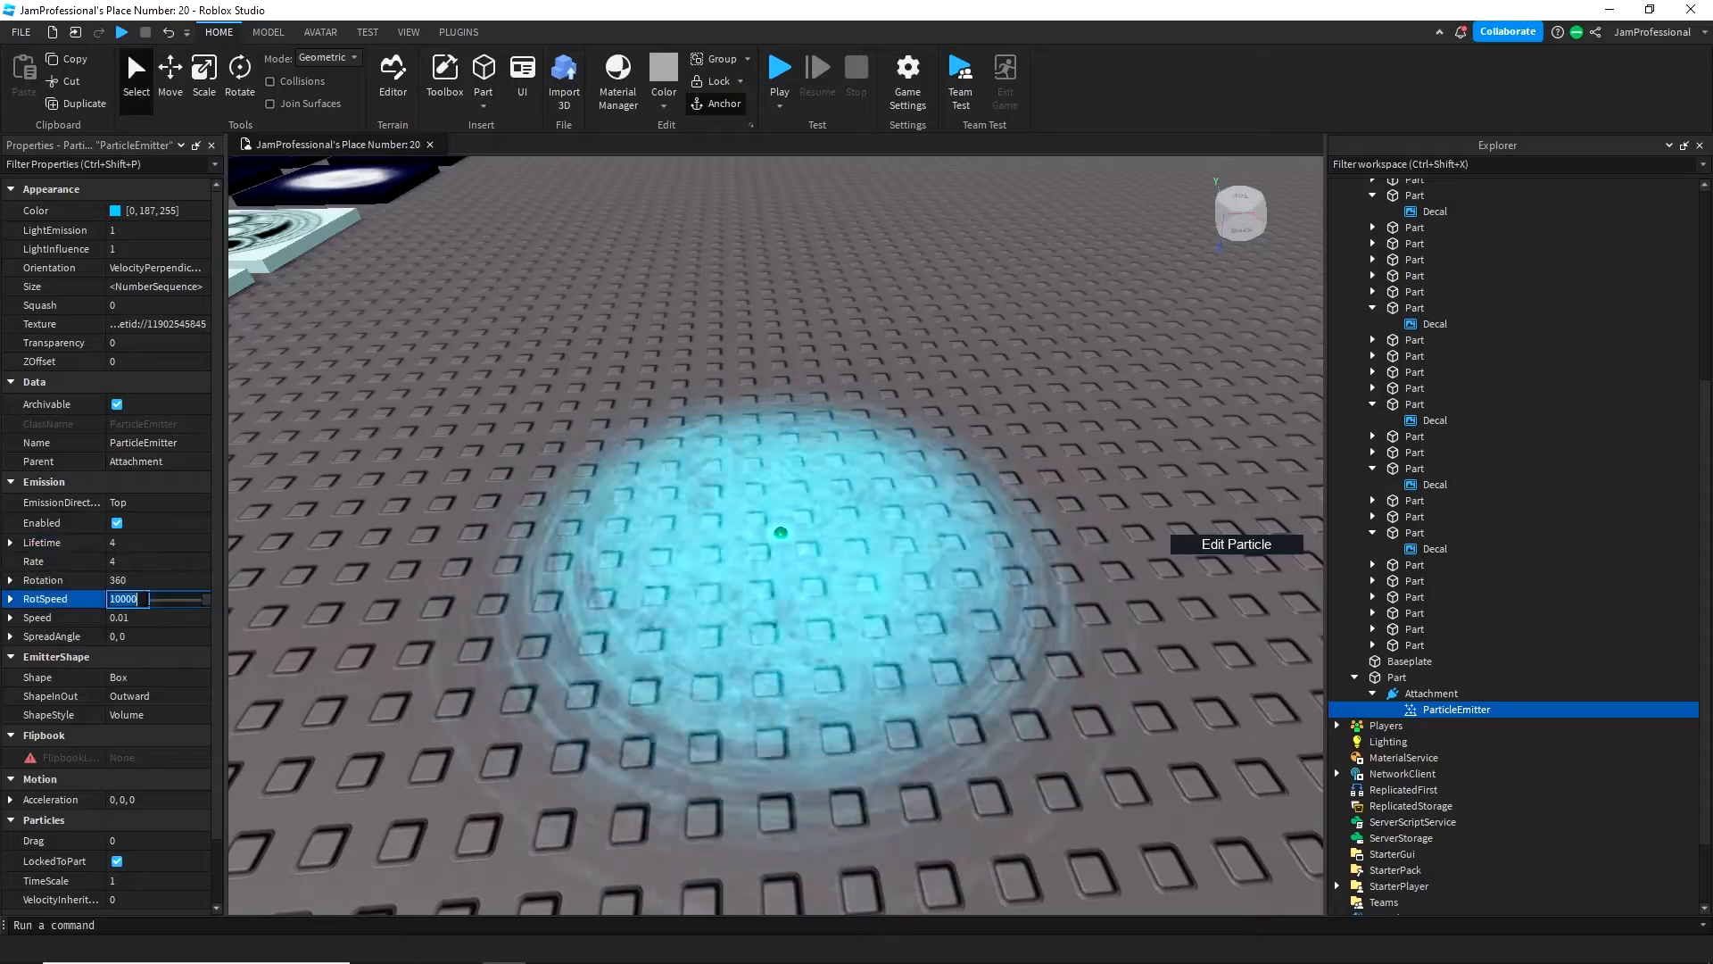
text(50)
key(Return)
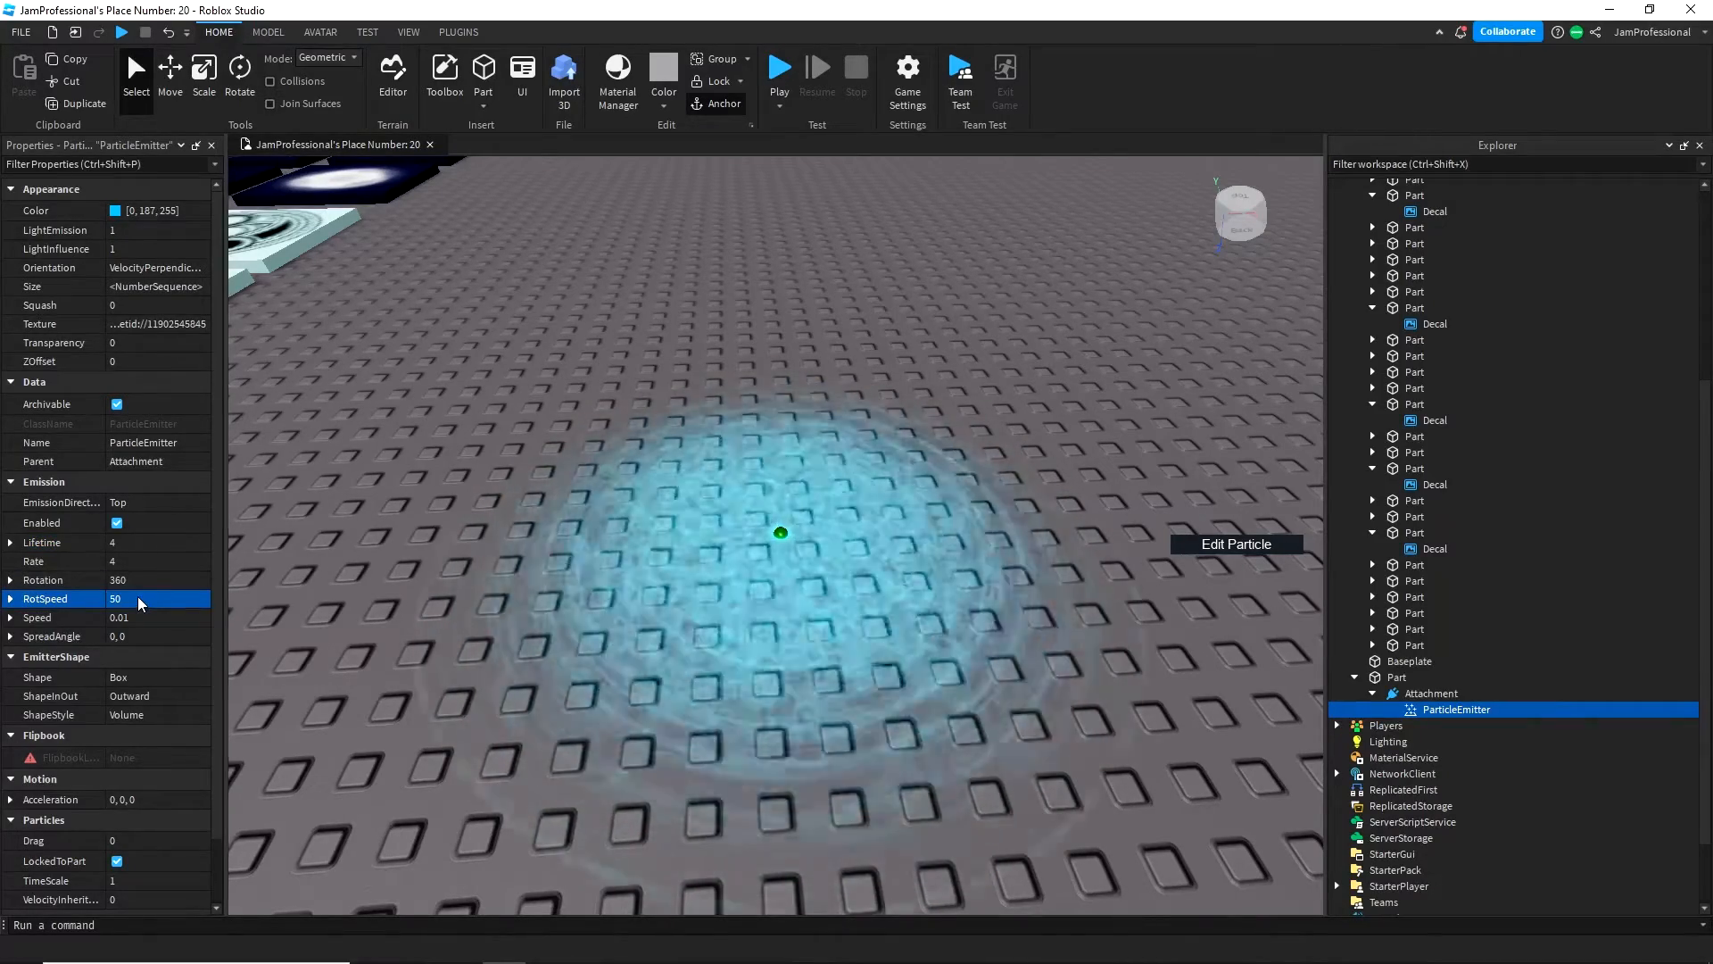
- Duplicate the blue circle's ParticleEmitter within its Attachment and rename the copy to 2
scroll(1064, 367, up, 5)
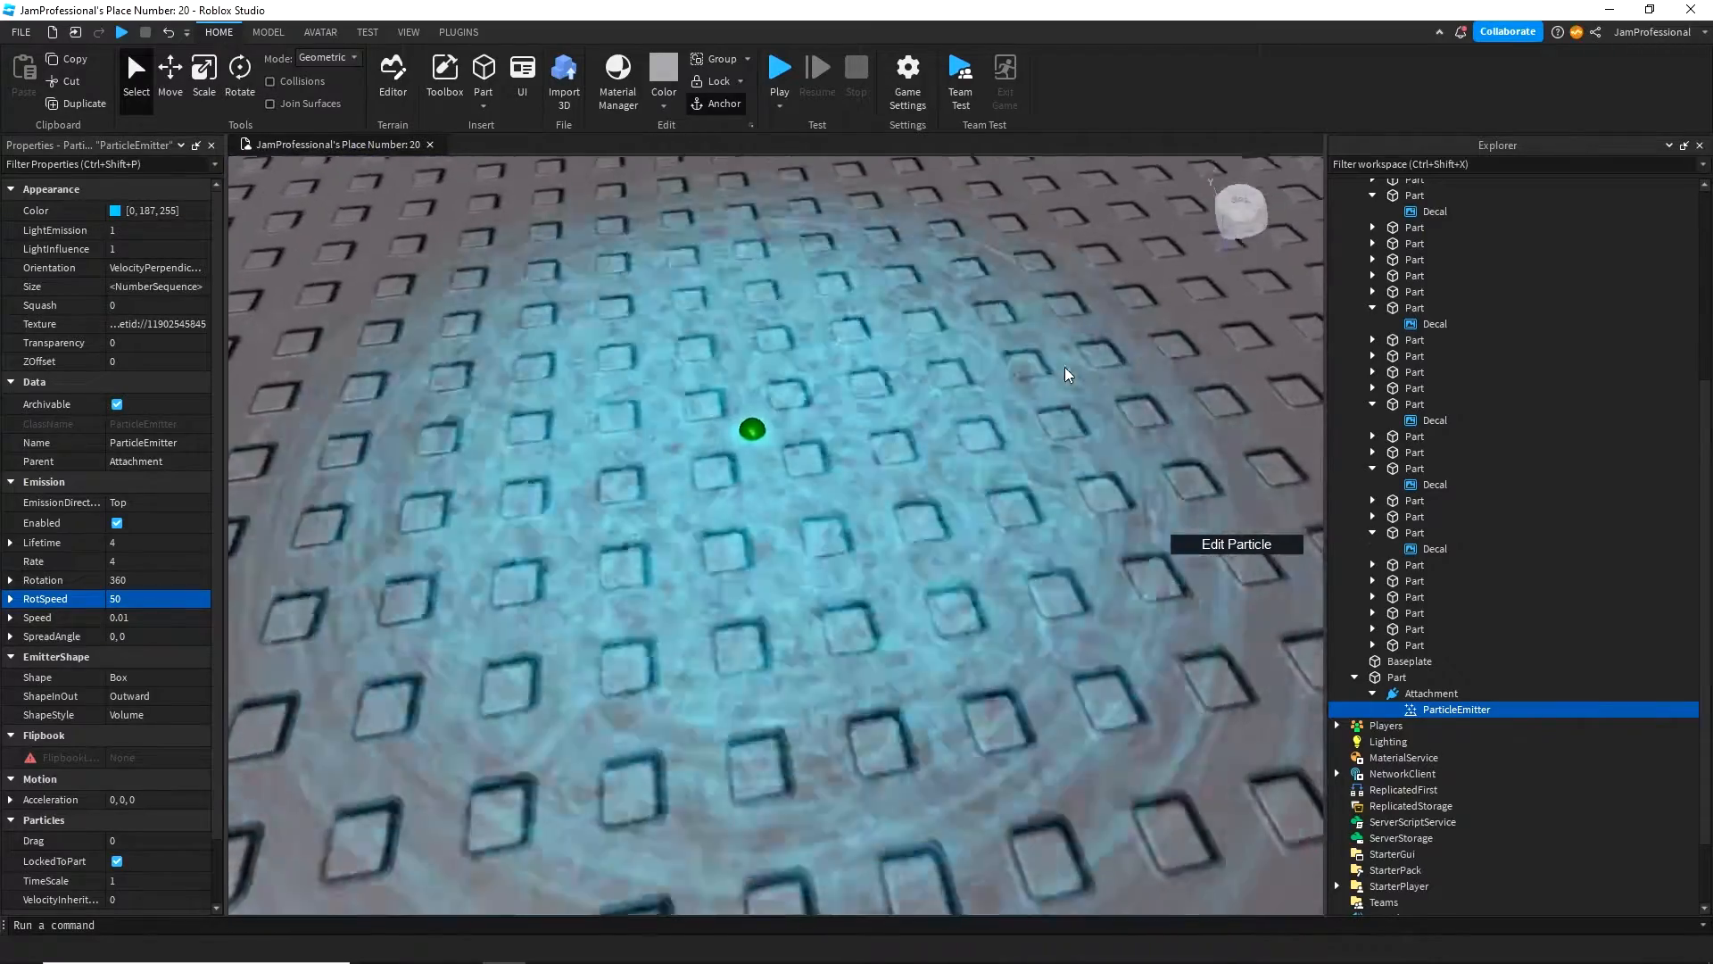
scroll(1065, 371, down, 5)
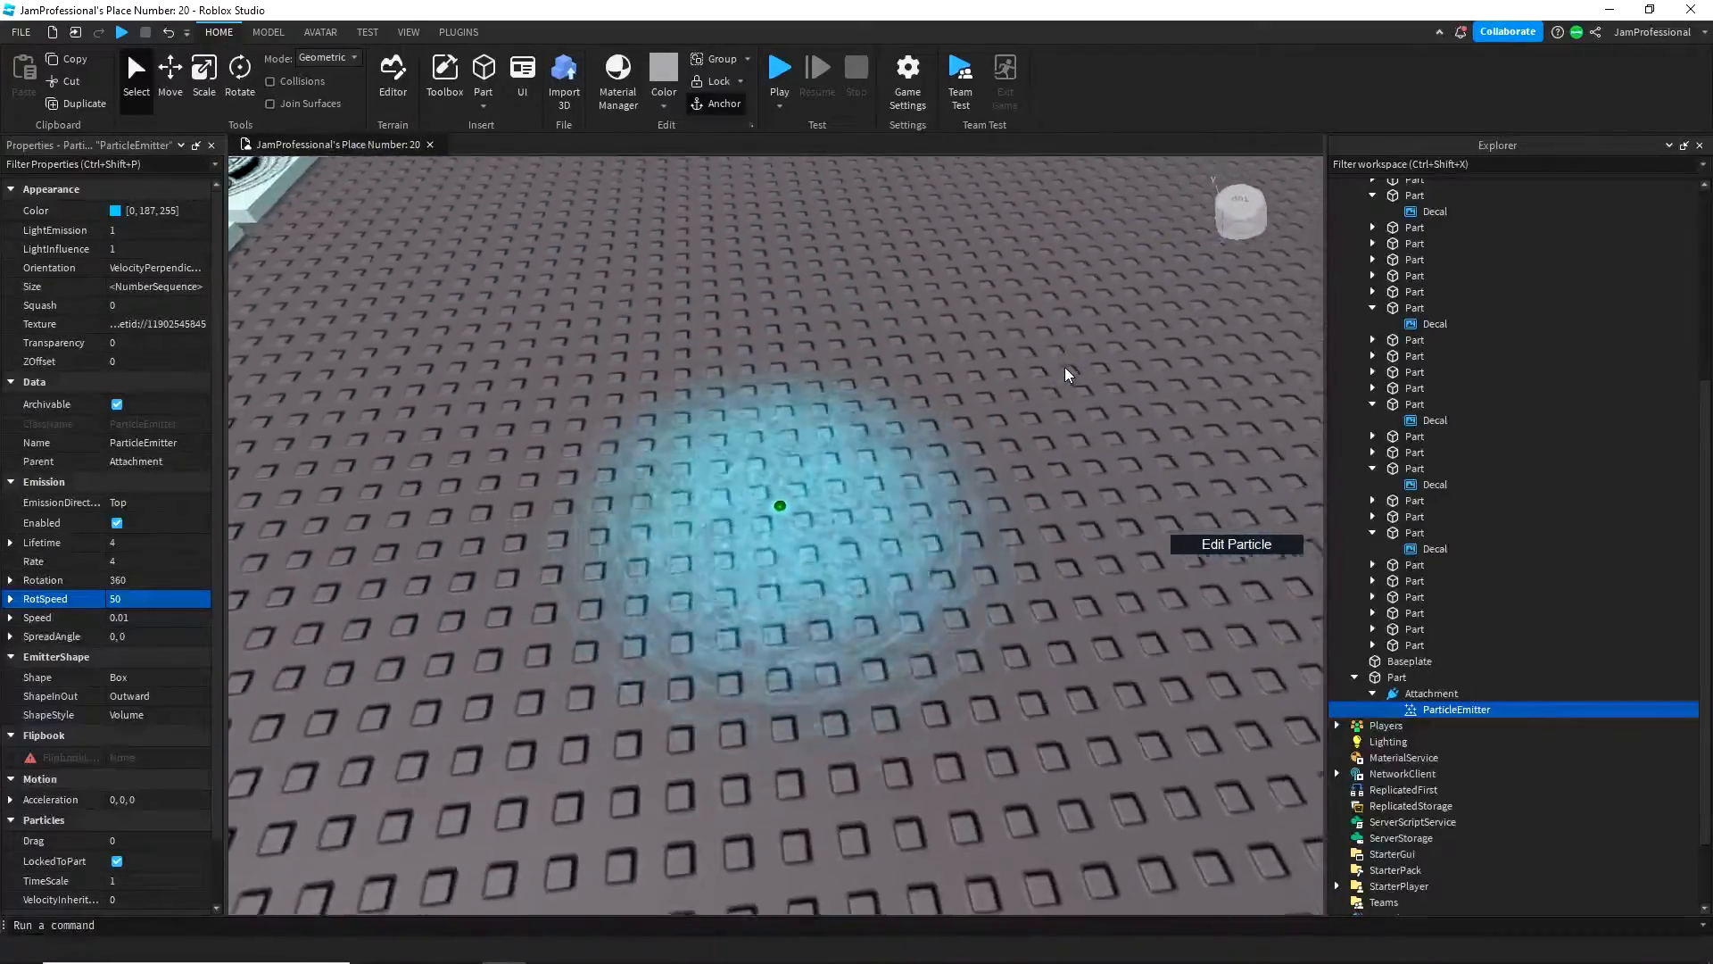
scroll(1064, 367, down, 10)
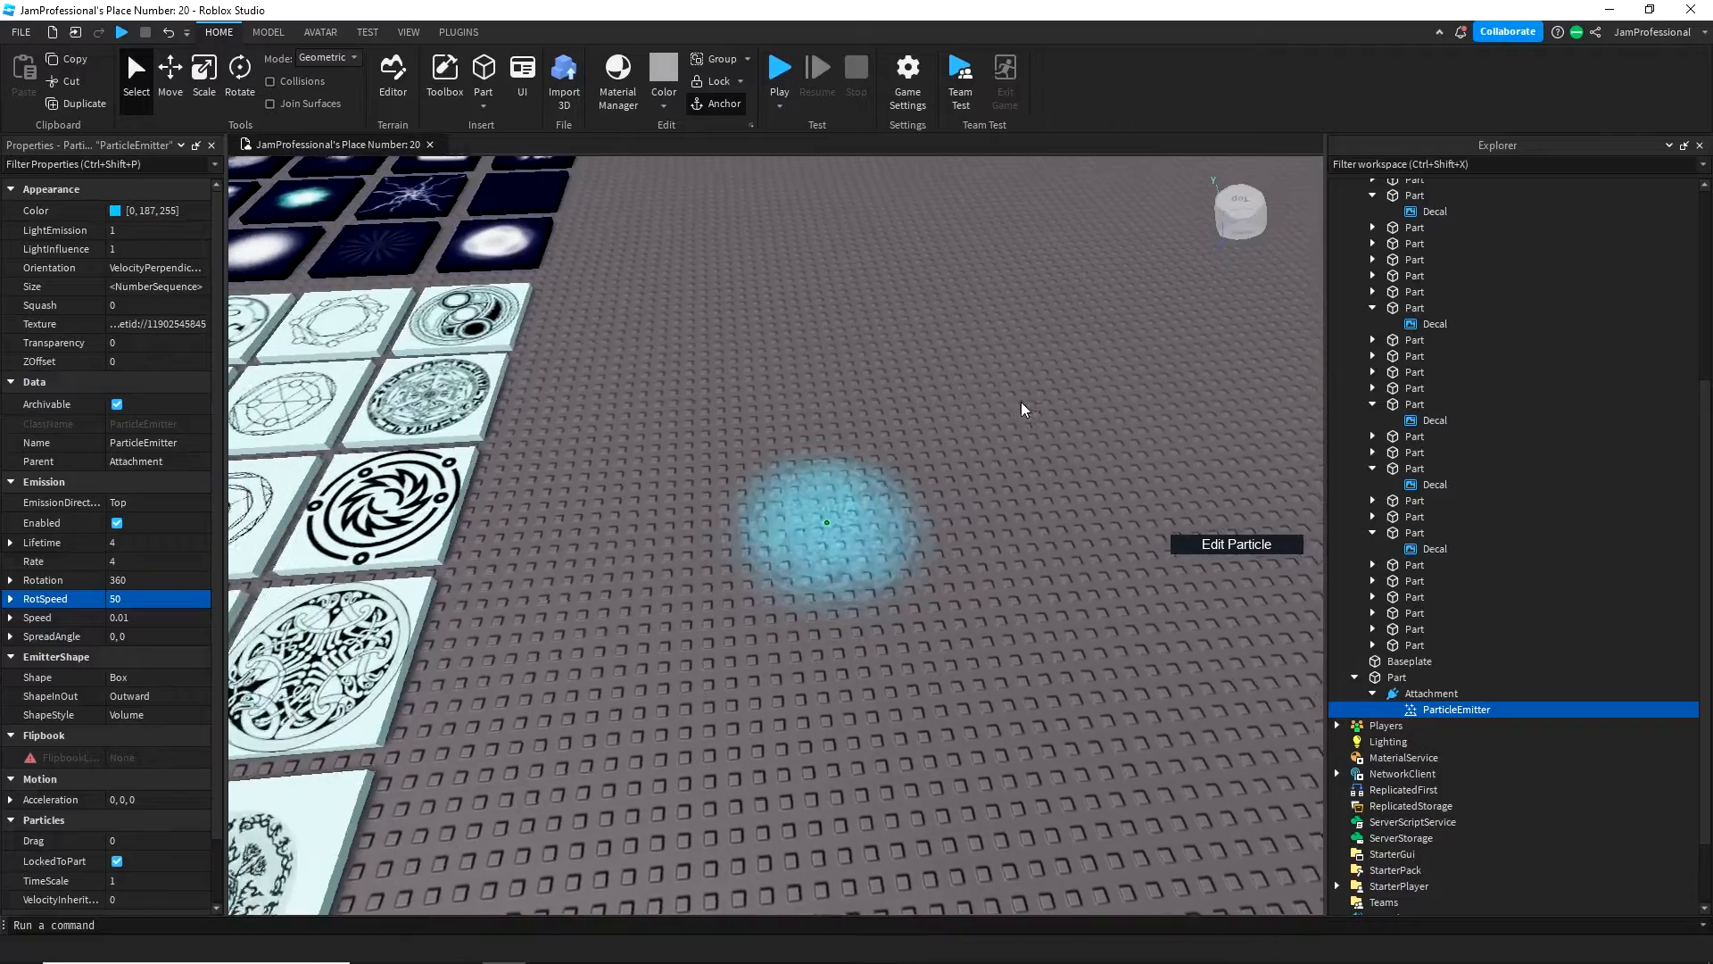
key(a)
right_click(1403, 709)
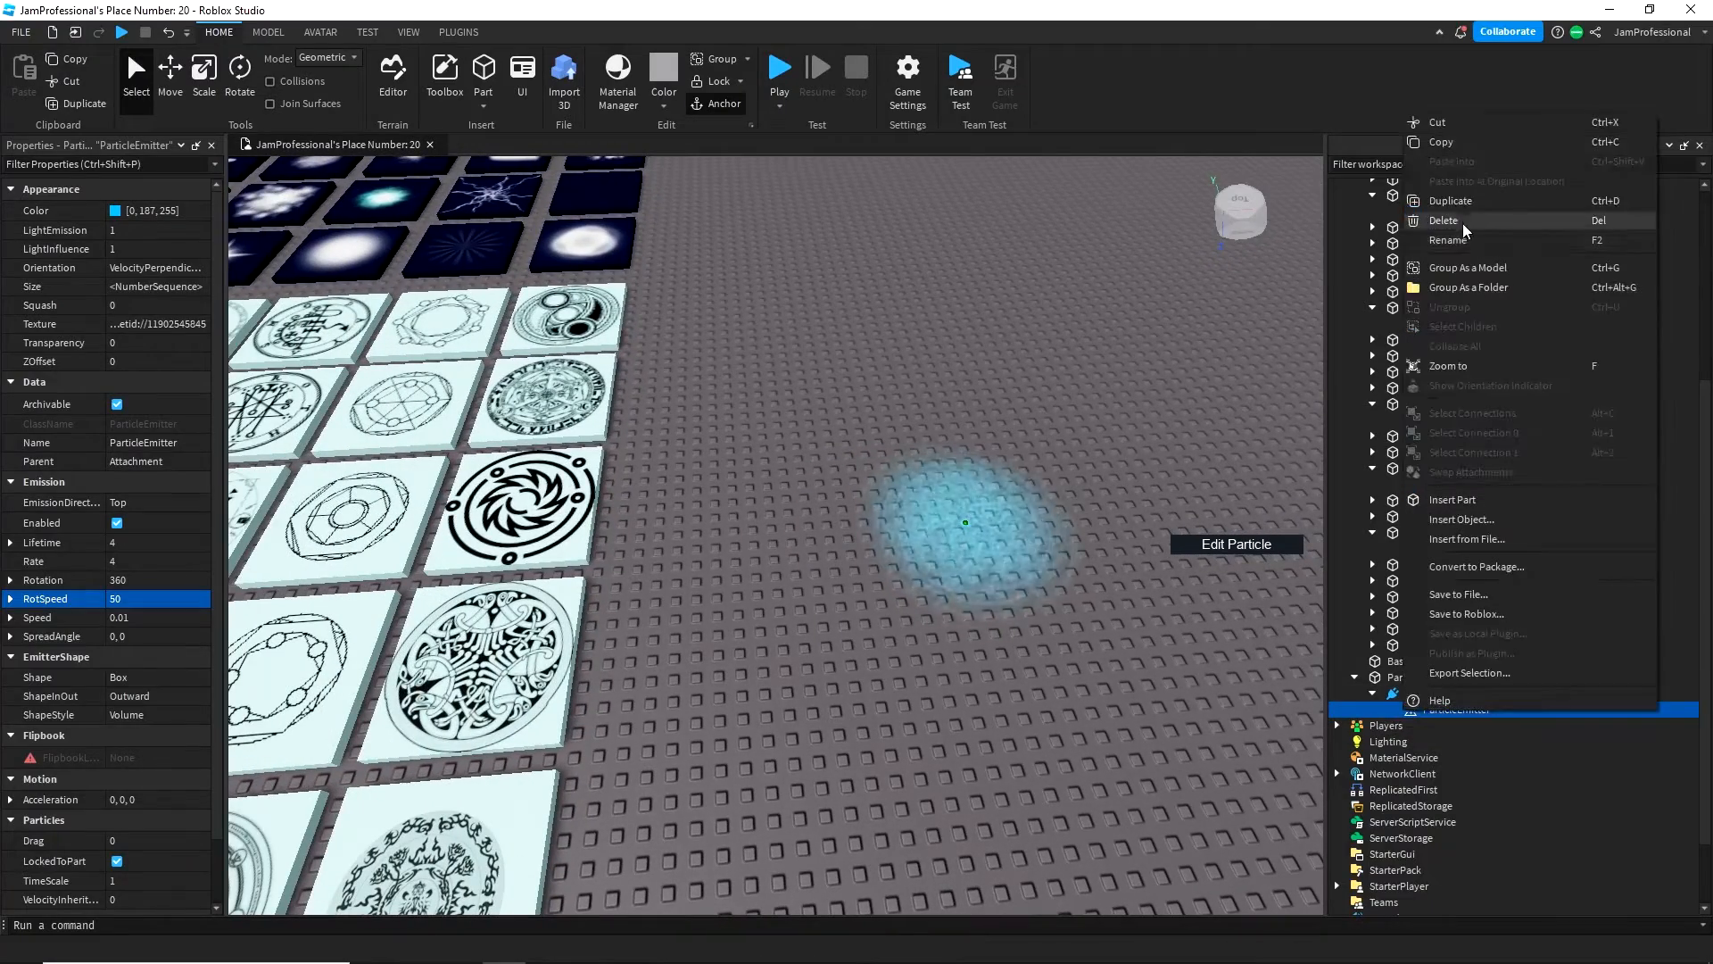
click(1458, 207)
right_drag(703, 602, 703, 602)
key(a)
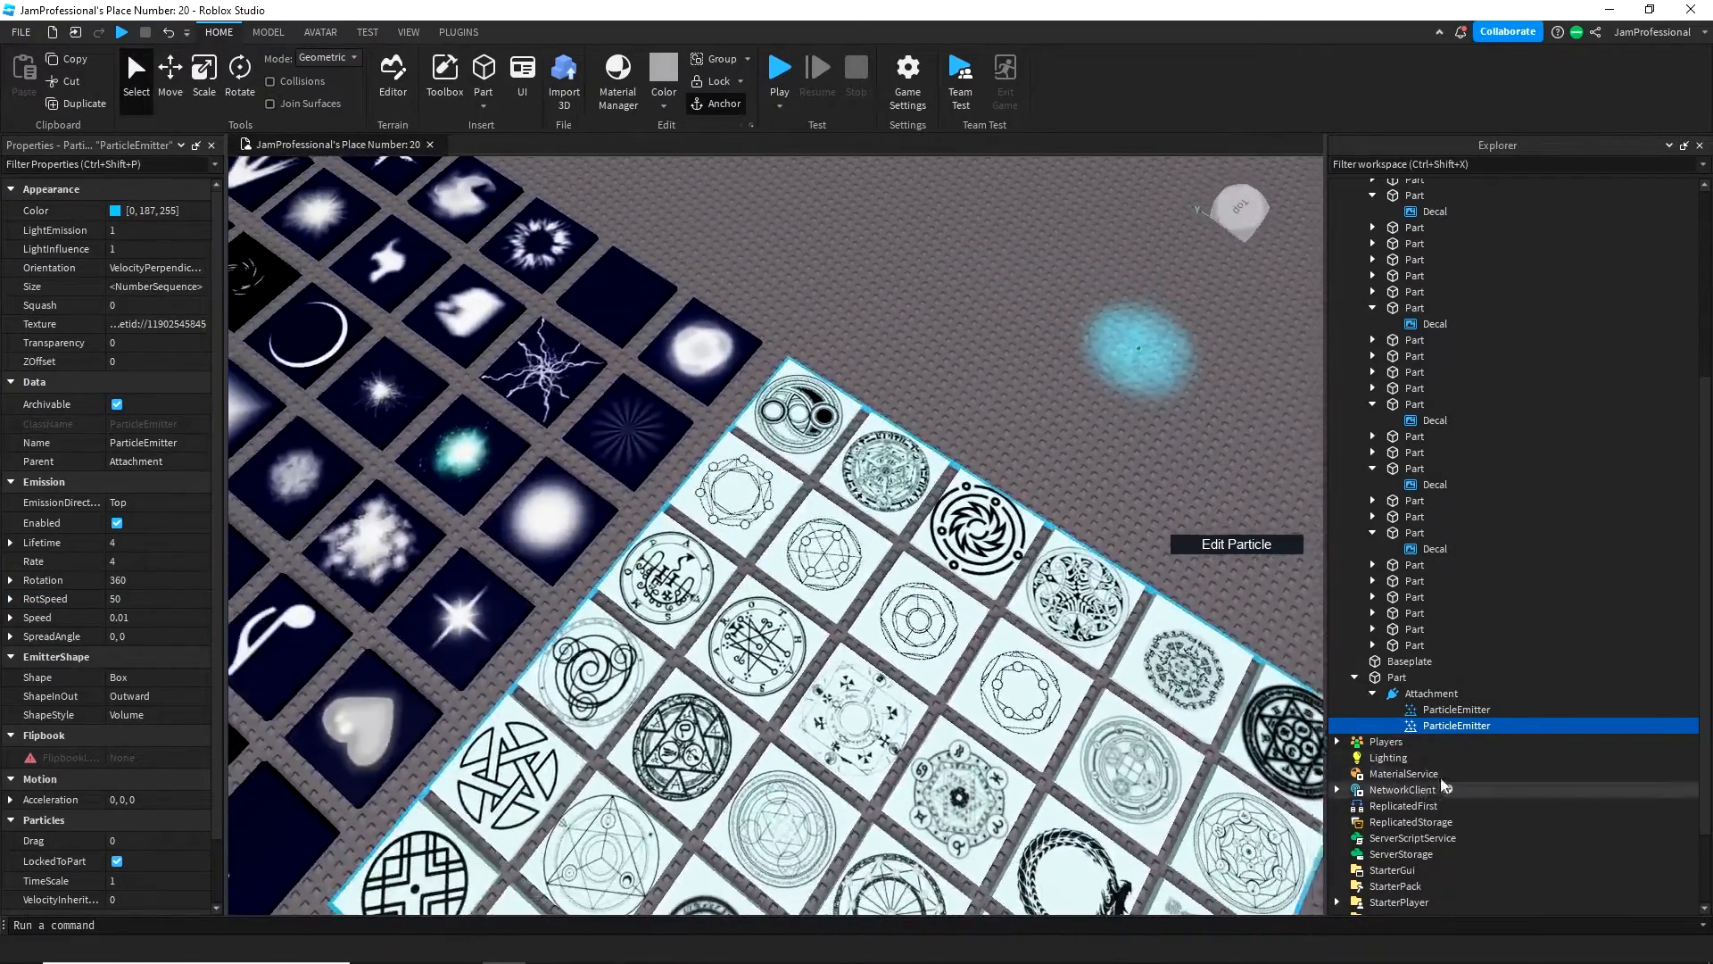
right_click(1431, 724)
click(1517, 253)
text(2)
click(801, 330)
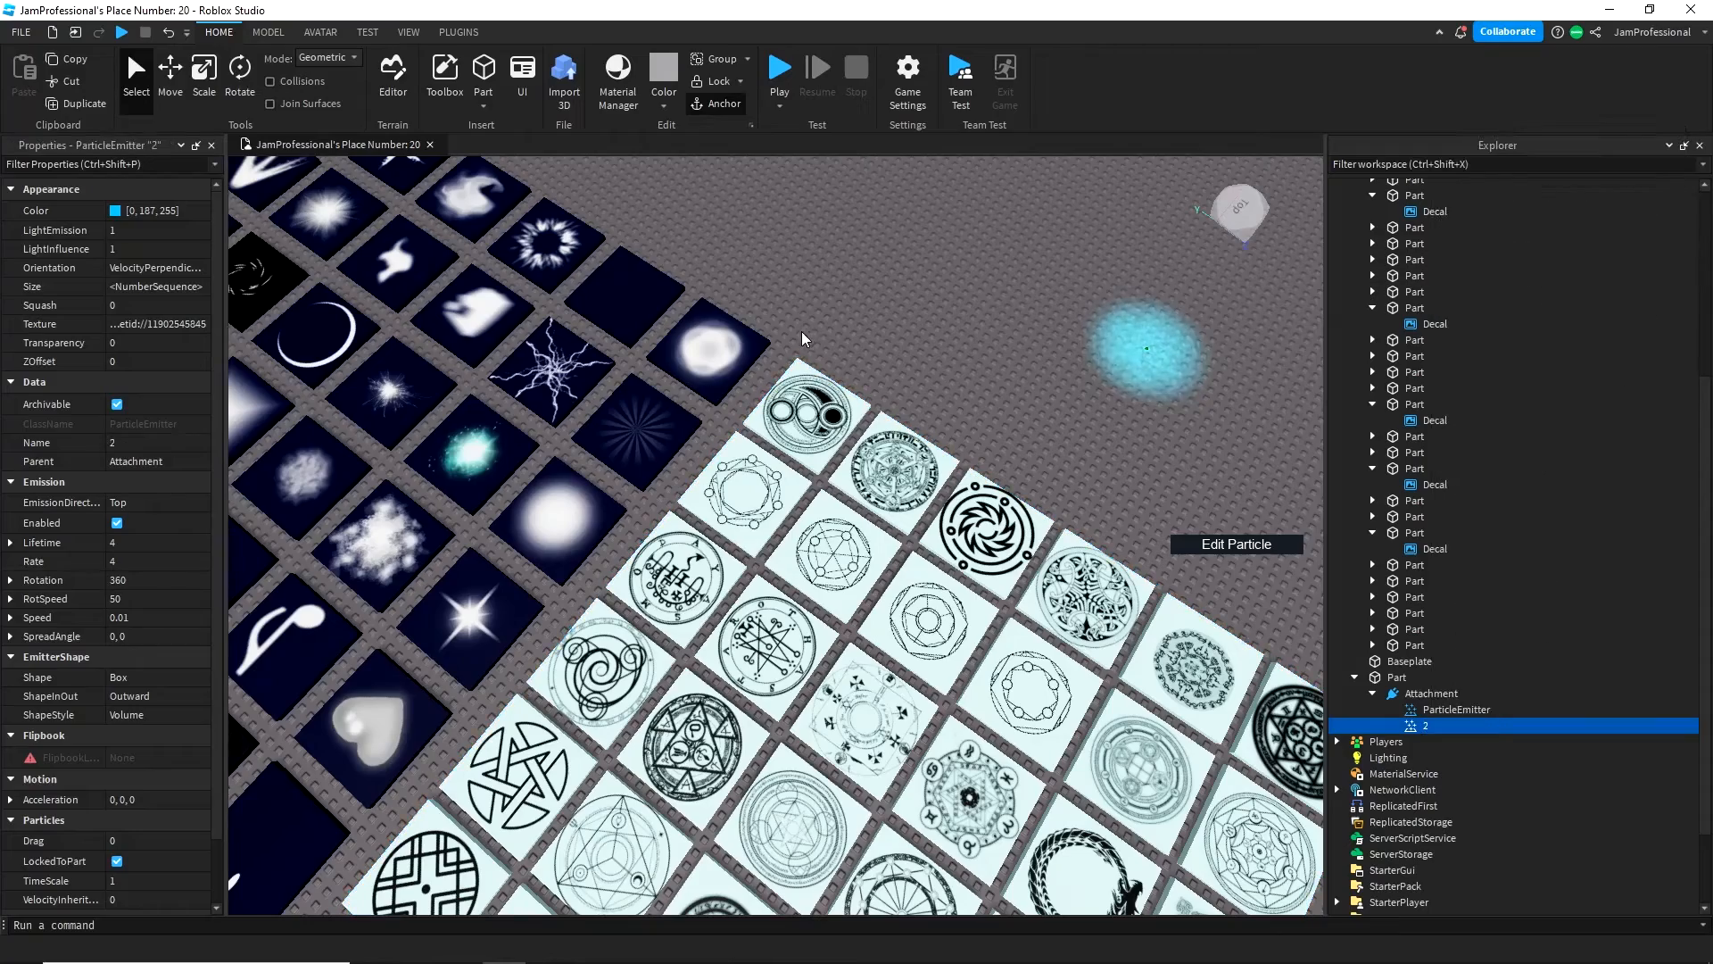
- Copy the Texture ID of the faint thin ring decal in the Bingus Particle Pack and return to the blue circle
key(a)
key(a)
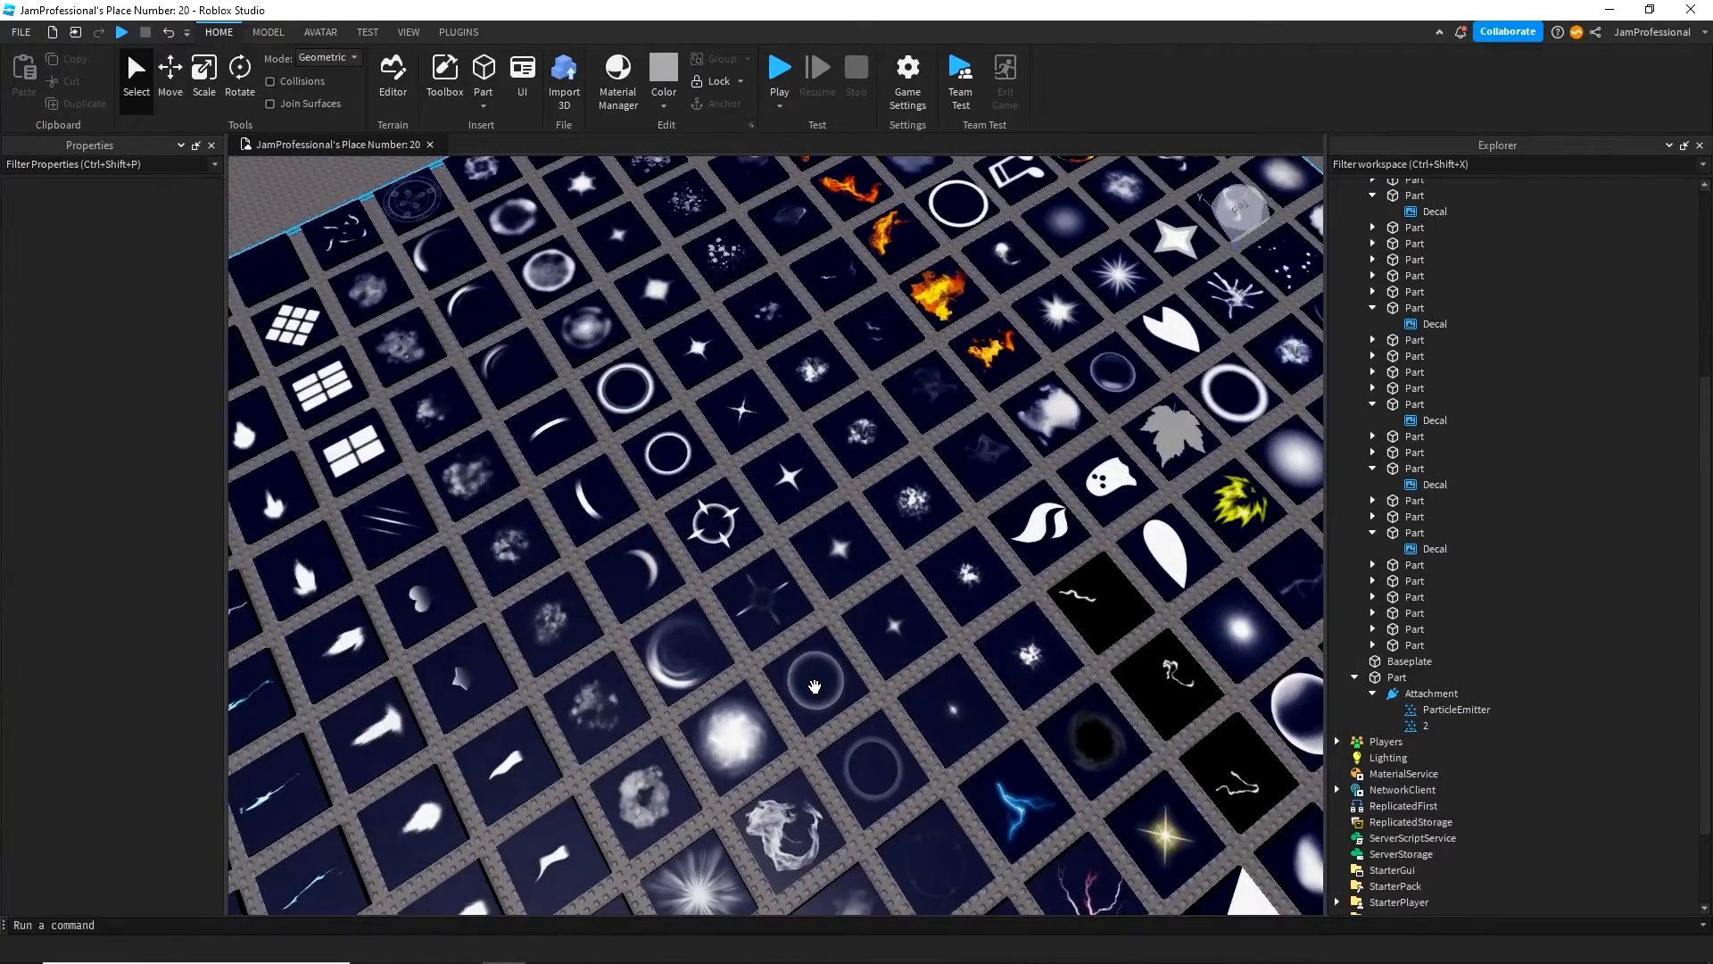
click(814, 686)
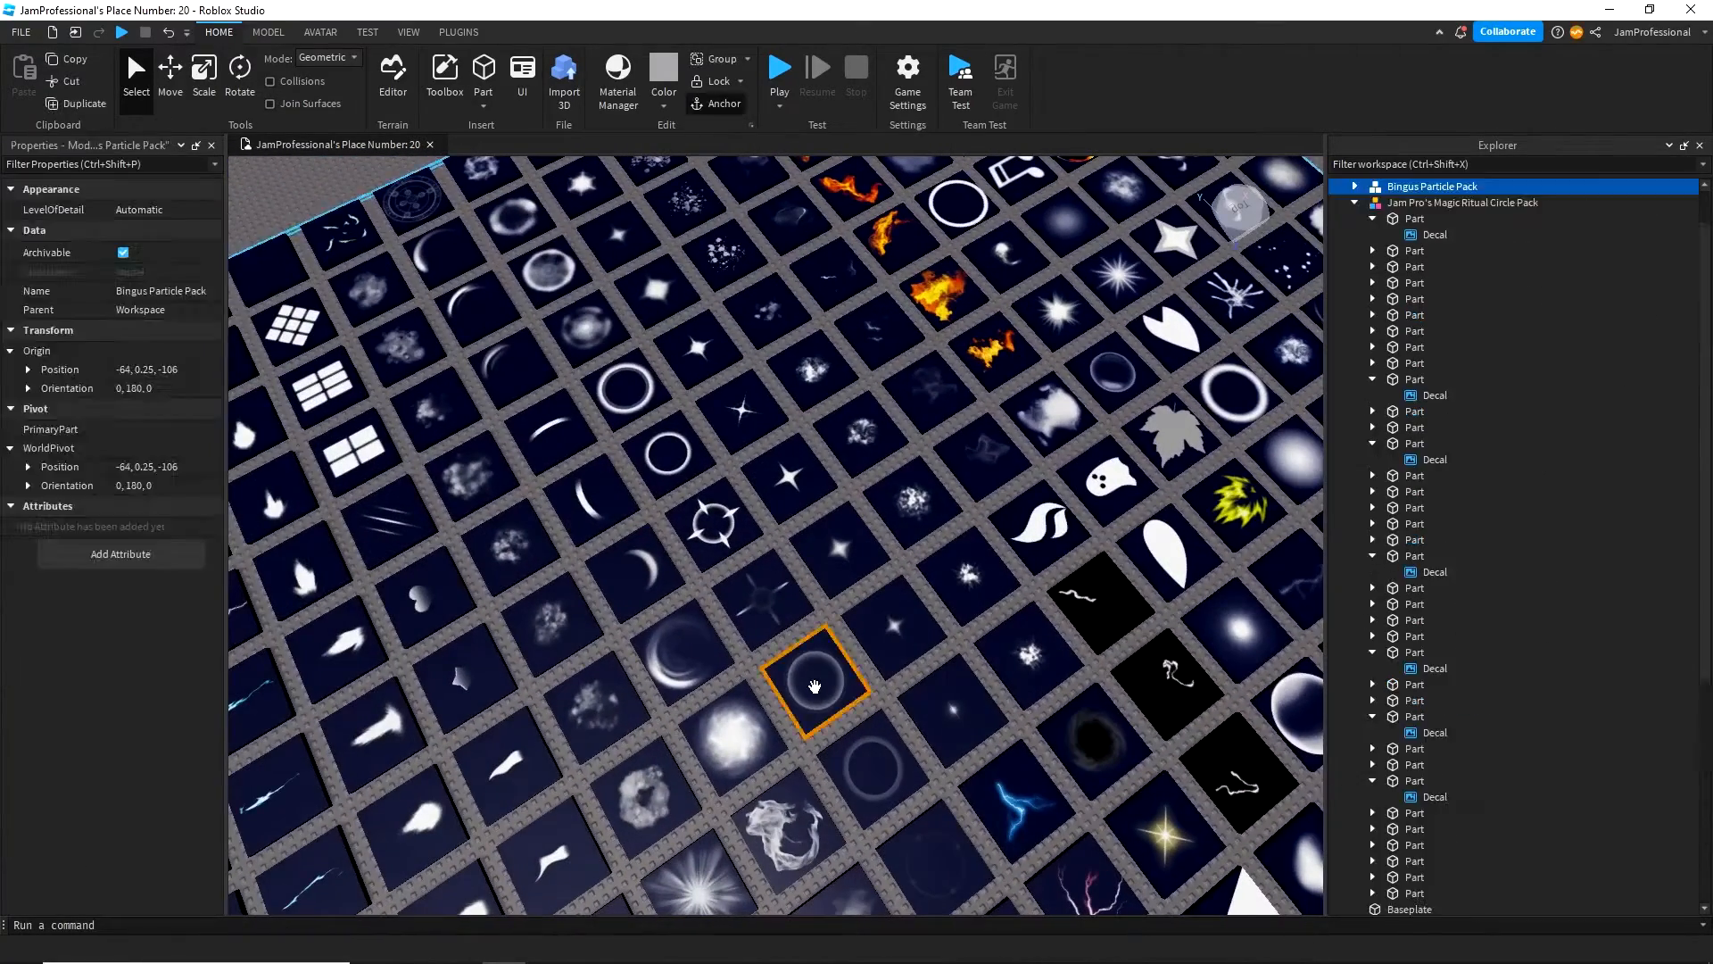
click(172, 230)
text(c)
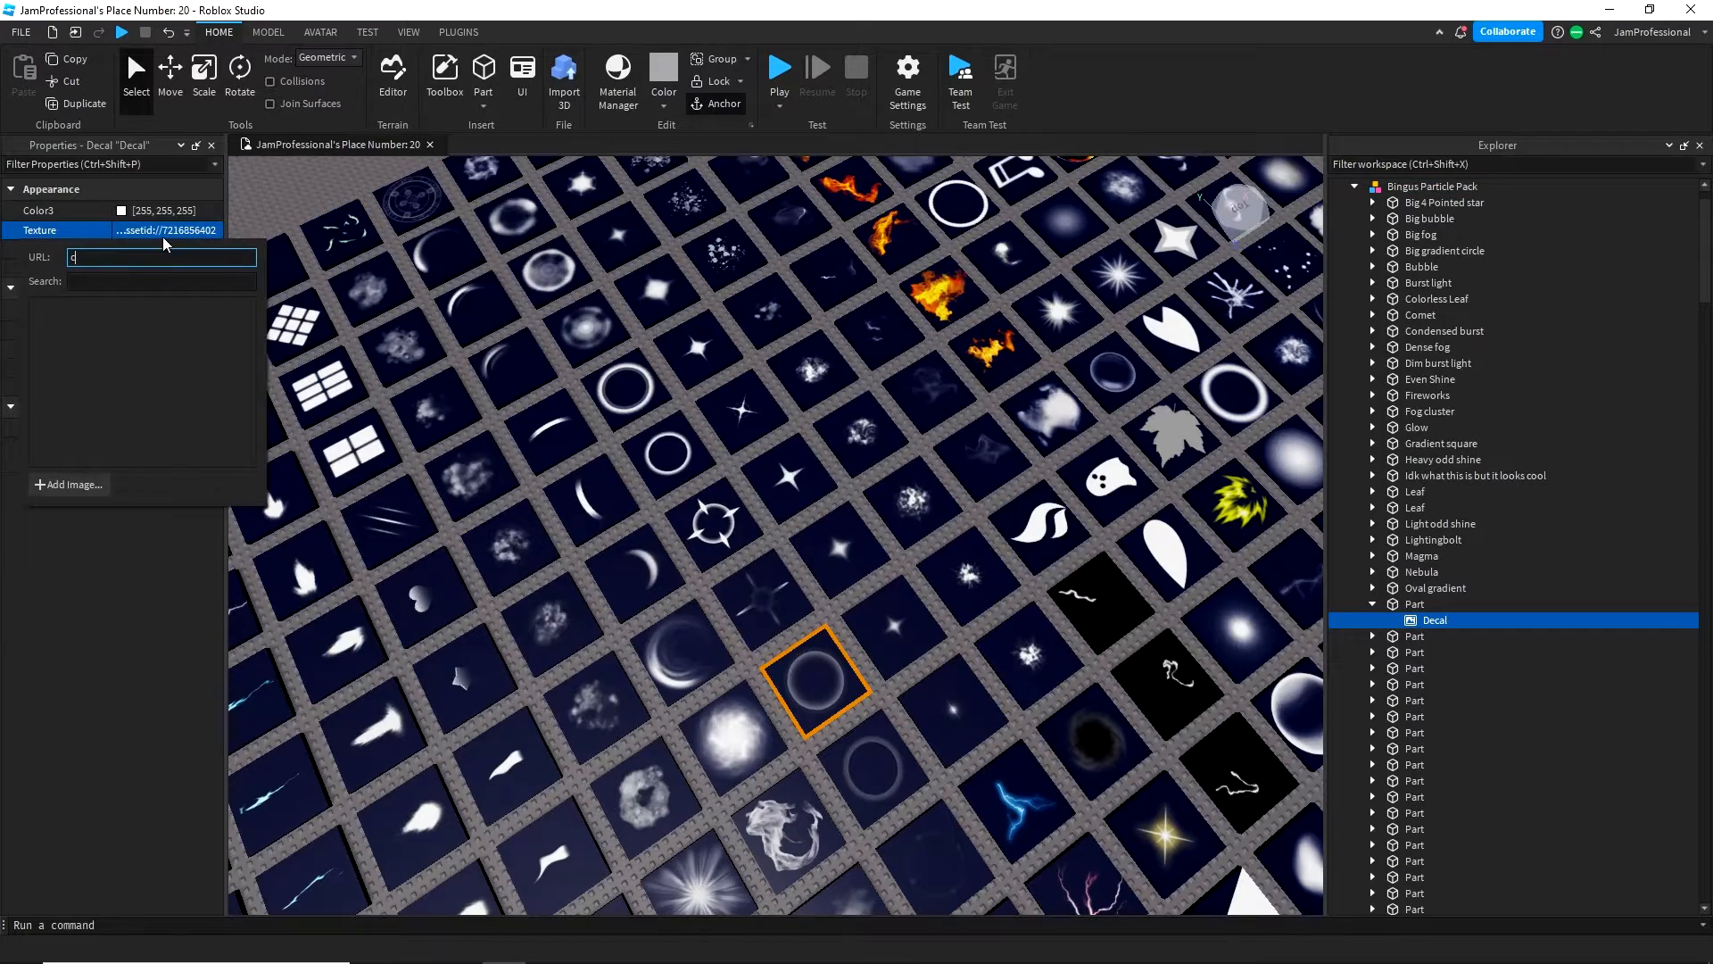
click(228, 343)
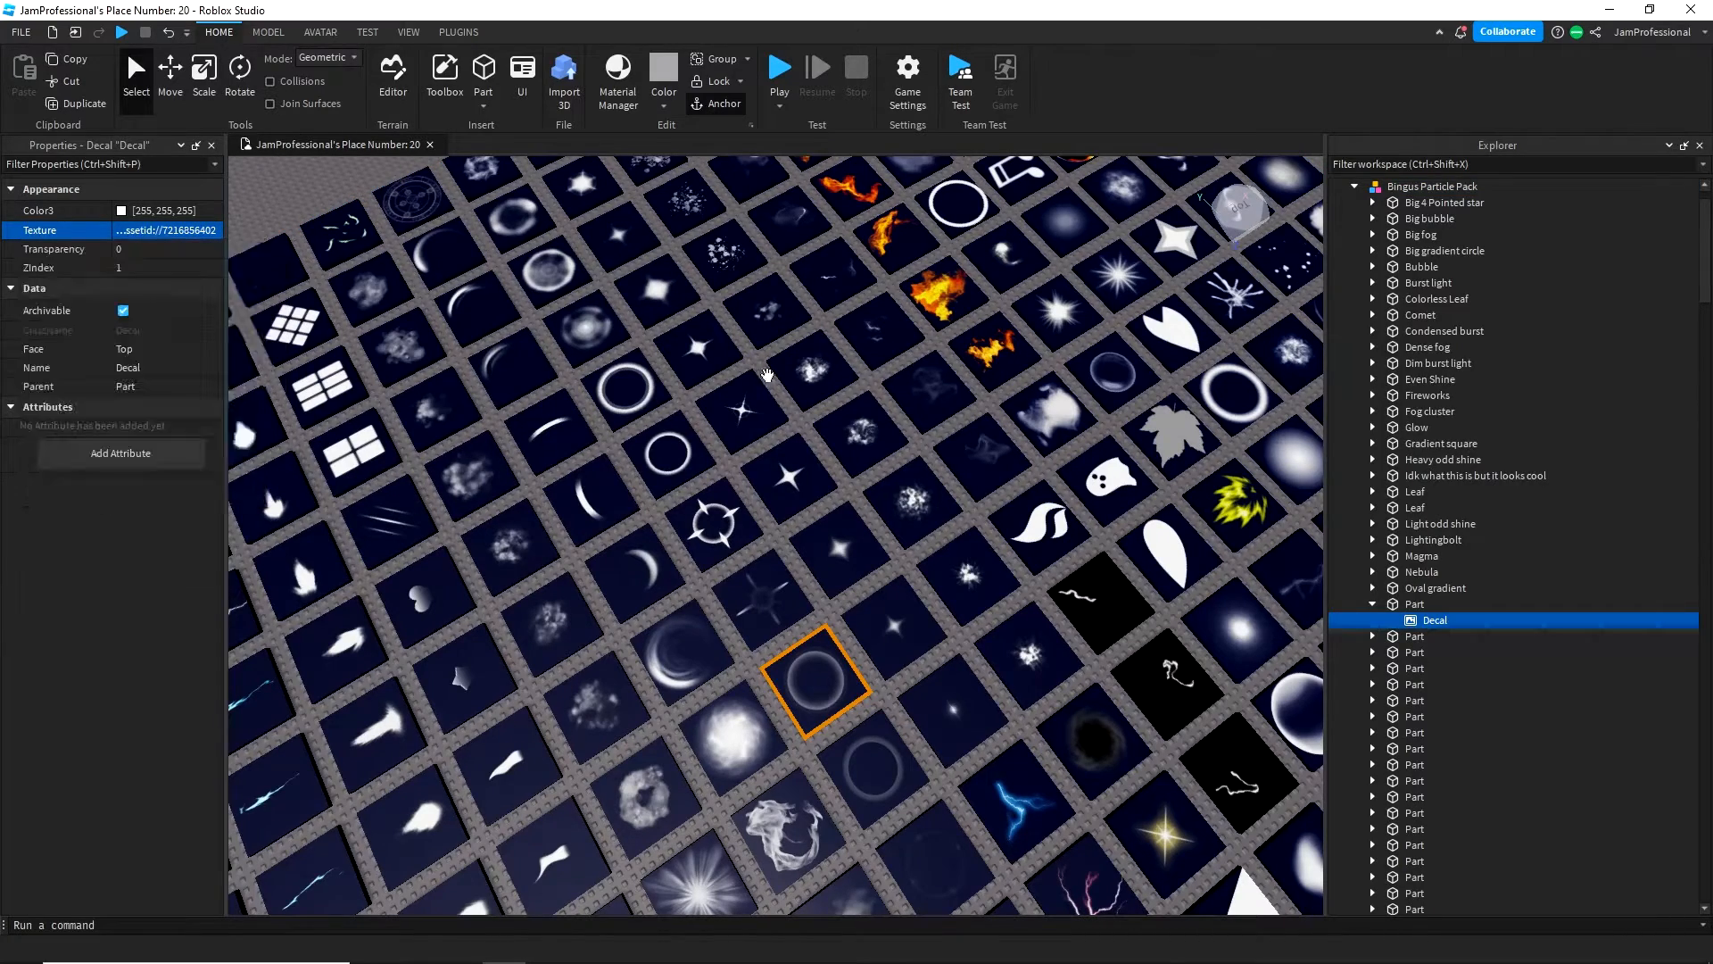
right_drag(767, 378, 767, 379)
key(w)
right_drag(971, 564, 970, 565)
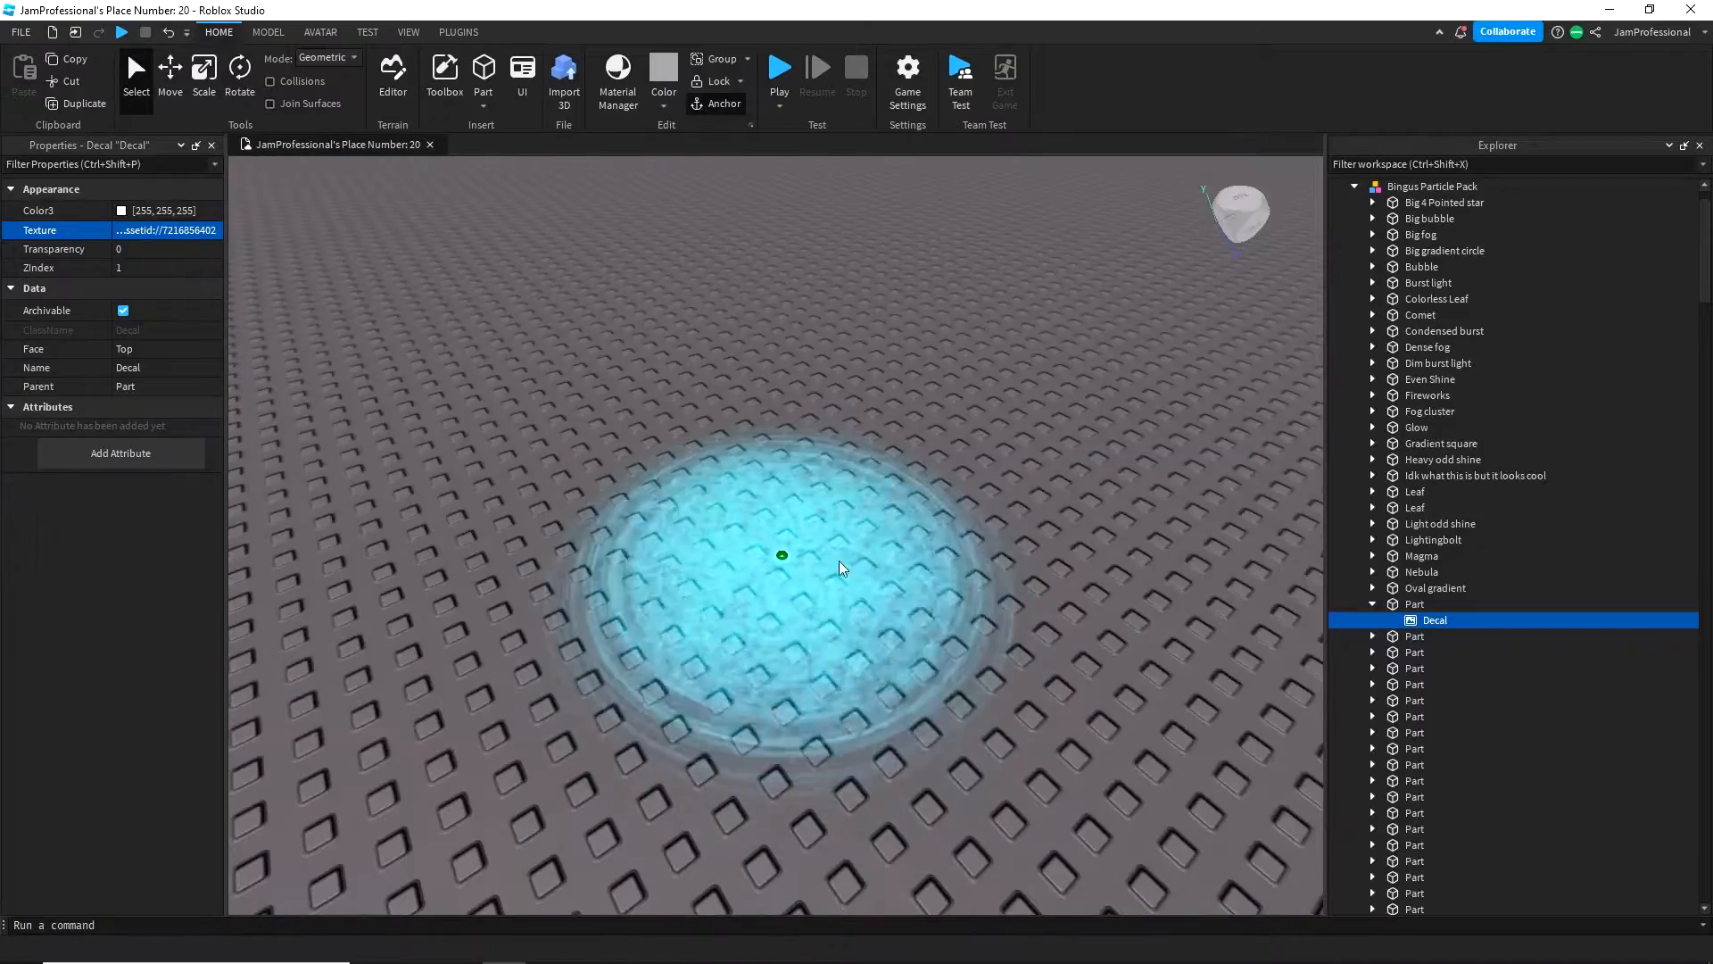
click(782, 556)
scroll(1399, 779, down, 5)
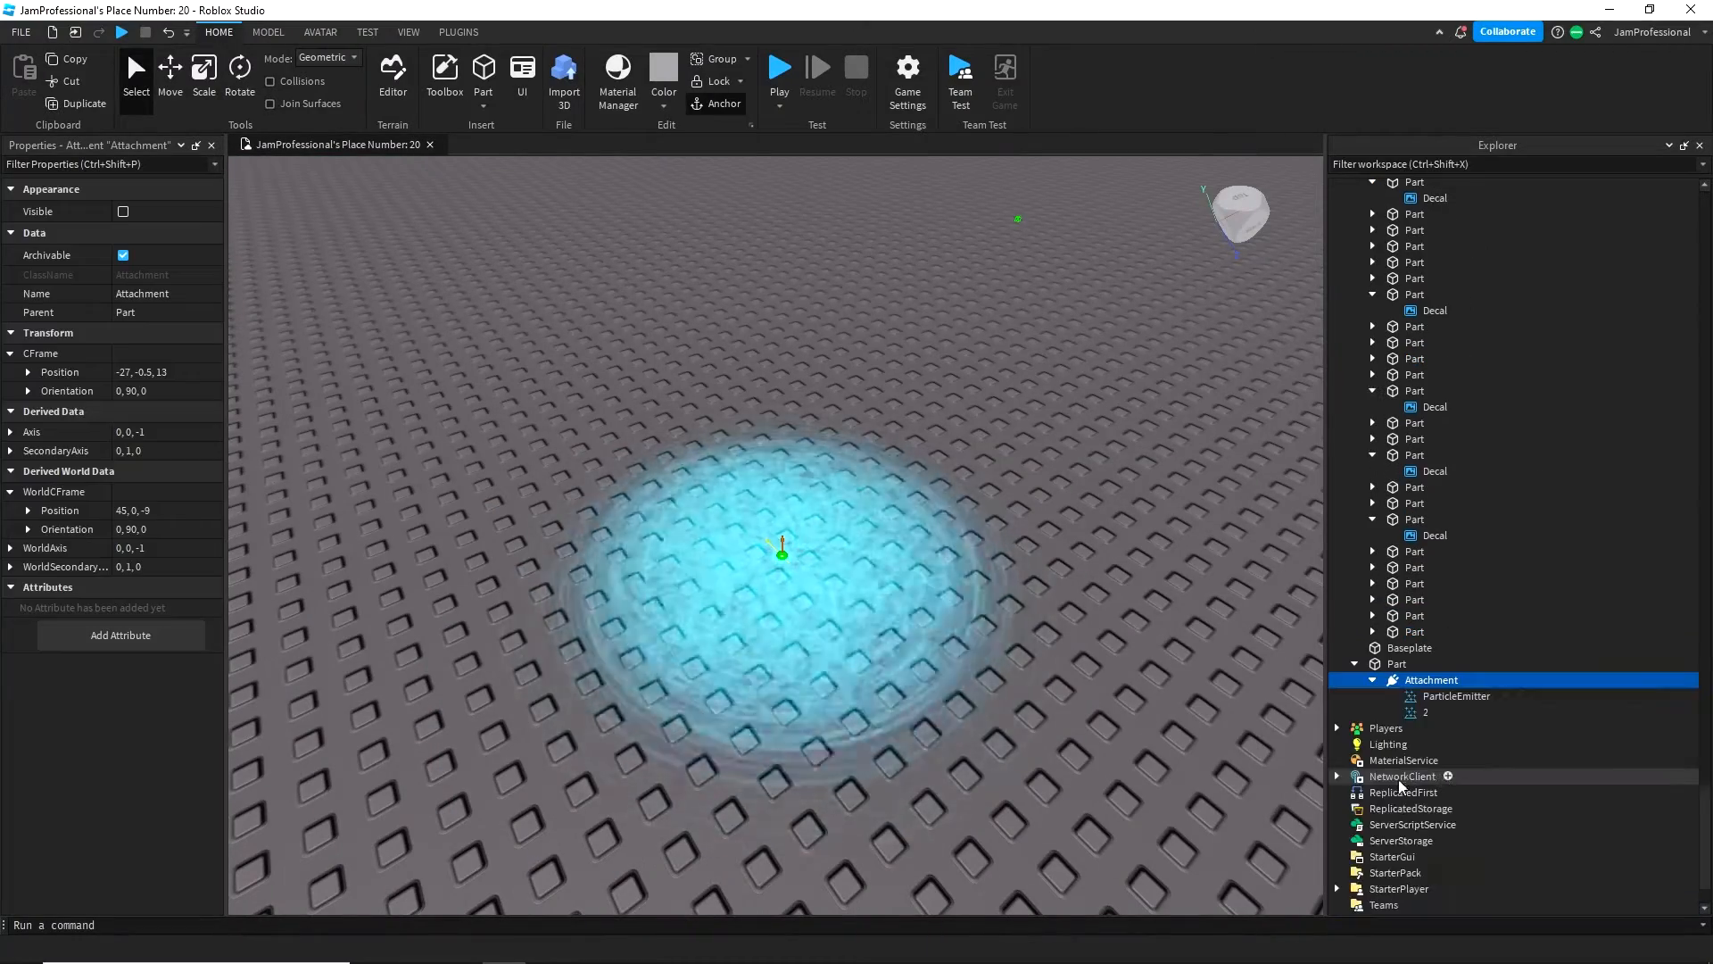
click(1426, 712)
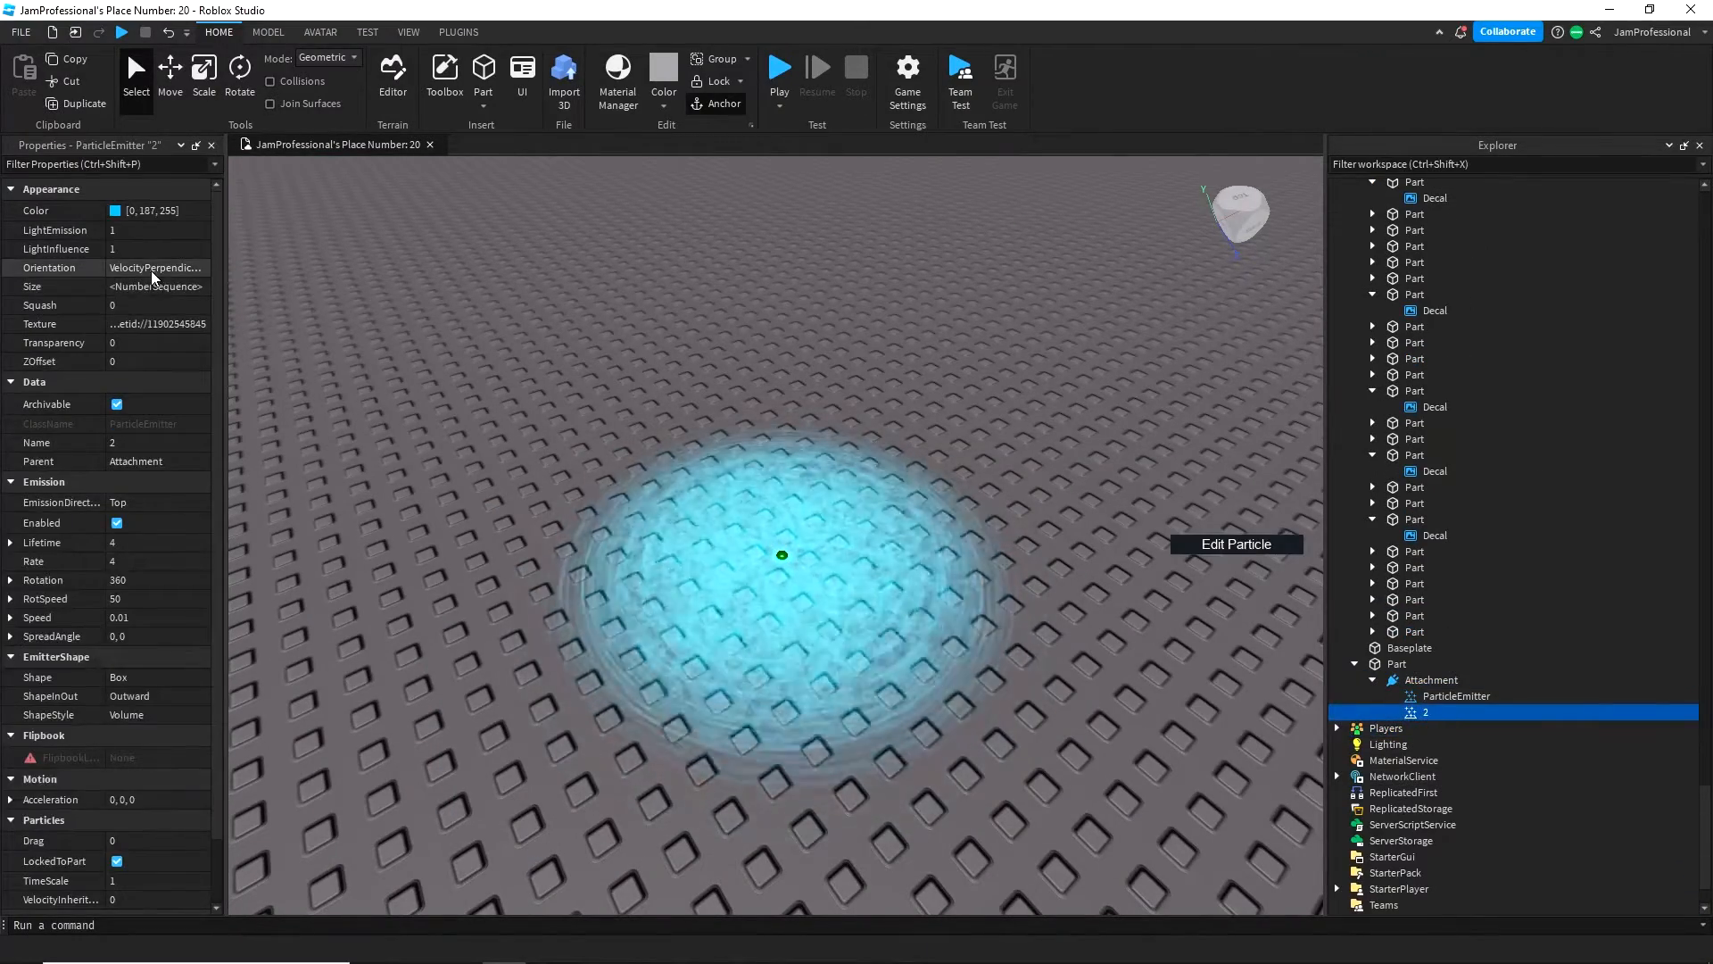
click(148, 327)
right_click(153, 352)
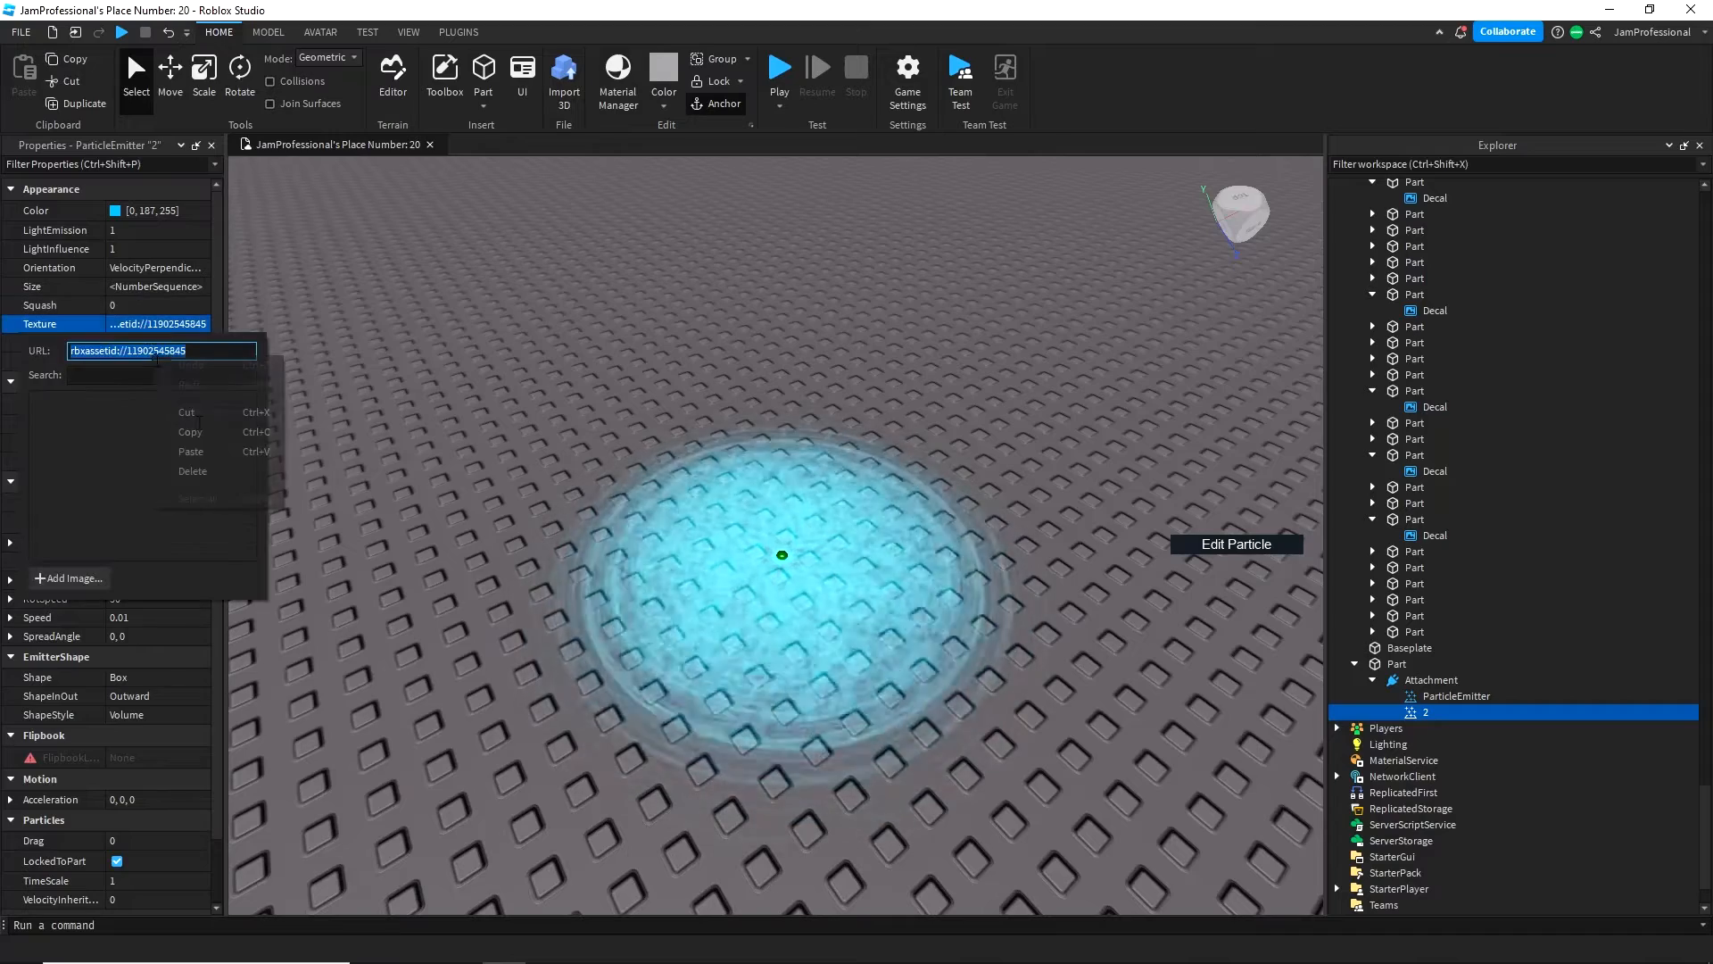
click(237, 449)
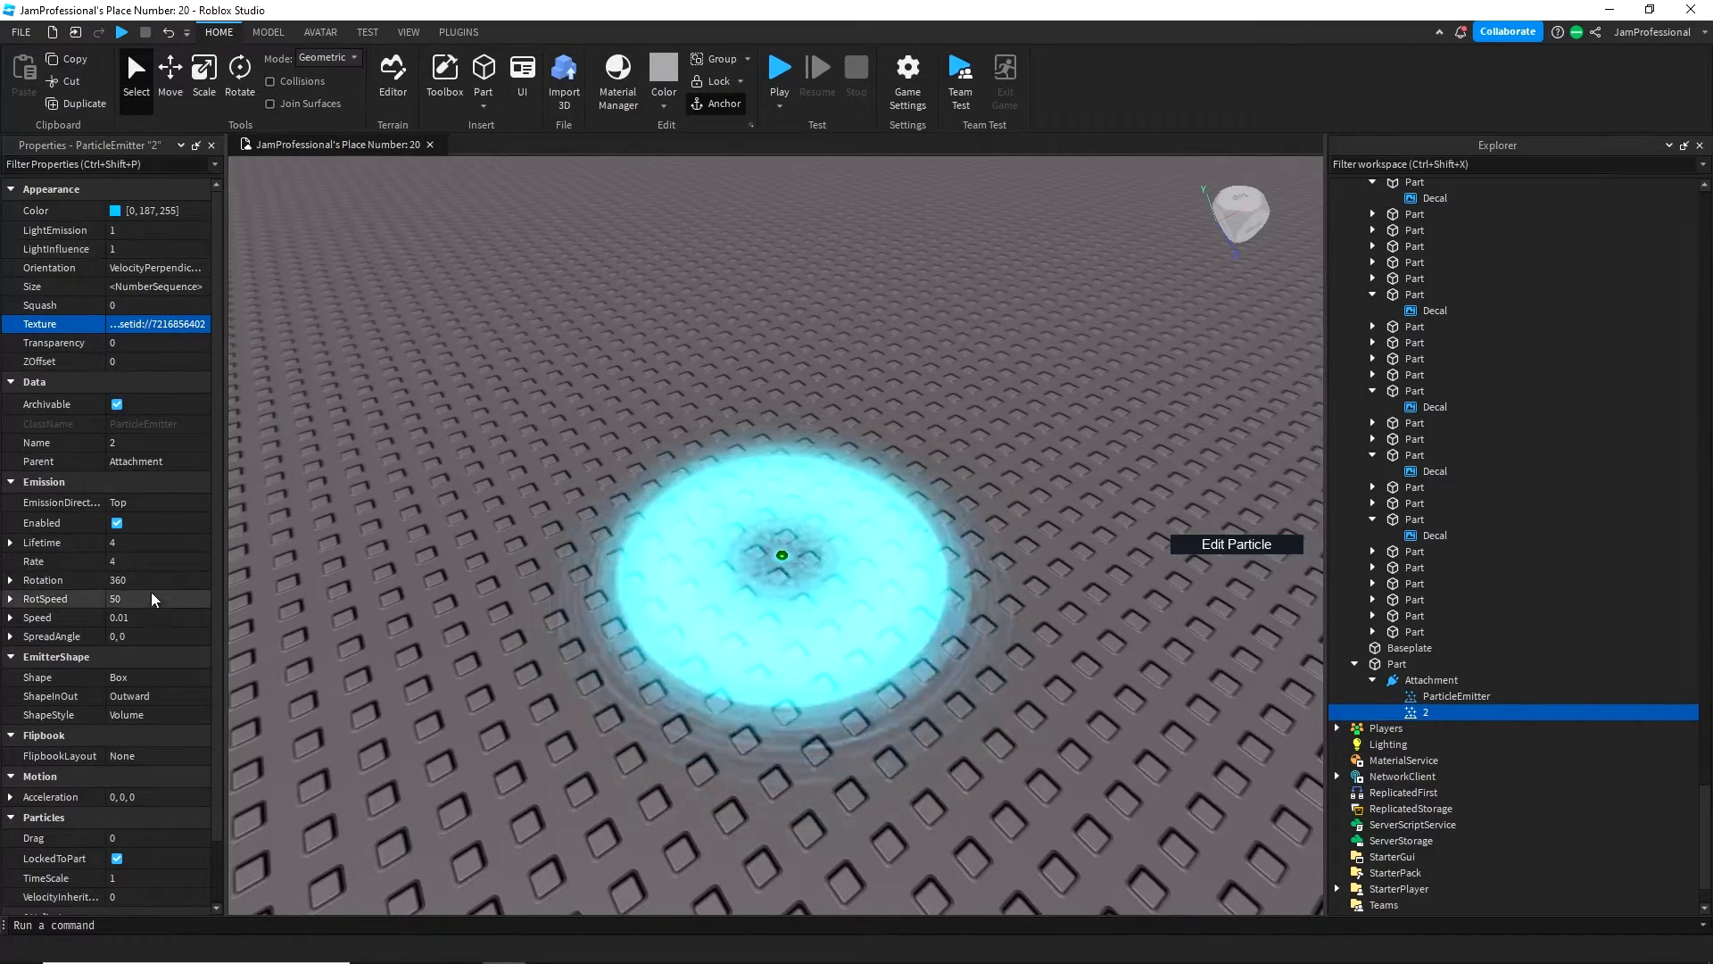
- Replace emitter 2's existing Size sequence with a constant Size of 2
click(198, 289)
click(197, 287)
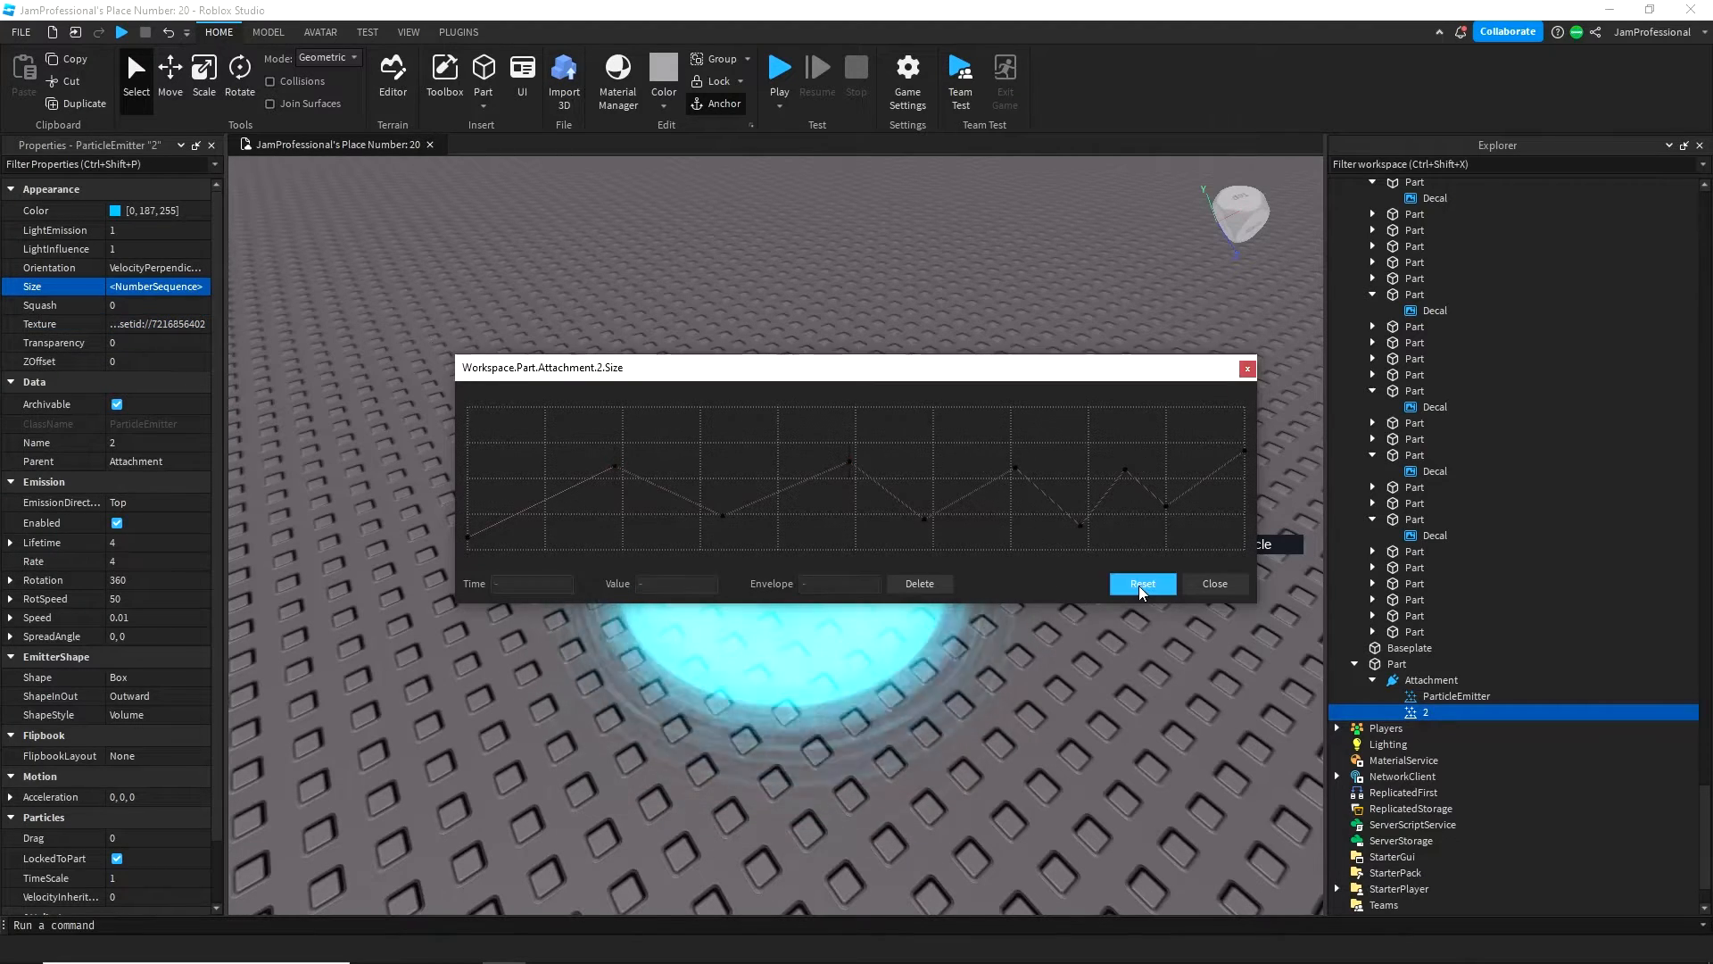
click(1217, 584)
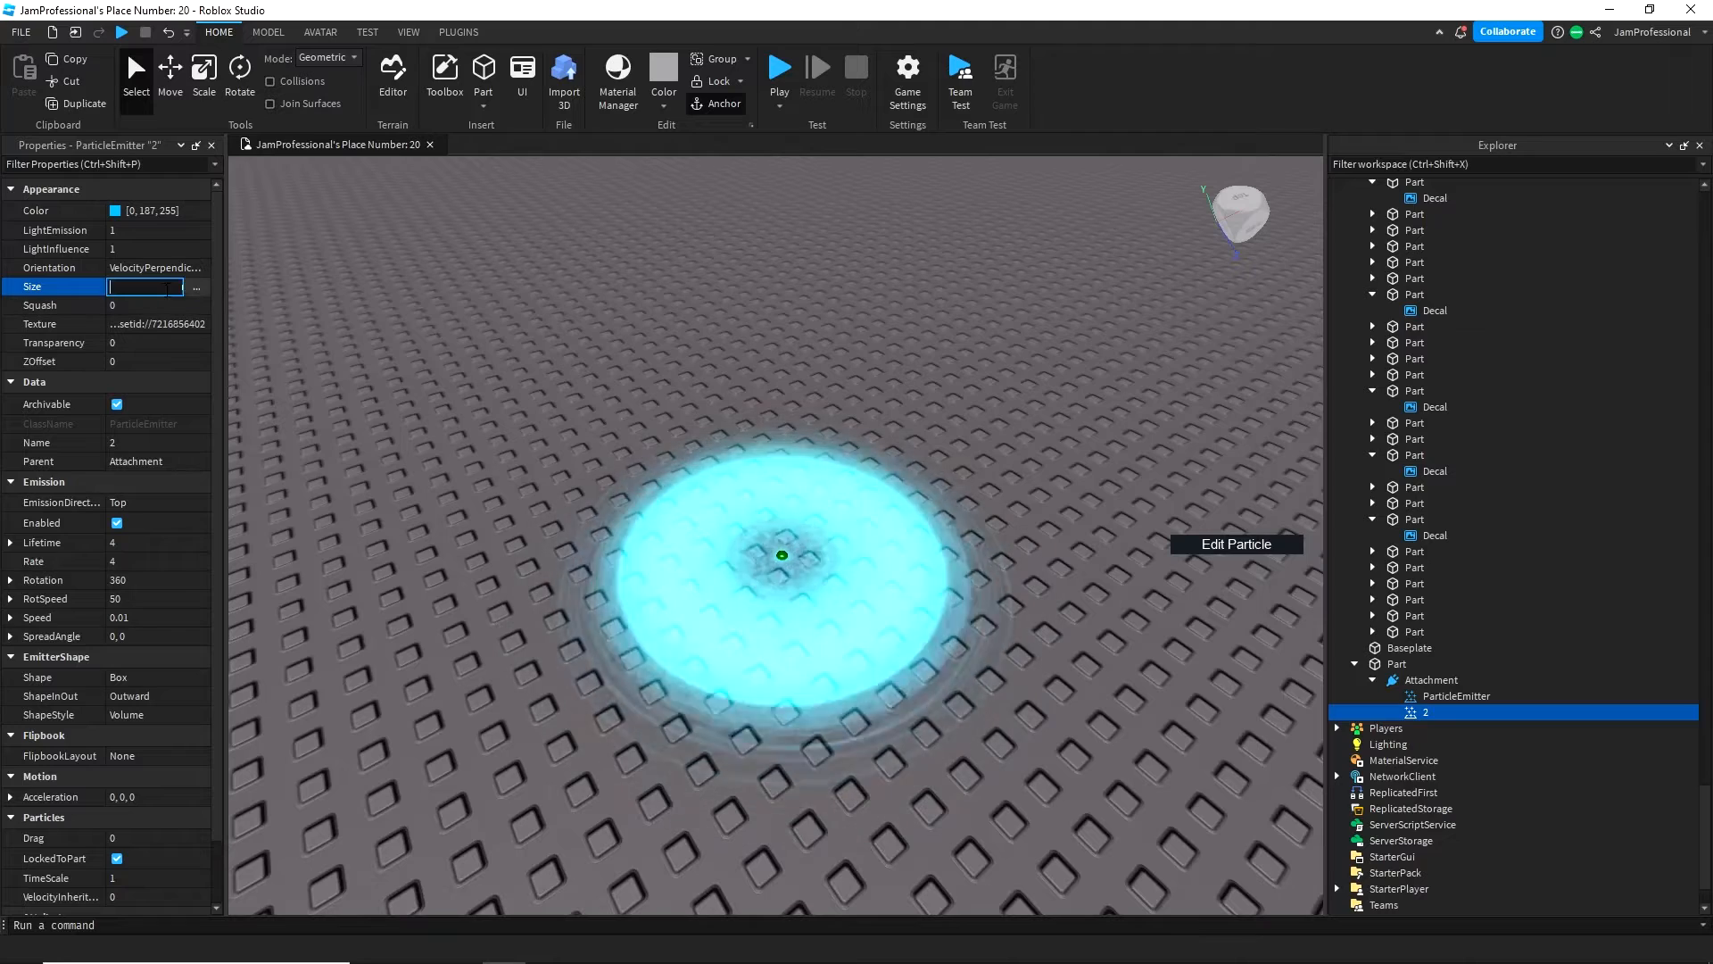
click(169, 290)
text(2)
key(Return)
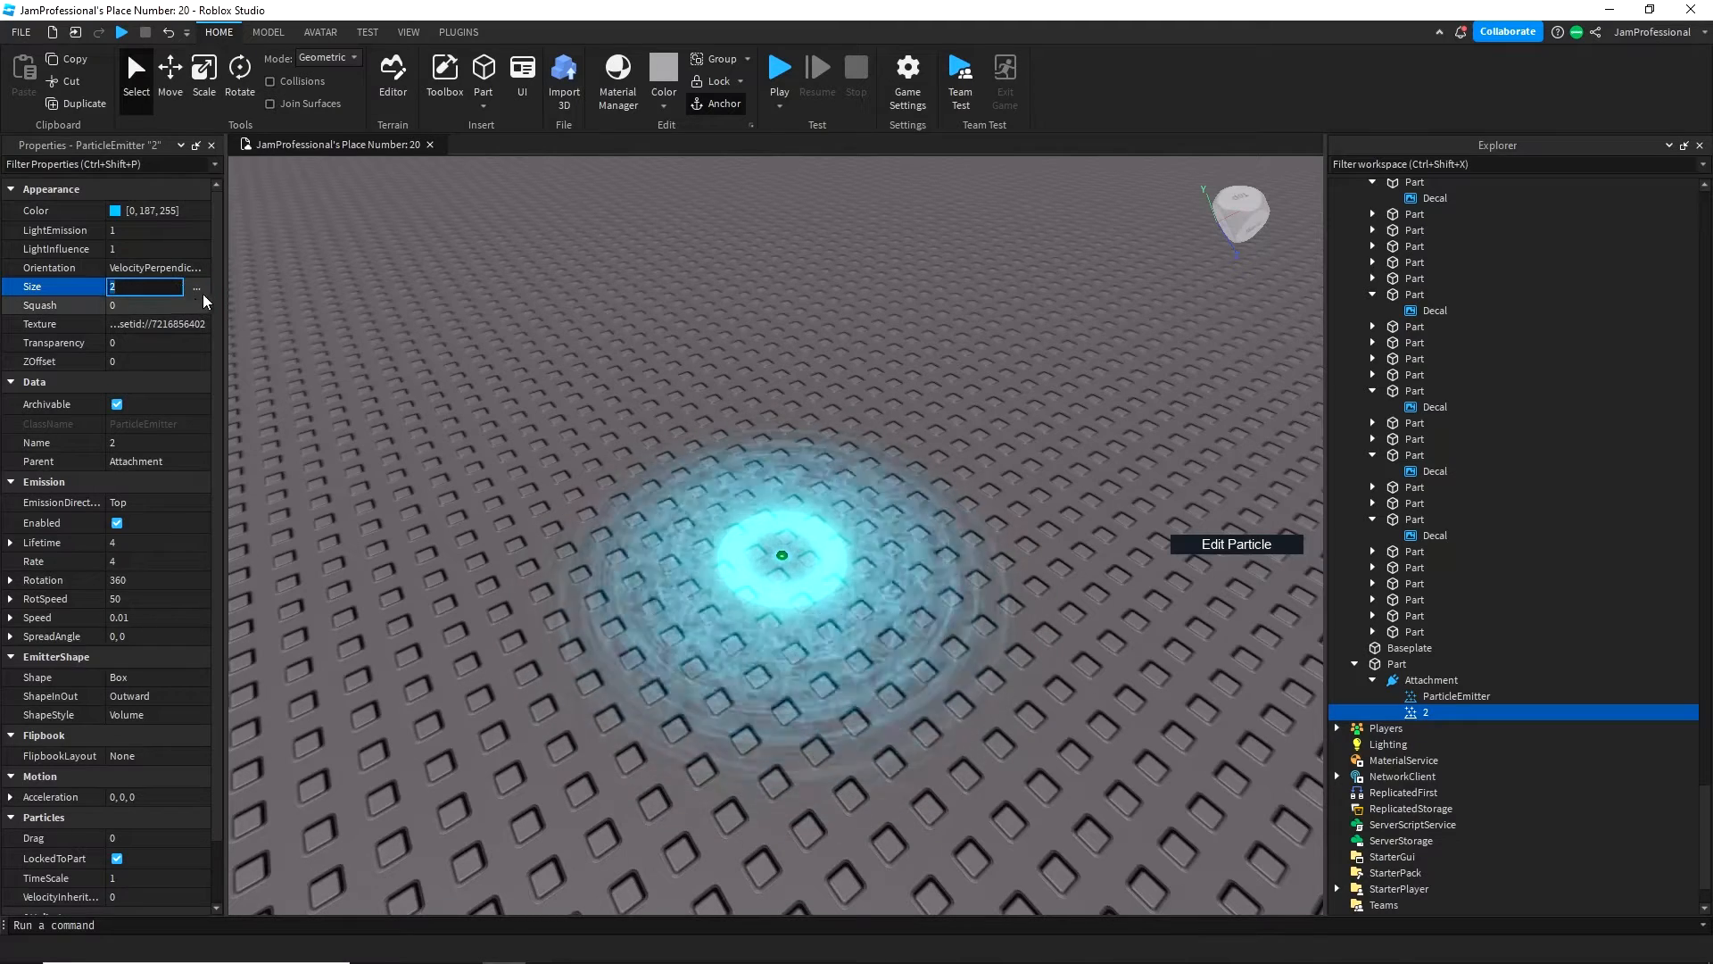
- Shape emitter 2's Size curve as a straight rise from 0 at the start to 10 at the end
click(197, 289)
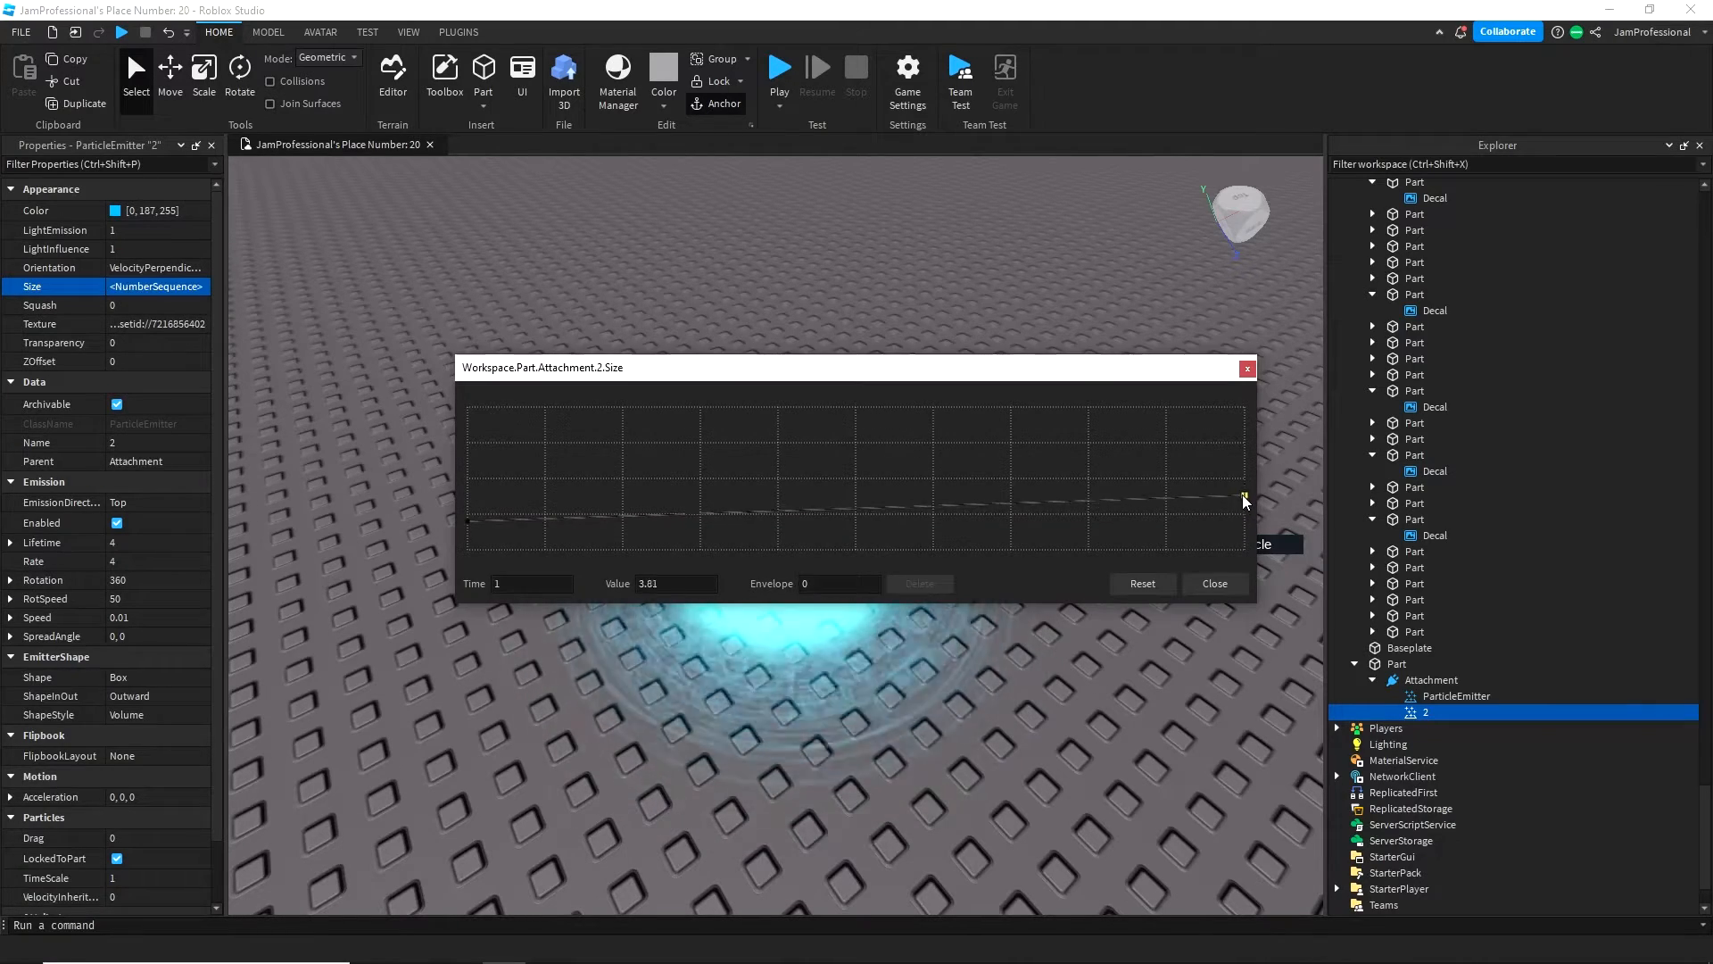
drag(1230, 459, 1211, 414)
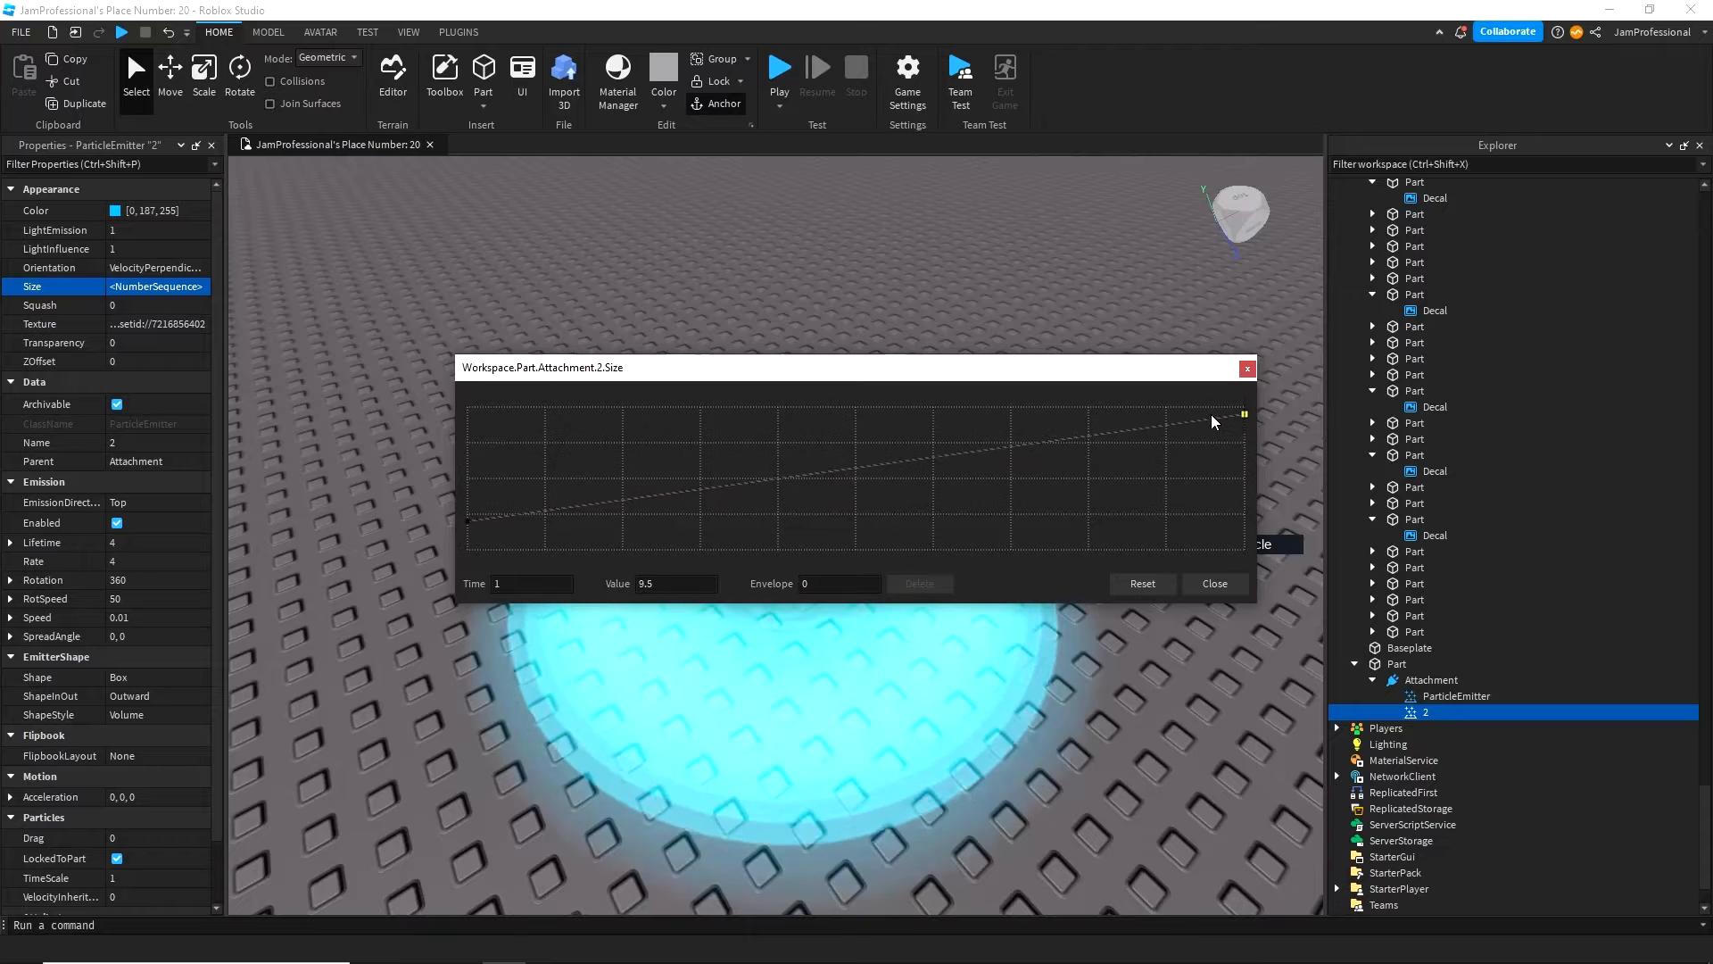
click(468, 521)
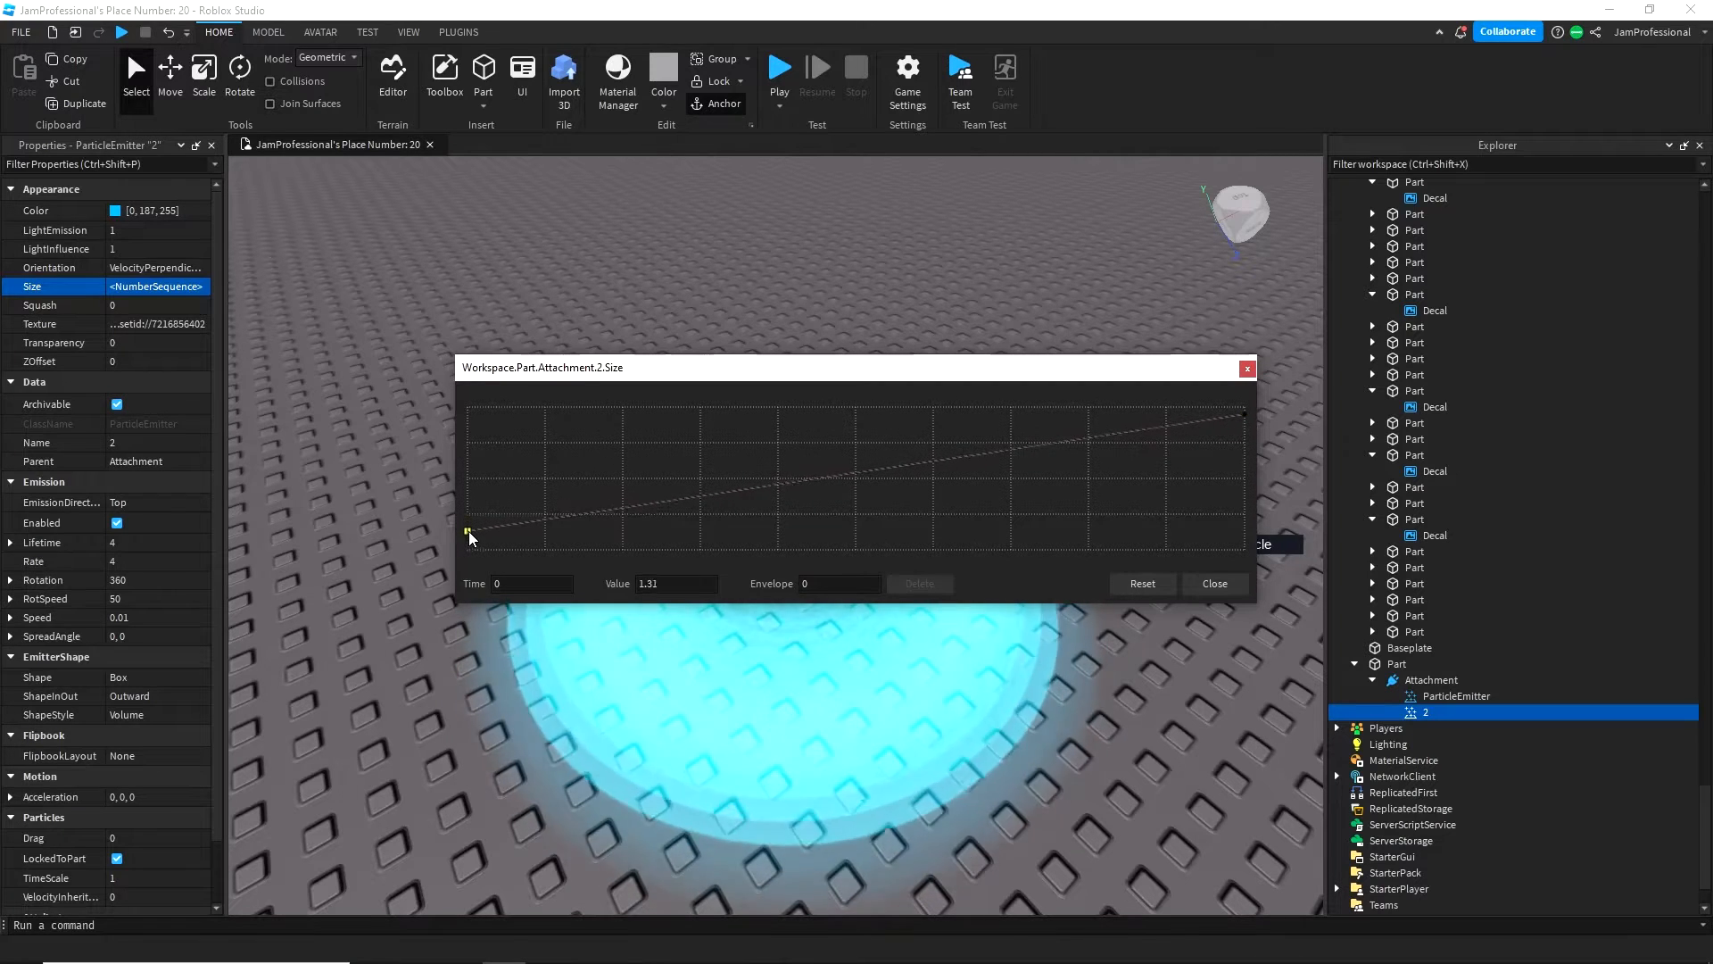
drag(467, 533, 468, 550)
click(1245, 415)
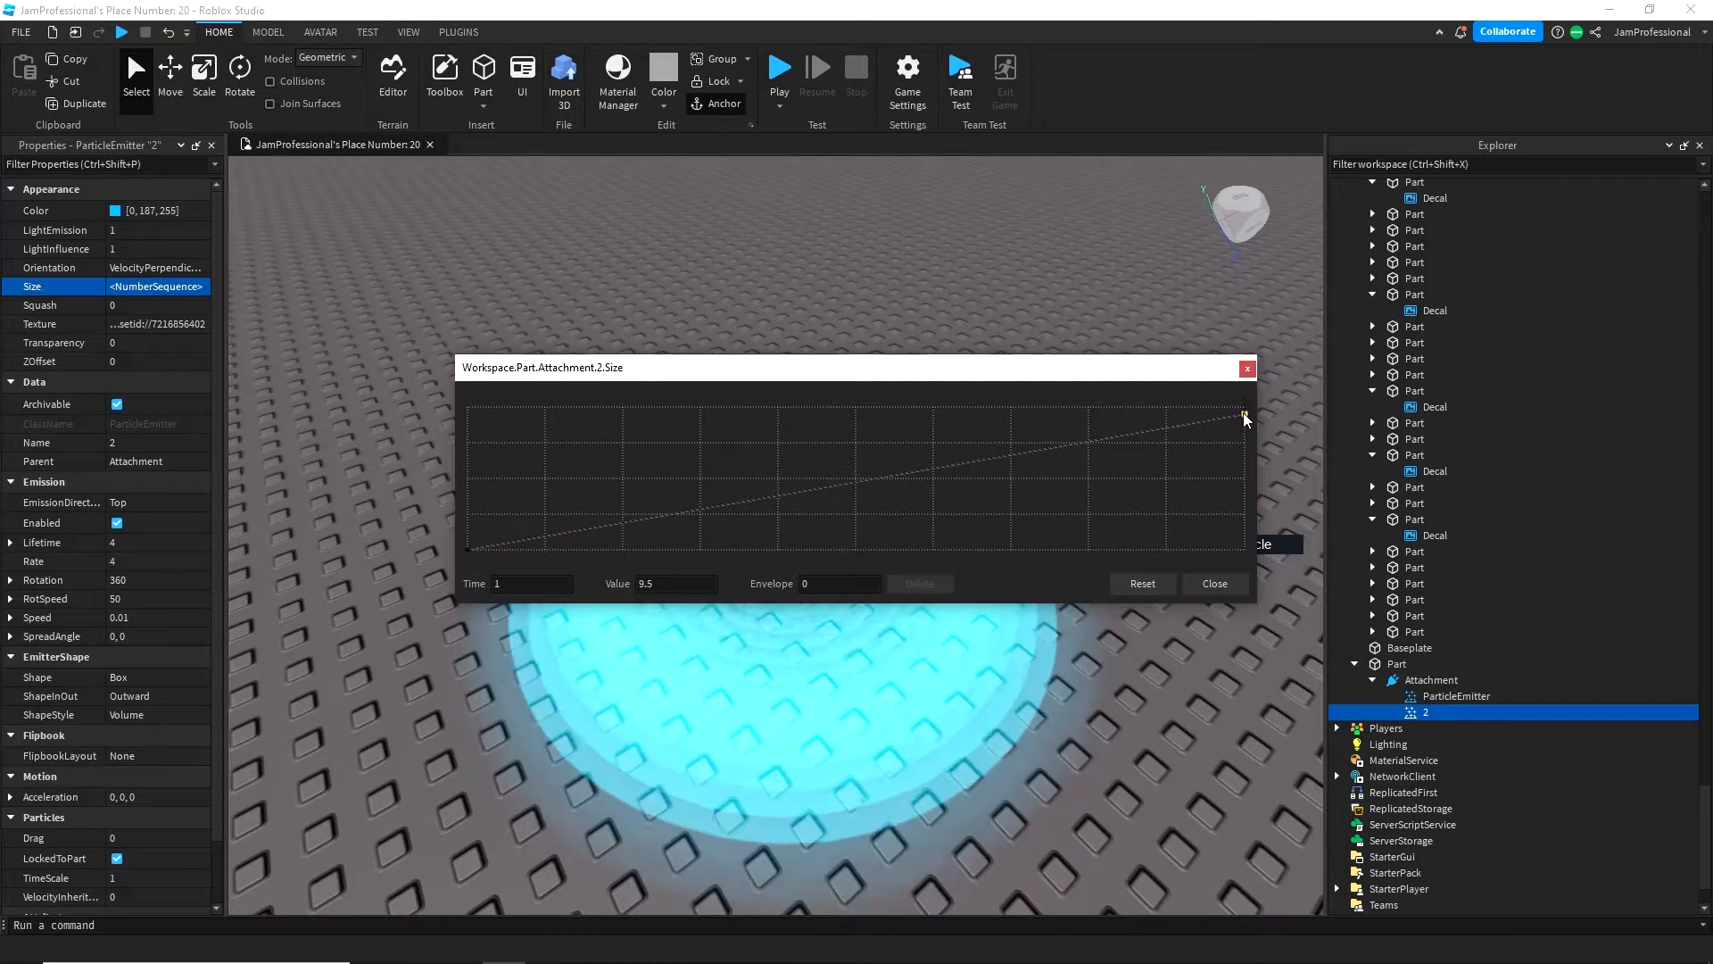
drag(1109, 374, 899, 163)
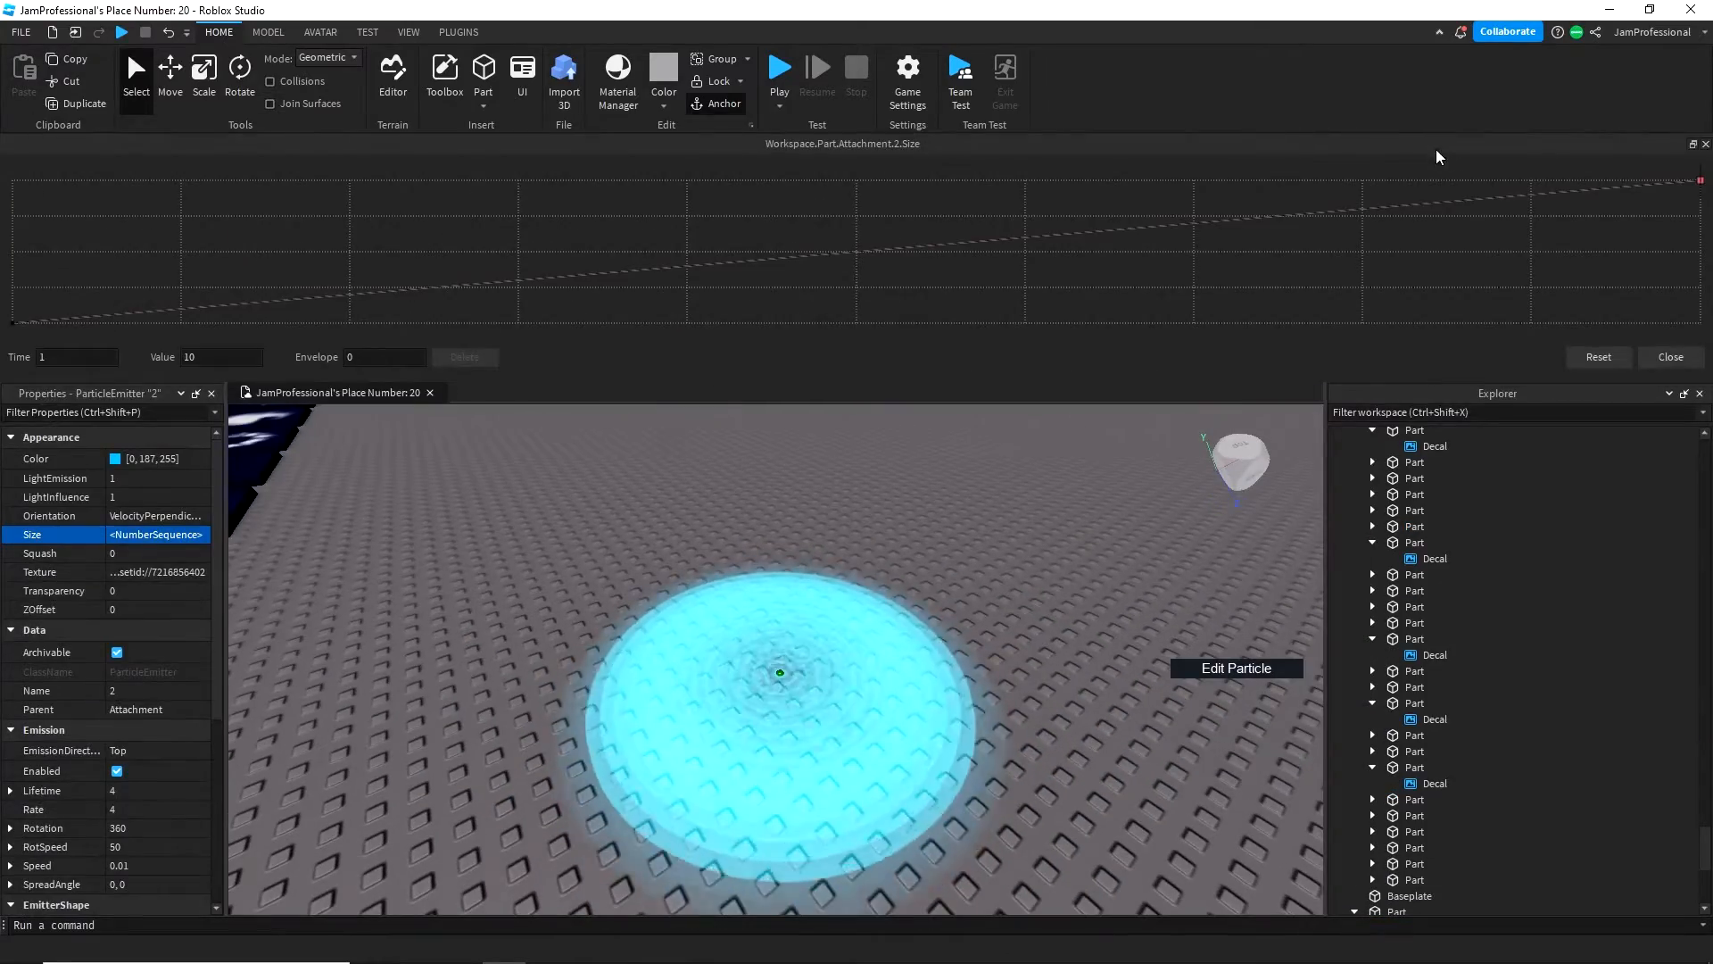
drag(1436, 157, 416, 237)
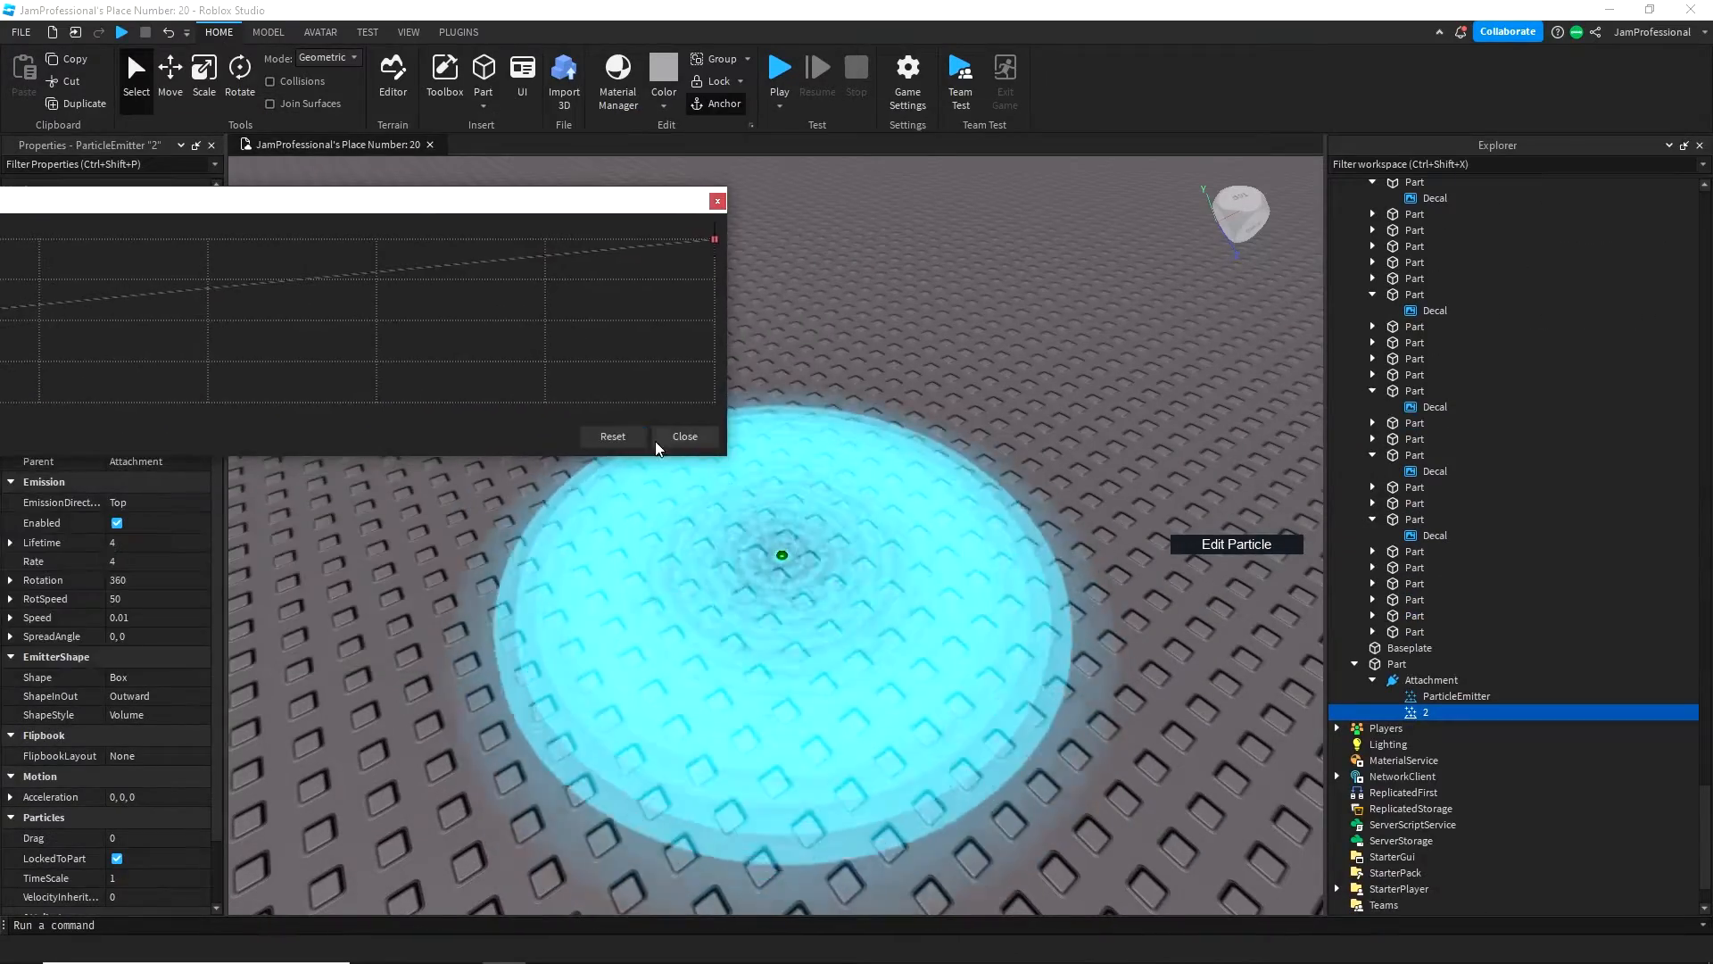
click(688, 439)
- Set emitter 2's Transparency to 0.8
right_drag(803, 496, 753, 509)
scroll(753, 508, down, 4)
click(141, 343)
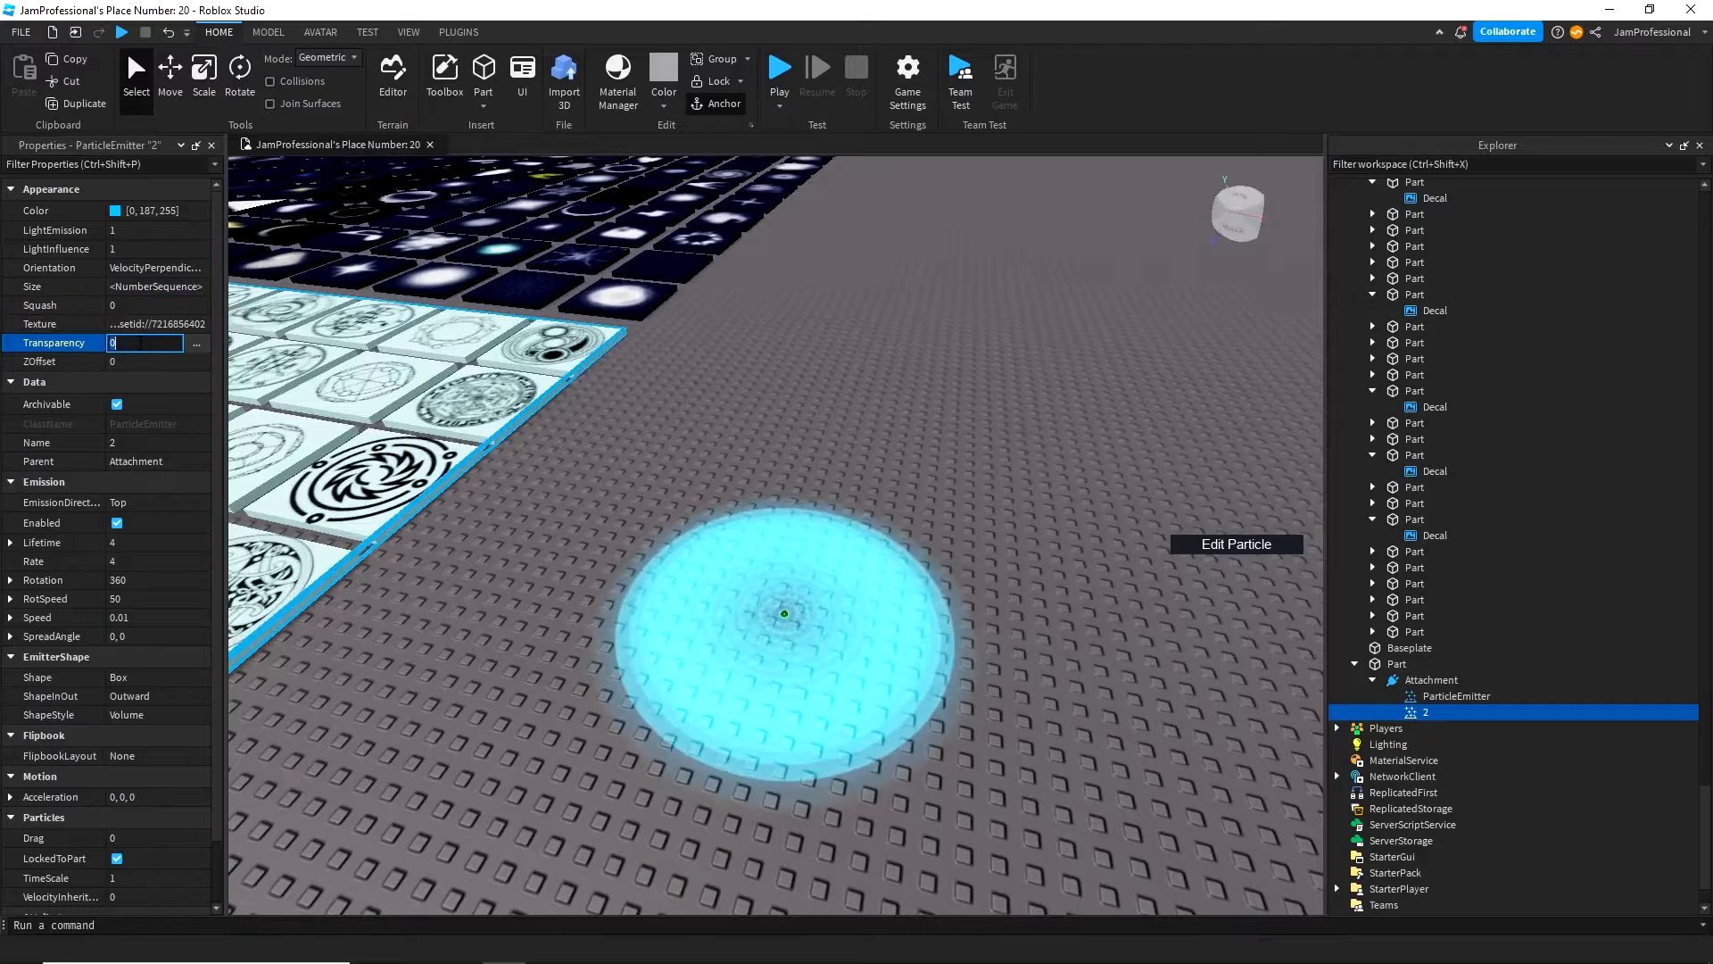
text(0.8)
key(Return)
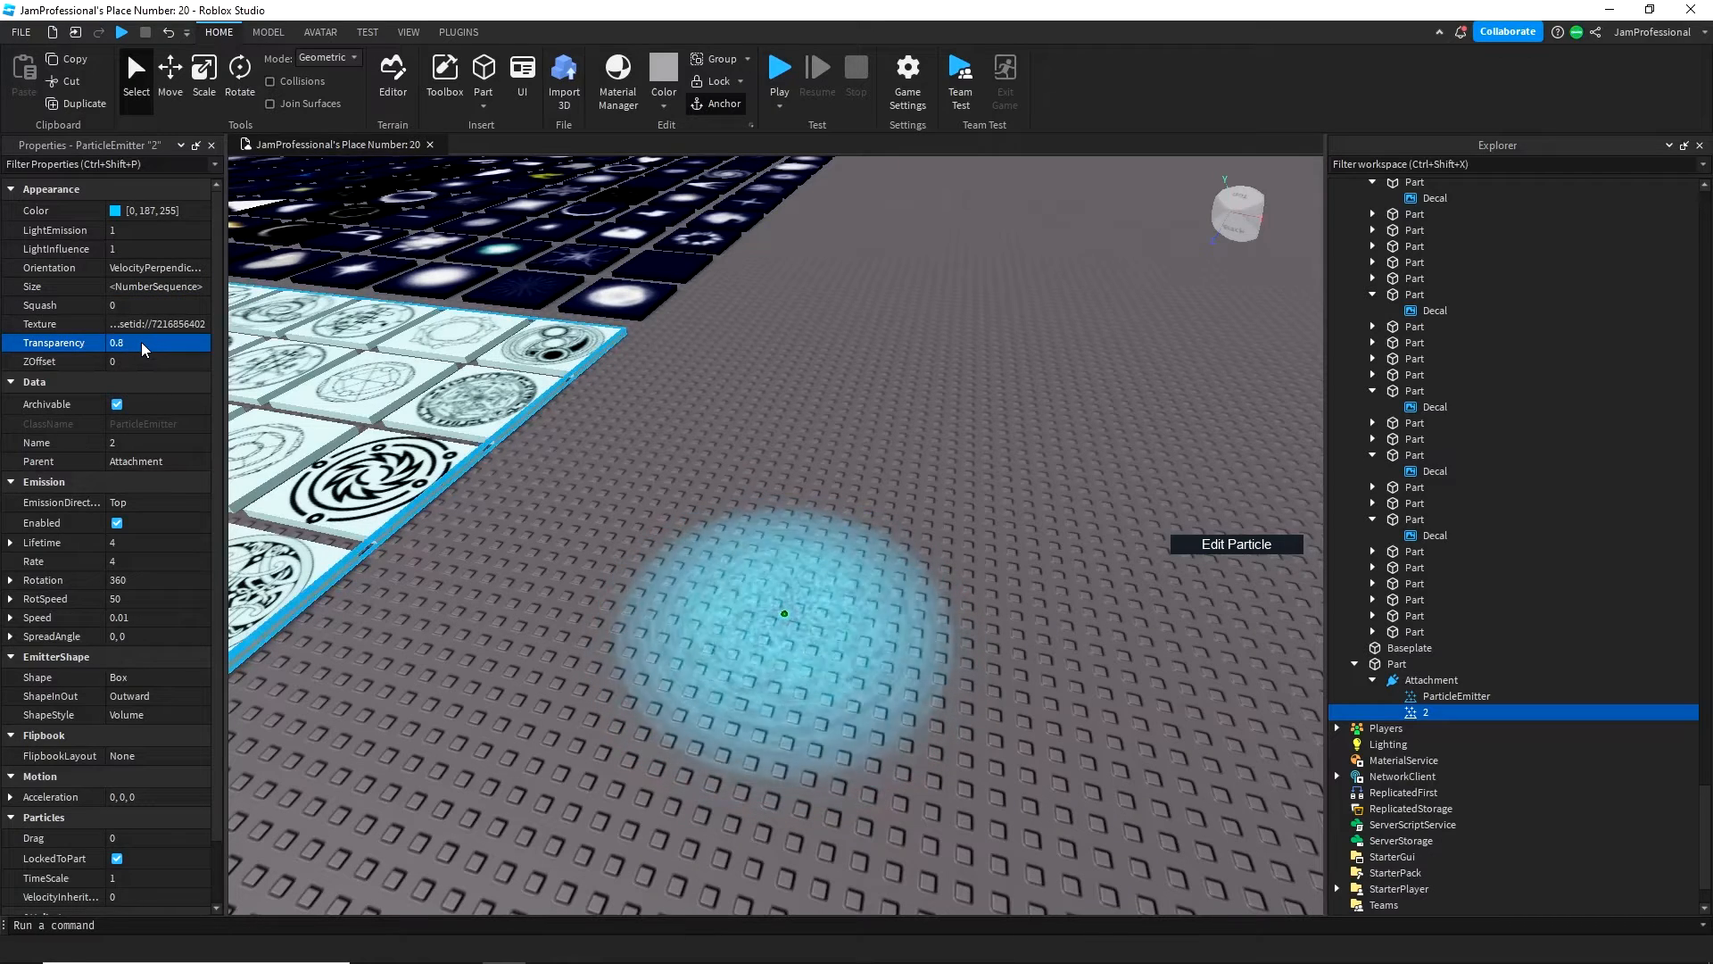
- Make emitter 2's Transparency curve fade to 1 at the end, with a keypoint at about time 0.838 and value 0.844
click(196, 342)
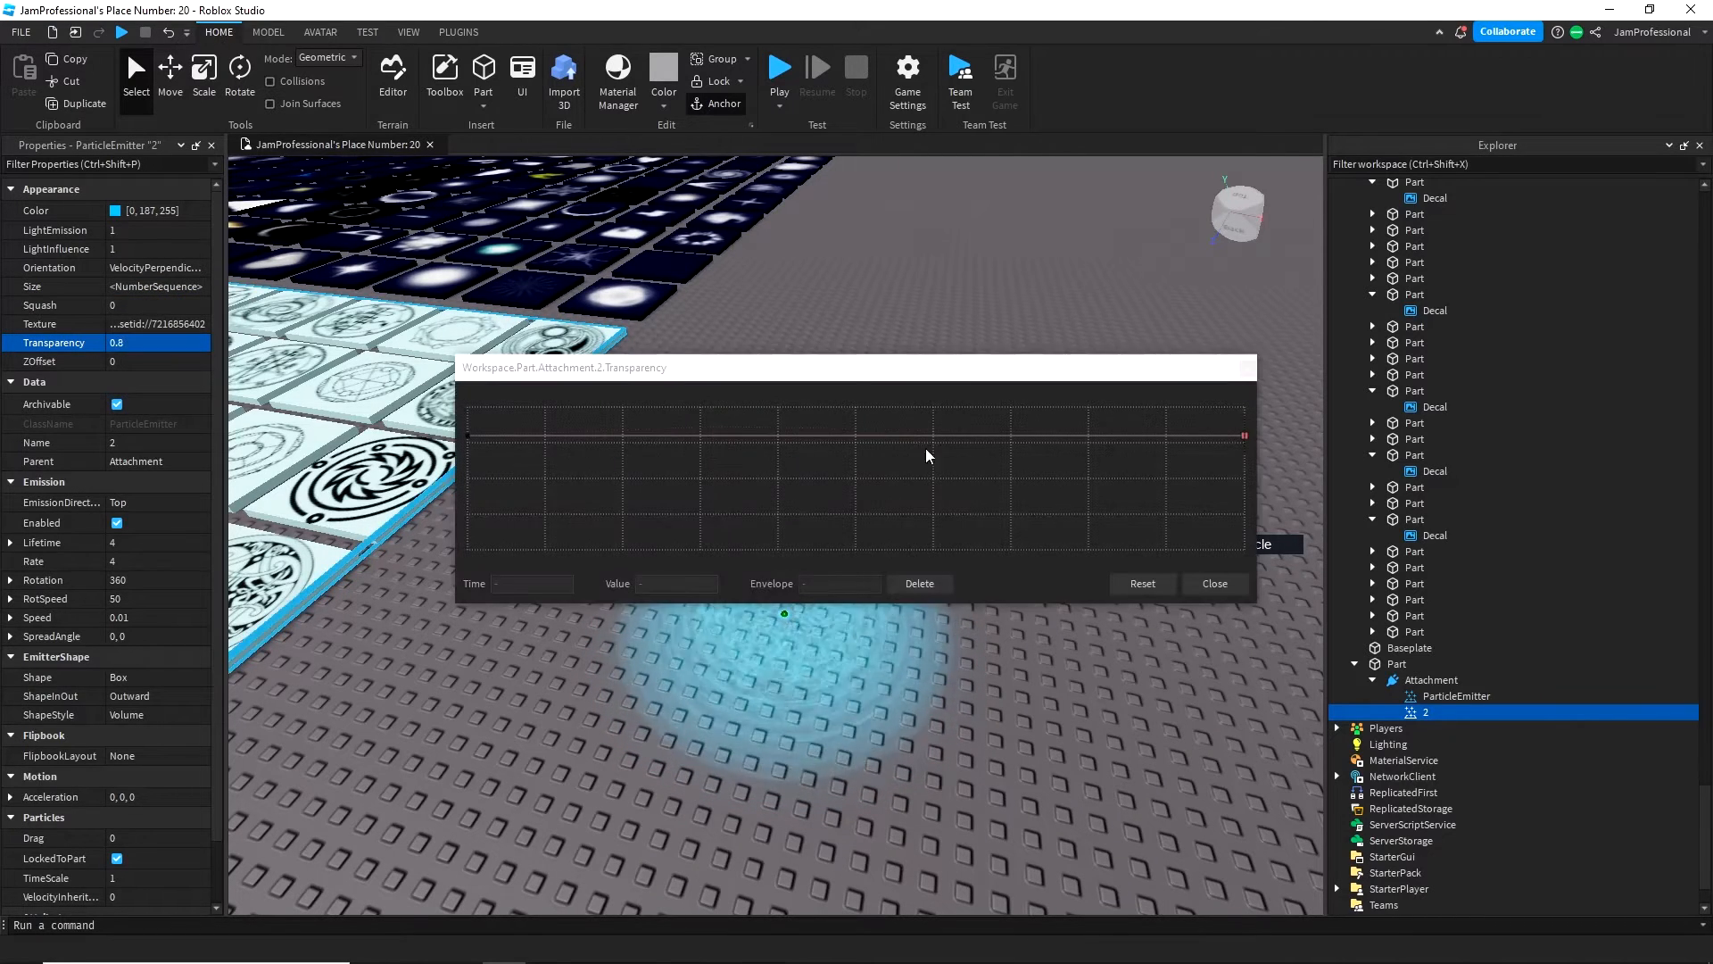
click(1182, 436)
drag(1245, 437, 969, 283)
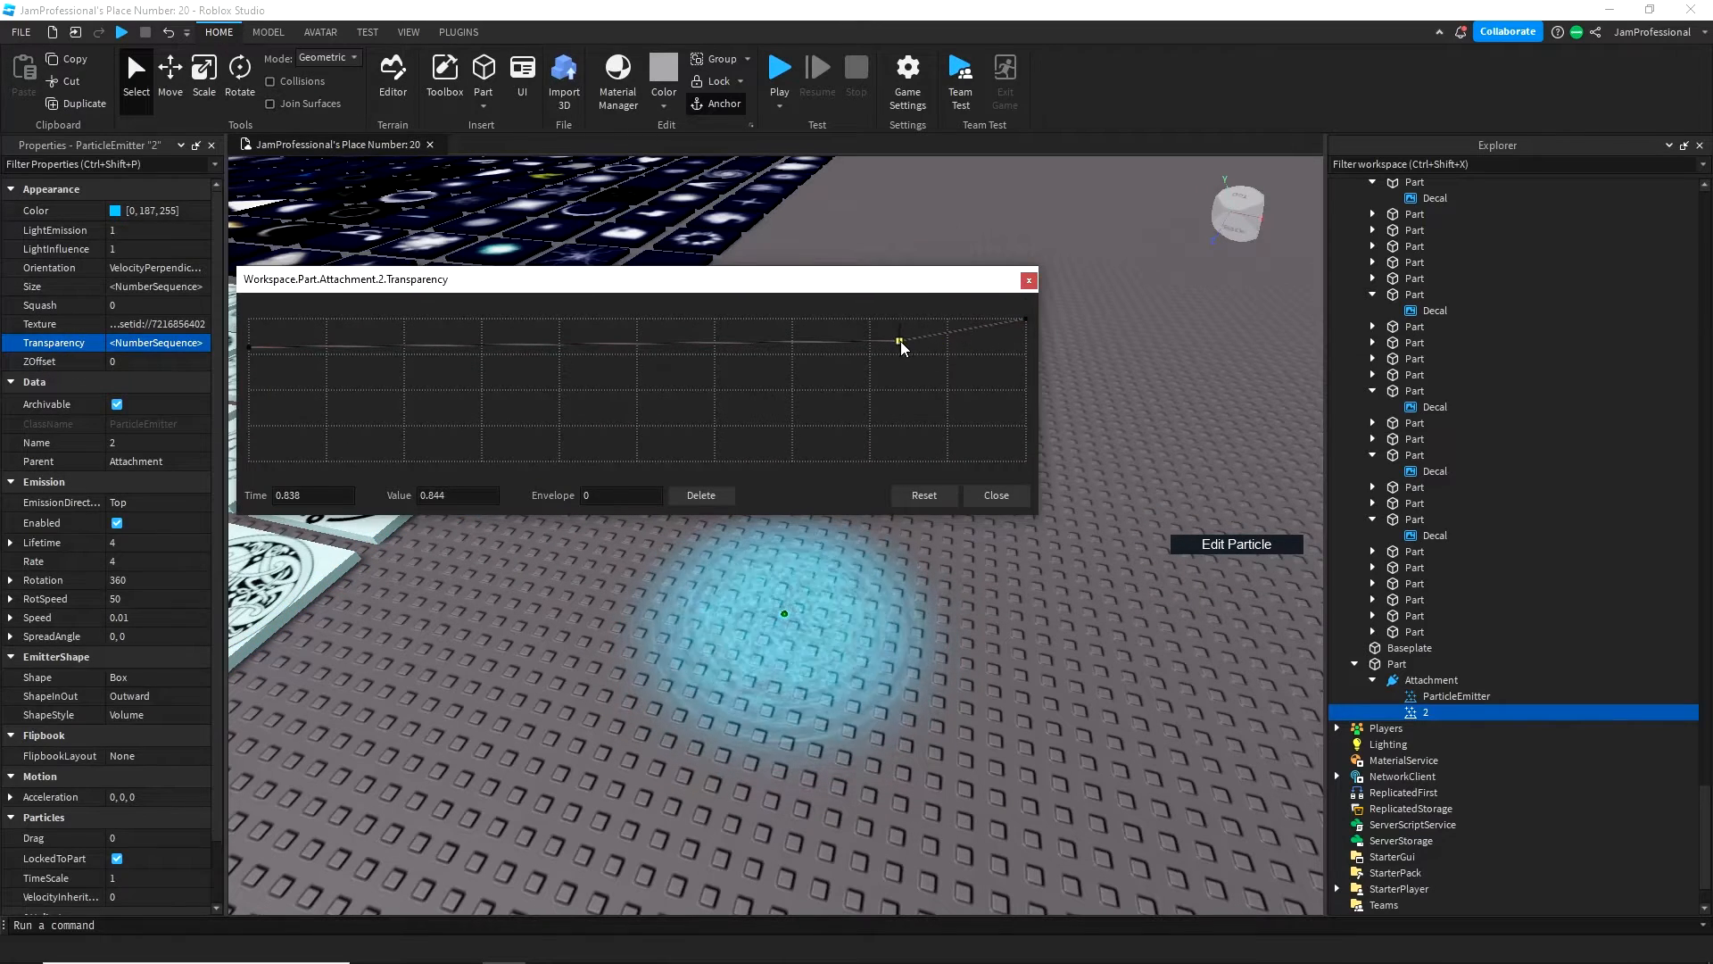
click(996, 495)
click(147, 617)
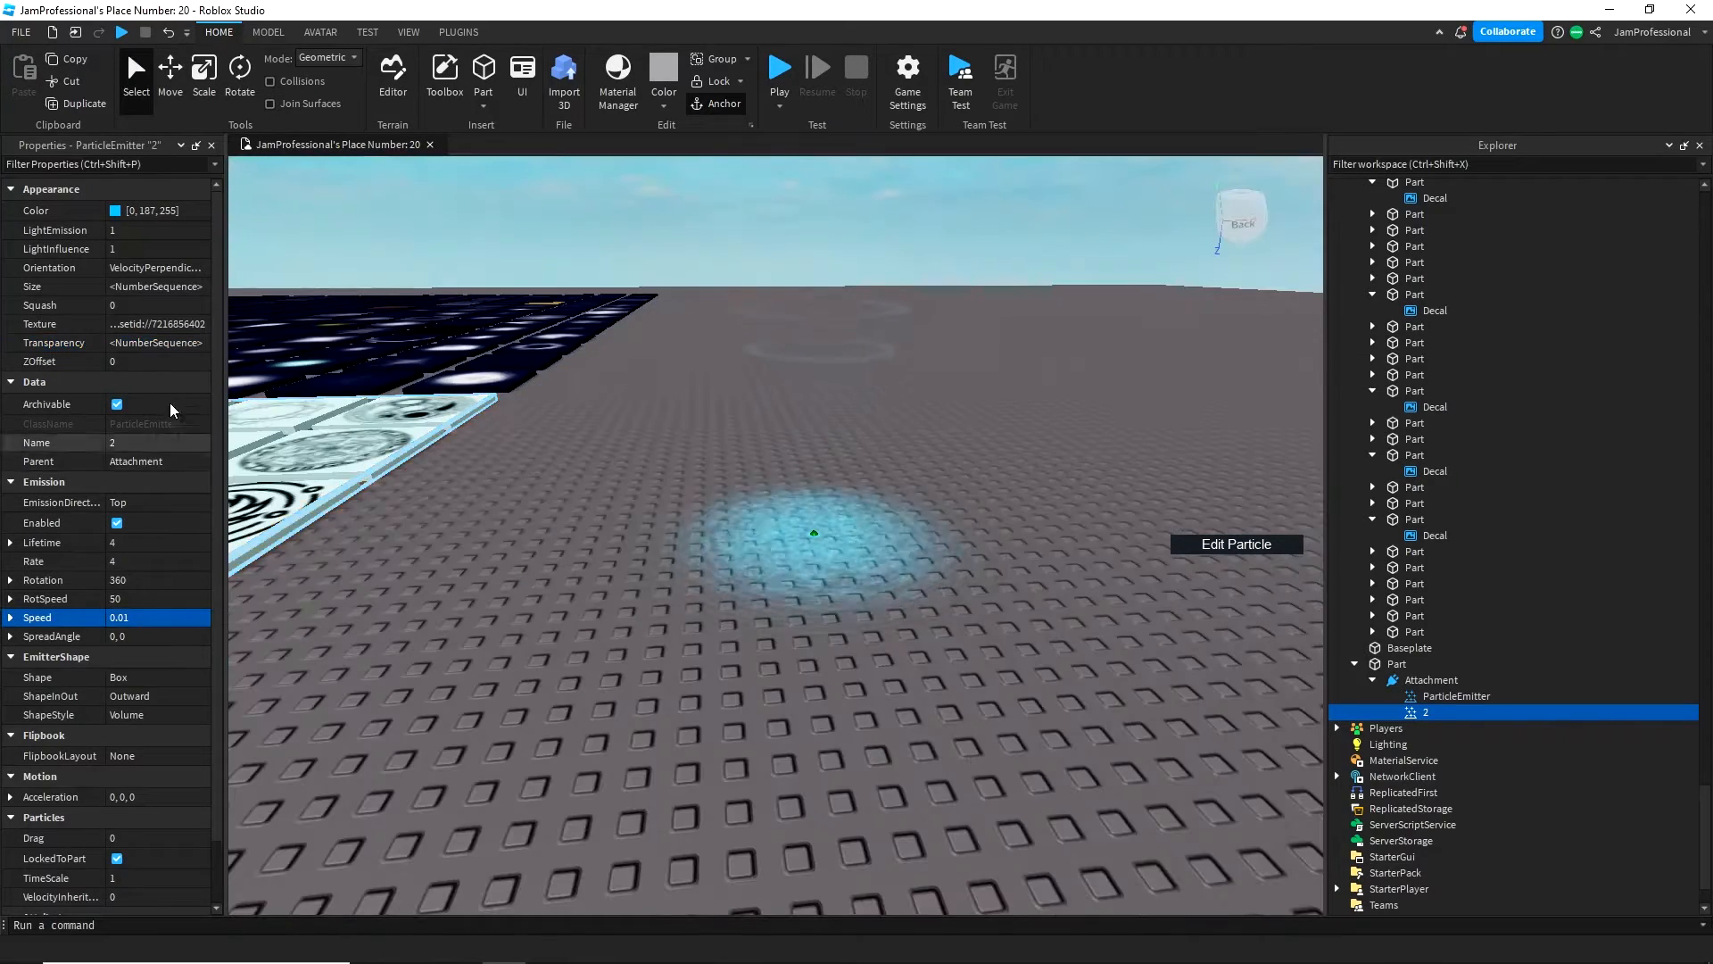
- Try emitter 2 at a constant Size of 50 and at 20
click(178, 287)
text(50)
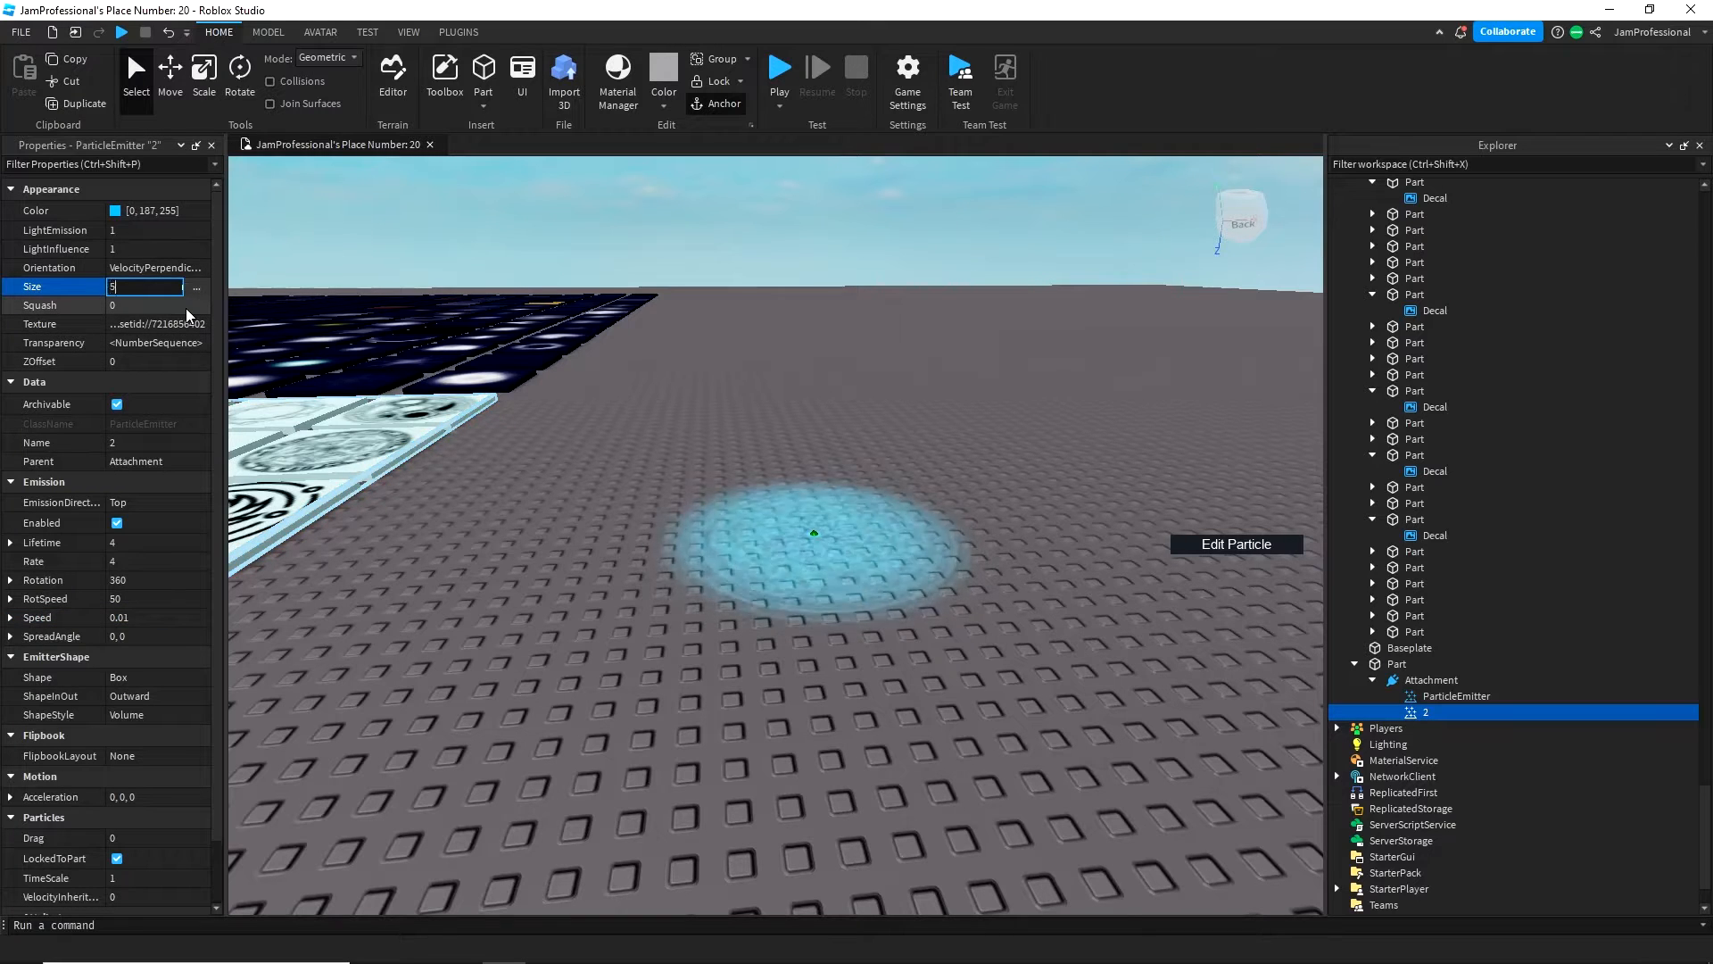
key(Return)
click(151, 286)
text(20)
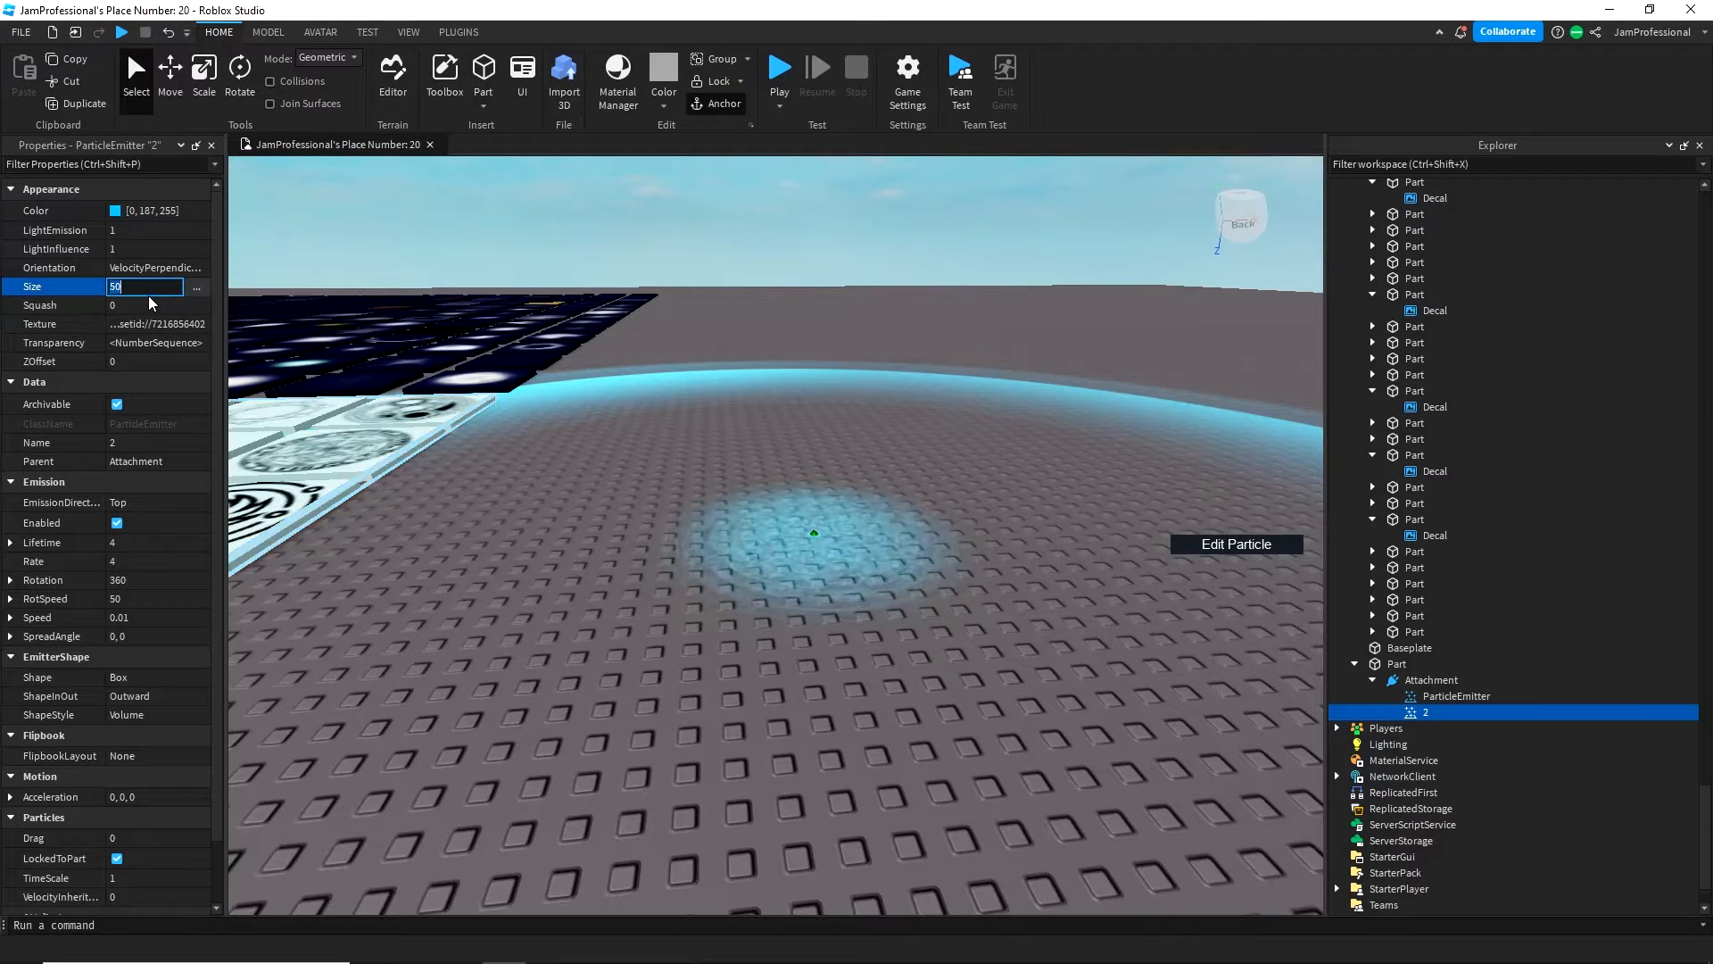
key(Return)
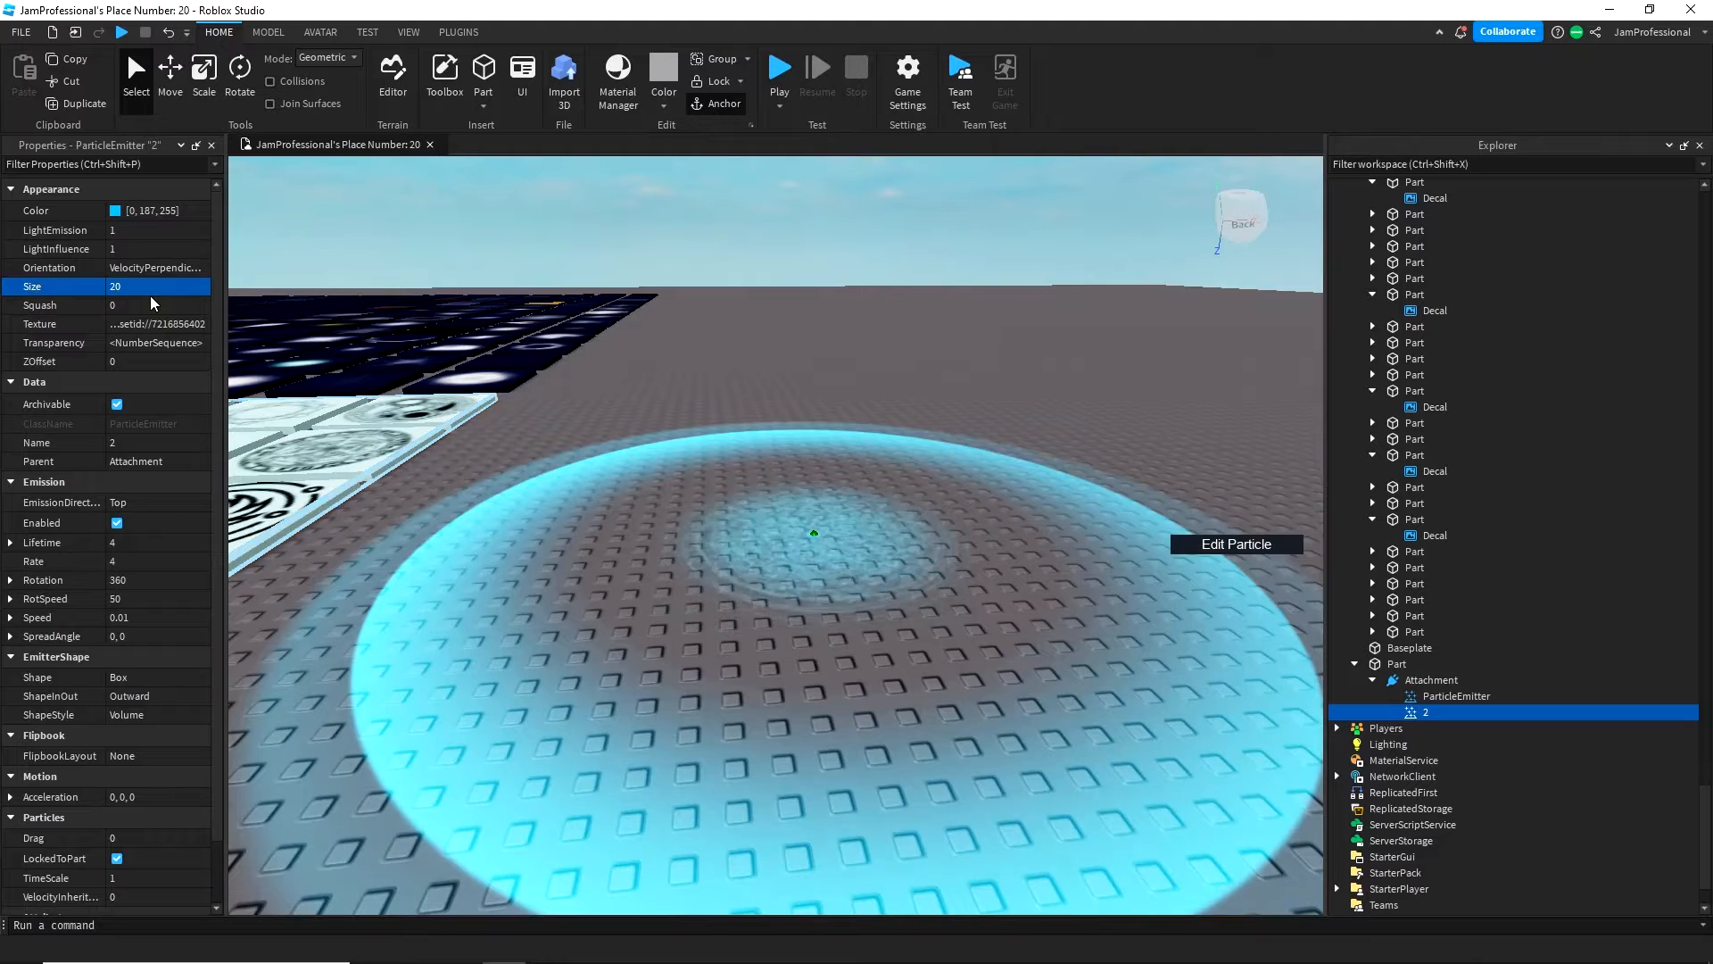
- Set emitter 2's Size to 10
click(150, 293)
key(BackSpace)
text(10)
key(Return)
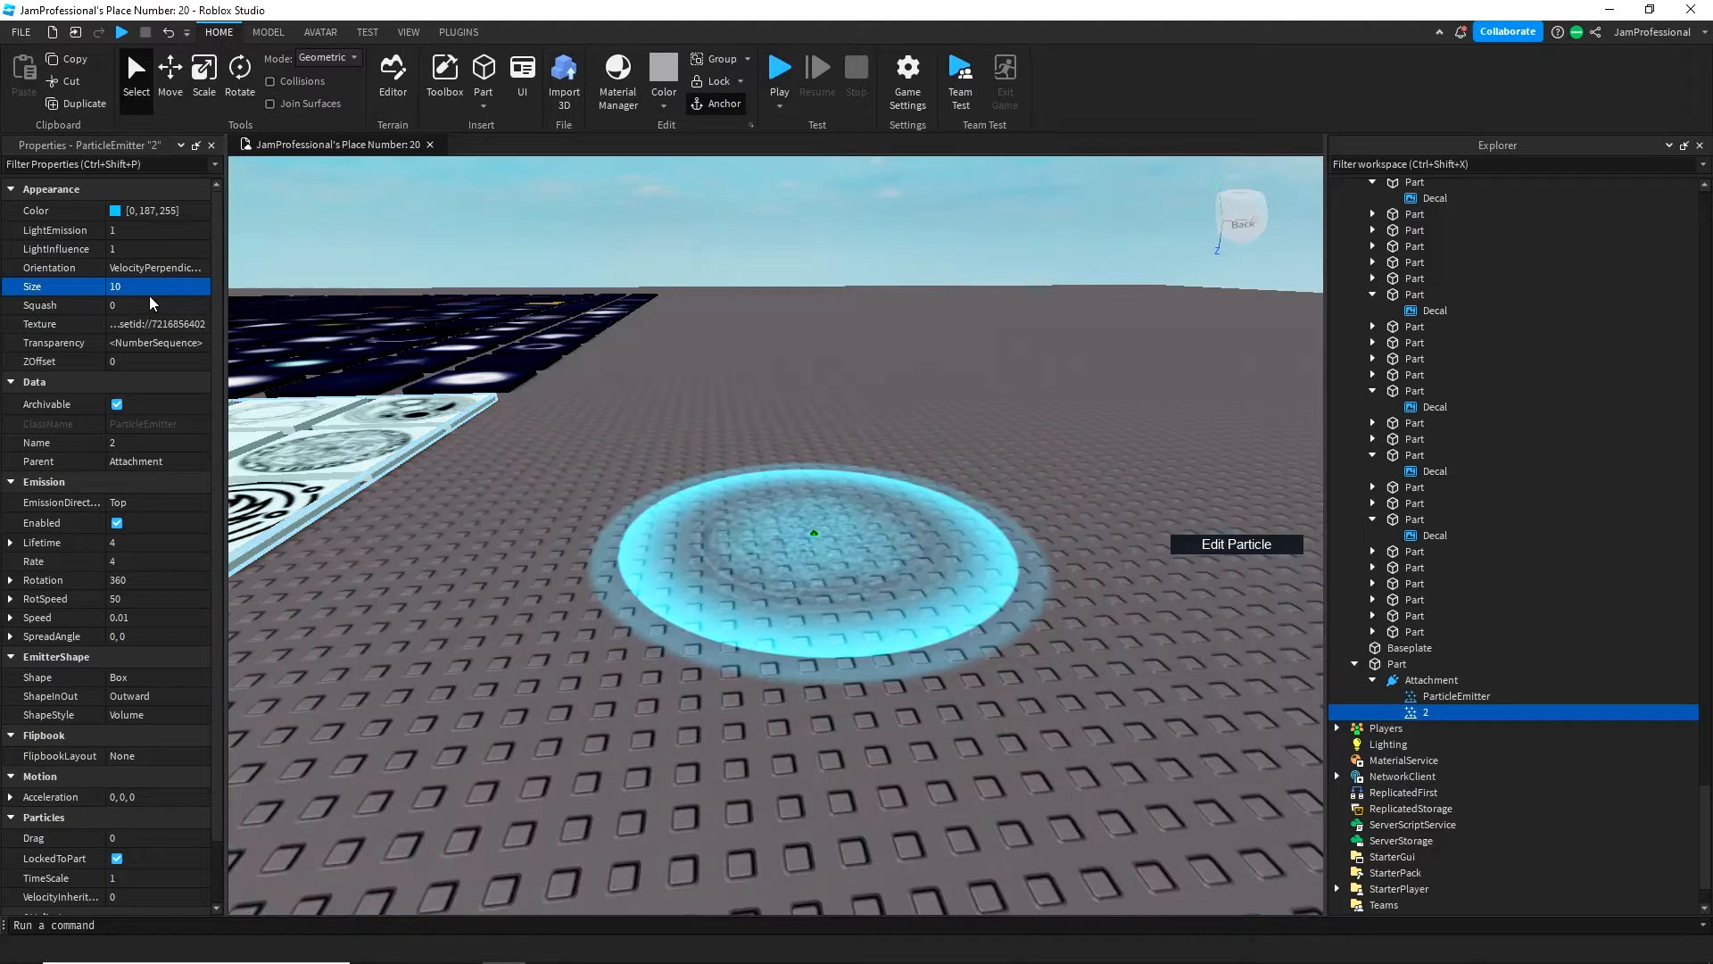
- Lower the starting keypoint of emitter 2's Size curve to about 4.69
click(151, 293)
click(203, 288)
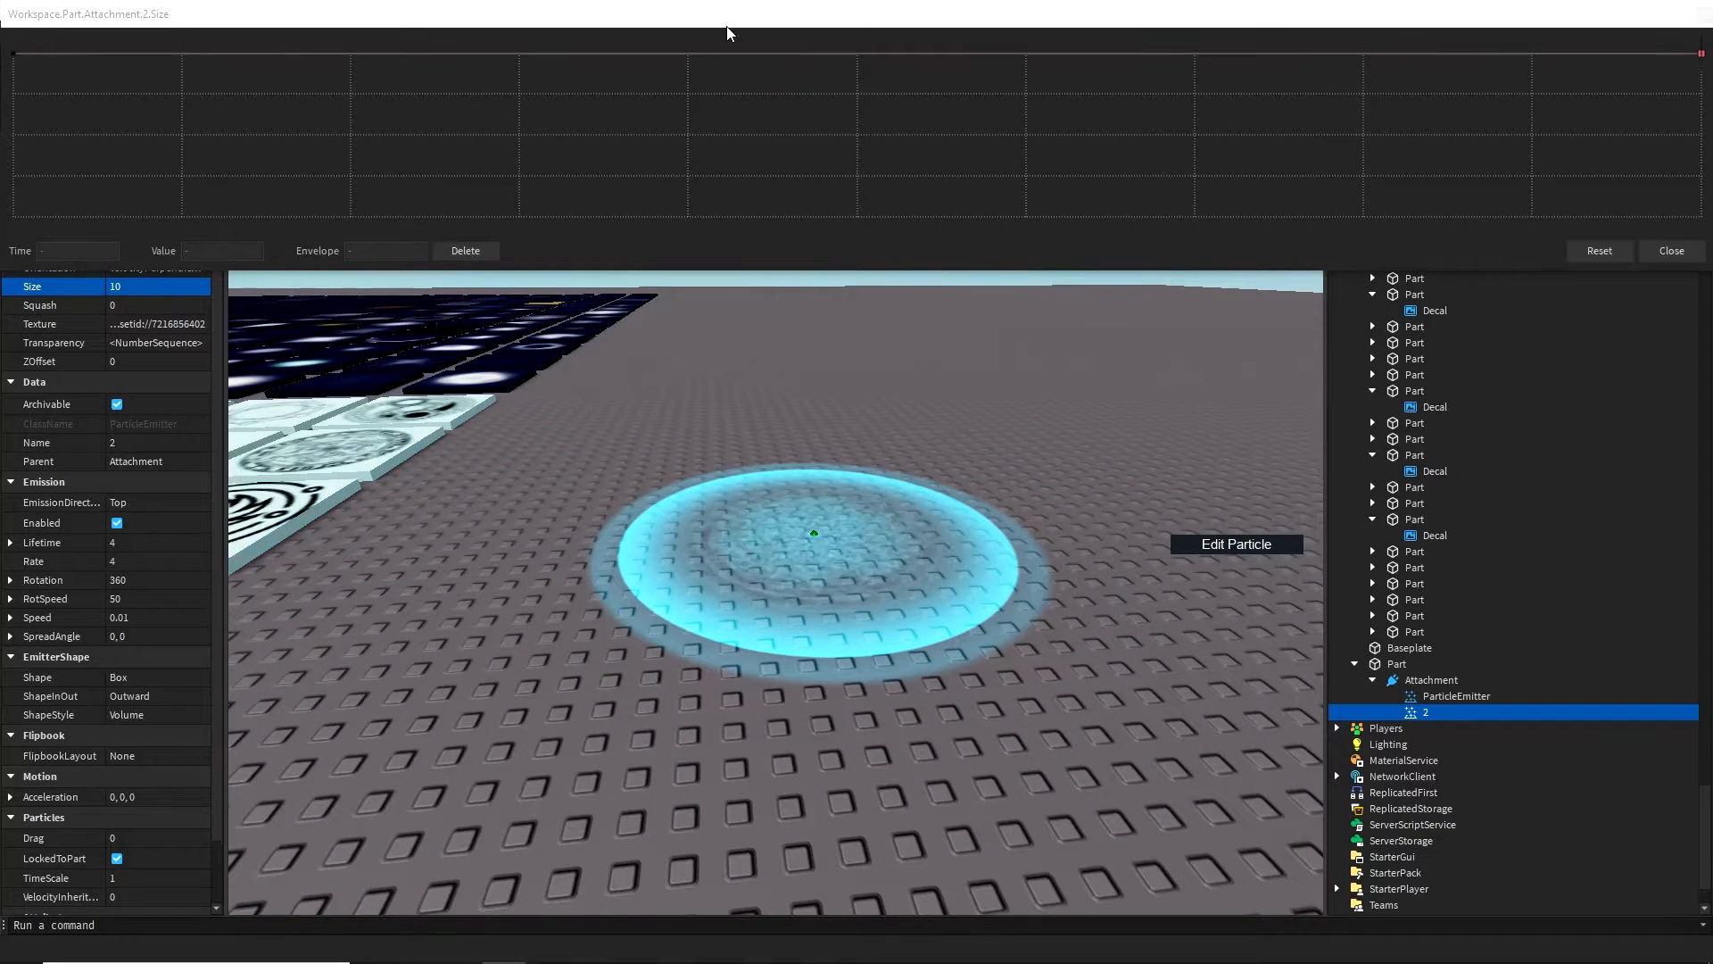
drag(772, 34, 560, 279)
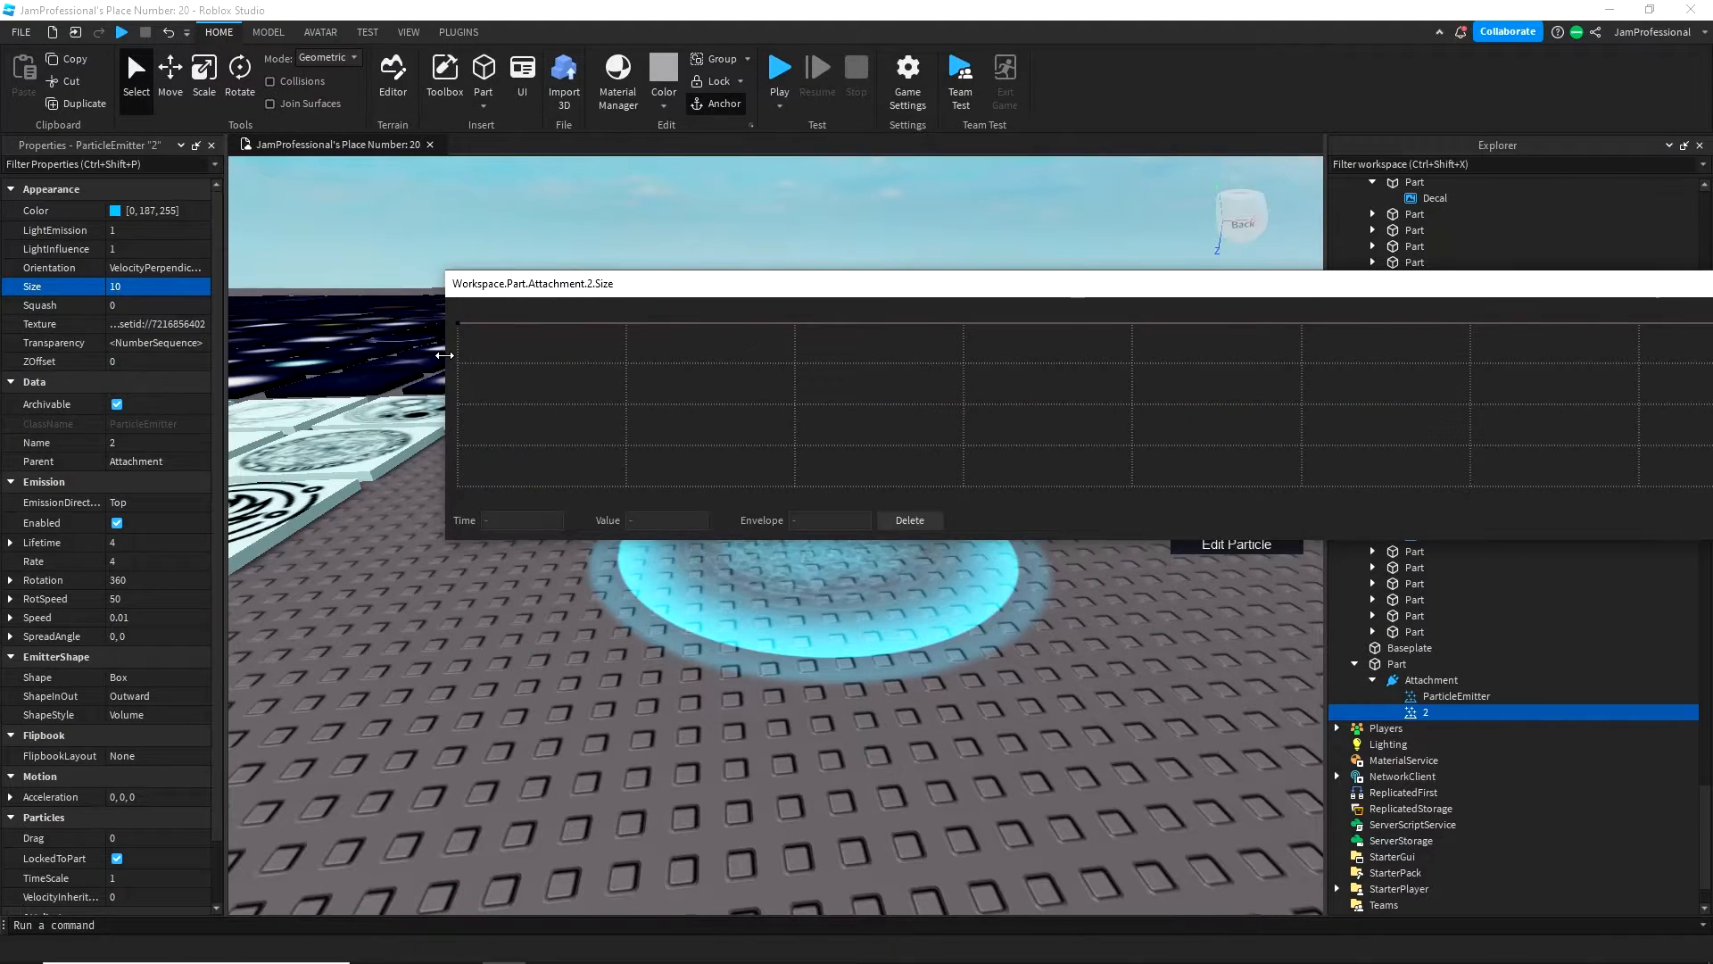
drag(443, 355, 852, 344)
drag(999, 287, 486, 260)
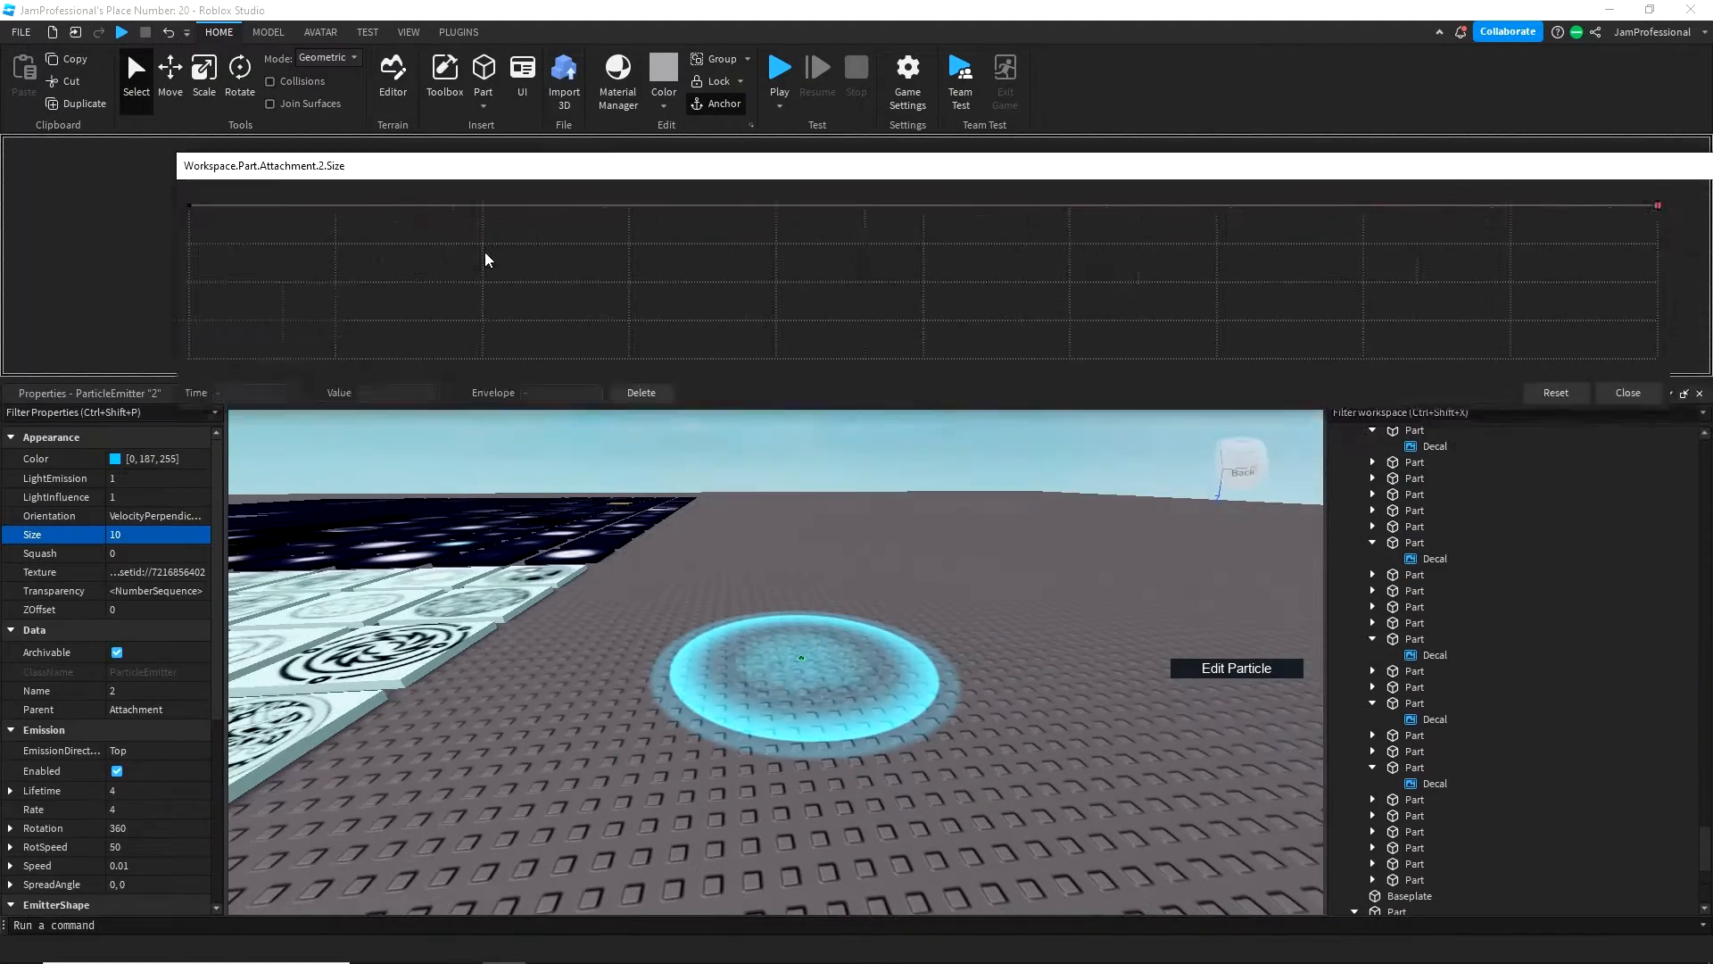
click(12, 181)
drag(18, 190, 21, 258)
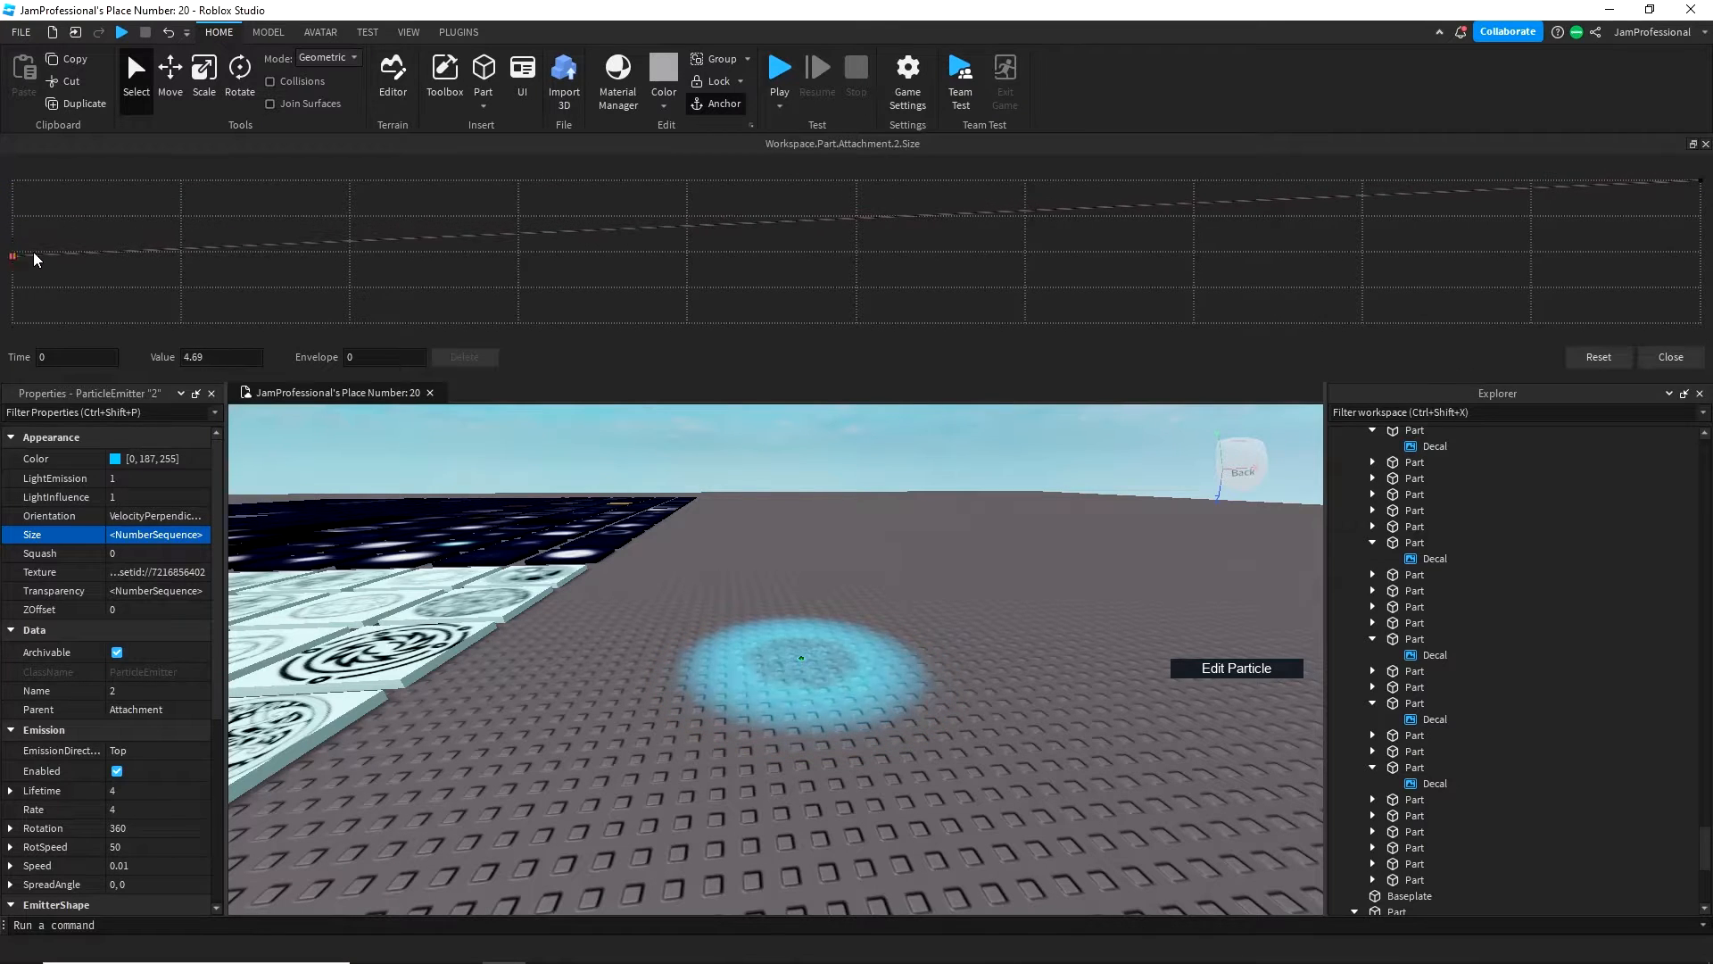
- Add alternating high and low keypoints along emitter 2's Size curve, including one at about time 0.89 and value 8.25
click(182, 219)
click(289, 259)
click(418, 207)
click(529, 259)
click(613, 232)
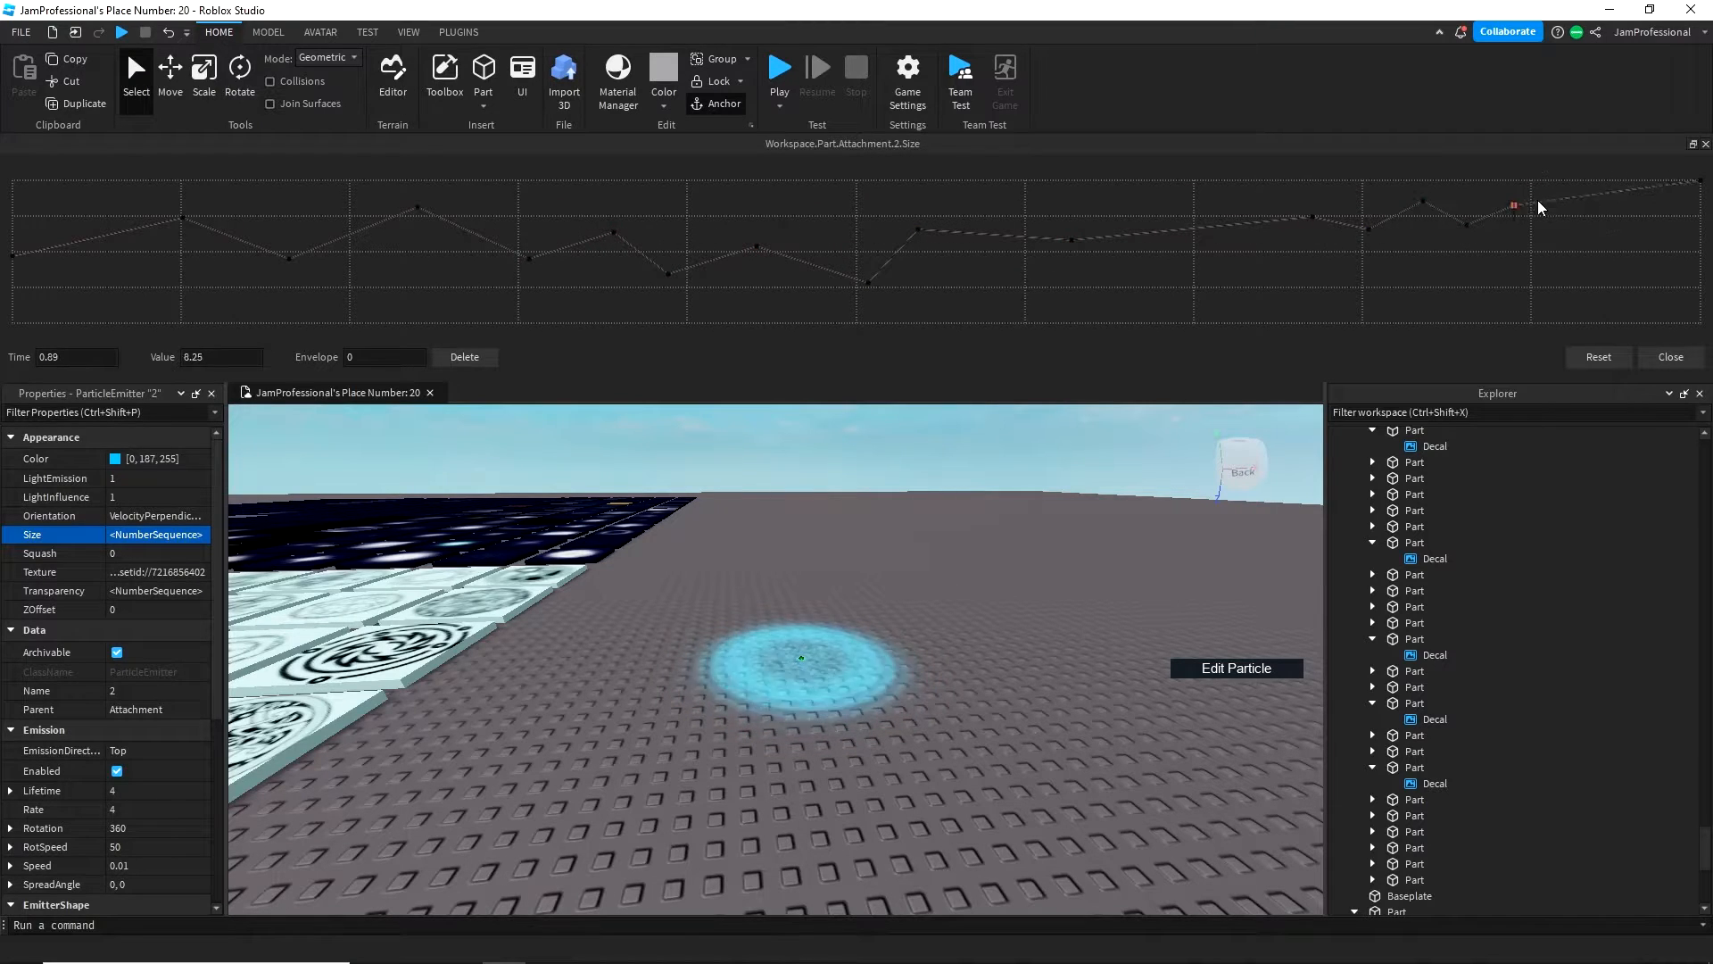
click(1670, 356)
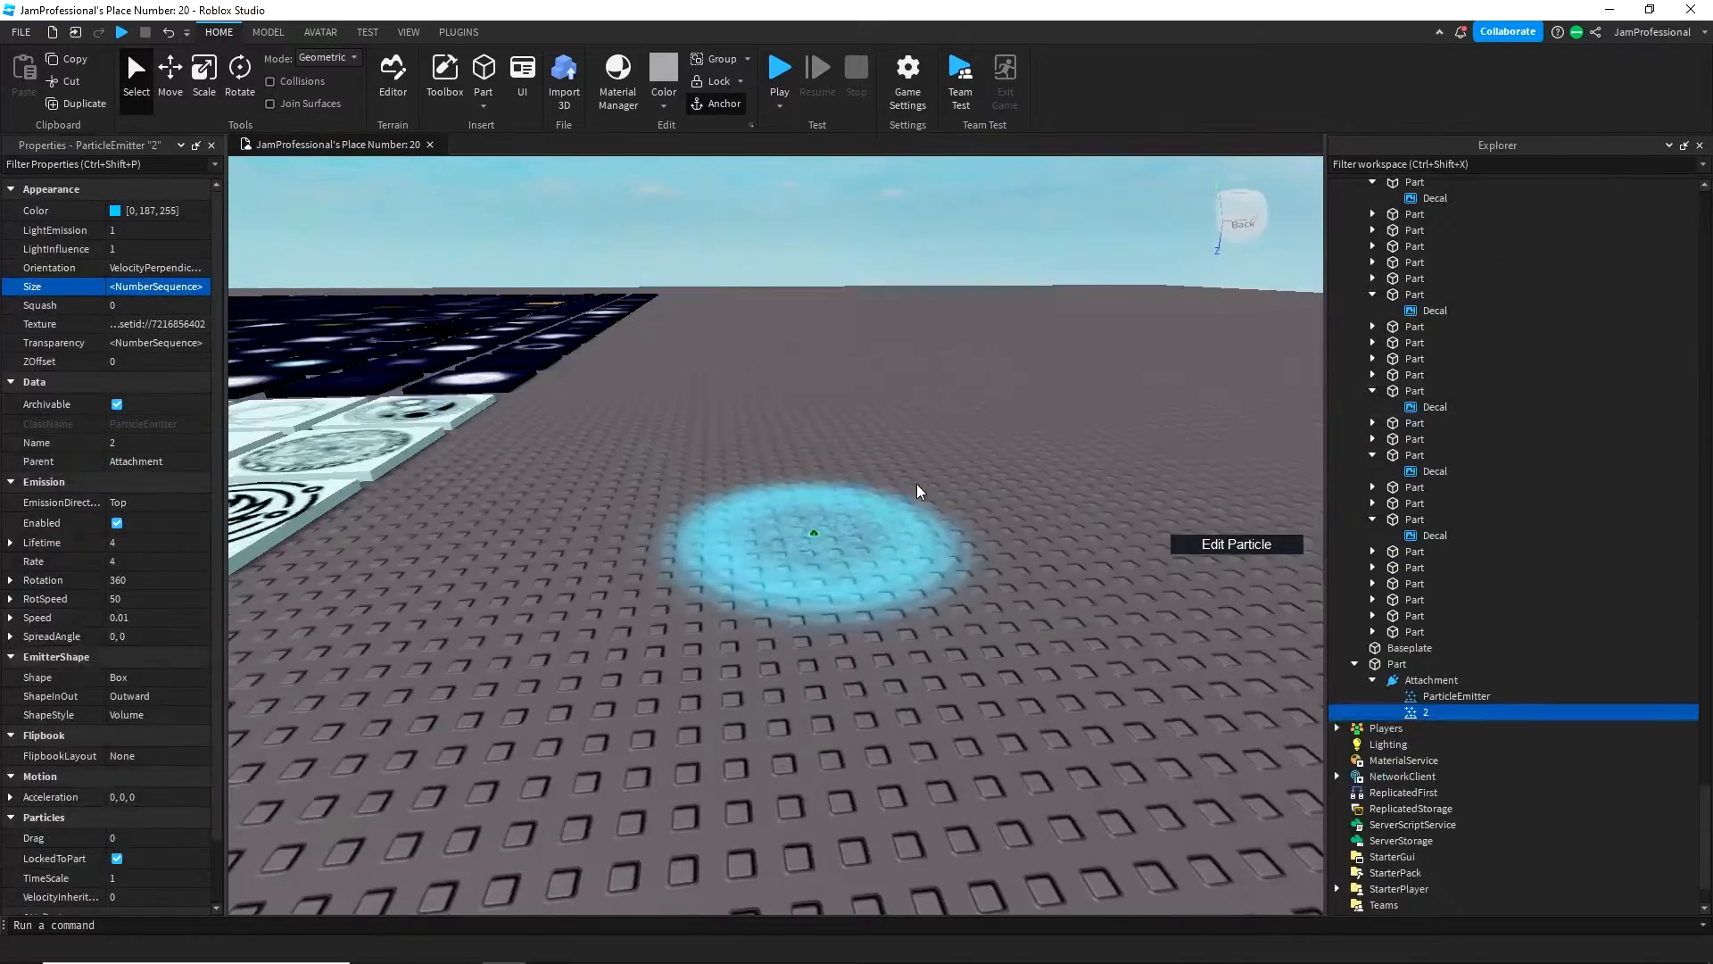
- Set emitter 2's Rotation and RotSpeed to 0
scroll(922, 490, up, 4)
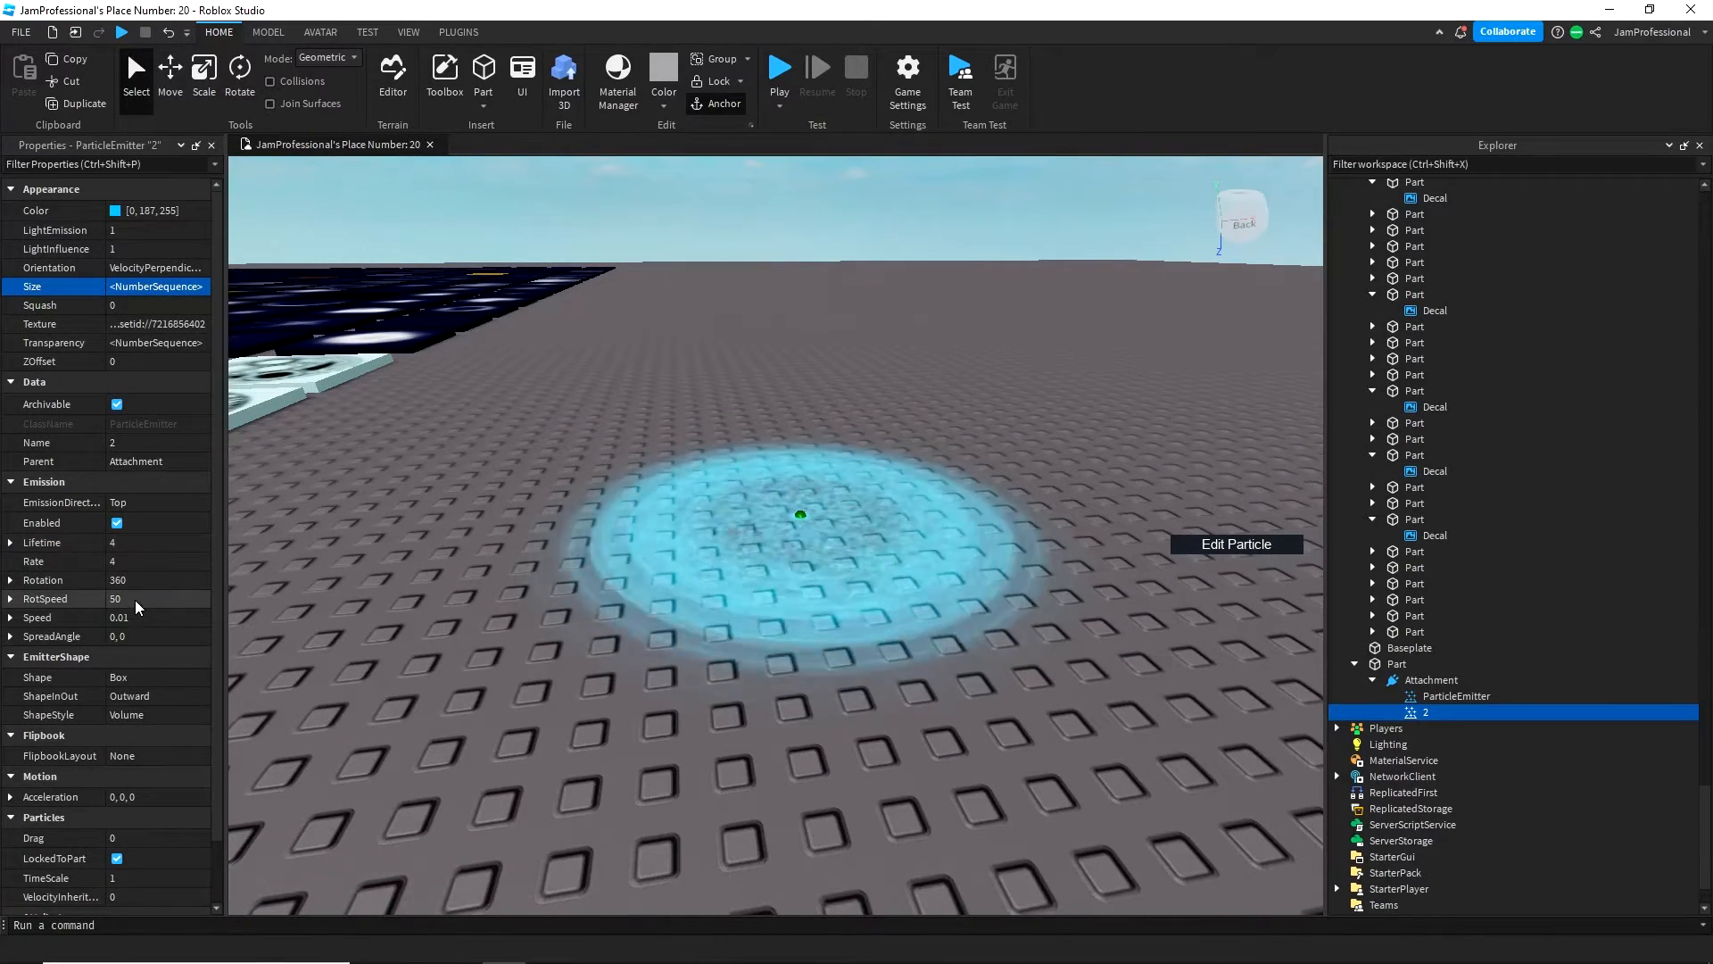
click(131, 582)
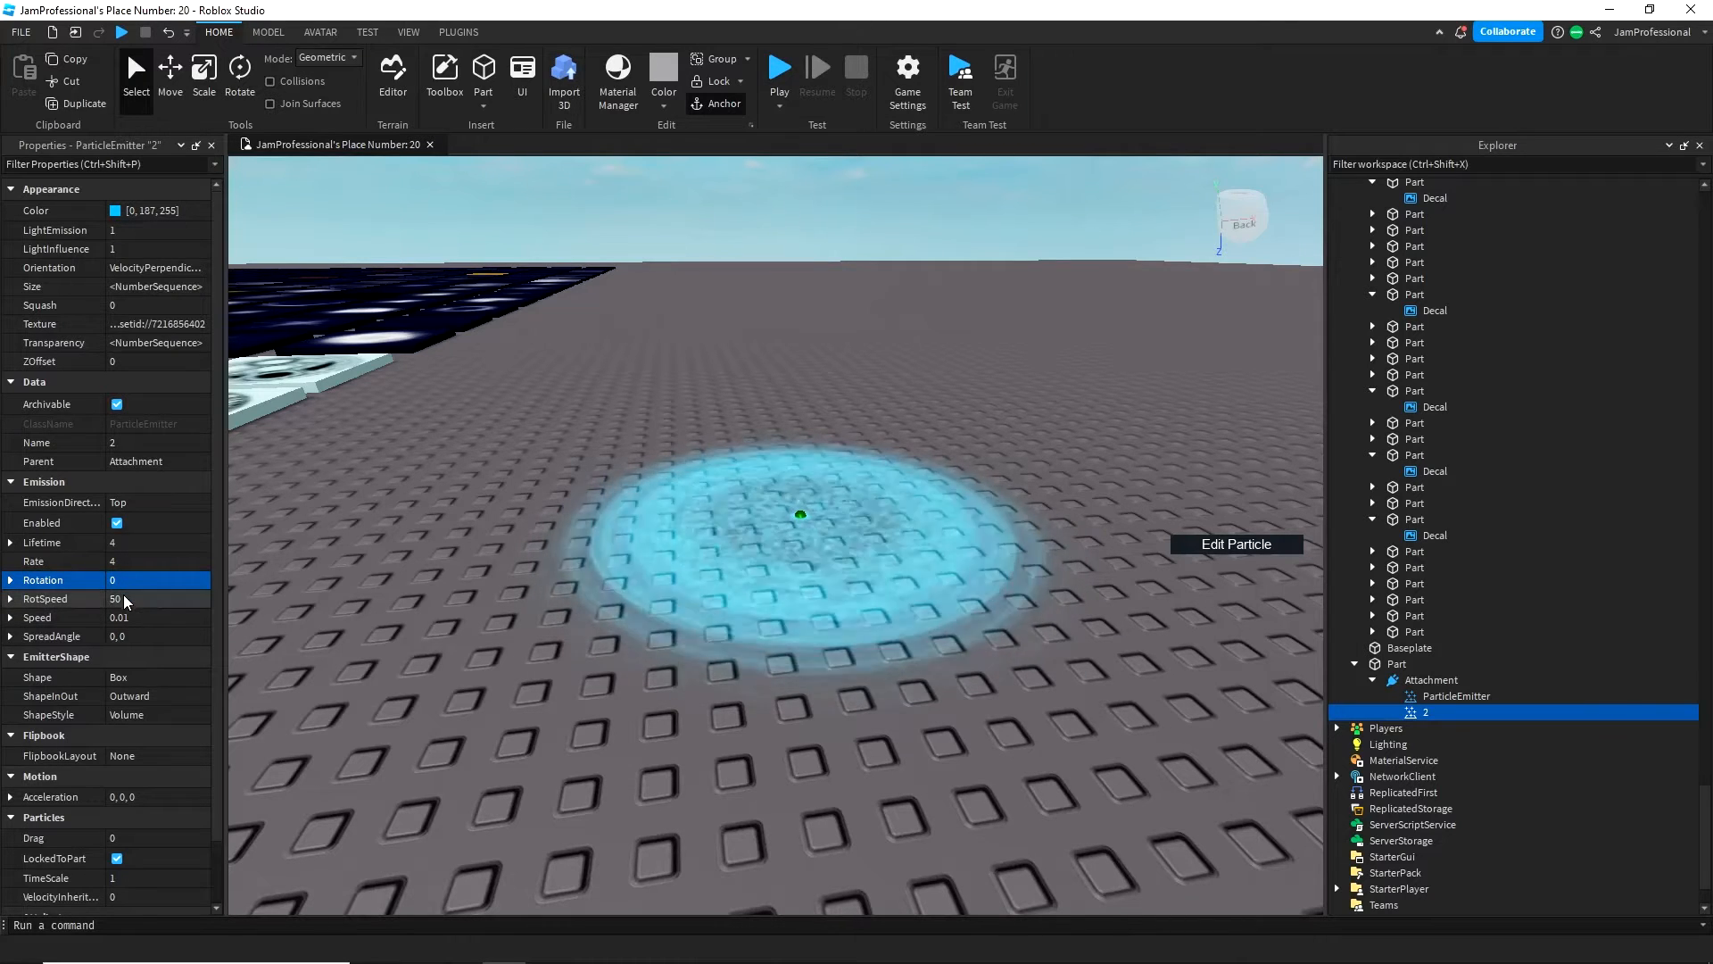
click(125, 600)
- Set emitter 2's Rate to 2 and its Lifetime to 10
click(125, 561)
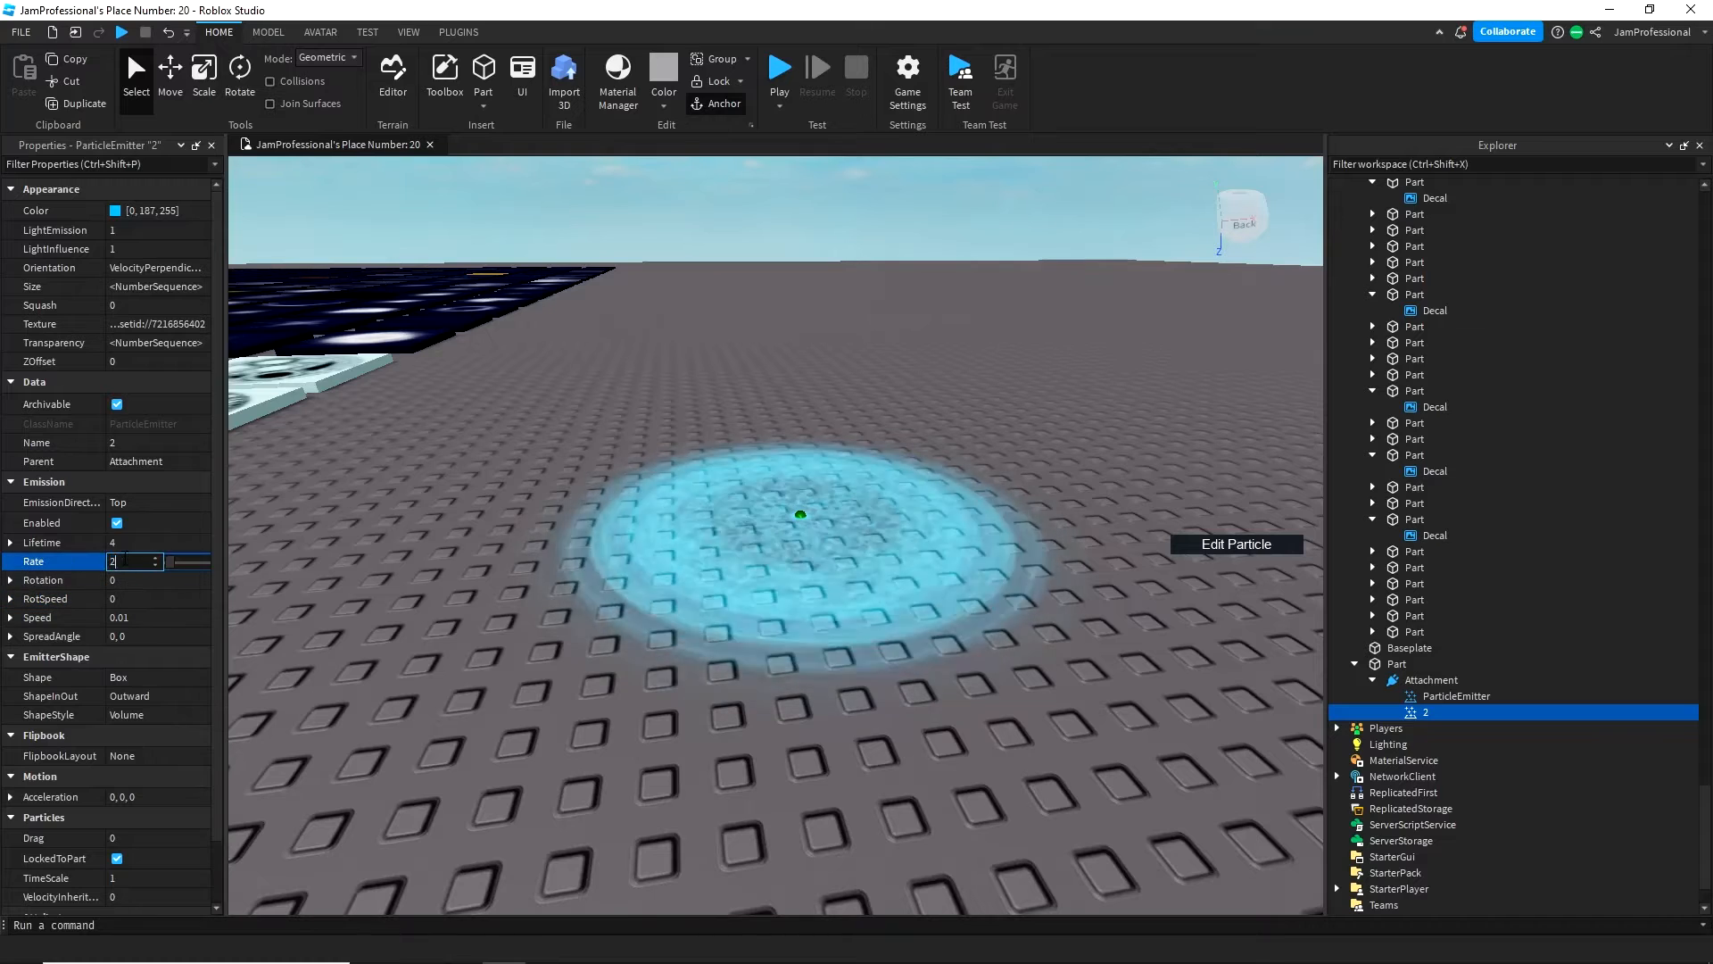
text(2)
click(128, 541)
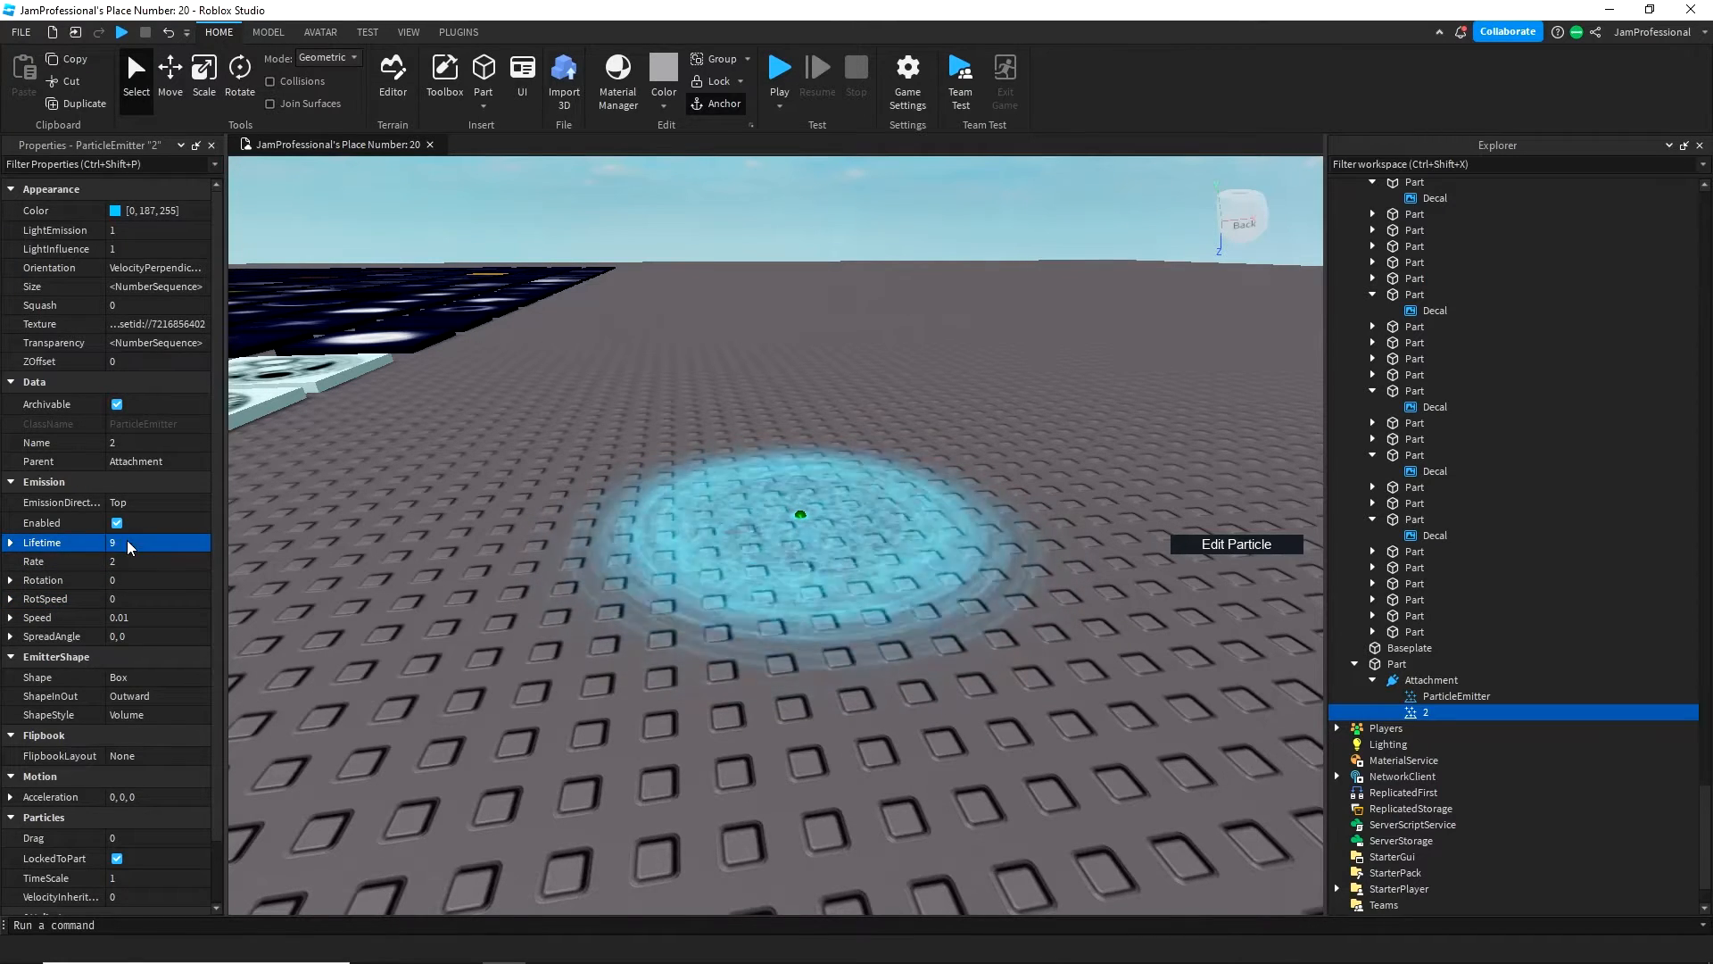
right_drag(702, 535, 702, 541)
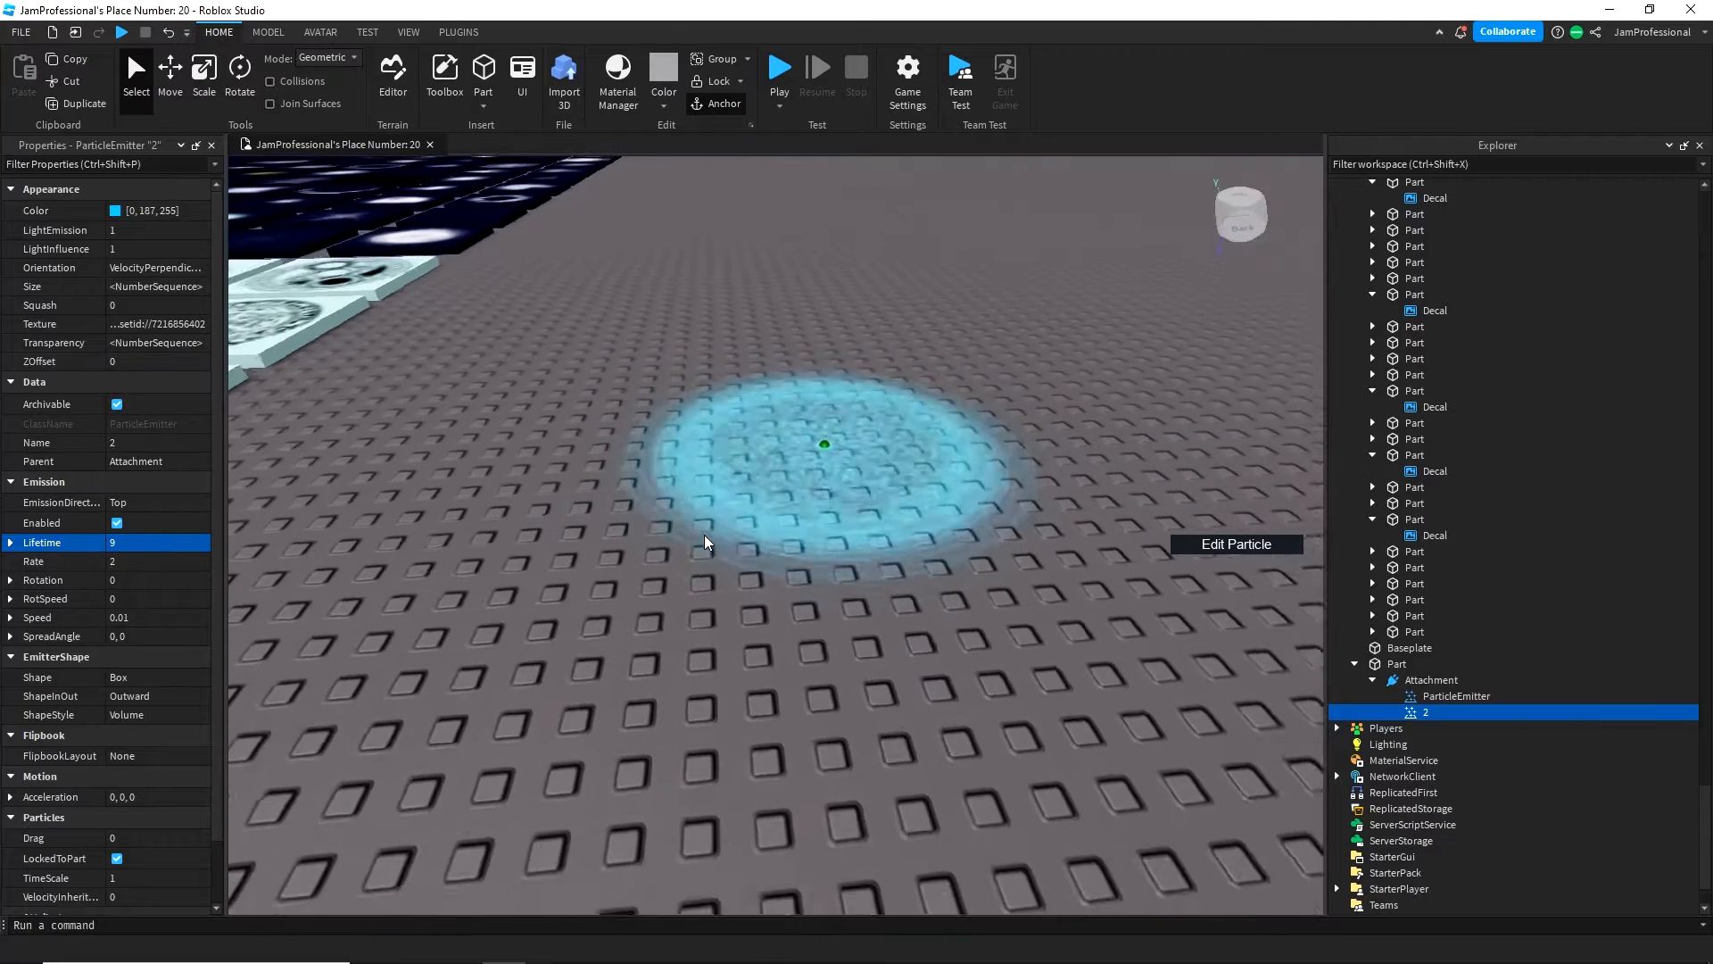
scroll(615, 551, down, 1)
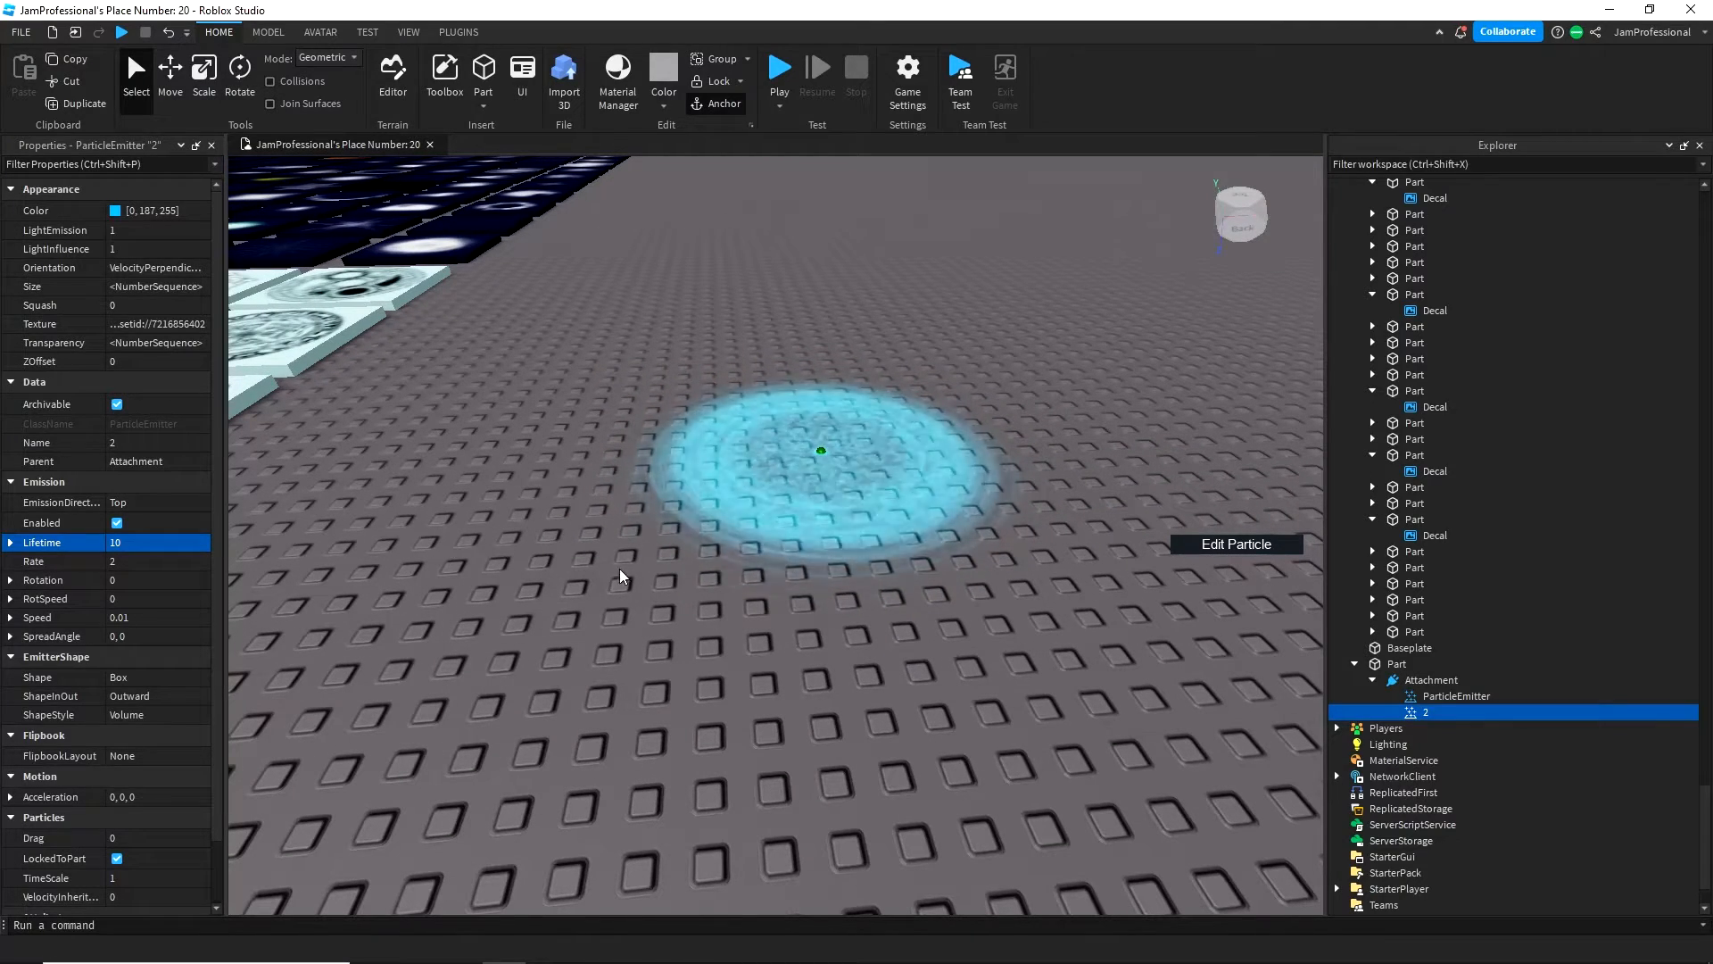
- Duplicate emitter 2 and set the copy's Color to dark blue (35, 52, 167)
right_click(1420, 712)
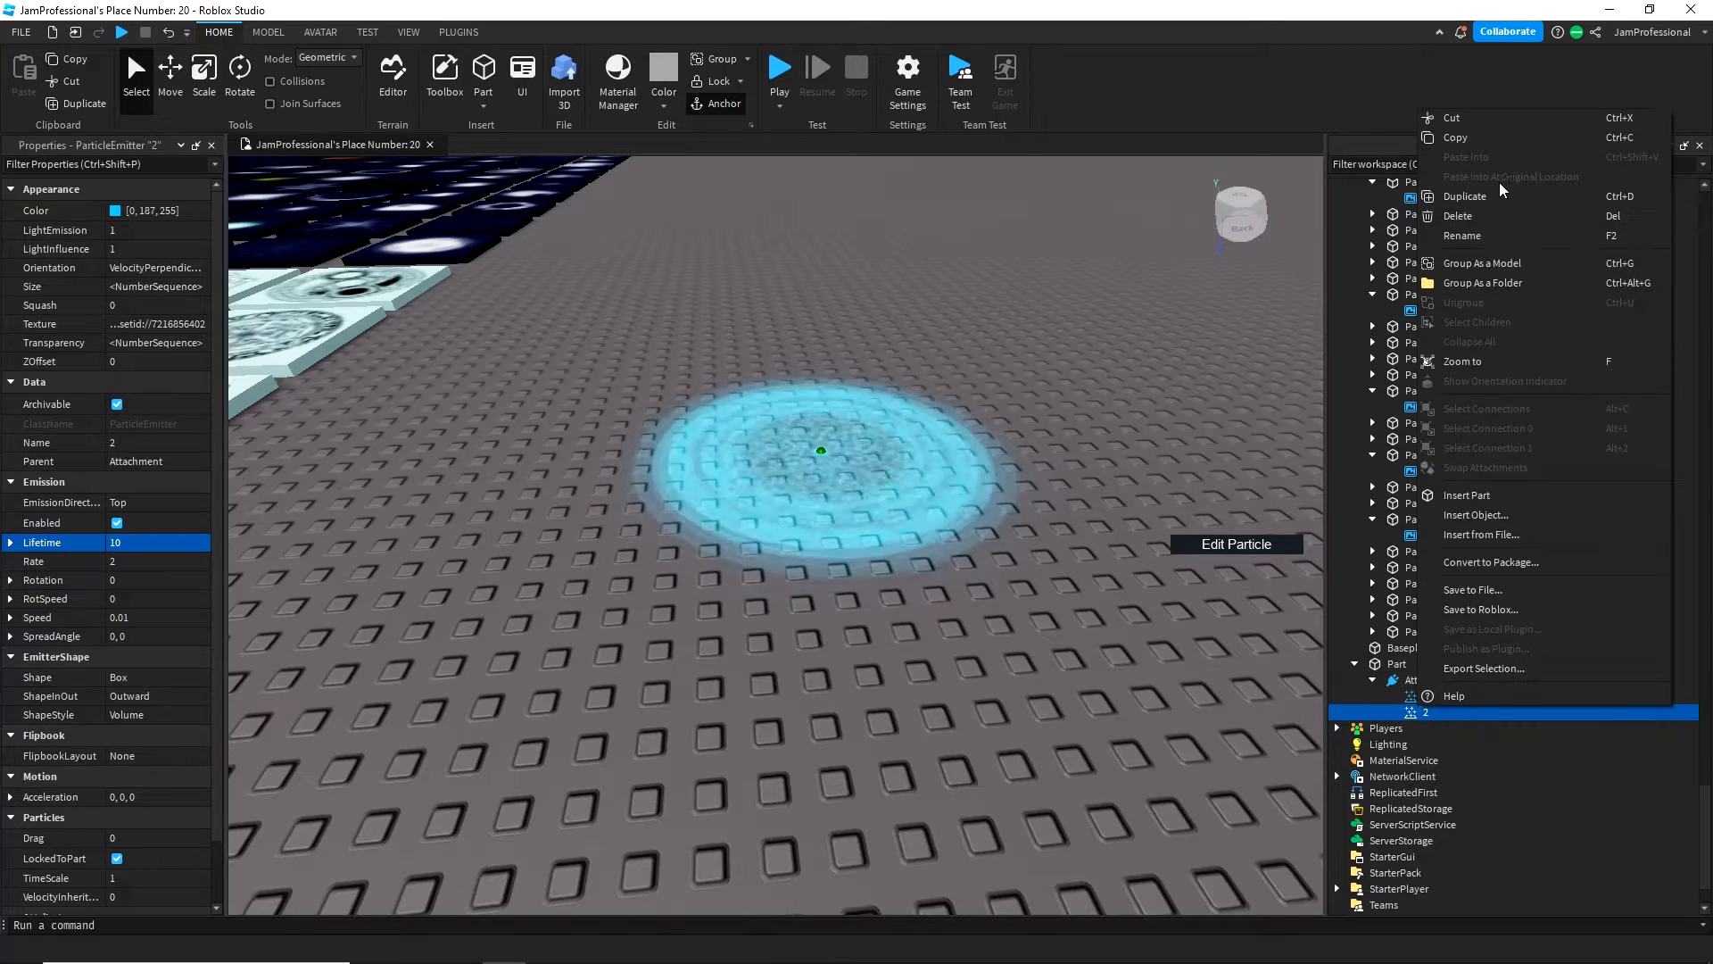
click(1465, 196)
click(152, 211)
click(196, 210)
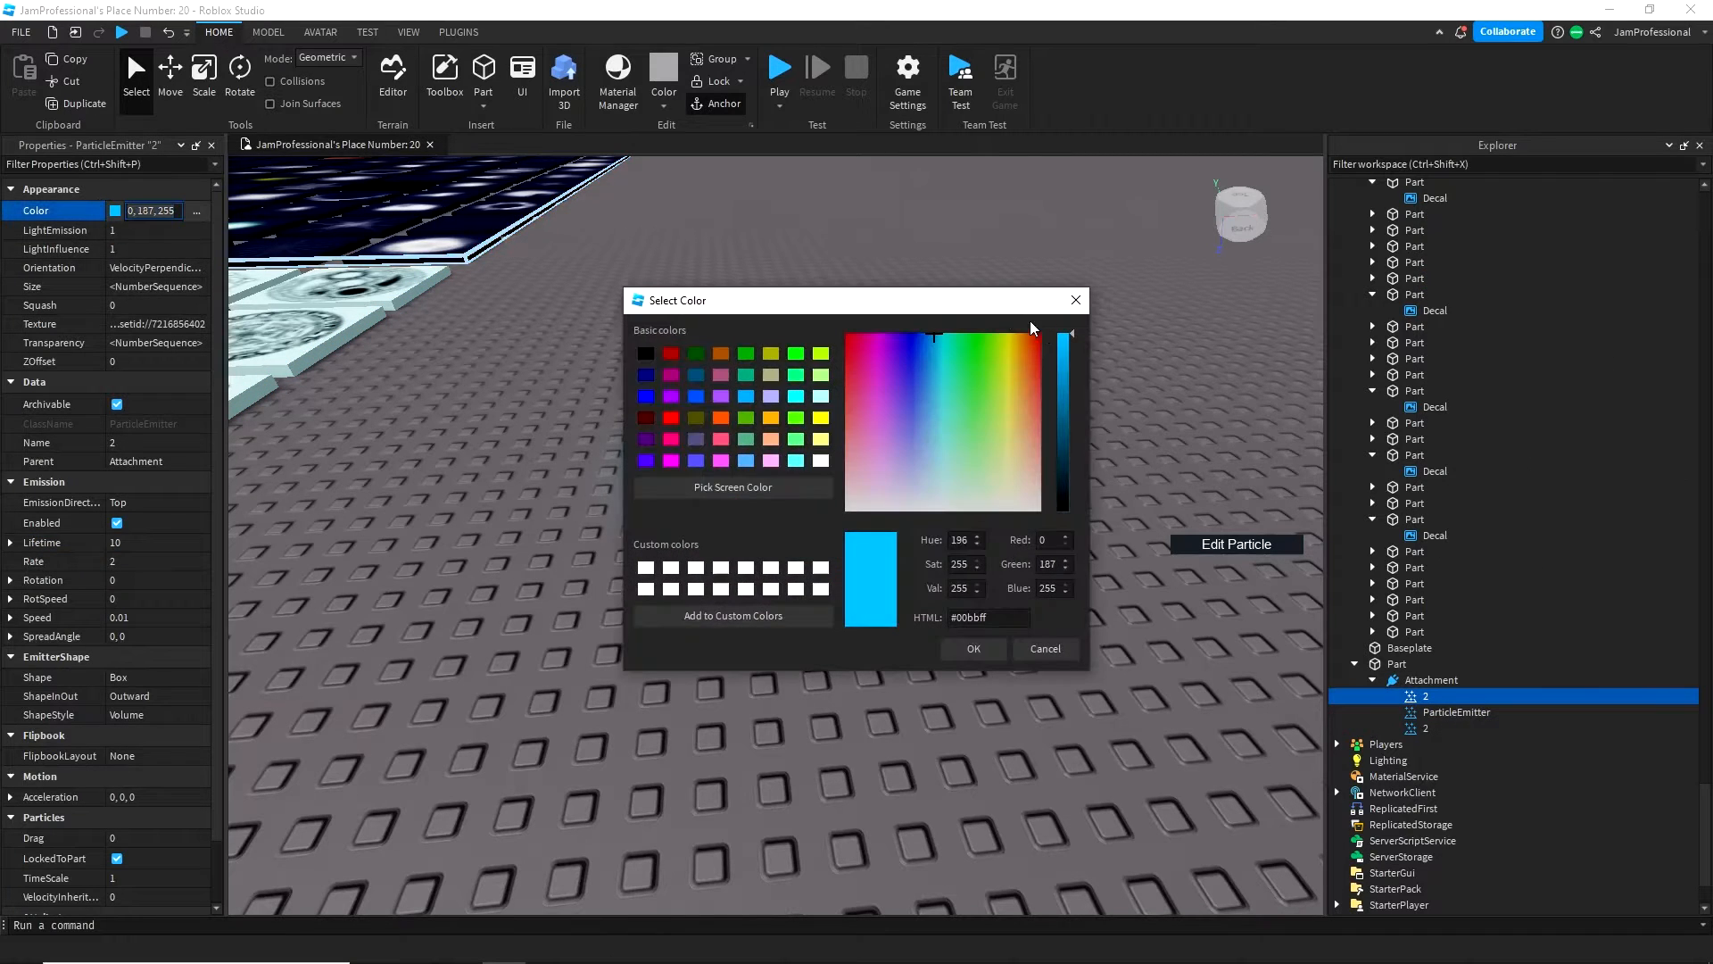
drag(932, 306, 528, 379)
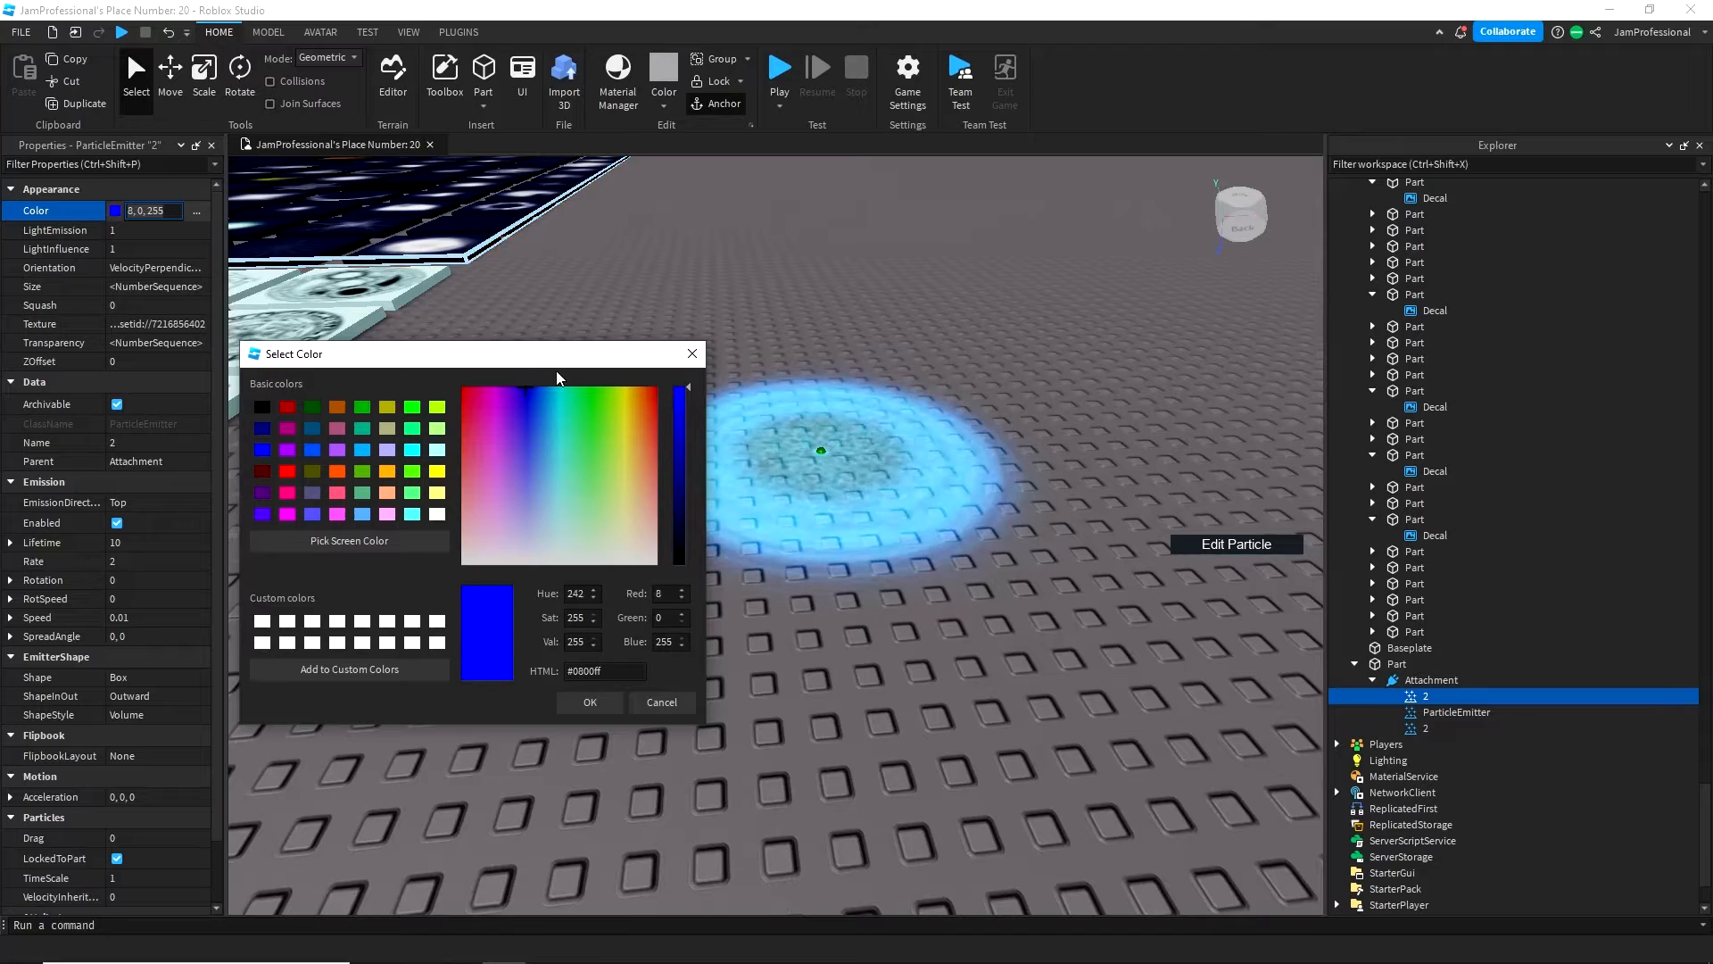
drag(681, 432, 680, 447)
mouse_move(527, 394)
mouse_down()
mouse_move(543, 398)
mouse_move(531, 422)
mouse_up()
click(590, 703)
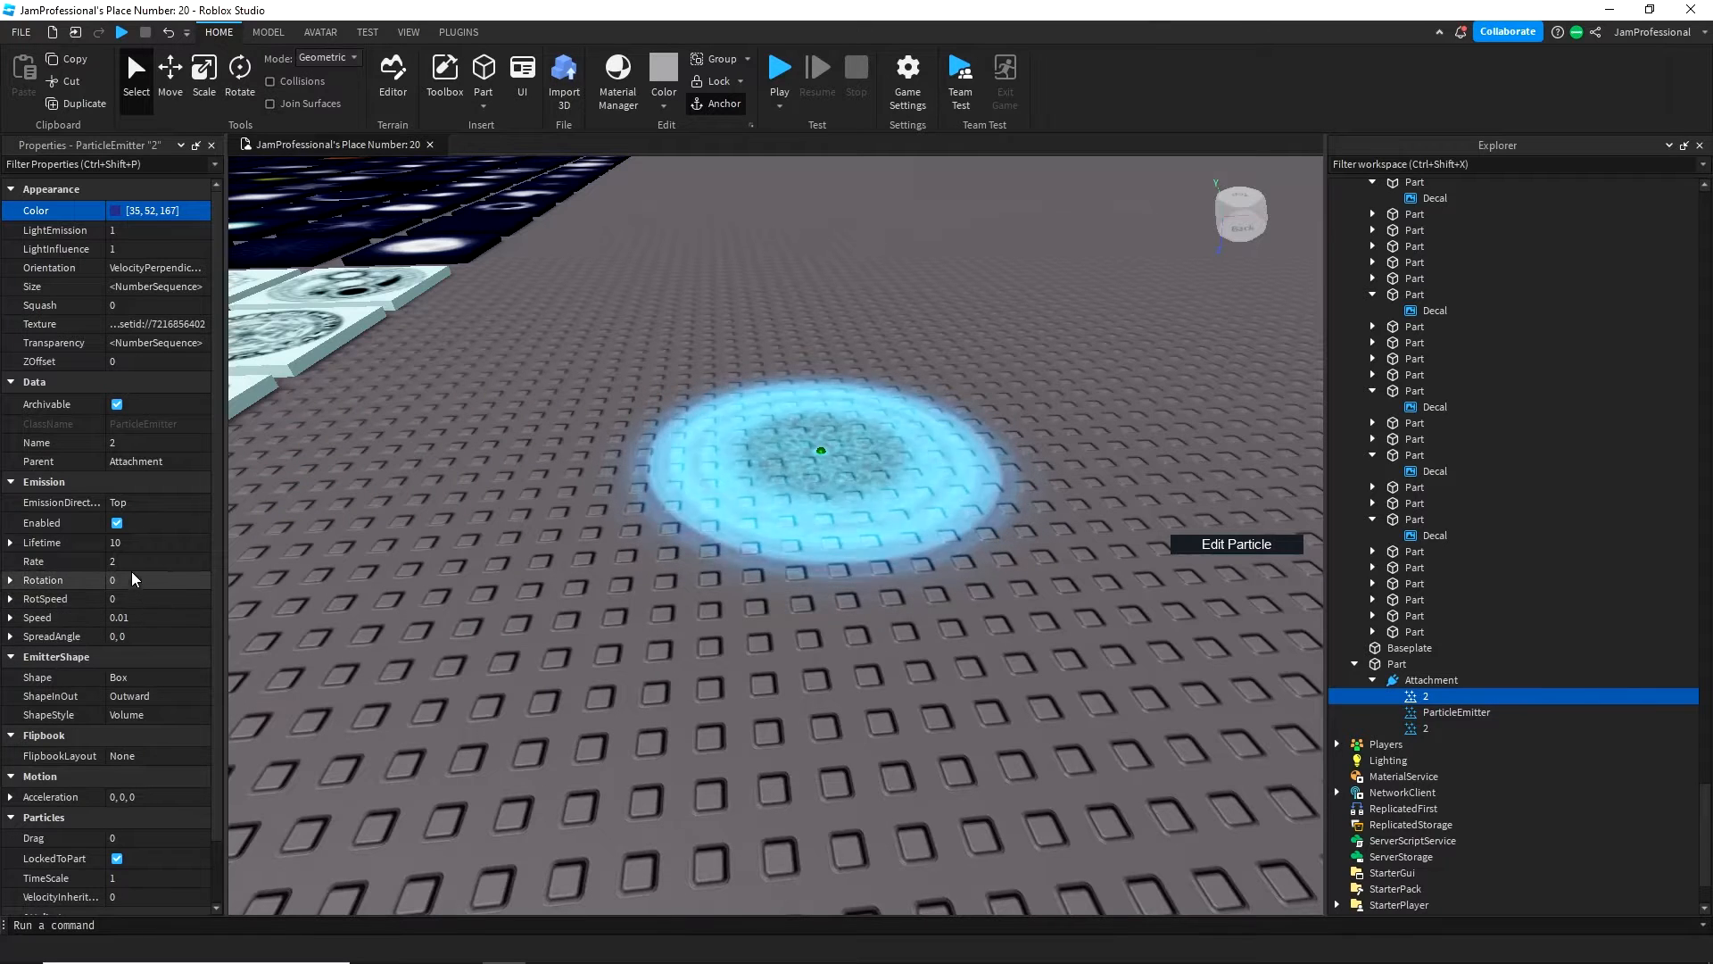
- Rename the dark blue duplicate emitter as 3
right_click(1403, 696)
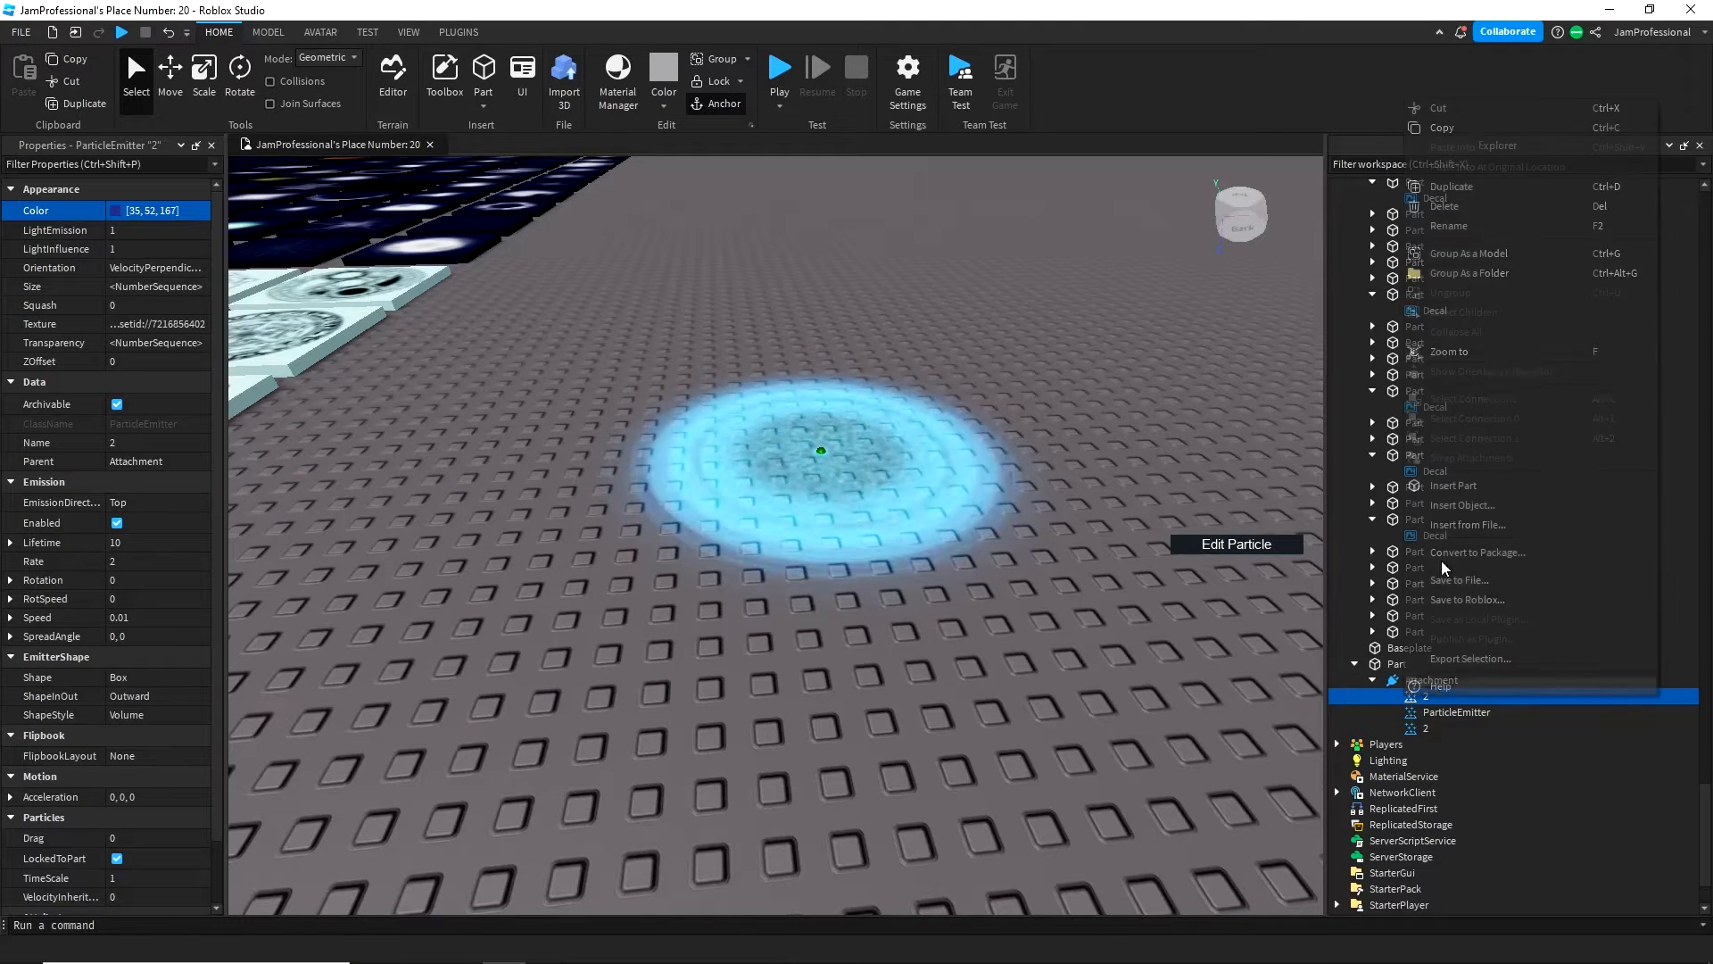
click(1462, 226)
text(3)
key(Return)
- Set emitter 3's Rate to 5
click(132, 542)
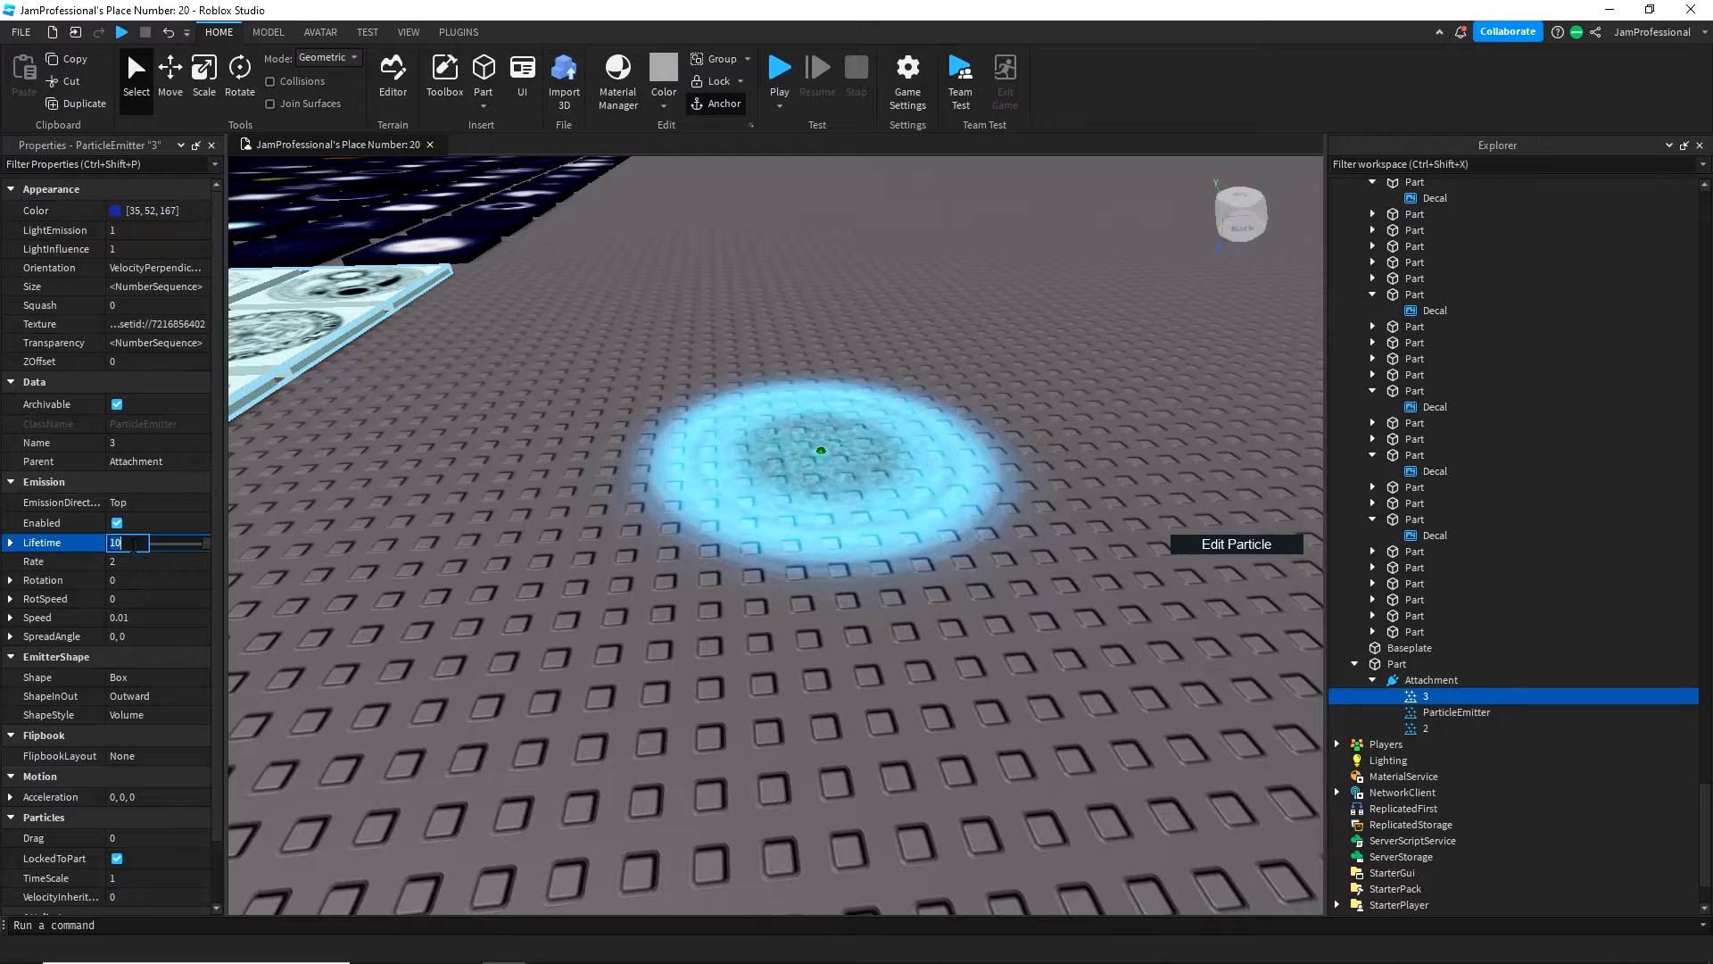
text(1)
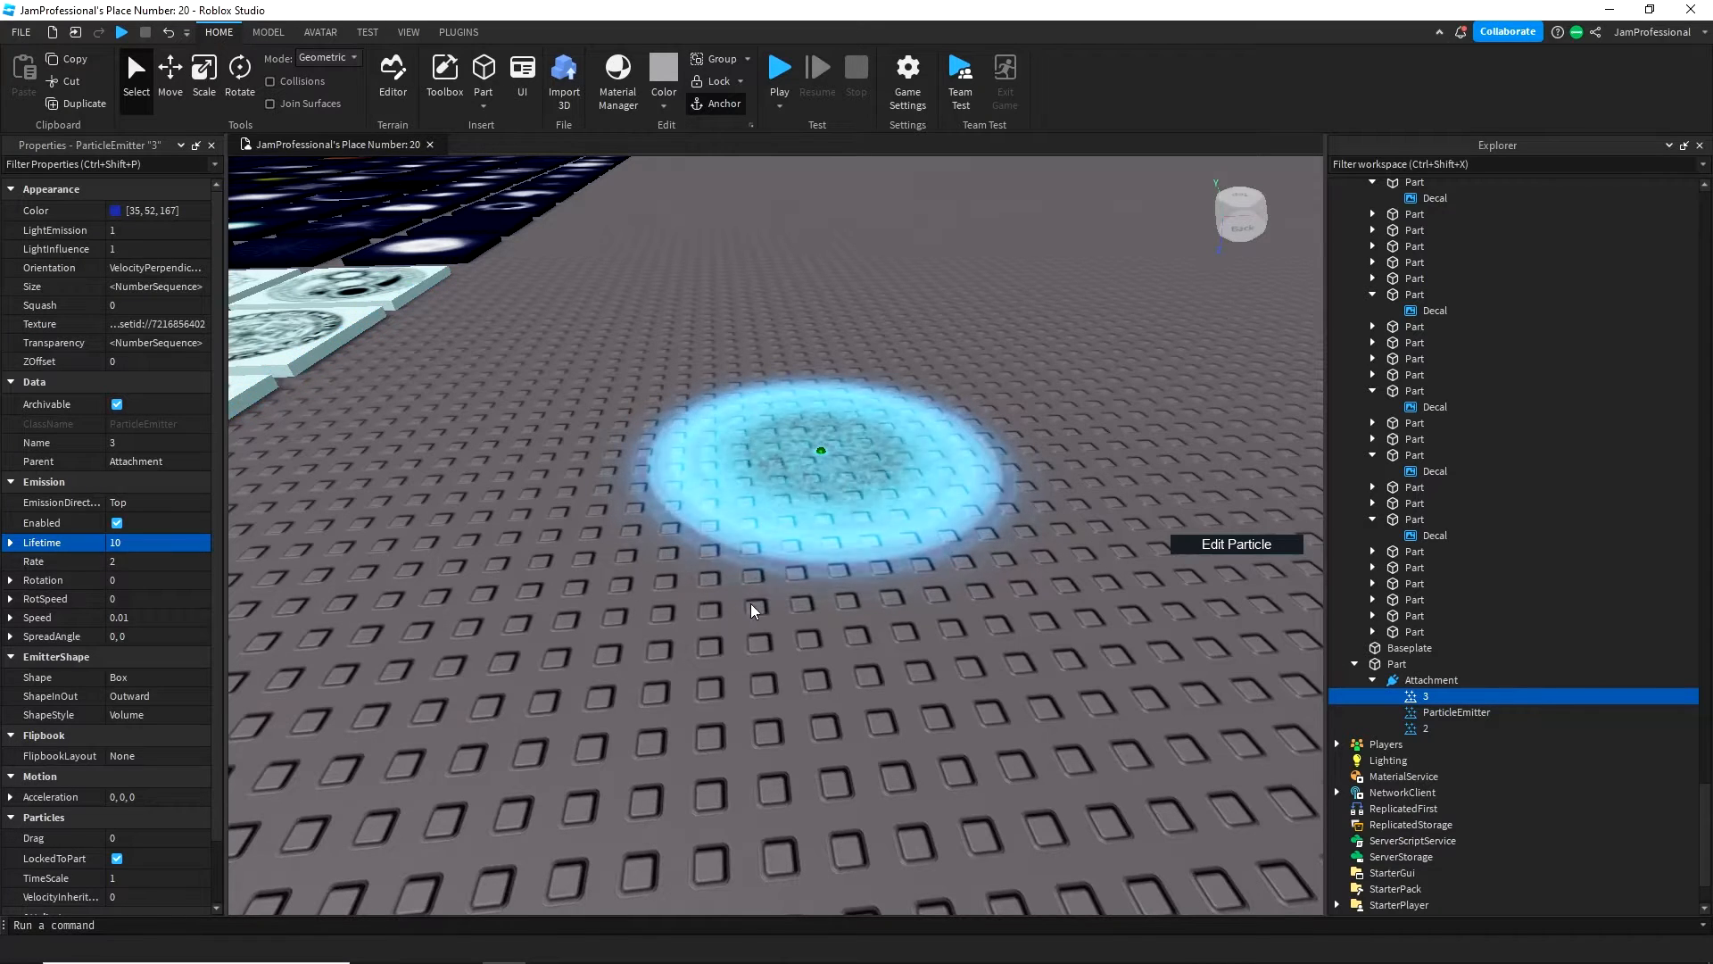
right_drag(650, 508, 239, 622)
key(w)
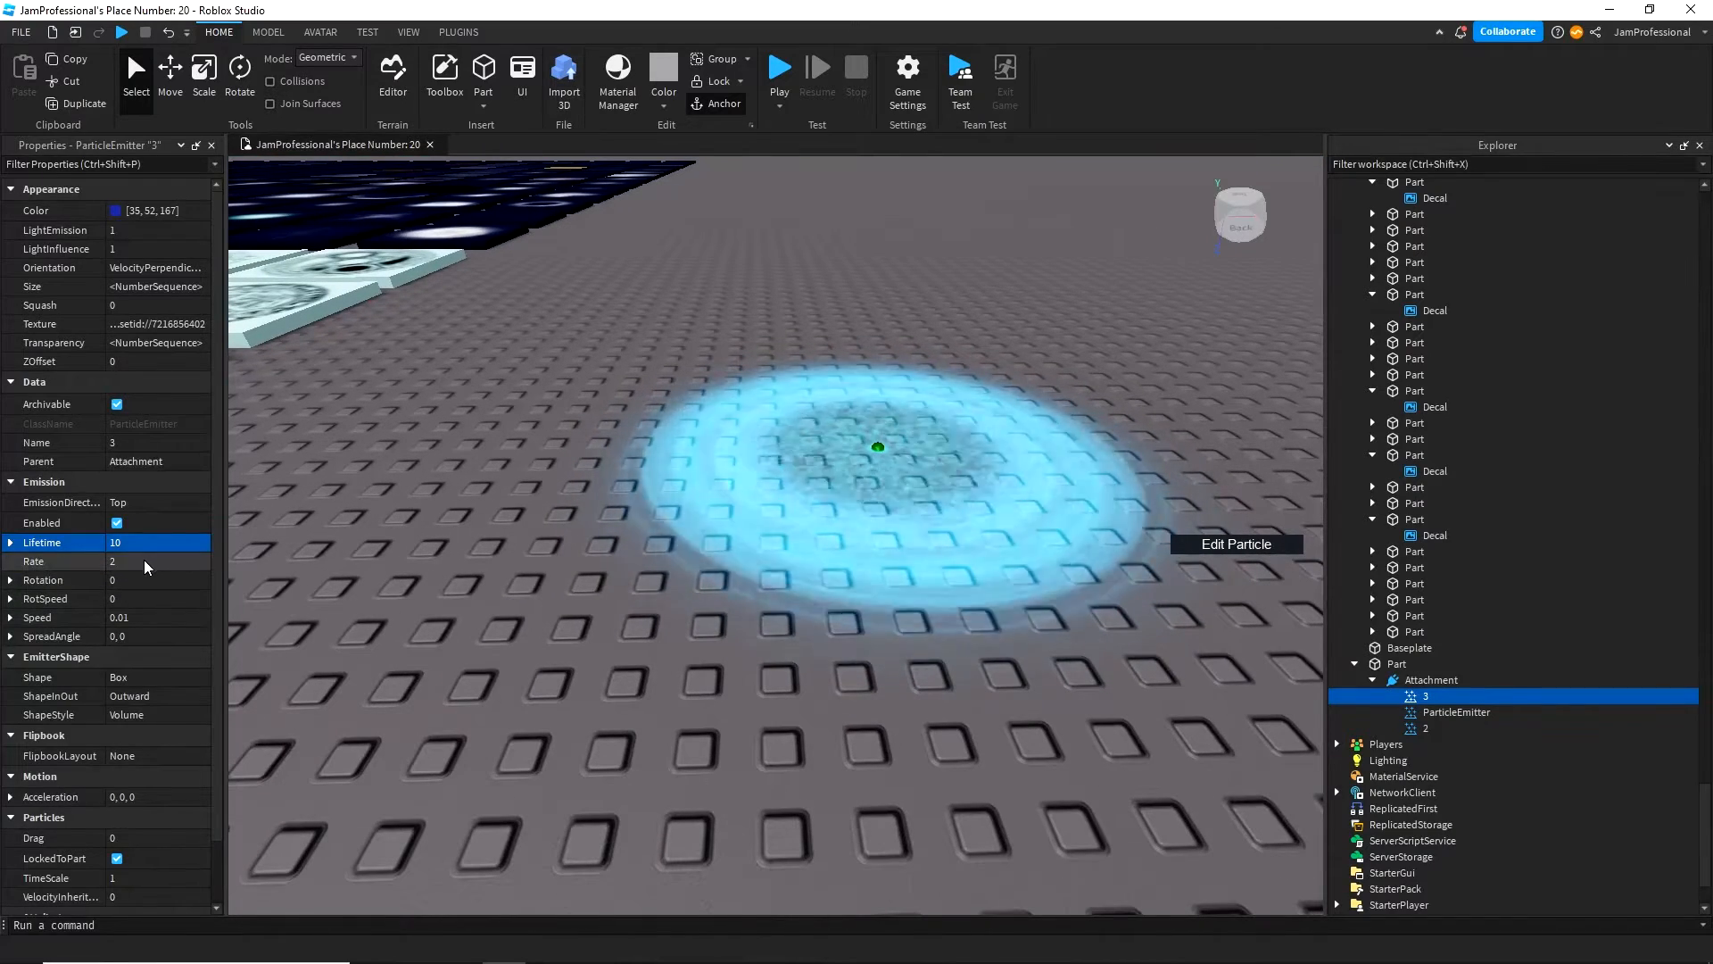
click(145, 561)
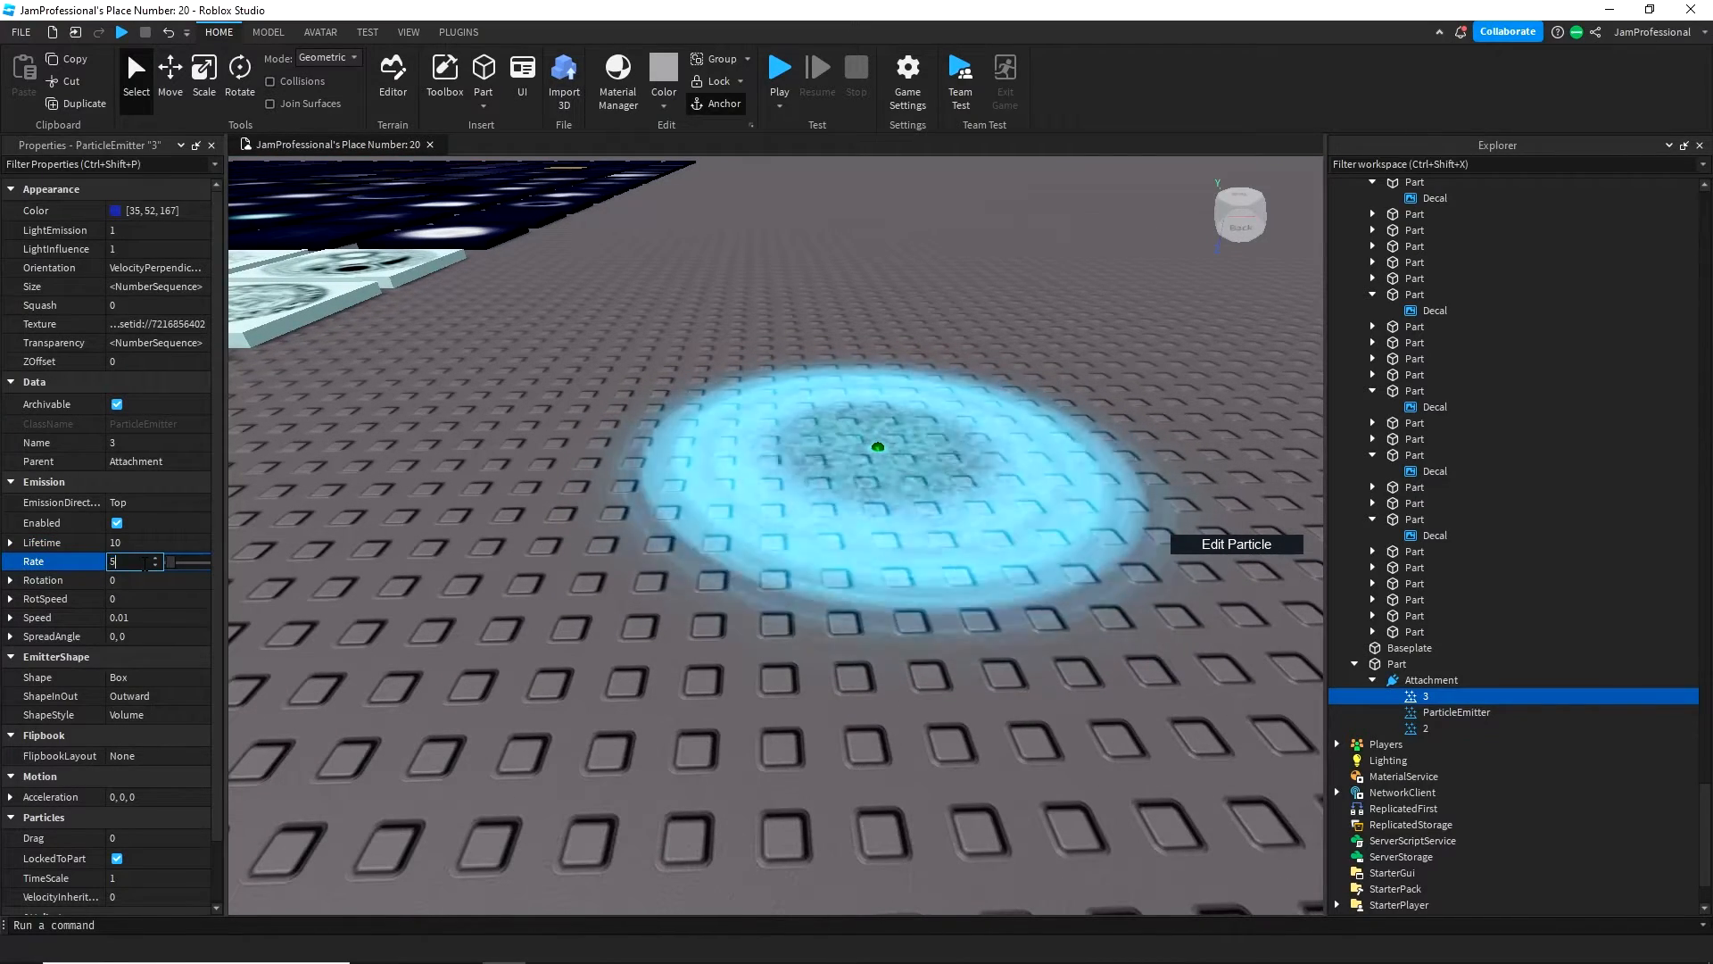
text(5)
key(Return)
- Examine the glowing circle from several angles and distances, along with the texture tiles beside it
right_drag(460, 579, 459, 581)
scroll(460, 580, down, 5)
scroll(782, 568, up, 2)
scroll(782, 568, up, 3)
right_drag(783, 569, 856, 589)
scroll(783, 568, down, 5)
scroll(783, 568, down, 4)
key(a)
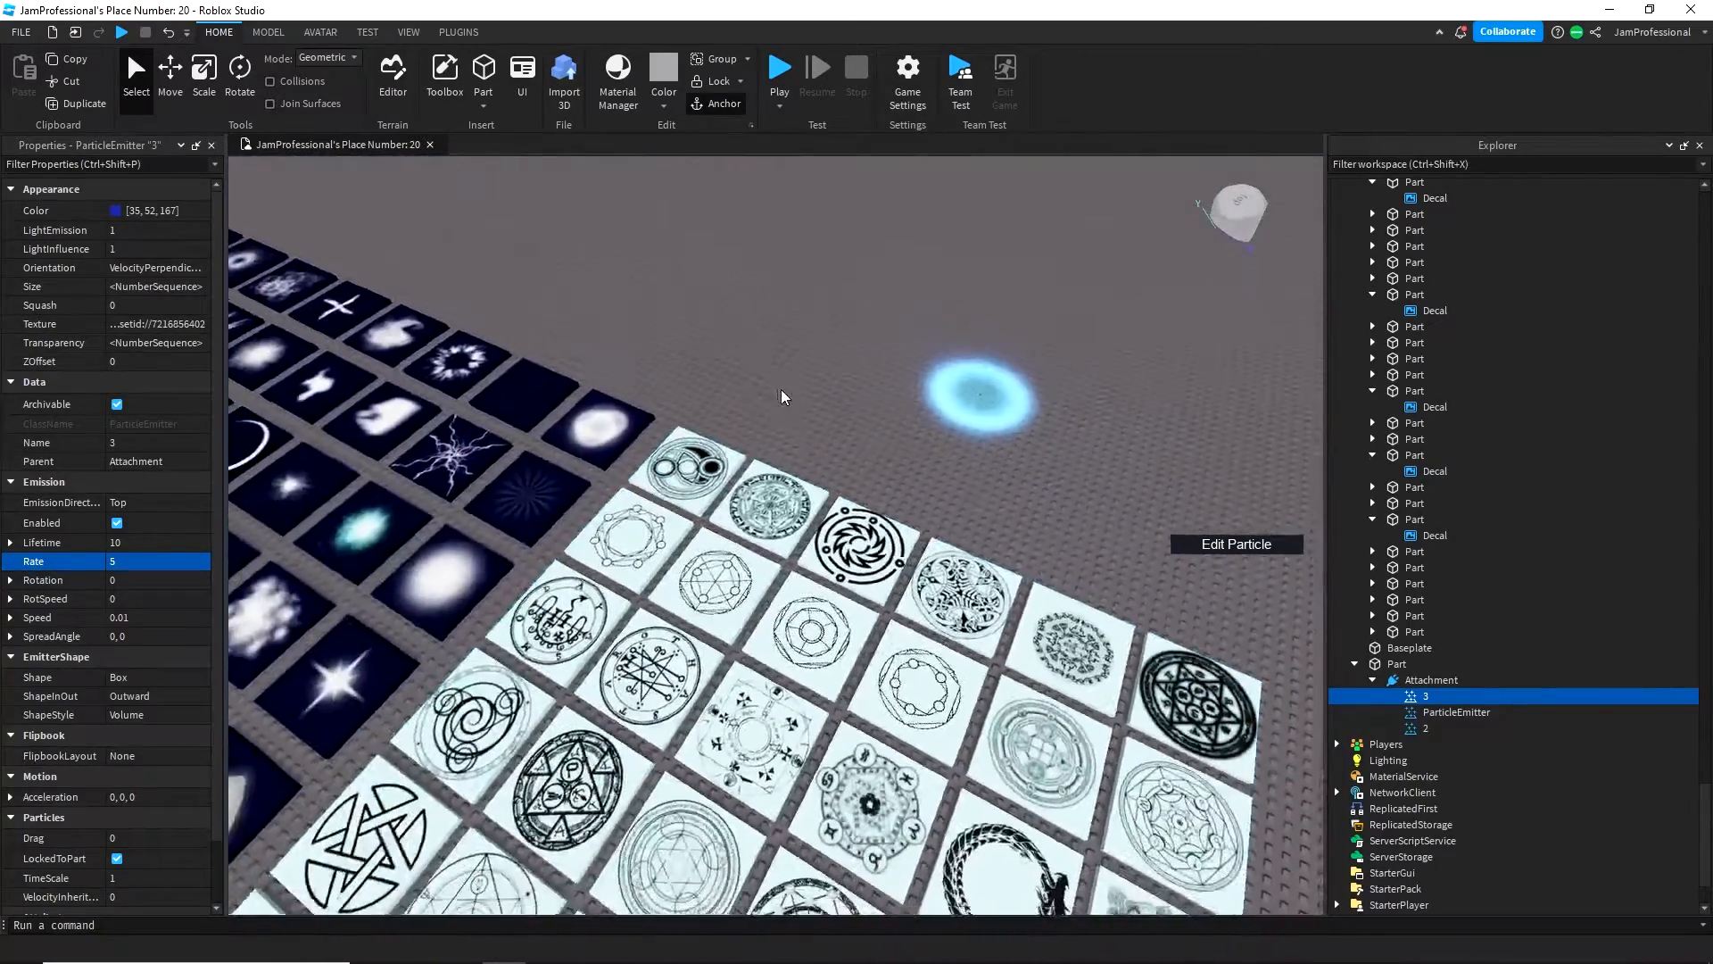
click(788, 393)
right_click(810, 394)
click(982, 318)
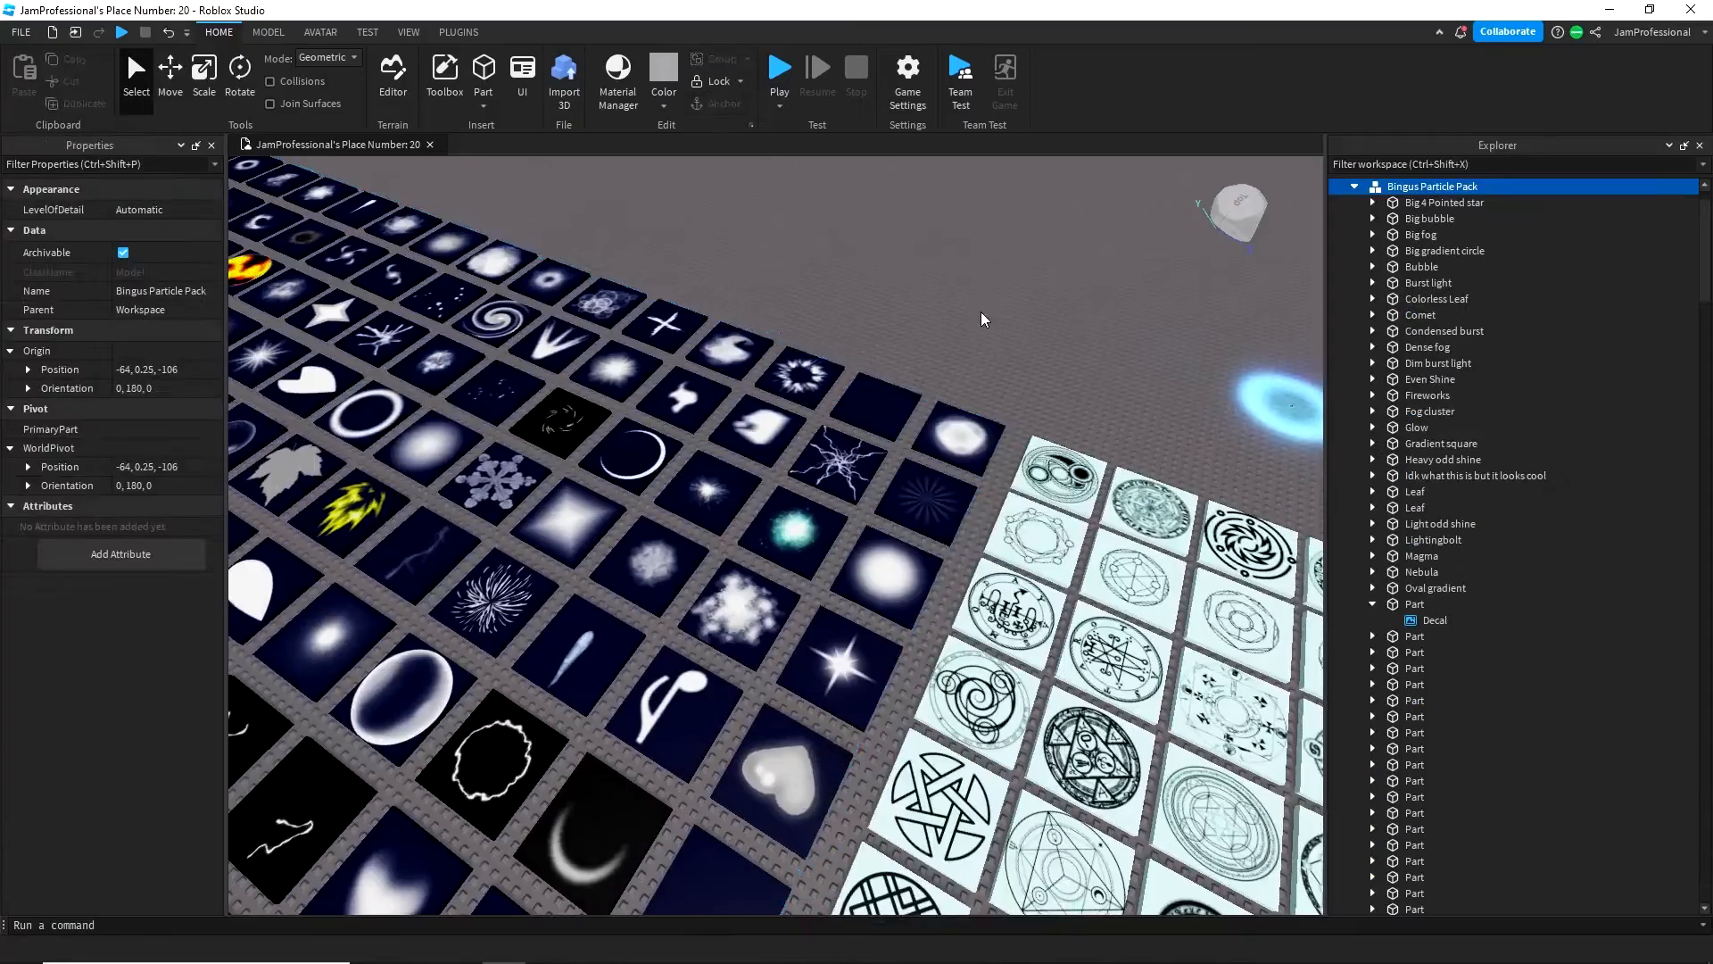
click(982, 317)
right_drag(982, 317, 1017, 299)
scroll(982, 318, up, 3)
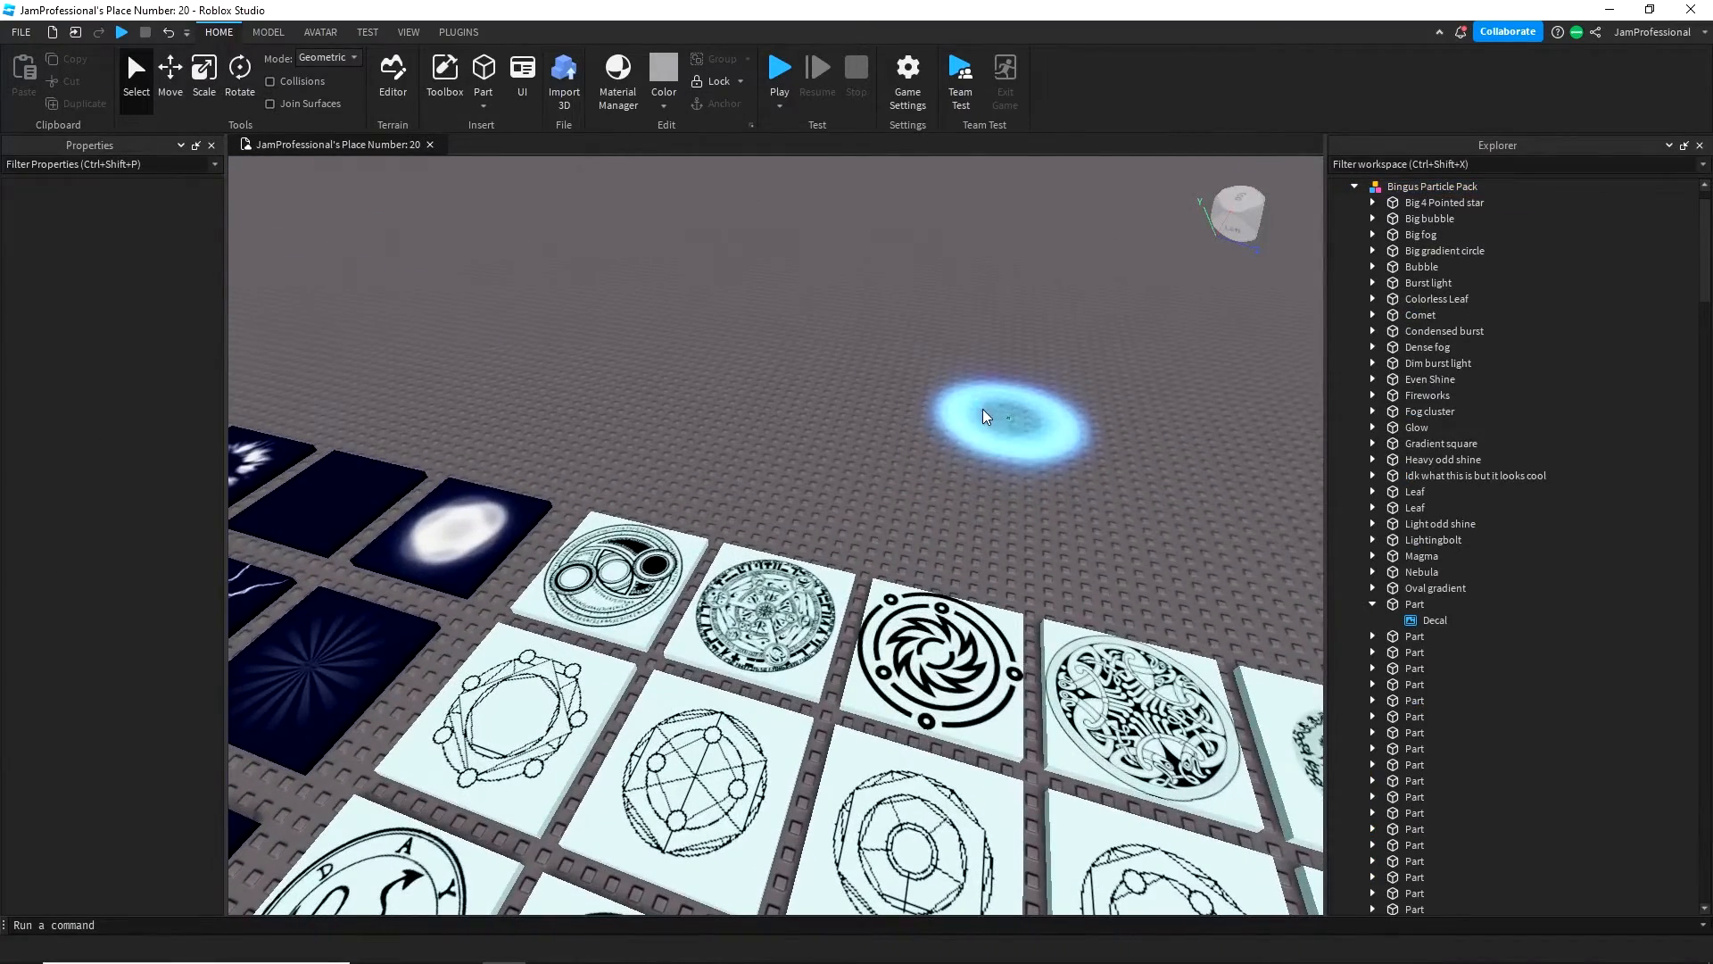
click(1009, 417)
click(943, 533)
right_drag(923, 534, 919, 528)
key(s)
key(w)
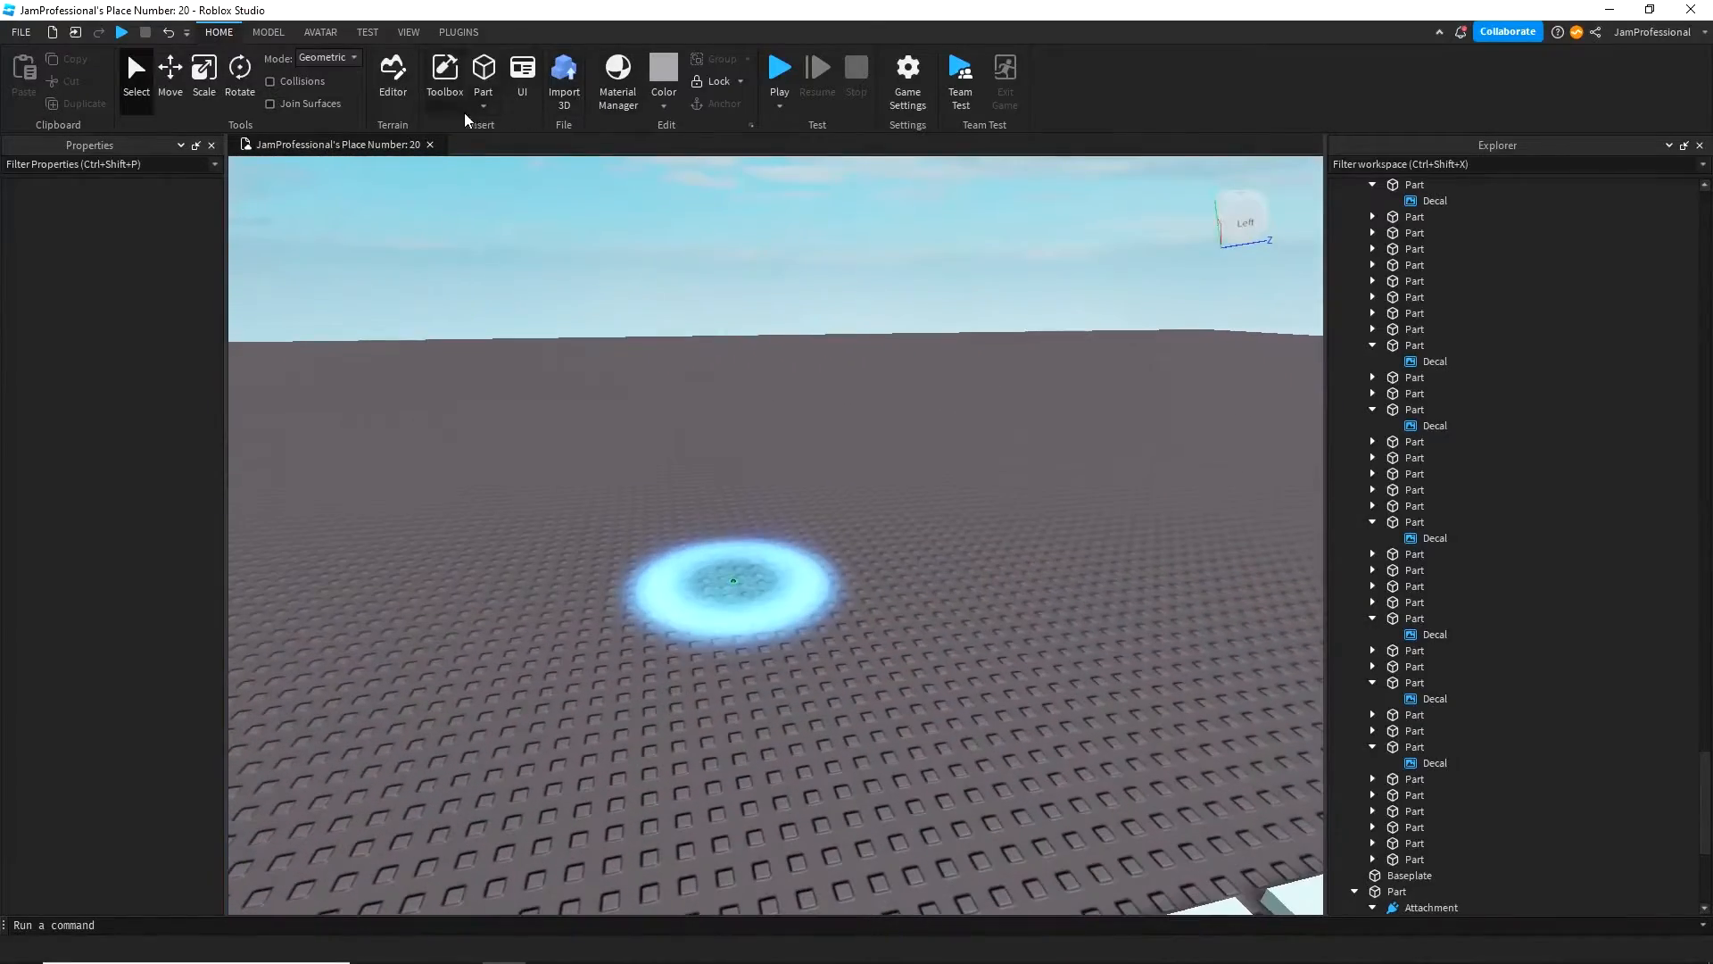
- Insert a cylinder part and stand it upright beside the glowing circle, with its orientation at 0, 0, -90
click(483, 105)
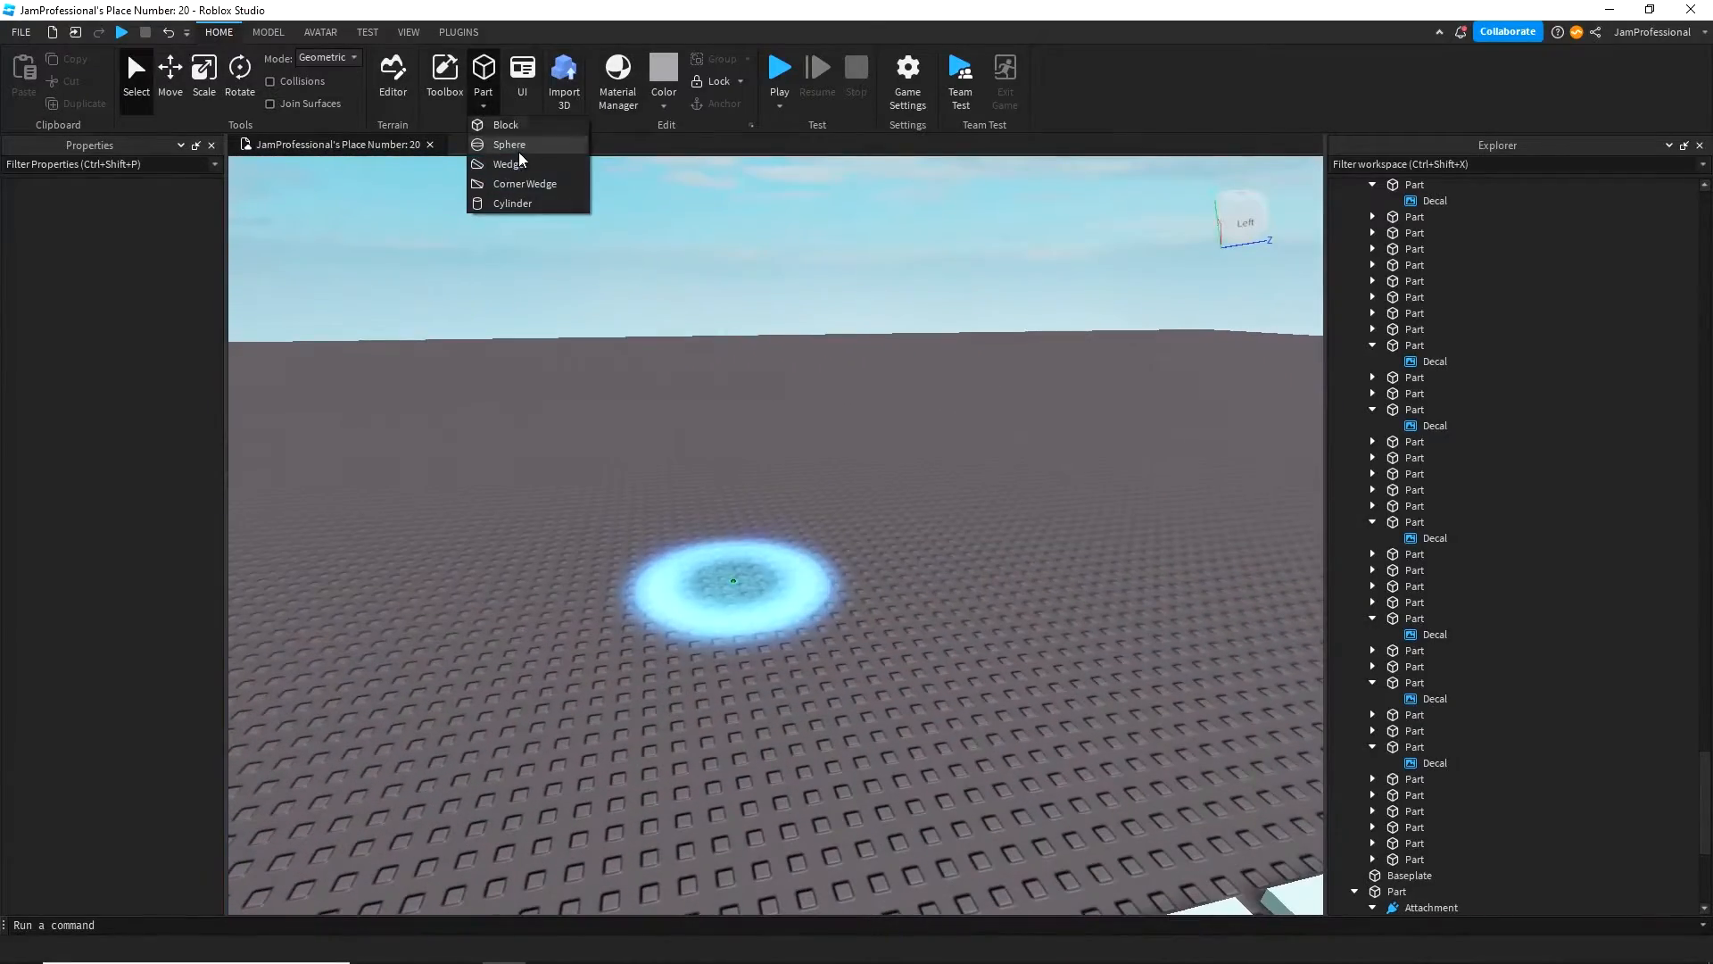
click(513, 203)
key(w)
key(ctrl+4)
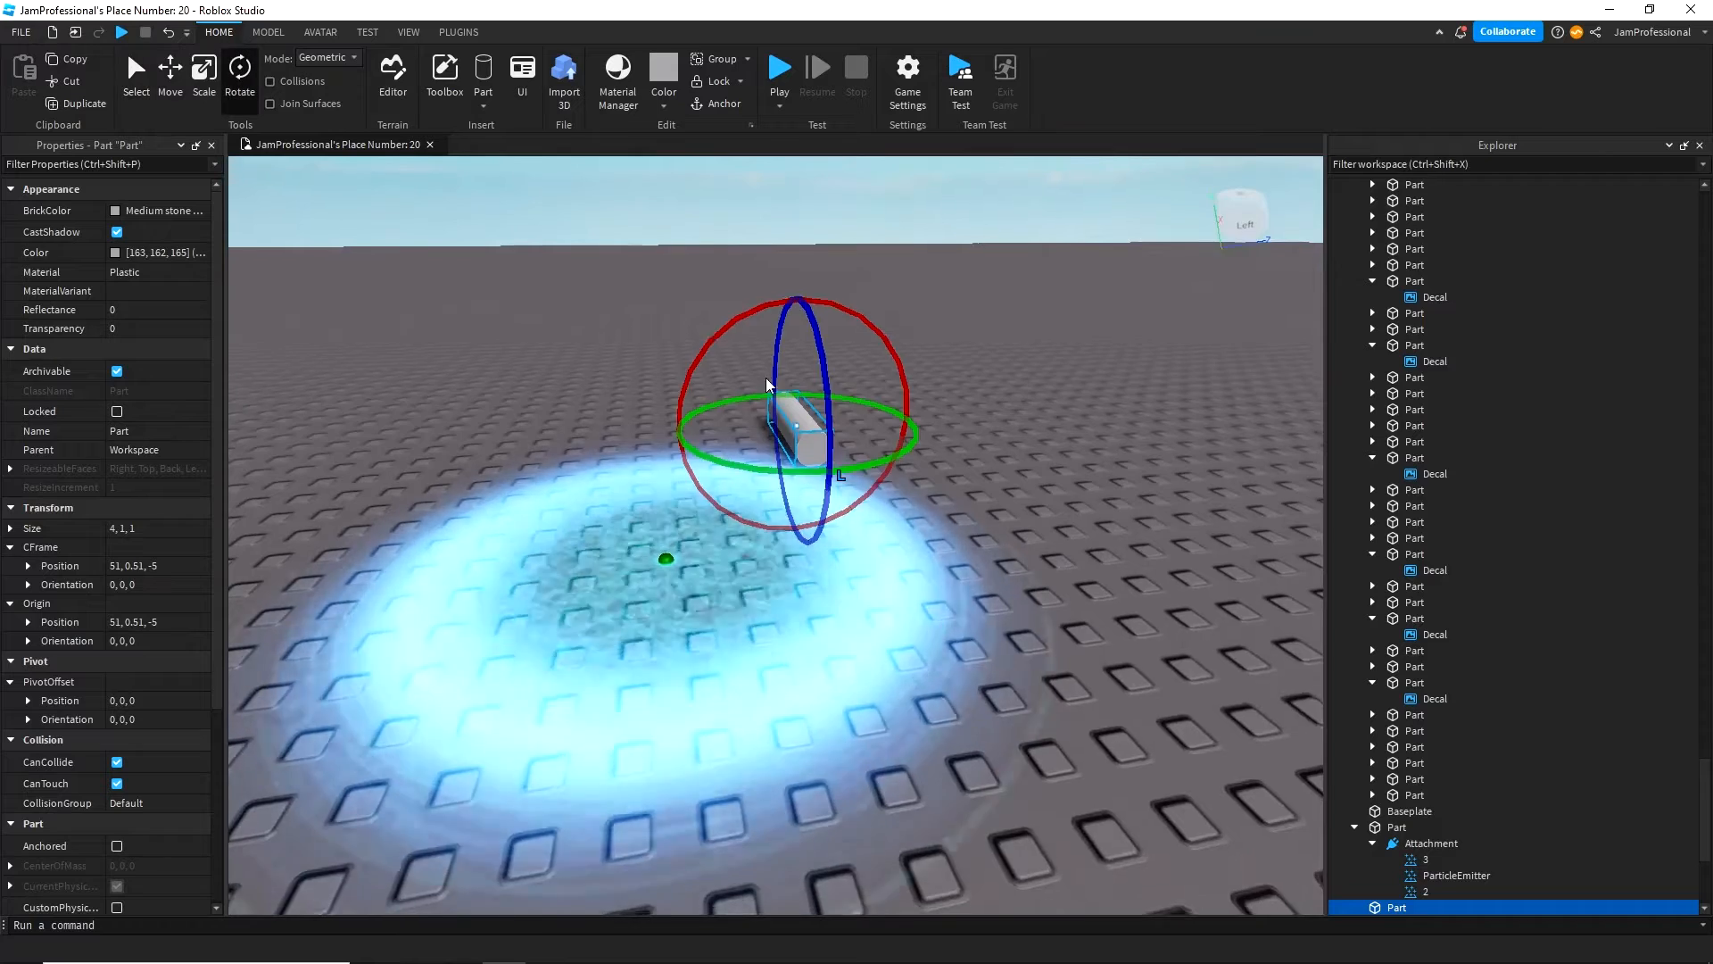
right_drag(768, 386, 767, 385)
drag(801, 552, 814, 552)
click(865, 519)
key(a)
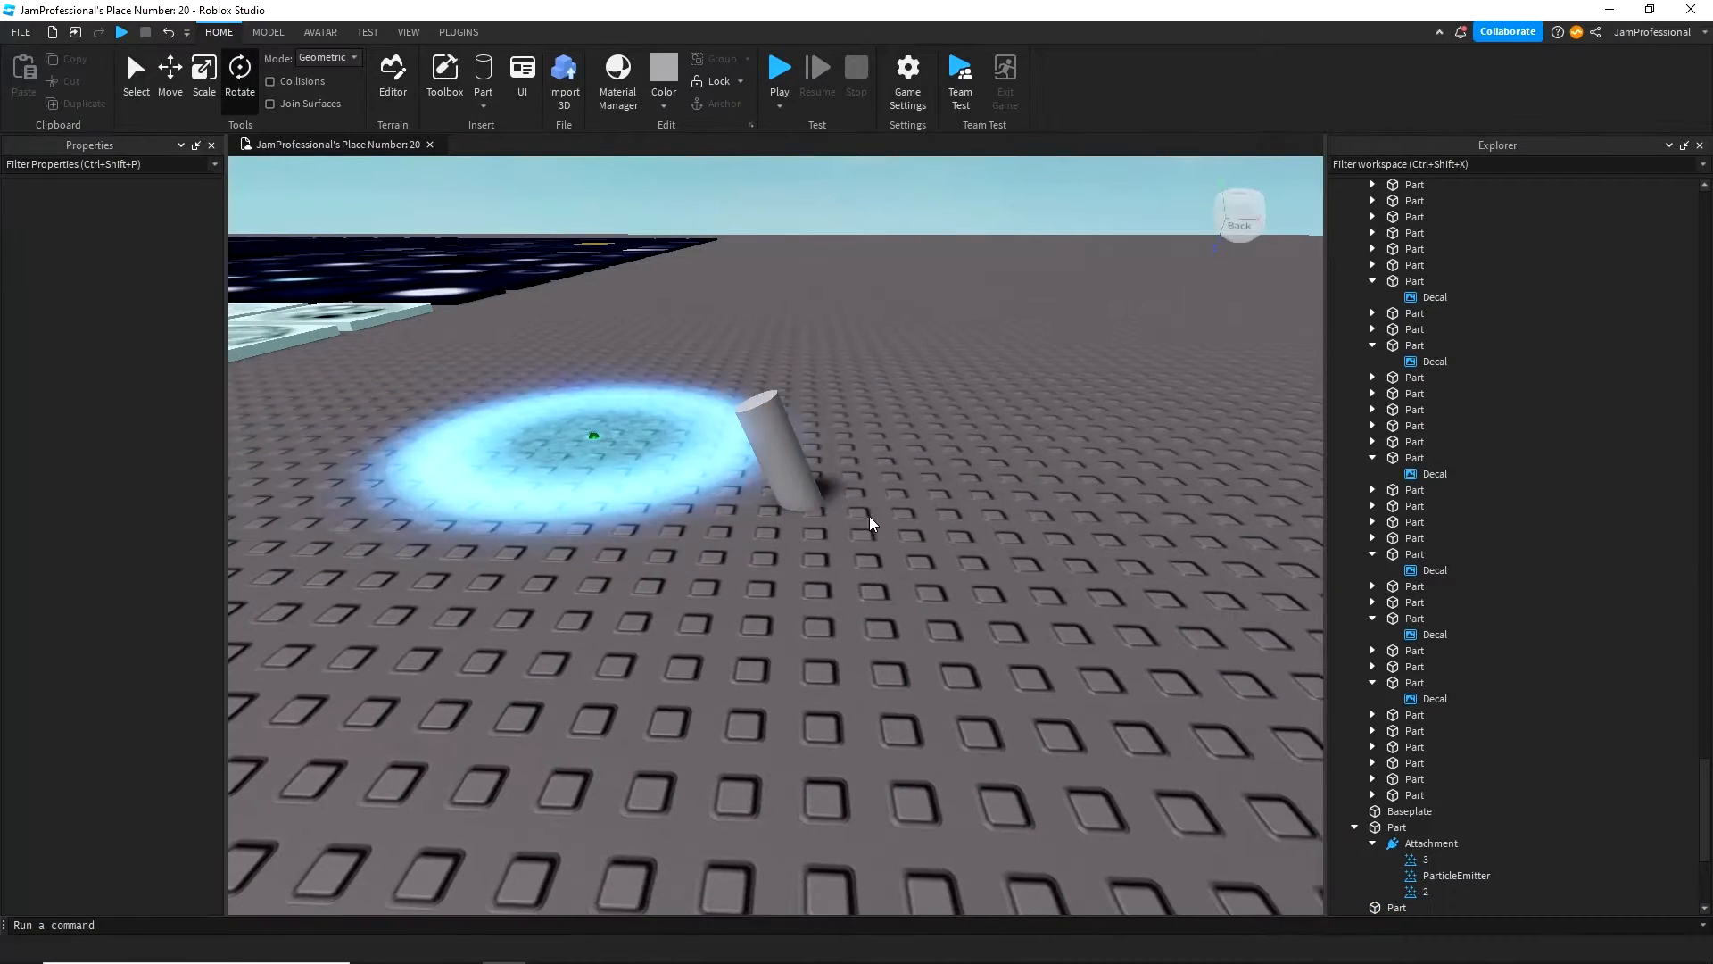
drag(808, 480, 893, 424)
- Scale the upright cylinder into a flat disc measuring 1, 9, 9
click(210, 79)
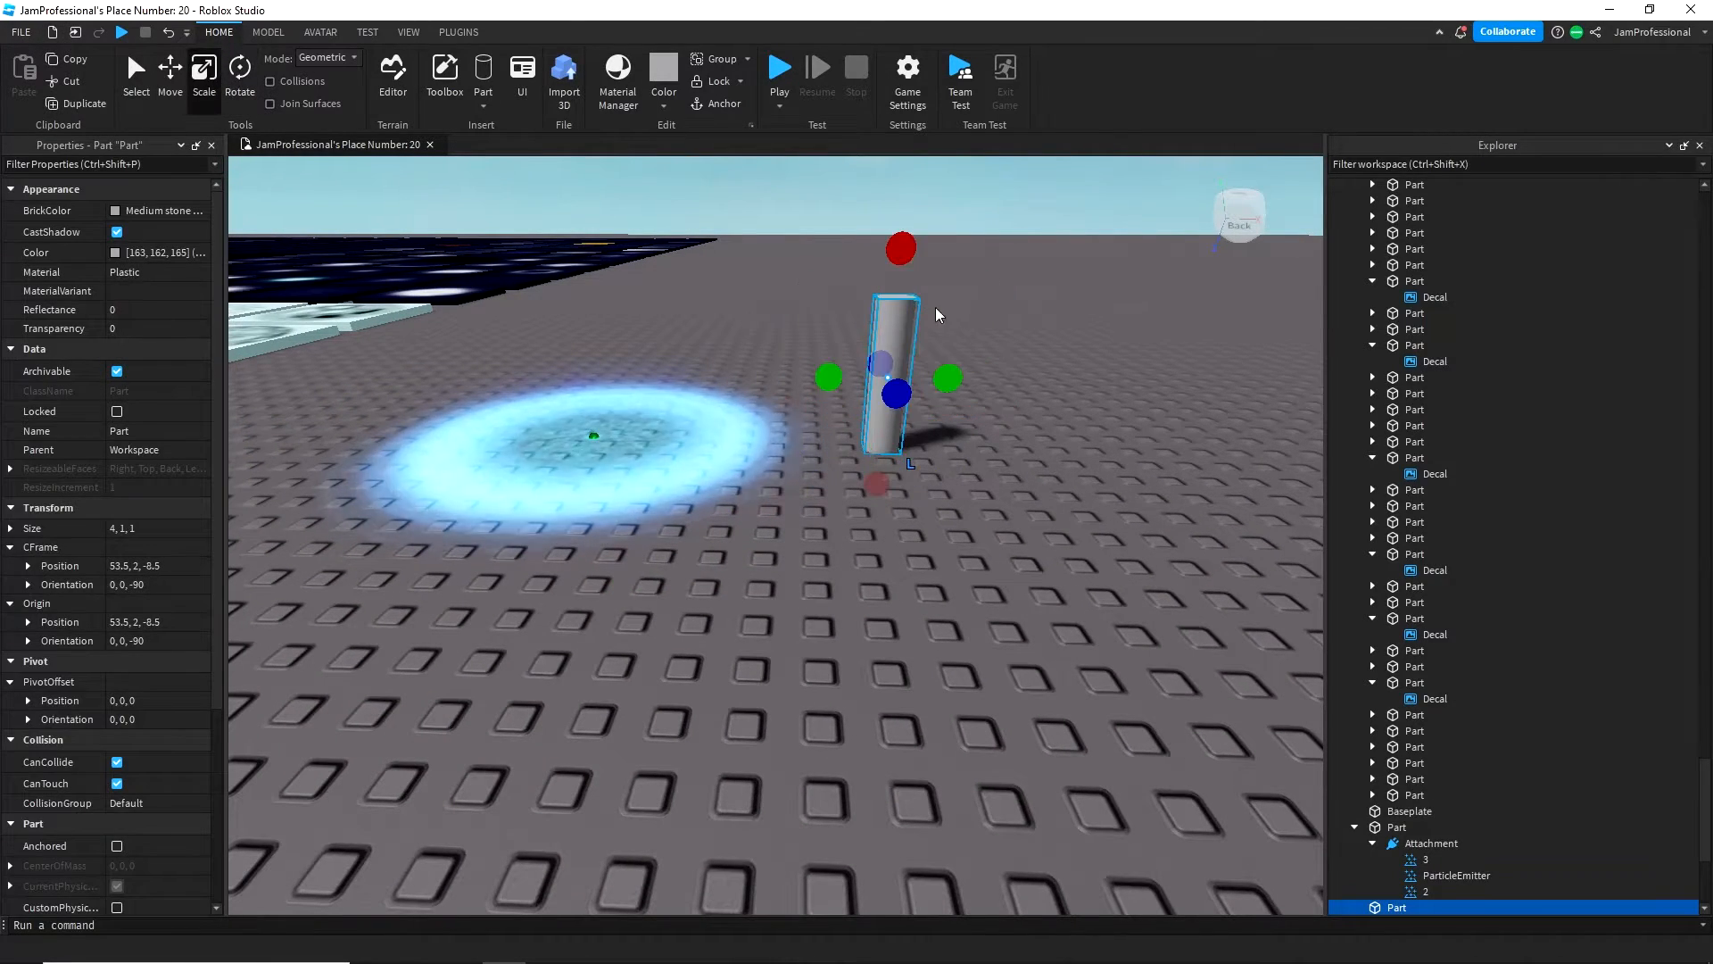
drag(900, 248, 894, 410)
right_drag(906, 386, 905, 386)
shift+drag(723, 346, 784, 298)
right_drag(784, 298, 848, 393)
shift+drag(785, 298, 853, 313)
right_drag(853, 313, 868, 325)
shift+drag(853, 313, 883, 258)
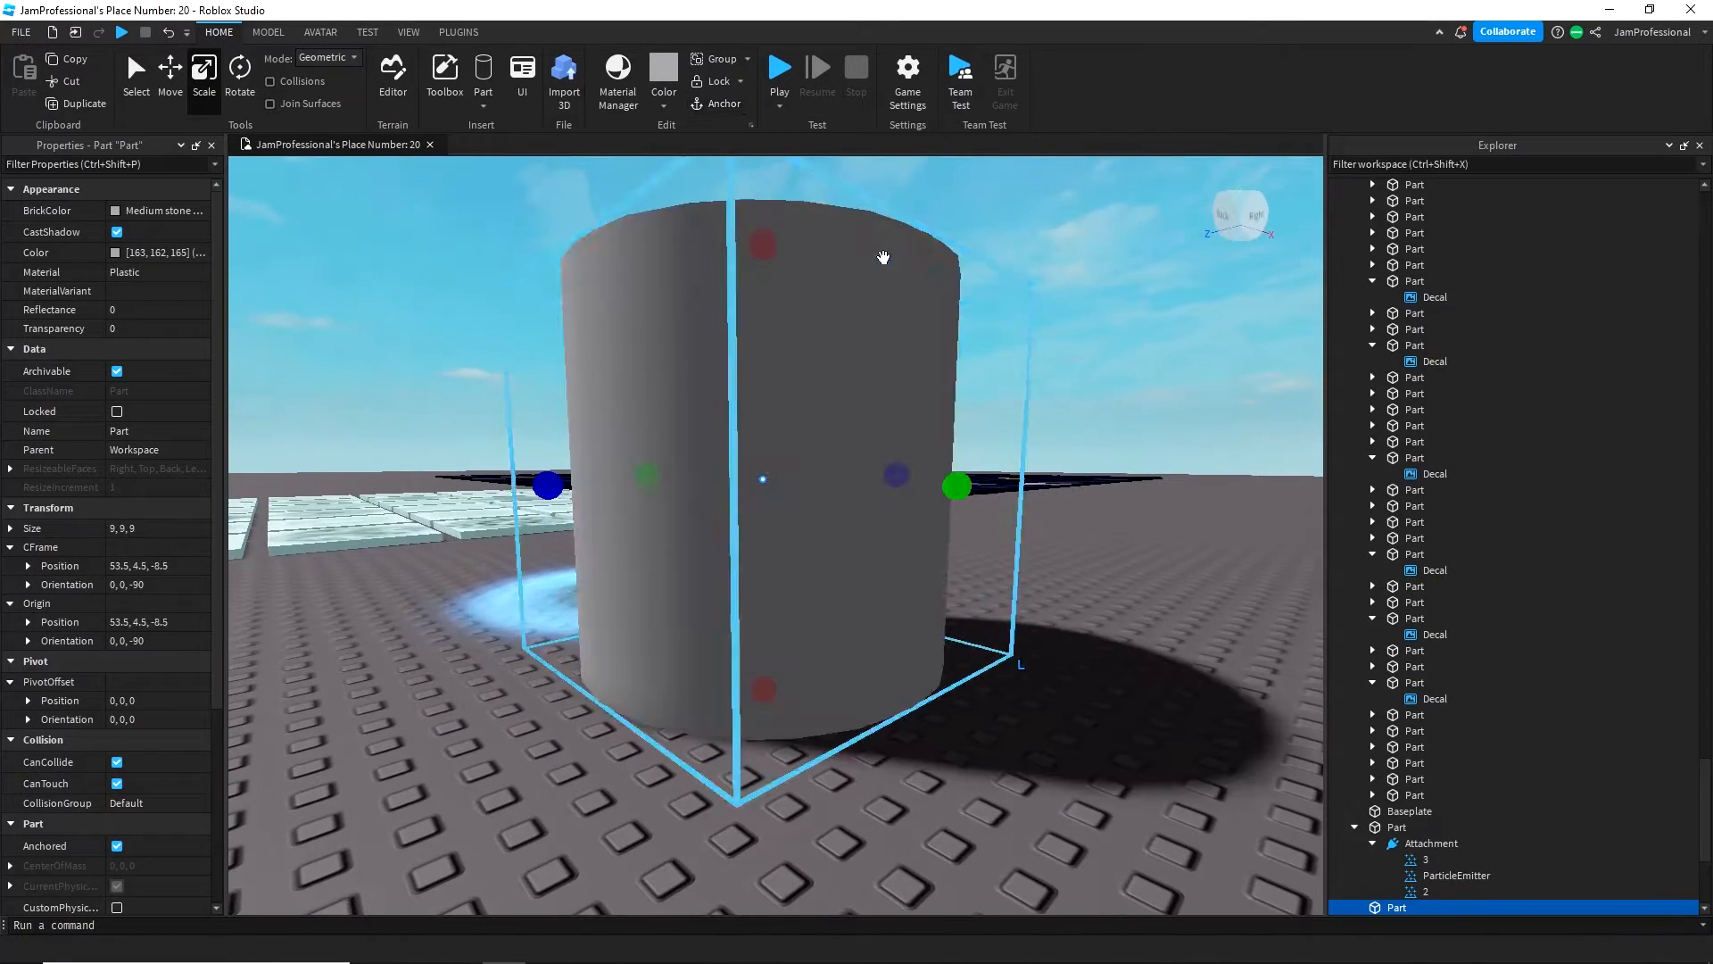
right_drag(918, 441, 918, 441)
drag(745, 353, 742, 585)
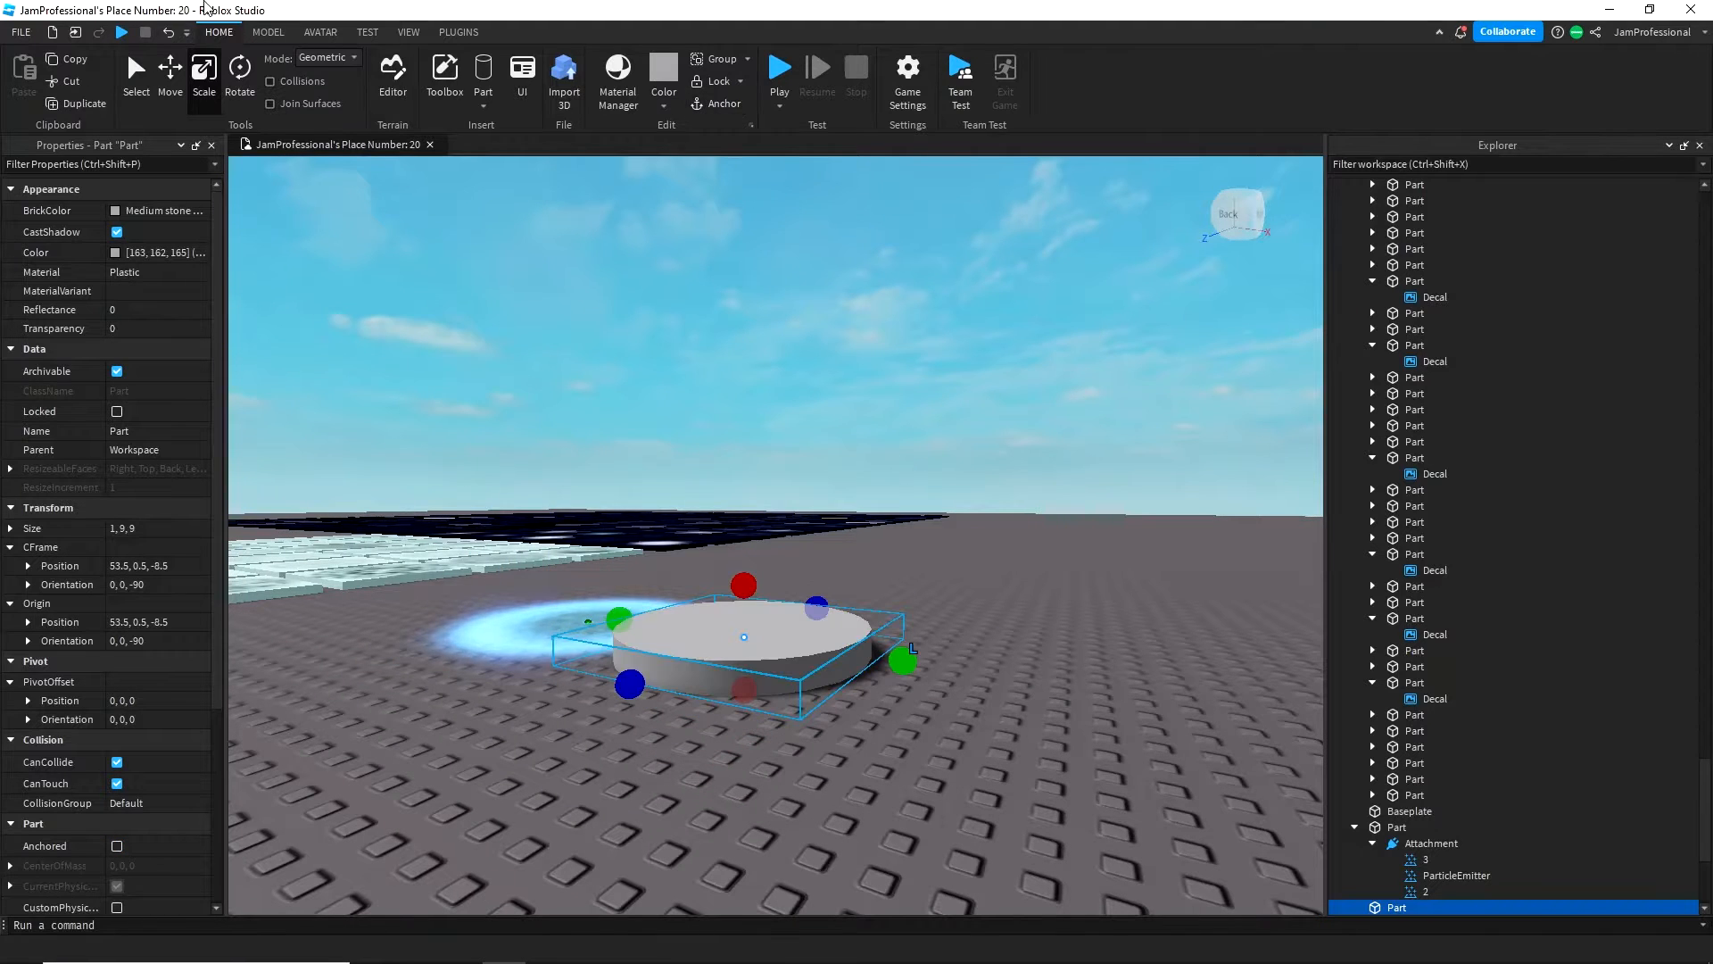
- Set the move snap to 0 studs and transfer the Attachment with its emitters from the old part into the disc part
click(268, 32)
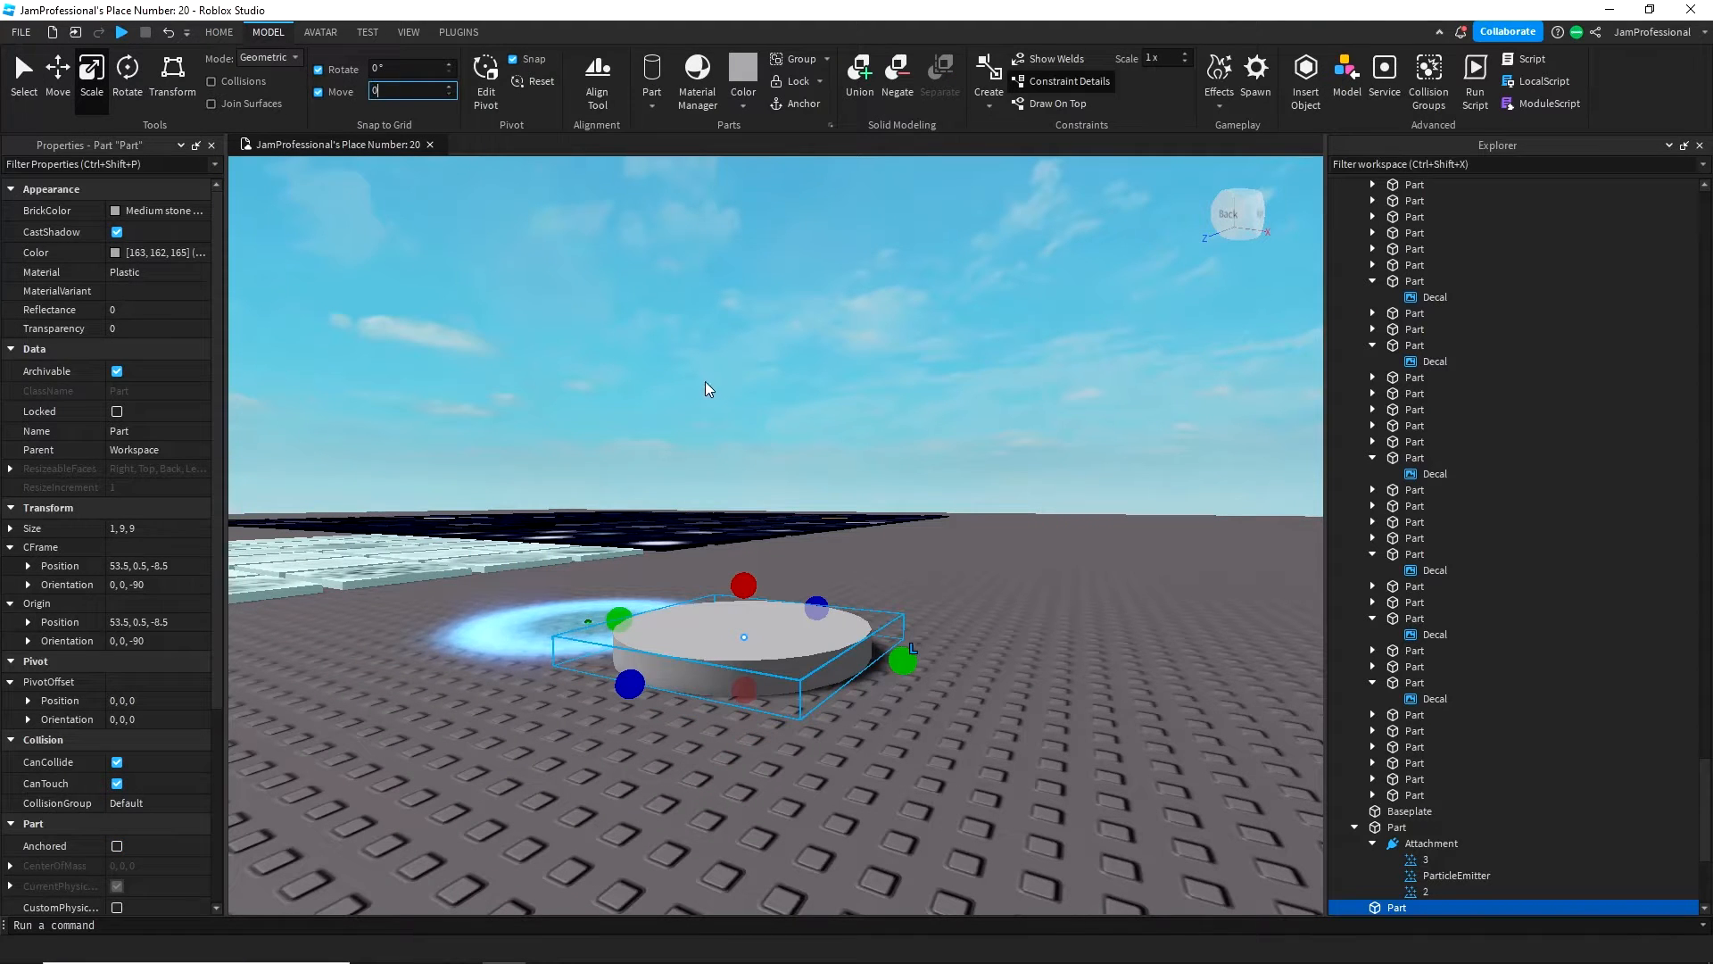
click(1431, 842)
key(f)
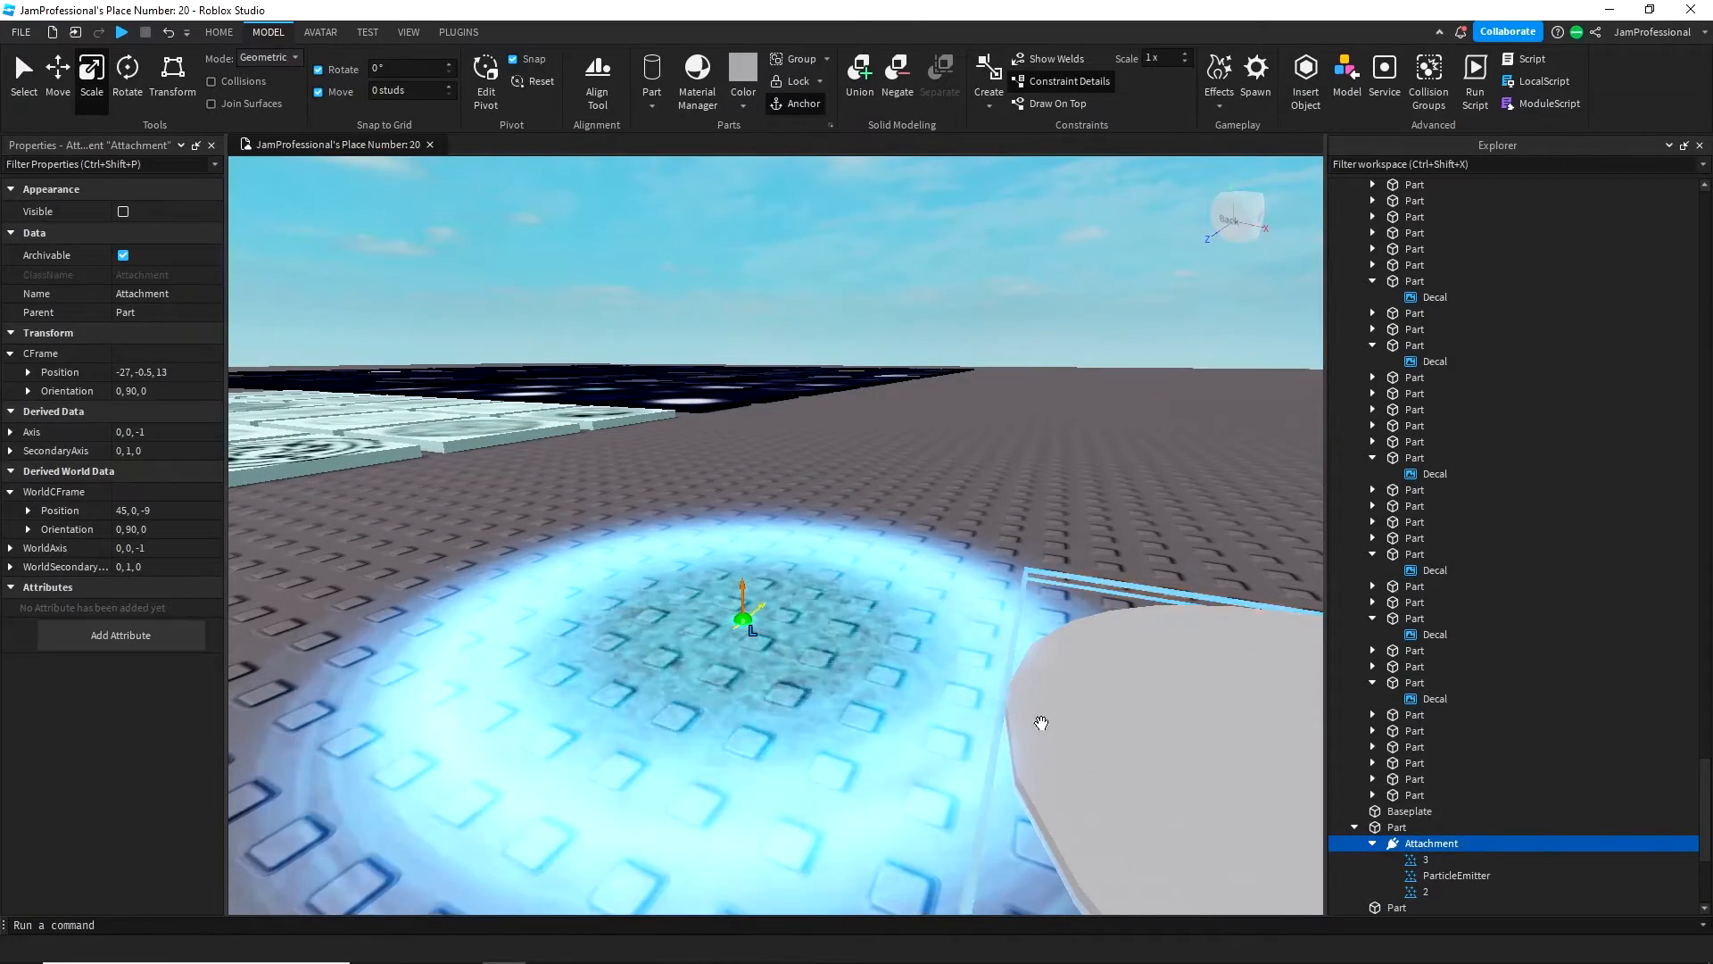
key(ctrl+x)
right_drag(712, 619, 881, 620)
click(936, 612)
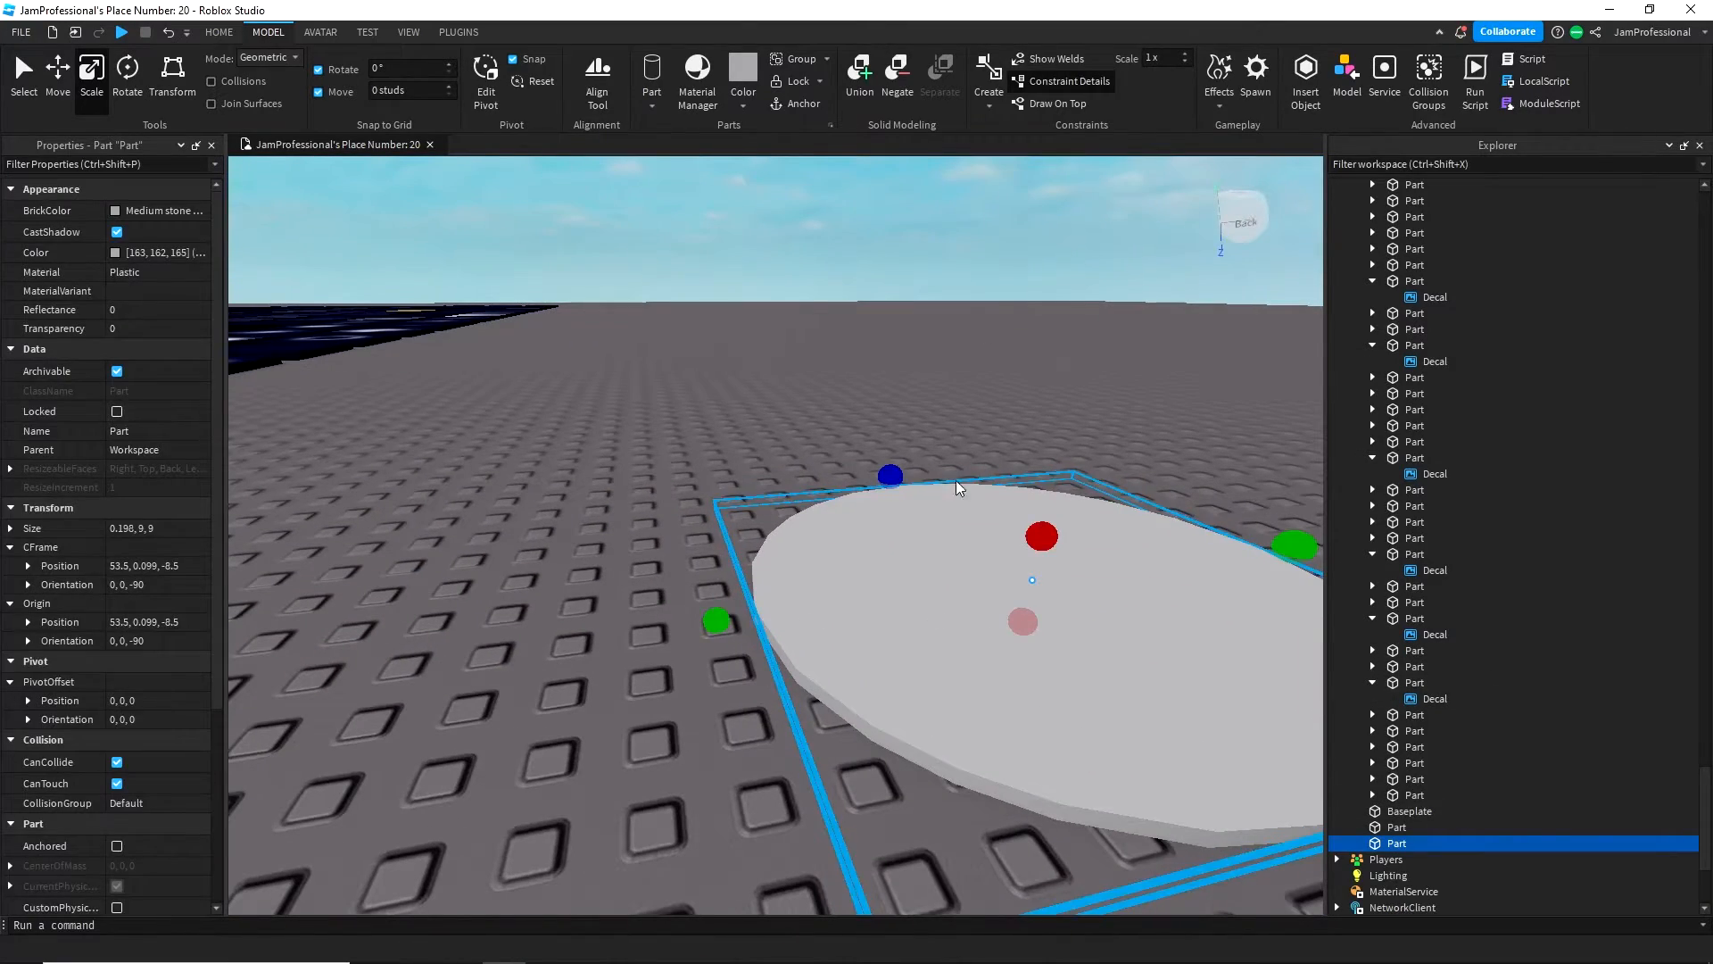
right_click(948, 562)
click(996, 68)
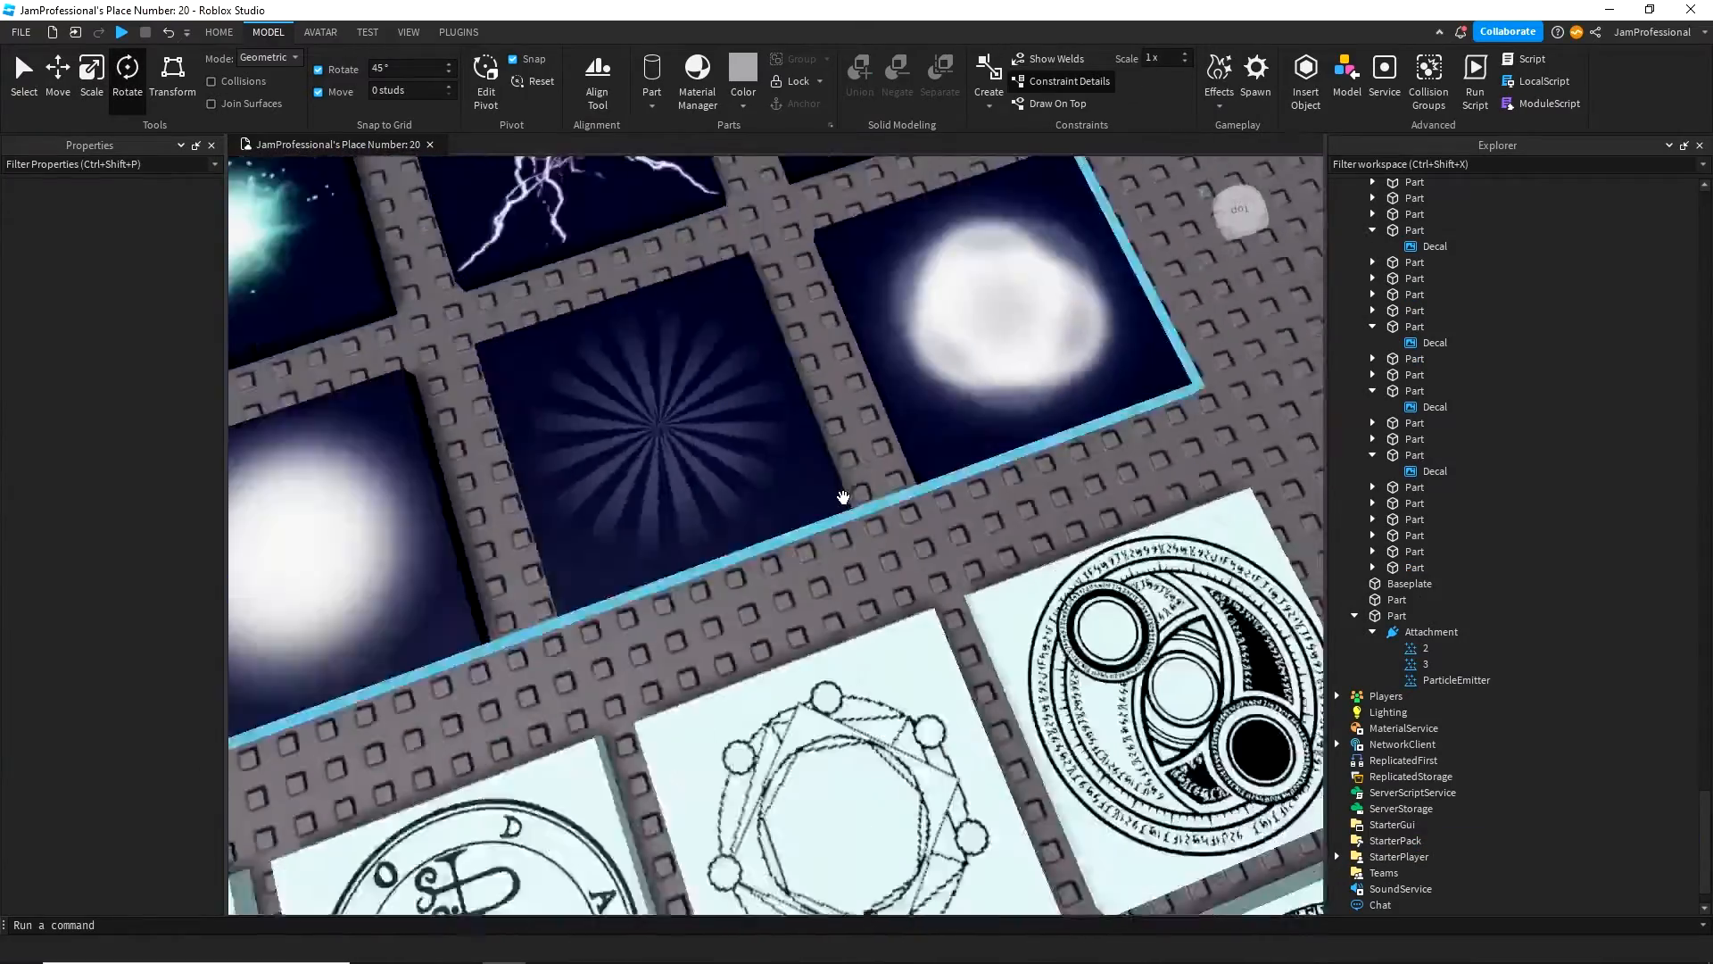
scroll(843, 497, down, 10)
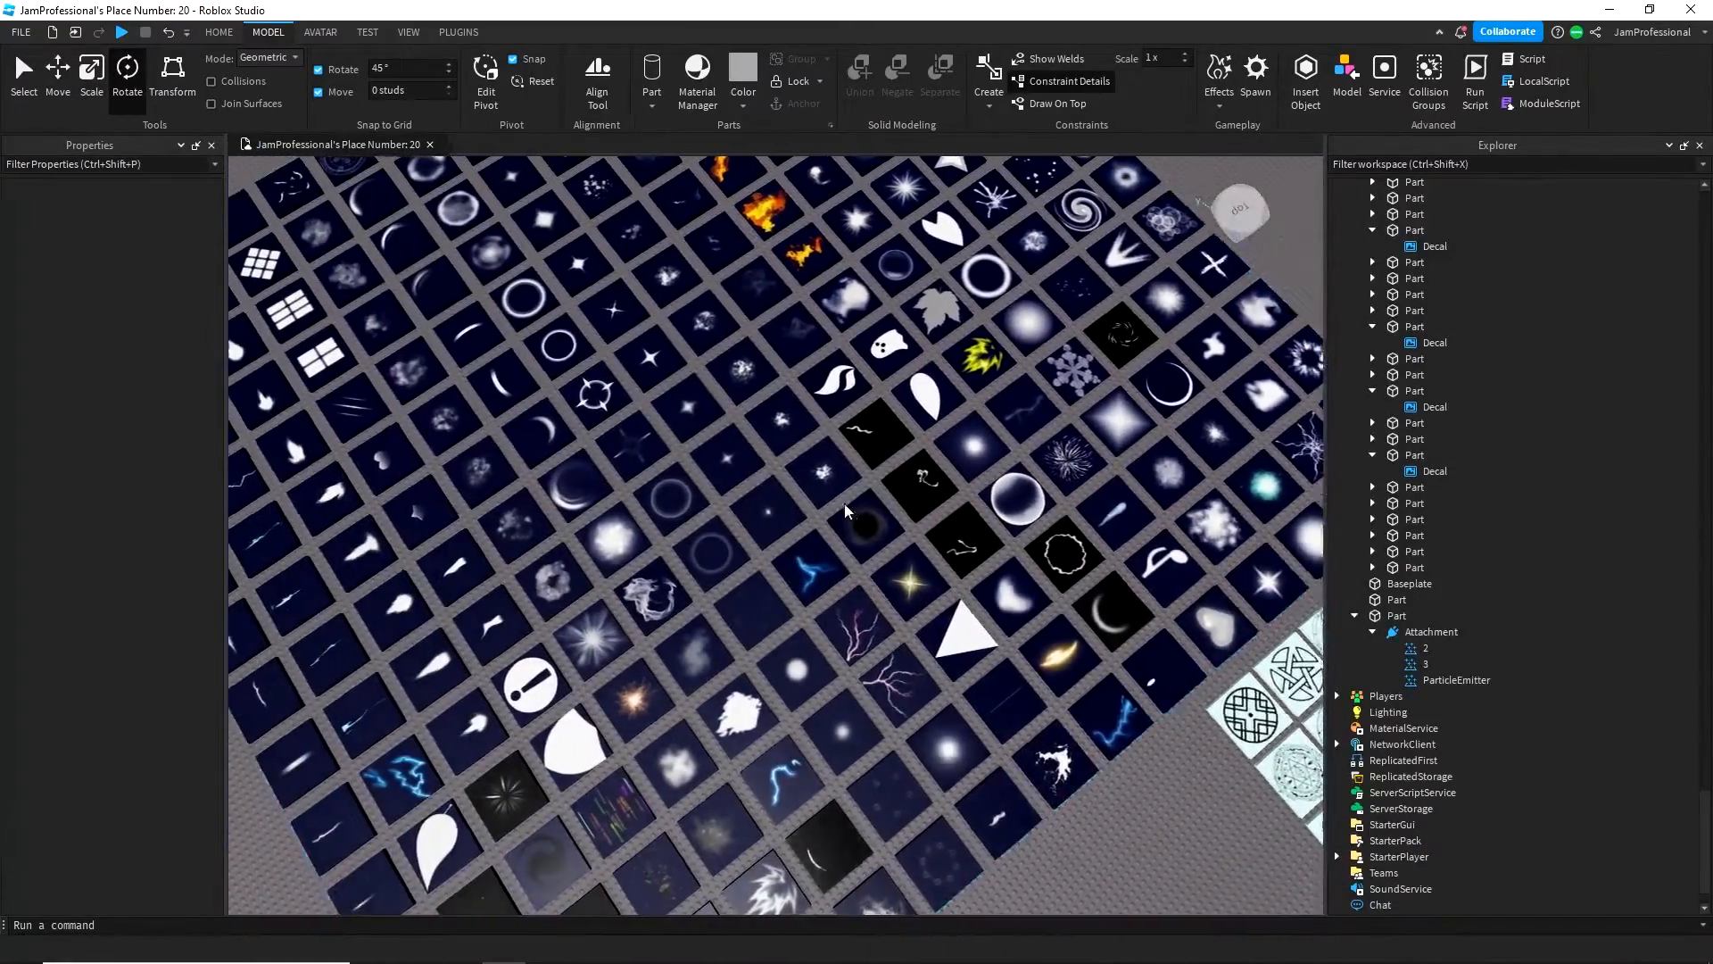
key(a)
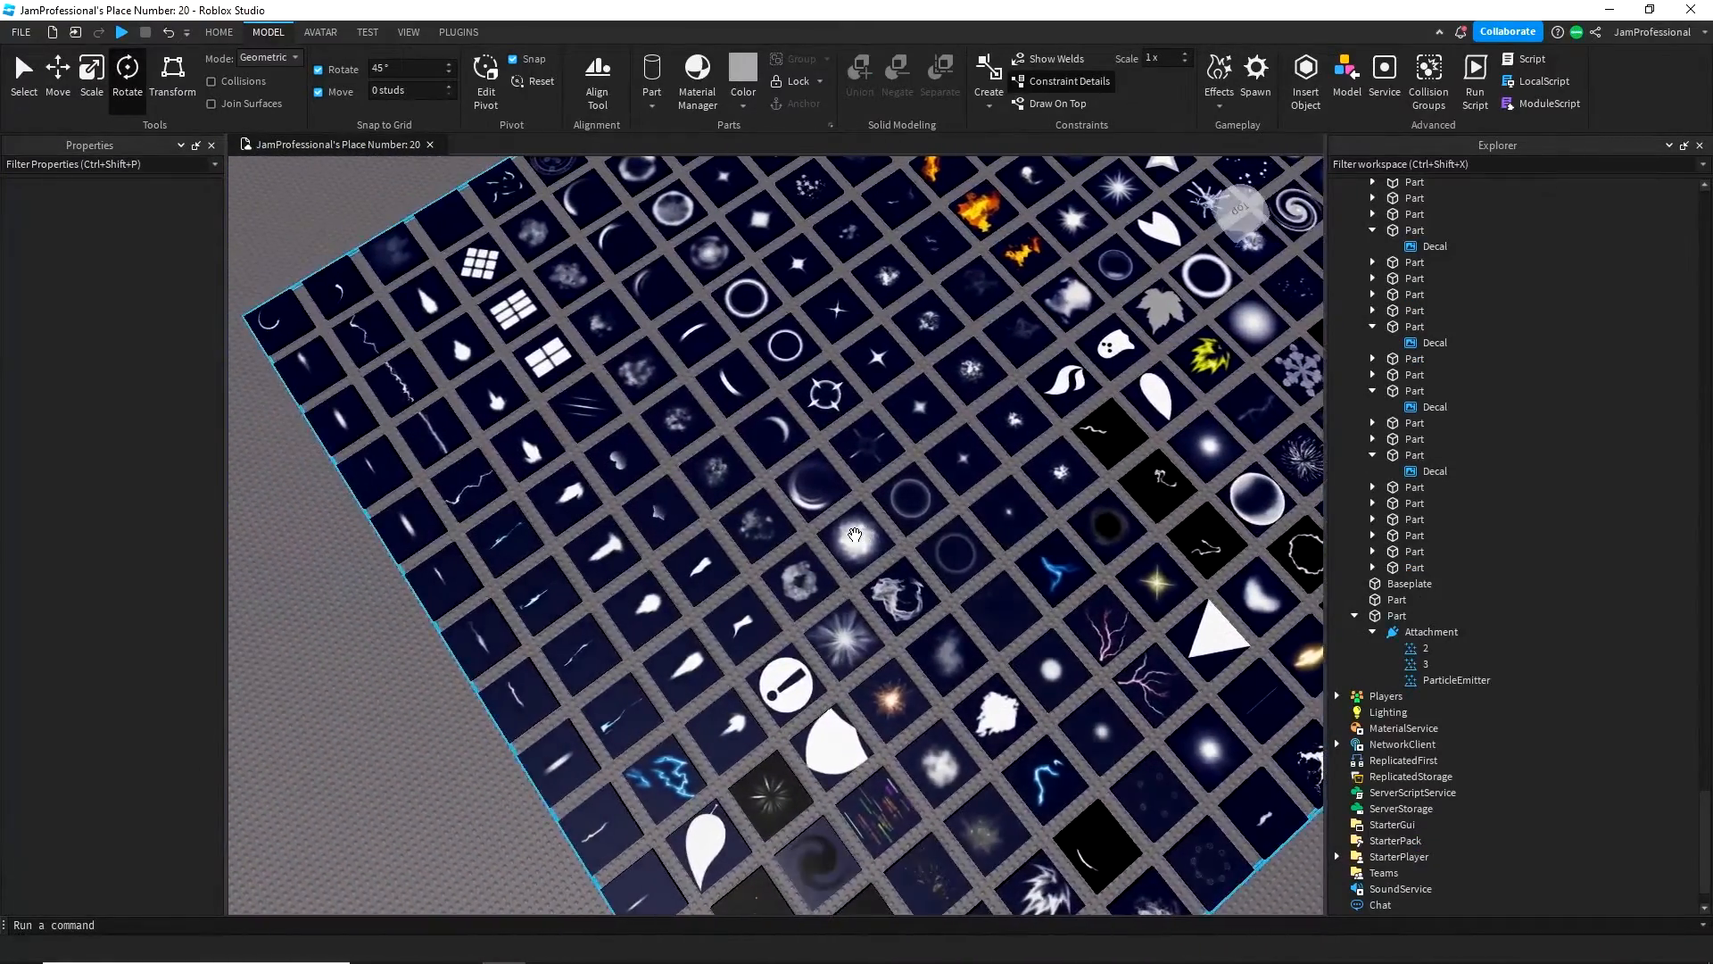
key(w)
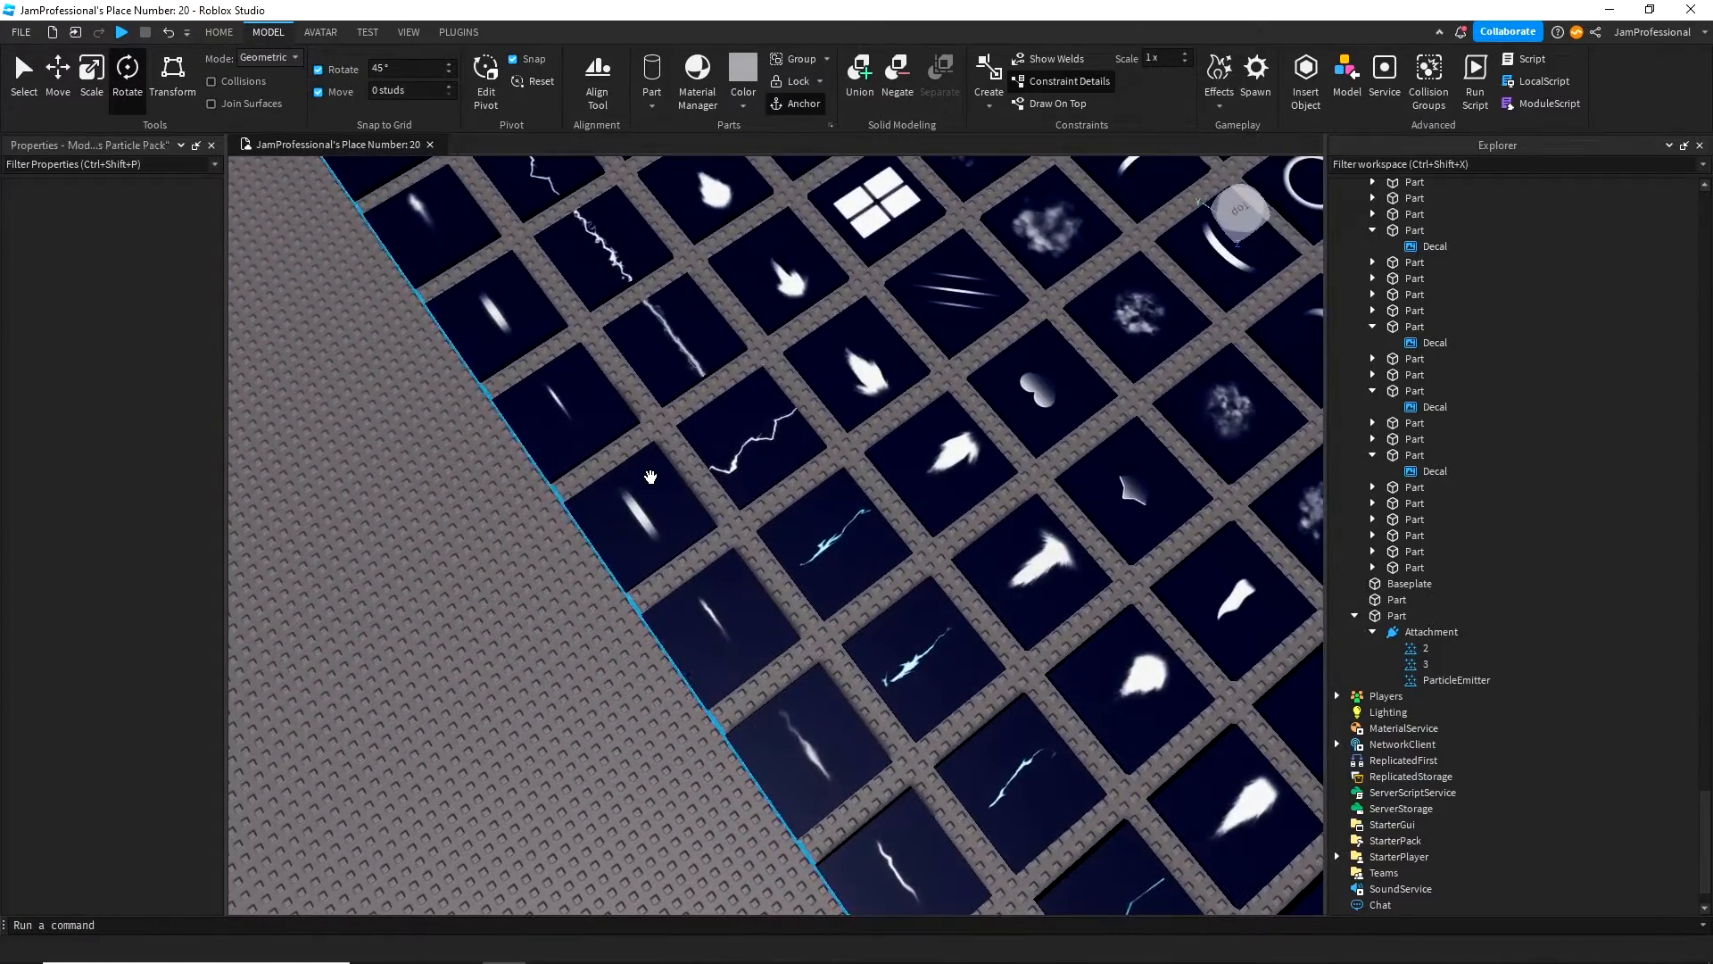
click(641, 515)
click(169, 230)
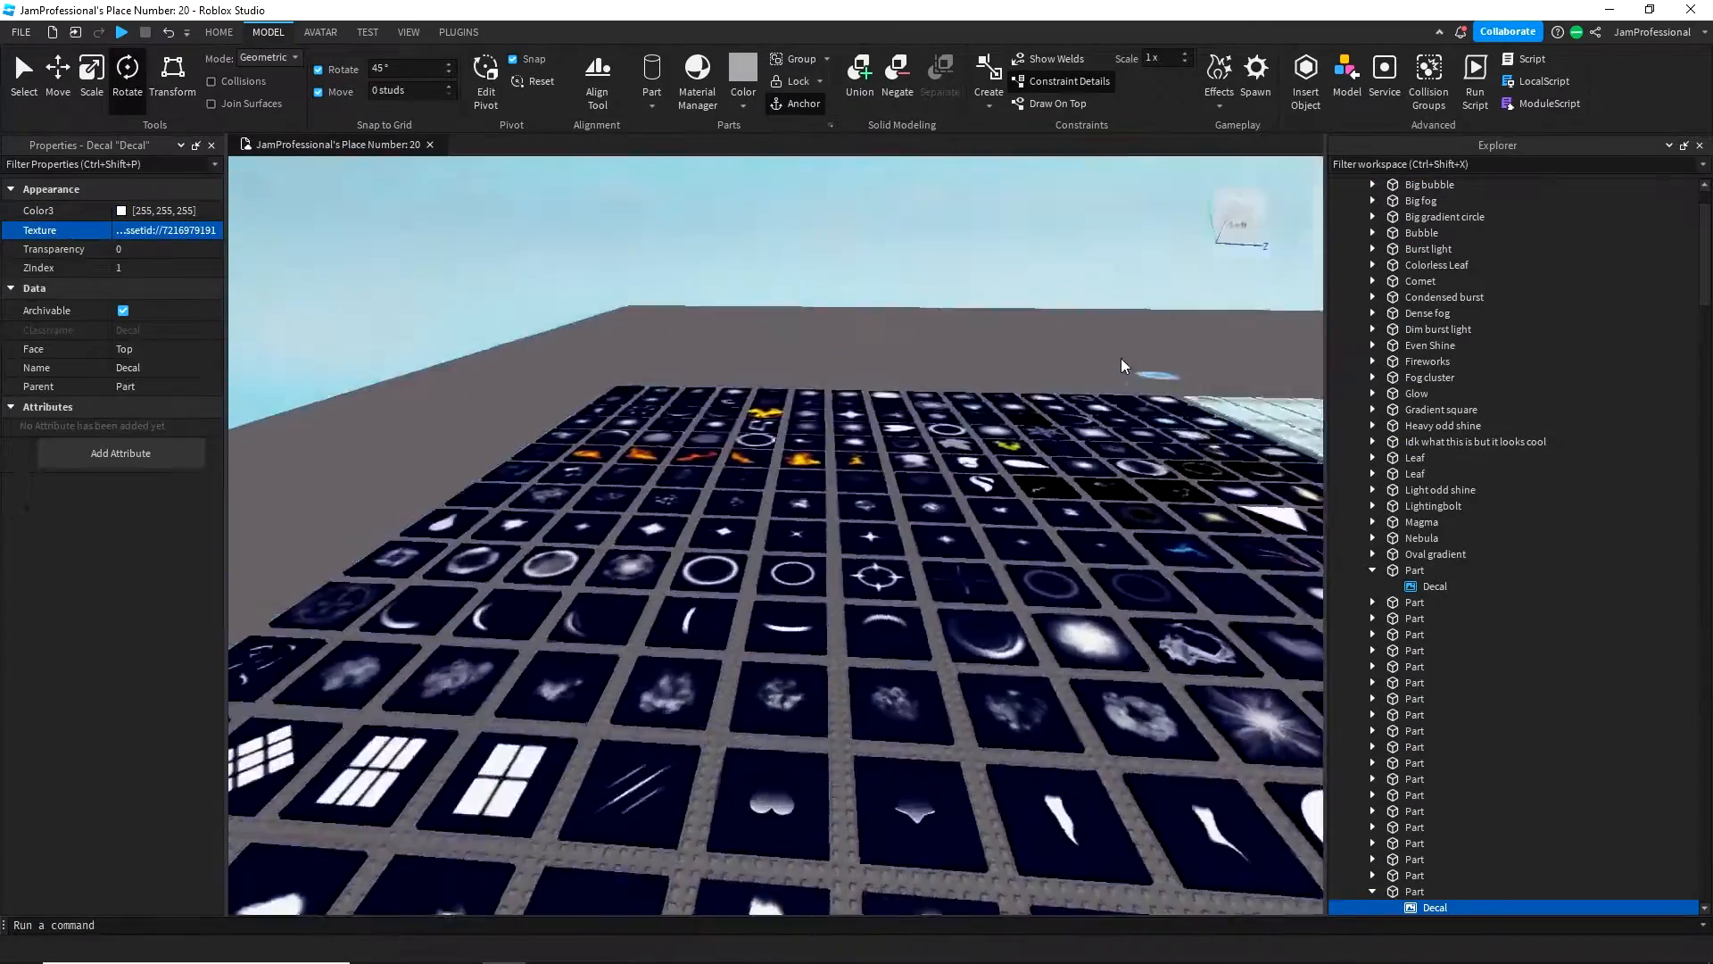
- Insert a ParticleEmitter directly into the invisible disc part that holds the magic circle
click(1126, 366)
scroll(998, 539, up, 8)
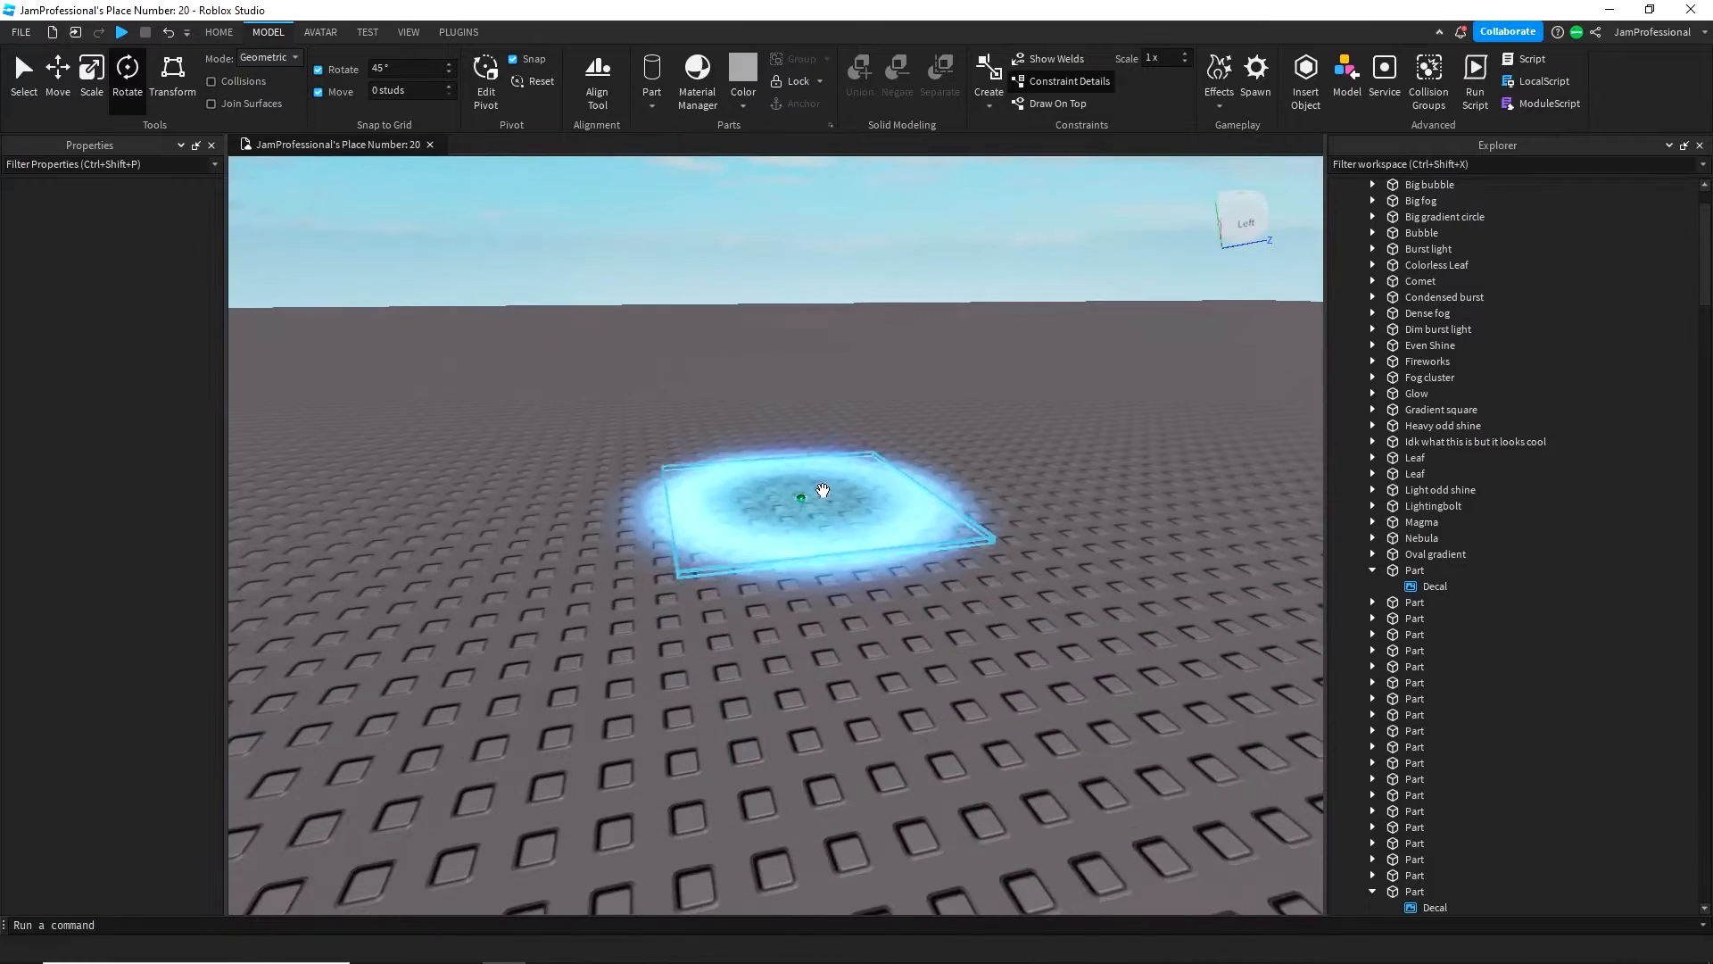
click(821, 490)
scroll(1552, 687, down, 4)
right_click(1425, 721)
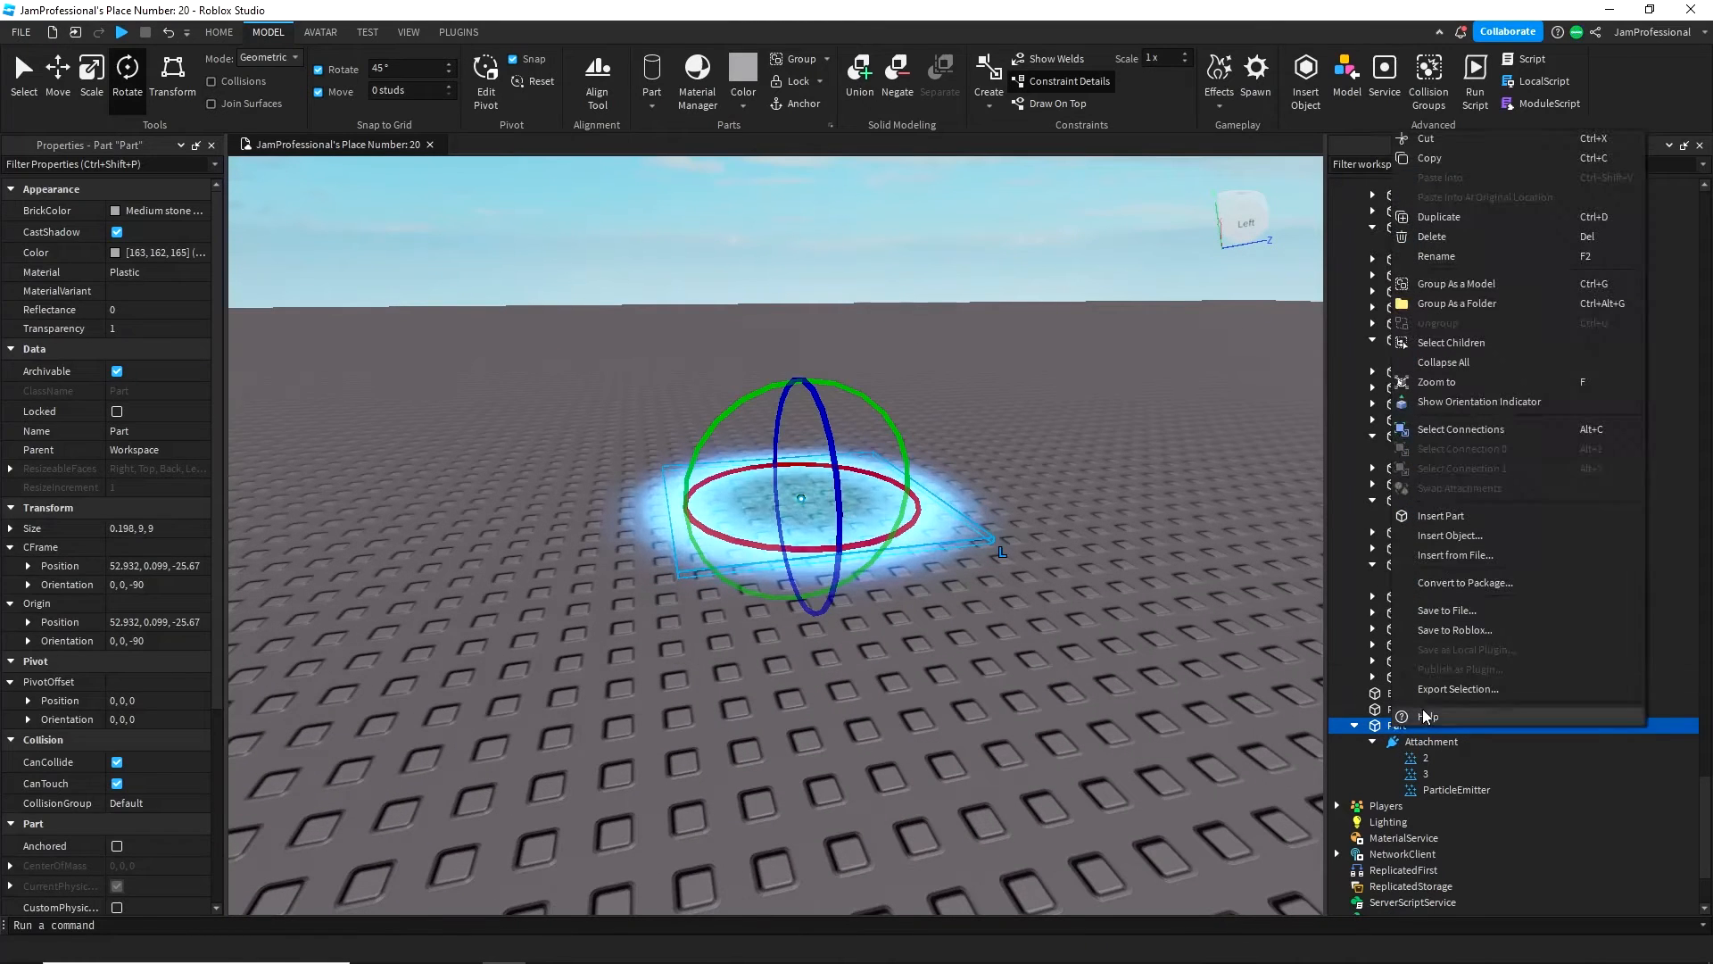
click(1450, 535)
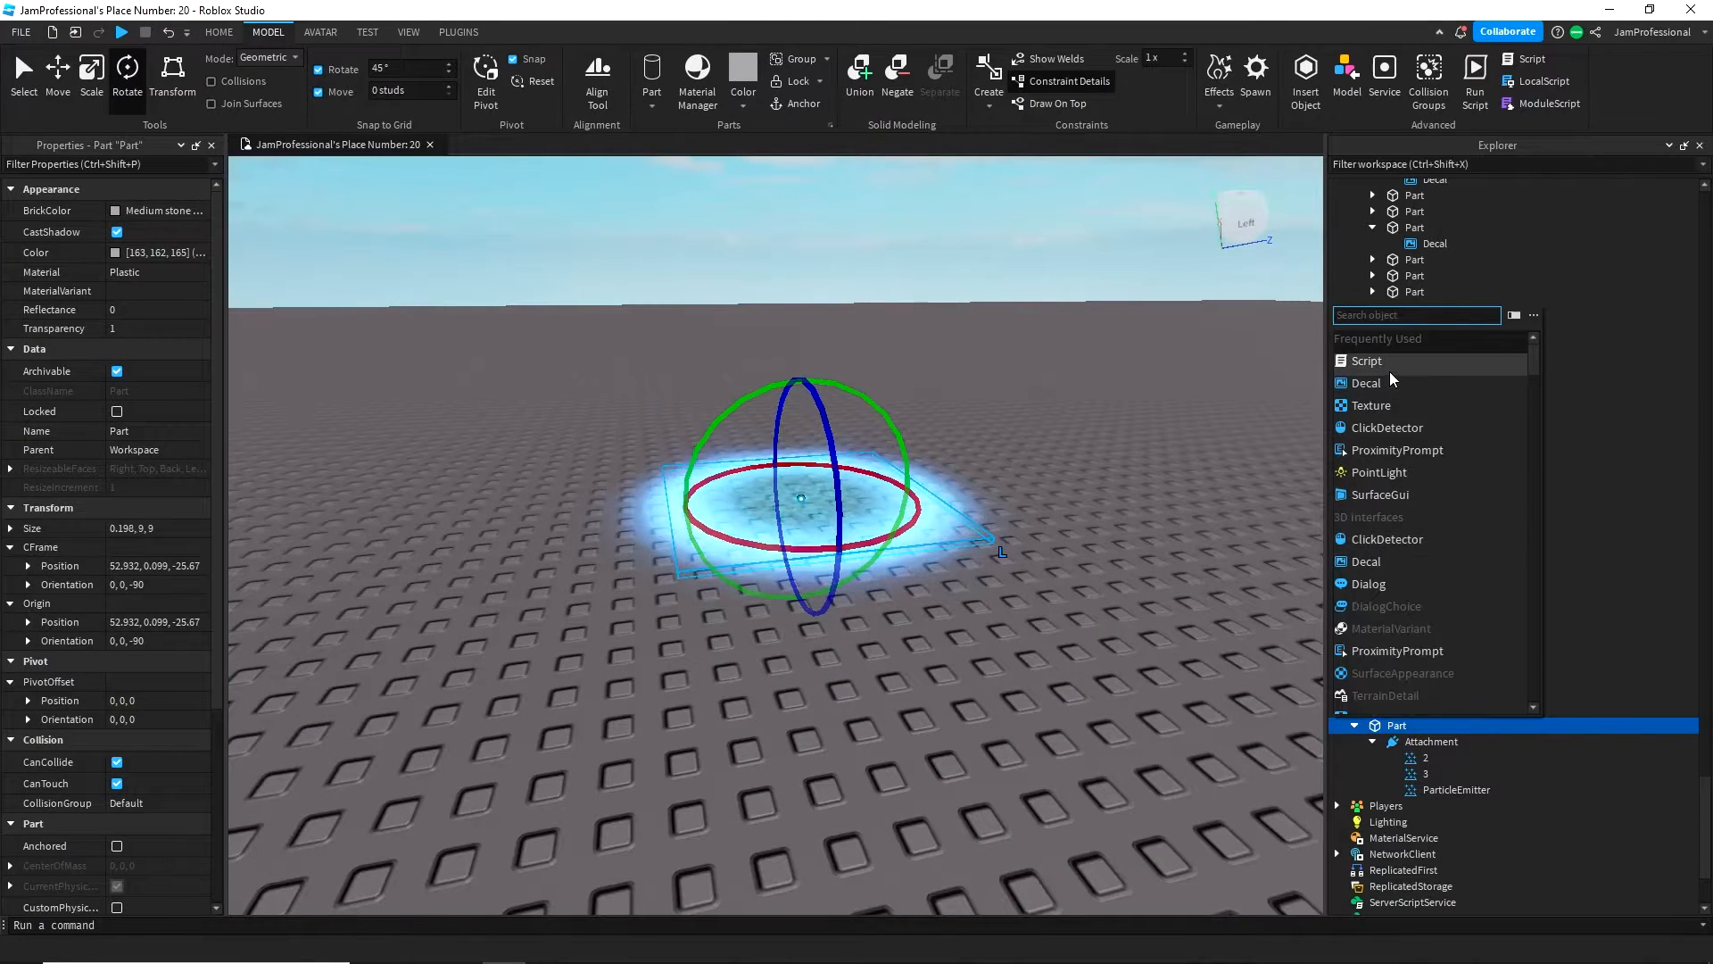
text(parti)
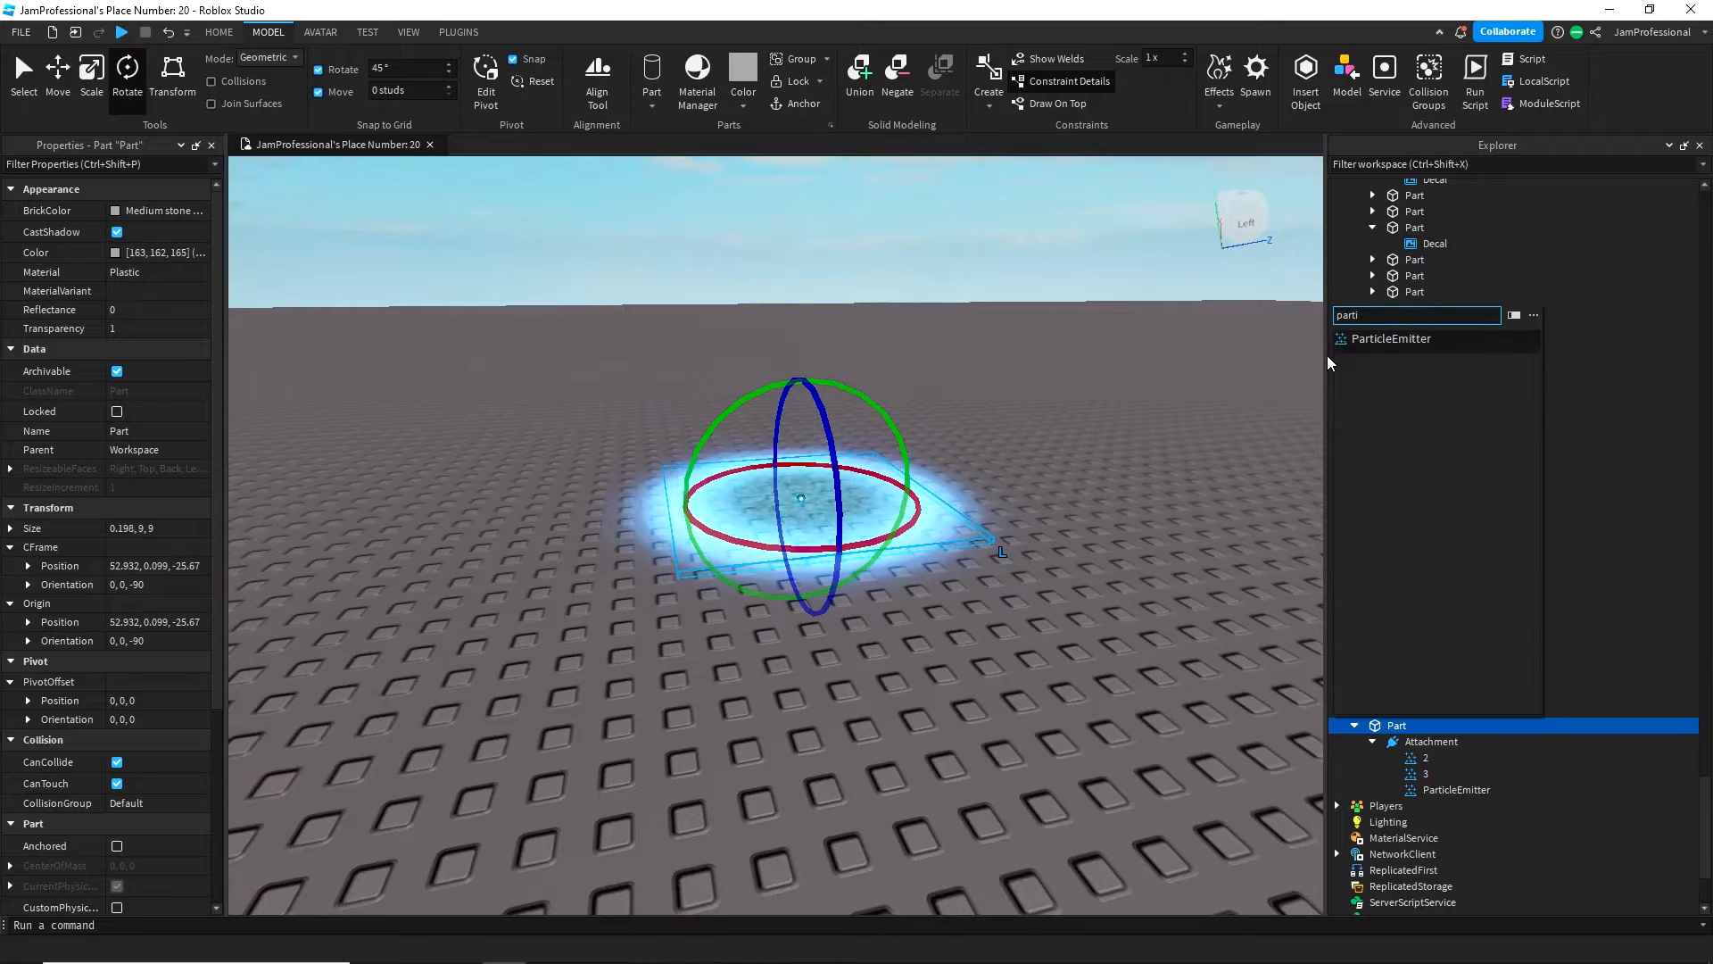
click(1378, 339)
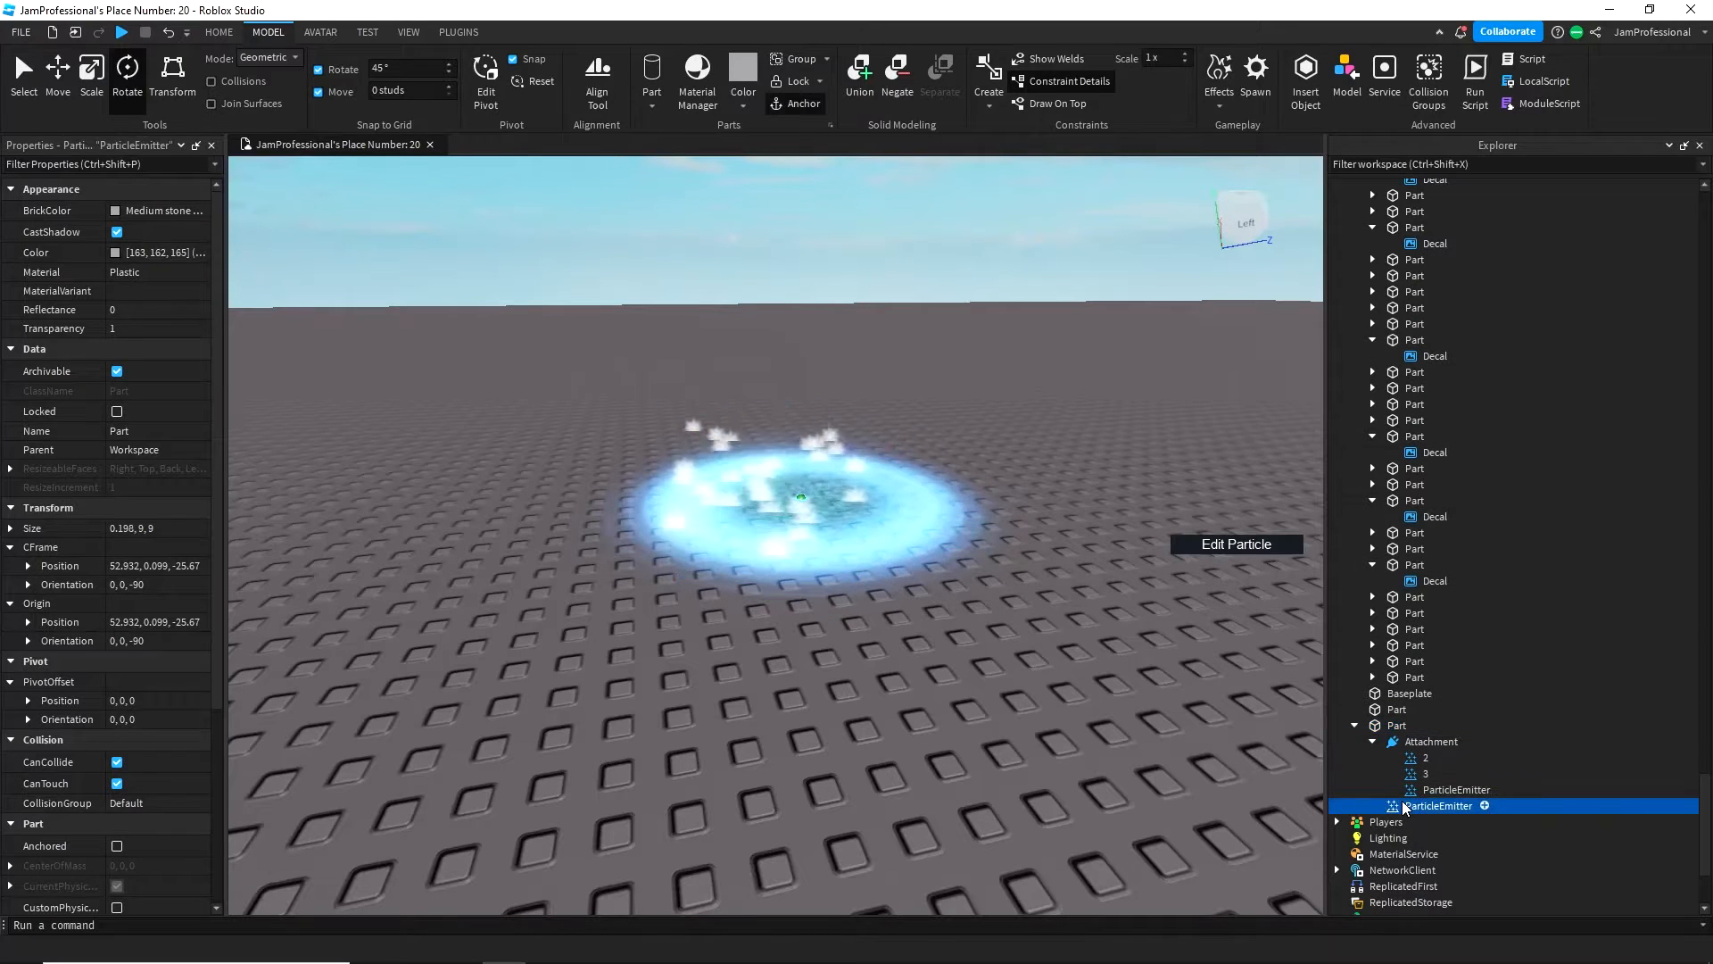
click(141, 327)
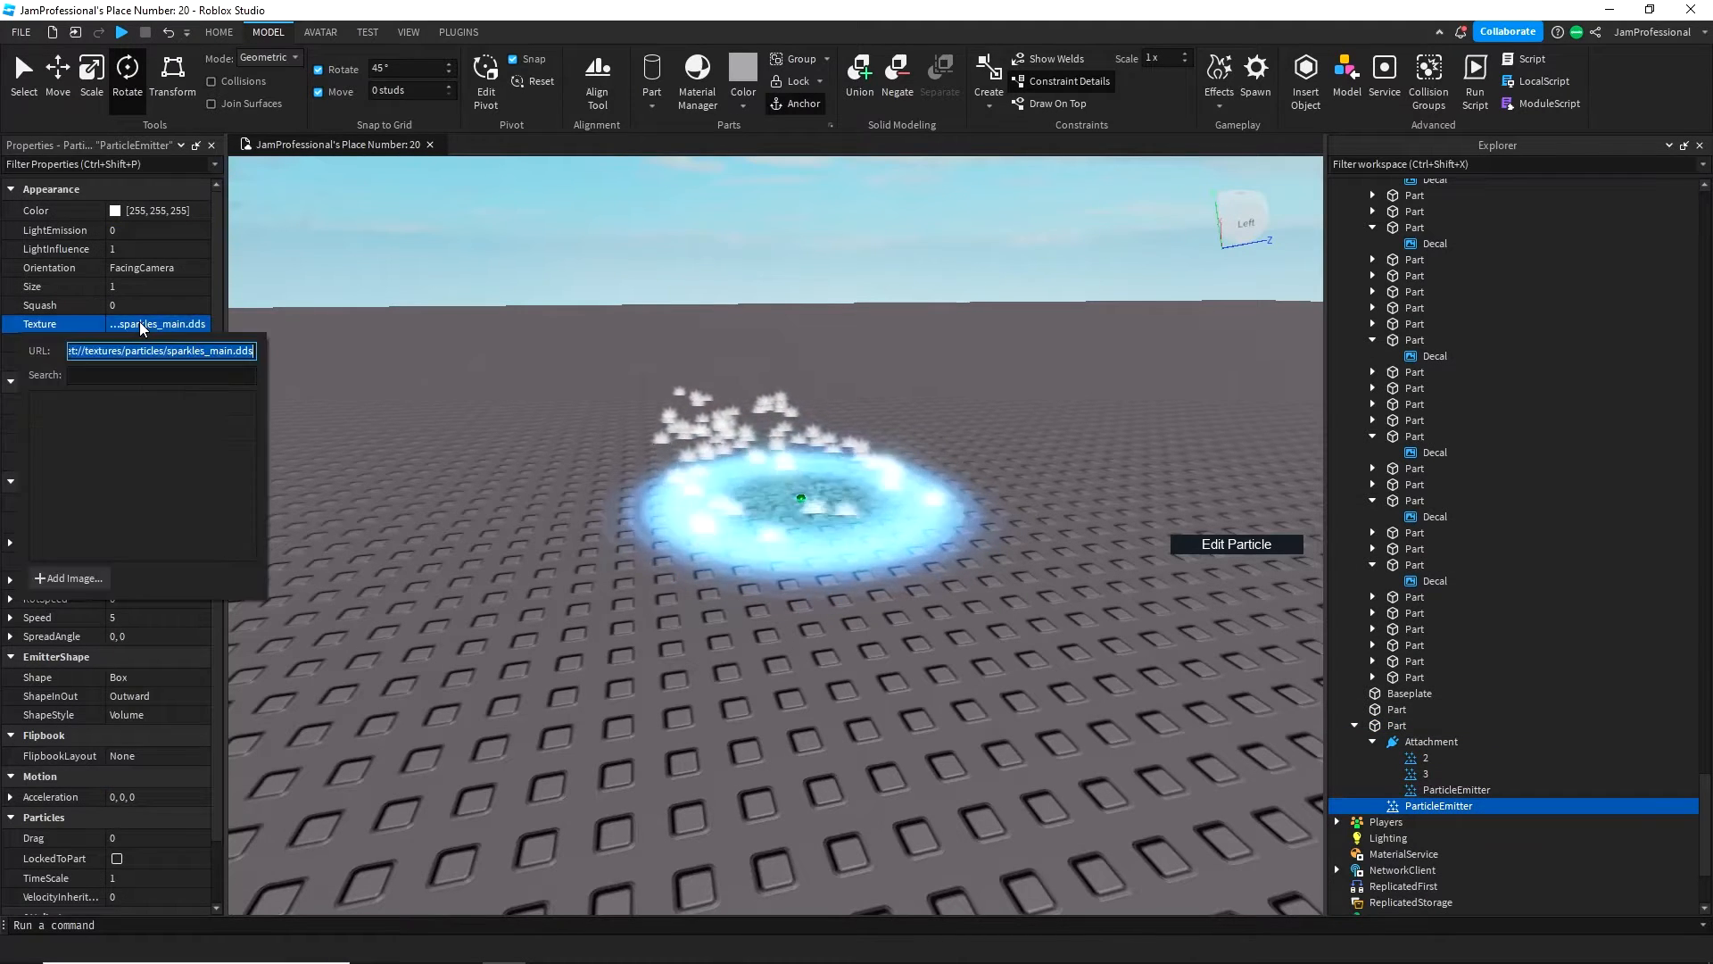
key(ctrl+v)
key(Return)
- Set the streak emitter's Color to cyan (0, 255, 255)
click(116, 211)
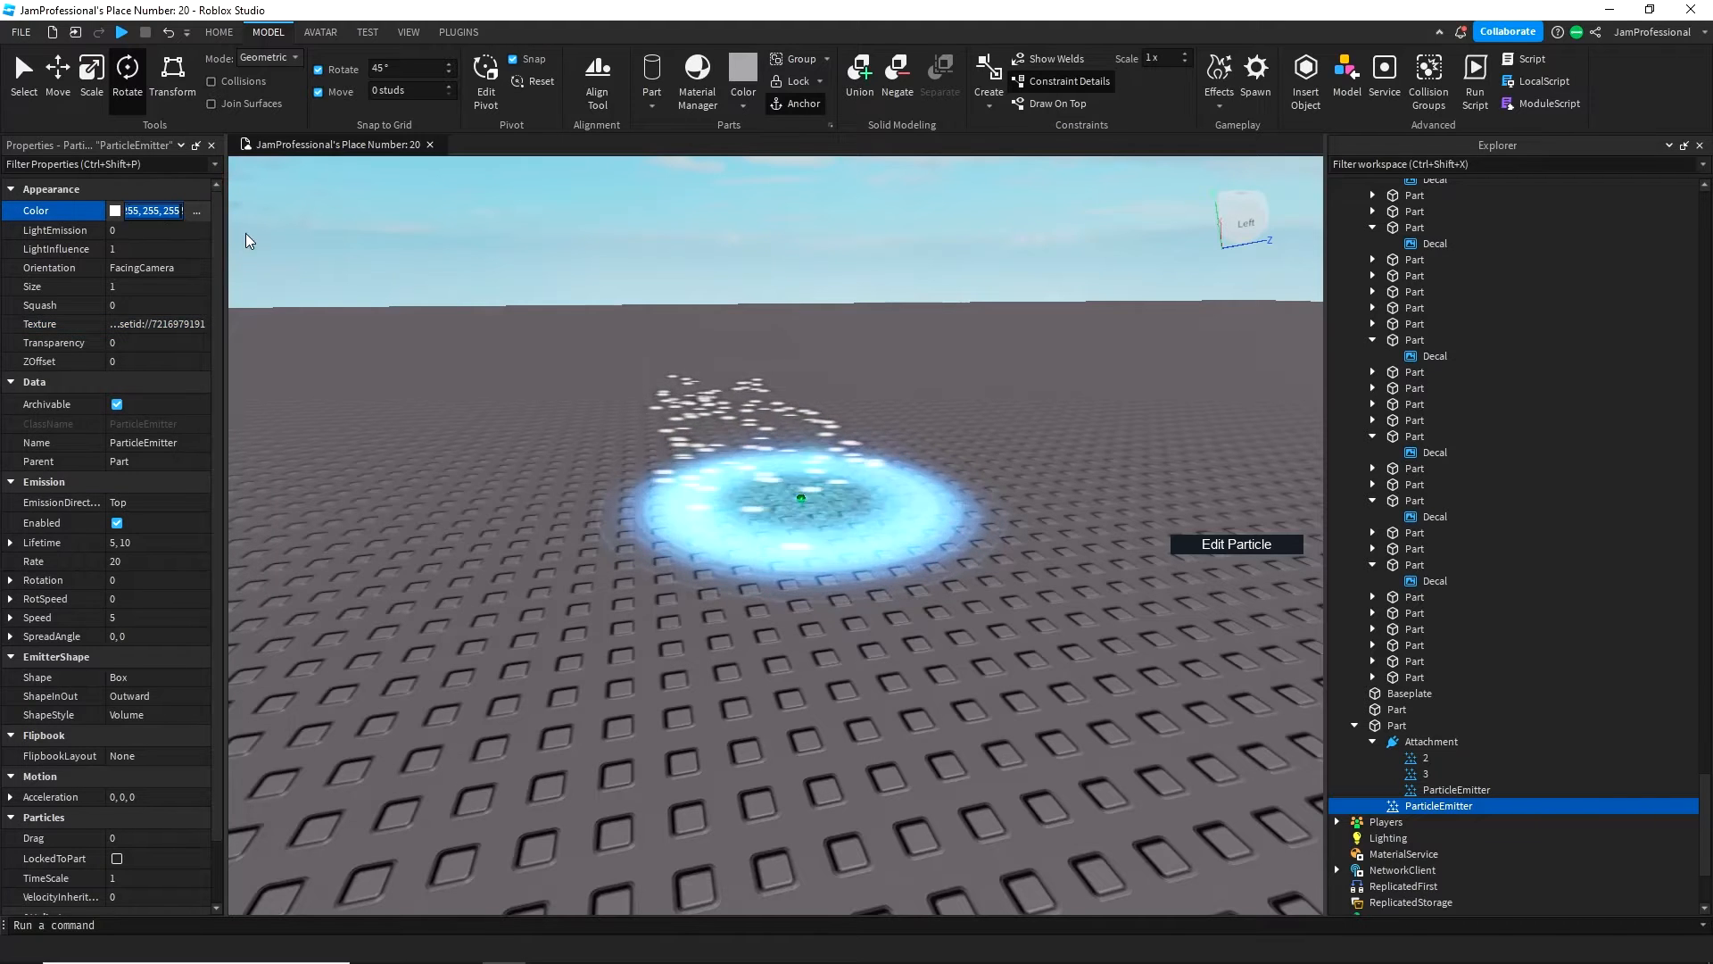
click(115, 210)
drag(828, 300, 441, 314)
drag(525, 365, 555, 344)
click(585, 662)
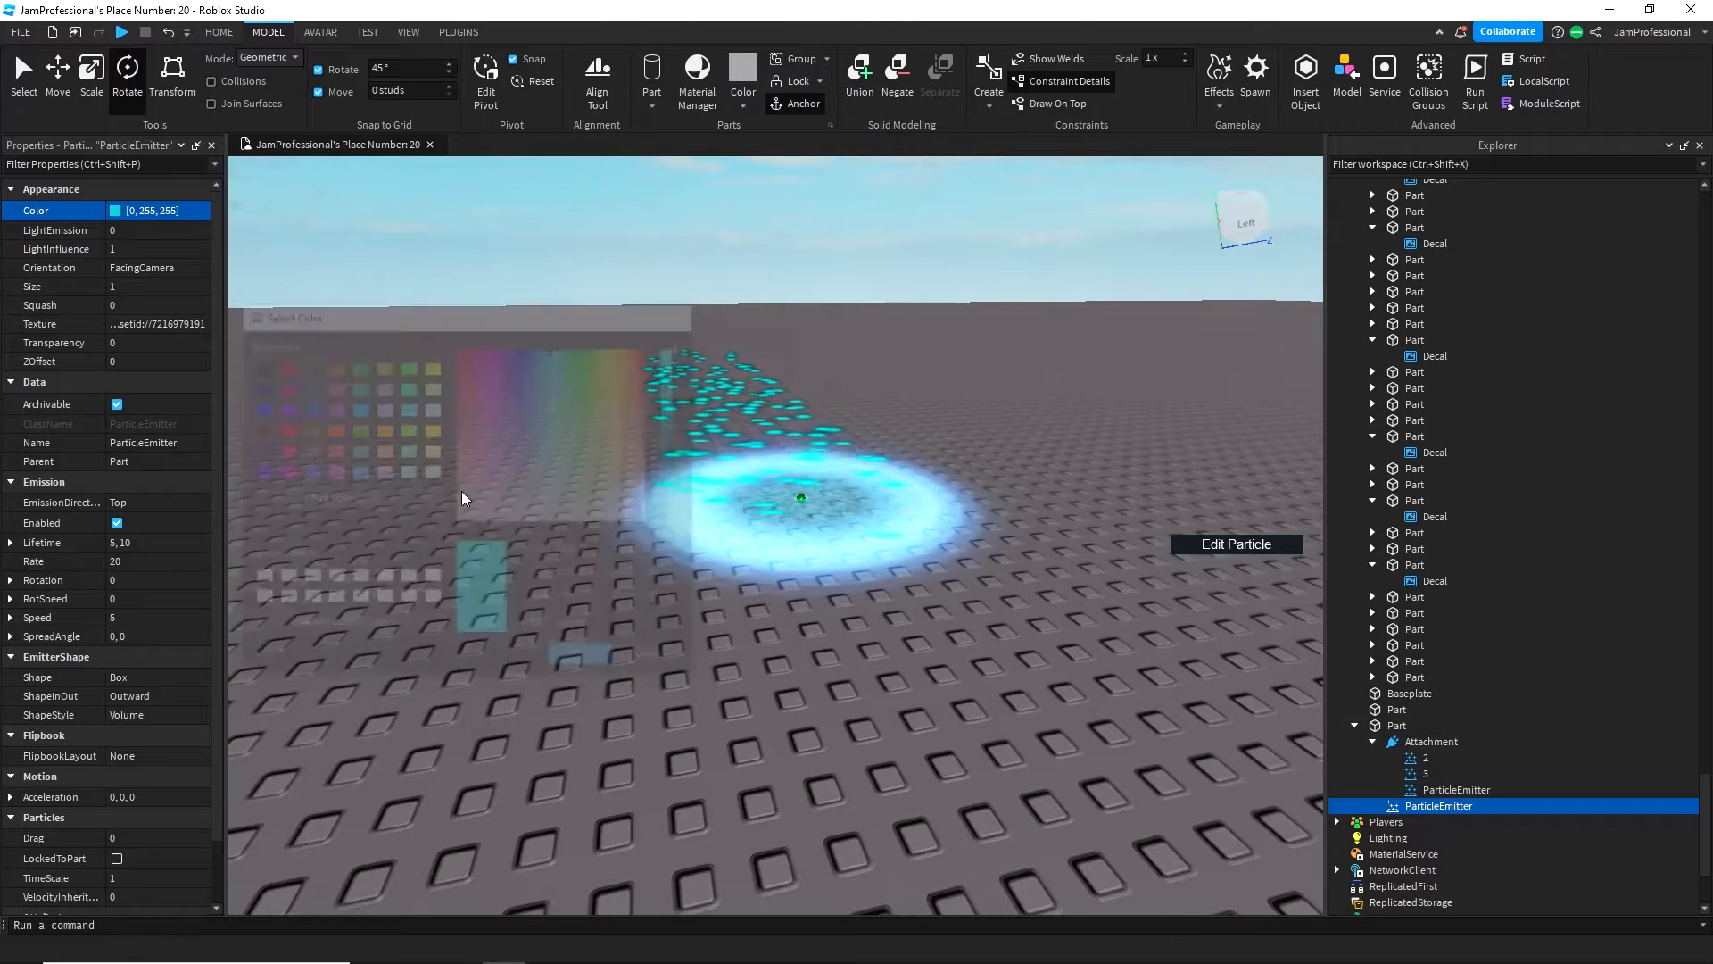
- Raise the streak emitter's LightEmission to 1
click(161, 229)
drag(173, 232, 246, 237)
right_drag(433, 373, 438, 380)
click(147, 486)
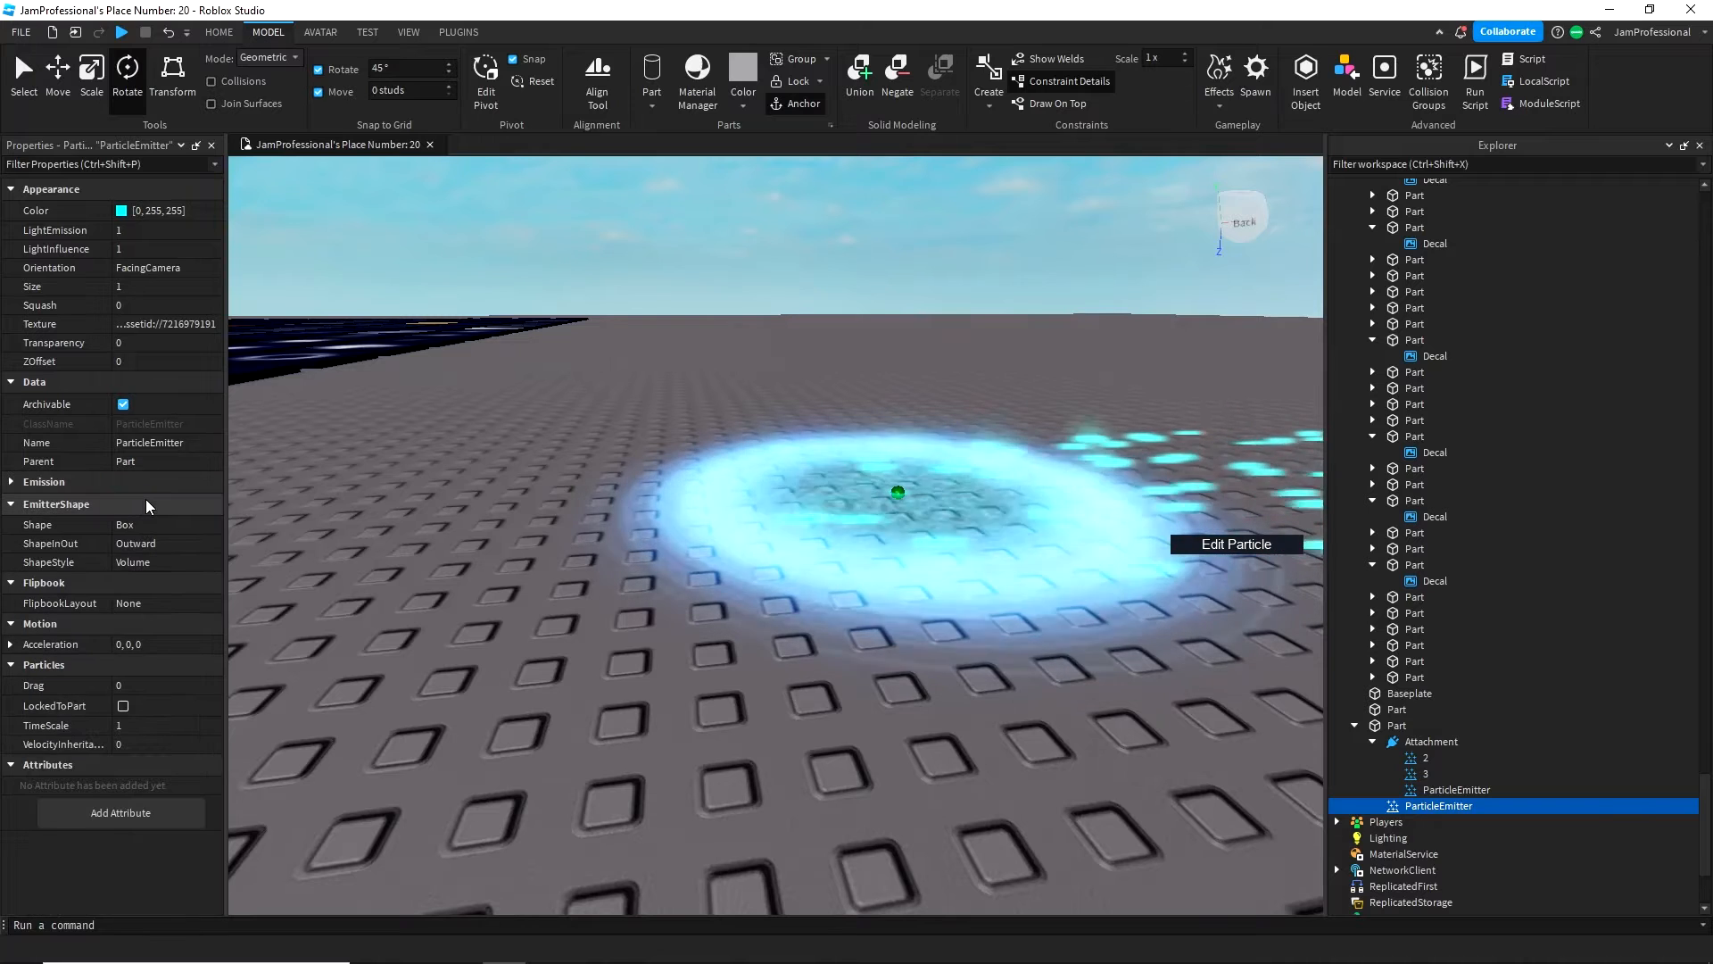
- Set the streak emitter's EmissionDirection to Left, trying Front and Back first
click(11, 481)
click(152, 503)
click(202, 502)
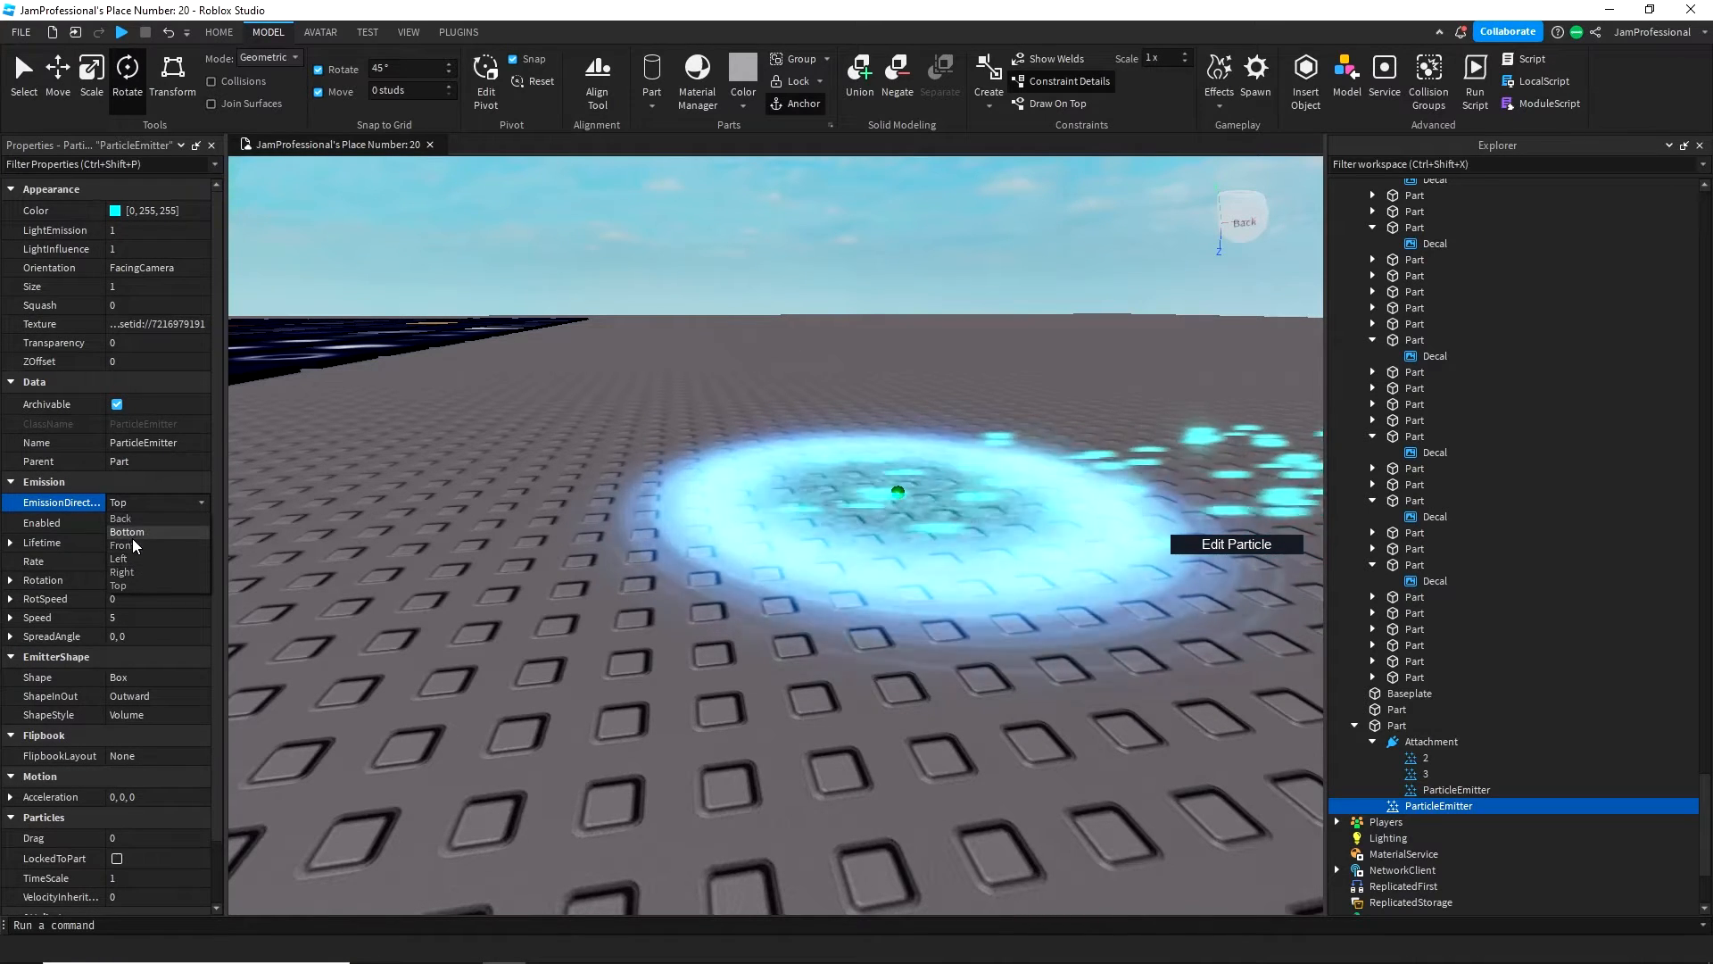
click(134, 547)
click(147, 502)
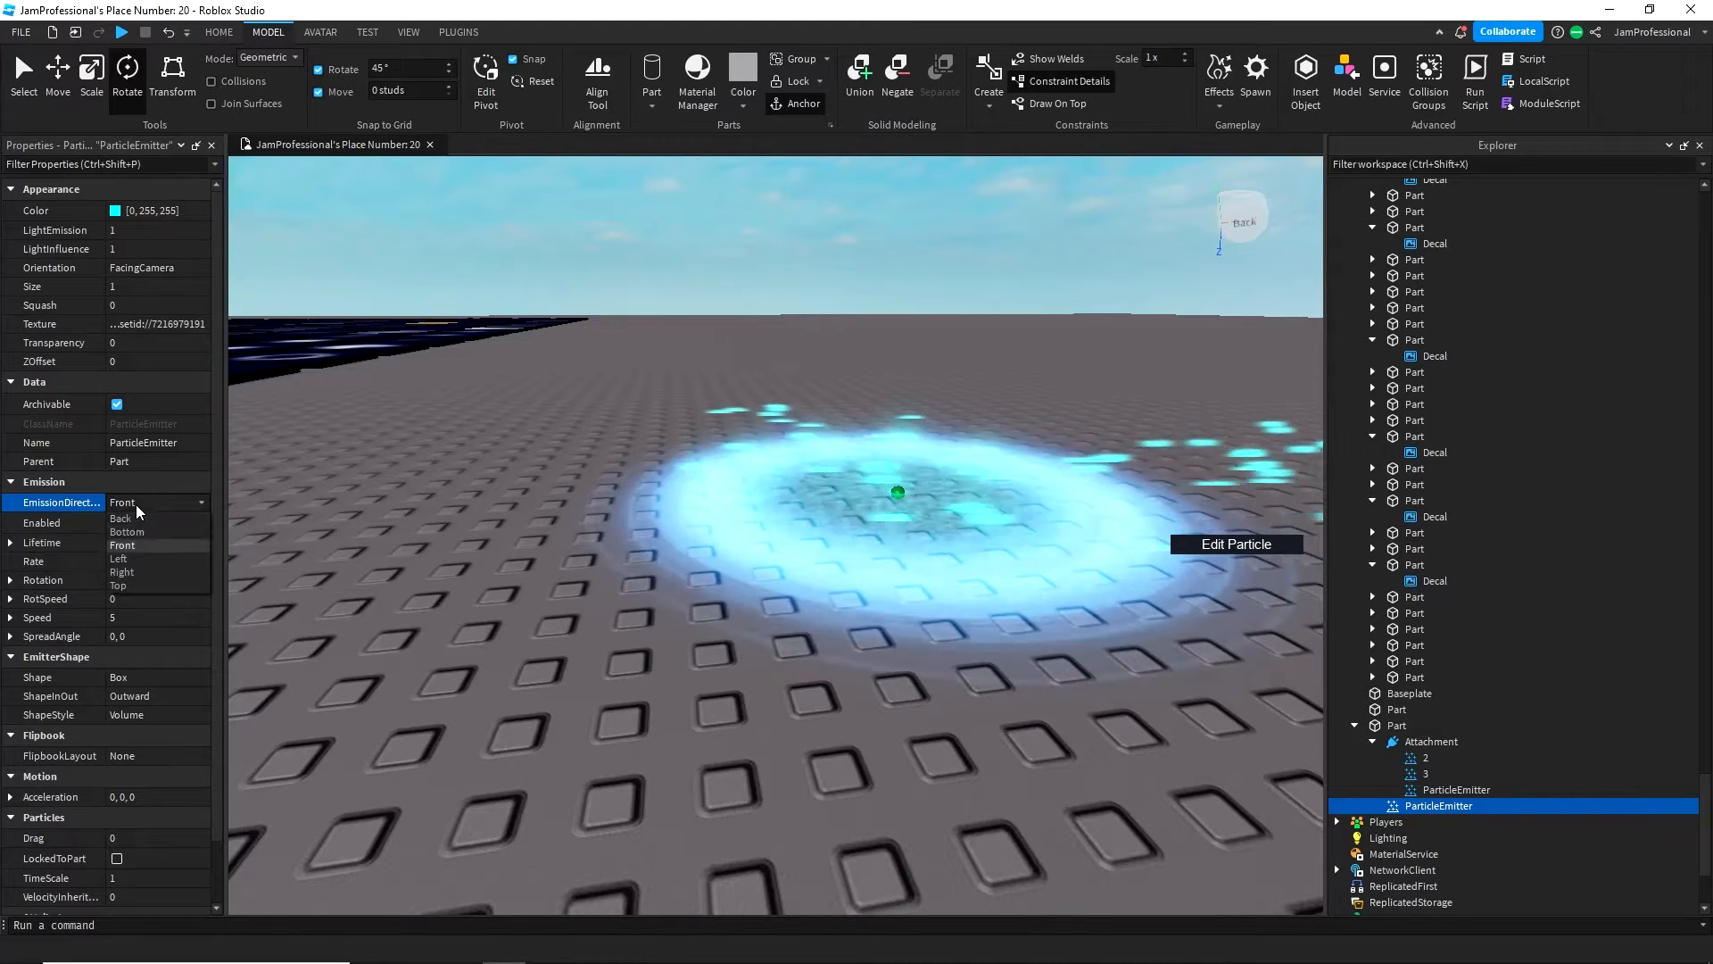
click(134, 515)
click(147, 502)
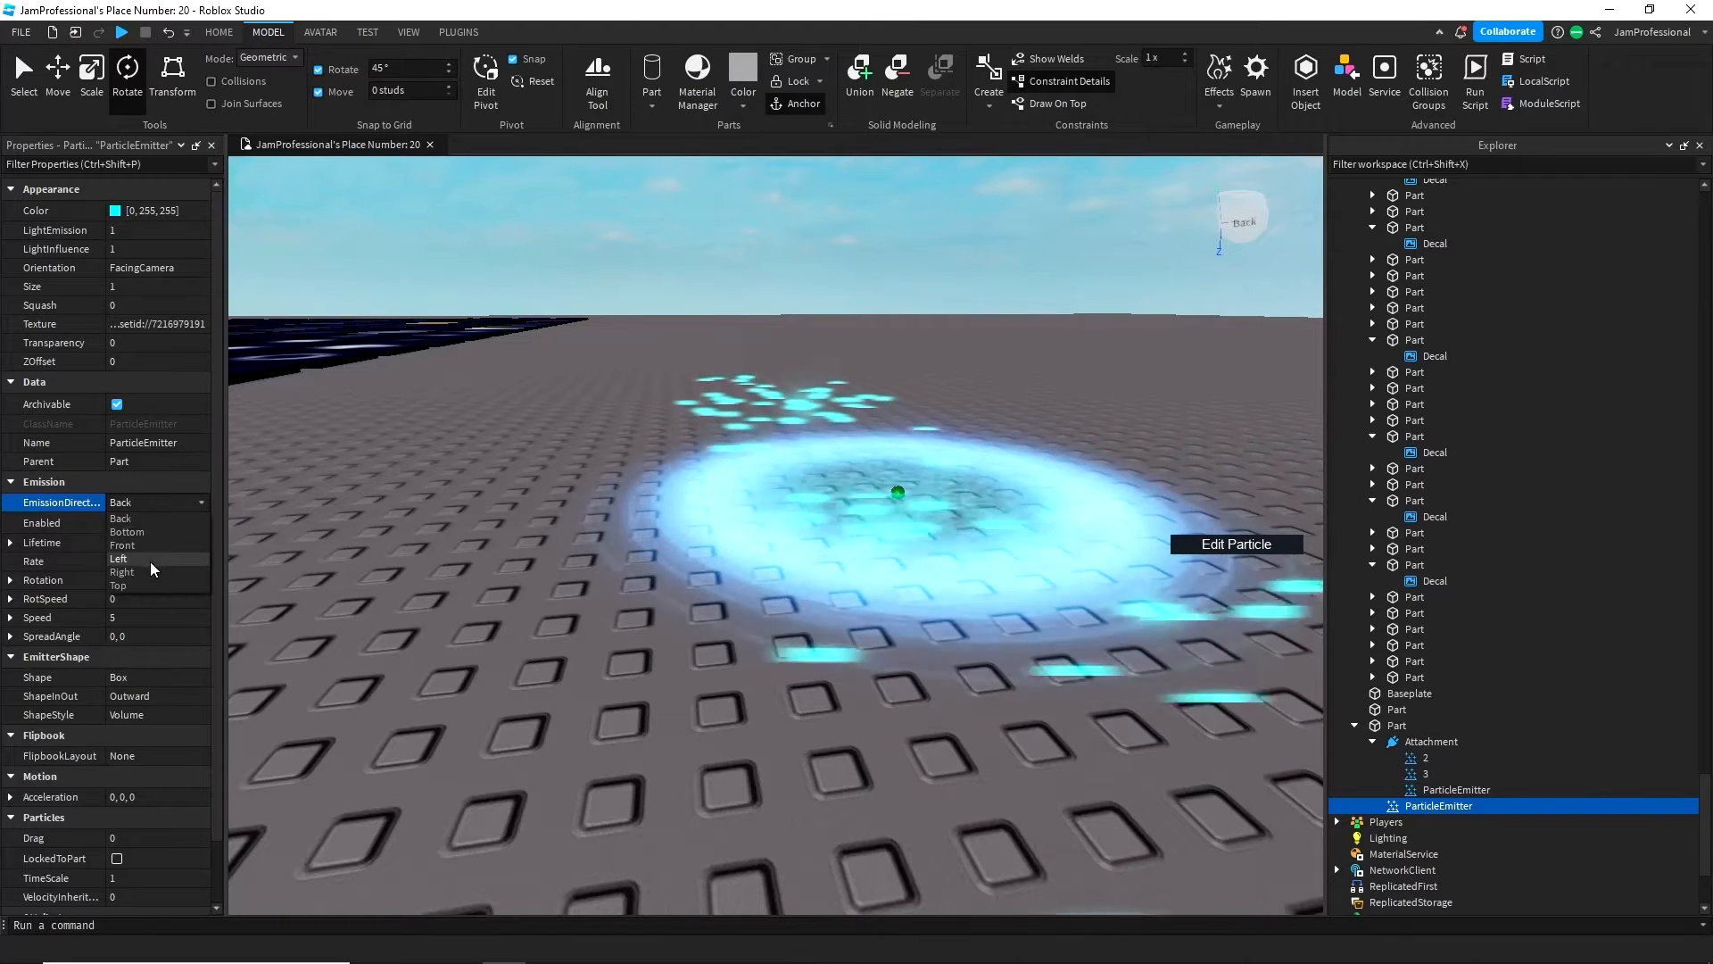
click(134, 578)
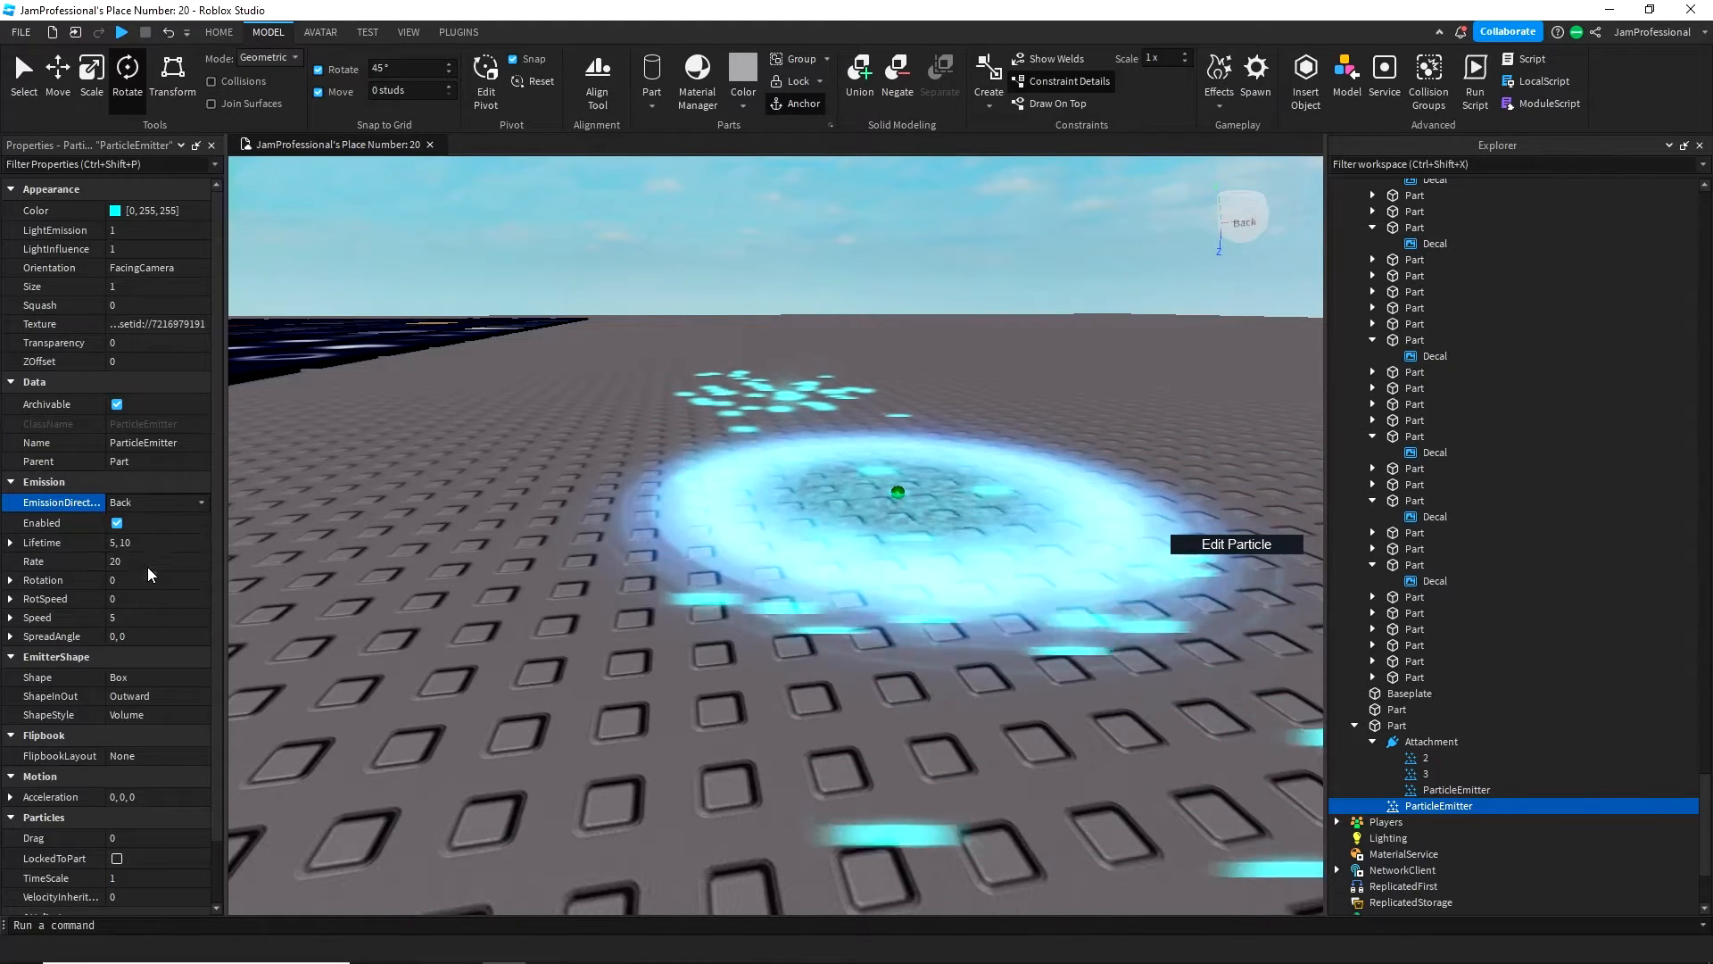
click(152, 502)
click(138, 560)
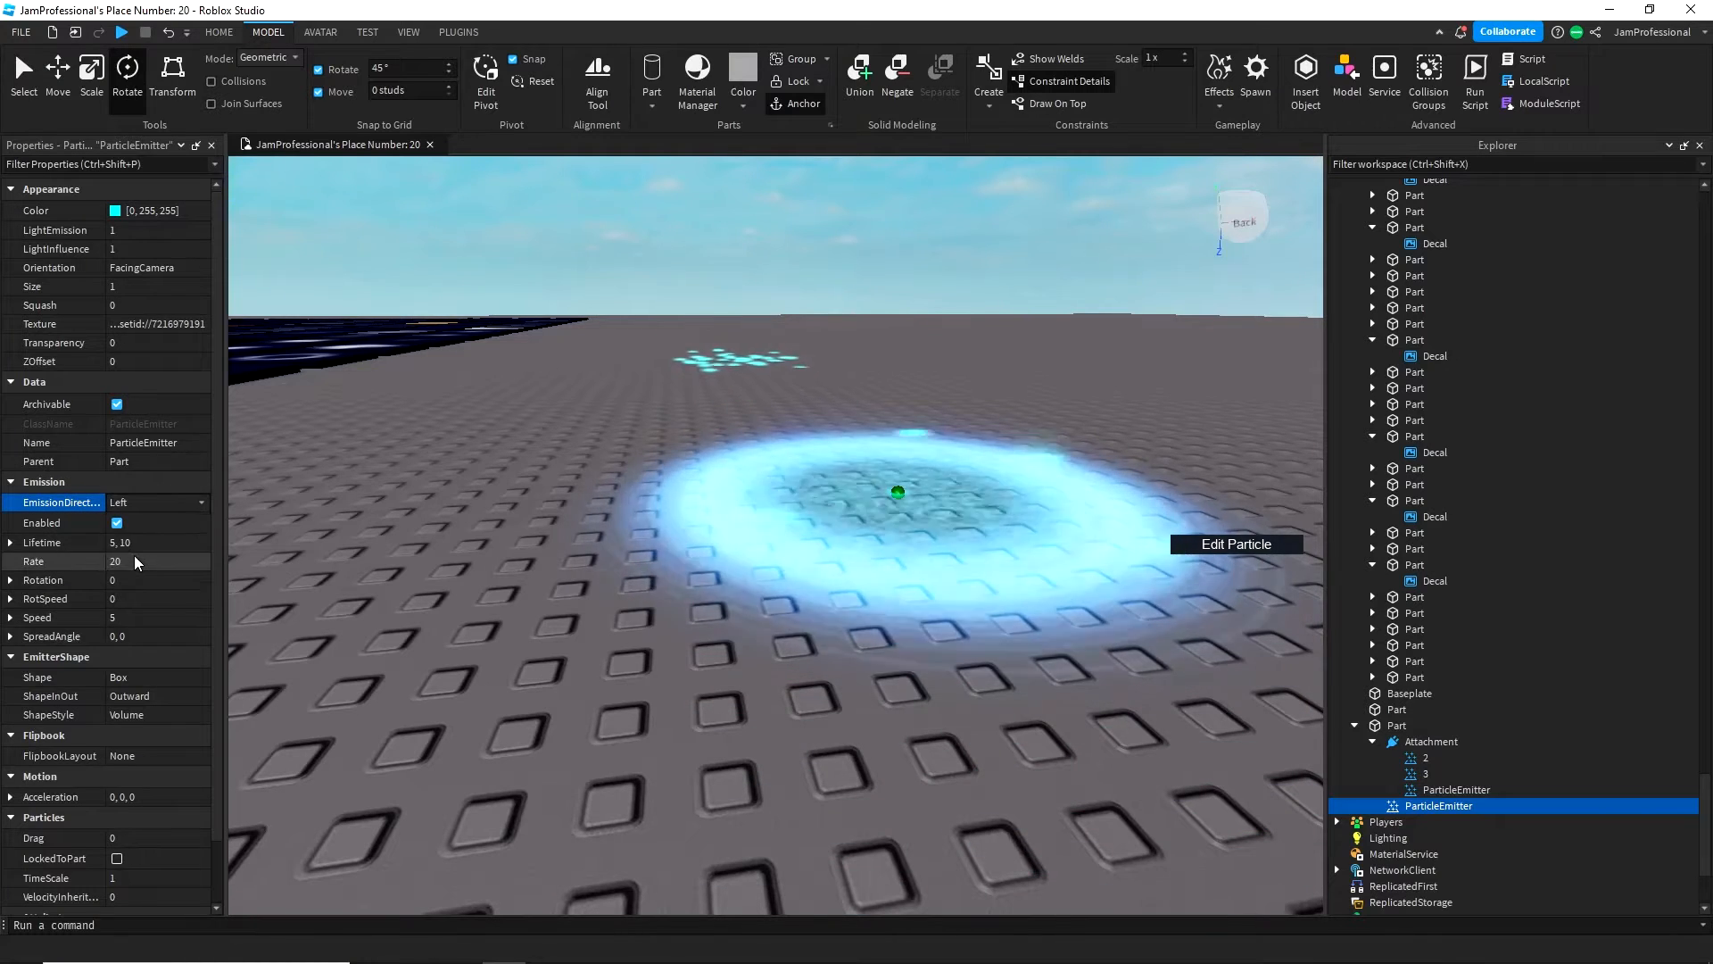
- Try the VelocityPerpendicular and VelocityParallel orientations on the streak emitter
click(152, 267)
click(152, 330)
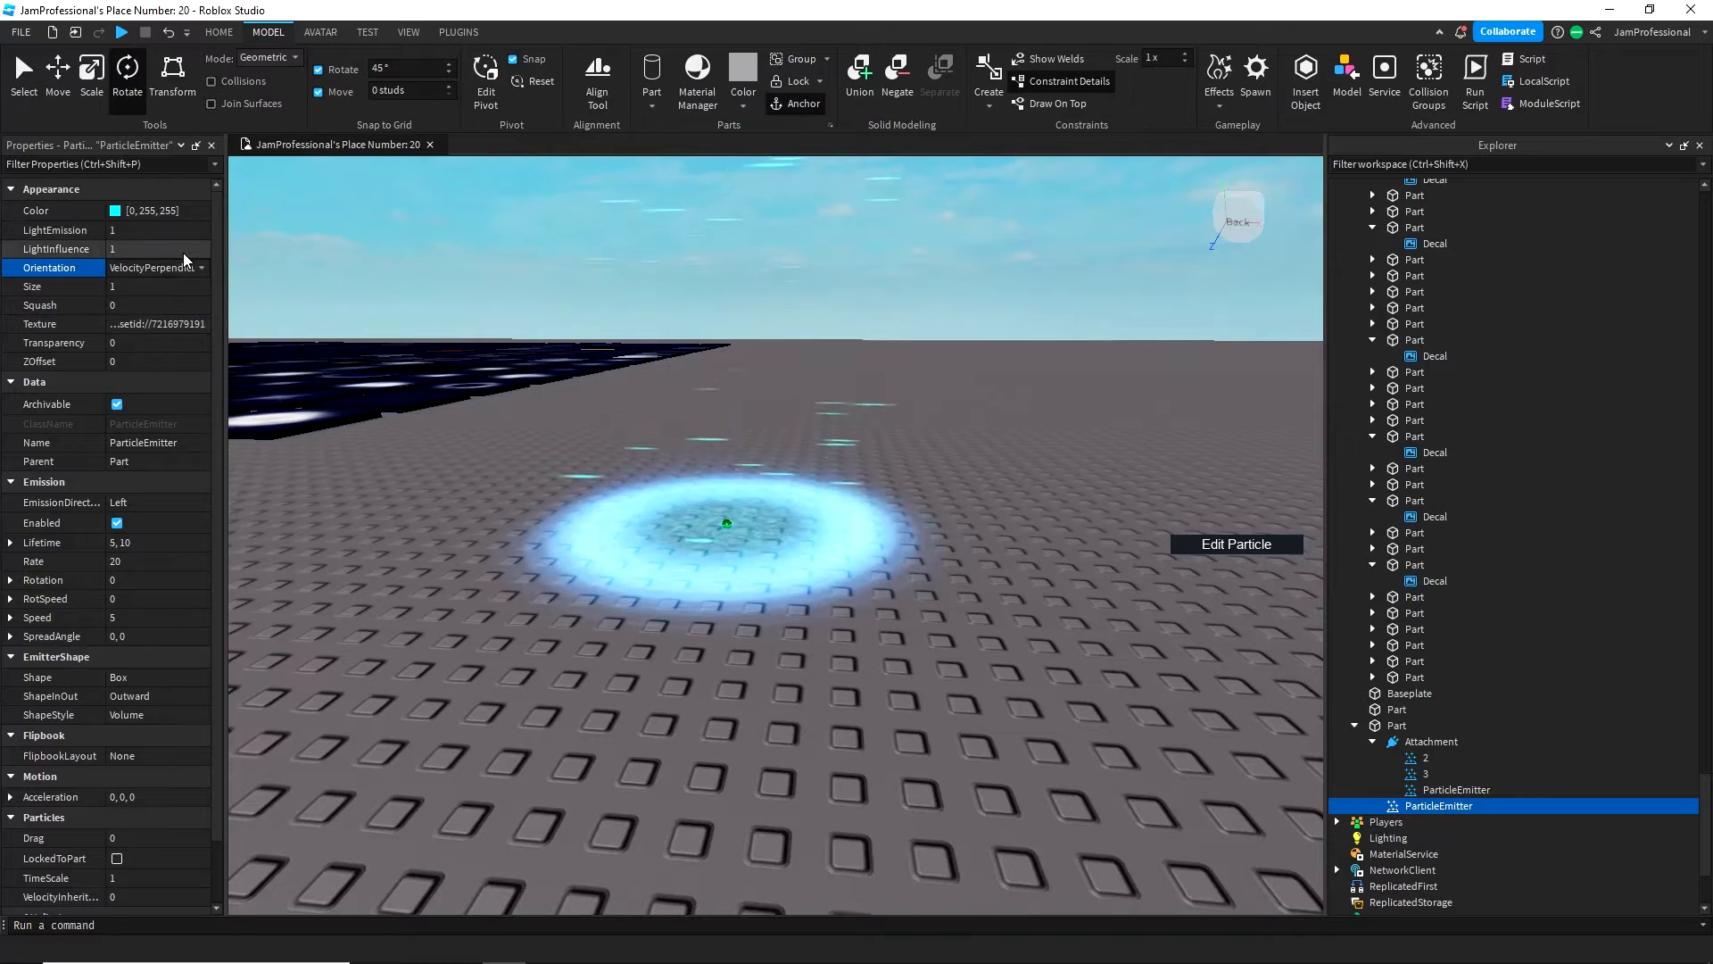
click(152, 267)
click(145, 311)
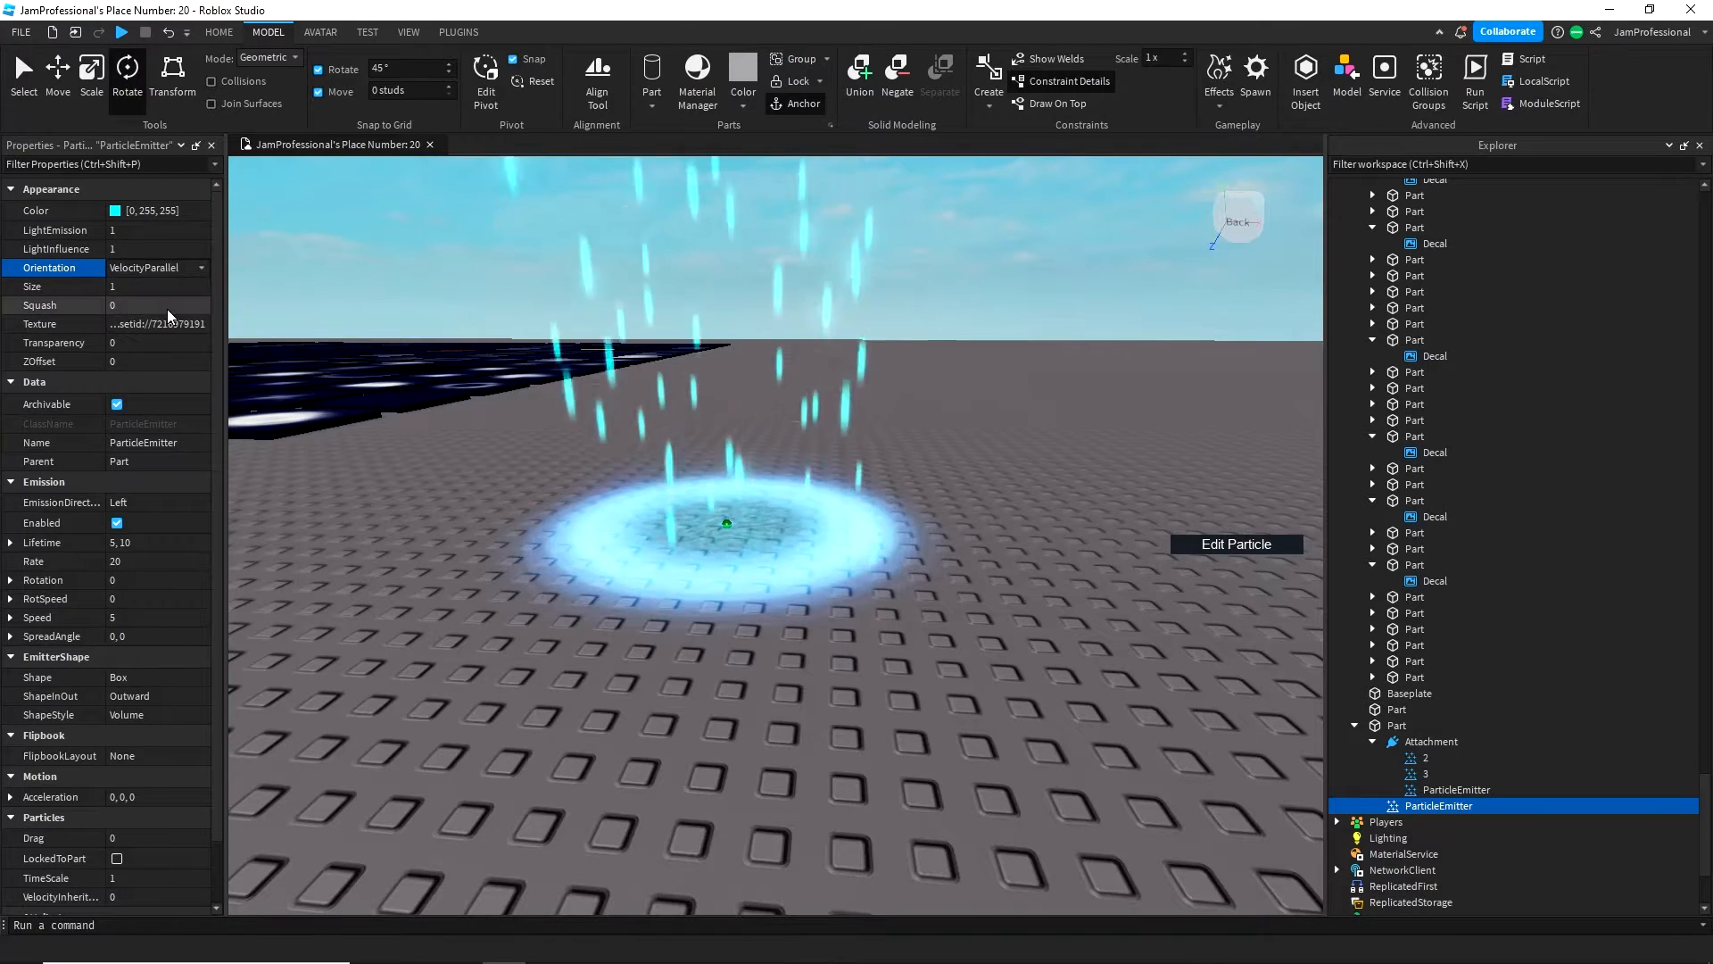
- Try Squash values of 4, 100 and 5 on the streaks, comparing VelocityPerpendicular and VelocityParallel orientations at Squash 5
click(146, 306)
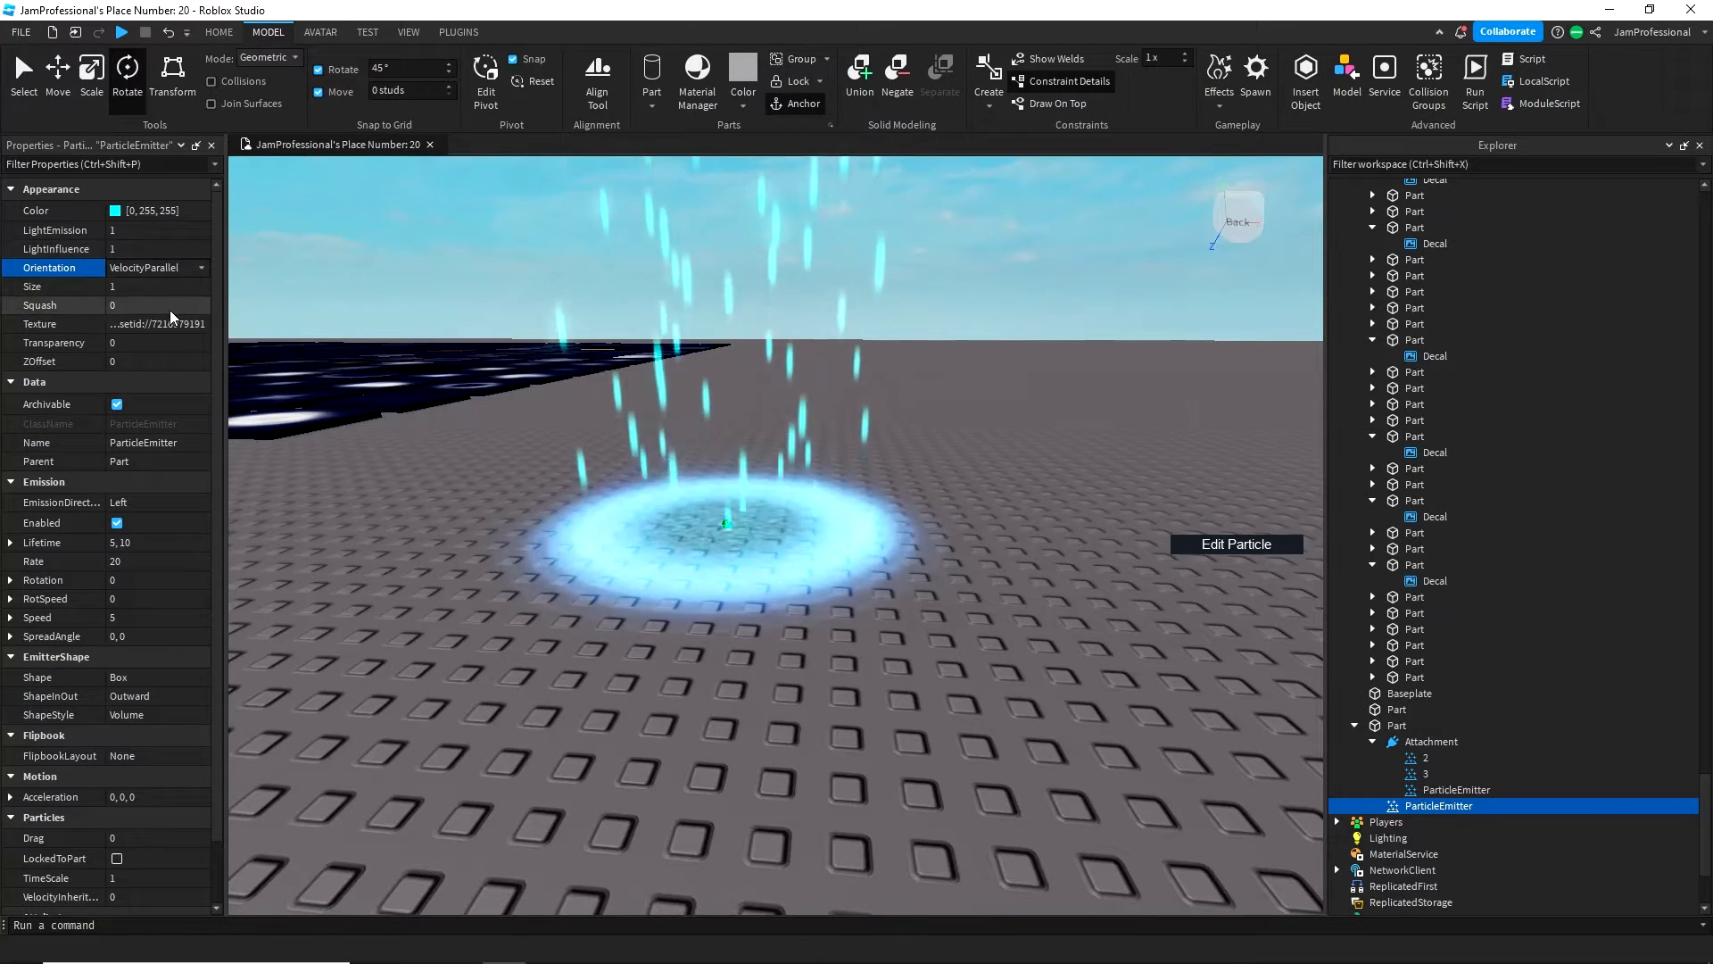
text(4)
key(Return)
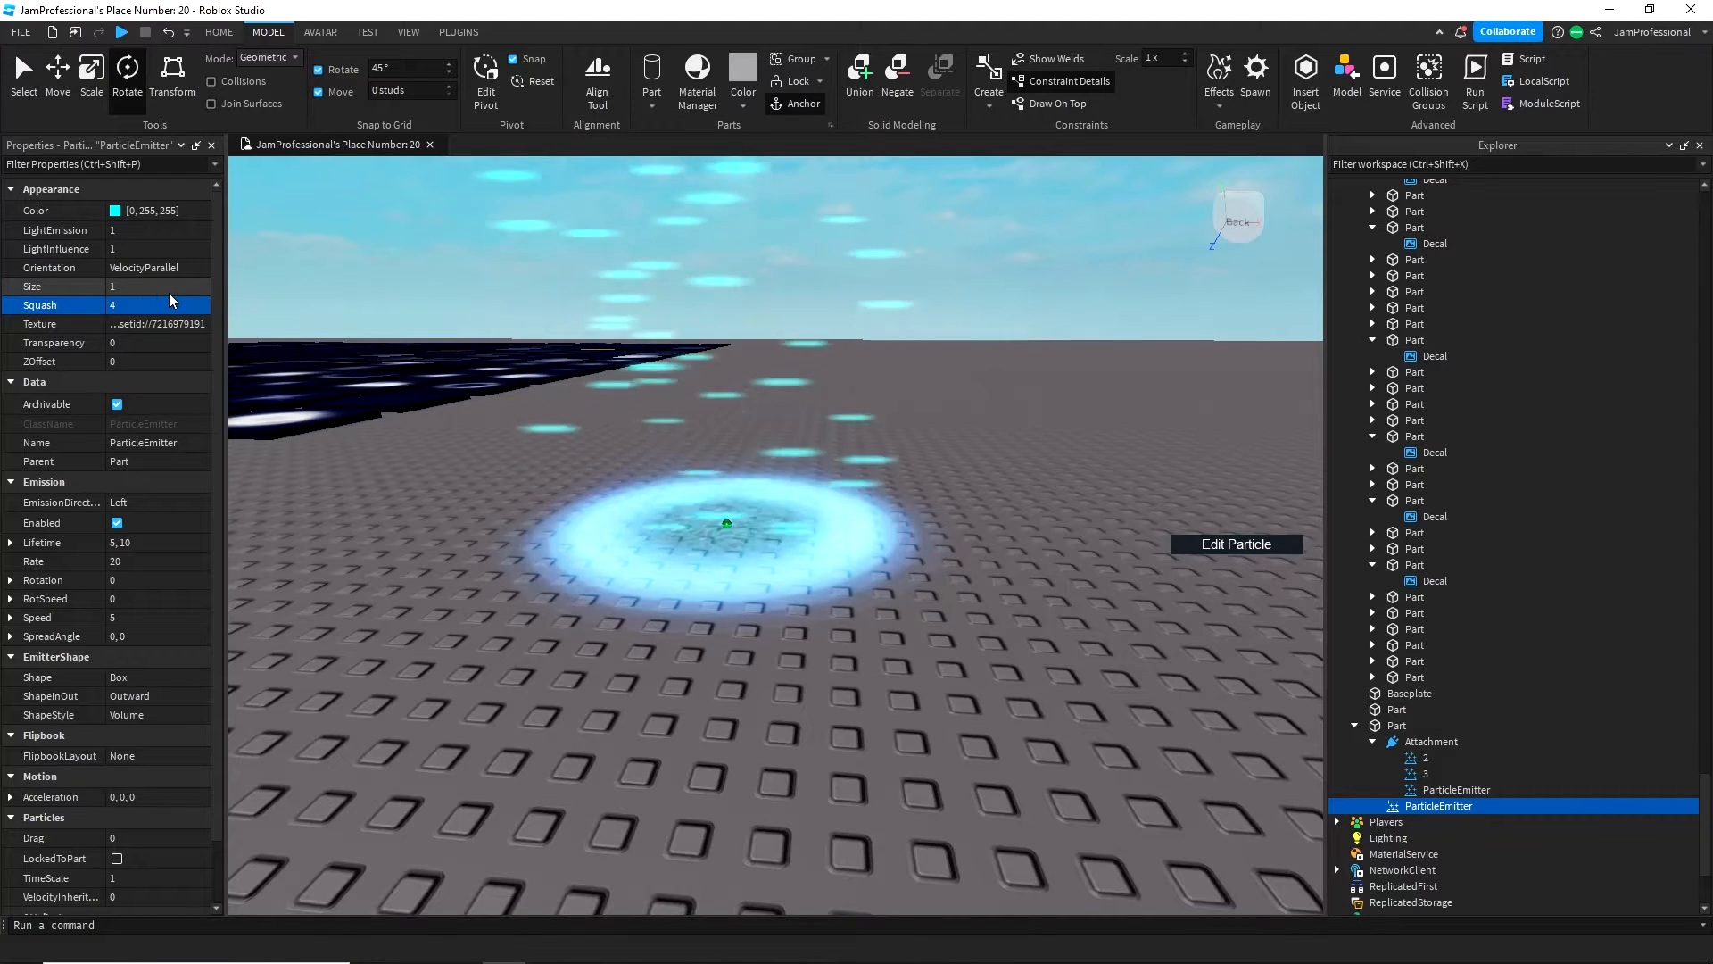
click(157, 306)
text(6)
key(BackSpace)
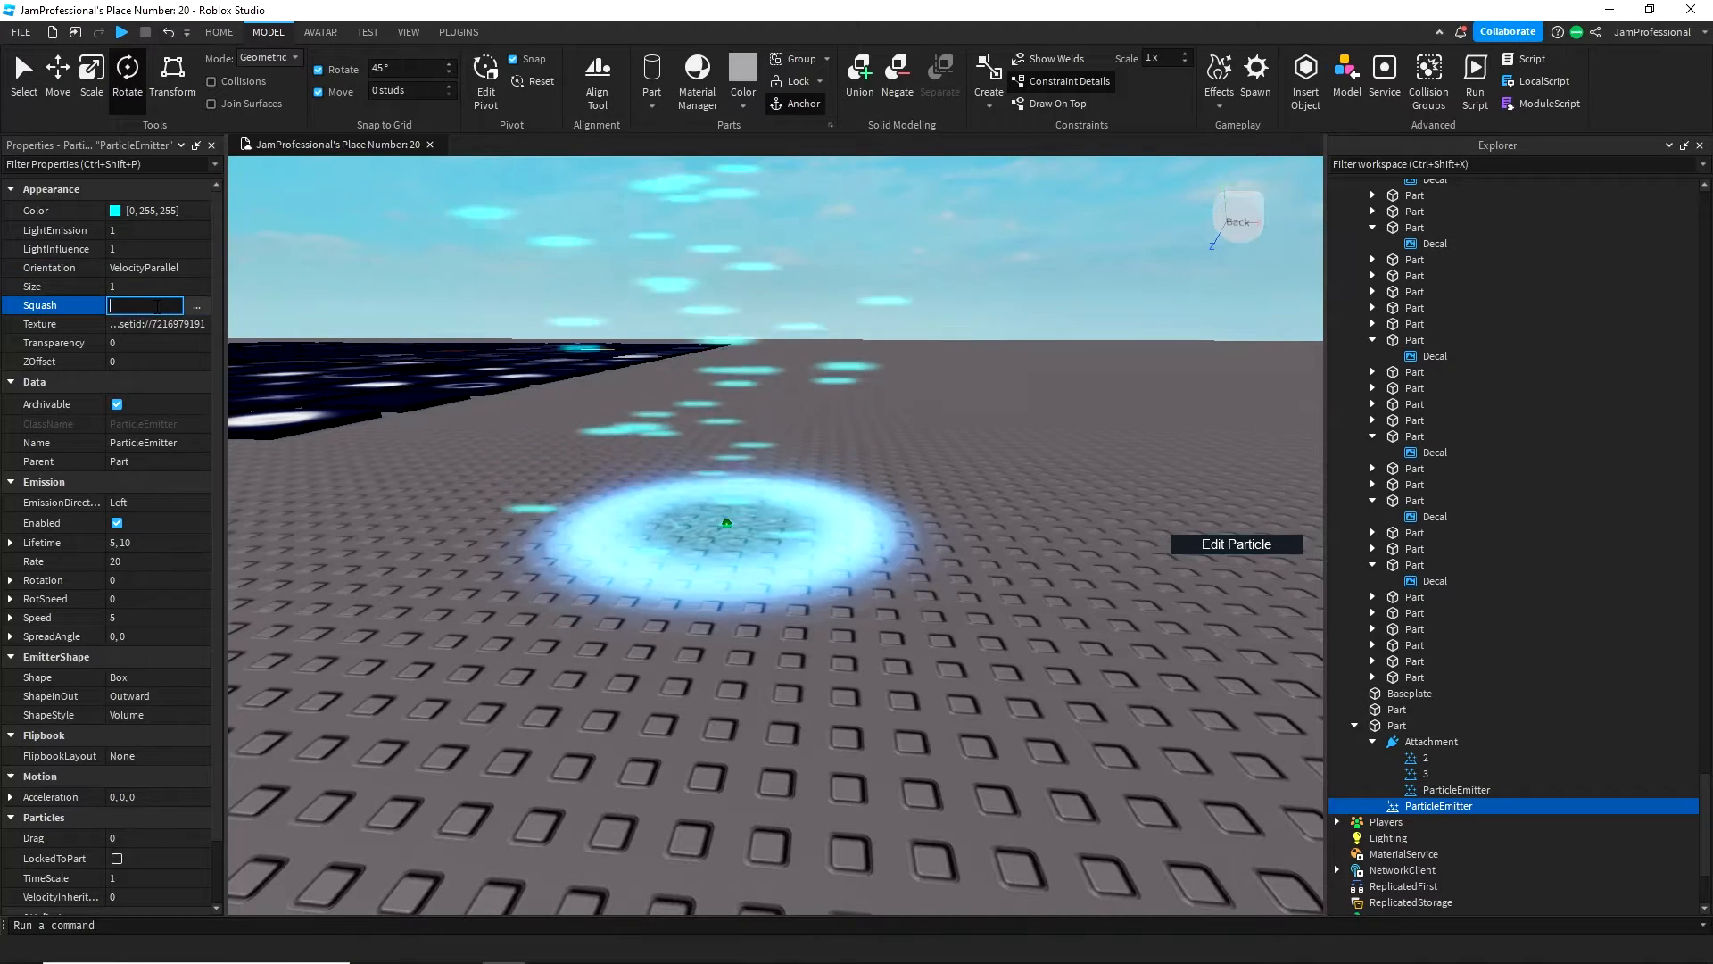
text(100)
key(Return)
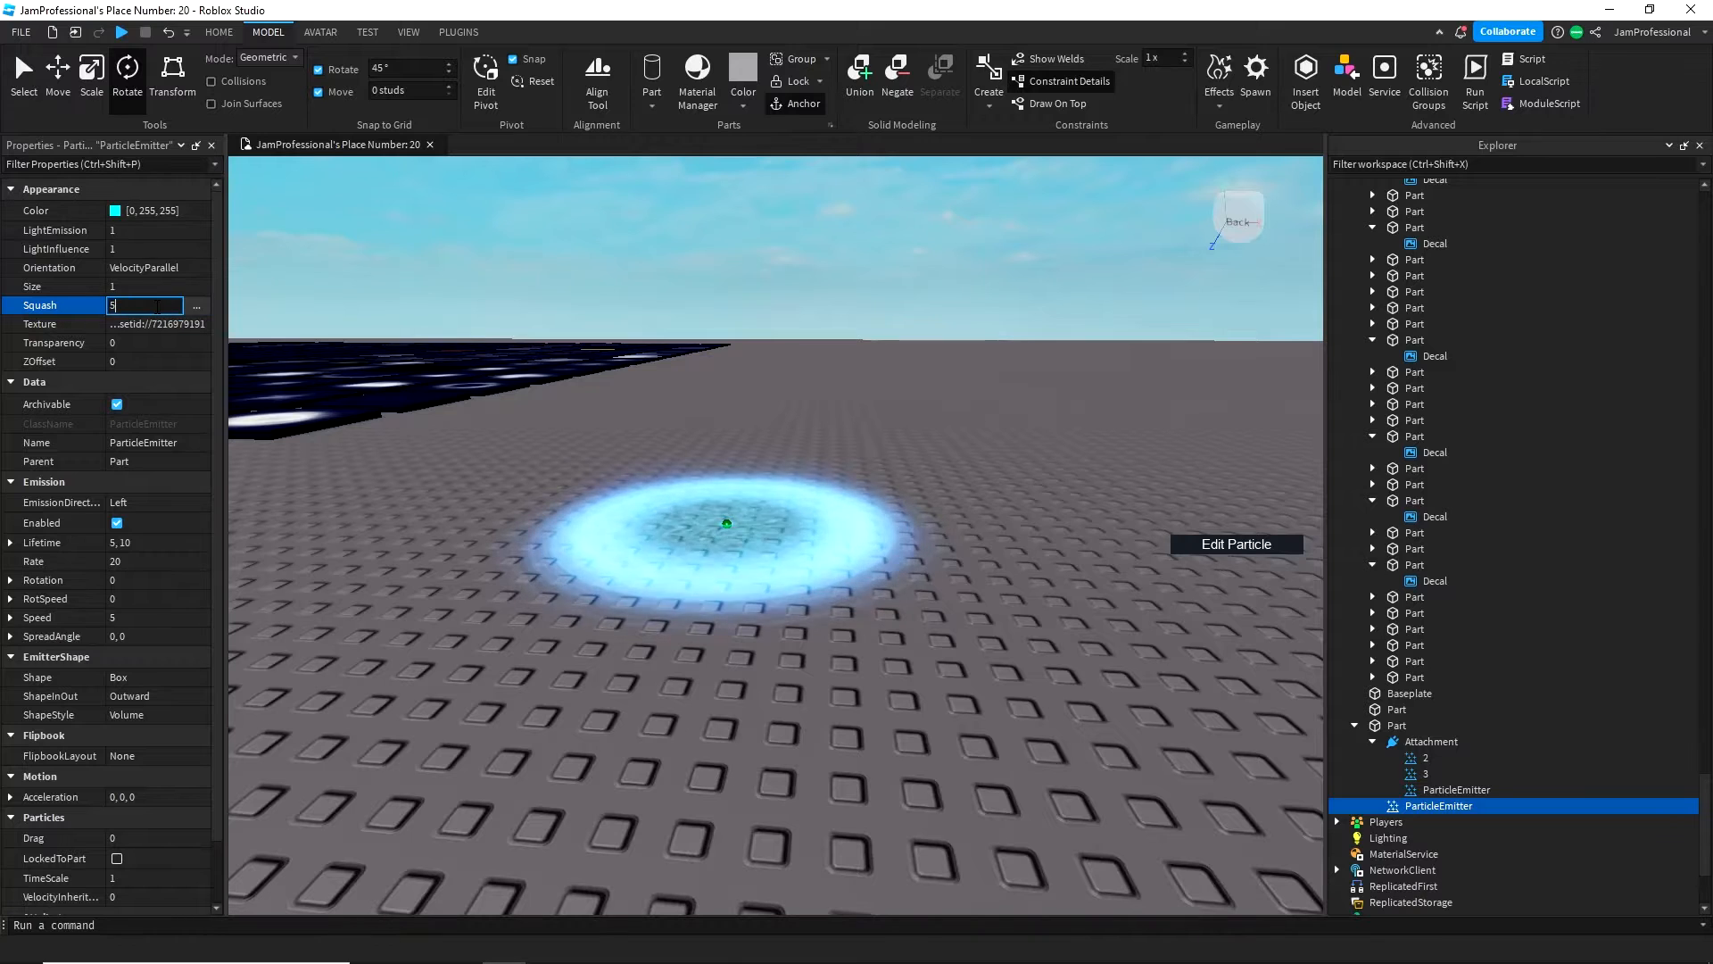
click(152, 268)
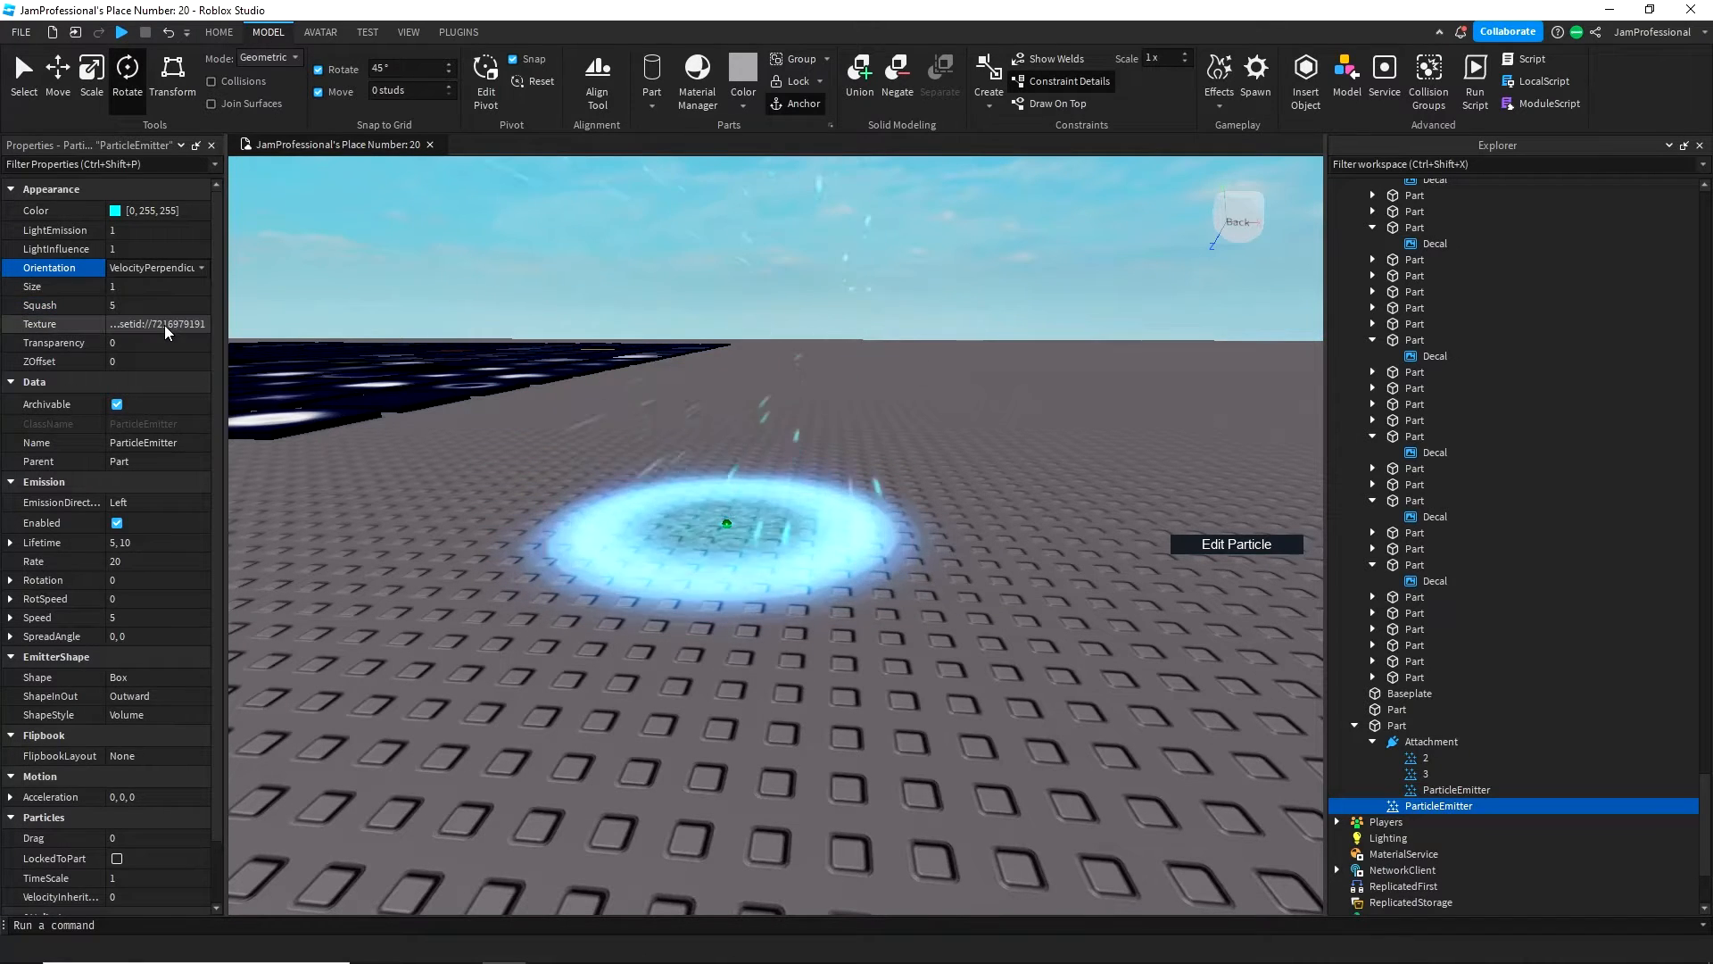
click(170, 311)
right_drag(816, 431, 818, 435)
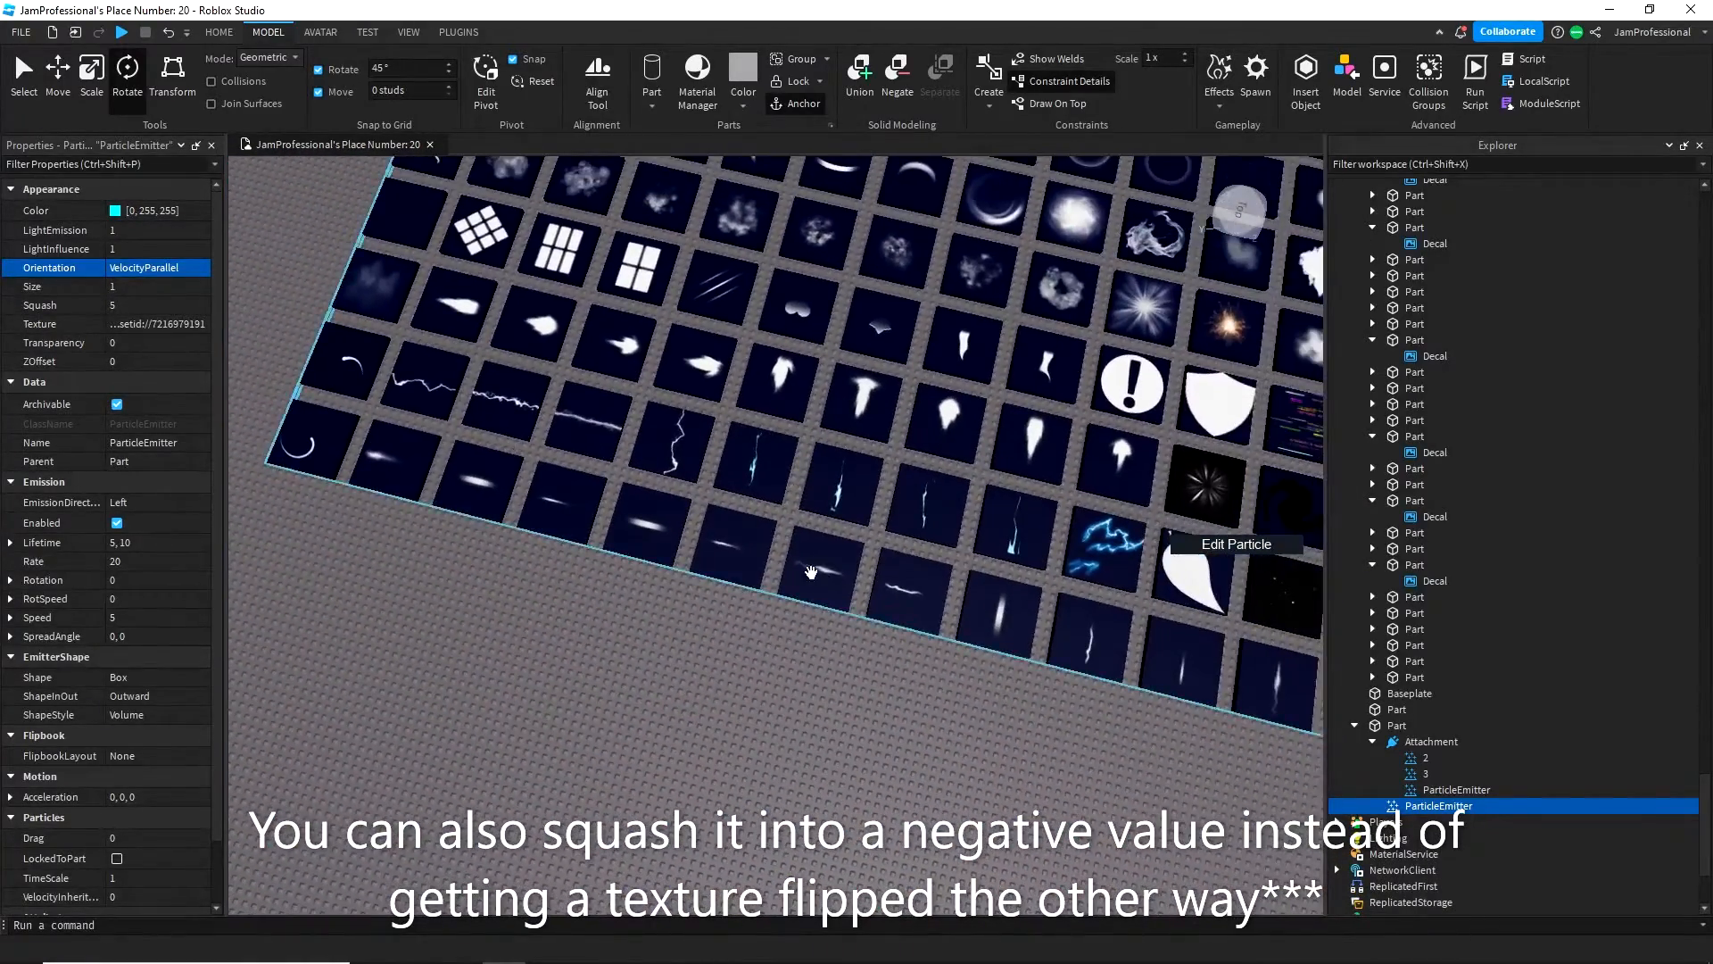
right_drag(765, 560, 765, 561)
double_click(729, 528)
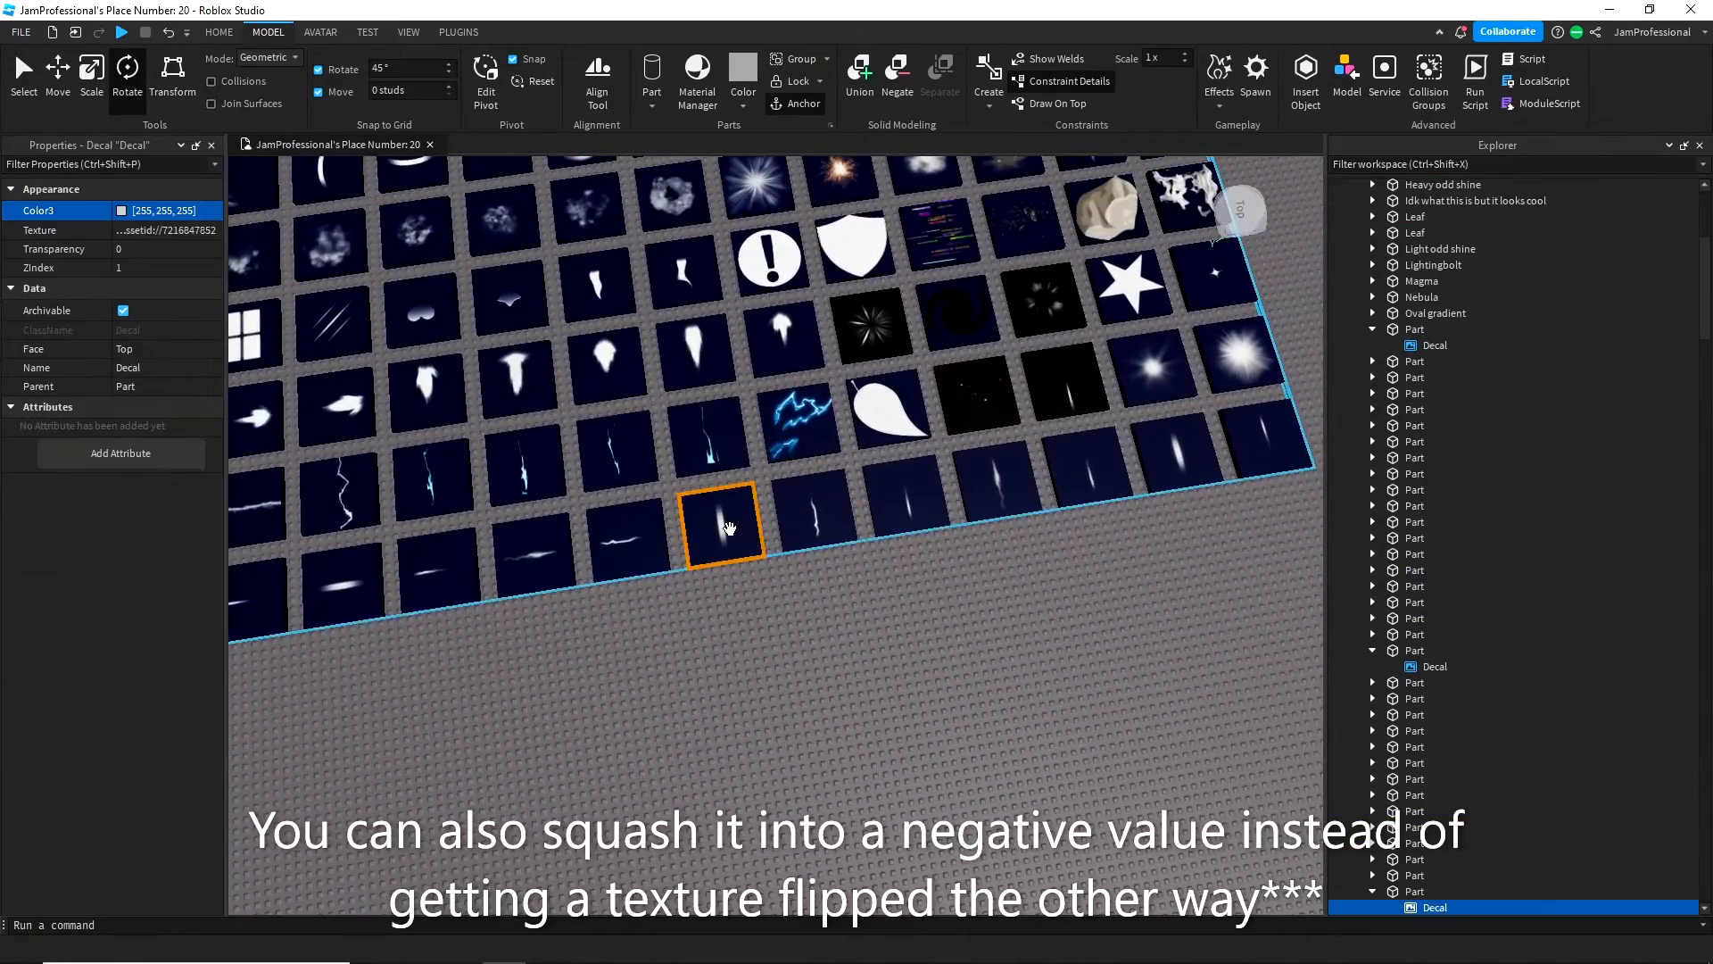
click(164, 232)
key(ctrl+c)
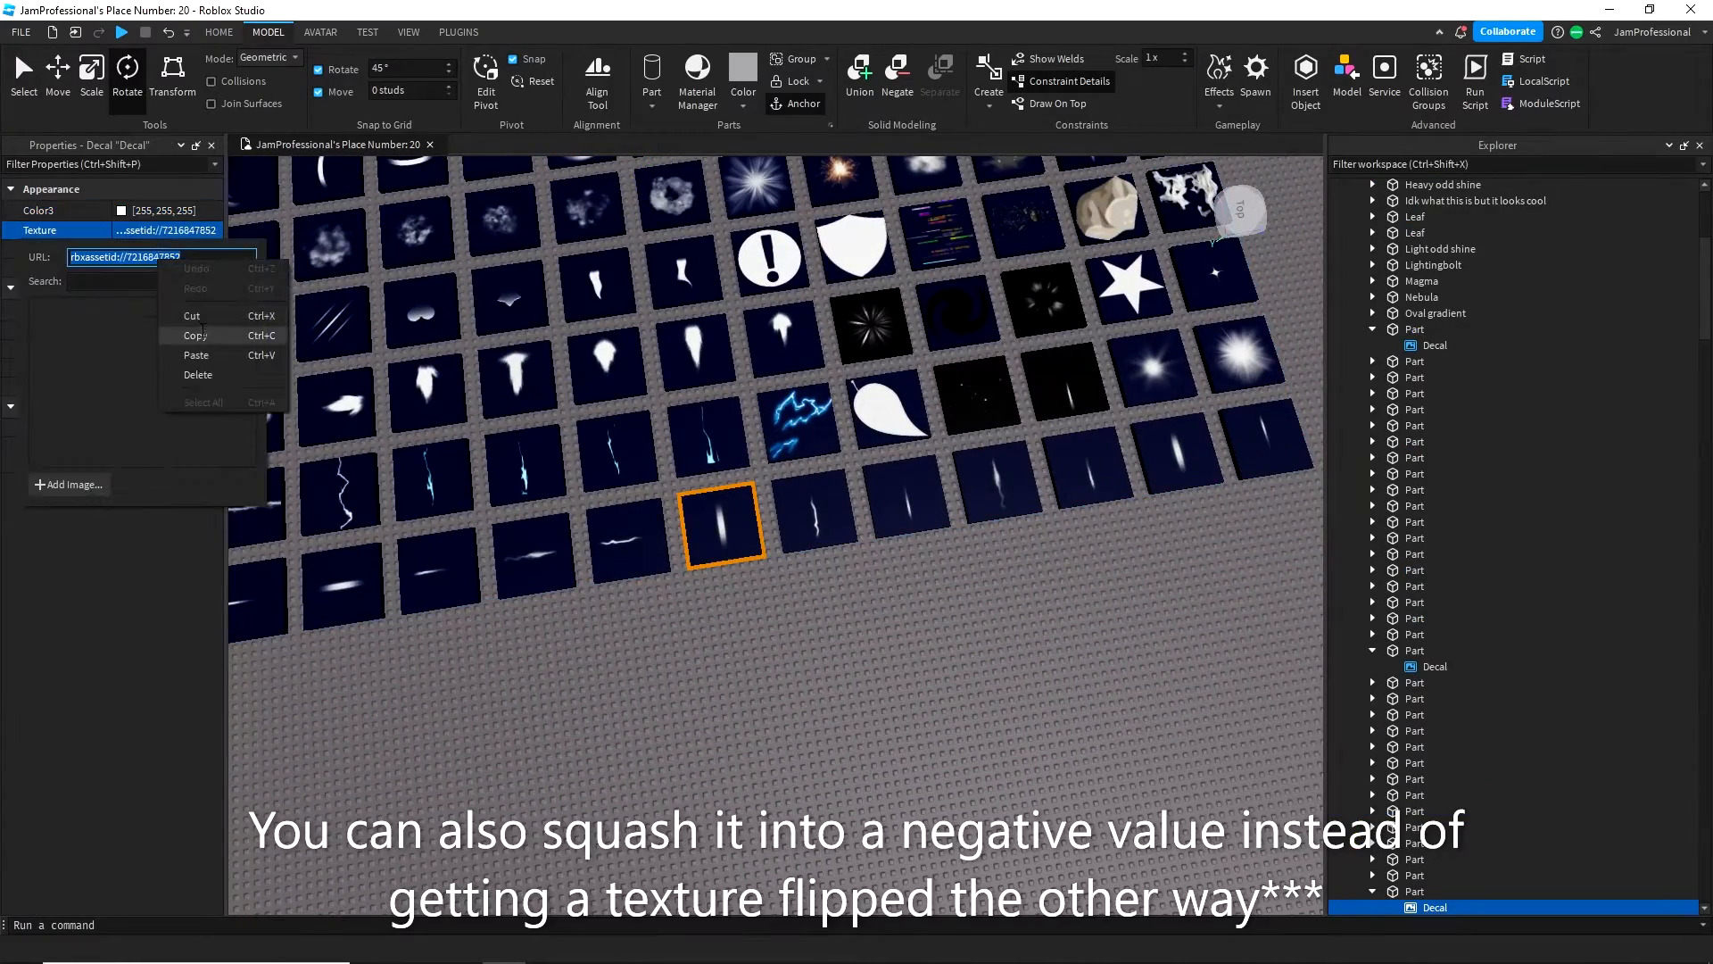
click(203, 333)
right_drag(806, 446, 806, 446)
click(806, 445)
key(w)
click(776, 466)
scroll(1556, 591, down, 4)
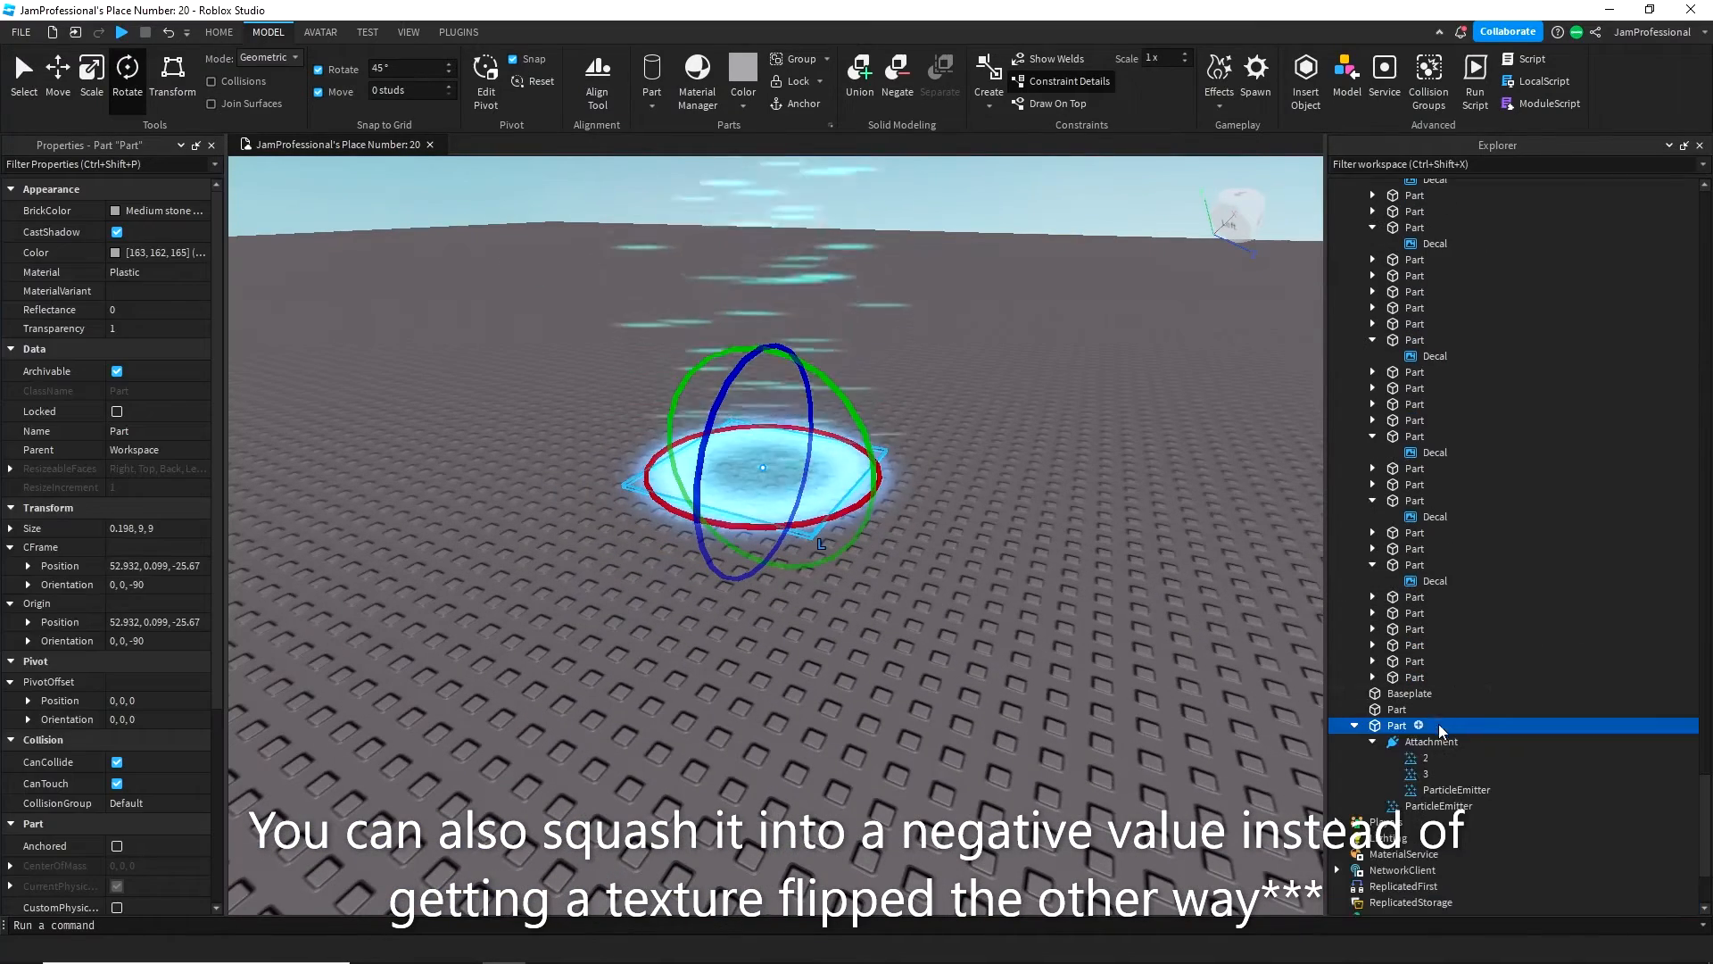
click(1422, 806)
click(157, 324)
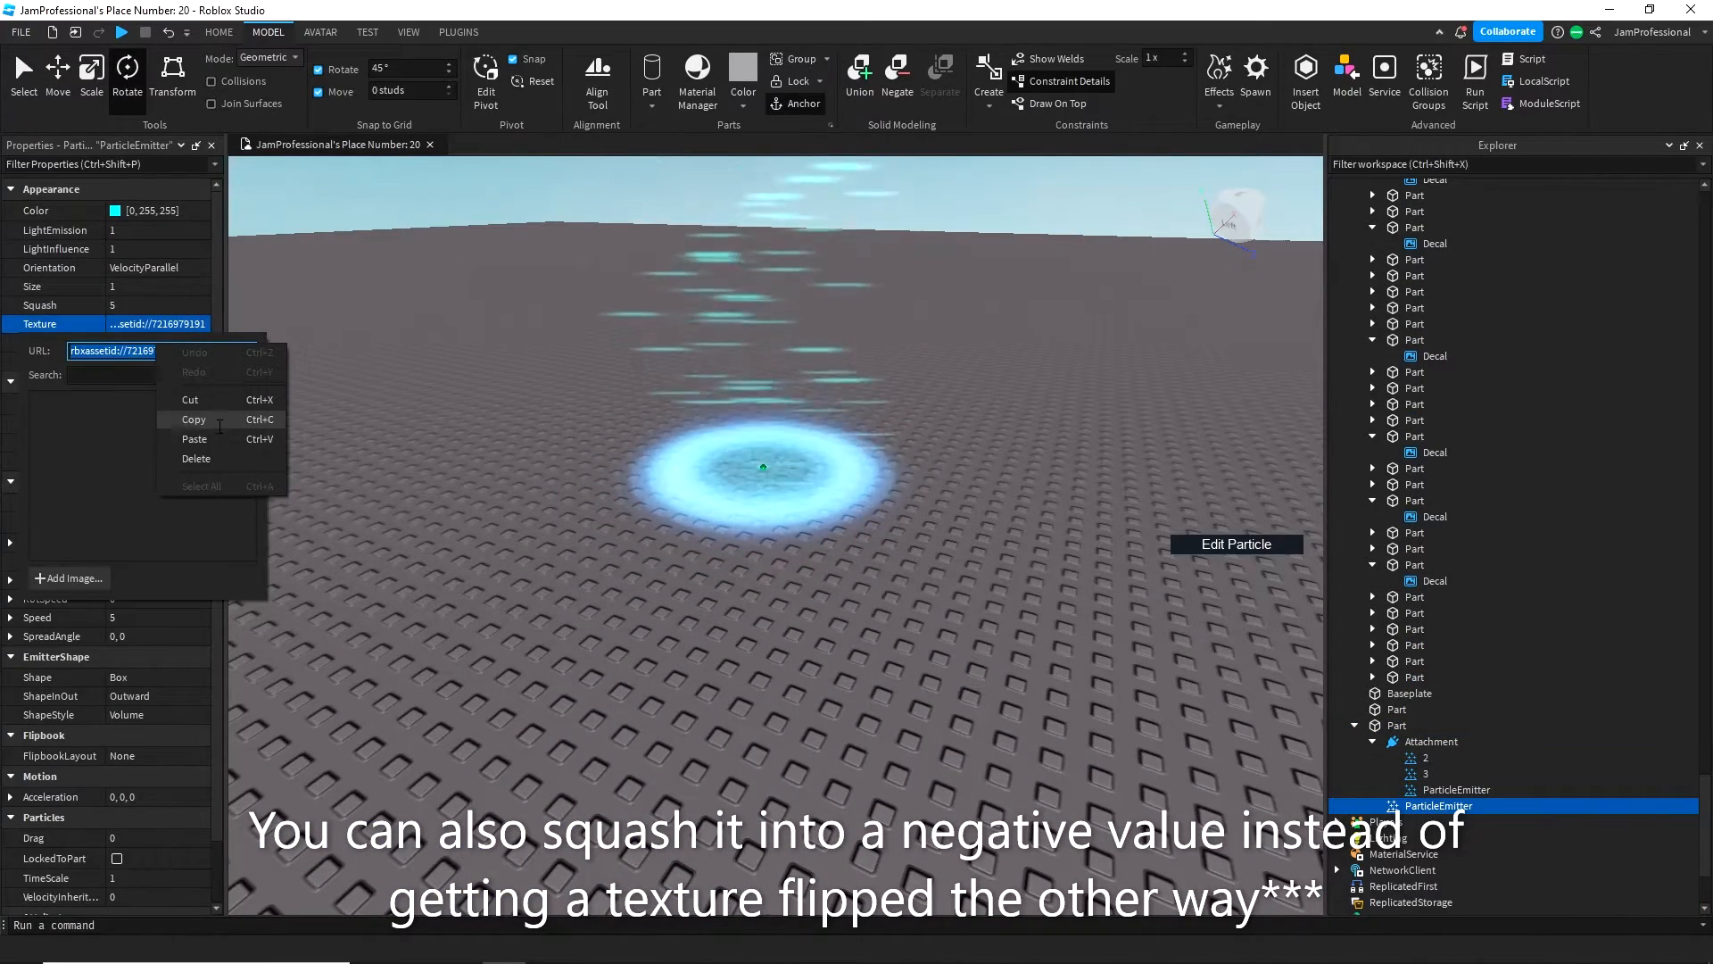
click(218, 440)
key(w)
right_drag(711, 462, 710, 462)
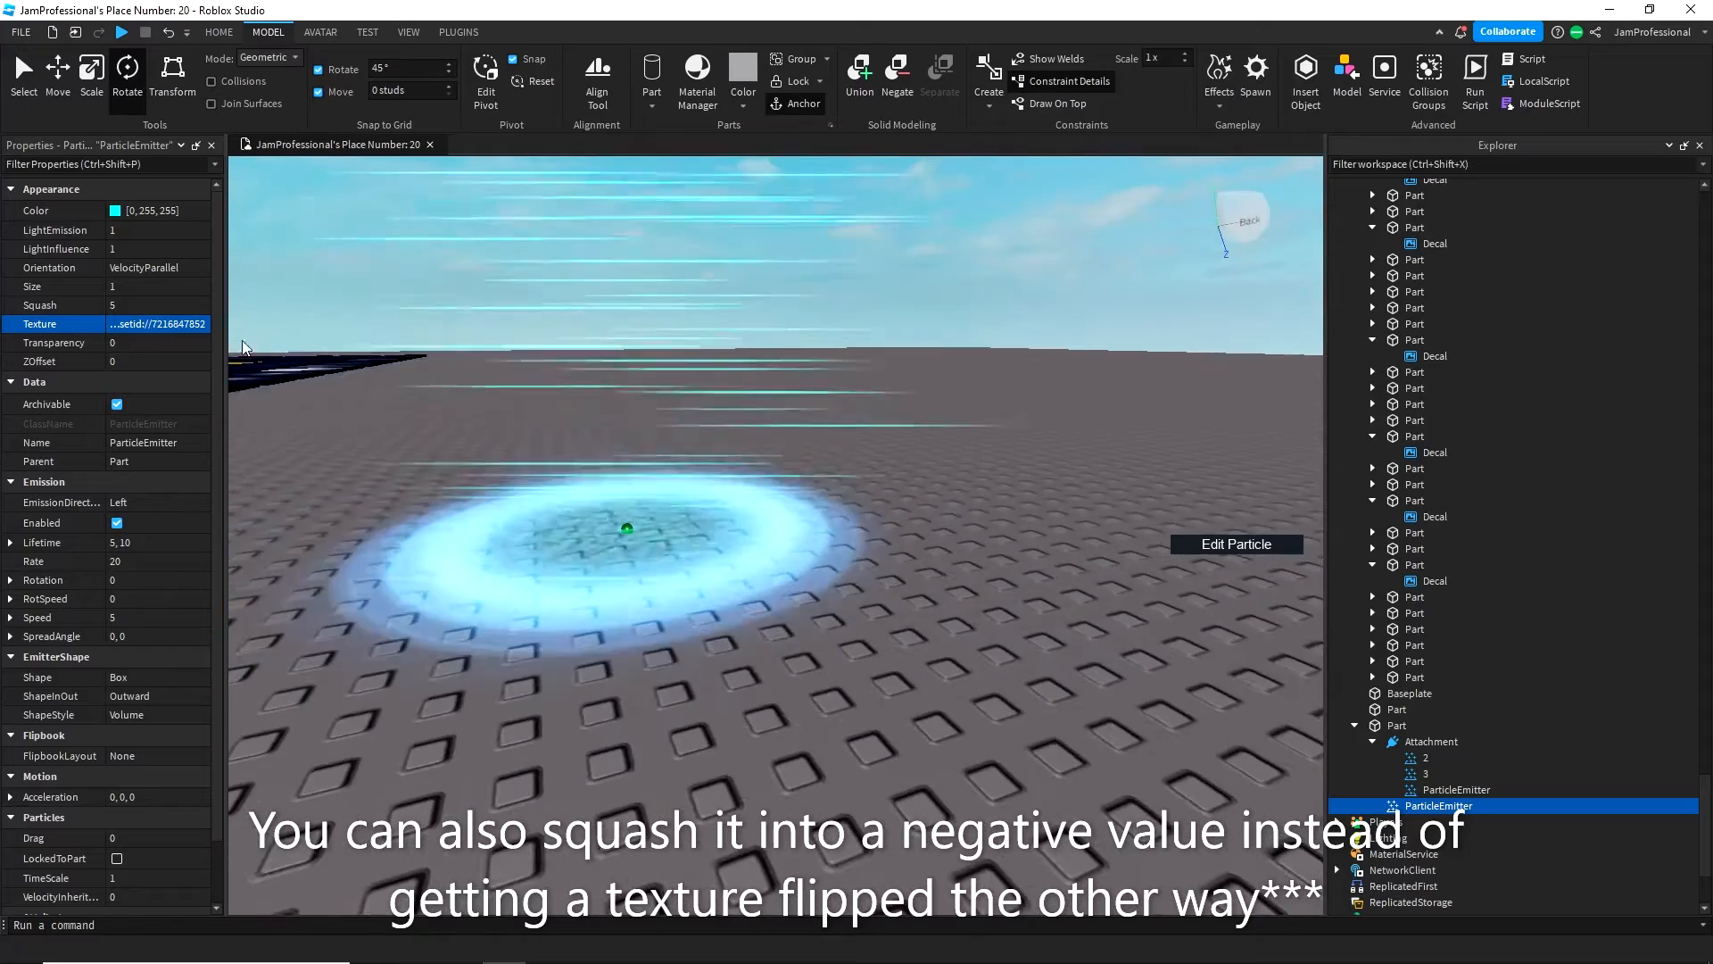
- Compare the VelocityPerpendicular and VelocityParallel orientations using the upright streak texture
click(146, 265)
click(168, 325)
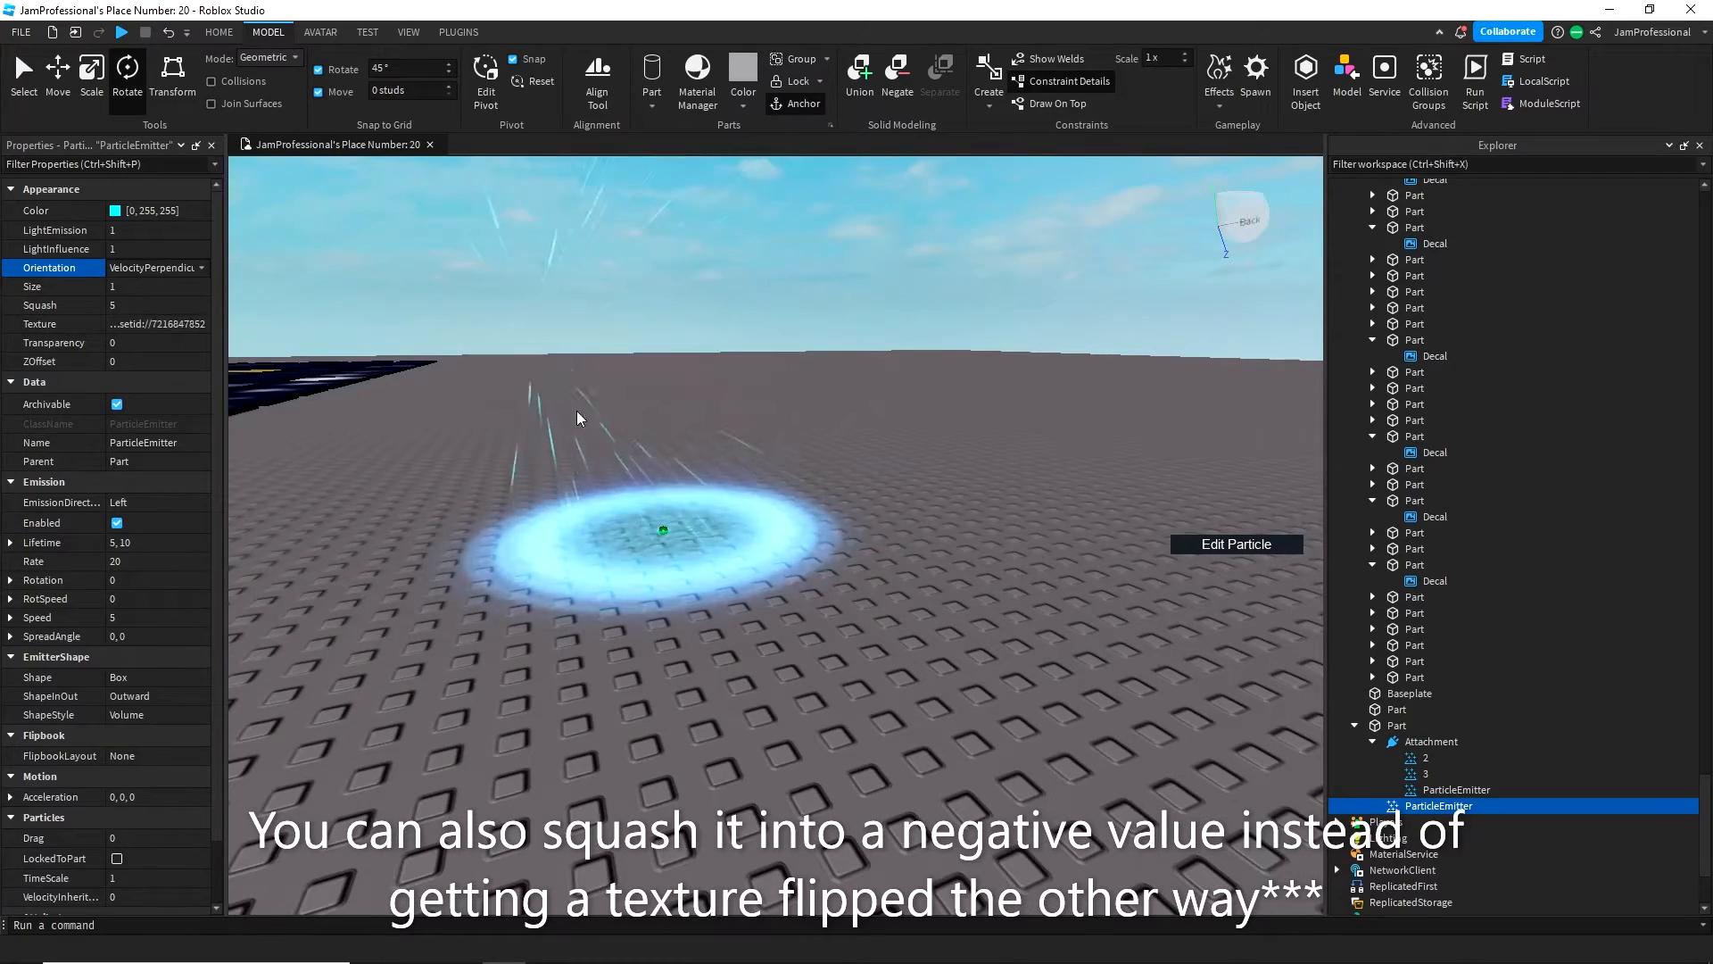
click(172, 312)
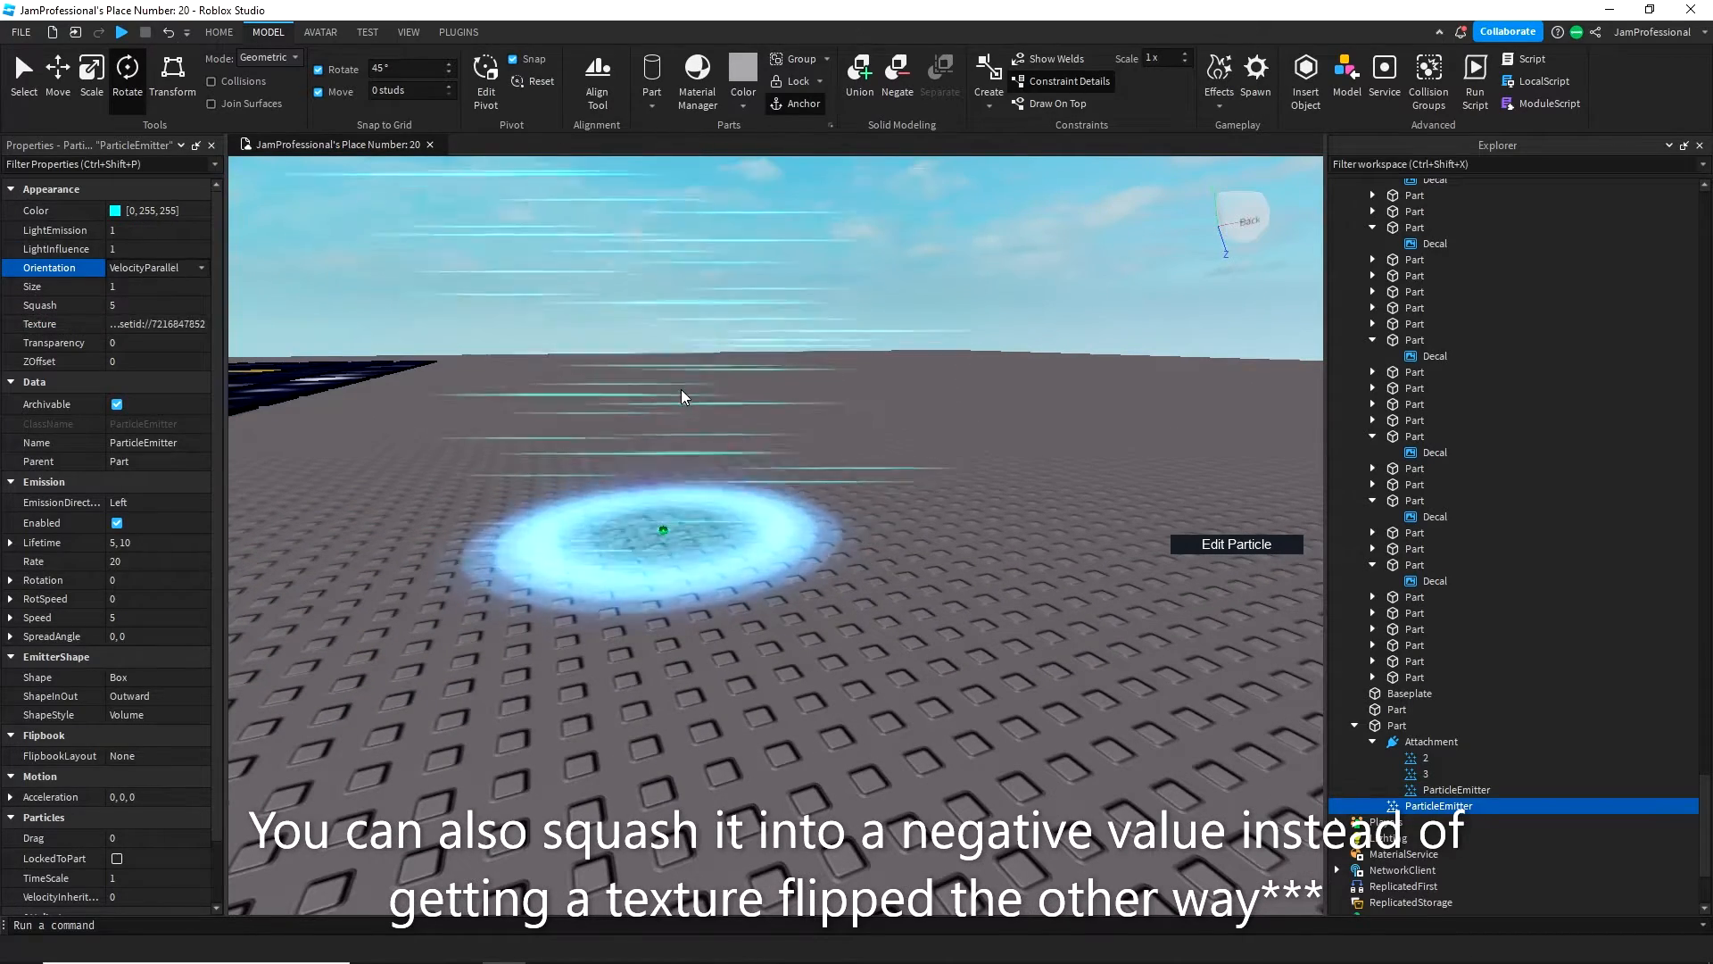
key(a)
right_drag(682, 389, 681, 389)
- Set the streak emitter's Orientation to FacingCameraWorldUp and inspect the vertical streaks above the circle
click(175, 268)
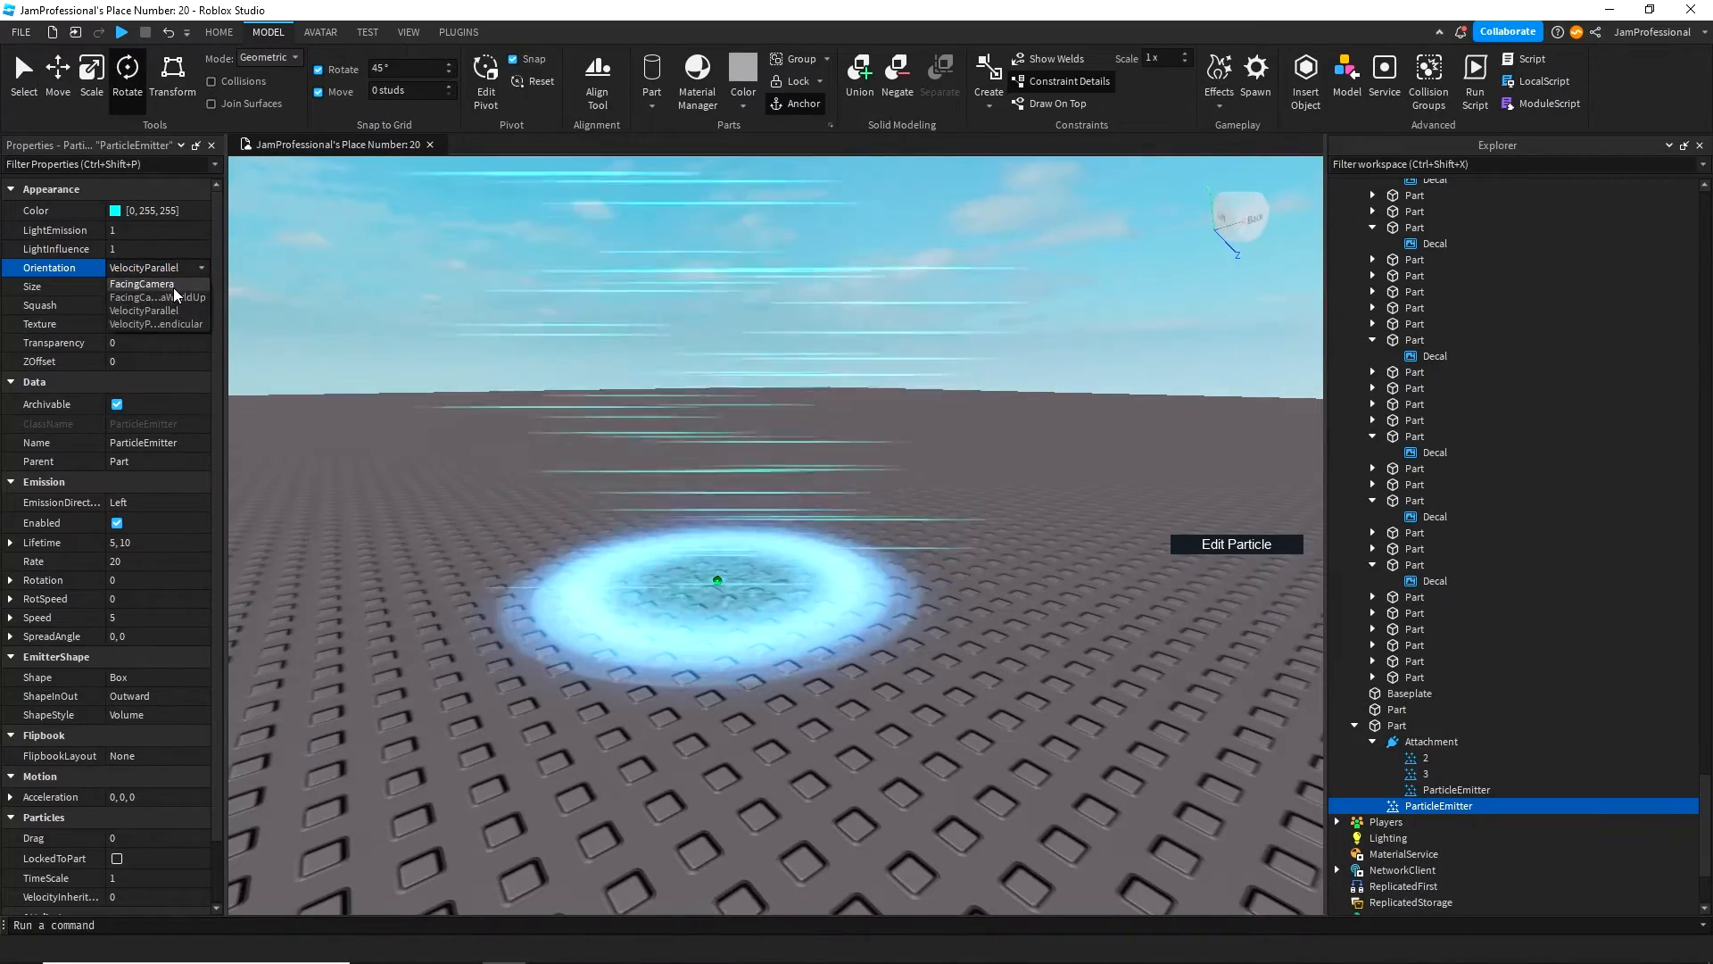
click(172, 298)
right_drag(658, 473, 666, 473)
key(d)
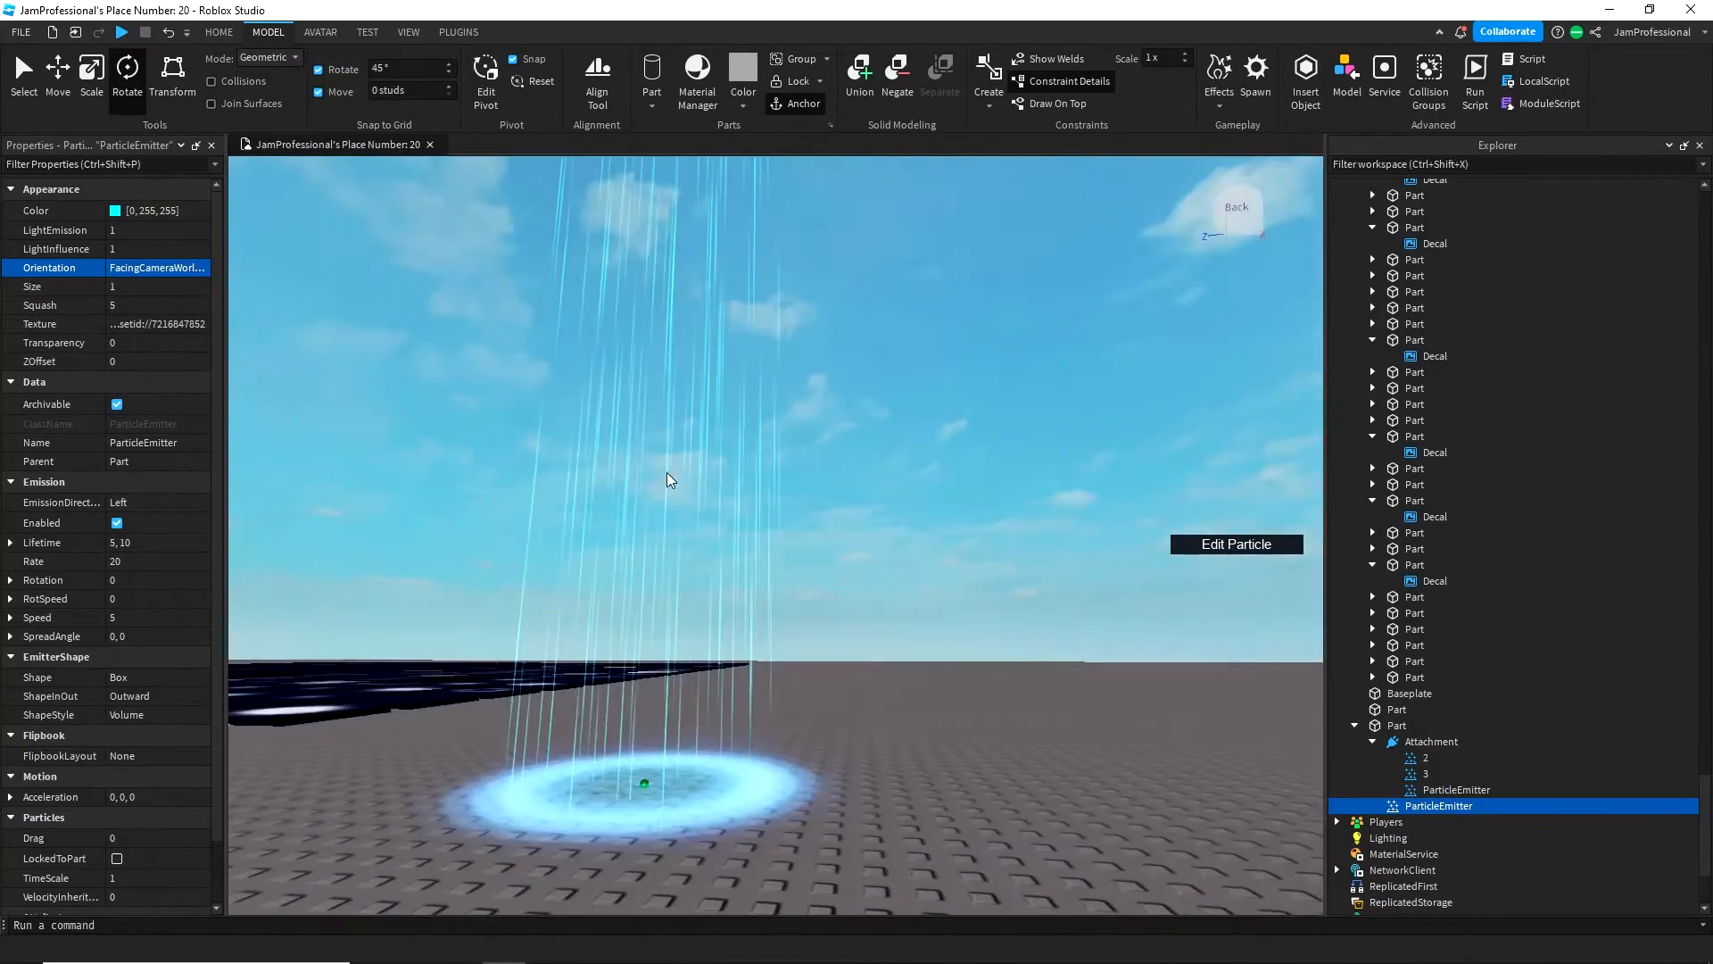
right_drag(864, 442, 851, 446)
scroll(852, 446, down, 3)
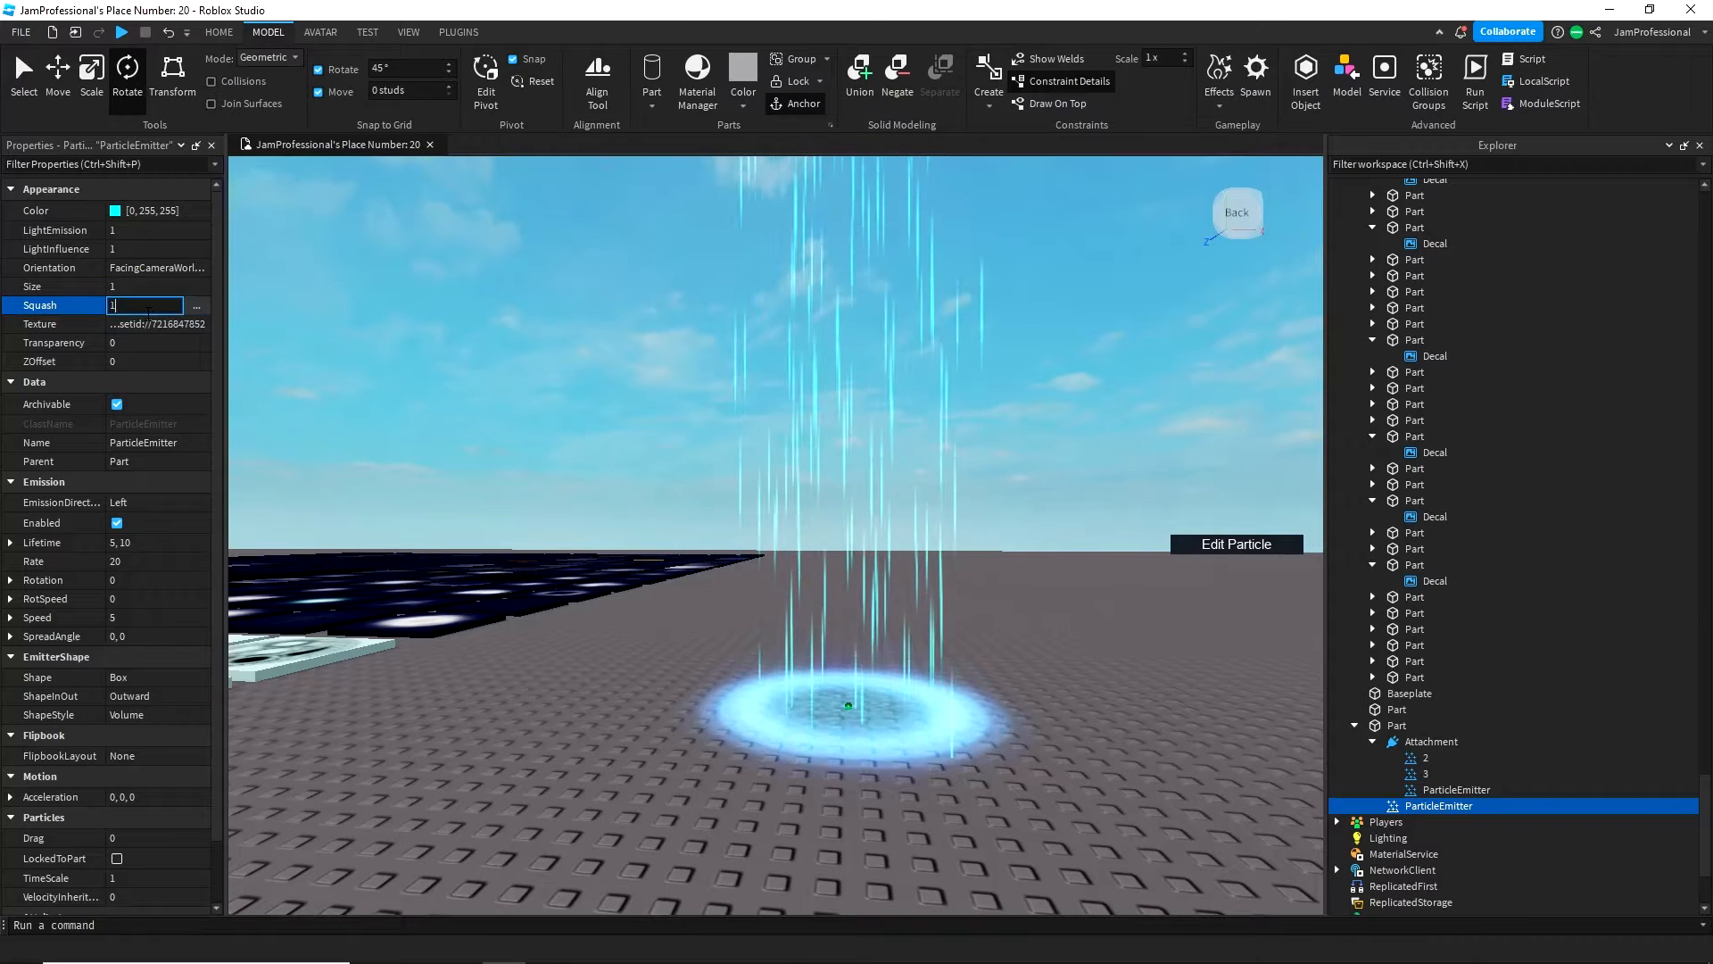
- Set the streak emitter's Squash to 2, trying 1 first
key(Return)
click(149, 313)
text(2)
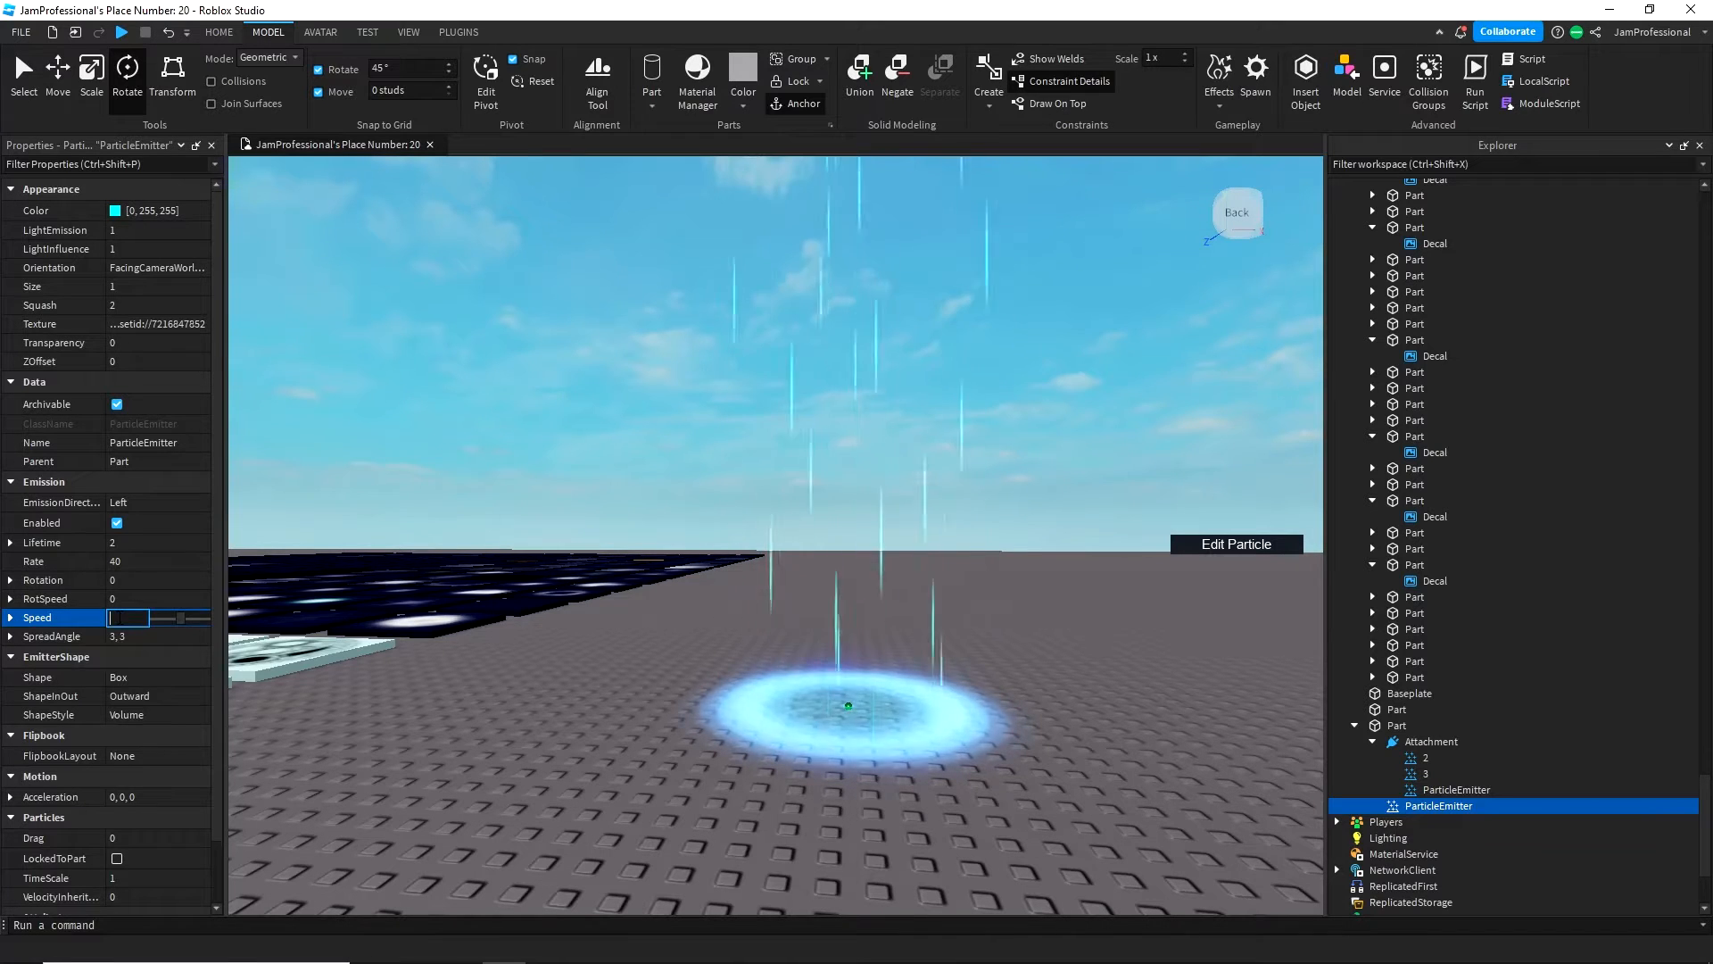
- Set the streak emitter's Speed to 5 and inspect the streaks rising from the circle
right_drag(848, 491, 874, 500)
scroll(848, 490, up, 3)
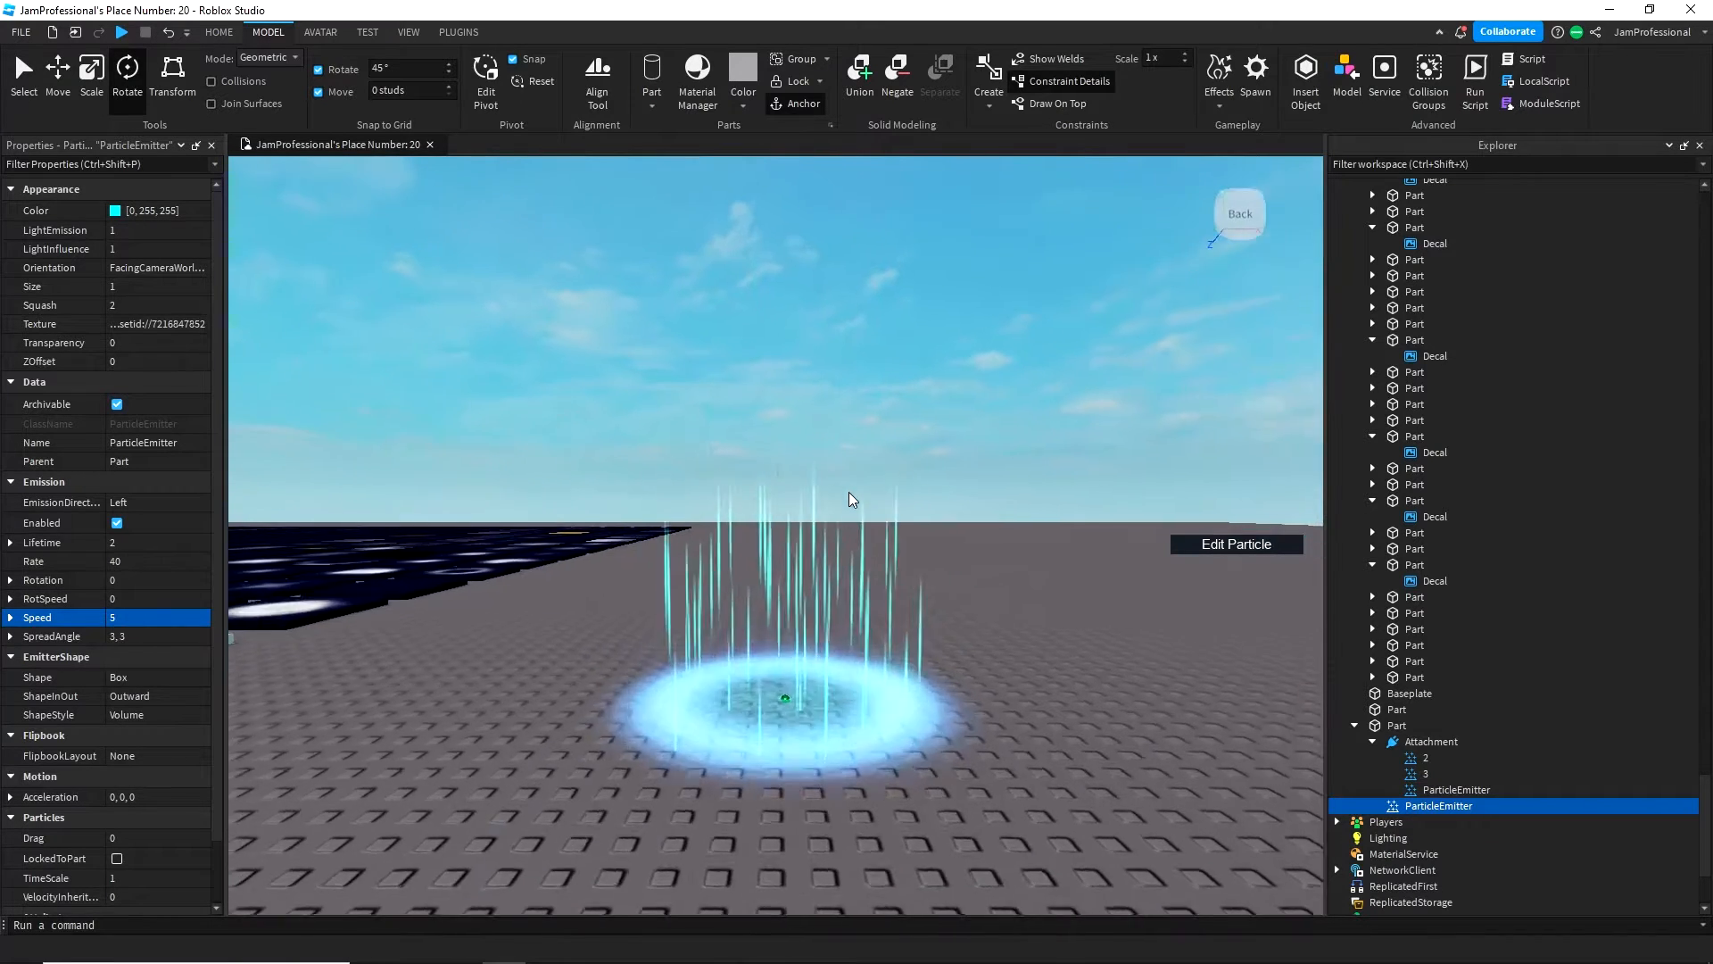
scroll(850, 493, down, 2)
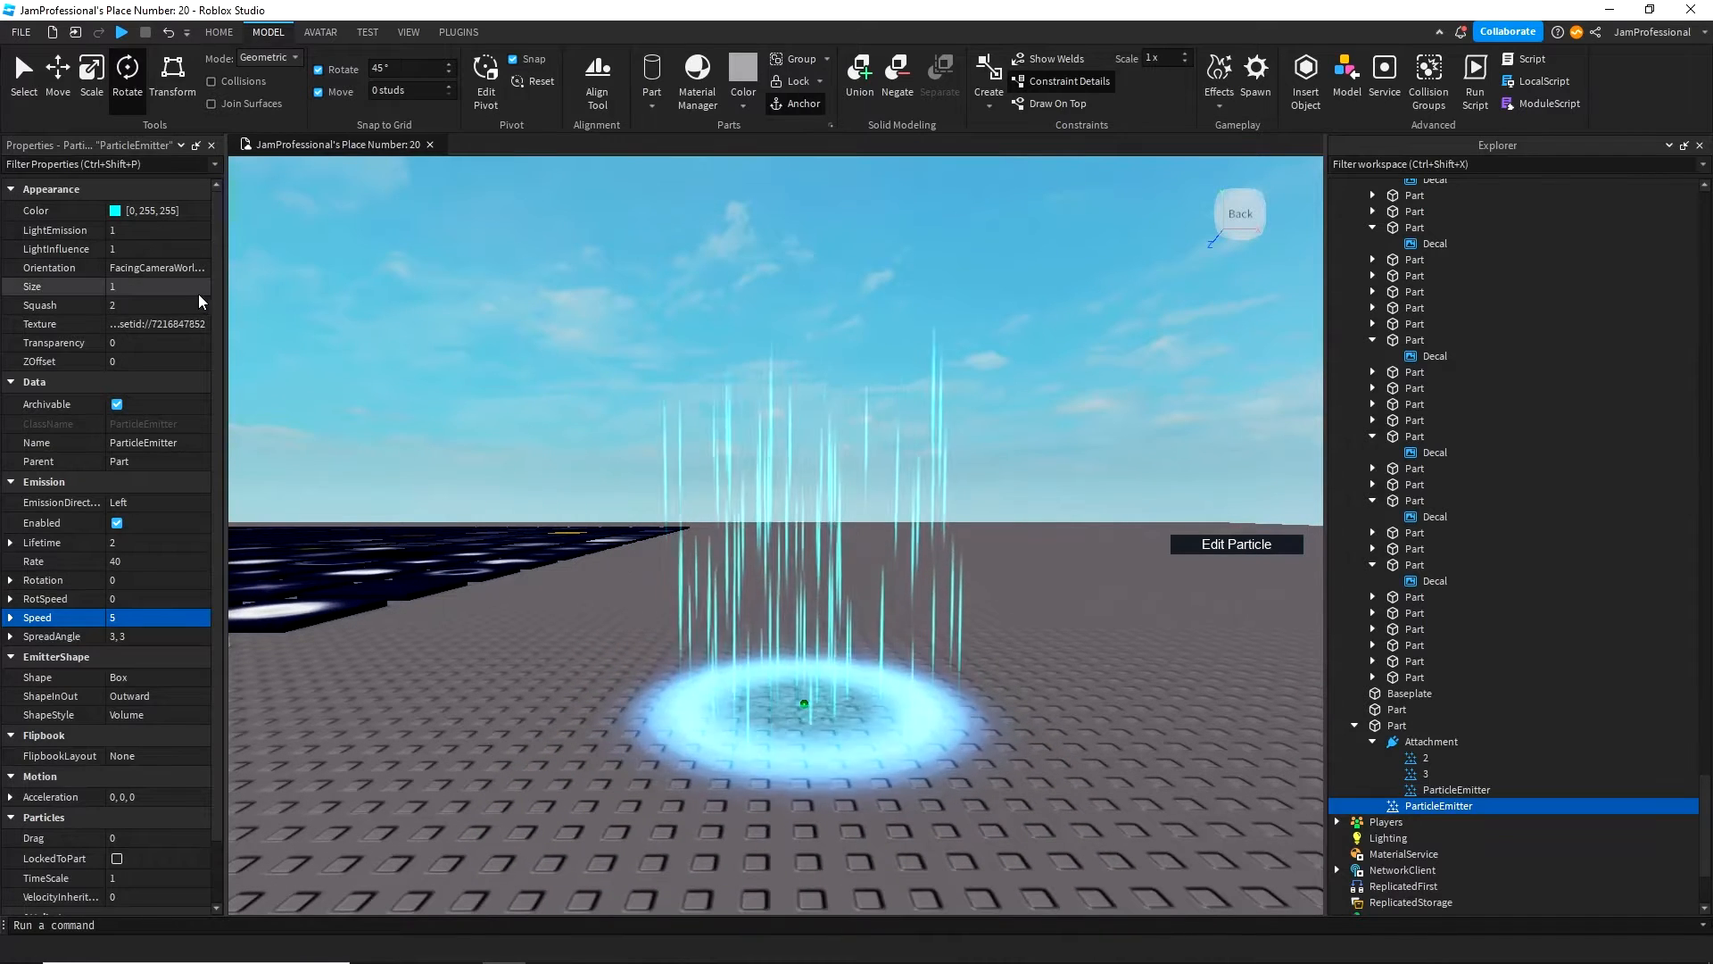
- Change the streak emitter's Color to a deeper blue (0, 145, 255)
click(114, 211)
click(196, 210)
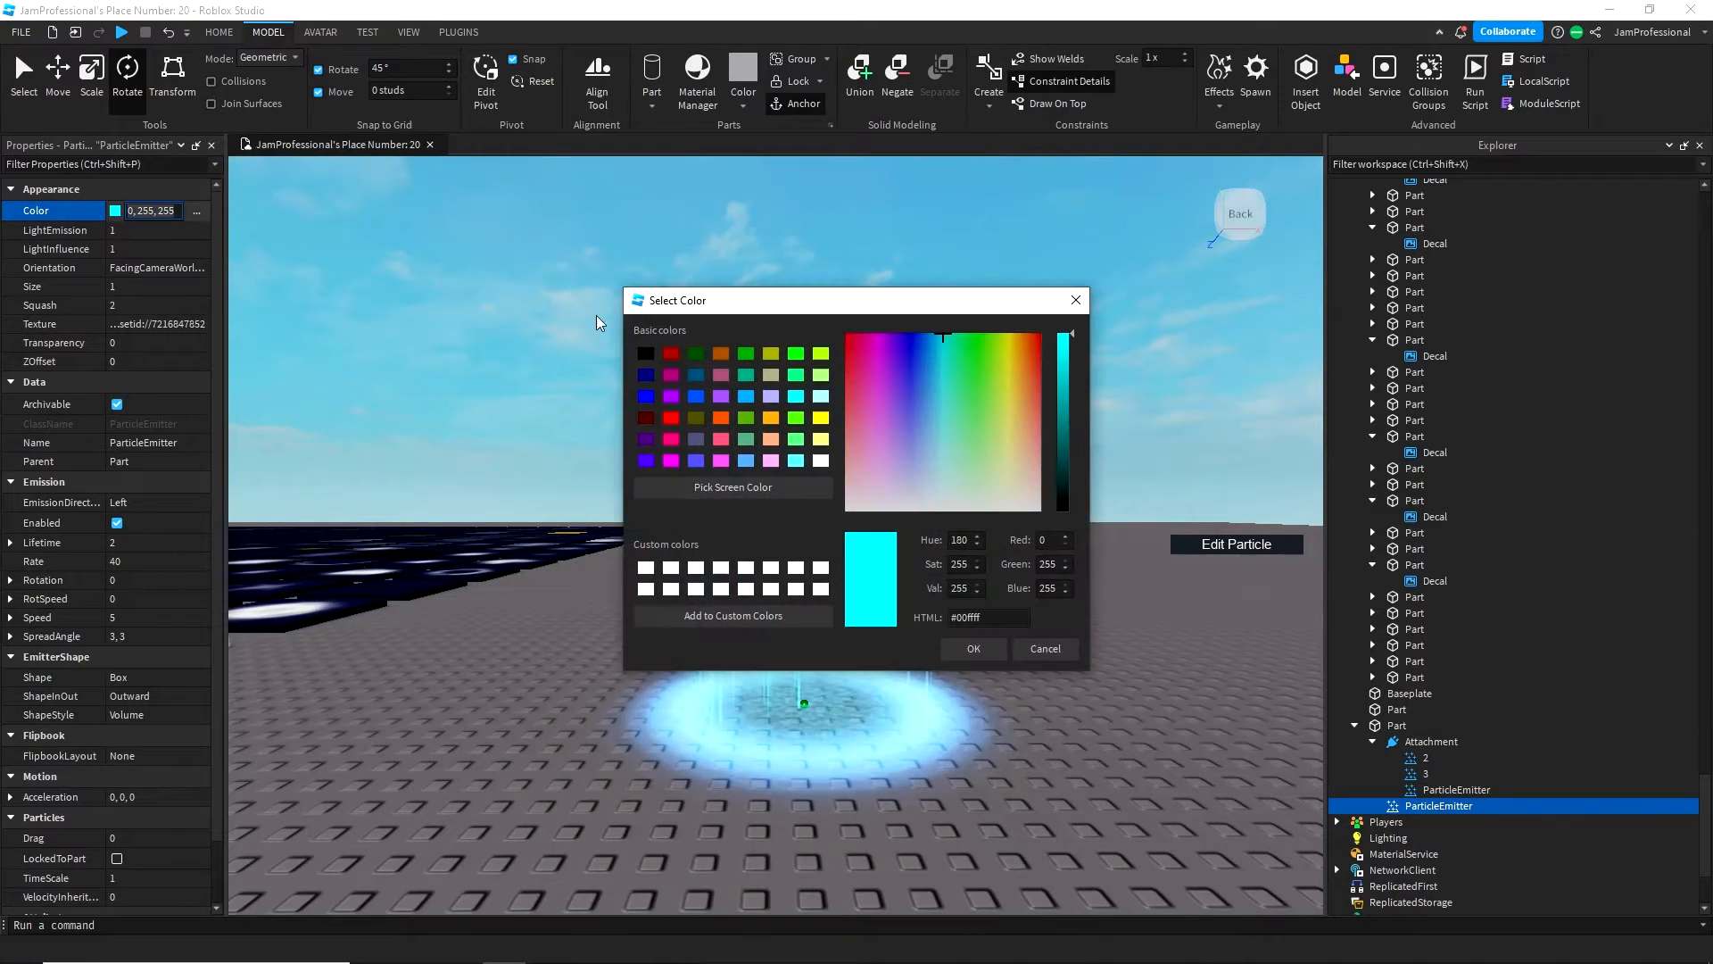
drag(940, 293, 497, 268)
click(493, 300)
click(496, 301)
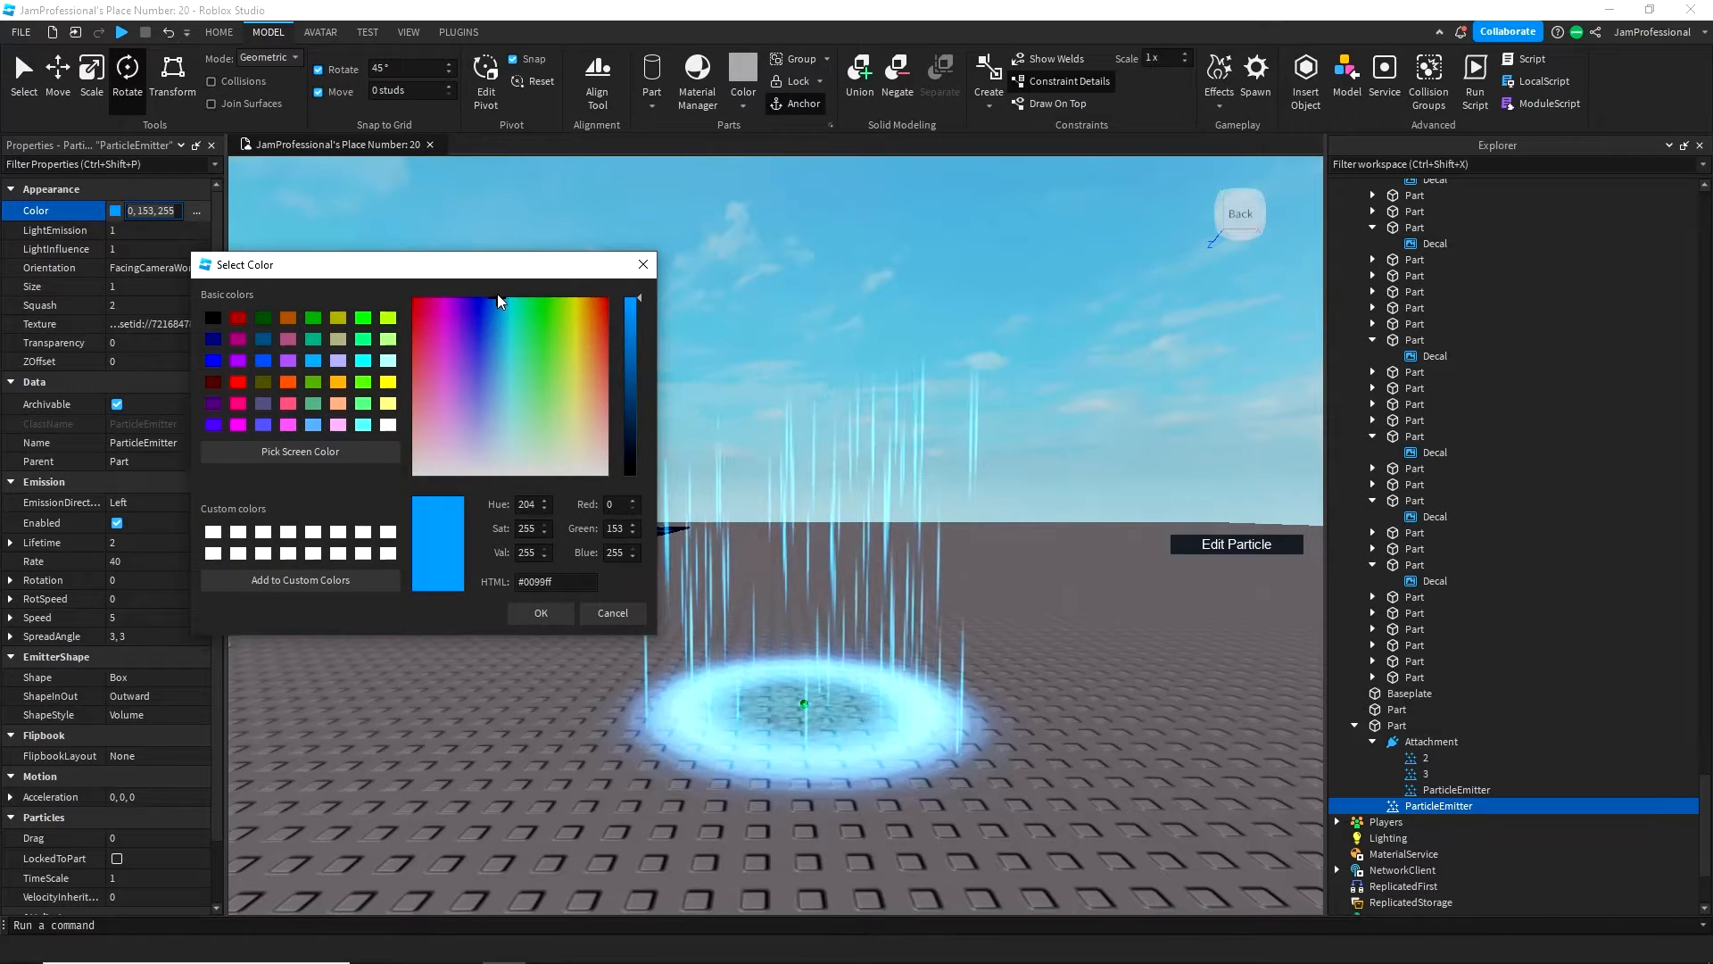
click(565, 613)
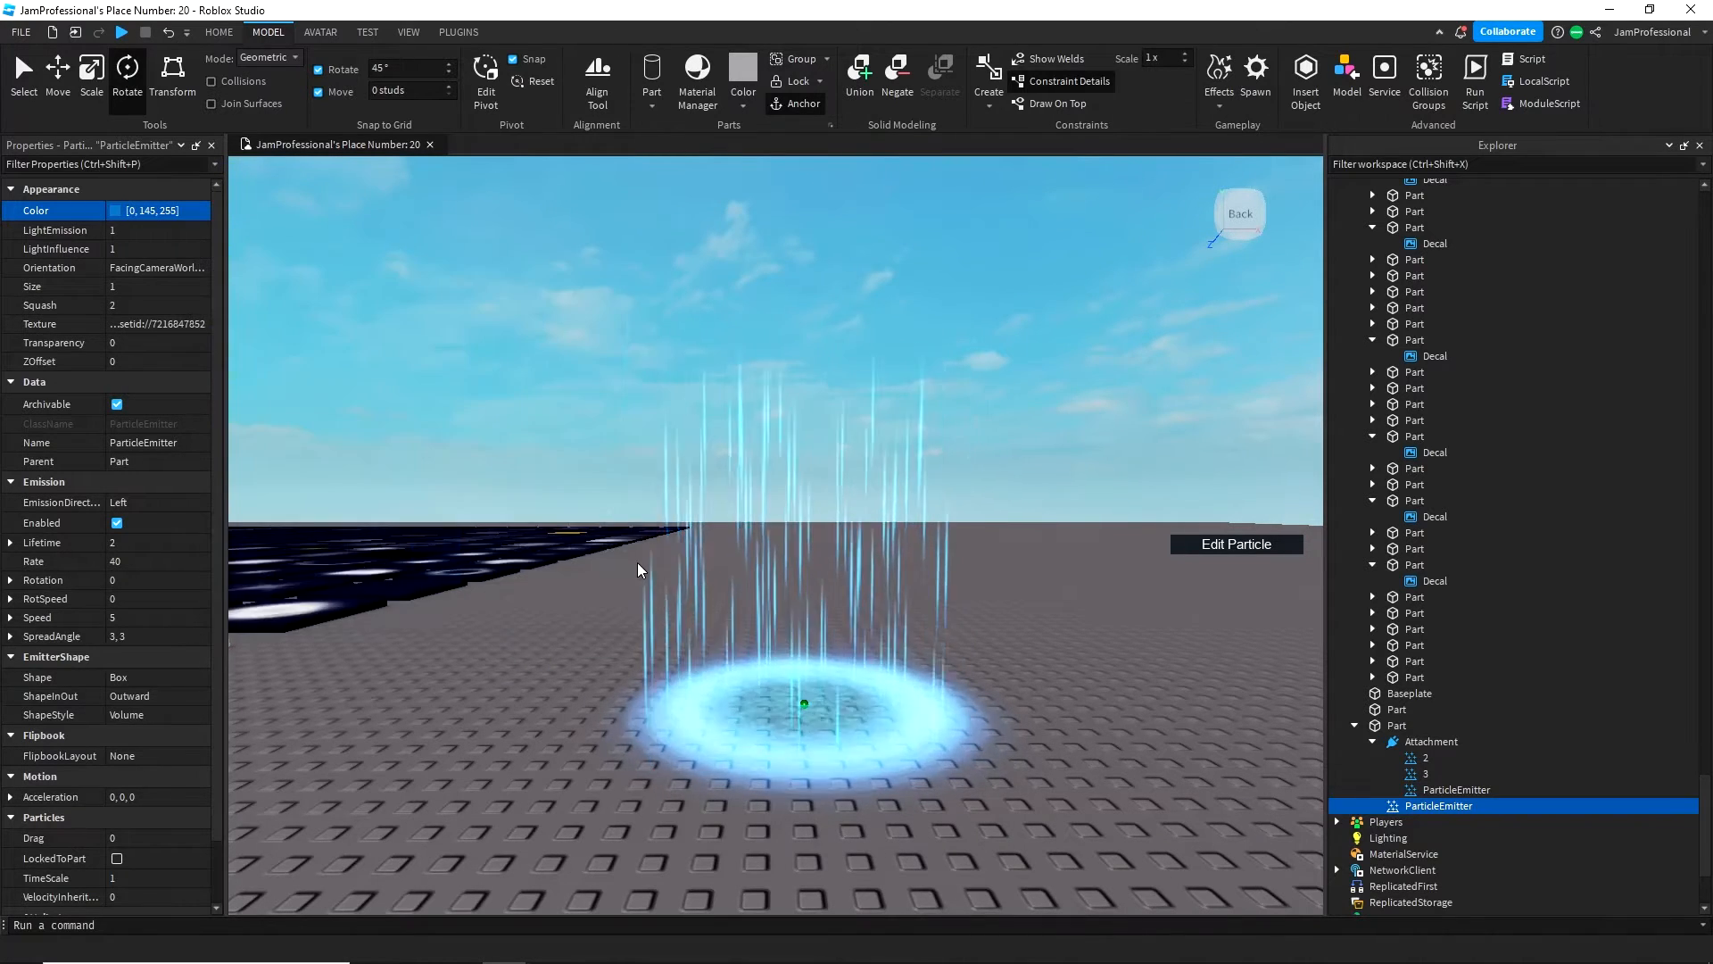
scroll(641, 561, up, 5)
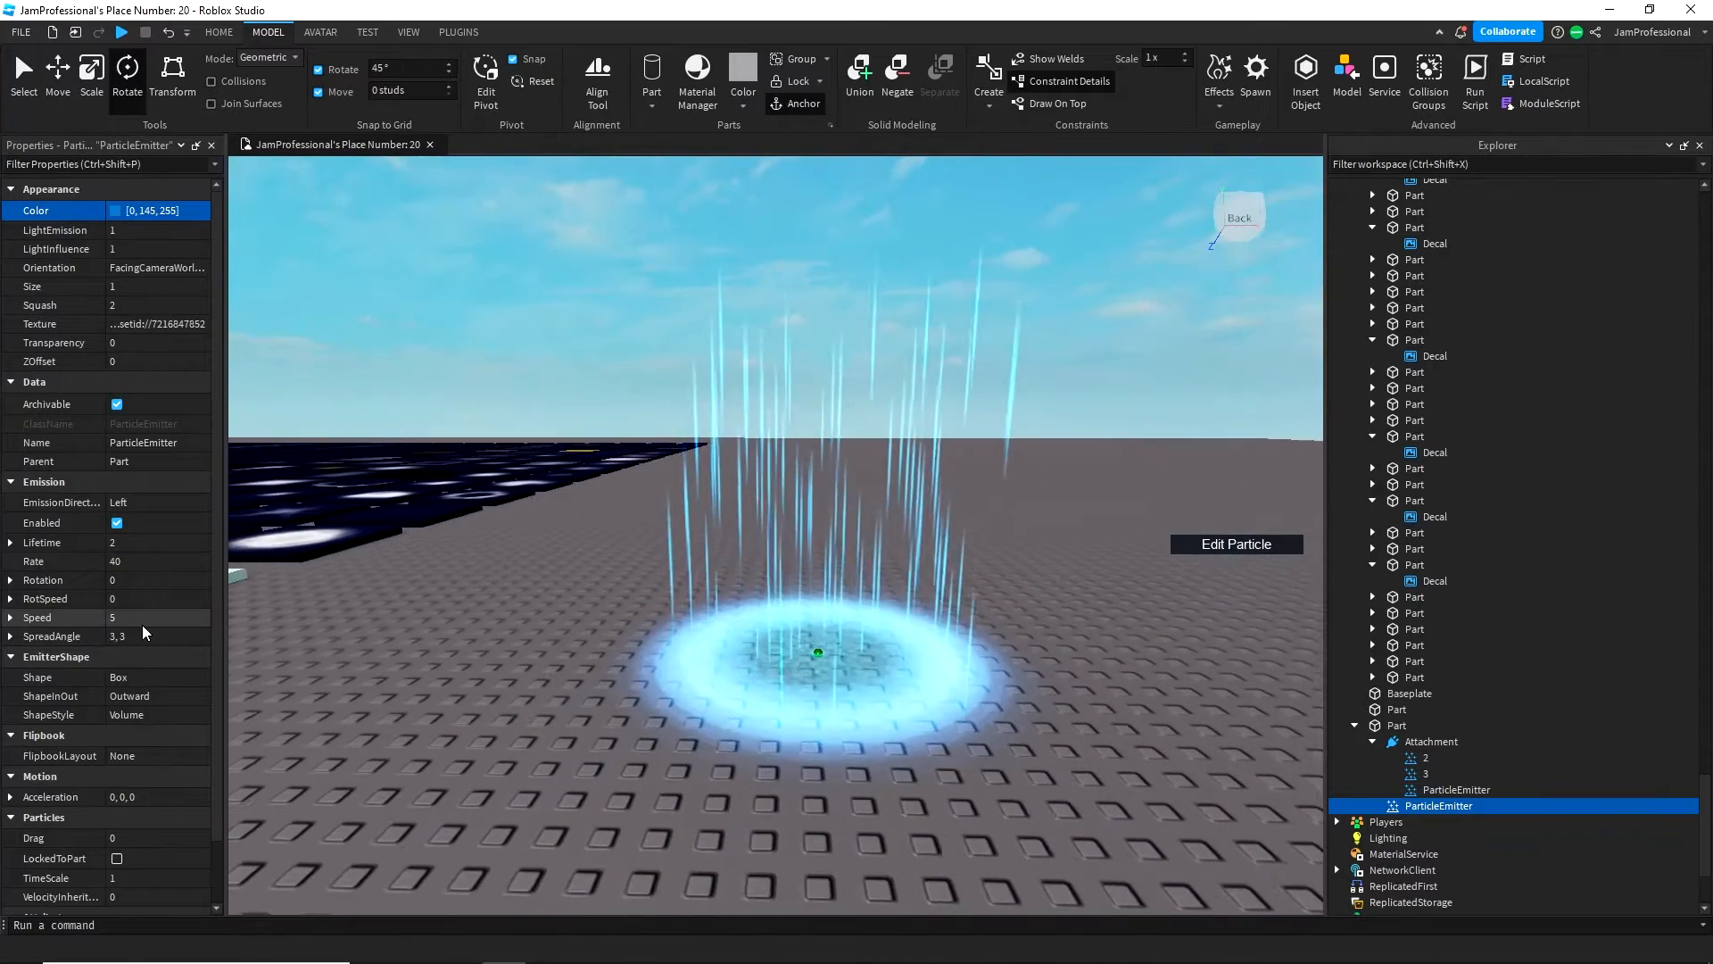
- Try the Cylinder emitter shape for the streaks and return the Shape to Box
scroll(143, 660, down, 2)
click(147, 608)
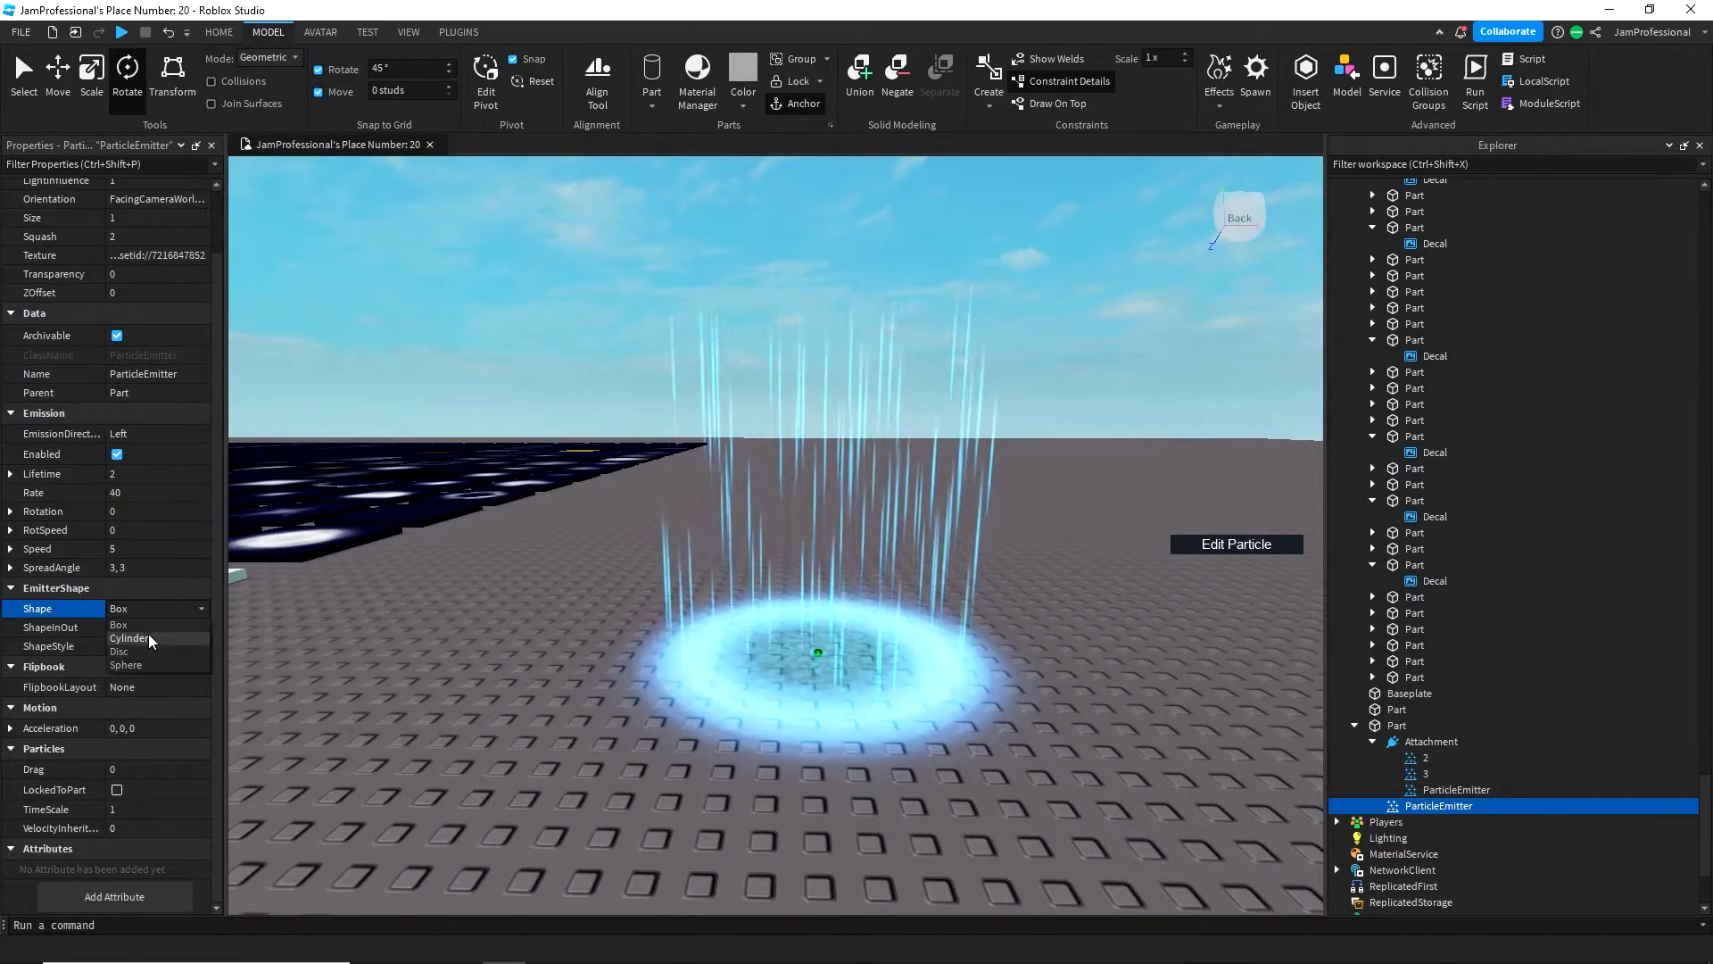
click(148, 636)
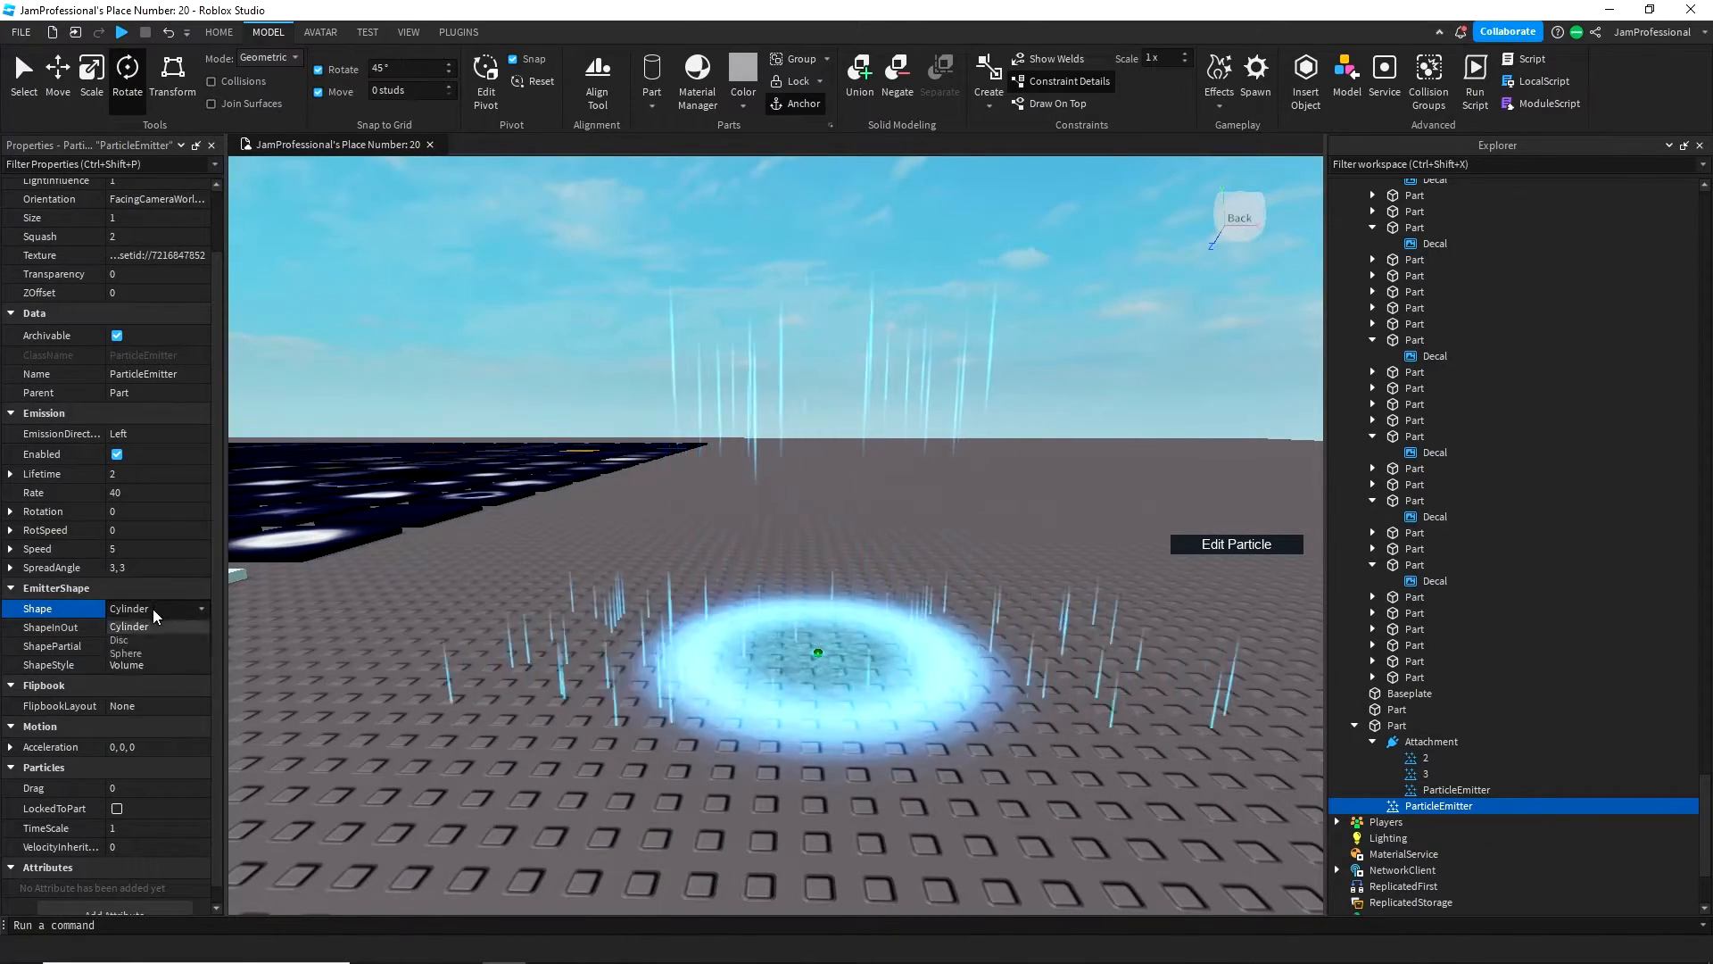
click(153, 609)
click(150, 621)
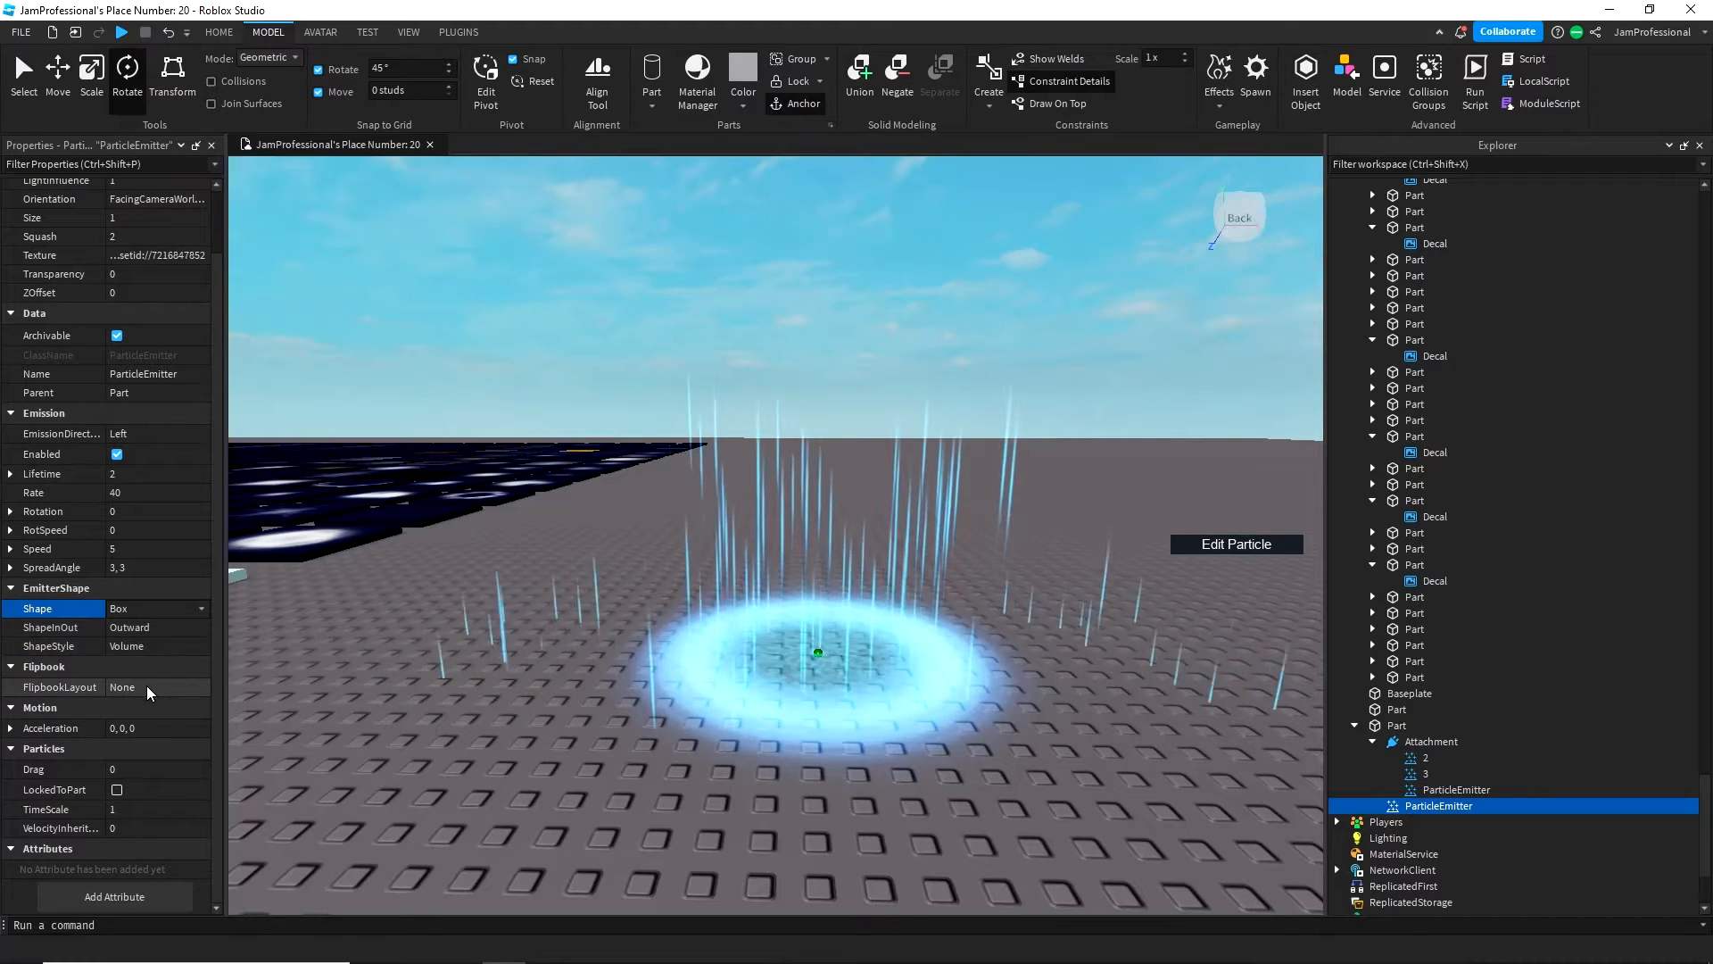
- Enable LockedToPart on the streak emitter
click(116, 791)
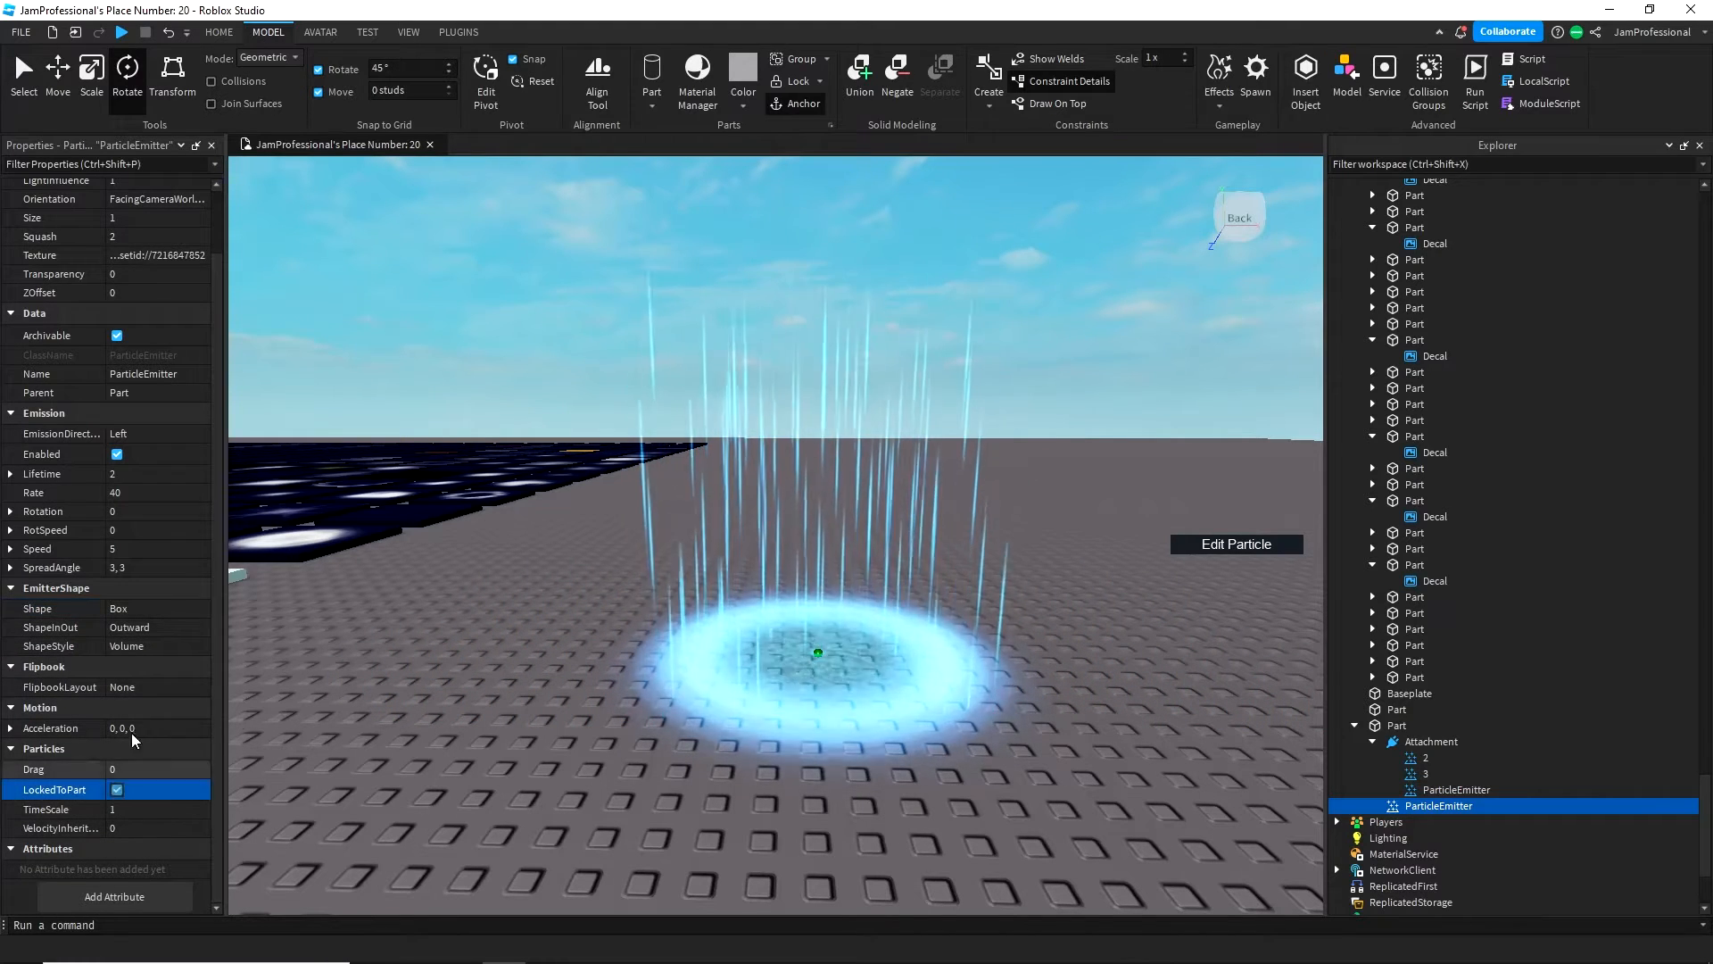
- Set the streak emitter's Rate to 60
scroll(143, 794, up, 2)
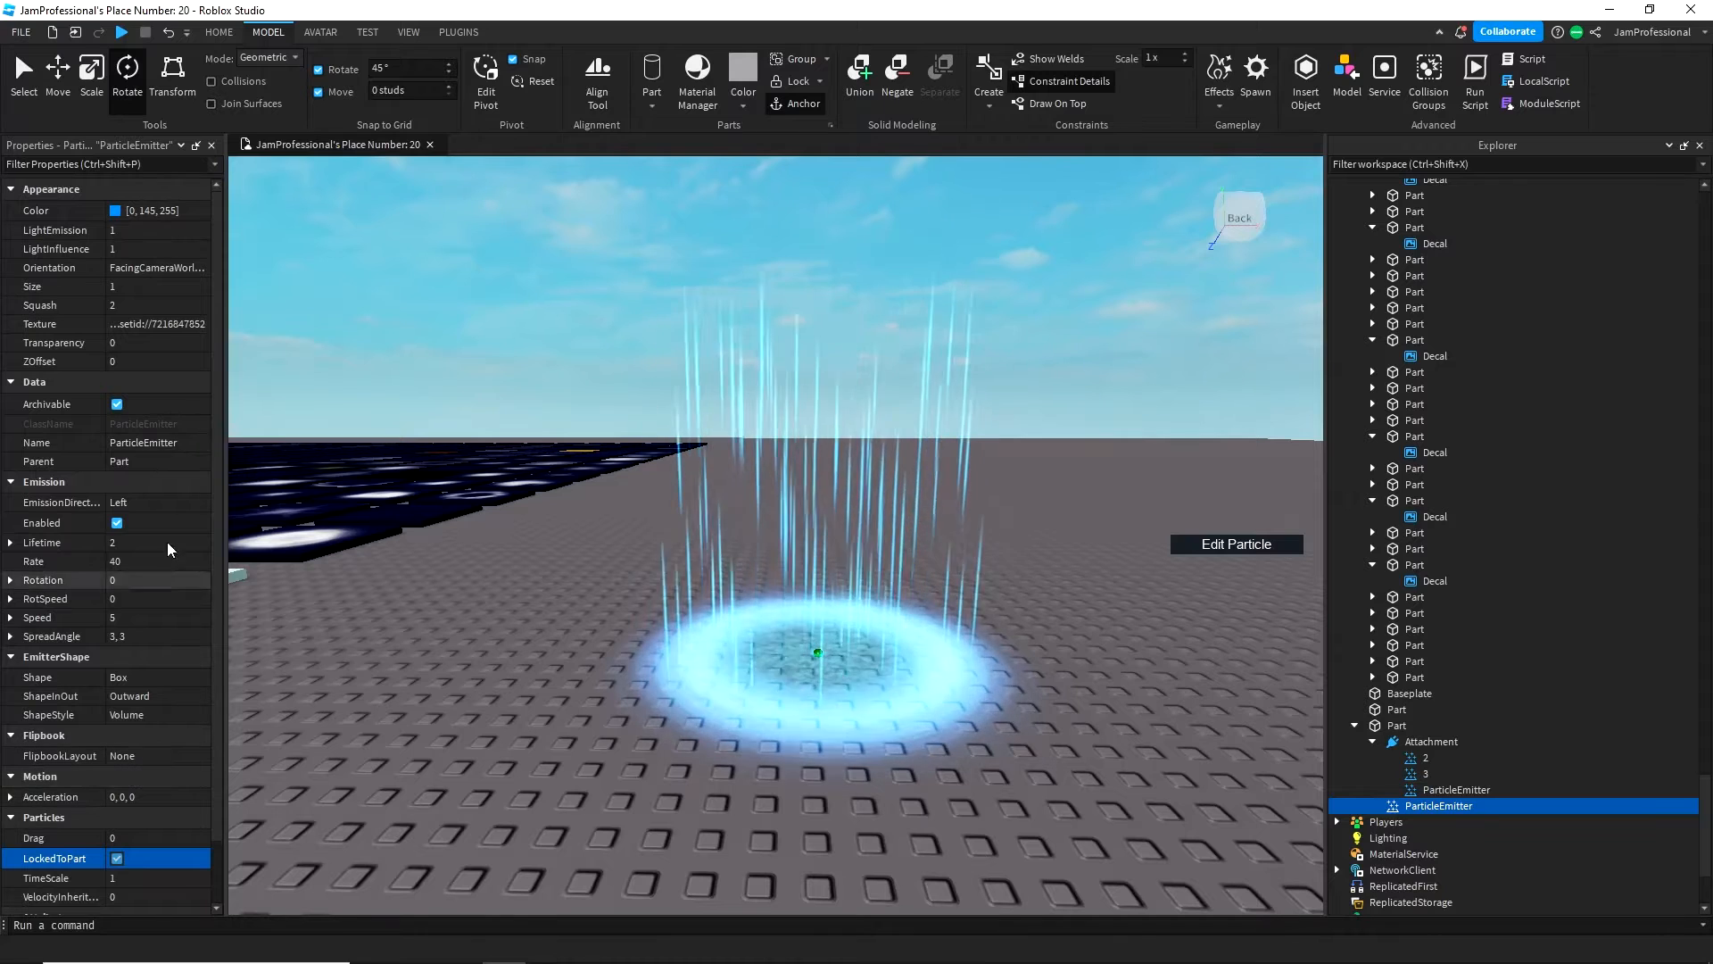
click(141, 560)
text(5)
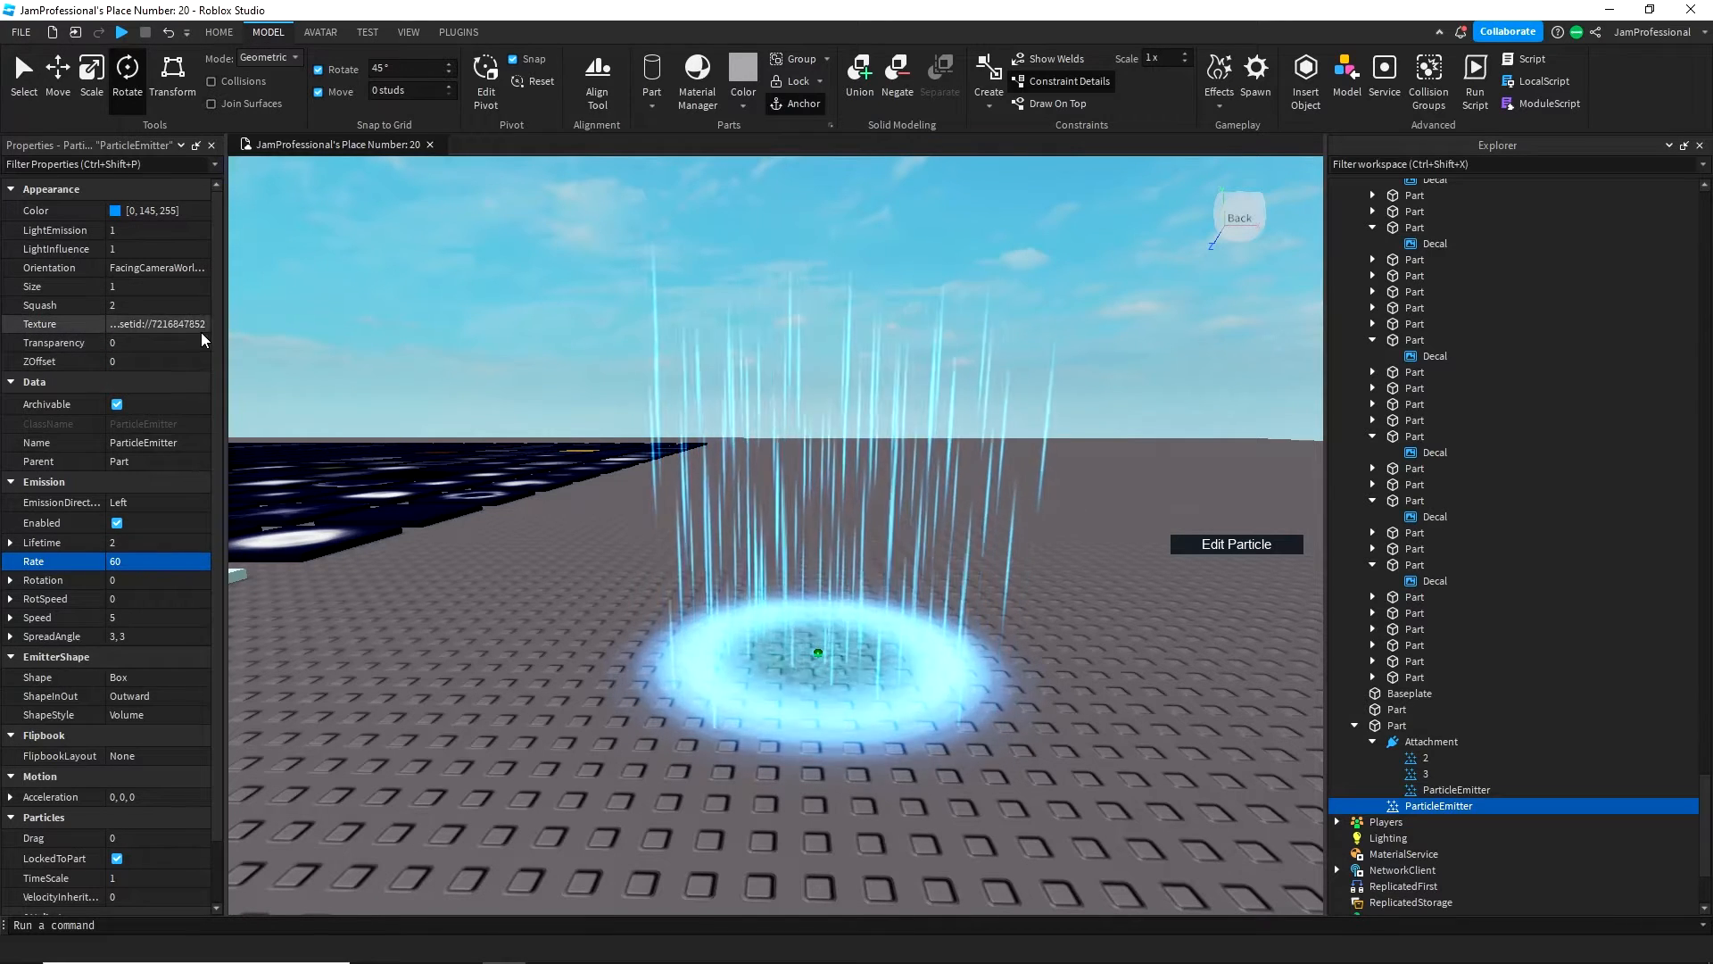
- Reshape the streak emitter's Size graph to start at about 3.83 and end at about 0.765
click(206, 285)
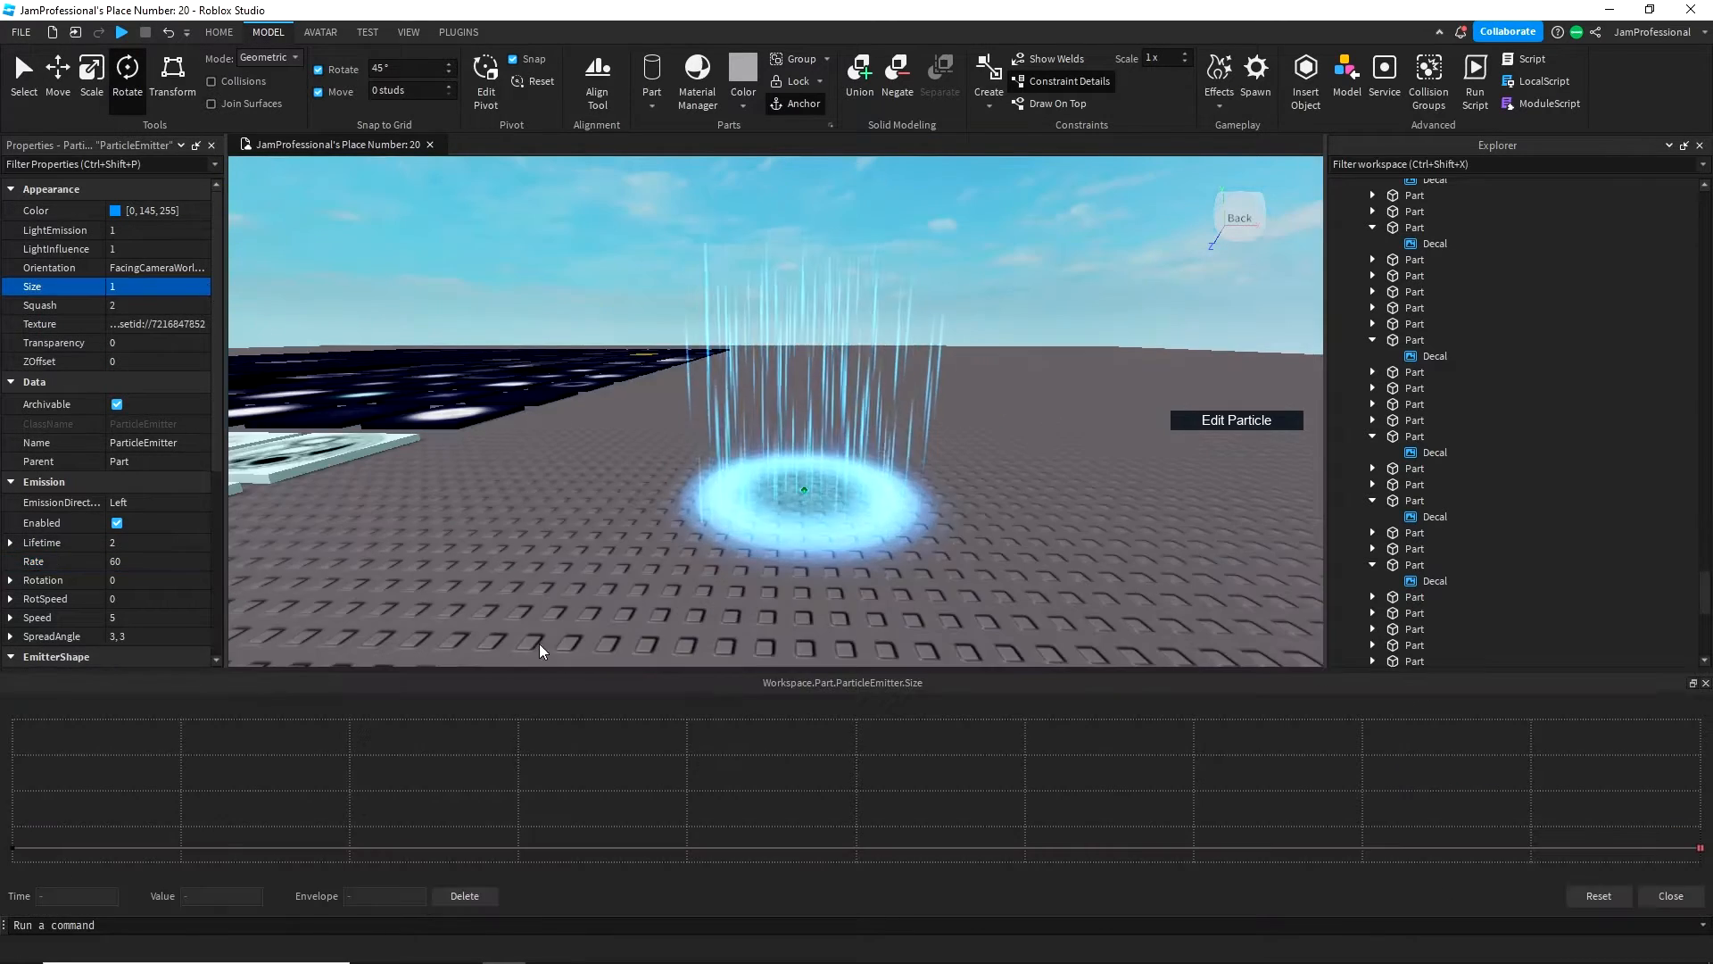
drag(496, 683, 585, 323)
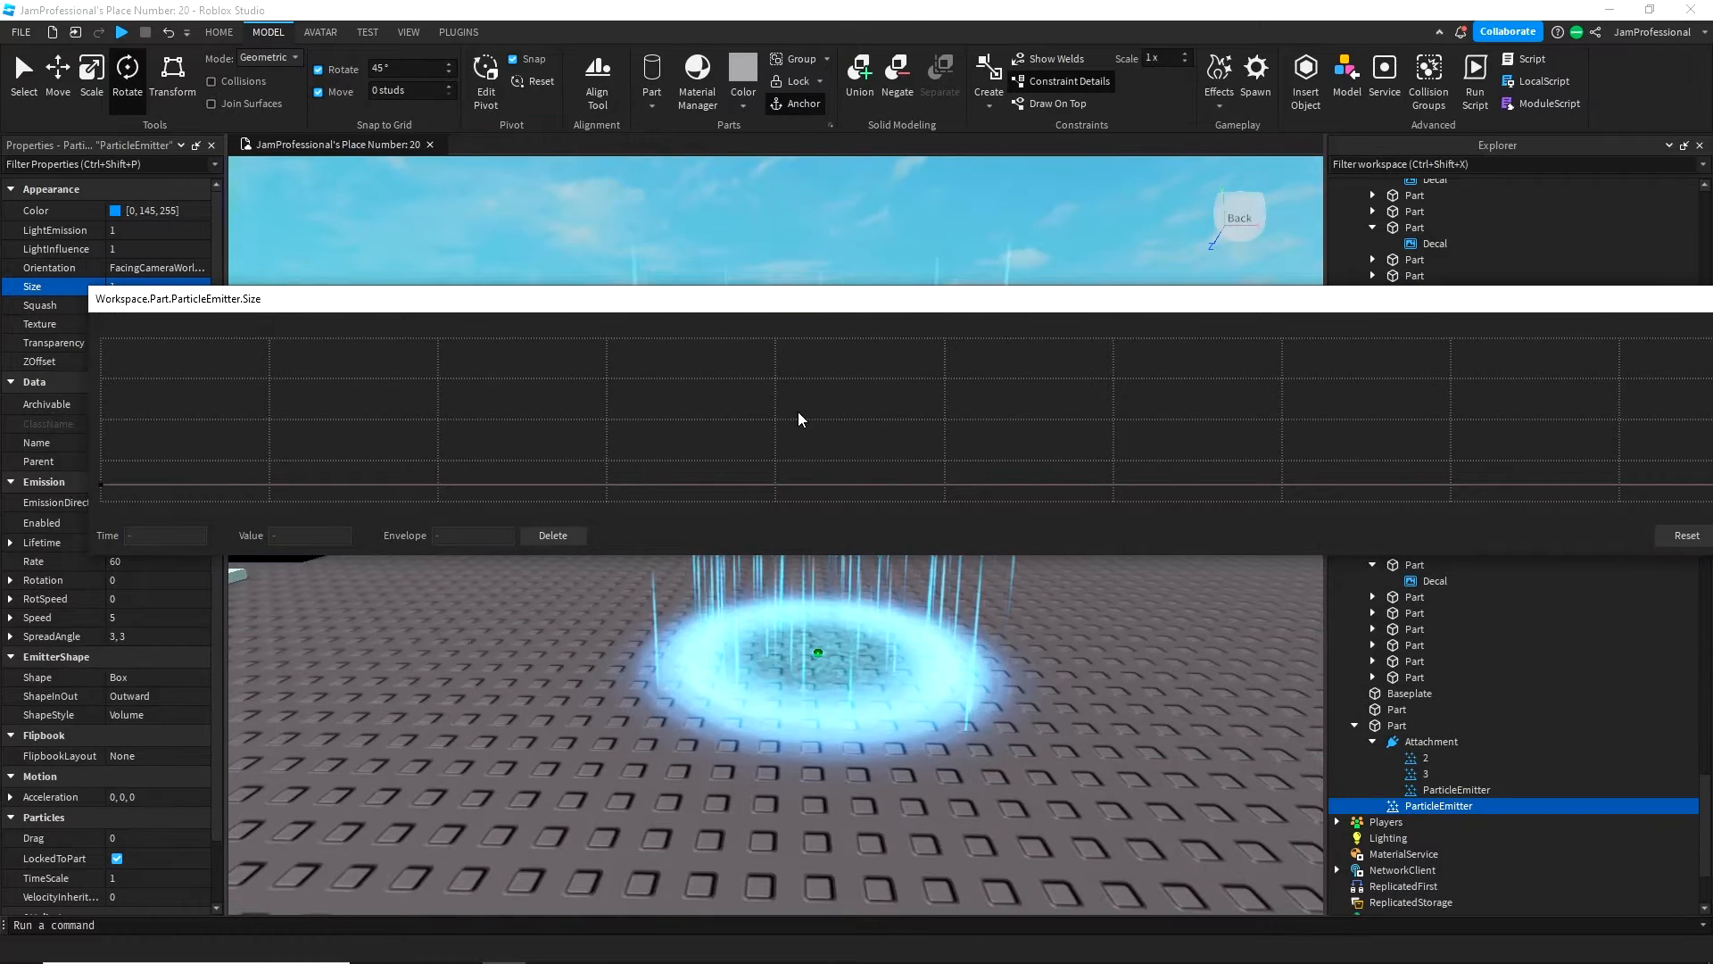
drag(799, 317, 815, 446)
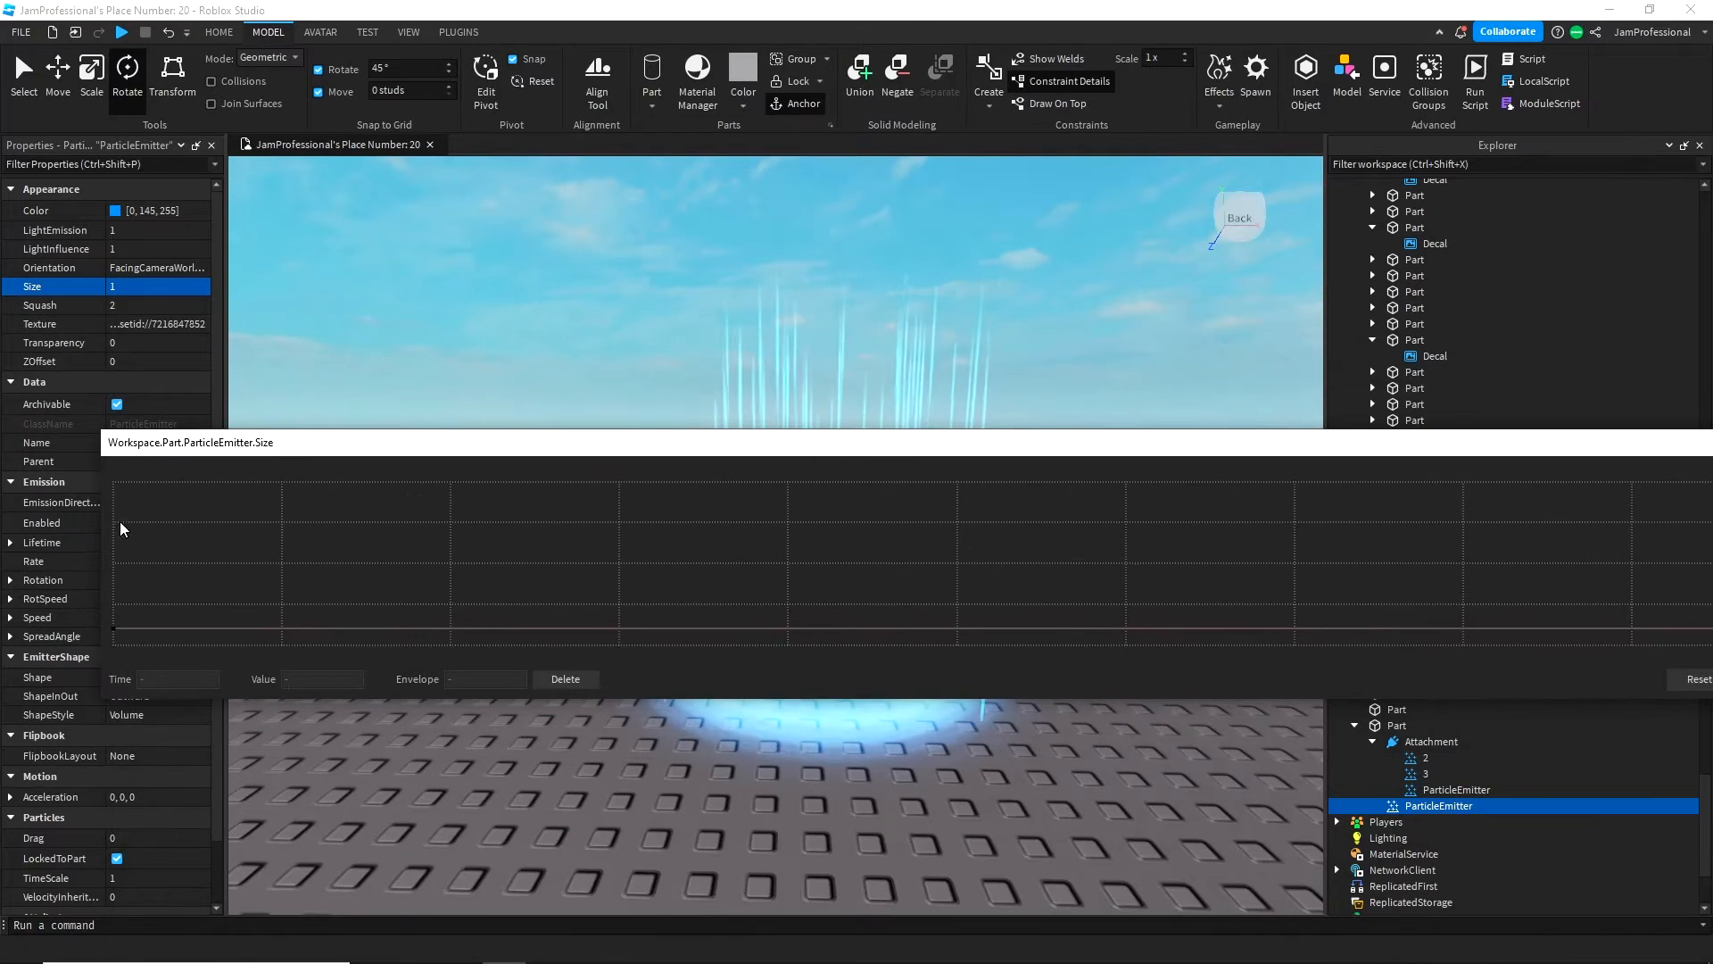
drag(101, 525, 1065, 521)
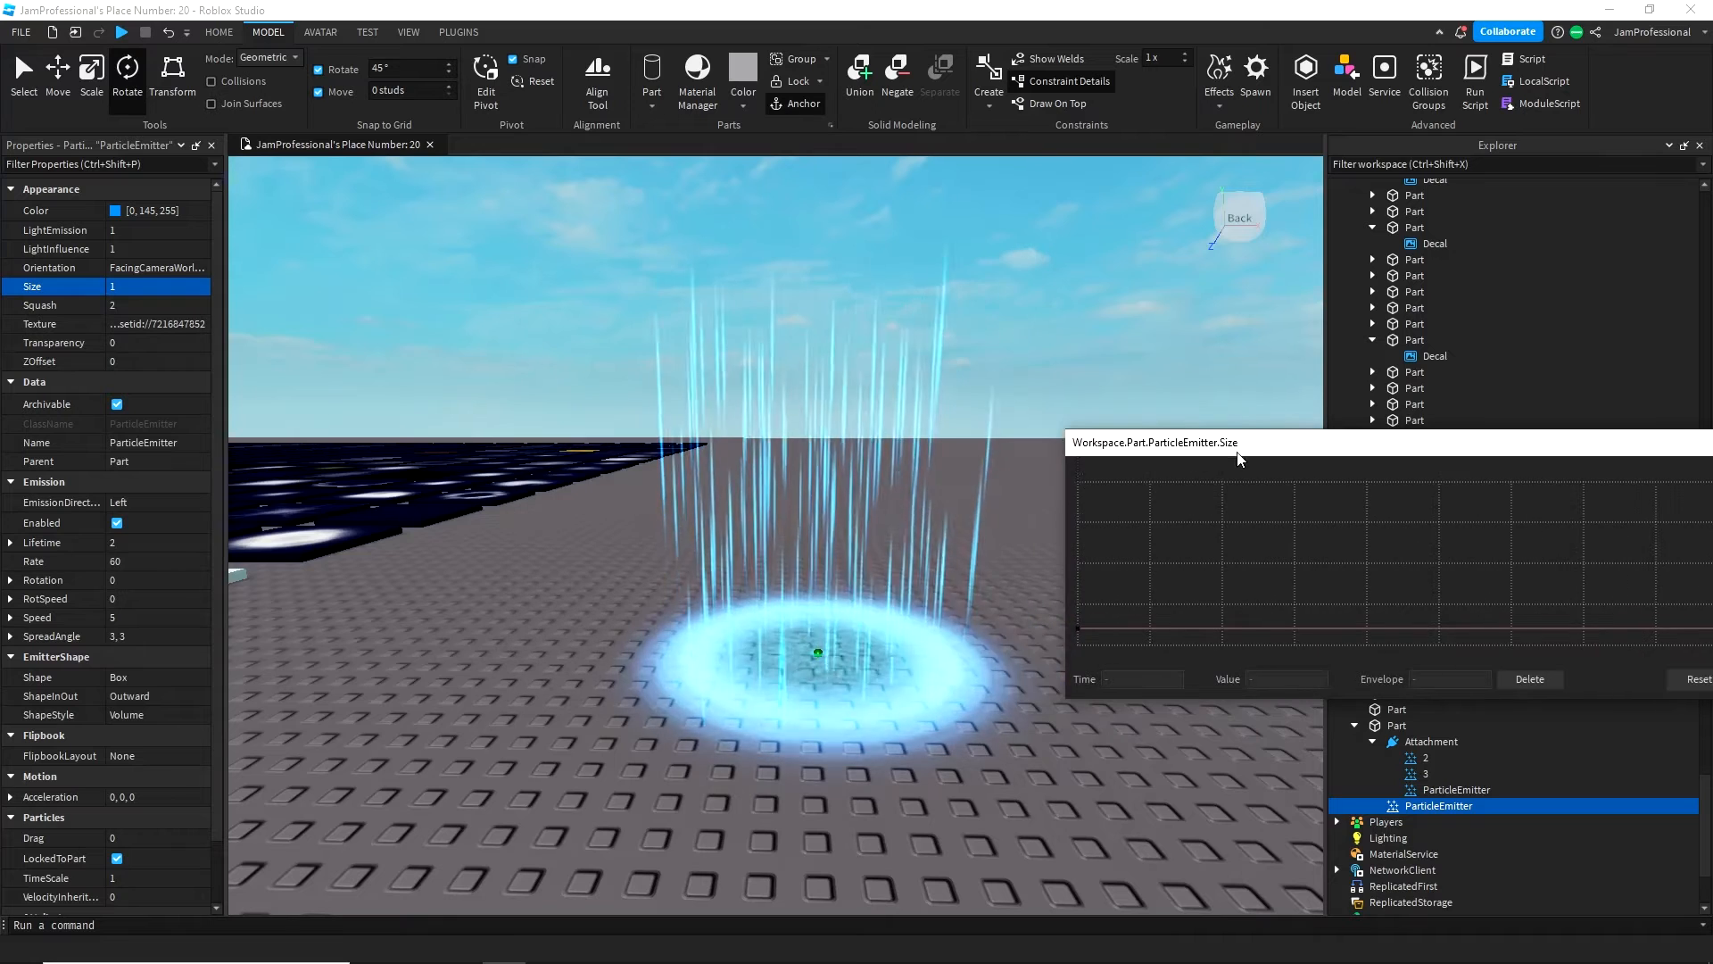
drag(1238, 449, 577, 428)
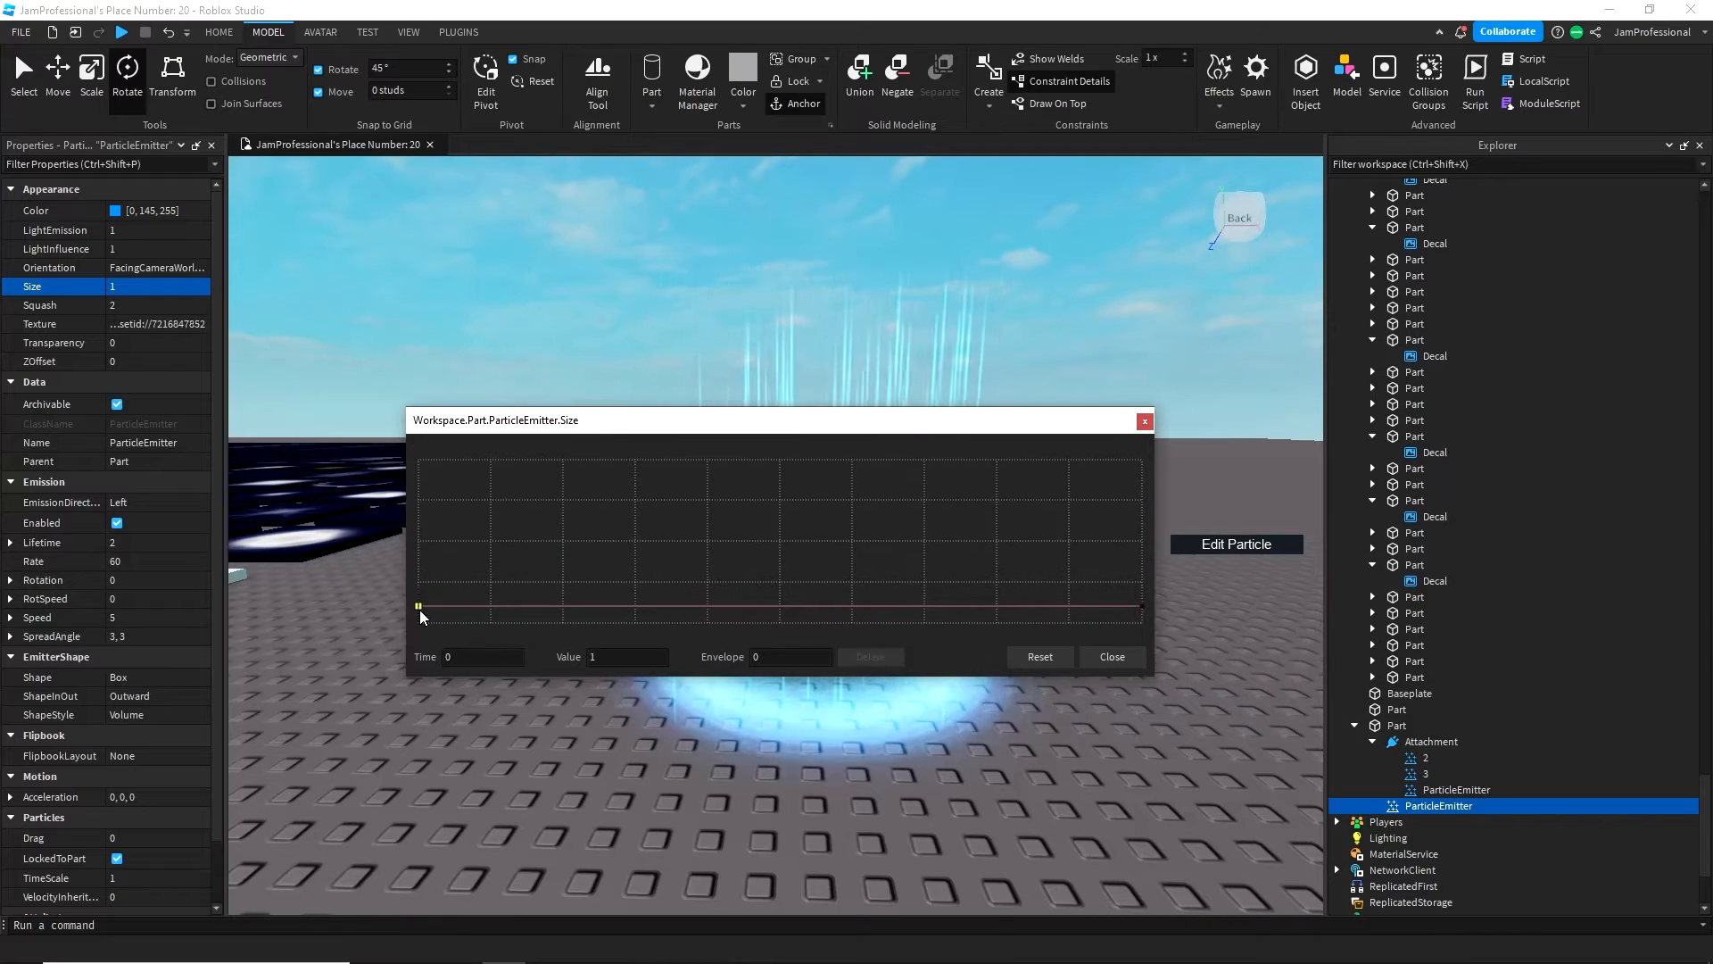
drag(419, 607, 418, 567)
drag(649, 418, 713, 652)
drag(490, 803, 483, 794)
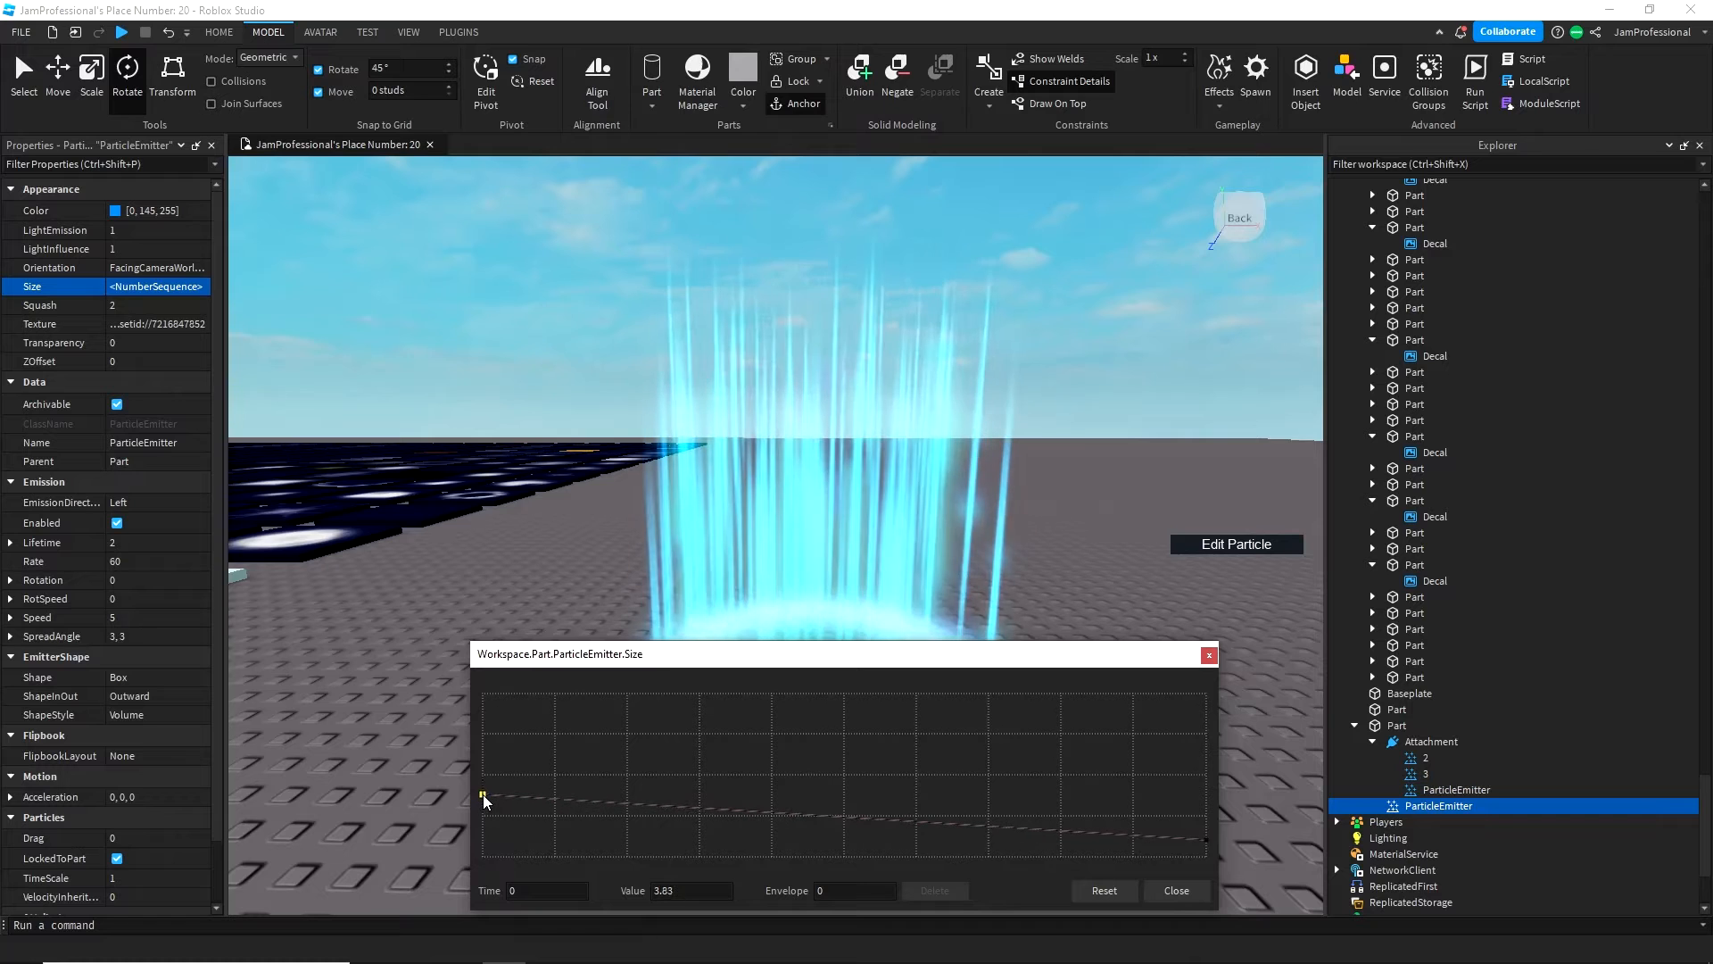
drag(990, 660, 350, 437)
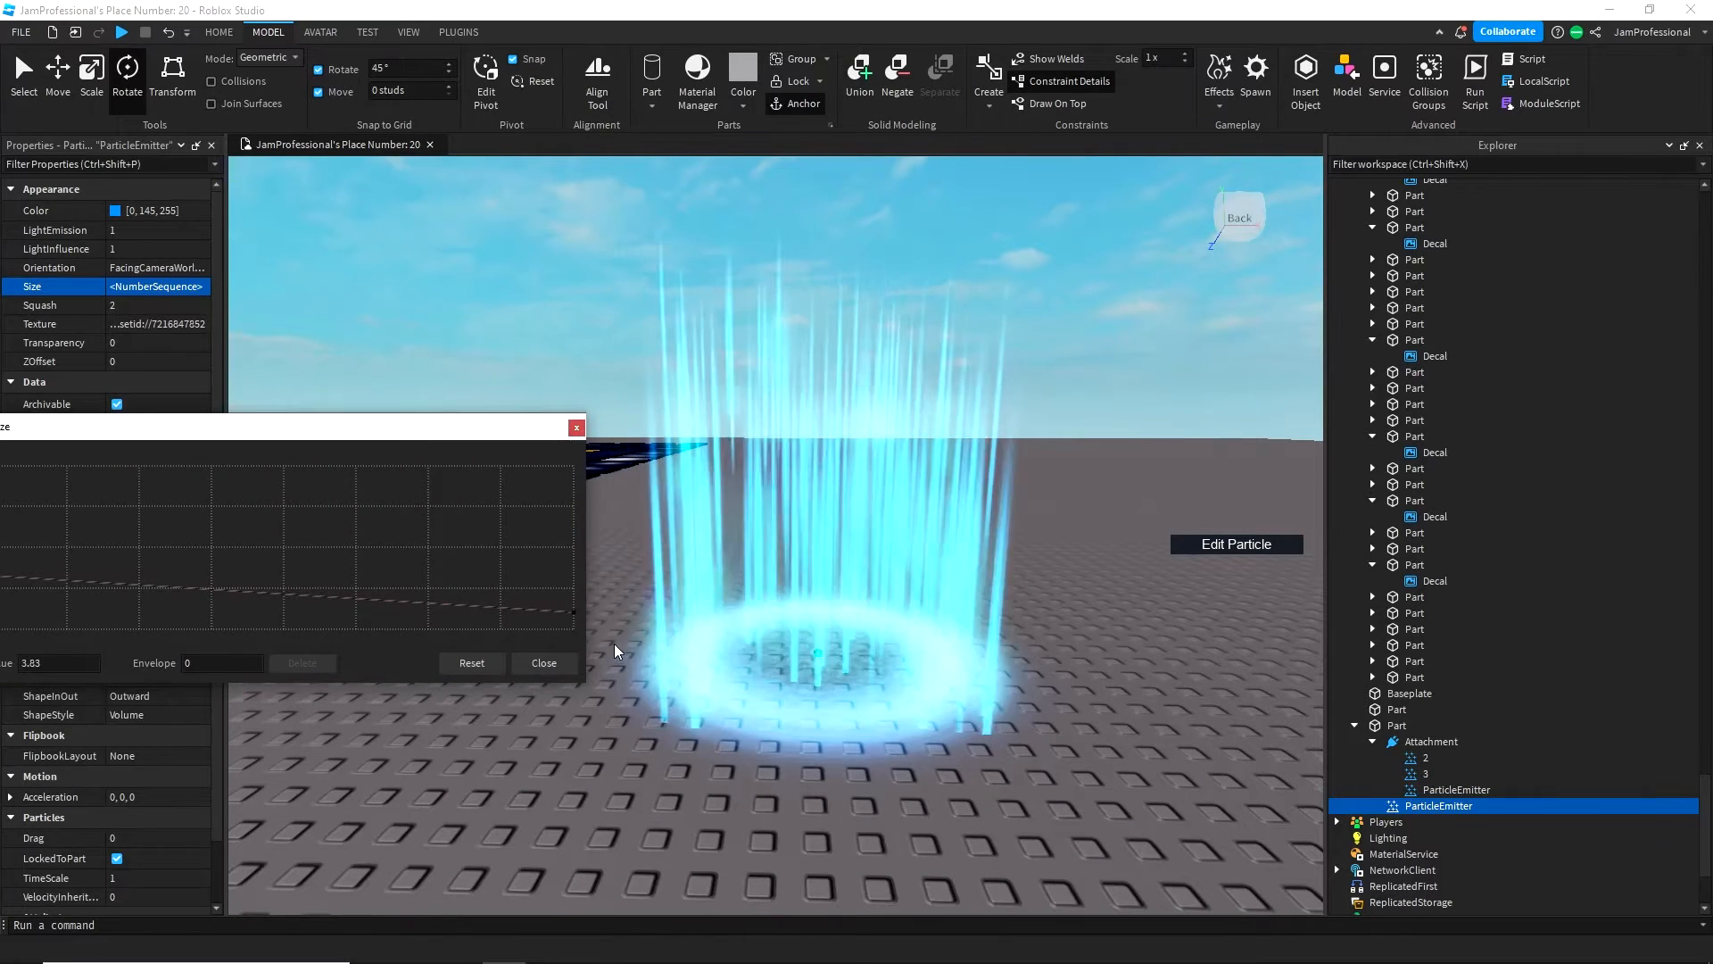
drag(571, 613, 570, 615)
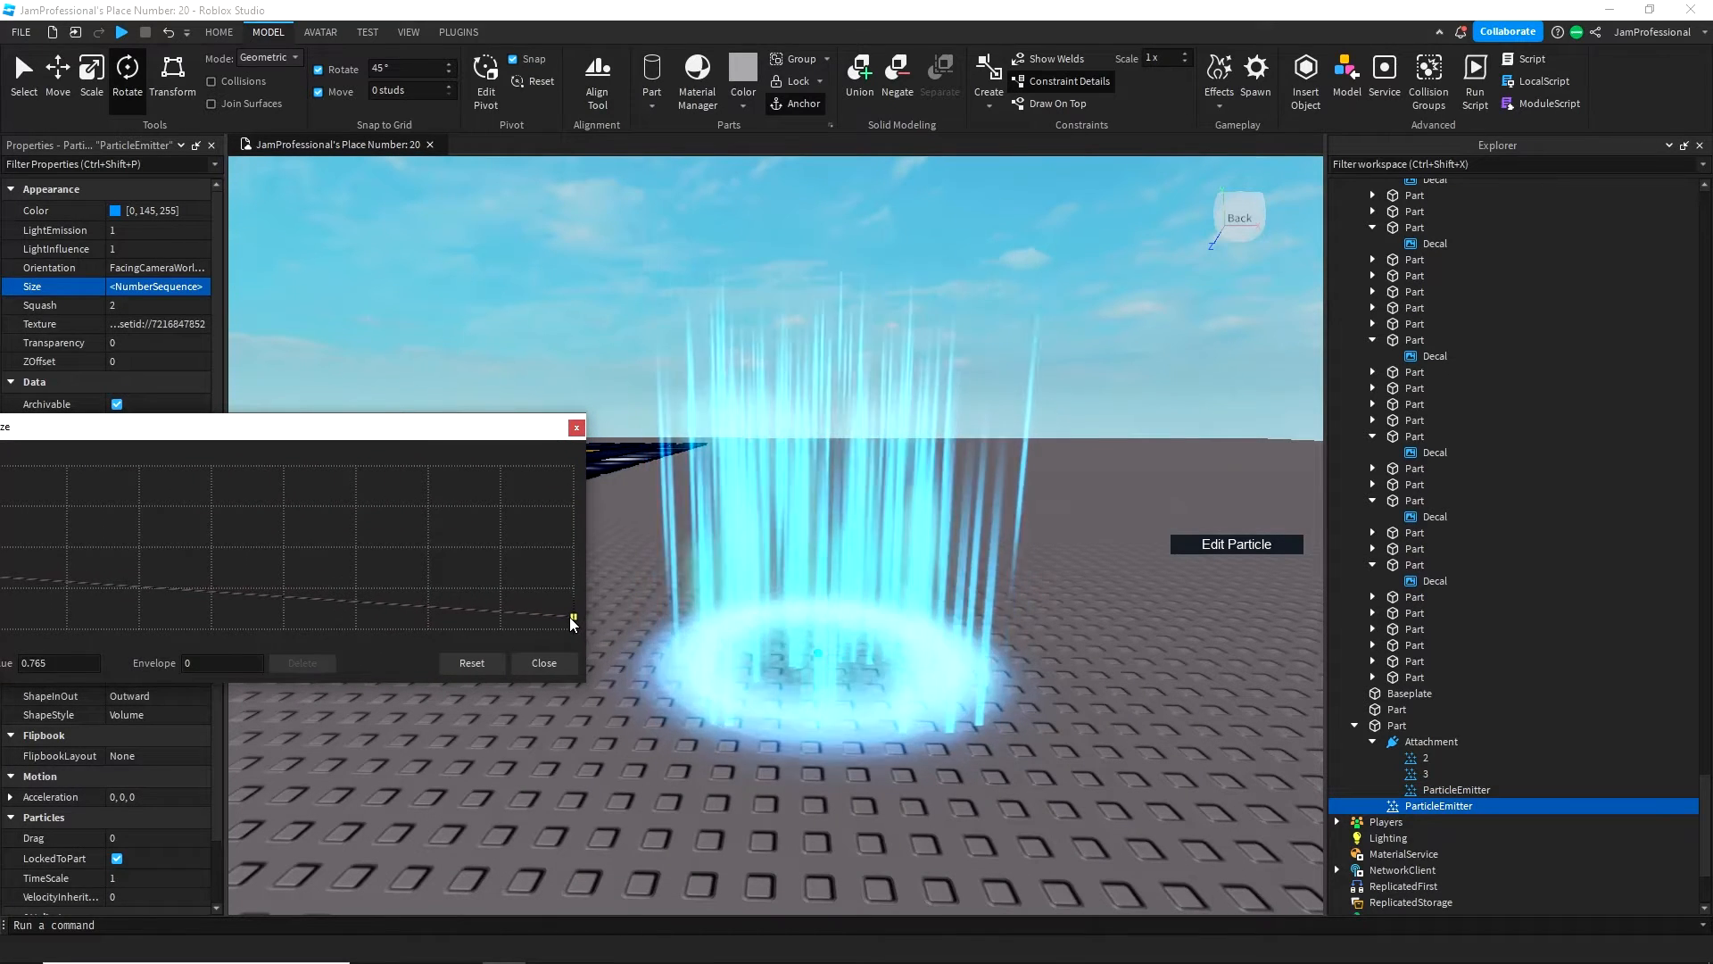
click(543, 662)
- Shape the streak emitter's Transparency graph with a low keypoint late in the lifetime and the end keypoint raised to the maximum
click(200, 347)
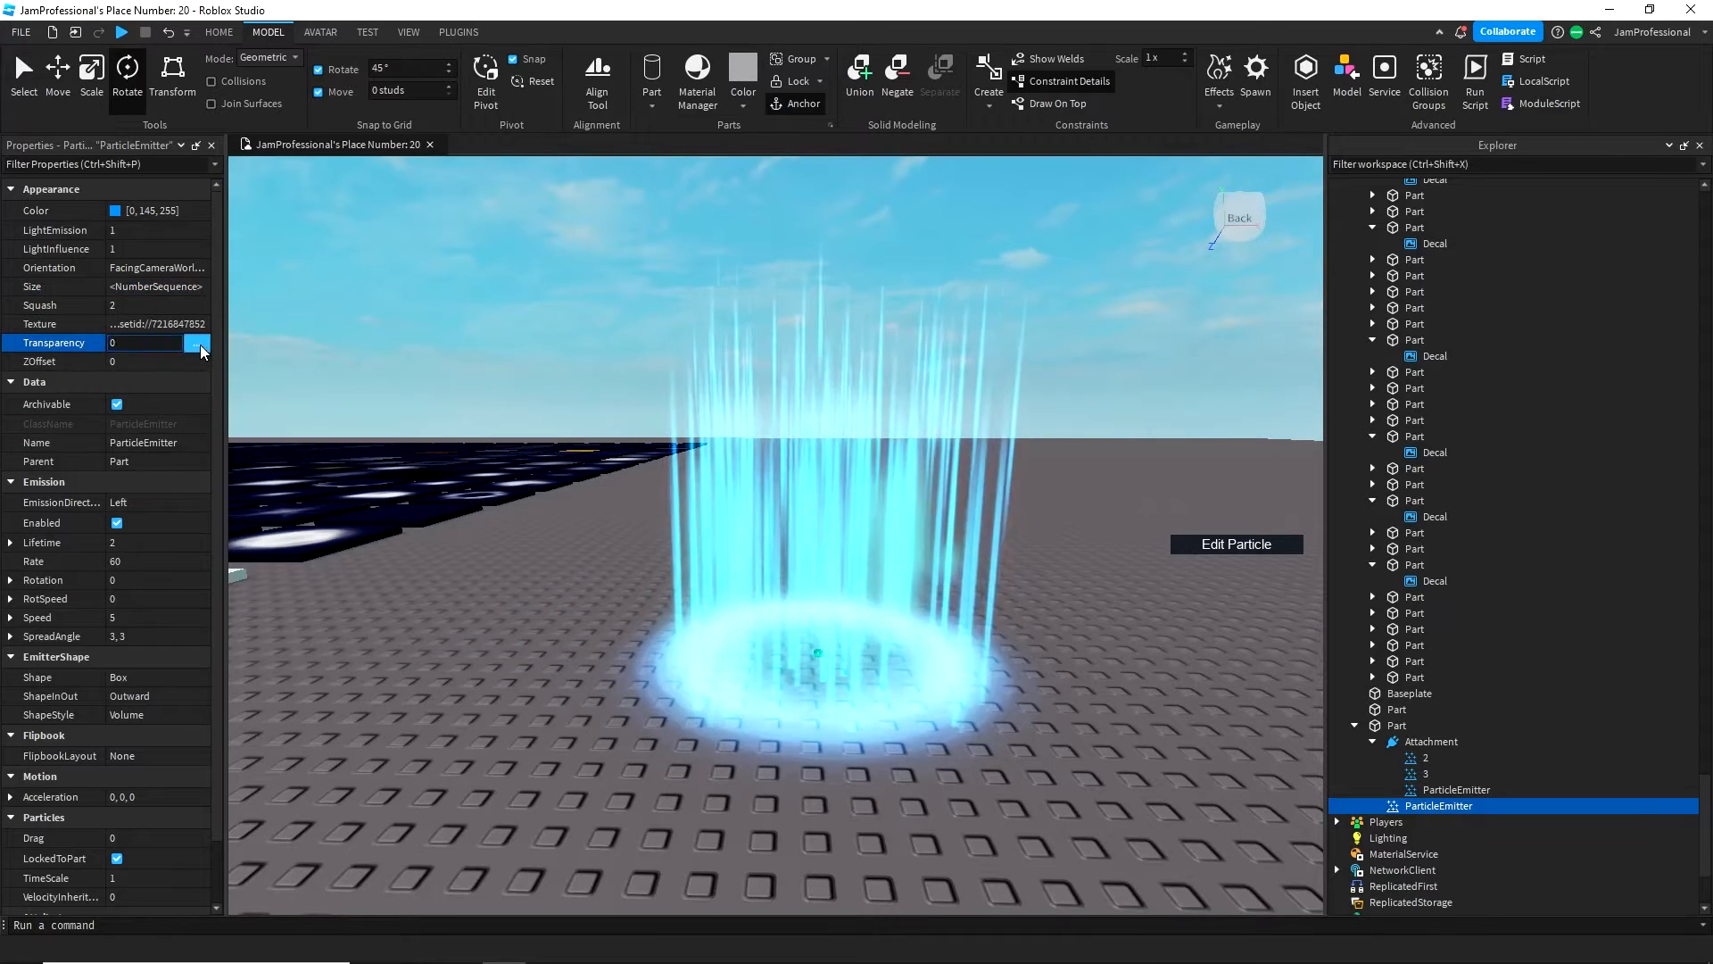
click(201, 343)
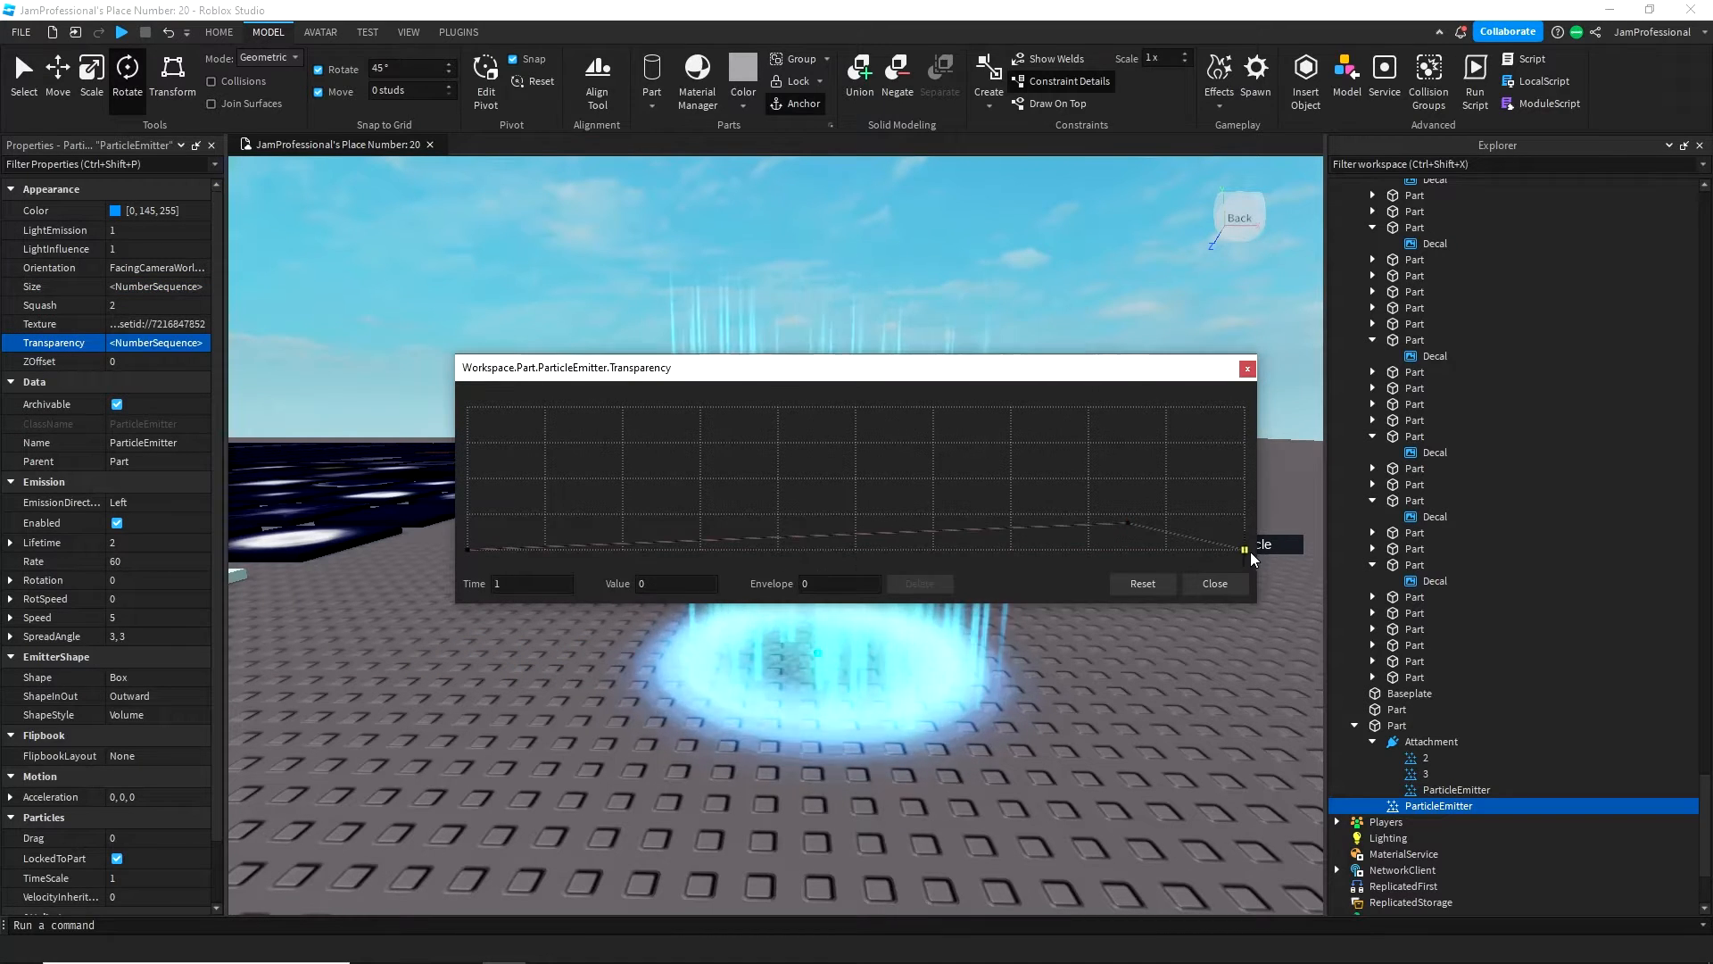
drag(1246, 550, 1243, 409)
drag(1119, 368, 441, 381)
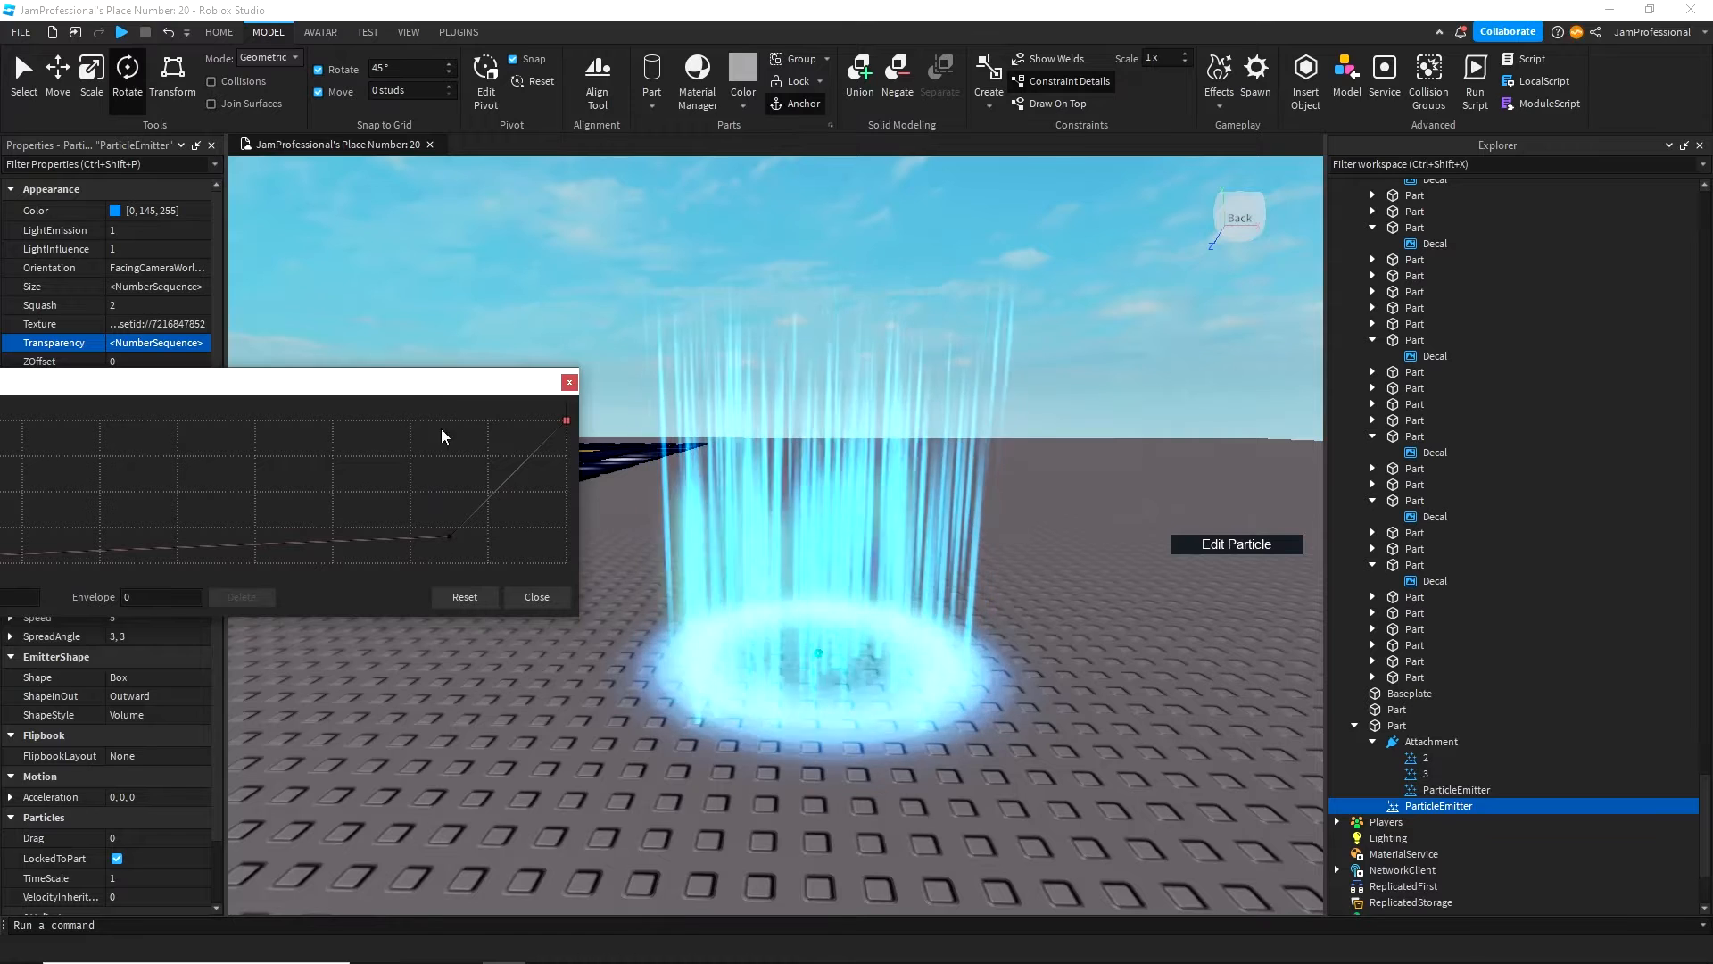
click(536, 597)
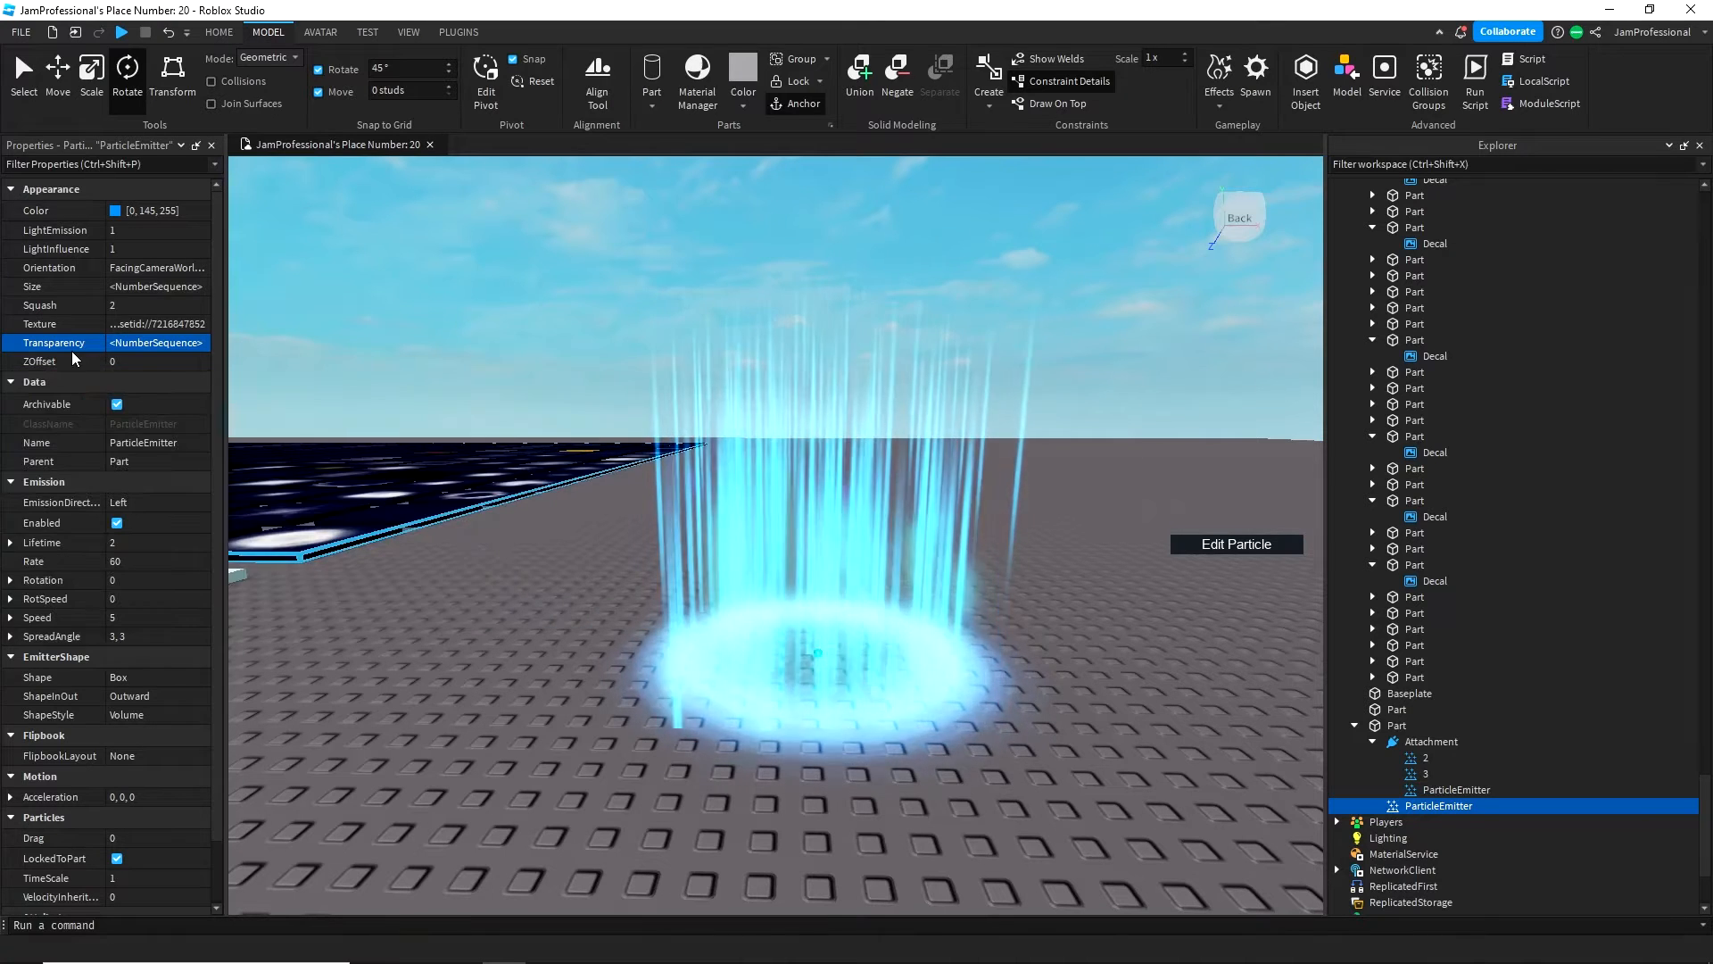
- Raise the Transparency graph's start keypoint to about 0.363 and lift the middle keypoint slightly above it
click(202, 344)
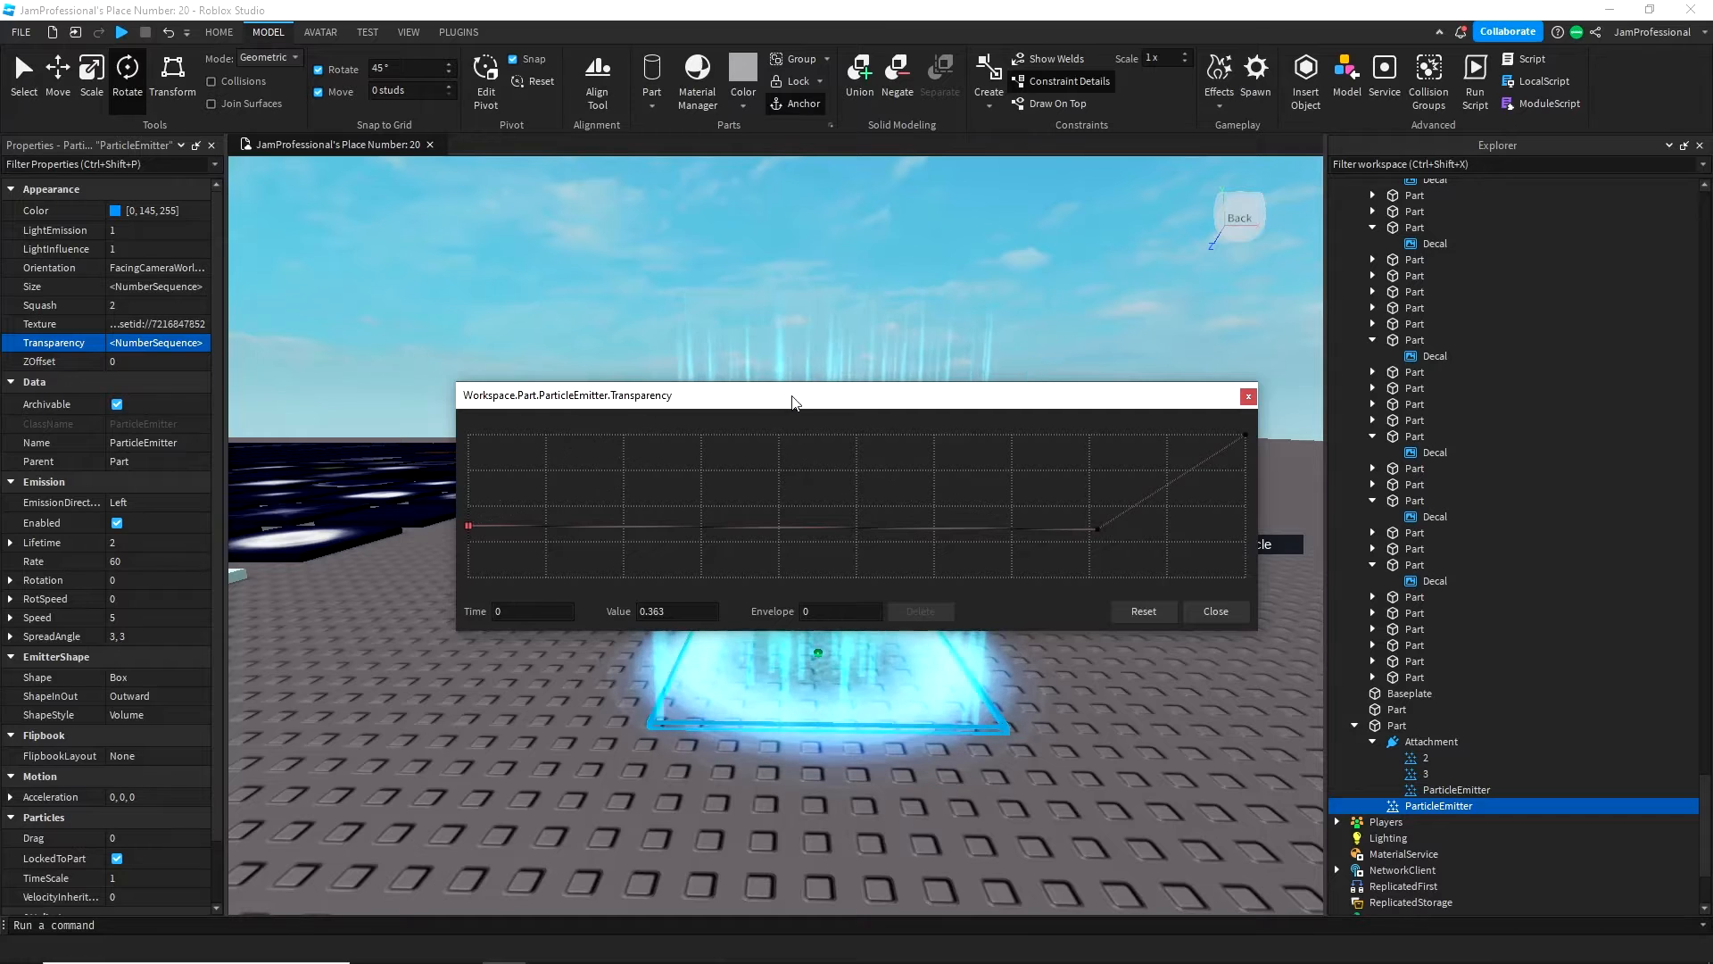
drag(793, 403, 454, 384)
drag(757, 510, 721, 484)
click(877, 593)
- Try a SpreadAngle of 10, 10 on the streak emitter and inspect the effect around the circle
click(1138, 735)
right_drag(1139, 735, 1133, 736)
scroll(1133, 736, down, 4)
scroll(1031, 698, up, 5)
right_drag(1032, 698, 1031, 698)
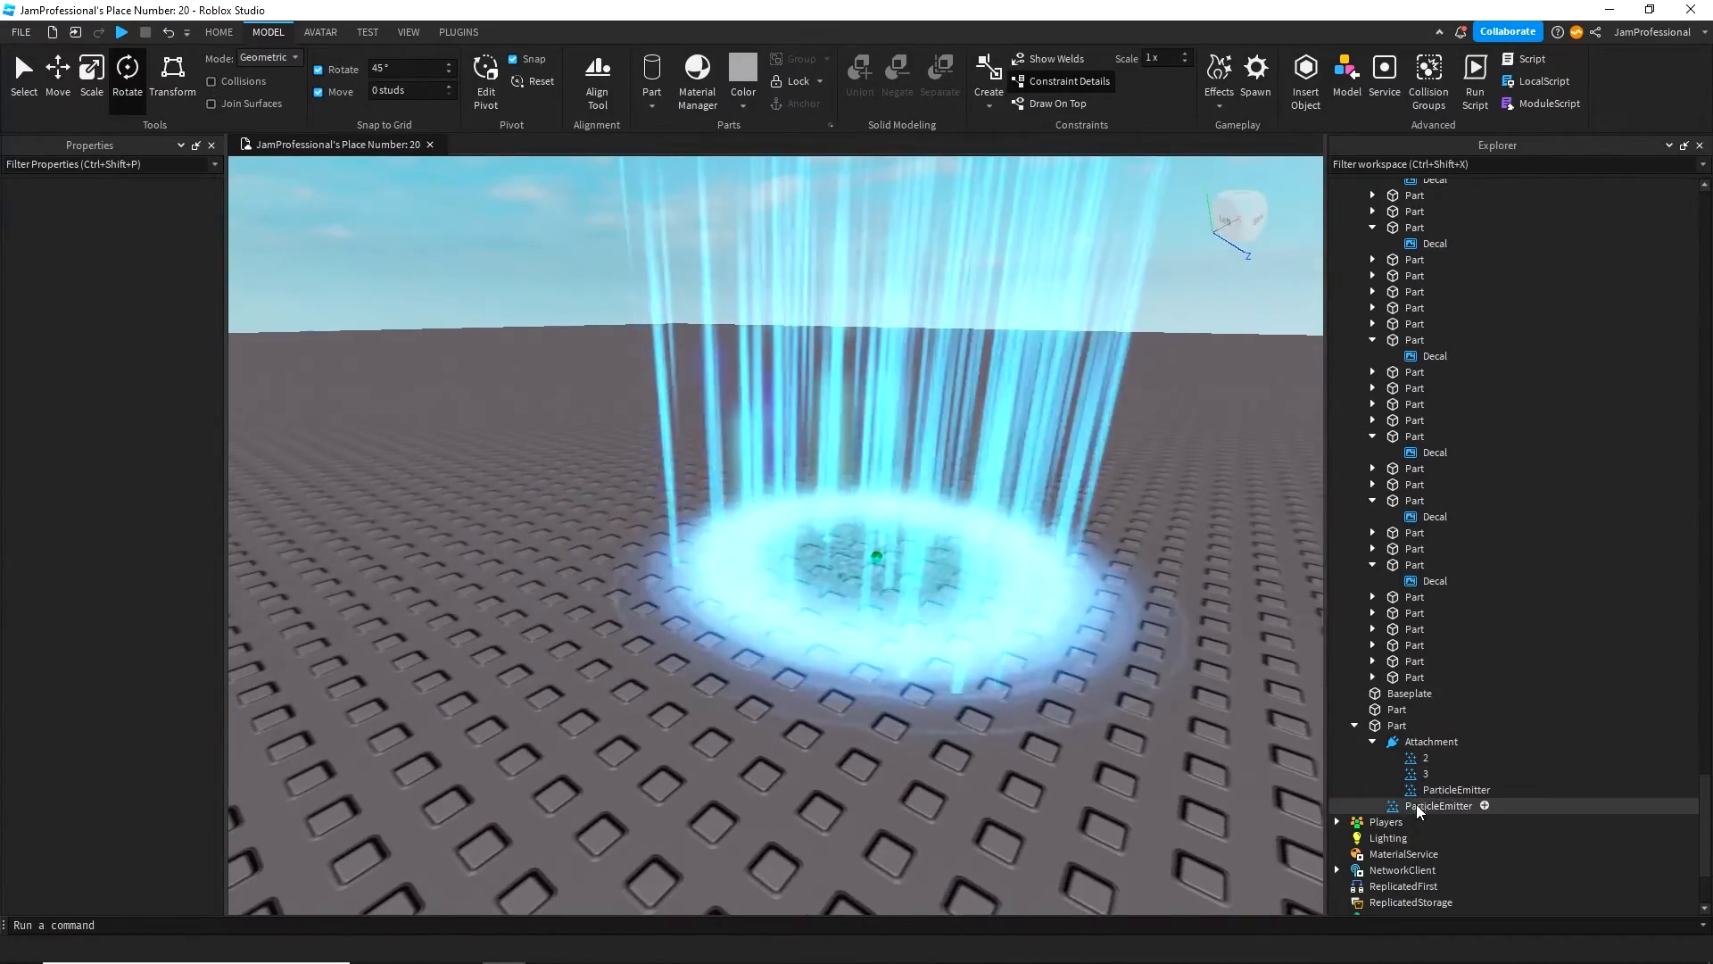
click(1418, 806)
click(151, 636)
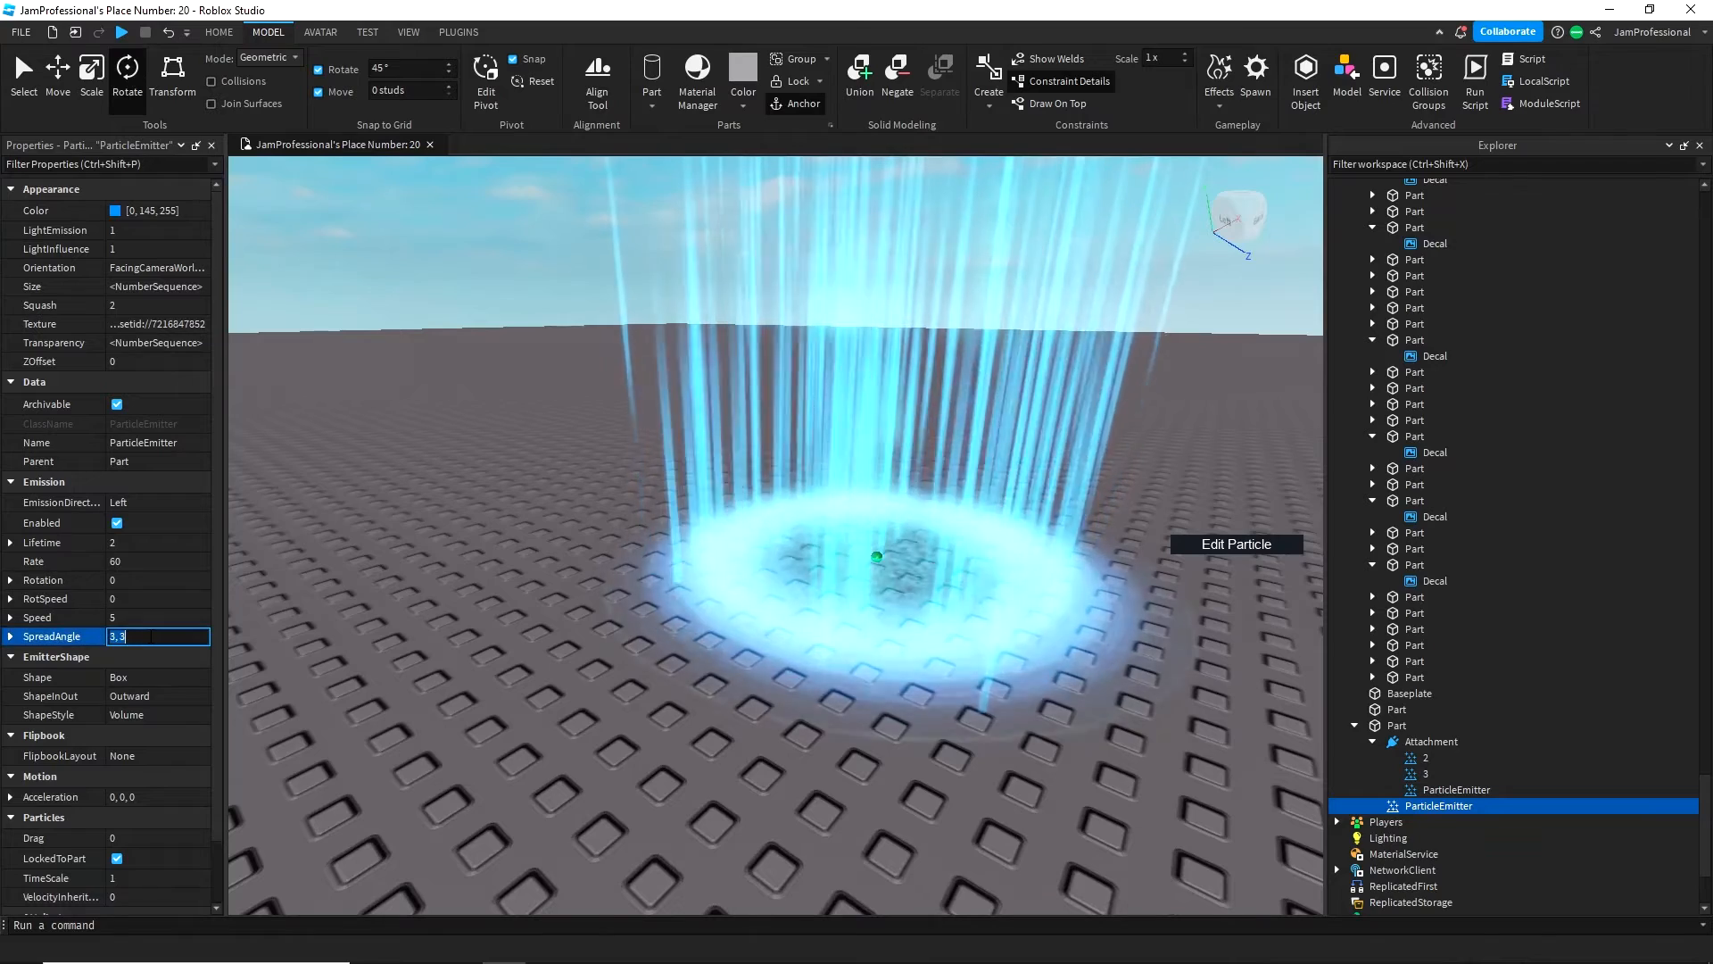
text(10, 10)
key(Return)
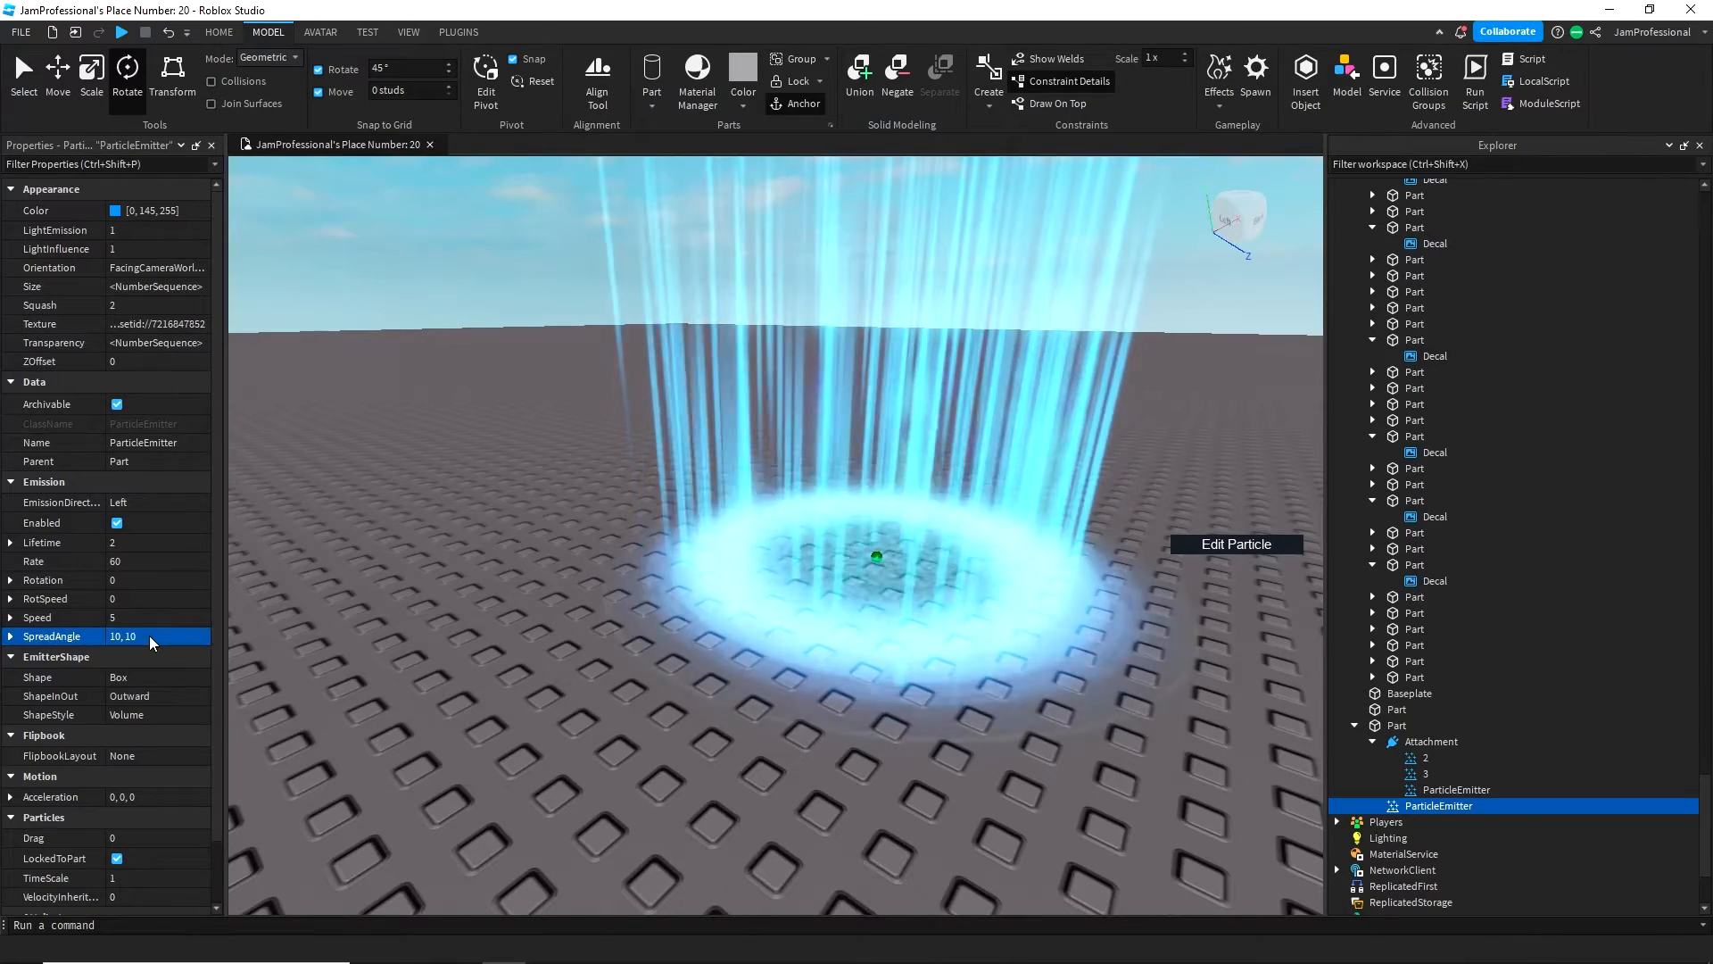
right_drag(401, 616, 400, 615)
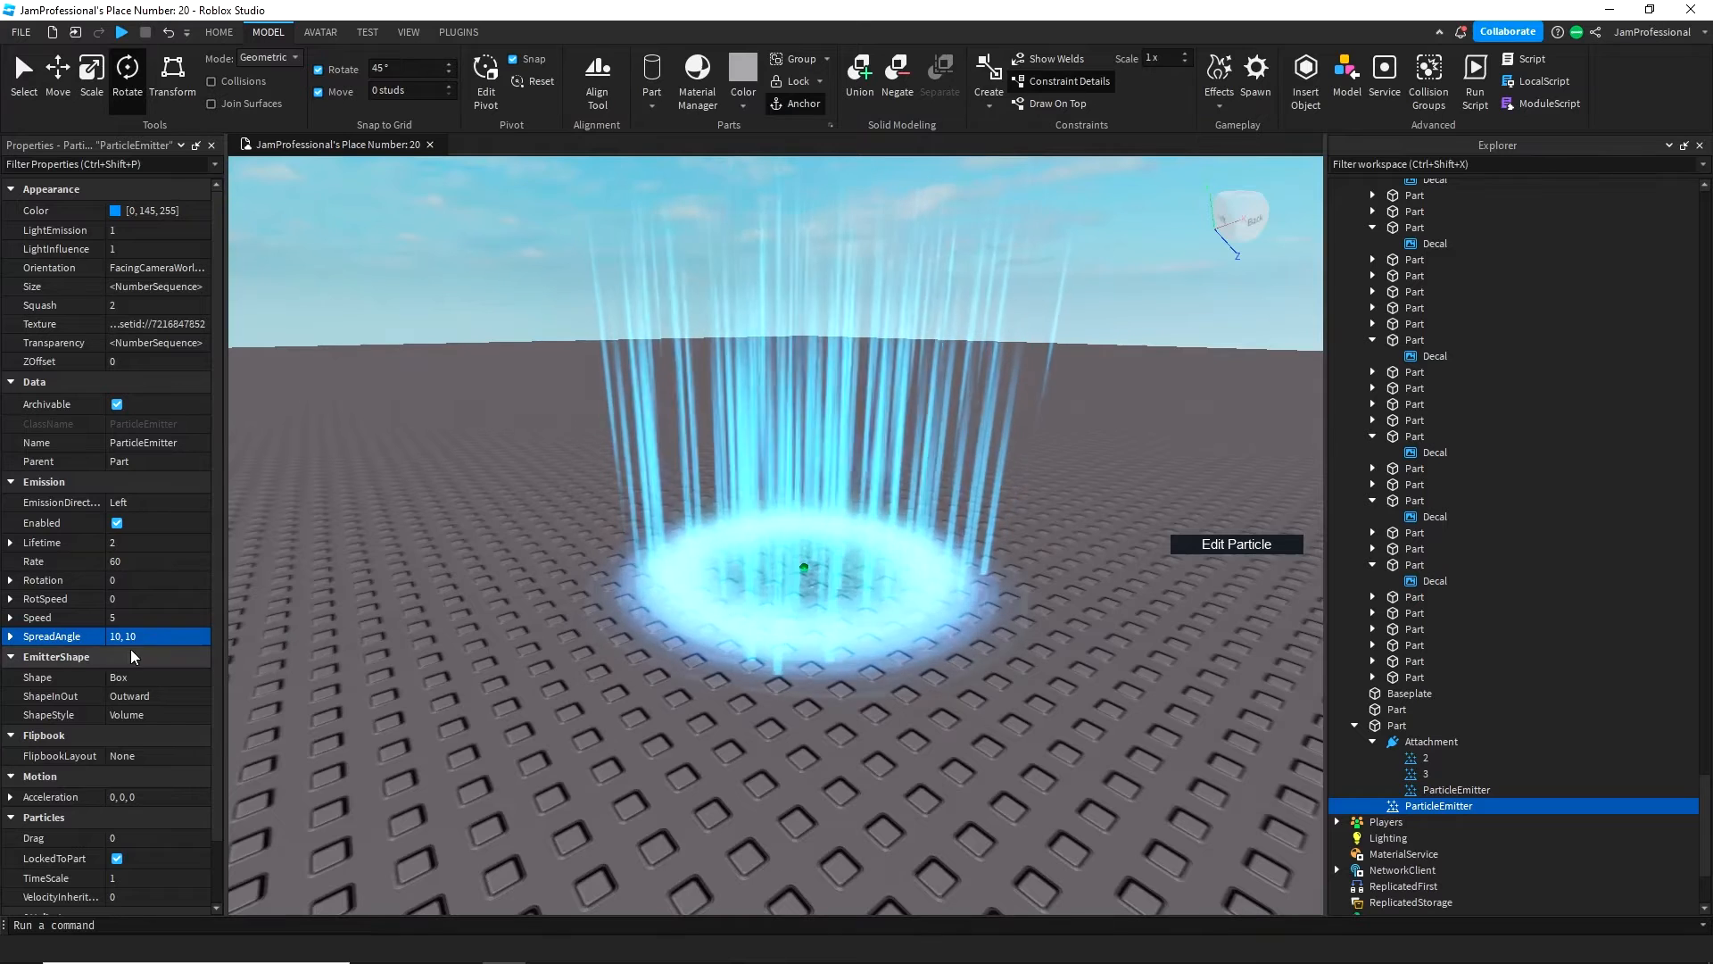
- Set the streak emitter's SpreadAngle to 0, 0
click(159, 635)
text(5)
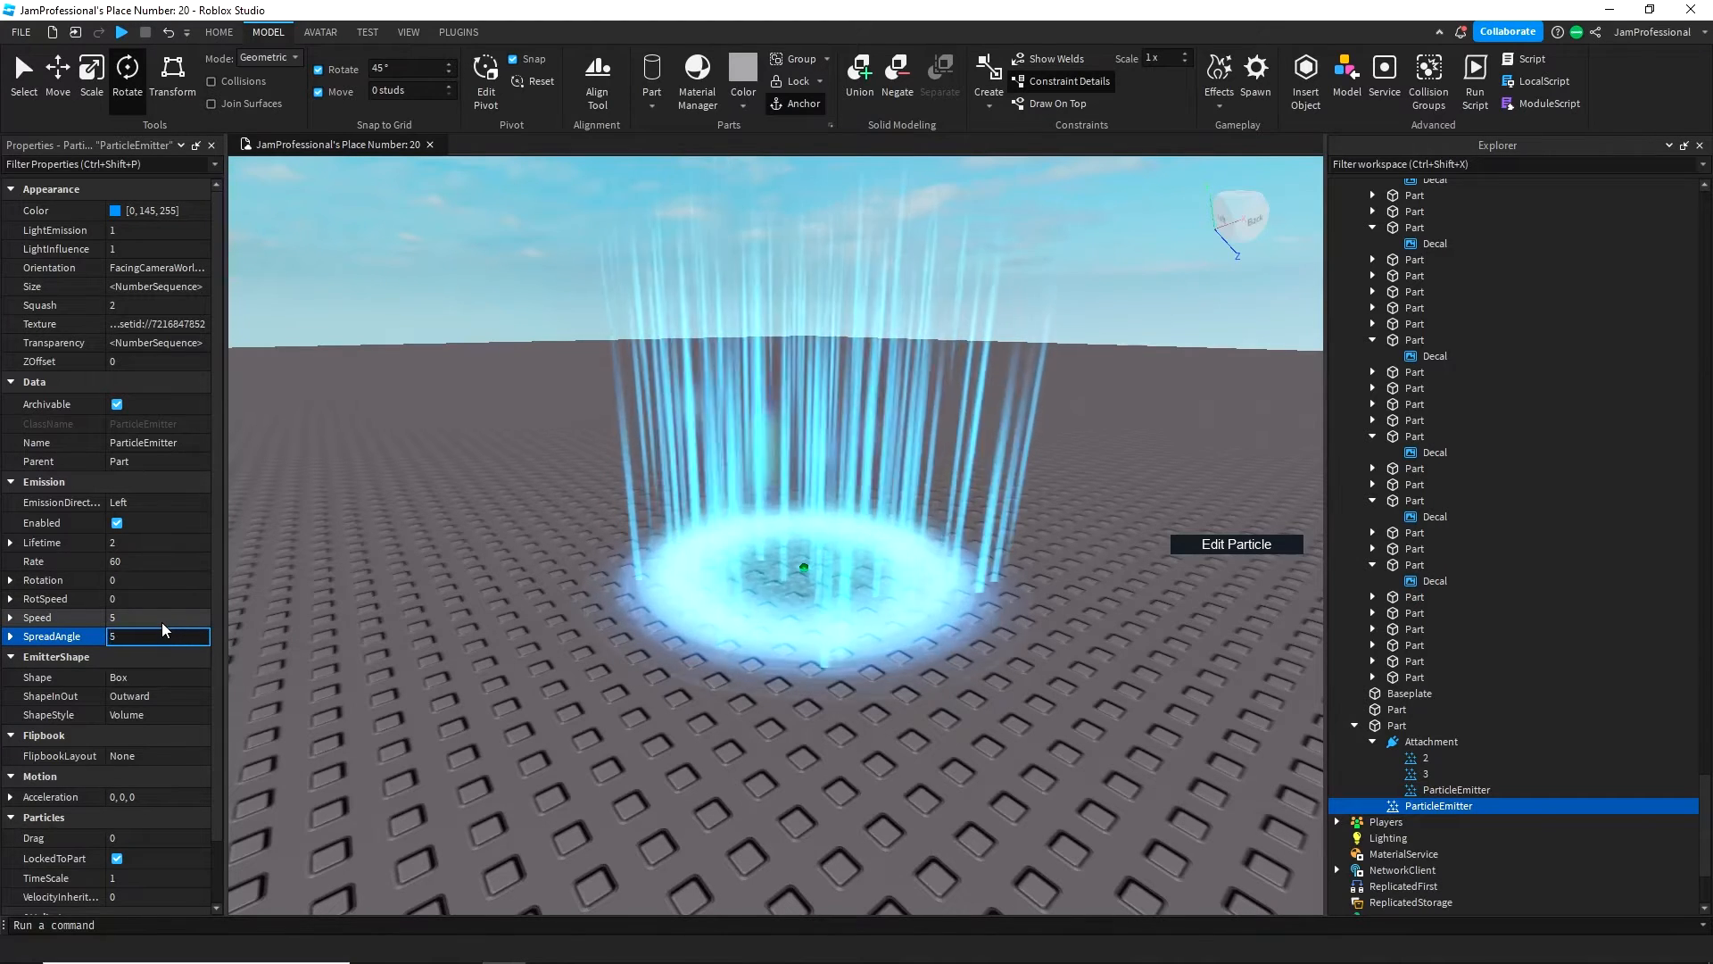
key(BackSpace)
text(0)
key(Return)
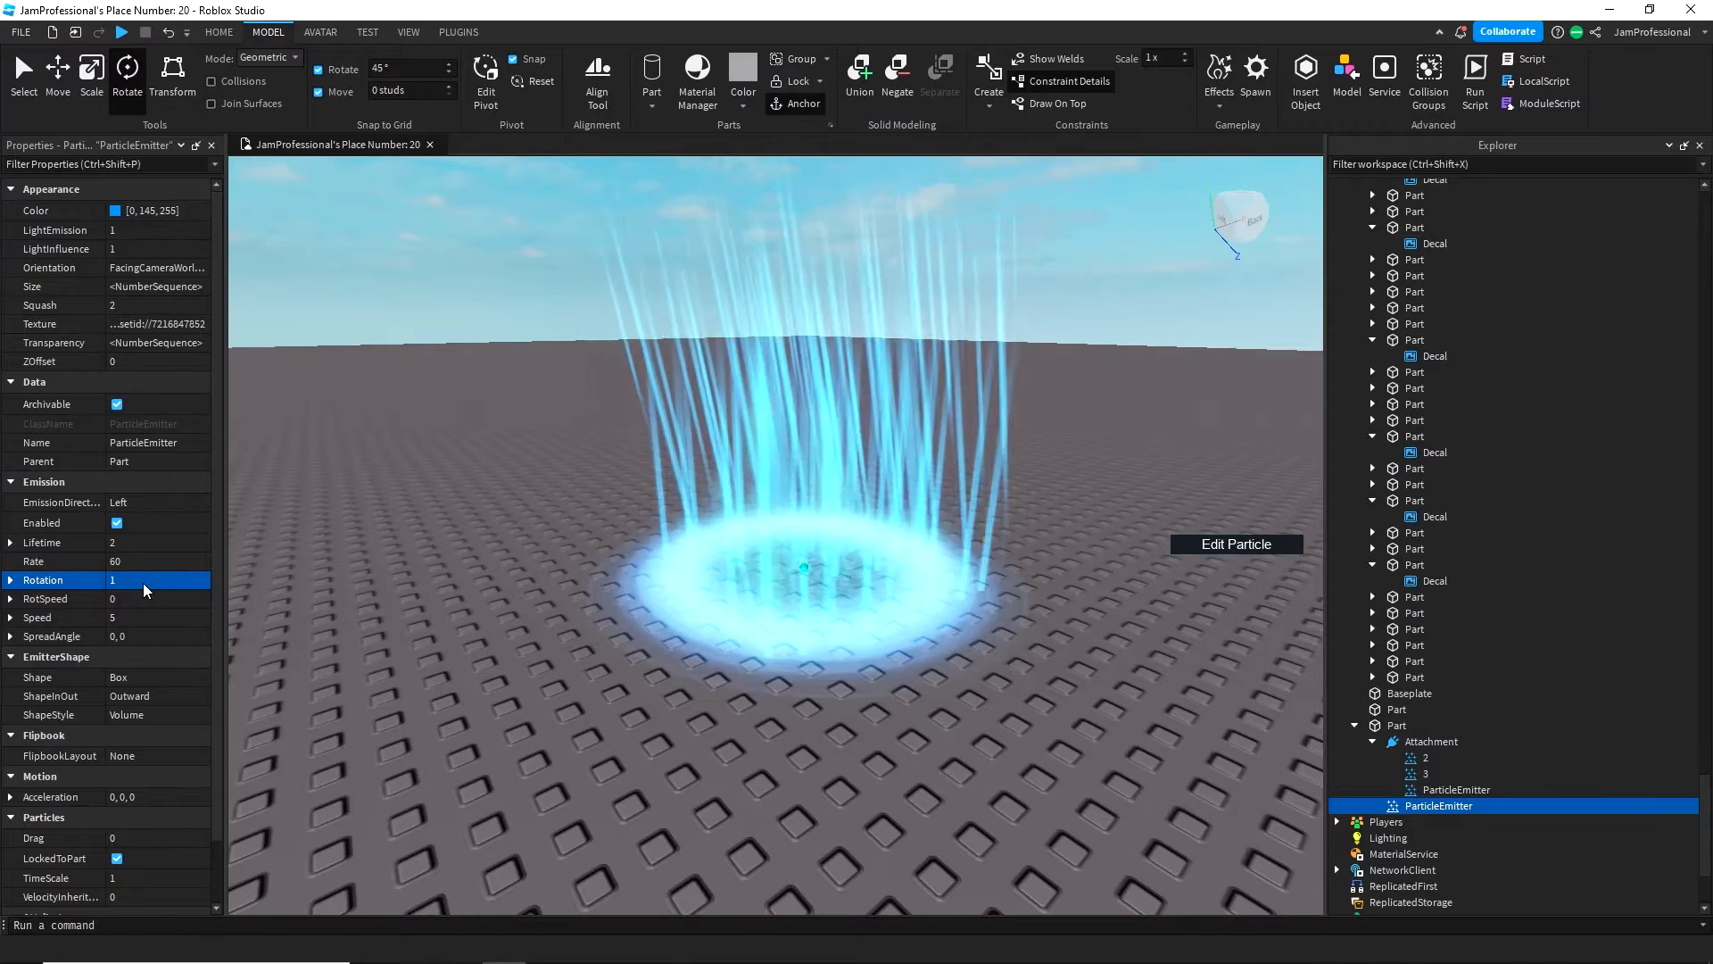
- Set the streak emitter's Rotation to -1,1 and inspect the streaks from other angles
right_drag(495, 596, 554, 593)
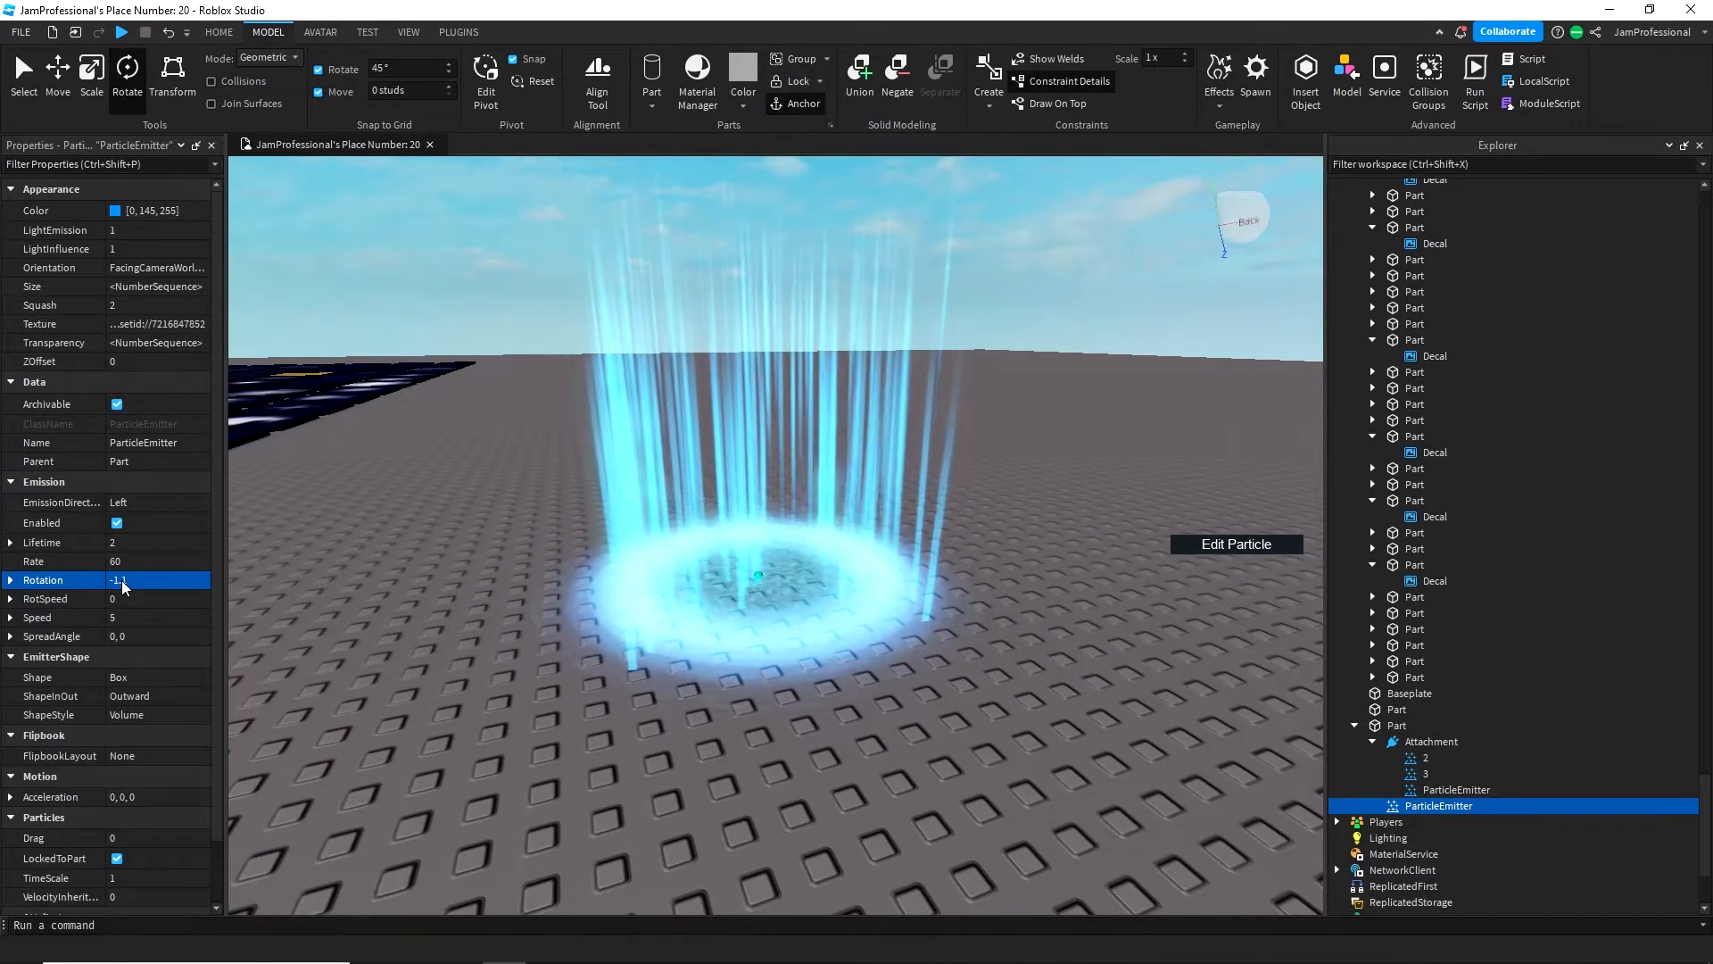
right_drag(560, 628, 559, 628)
key(s)
key(d)
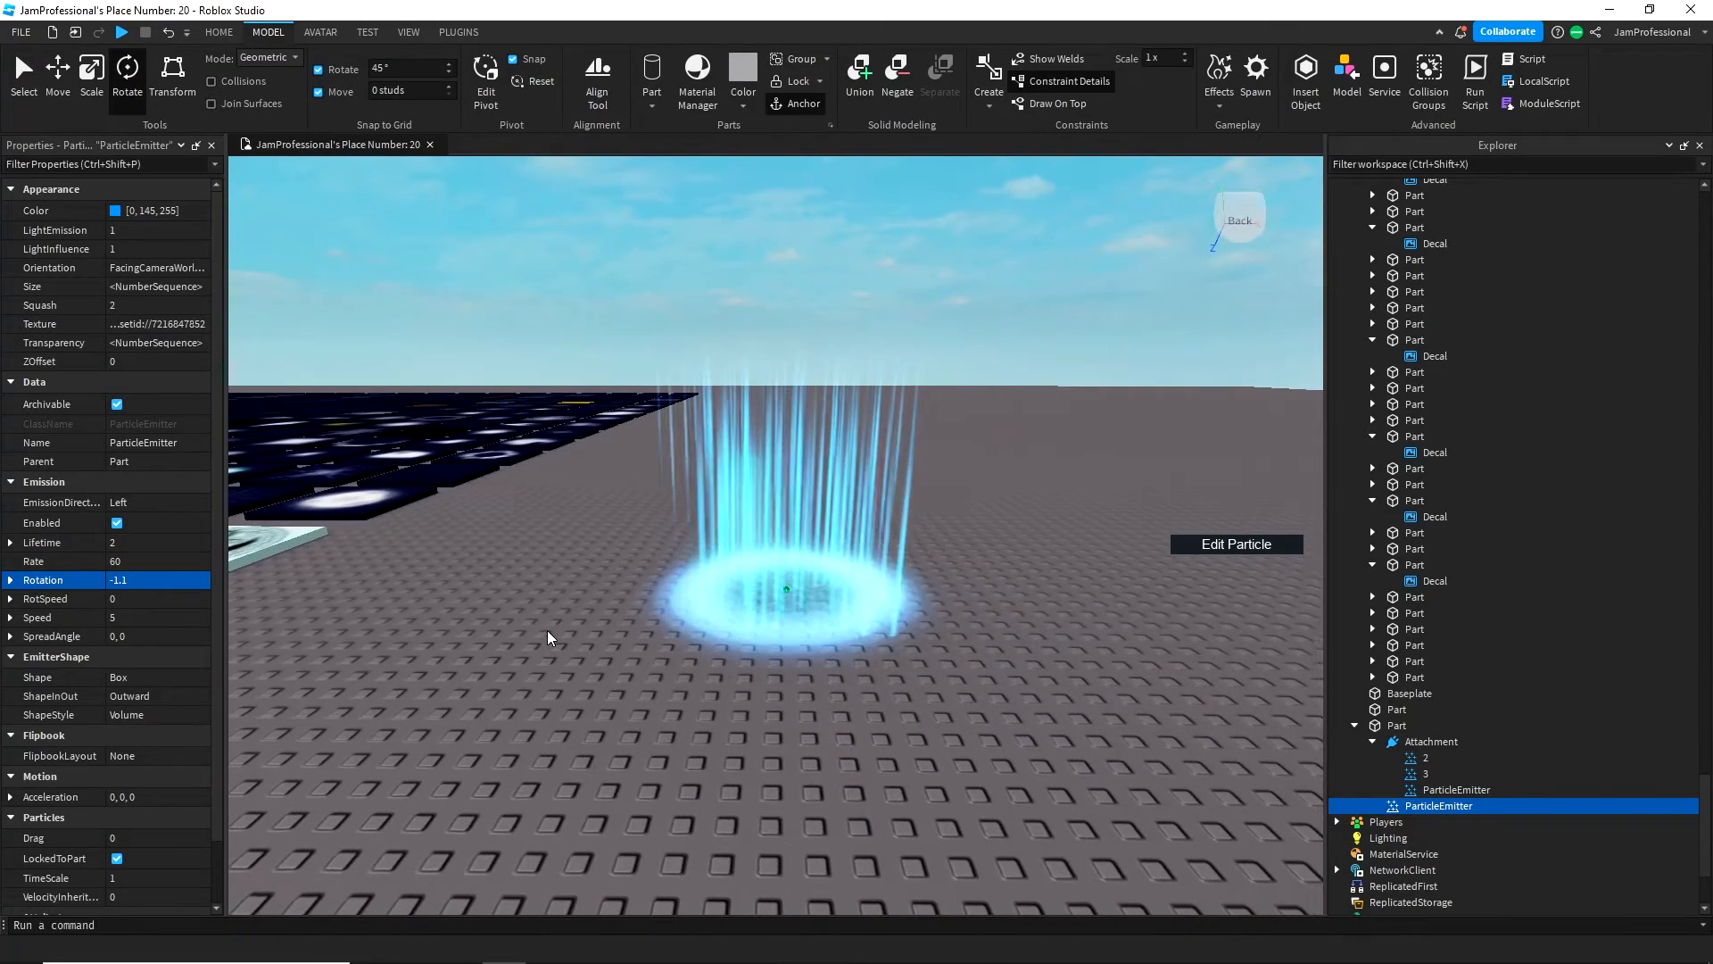
- Try an Acceleration of 0, 2, 0 on the streak emitter and return it to 0, 0, 0
scroll(183, 724, down, 3)
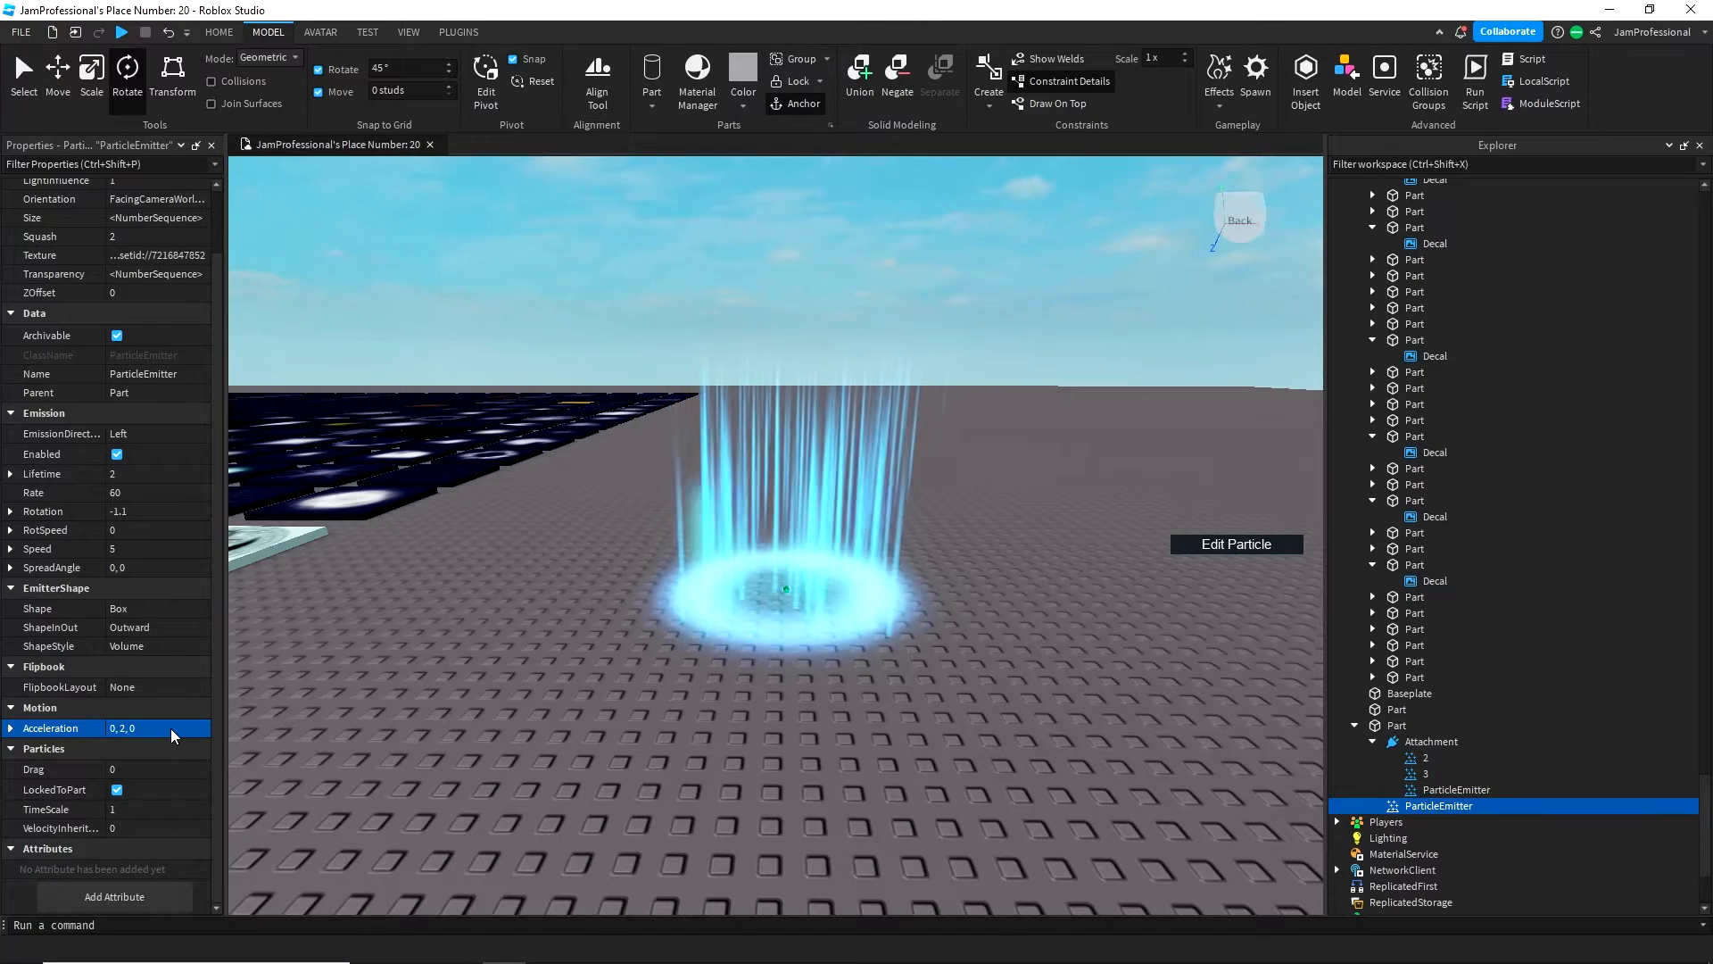
right_drag(327, 694, 329, 694)
key(d)
key(a)
key(s)
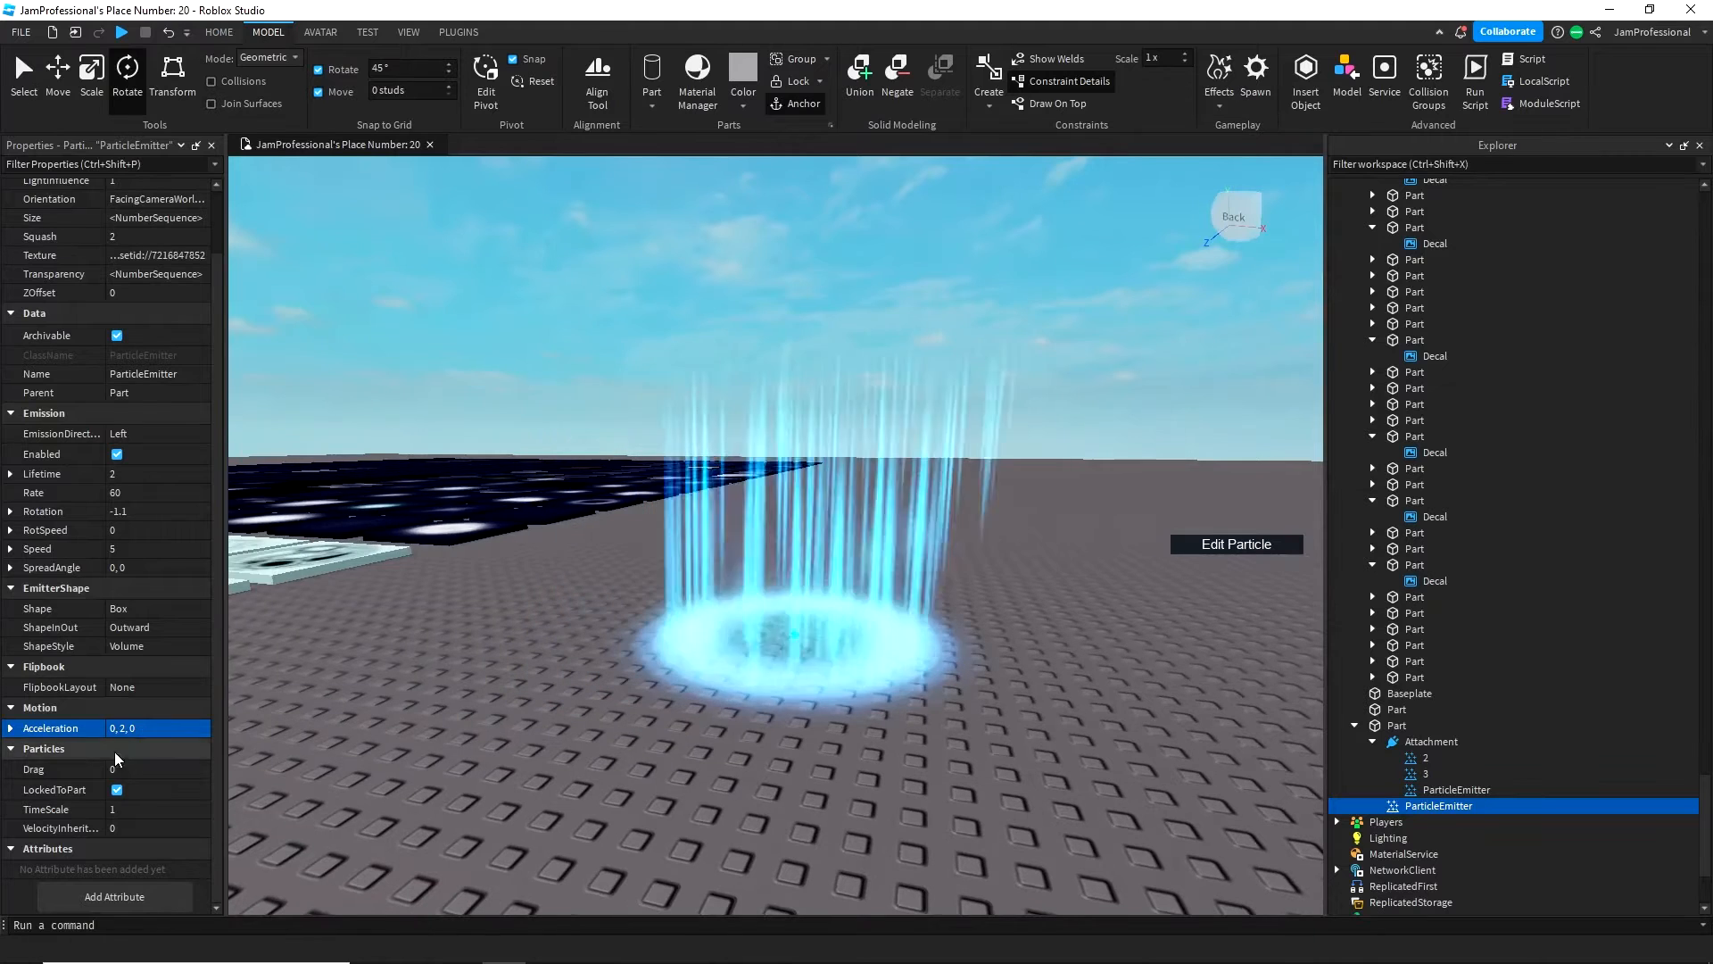
click(125, 728)
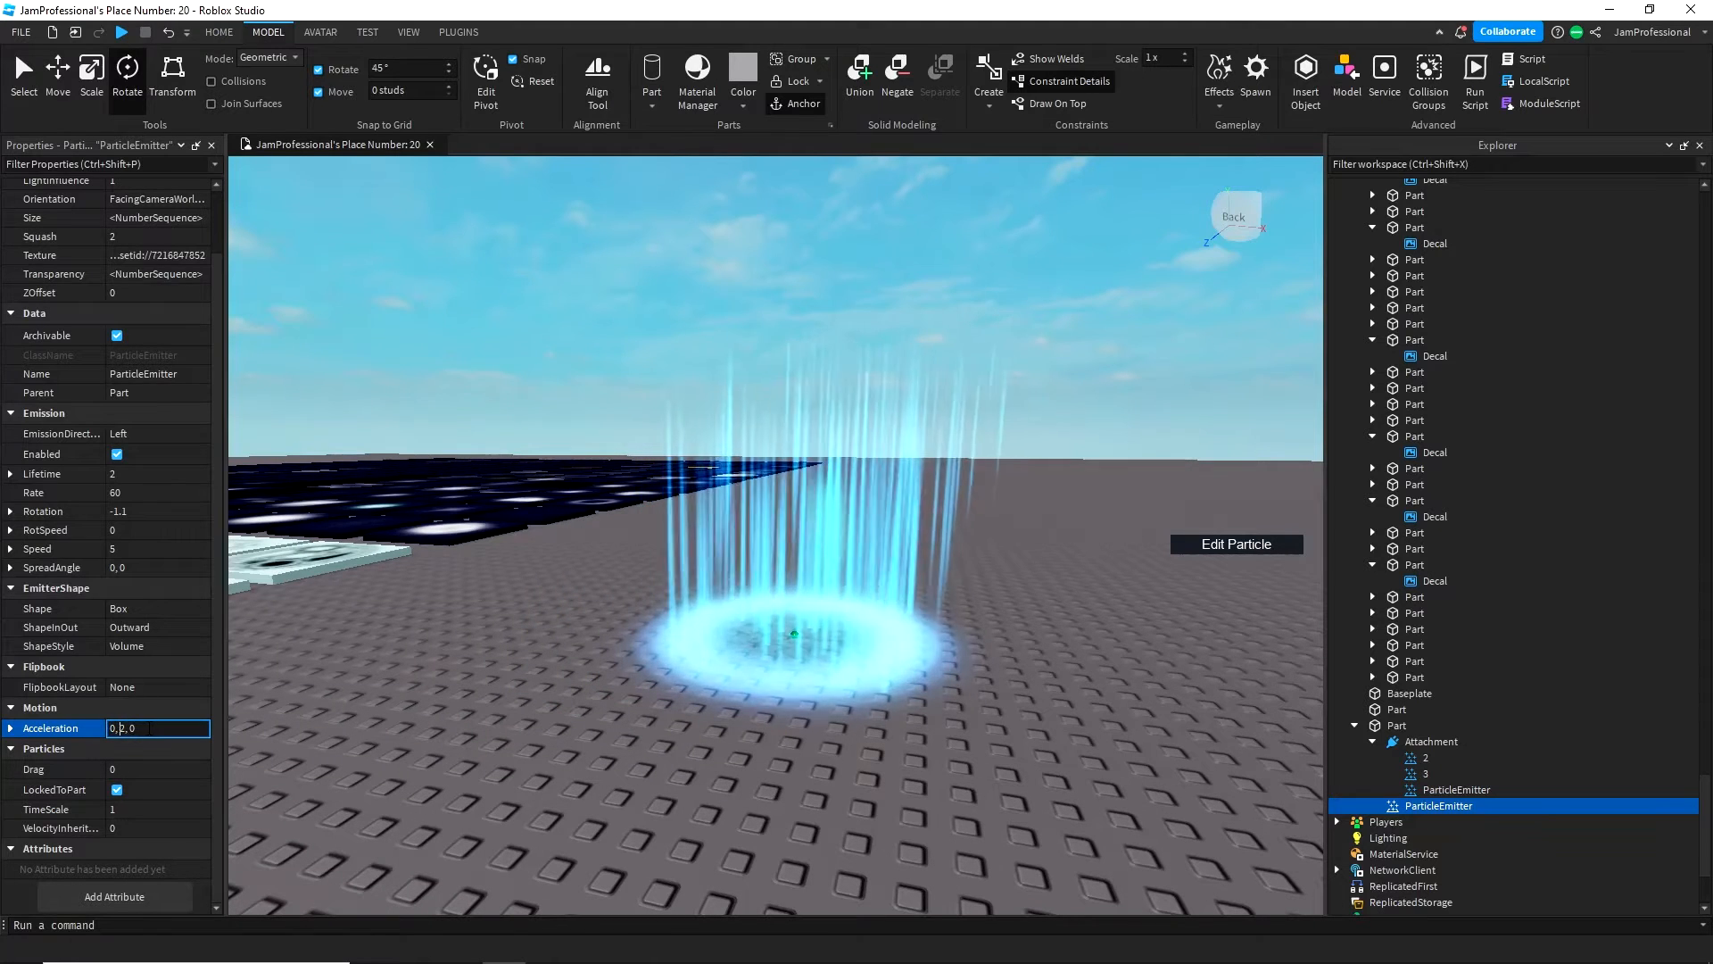
key(Delete)
text(0)
key(Return)
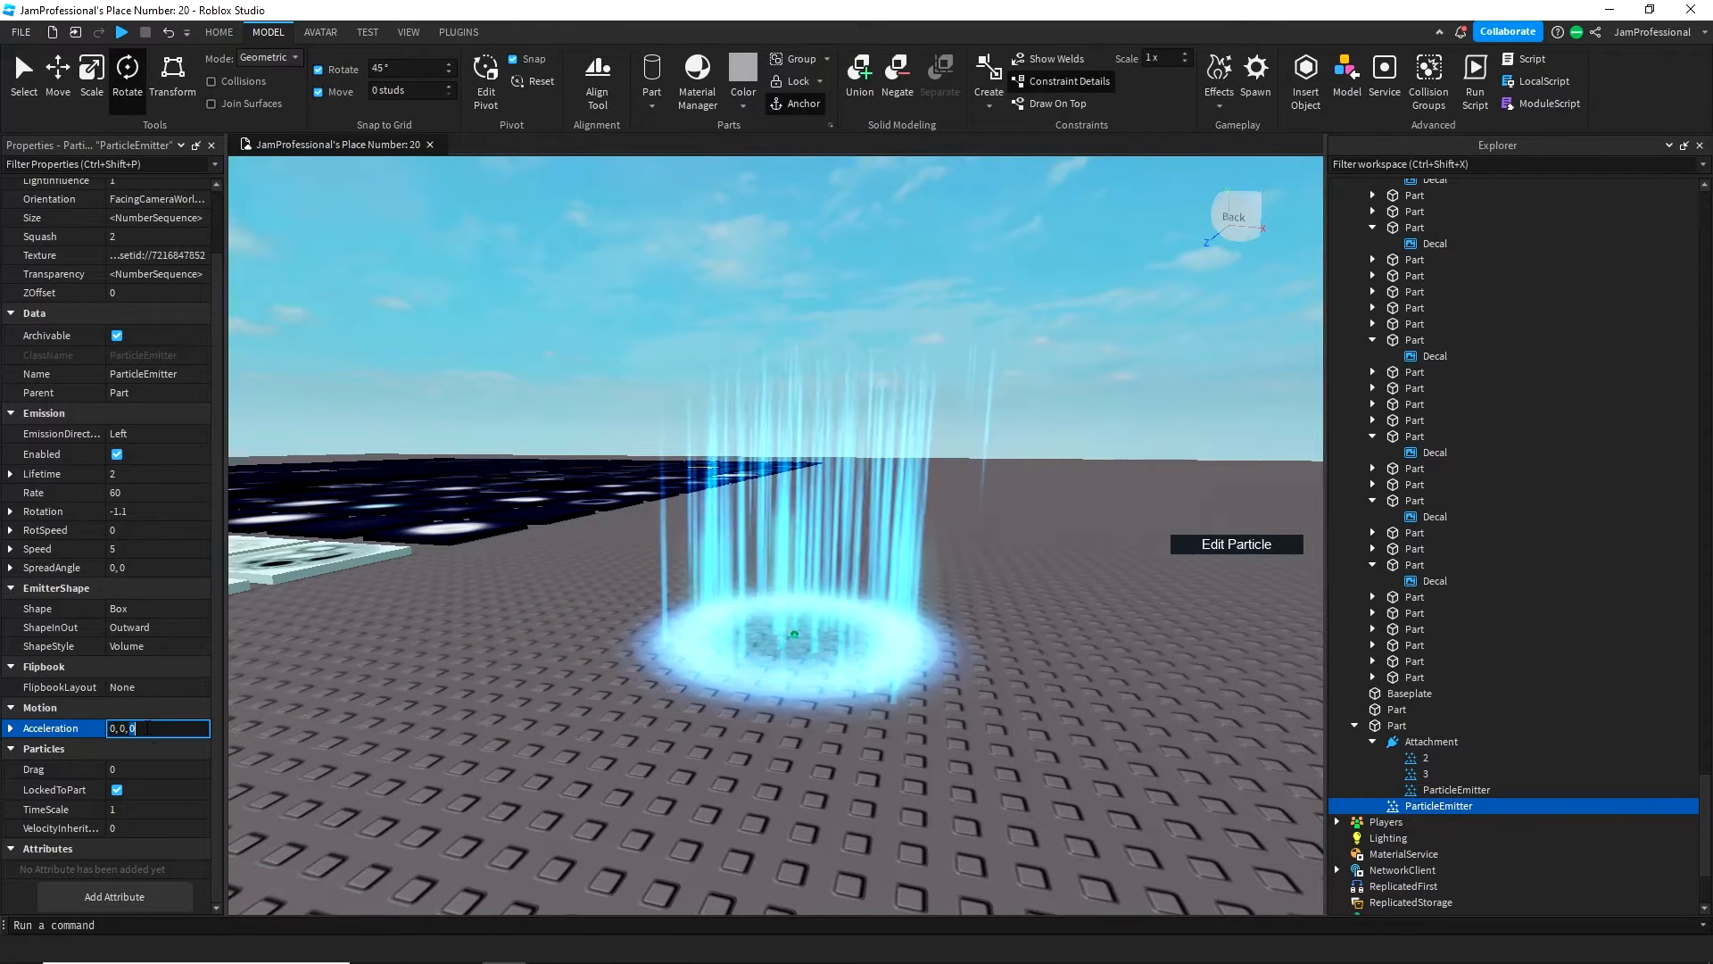
- Try an Acceleration of 0, 0, 2 on the streak emitter and reset it to 0, 0, 0
key(d)
right_drag(538, 716, 538, 715)
key(a)
key(w)
key(a)
click(165, 730)
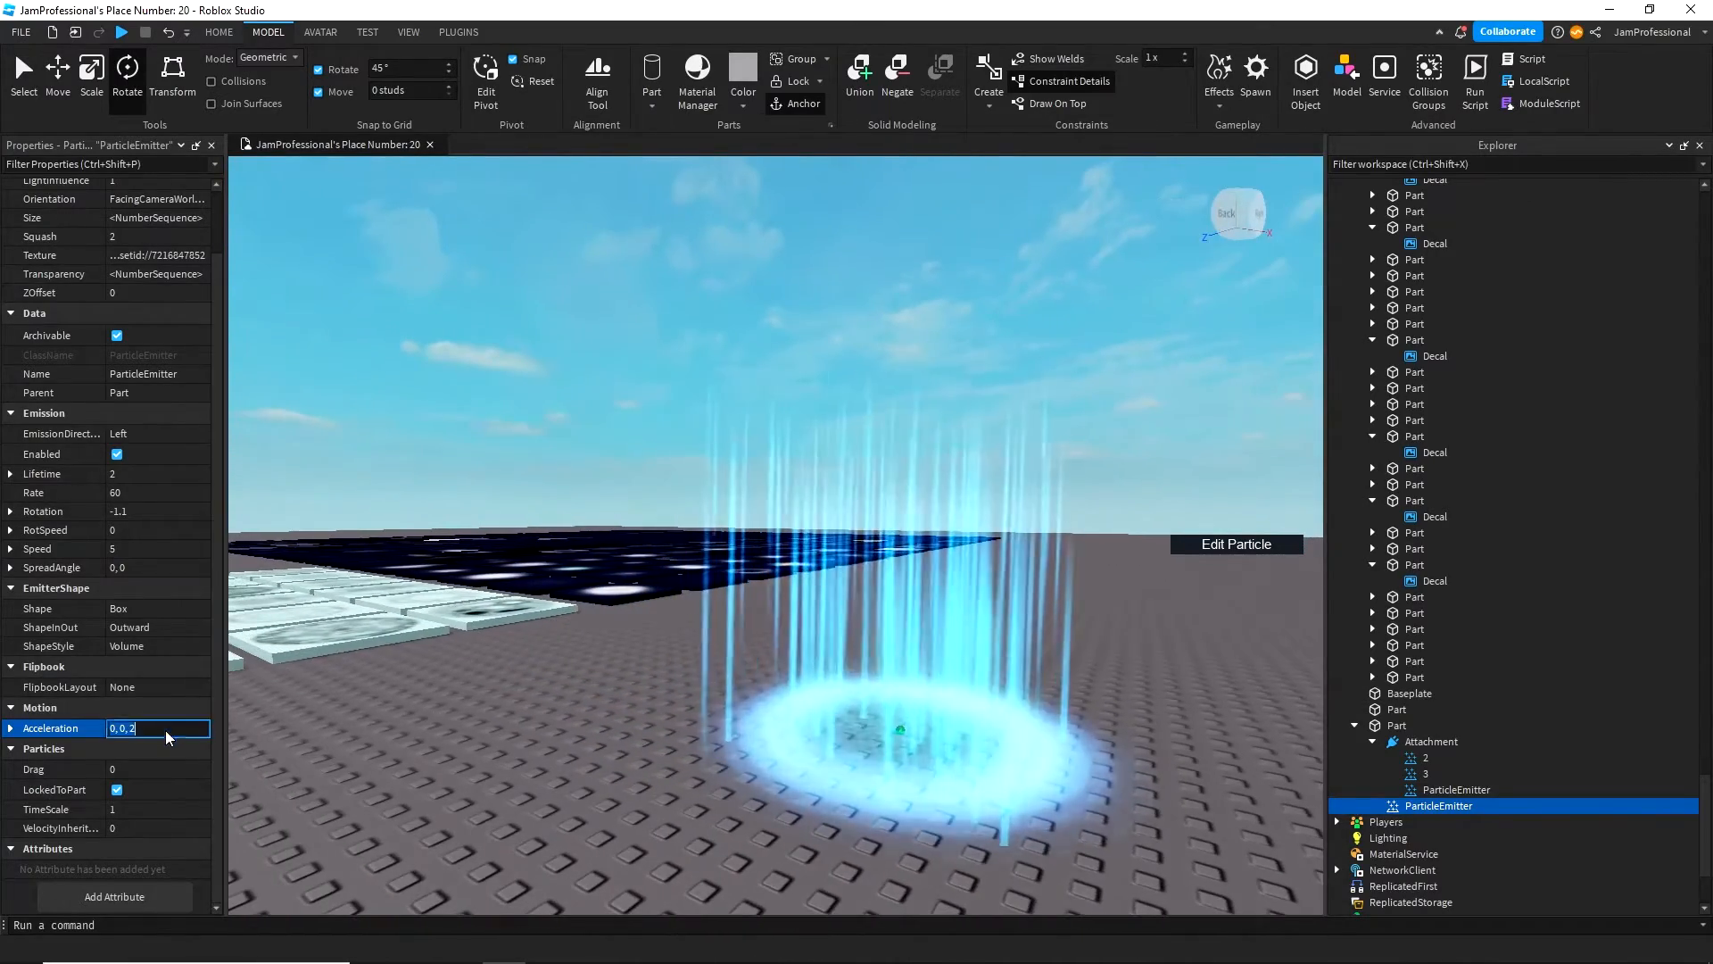
click(179, 729)
key(BackSpace)
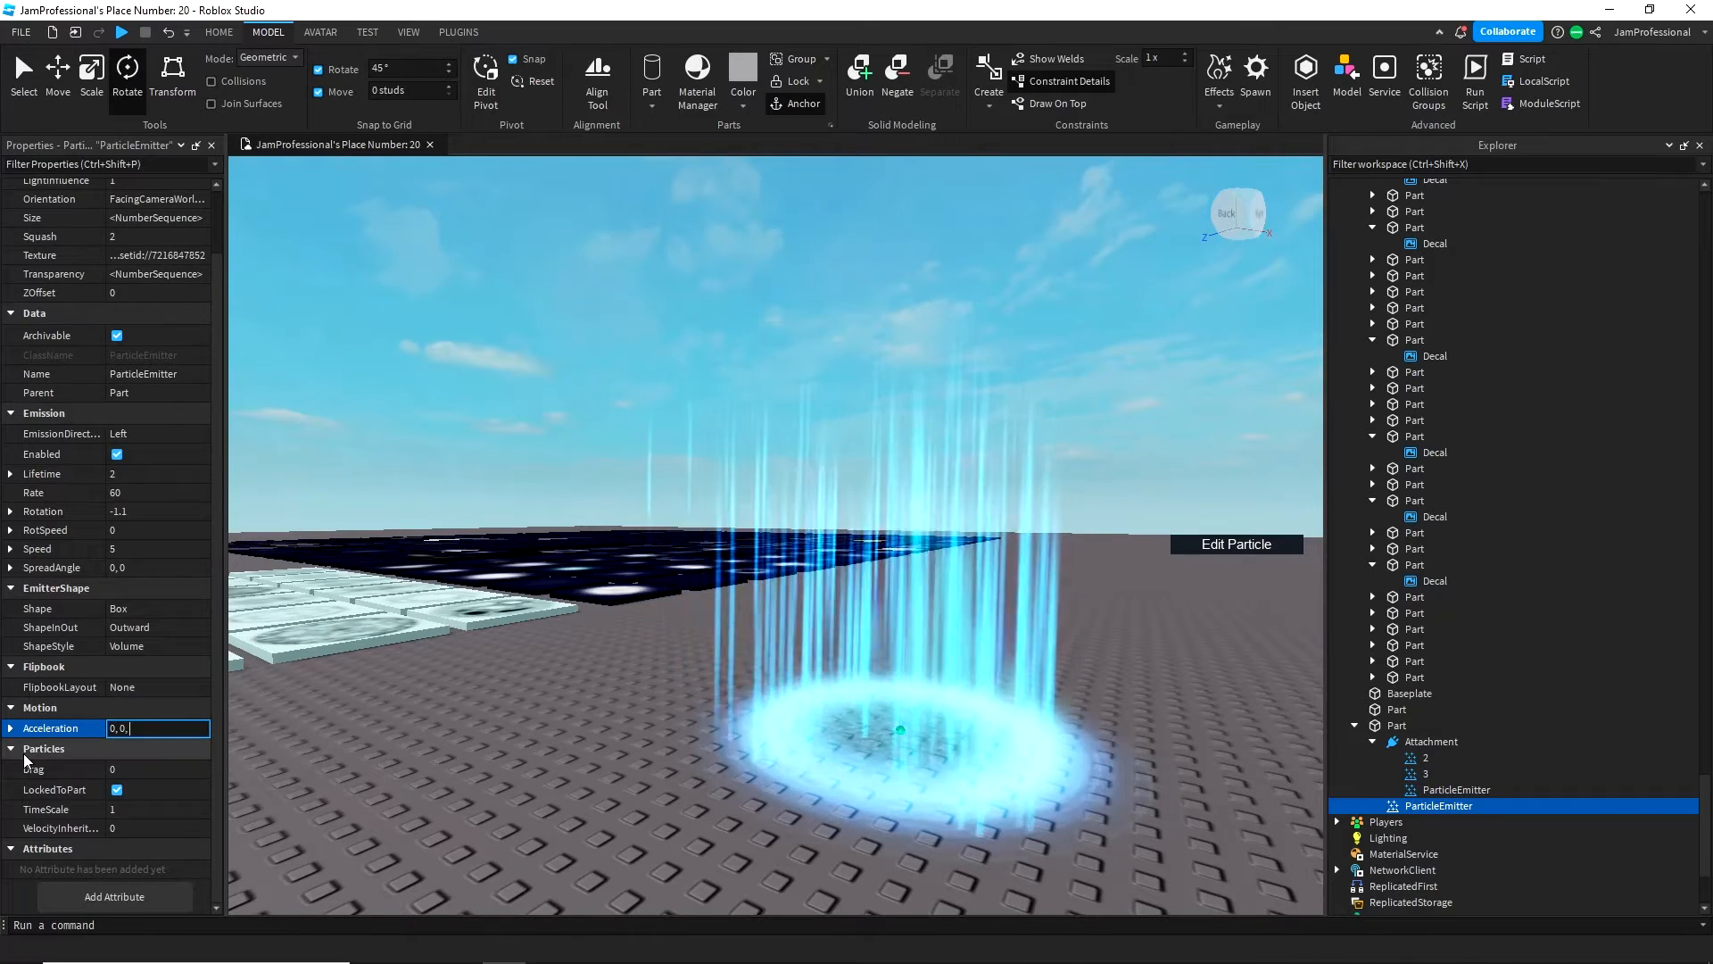
text(0)
key(Return)
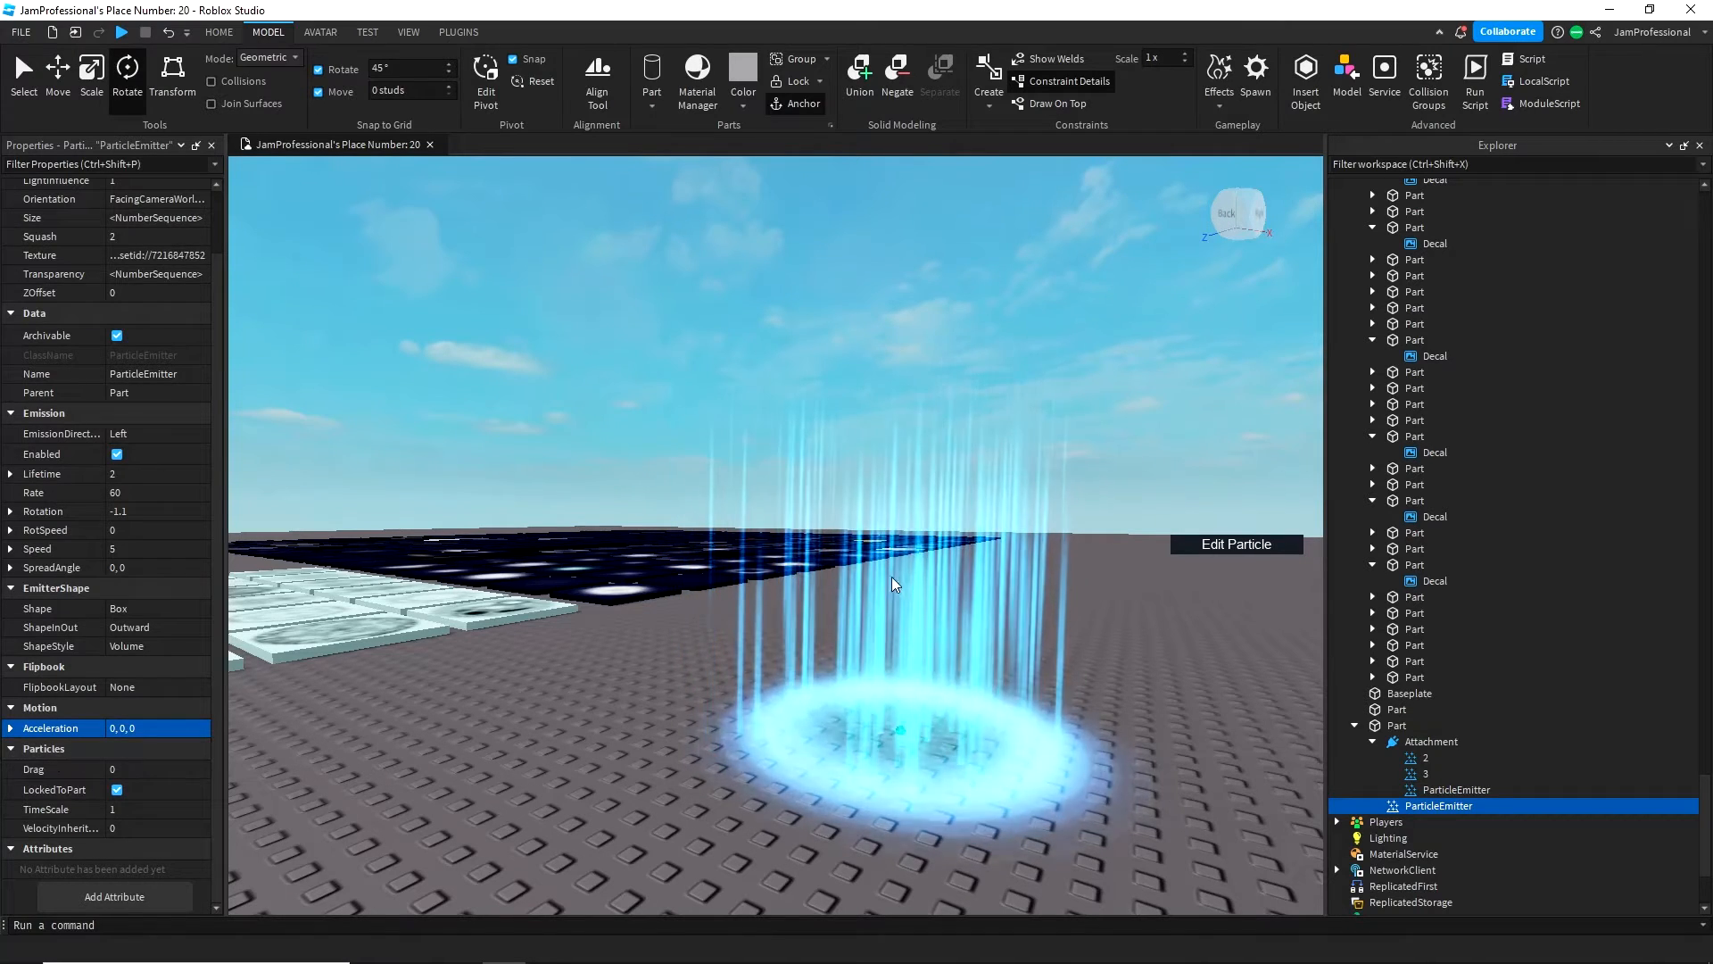
- Duplicate the streak ParticleEmitter that sits directly under the Part
right_drag(896, 577, 897, 576)
key(a)
key(w)
click(134, 493)
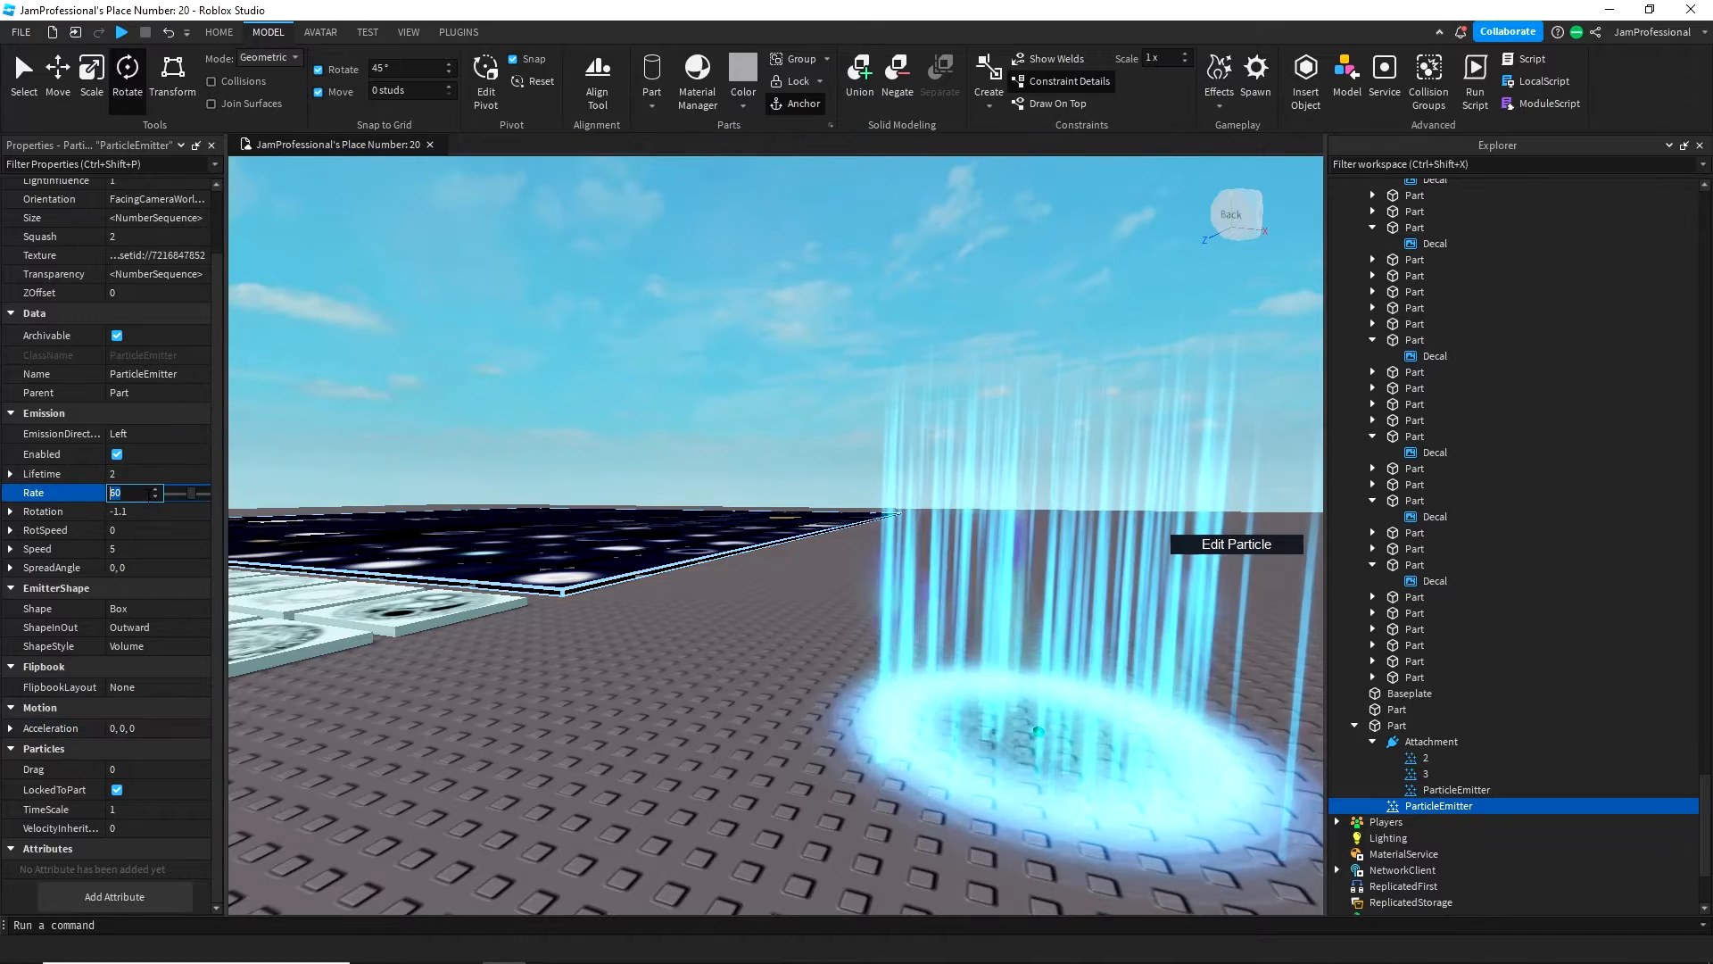
right_click(1445, 805)
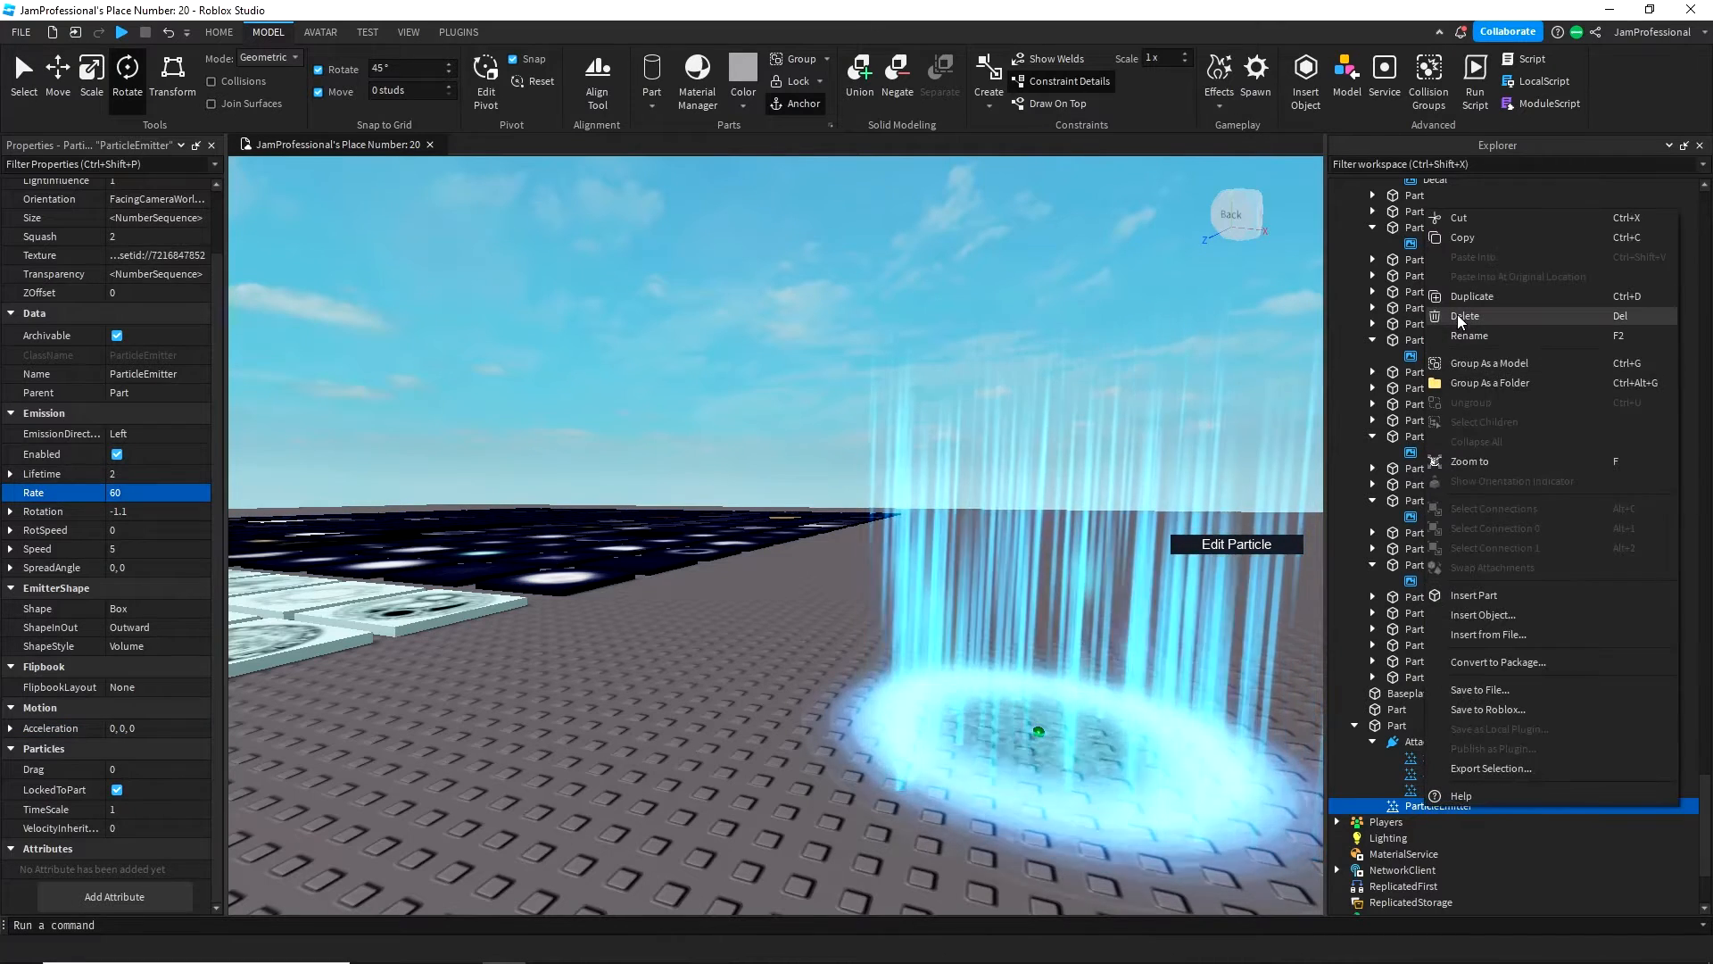
click(1464, 297)
- Change the duplicated streak emitter's Color to pure blue (0, 0, 255)
scroll(143, 269, up, 2)
click(116, 210)
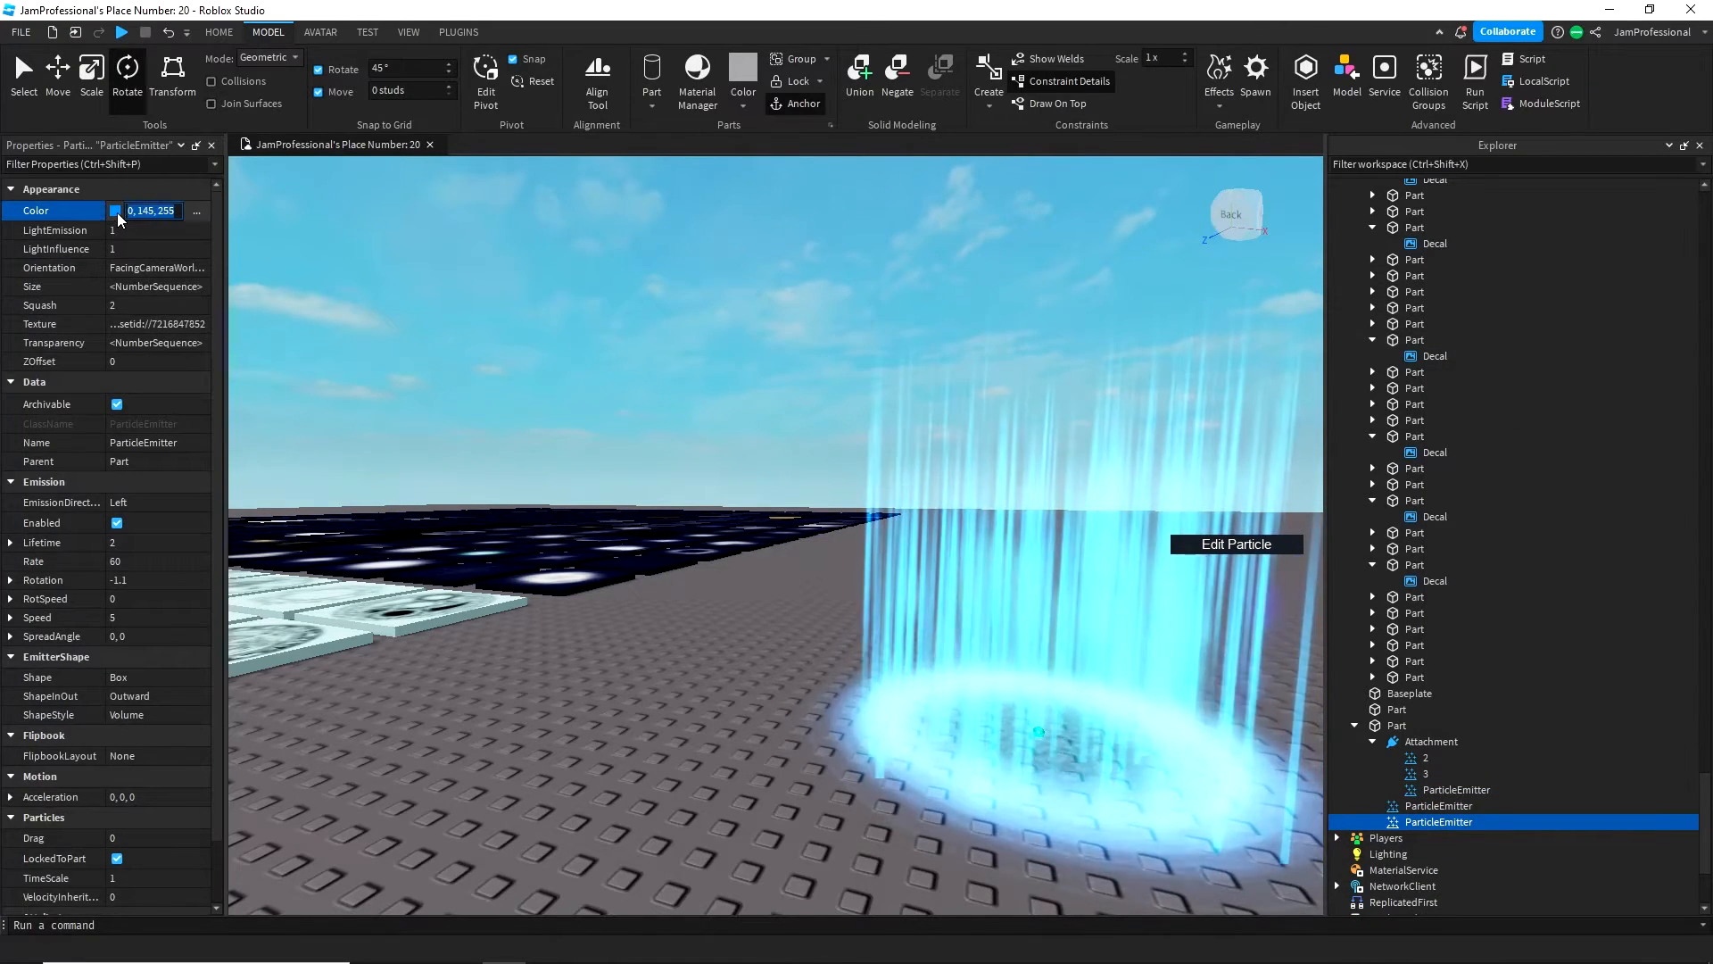
click(197, 210)
drag(954, 294, 720, 350)
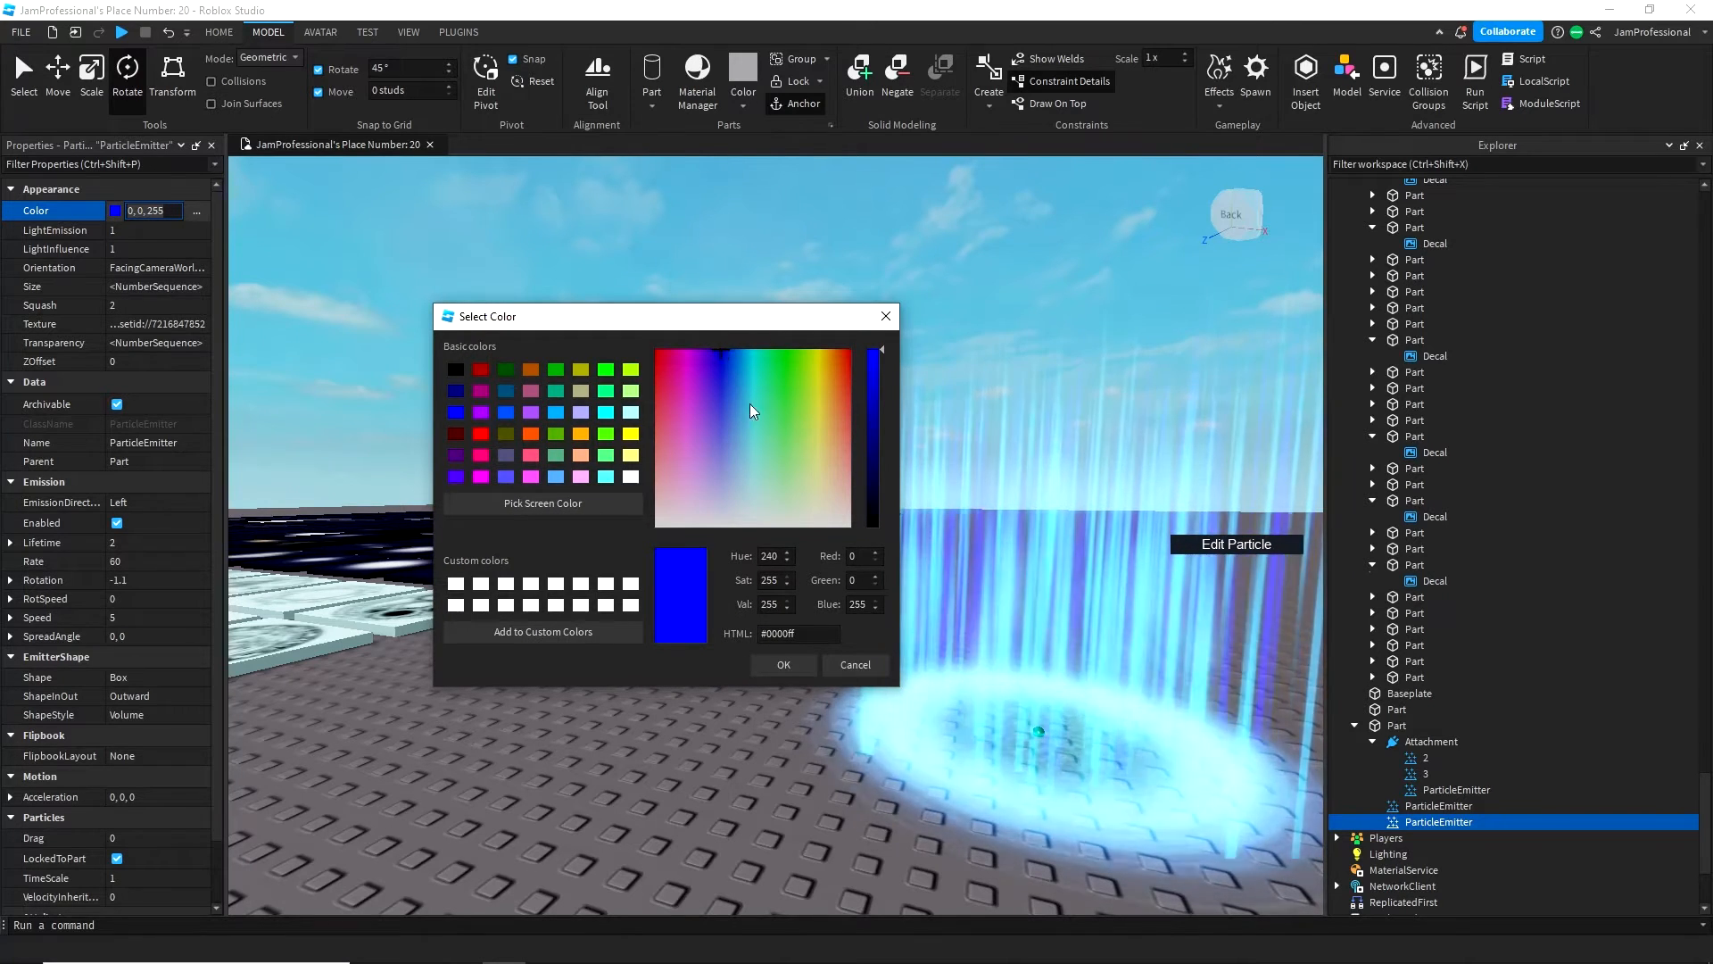
click(784, 665)
- Reshape the duplicated streak emitter's Size curve to start at 6.23, adding a keypoint at time 0.578 with value 2.68
click(200, 286)
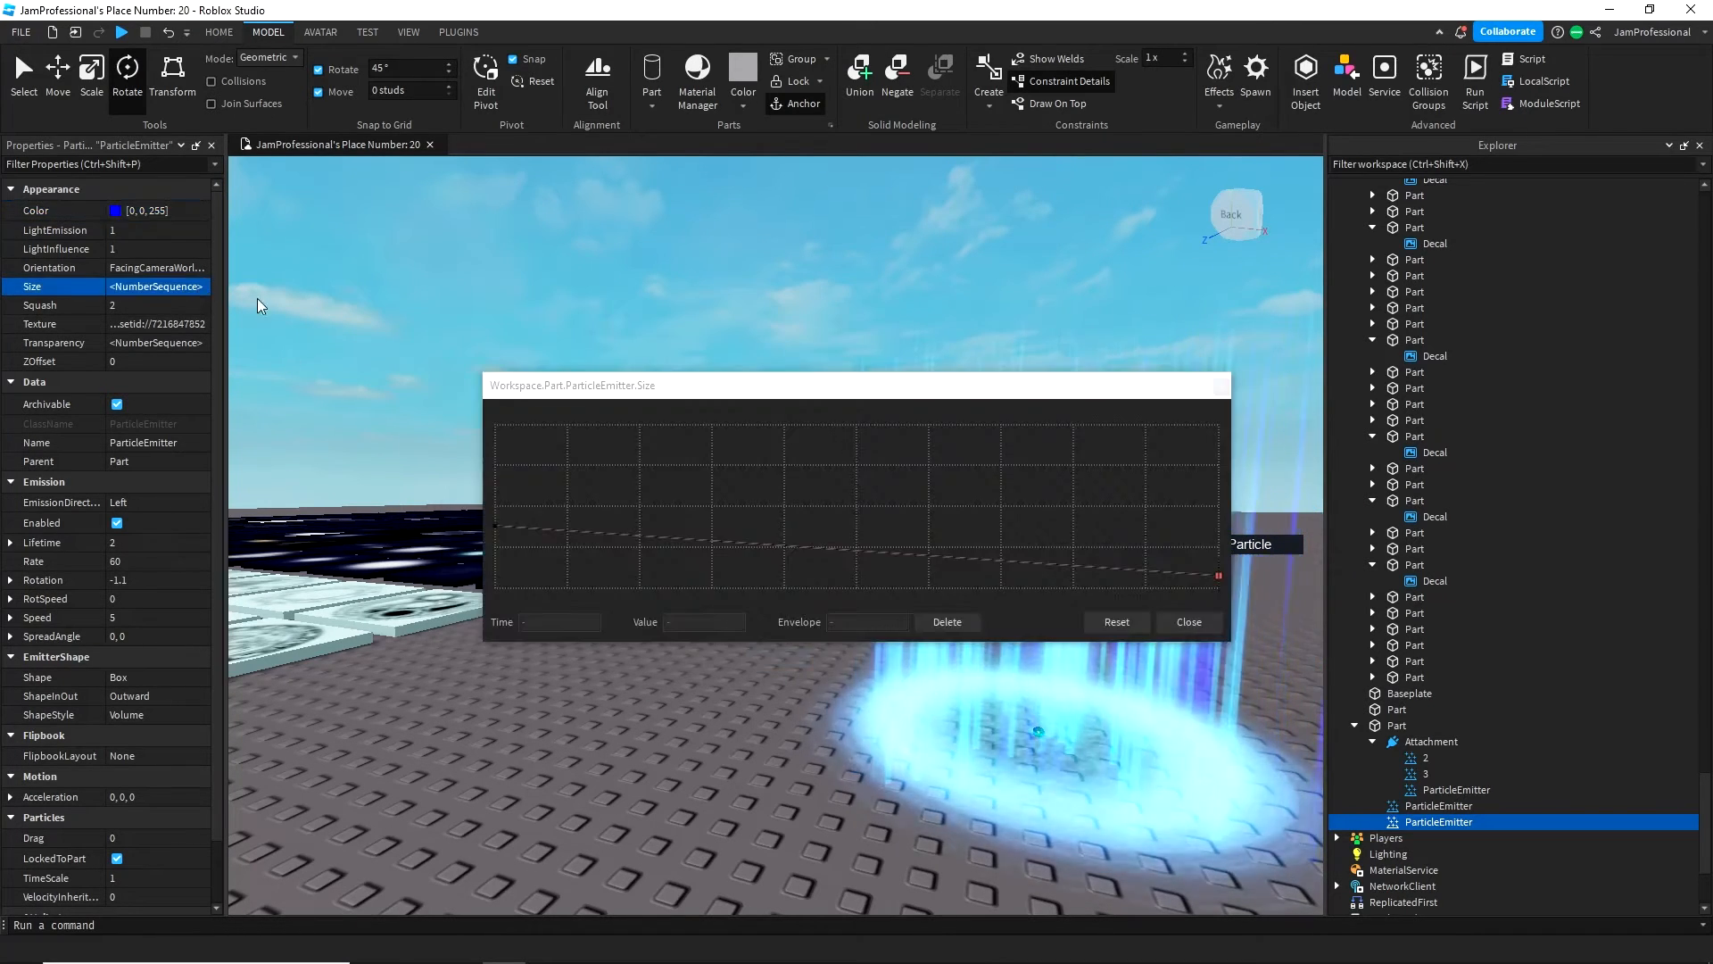
drag(495, 523, 494, 485)
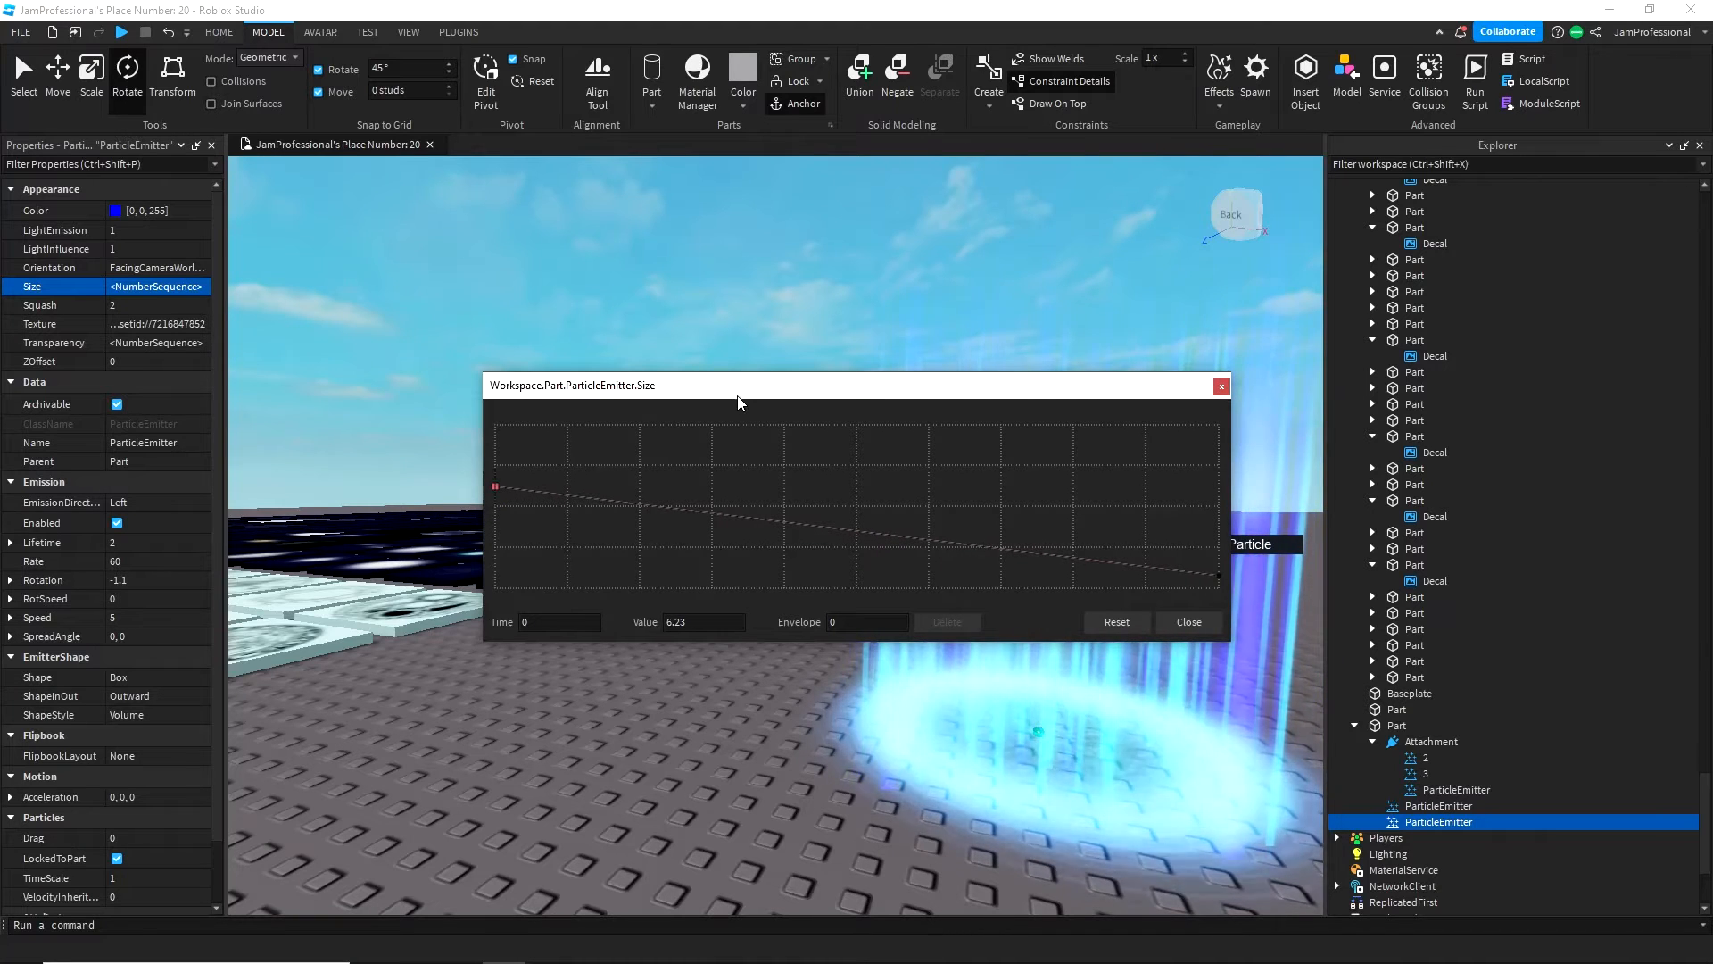
drag(738, 402, 406, 323)
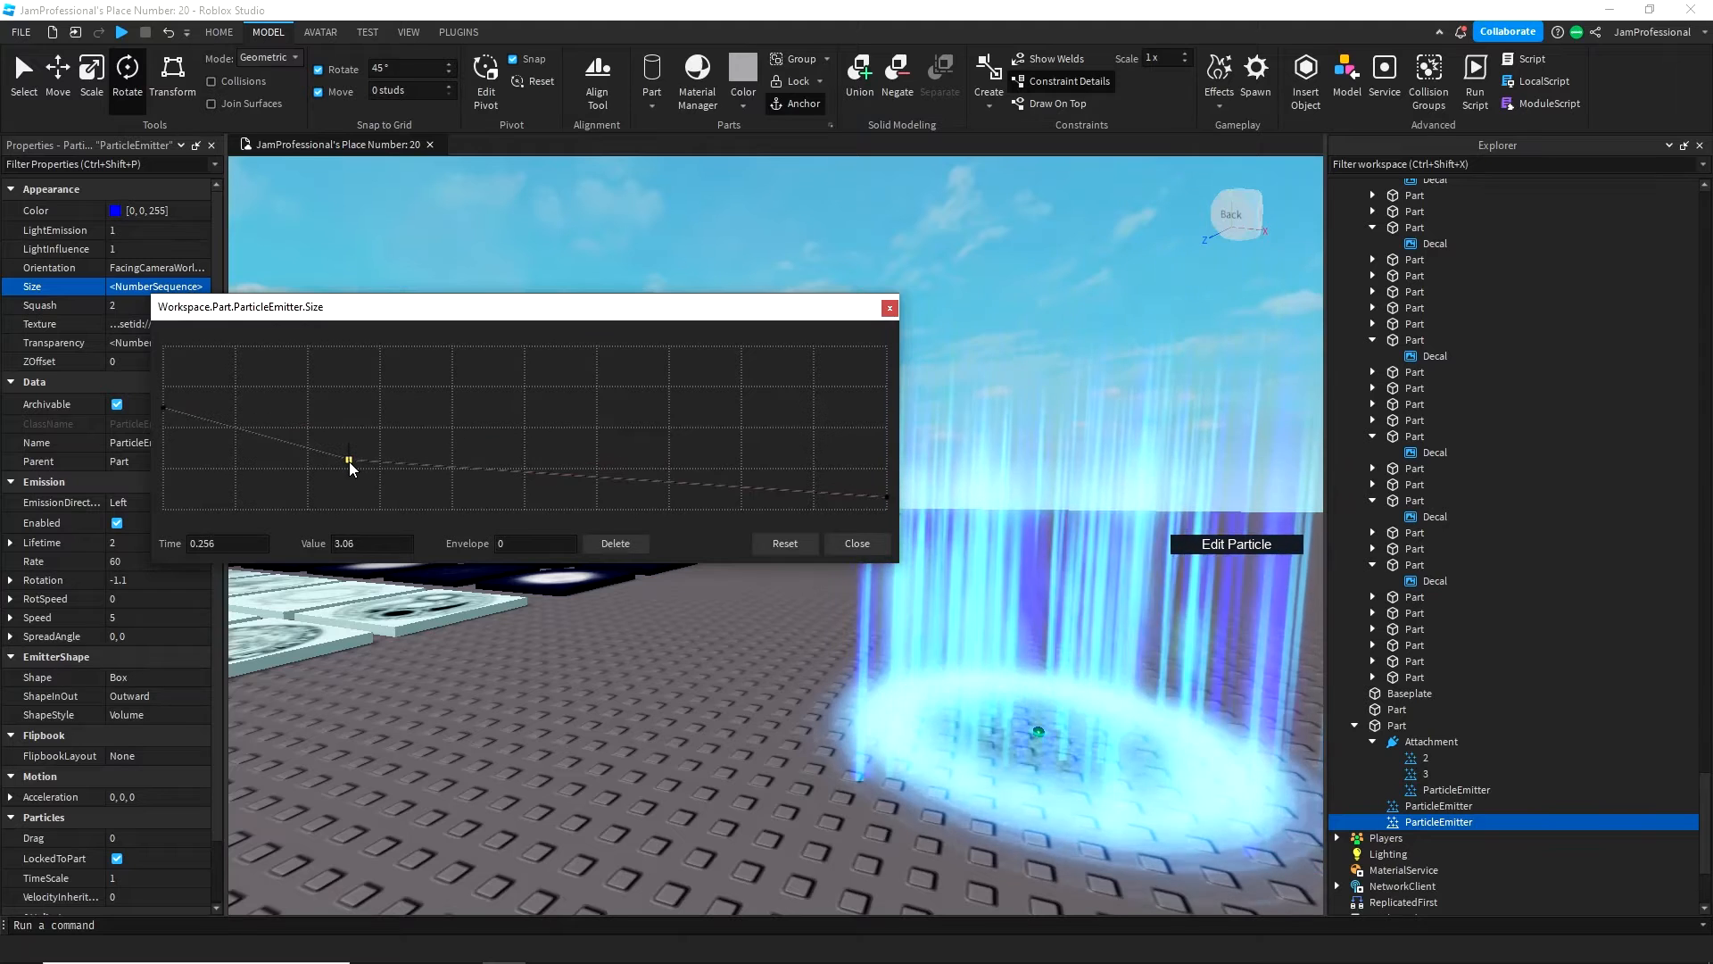
drag(418, 420, 460, 394)
drag(480, 448, 582, 466)
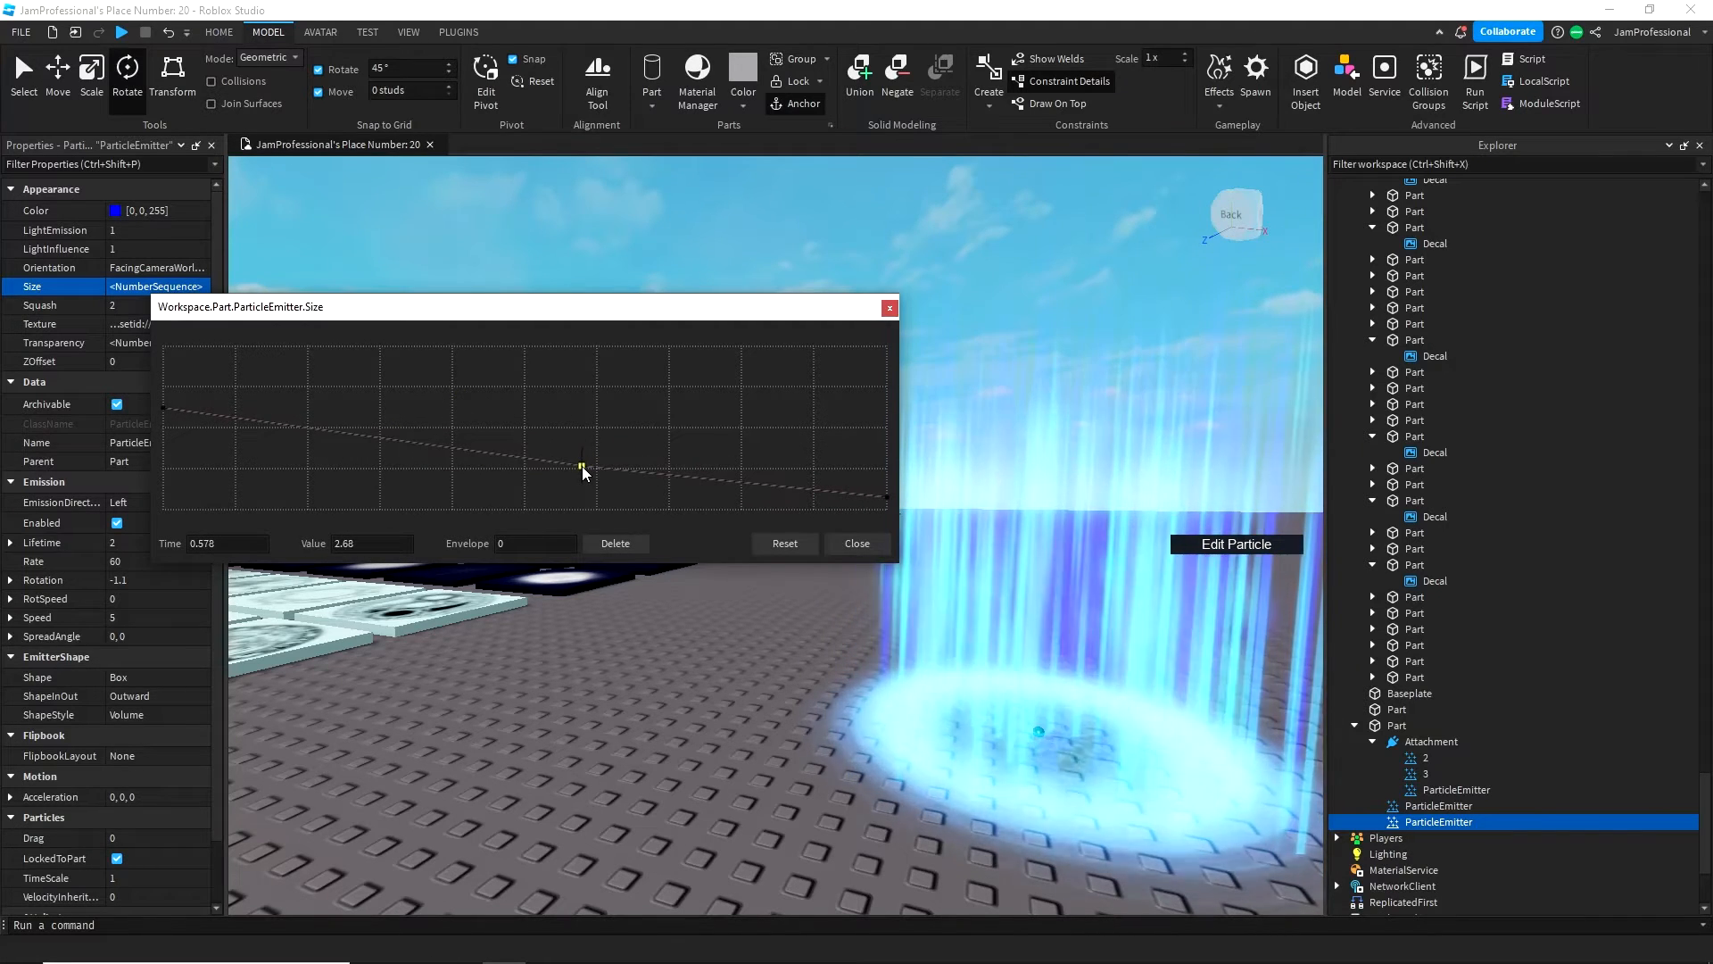
click(853, 547)
- Try a Squash of 3 on the duplicated streak emitter
right_drag(596, 513, 596, 547)
scroll(596, 547, down, 3)
key(w)
click(148, 306)
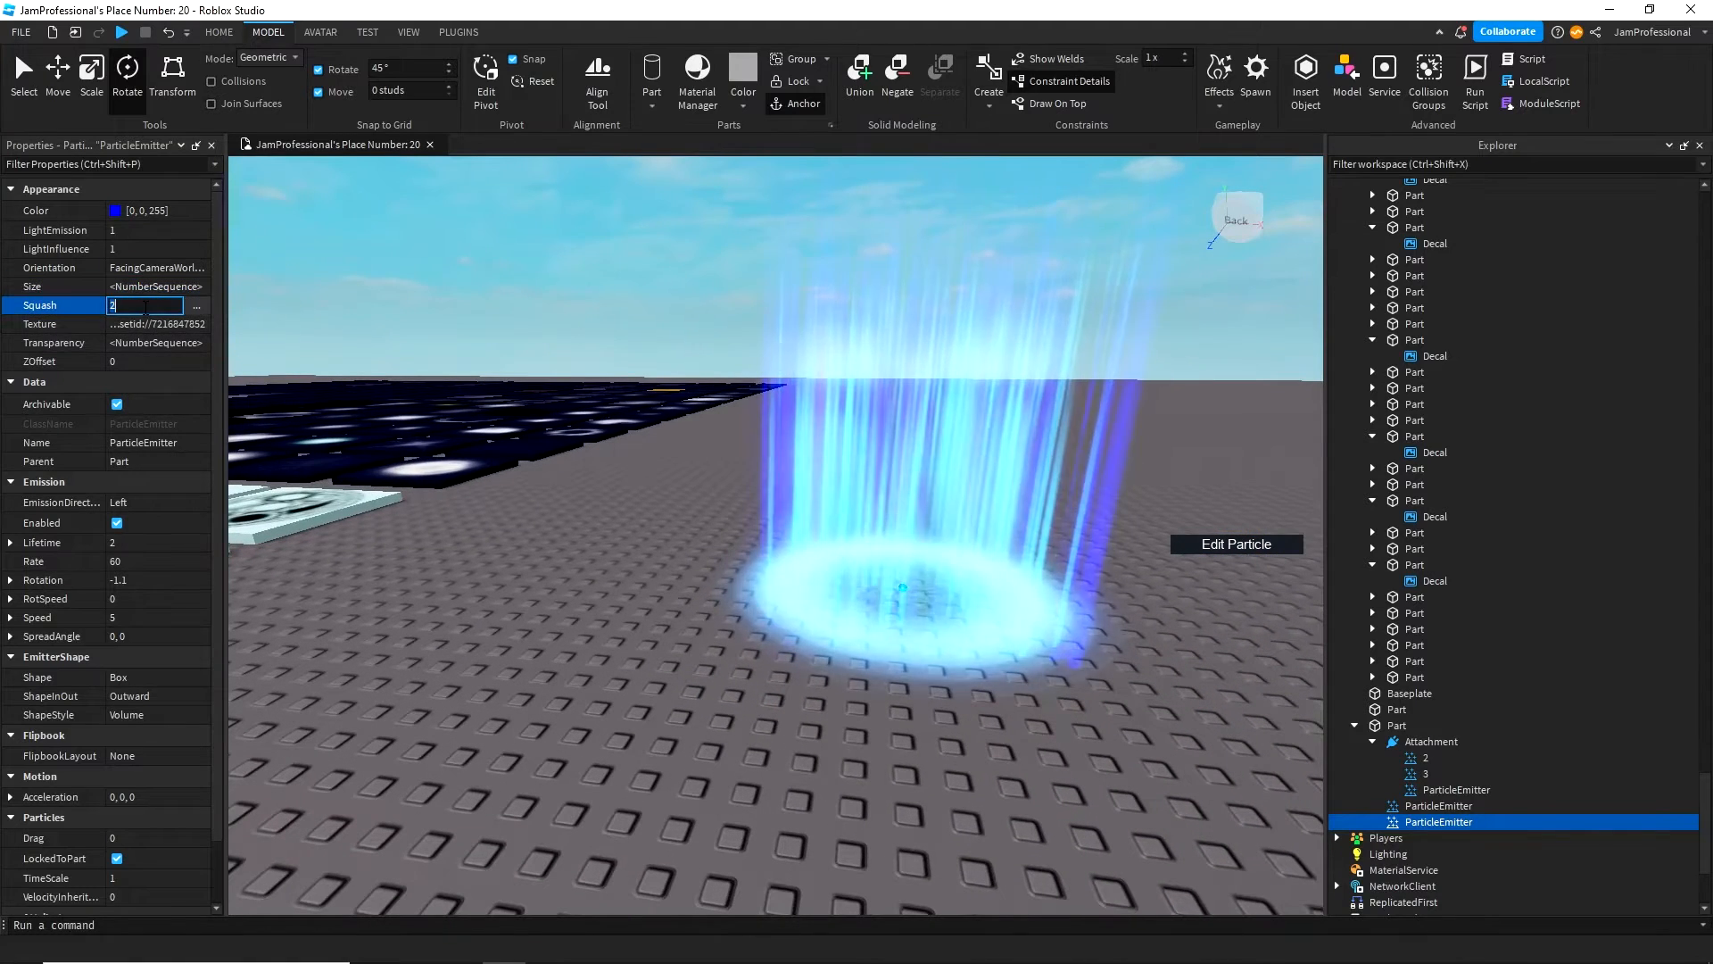
key(BackSpace)
text(3)
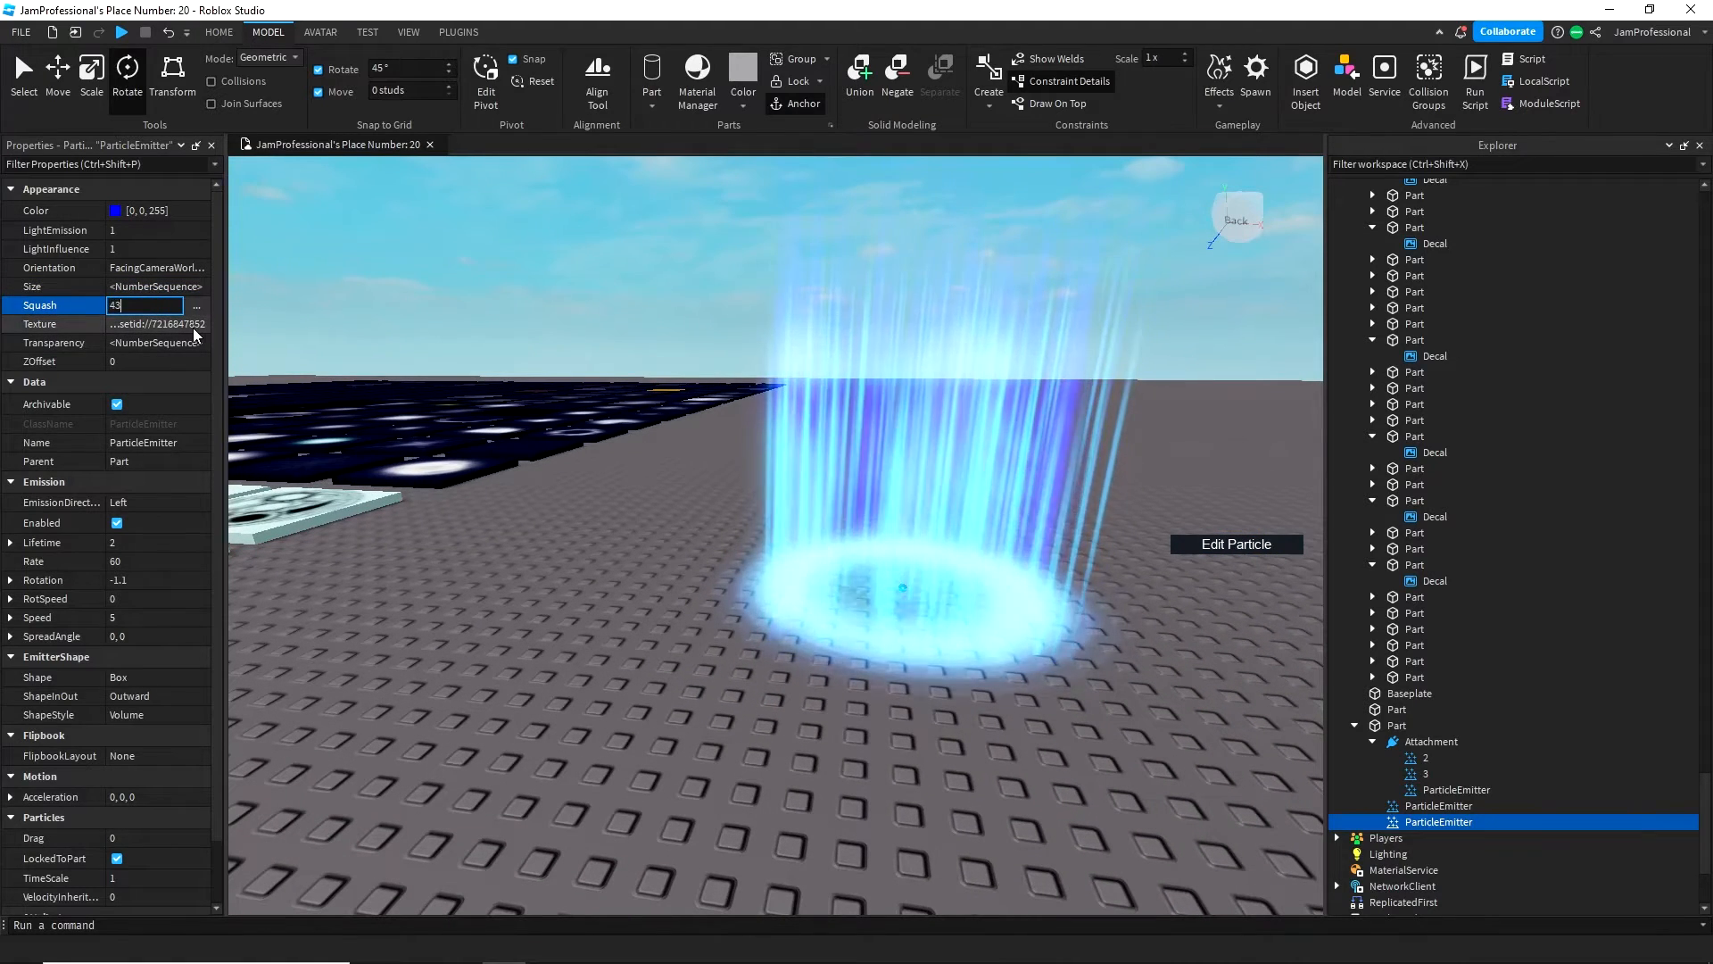
key(Return)
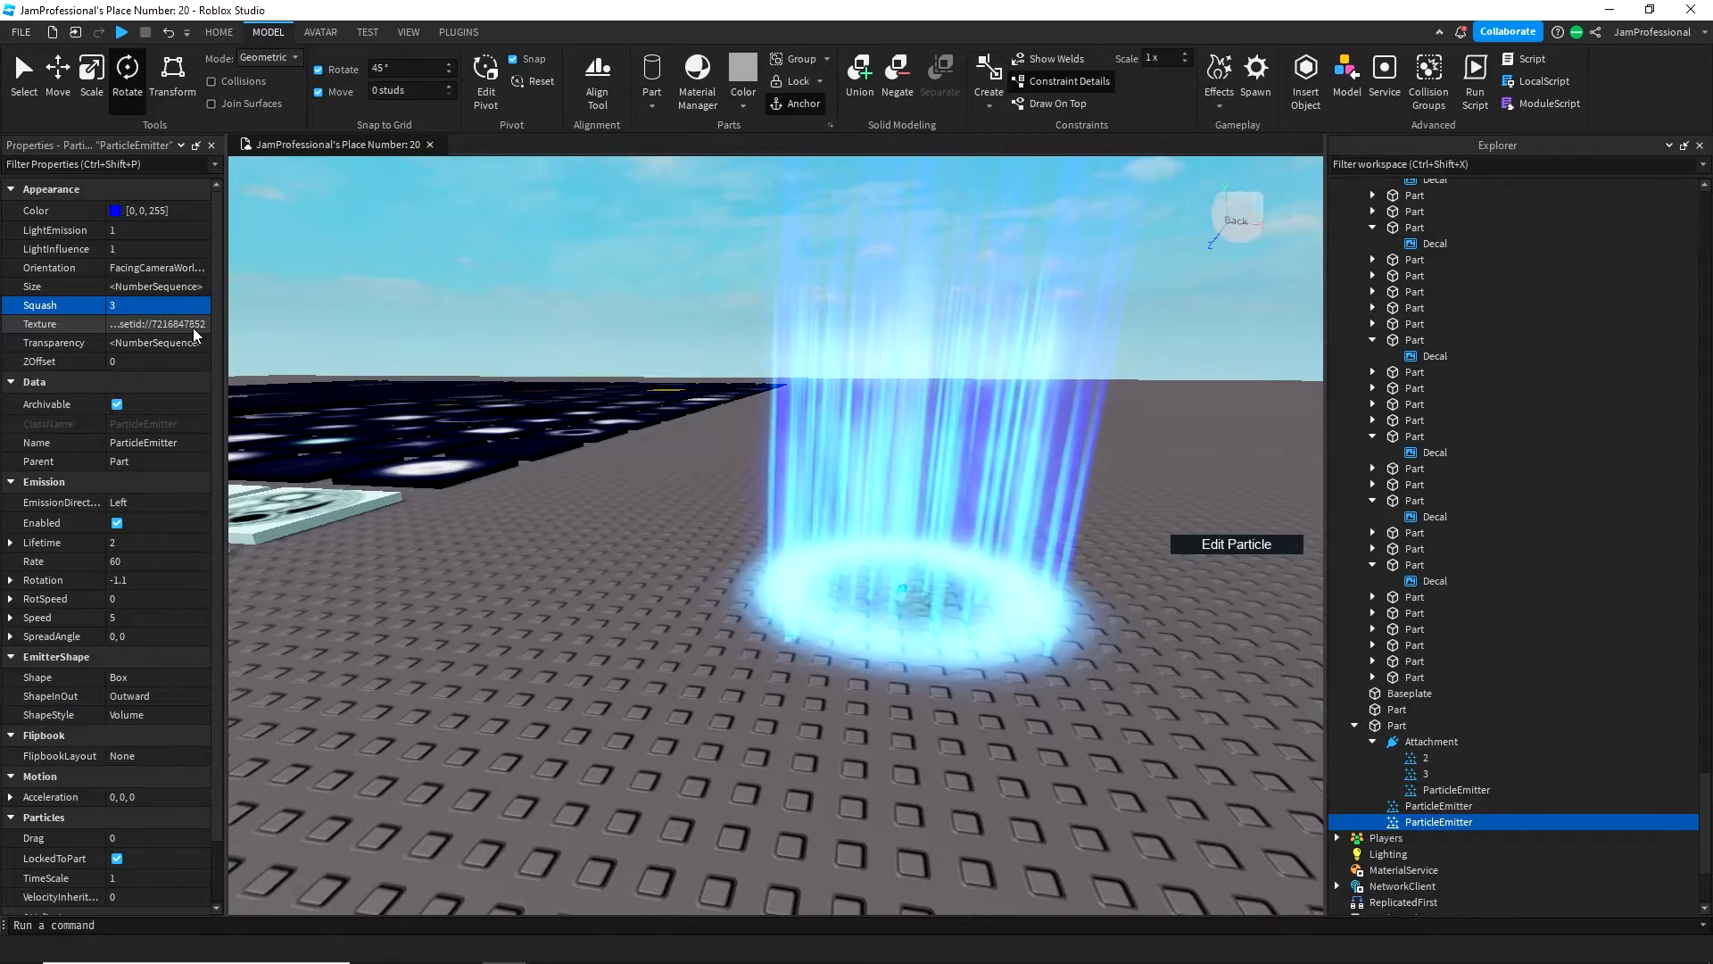
- Set the duplicated streak emitter's Squash to 1
click(194, 306)
text(1)
key(Return)
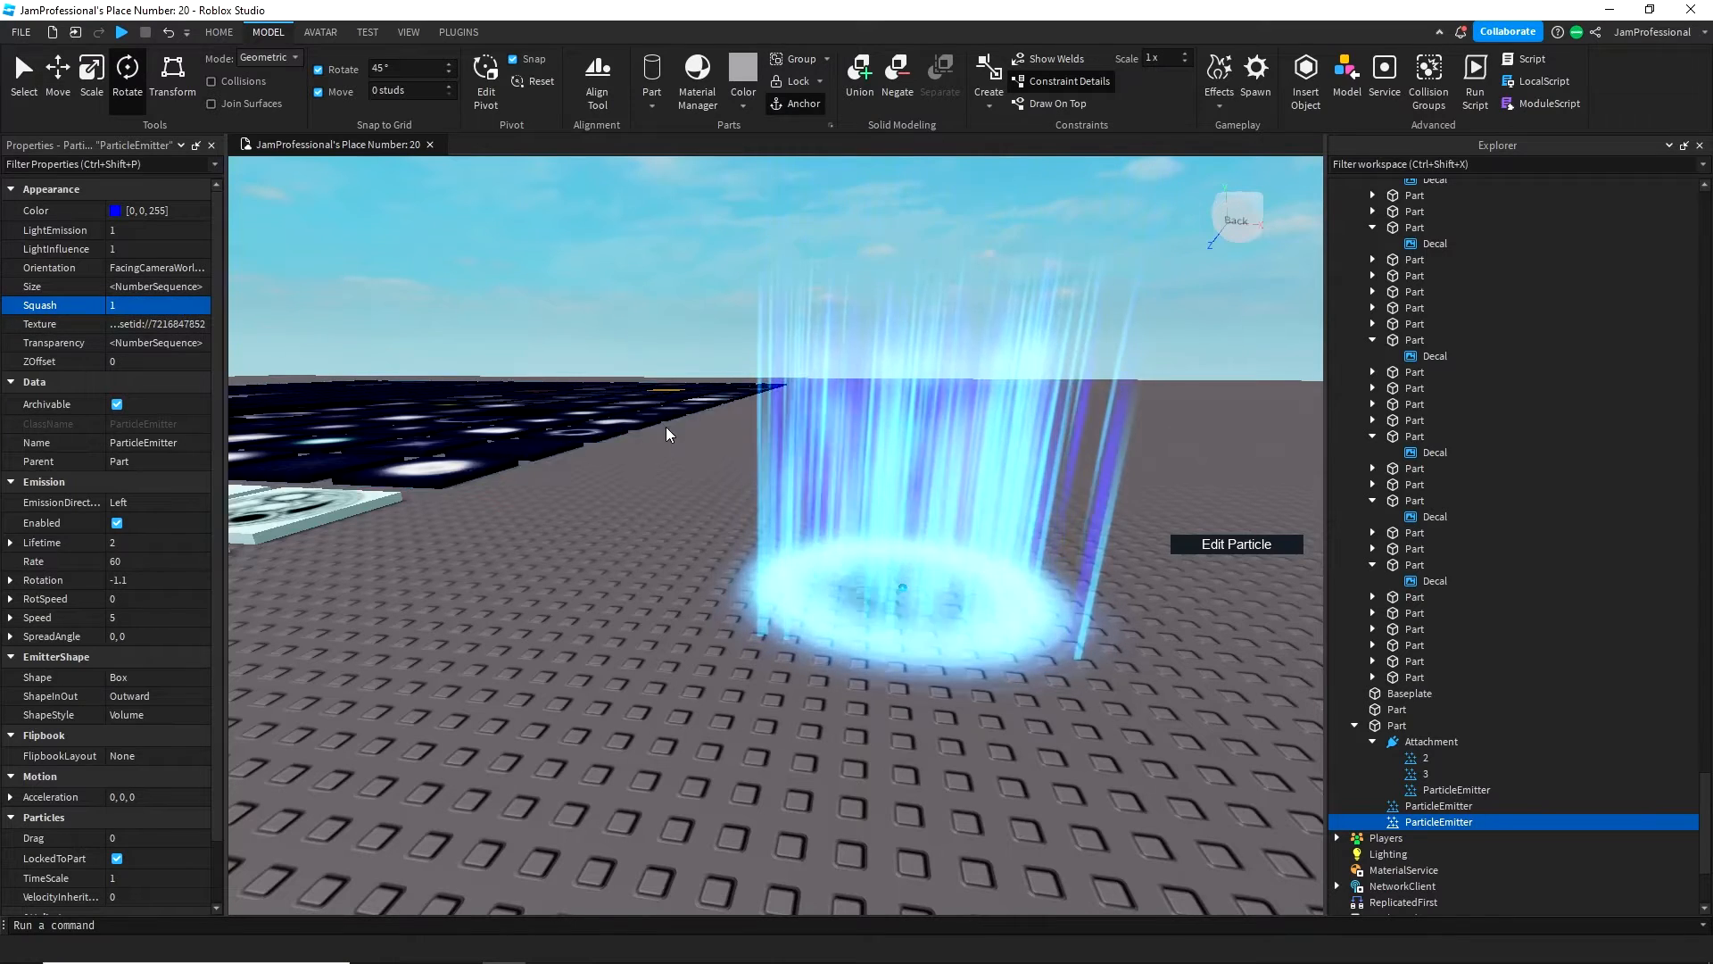
- Adjust the duplicated streak emitter's Transparency curve to start at 0.2, with the late middle keypoint at about the same level
key(w)
right_drag(666, 431, 669, 432)
click(193, 345)
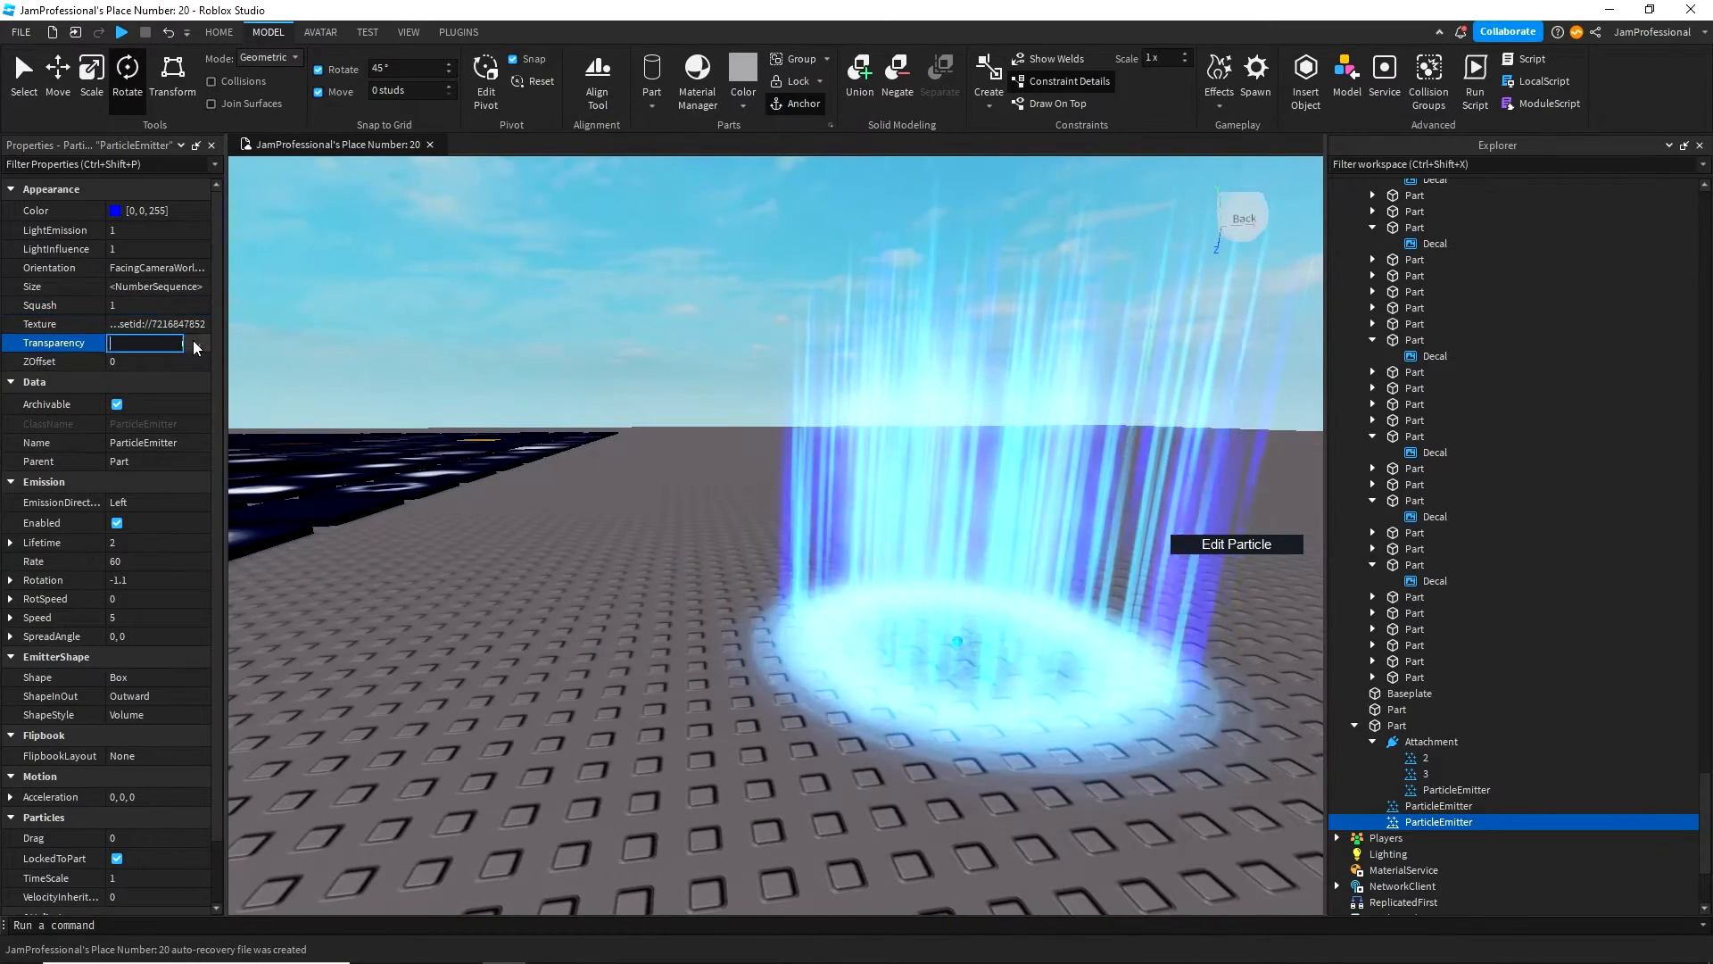
click(198, 346)
drag(904, 375, 565, 513)
drag(718, 614, 730, 656)
click(127, 637)
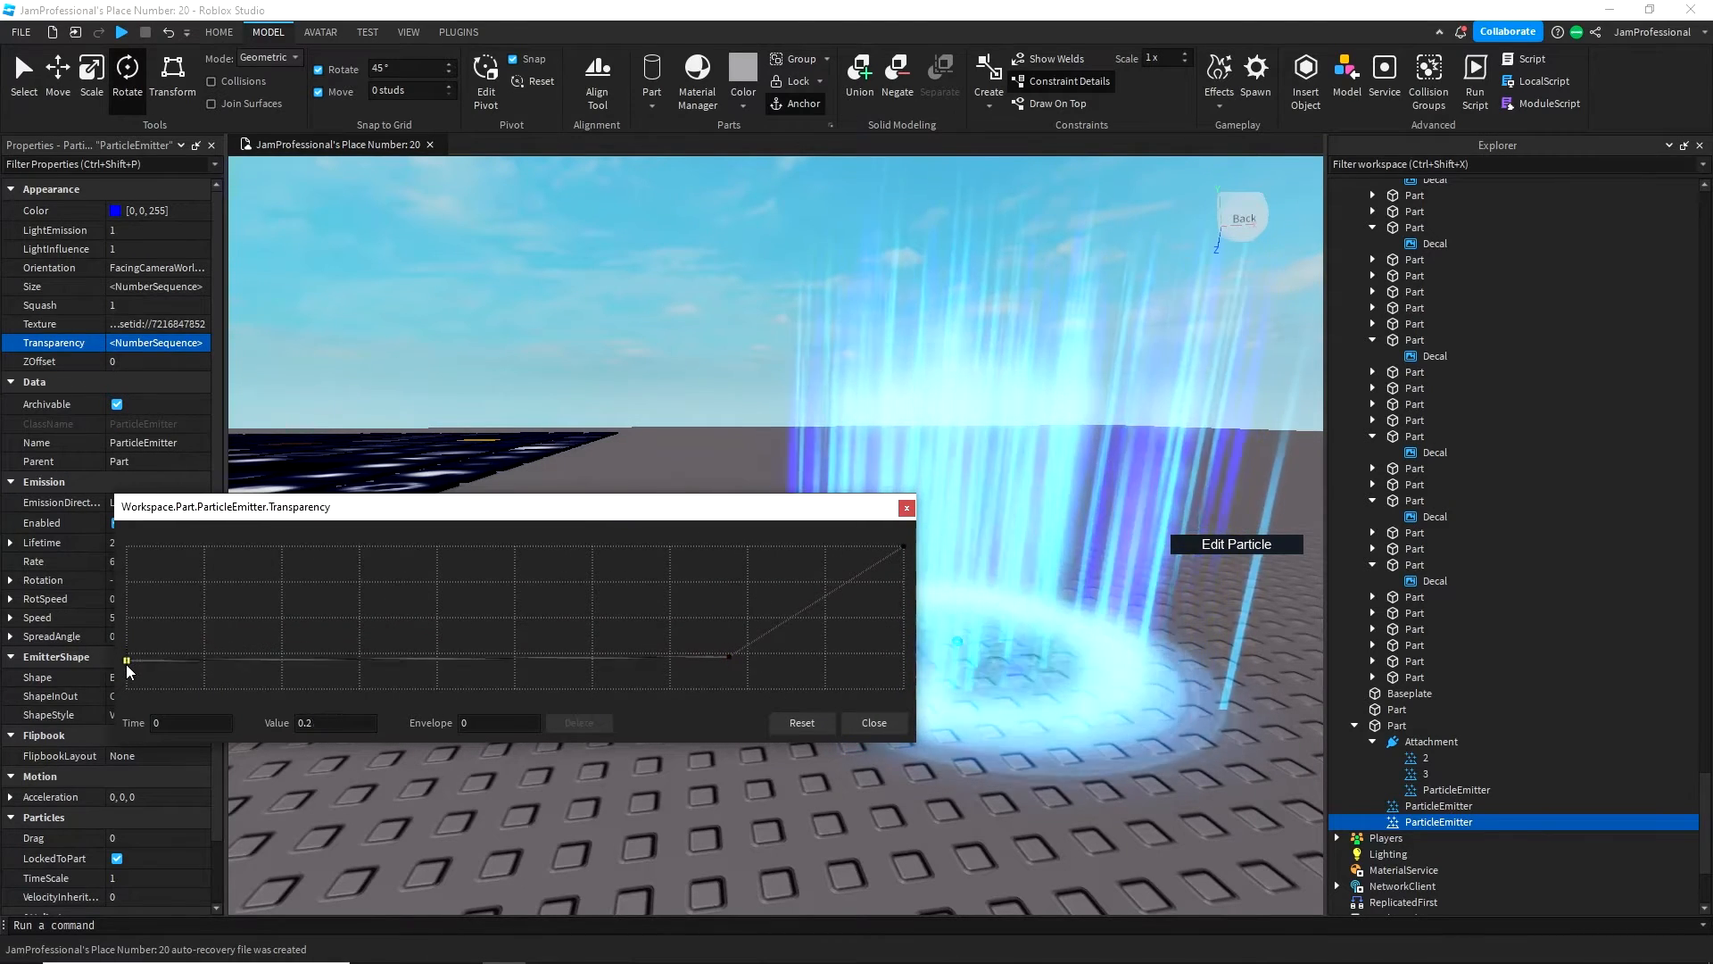
click(873, 722)
- Insert a new ParticleEmitter directly under the invisible Part that holds the effect
scroll(817, 748, down, 3)
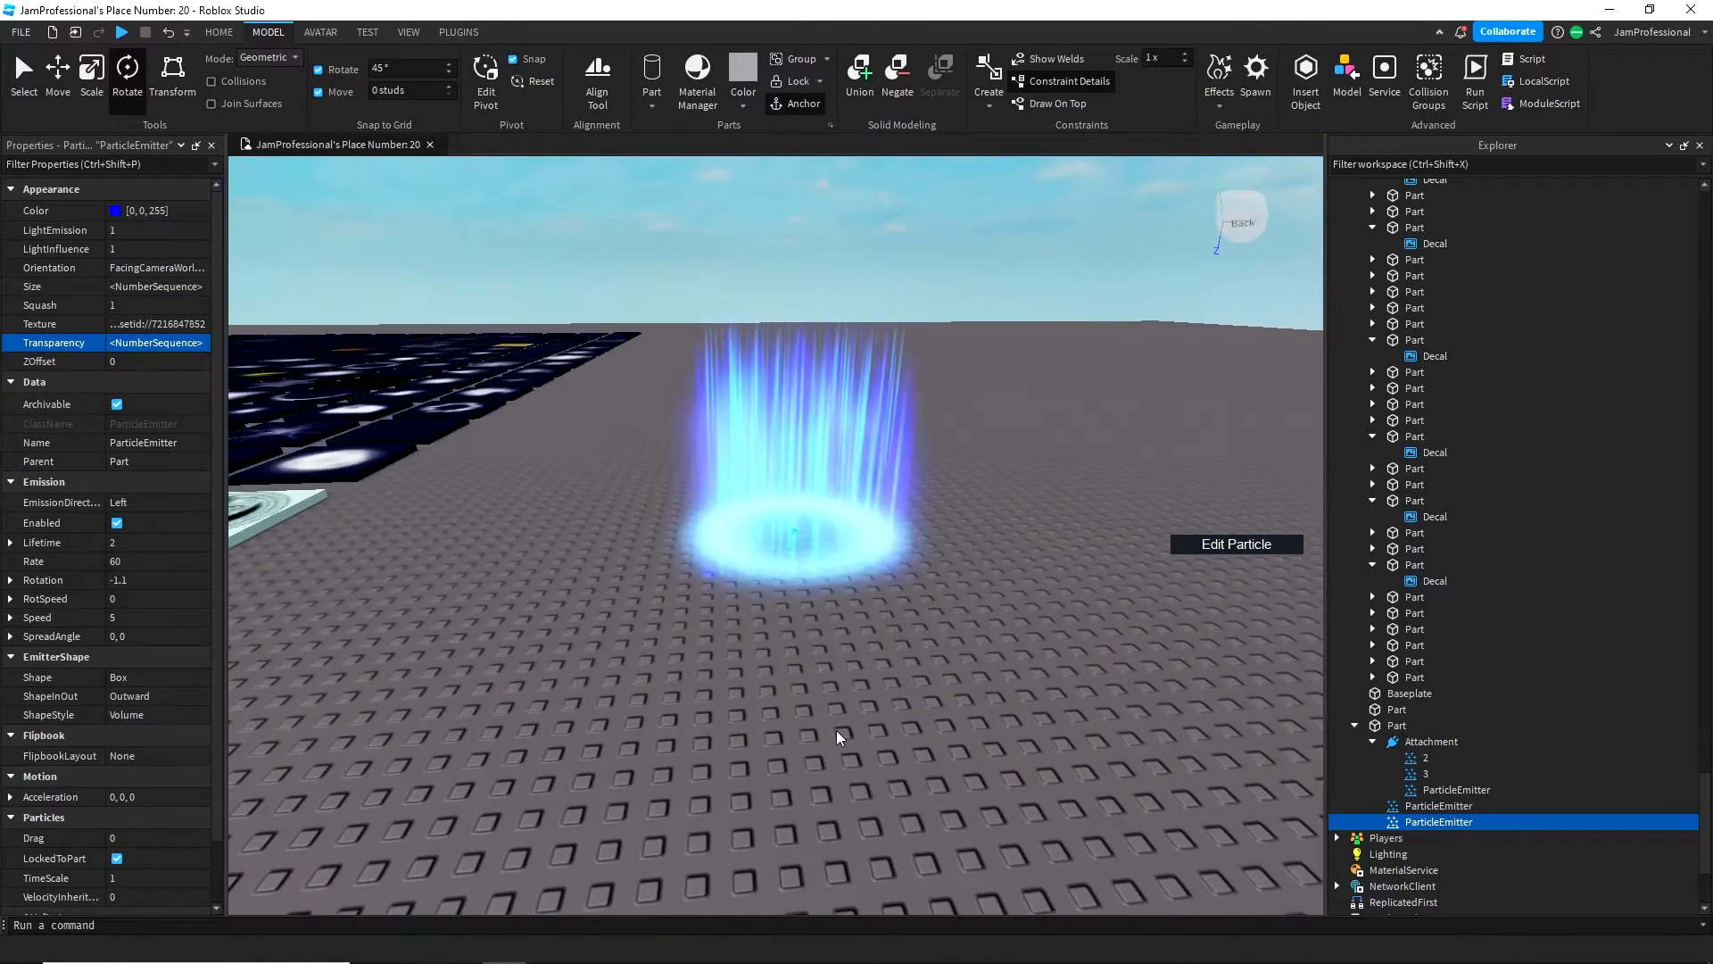
right_drag(928, 688, 937, 687)
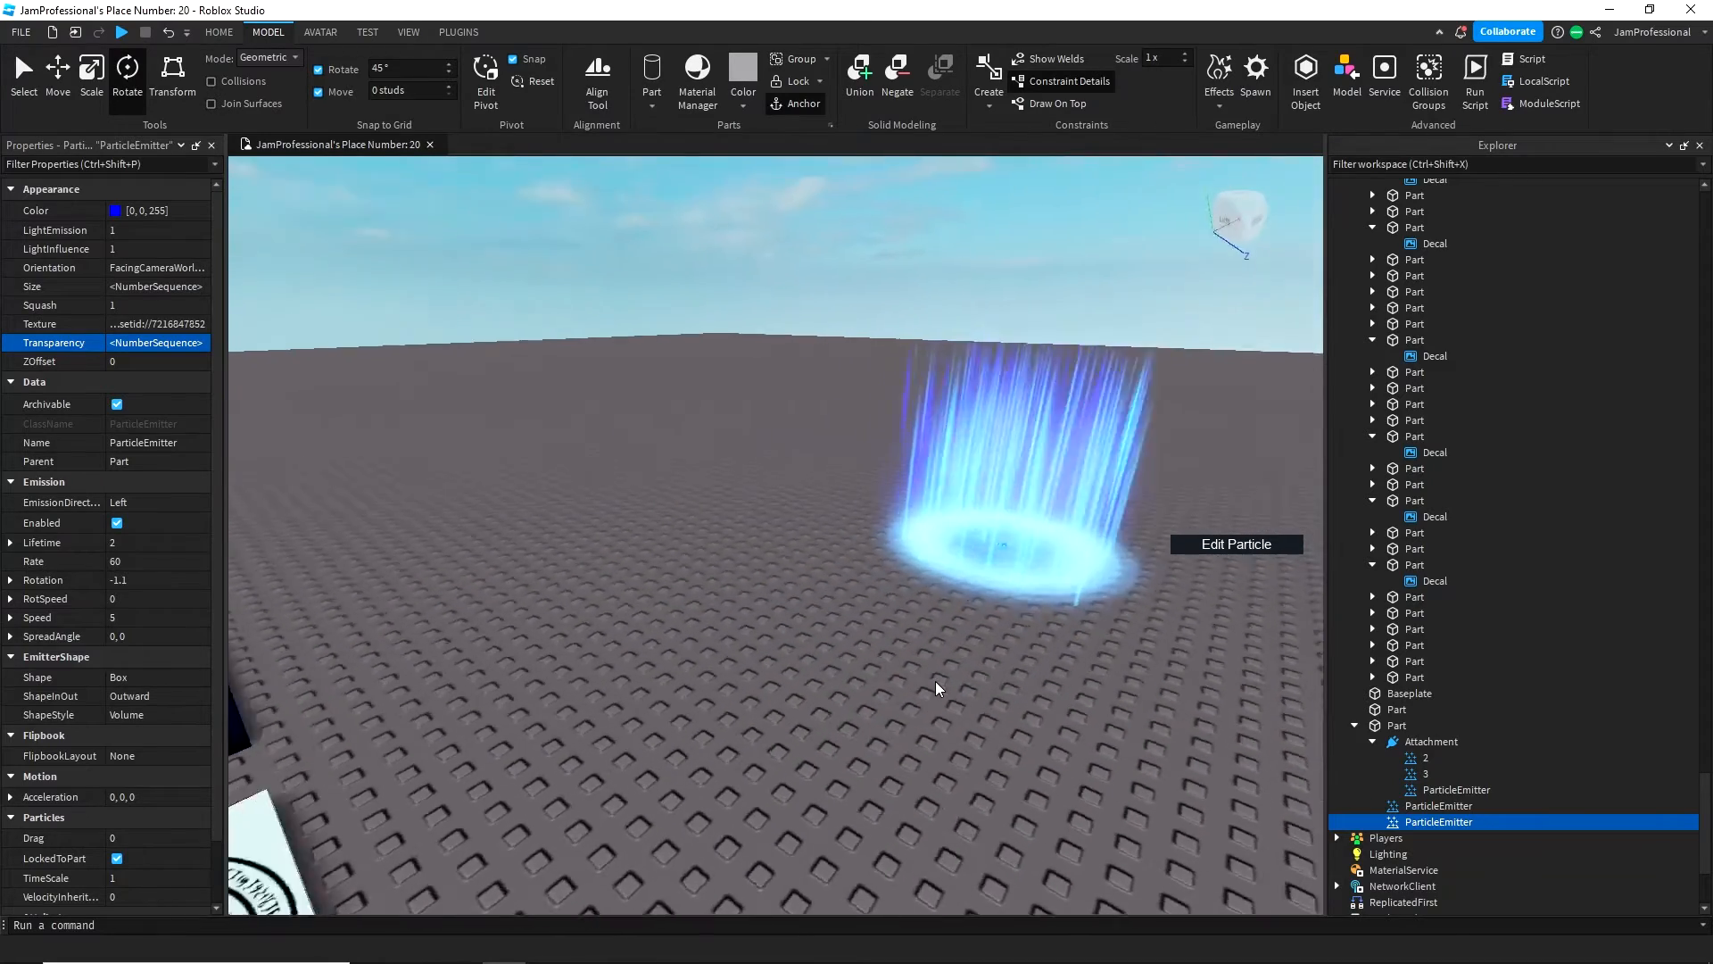
click(1396, 726)
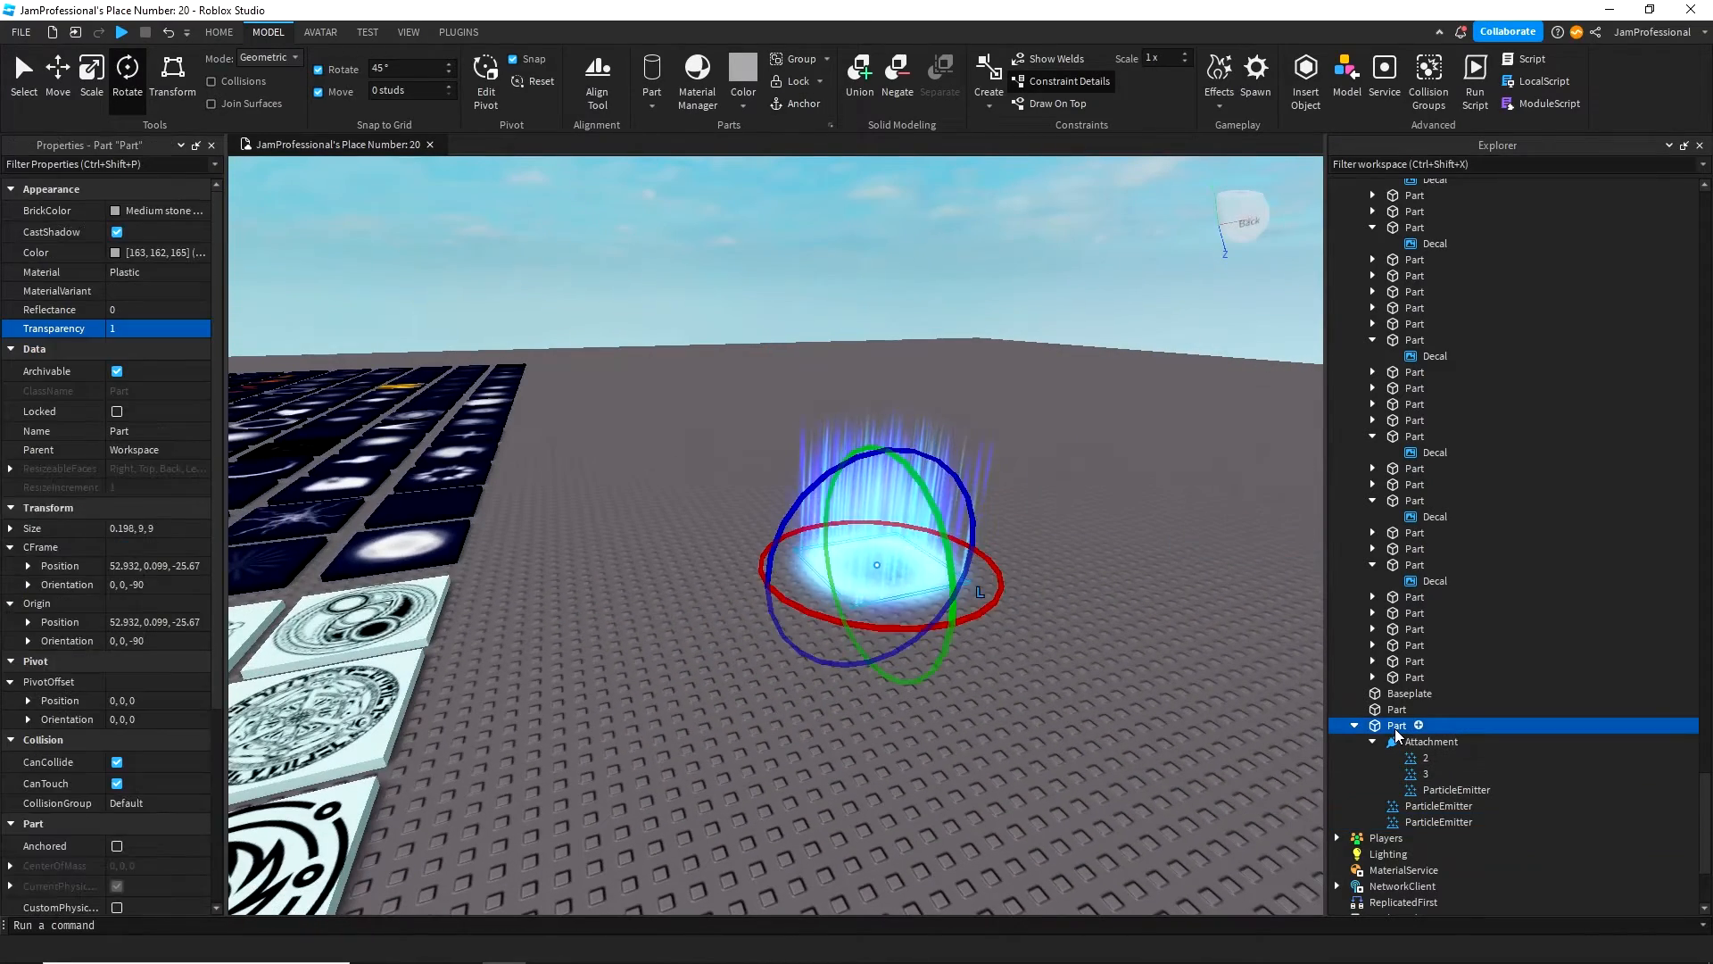
right_click(1397, 727)
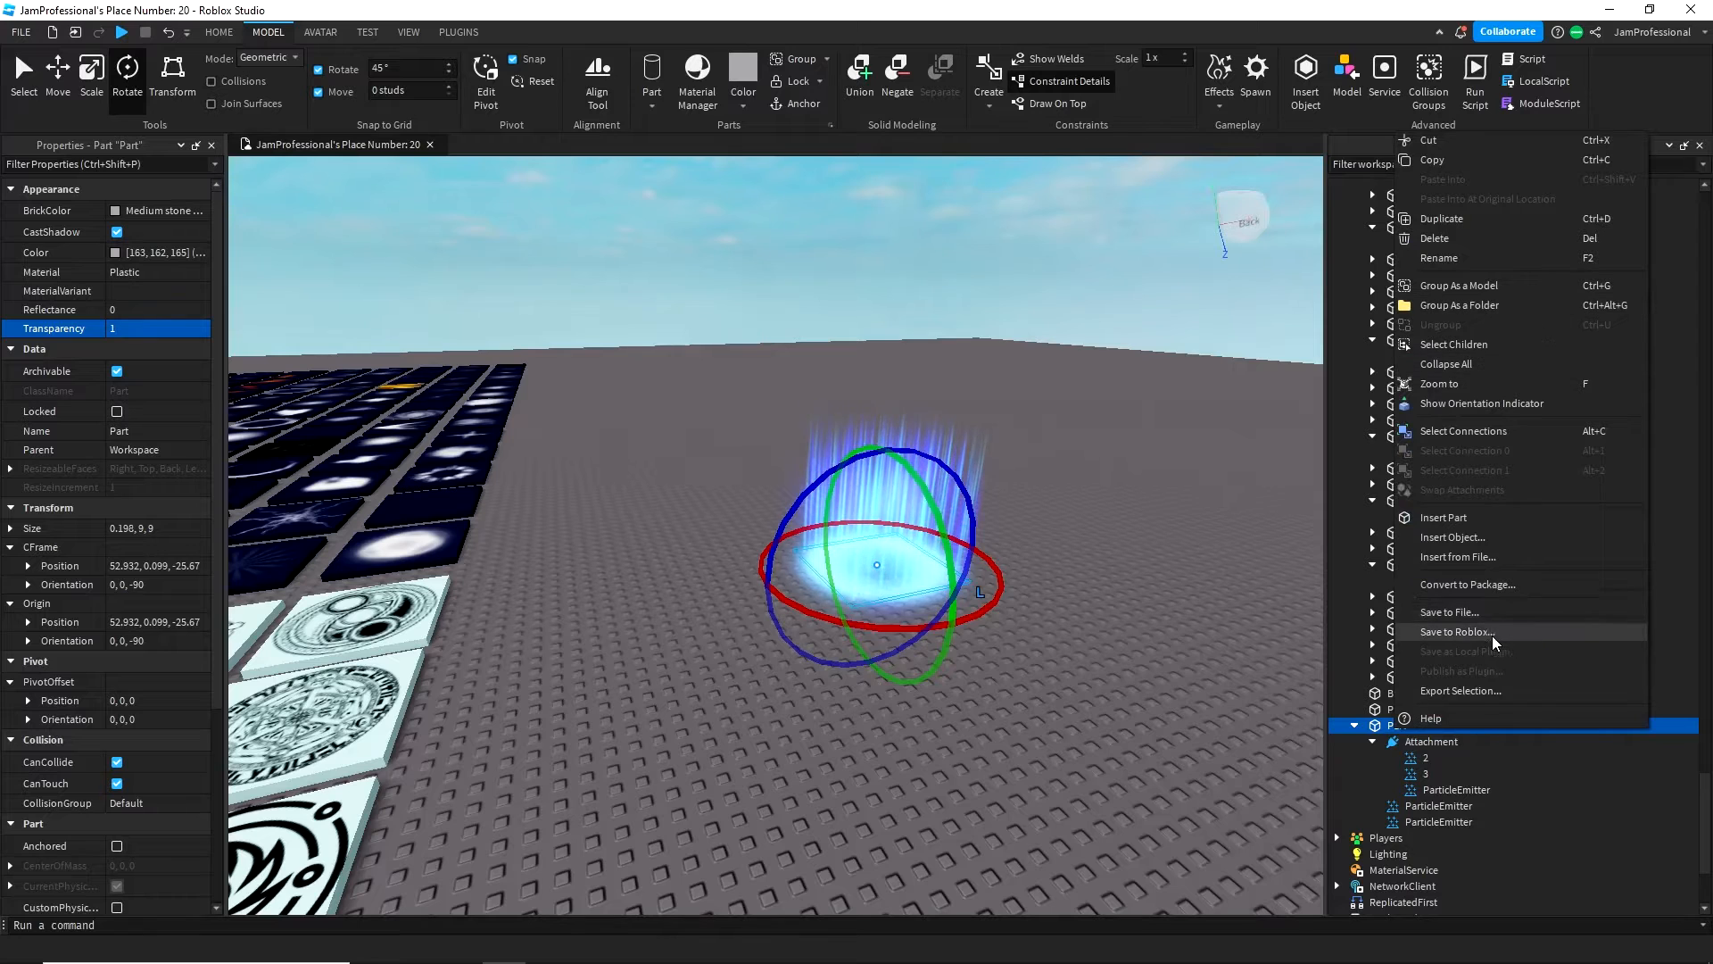
click(1465, 533)
text(par)
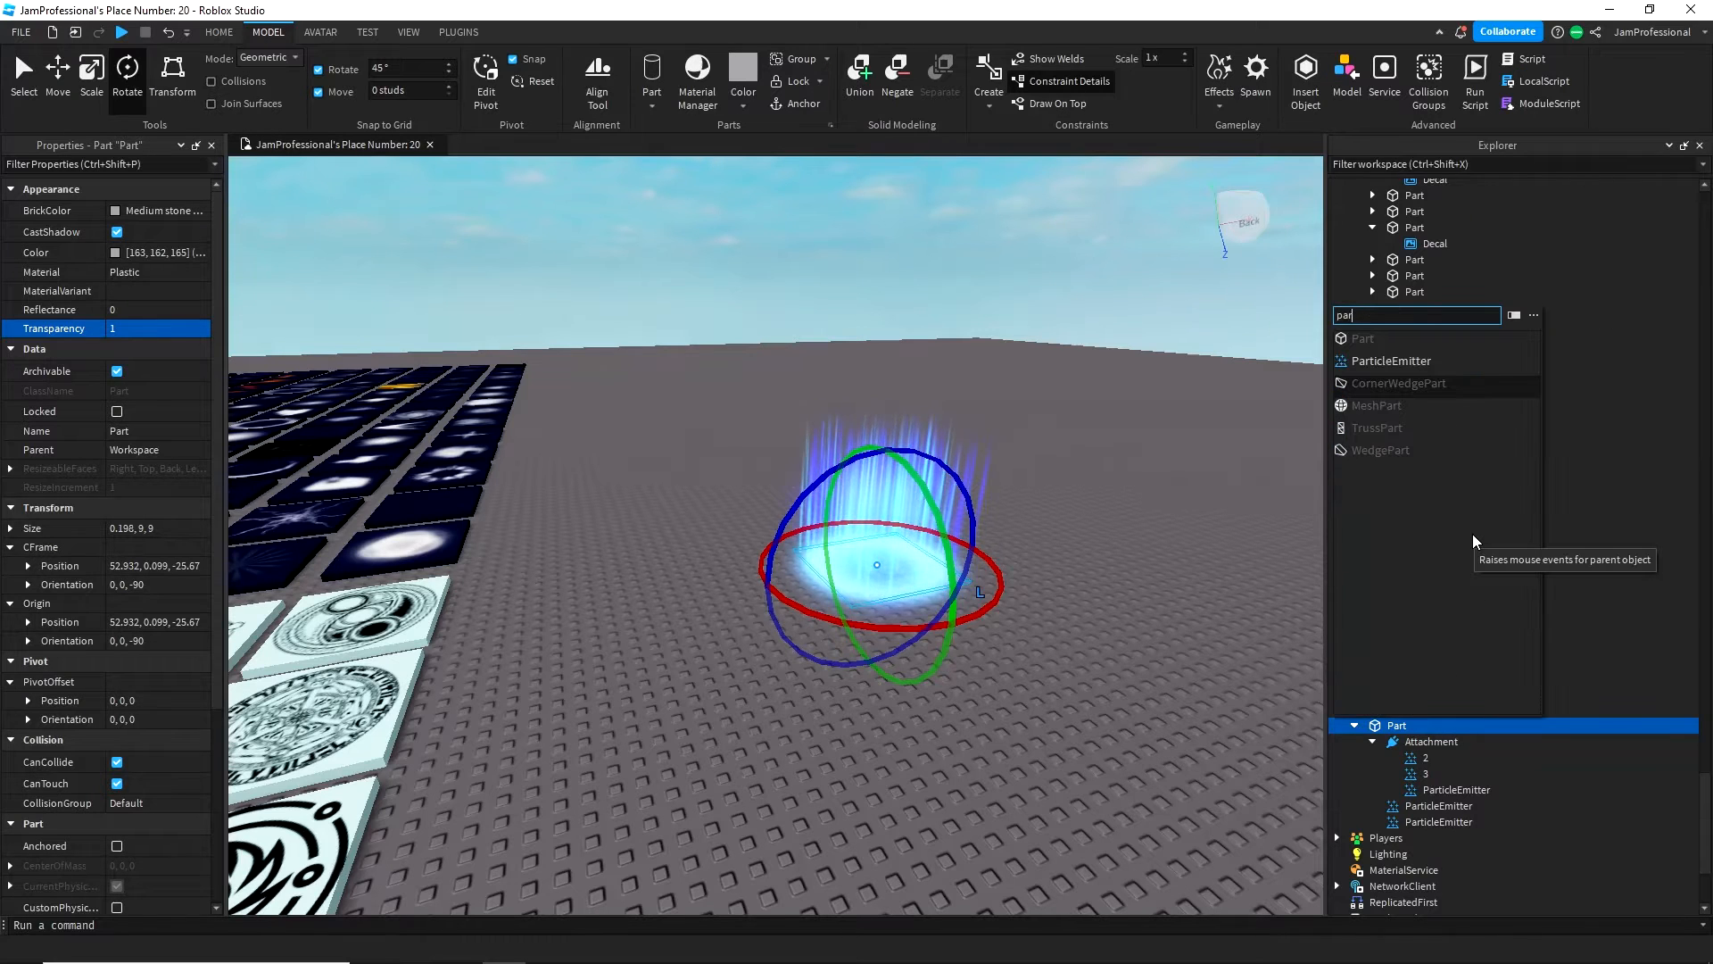
click(1369, 361)
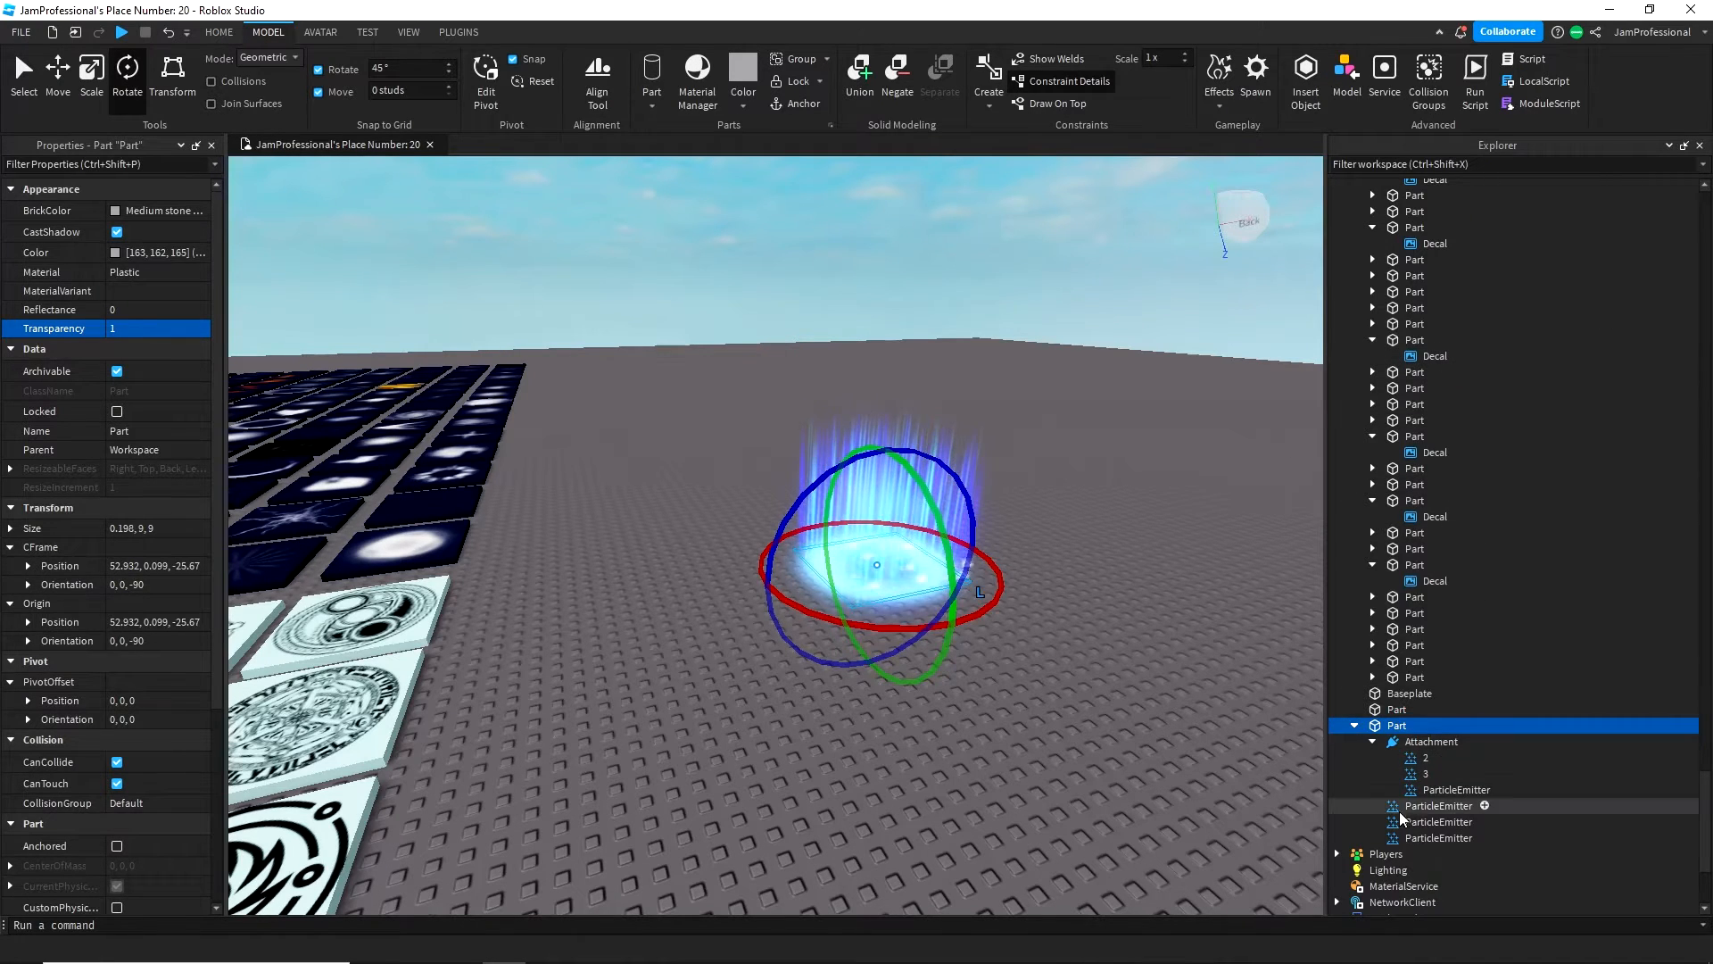
- Rename the newly inserted ParticleEmitter as amb
click(1436, 838)
right_click(1437, 837)
click(1450, 366)
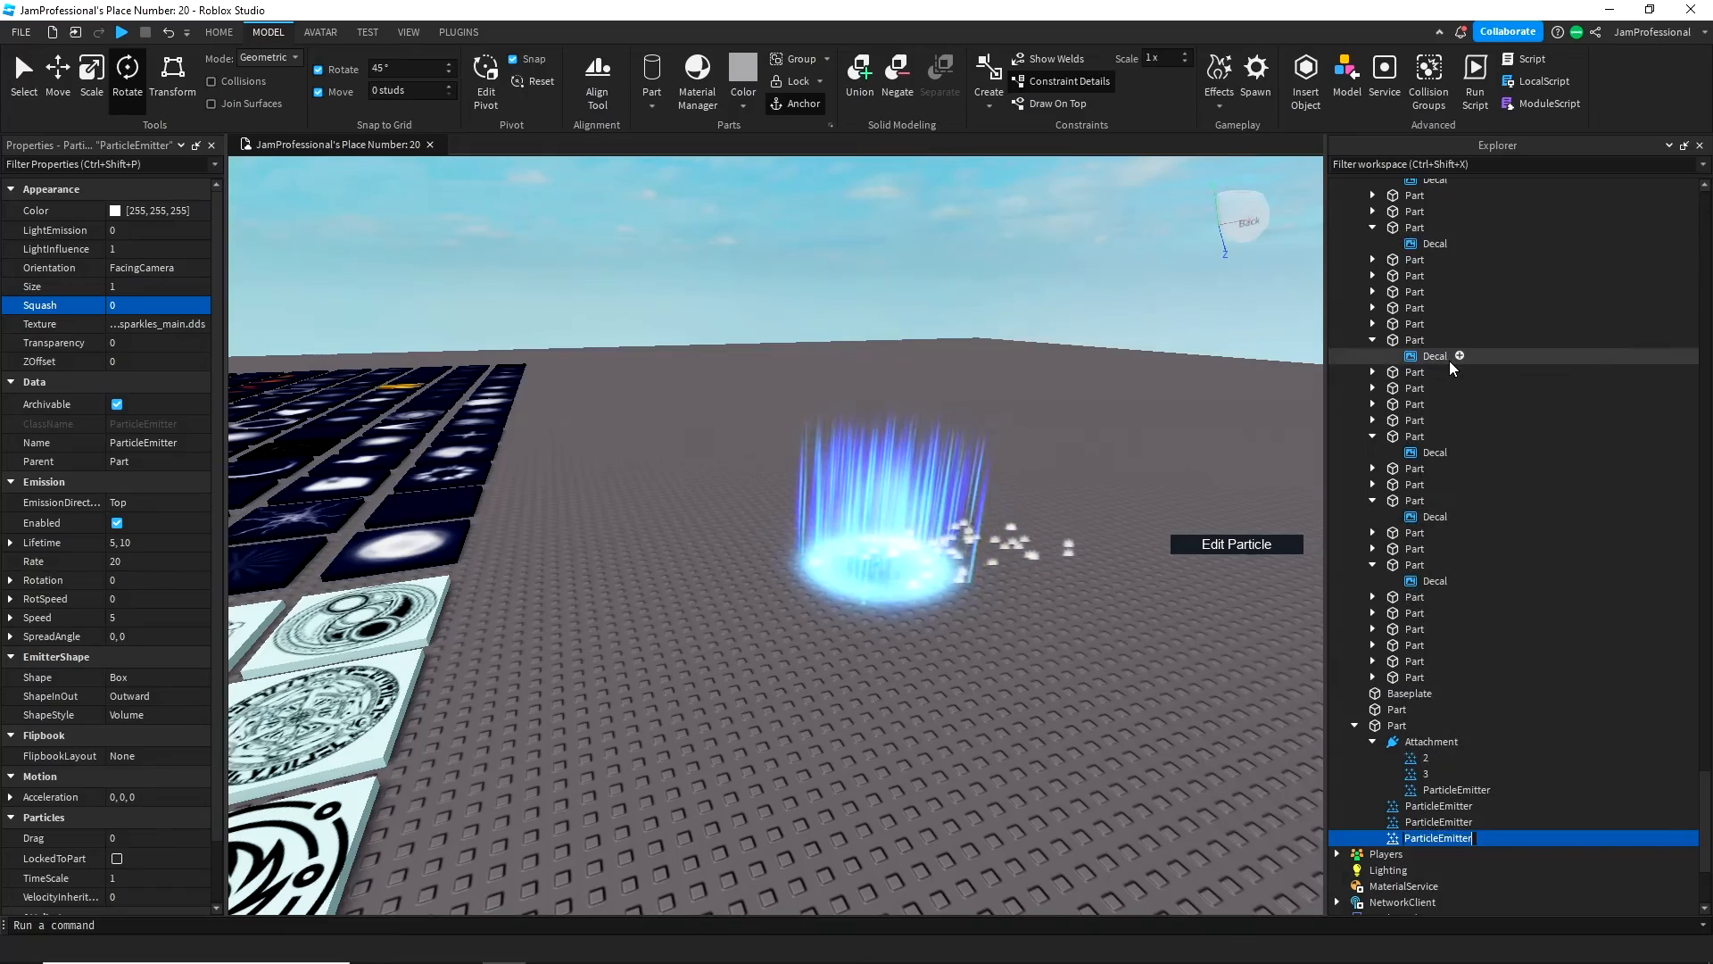
text(amb)
key(Return)
click(703, 270)
key(w)
key(a)
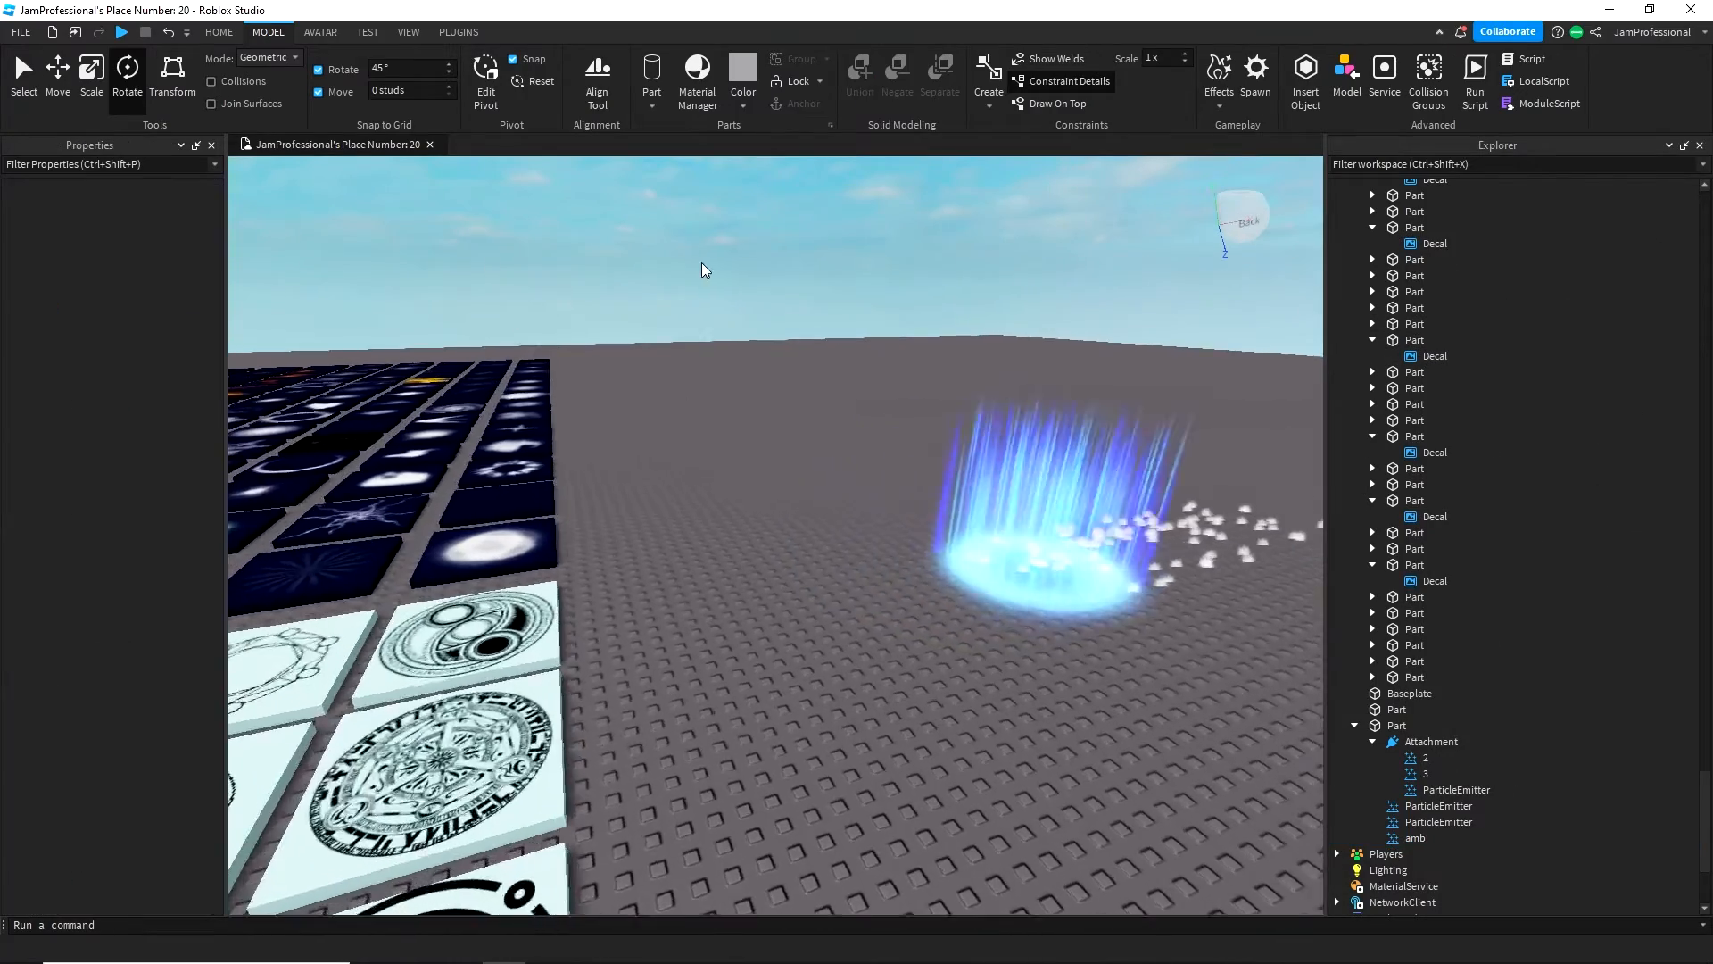
right_drag(976, 348, 976, 348)
key(s)
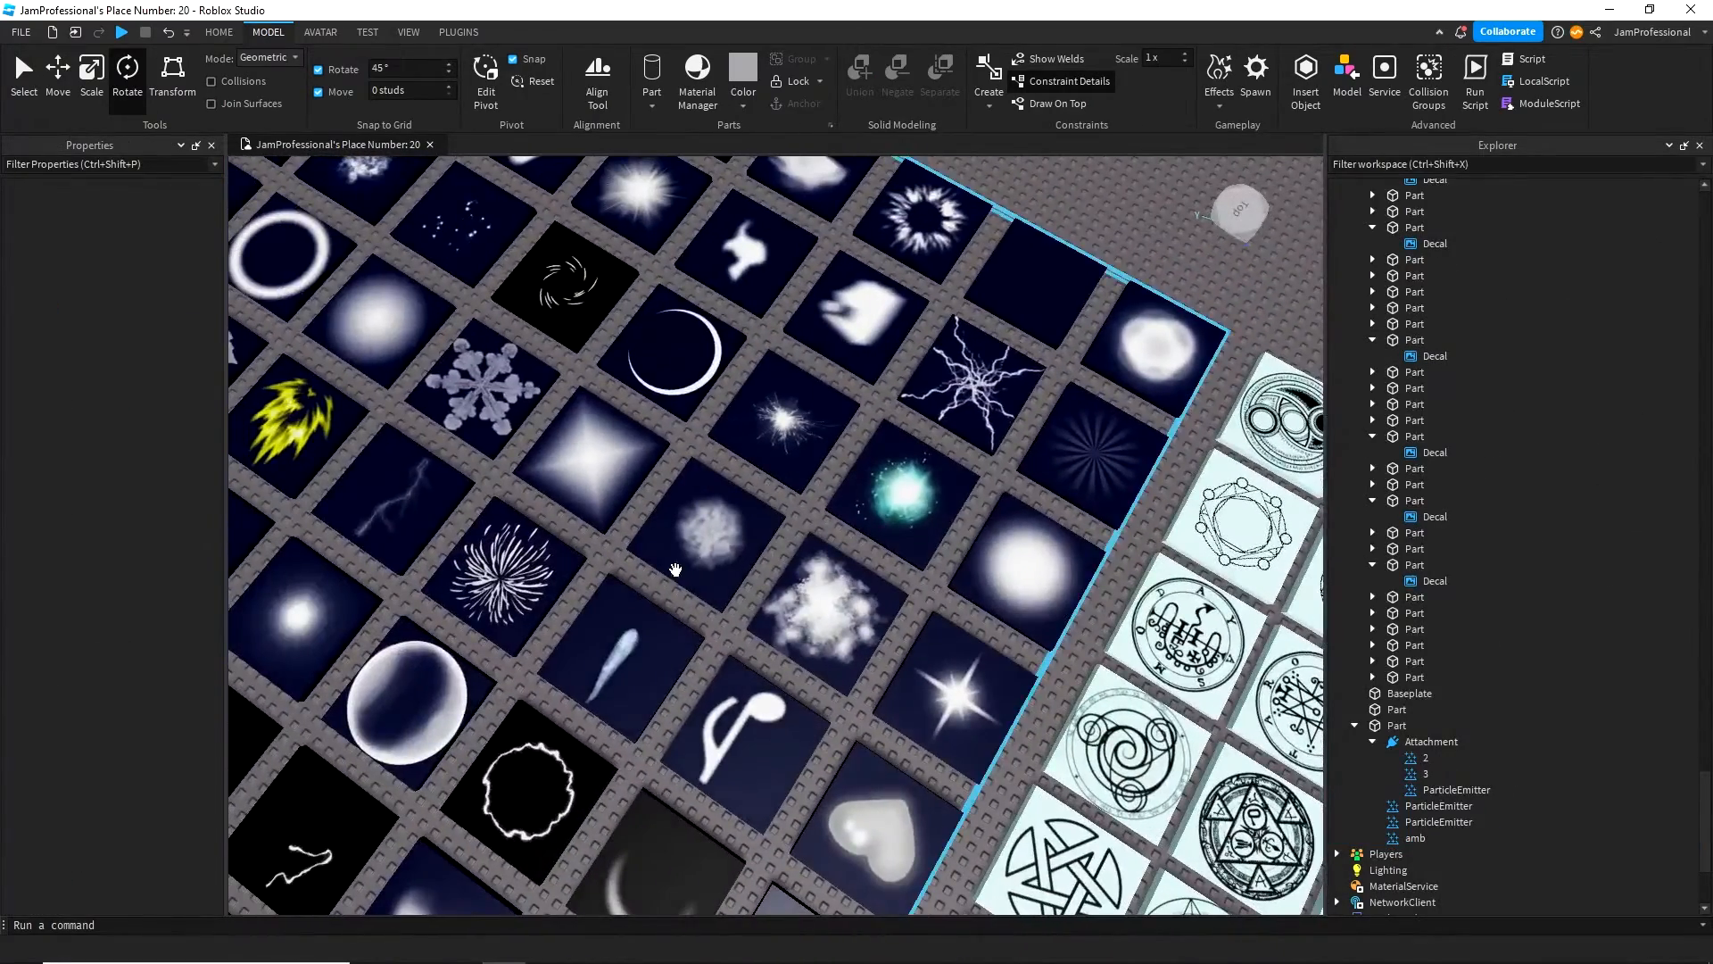
key(a)
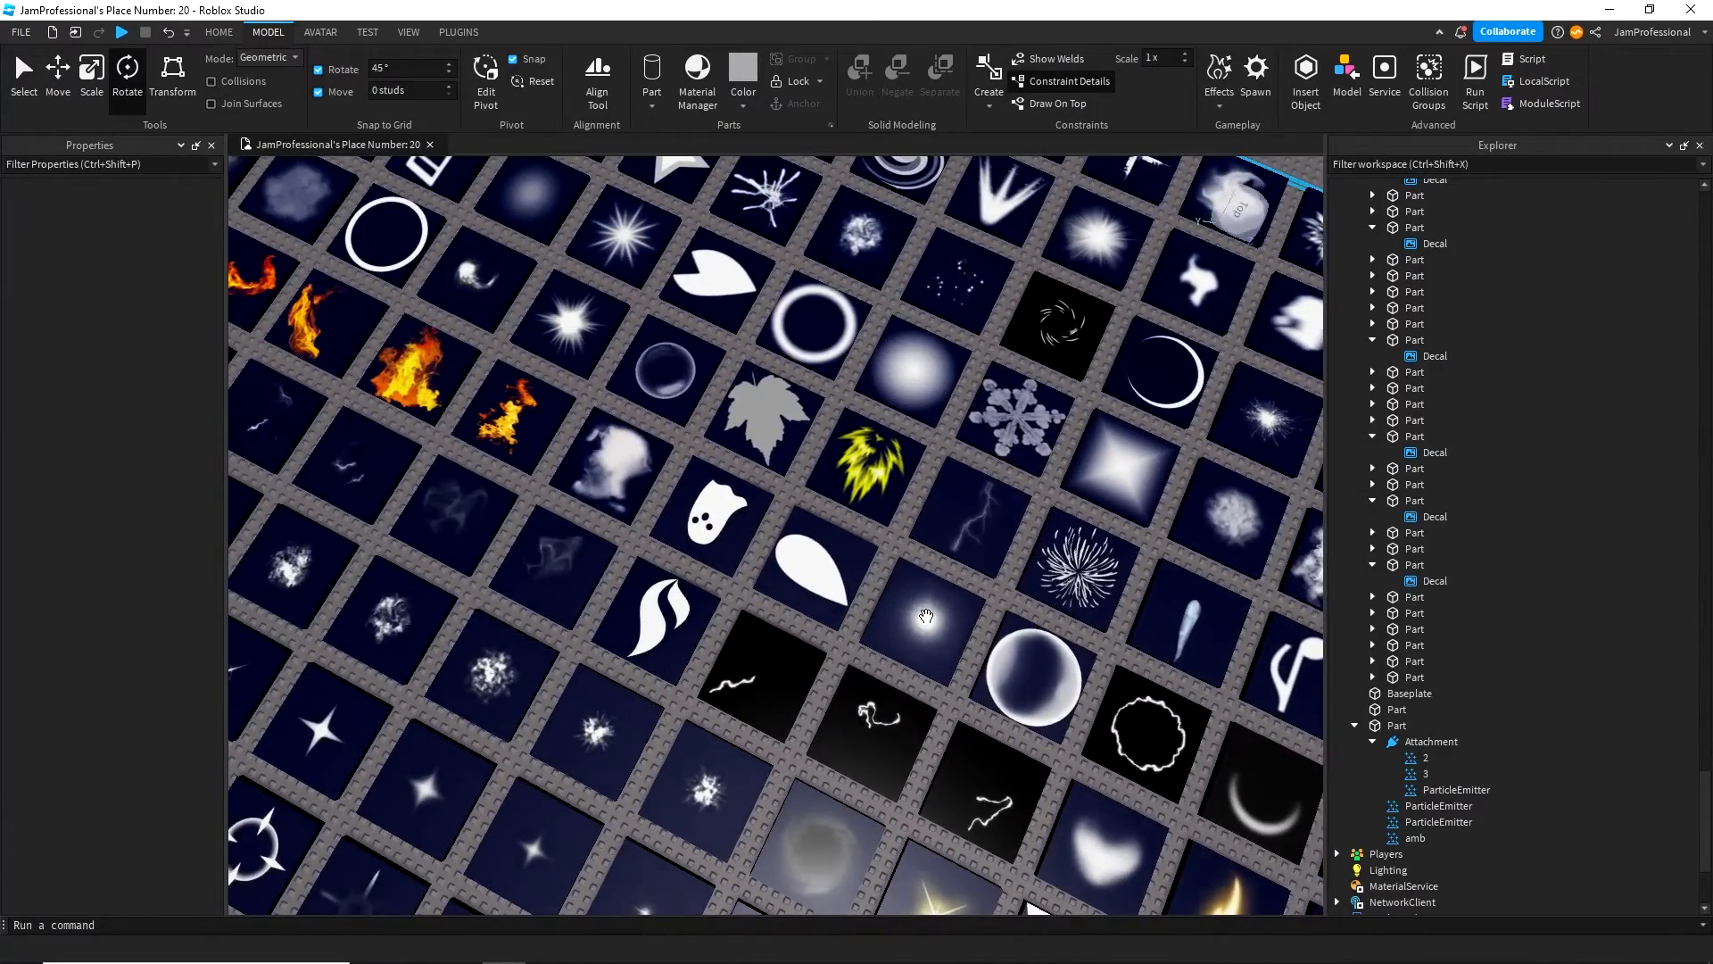
key(a)
right_drag(703, 640, 703, 639)
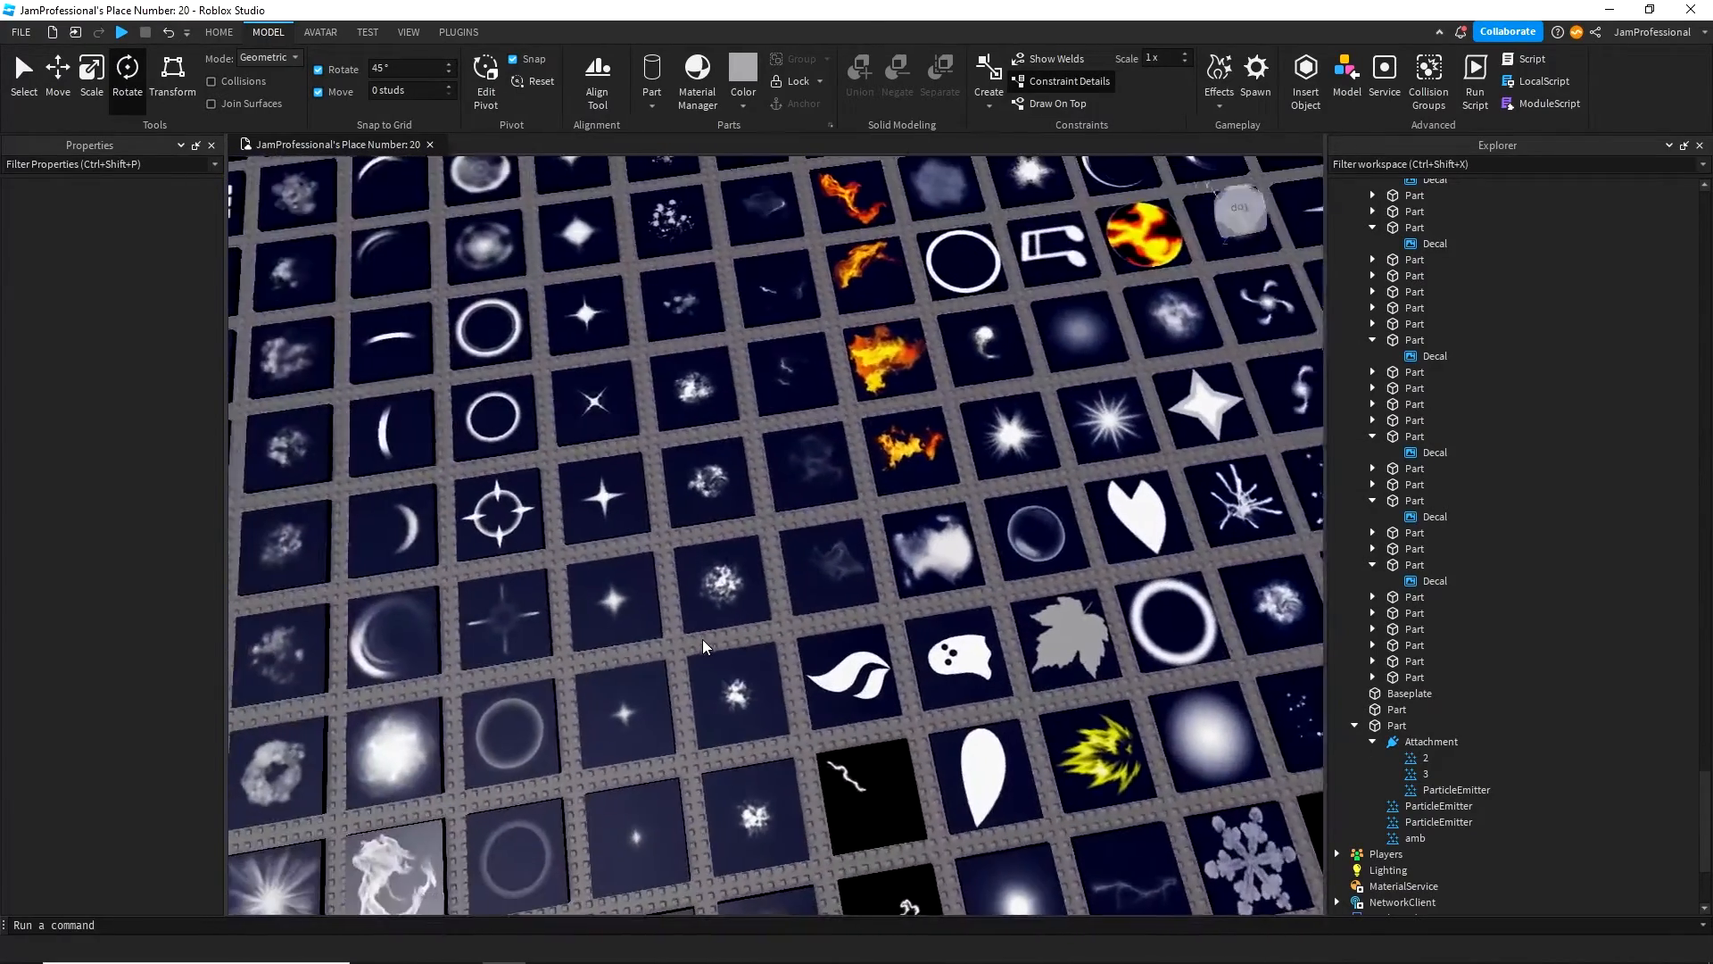
key(a)
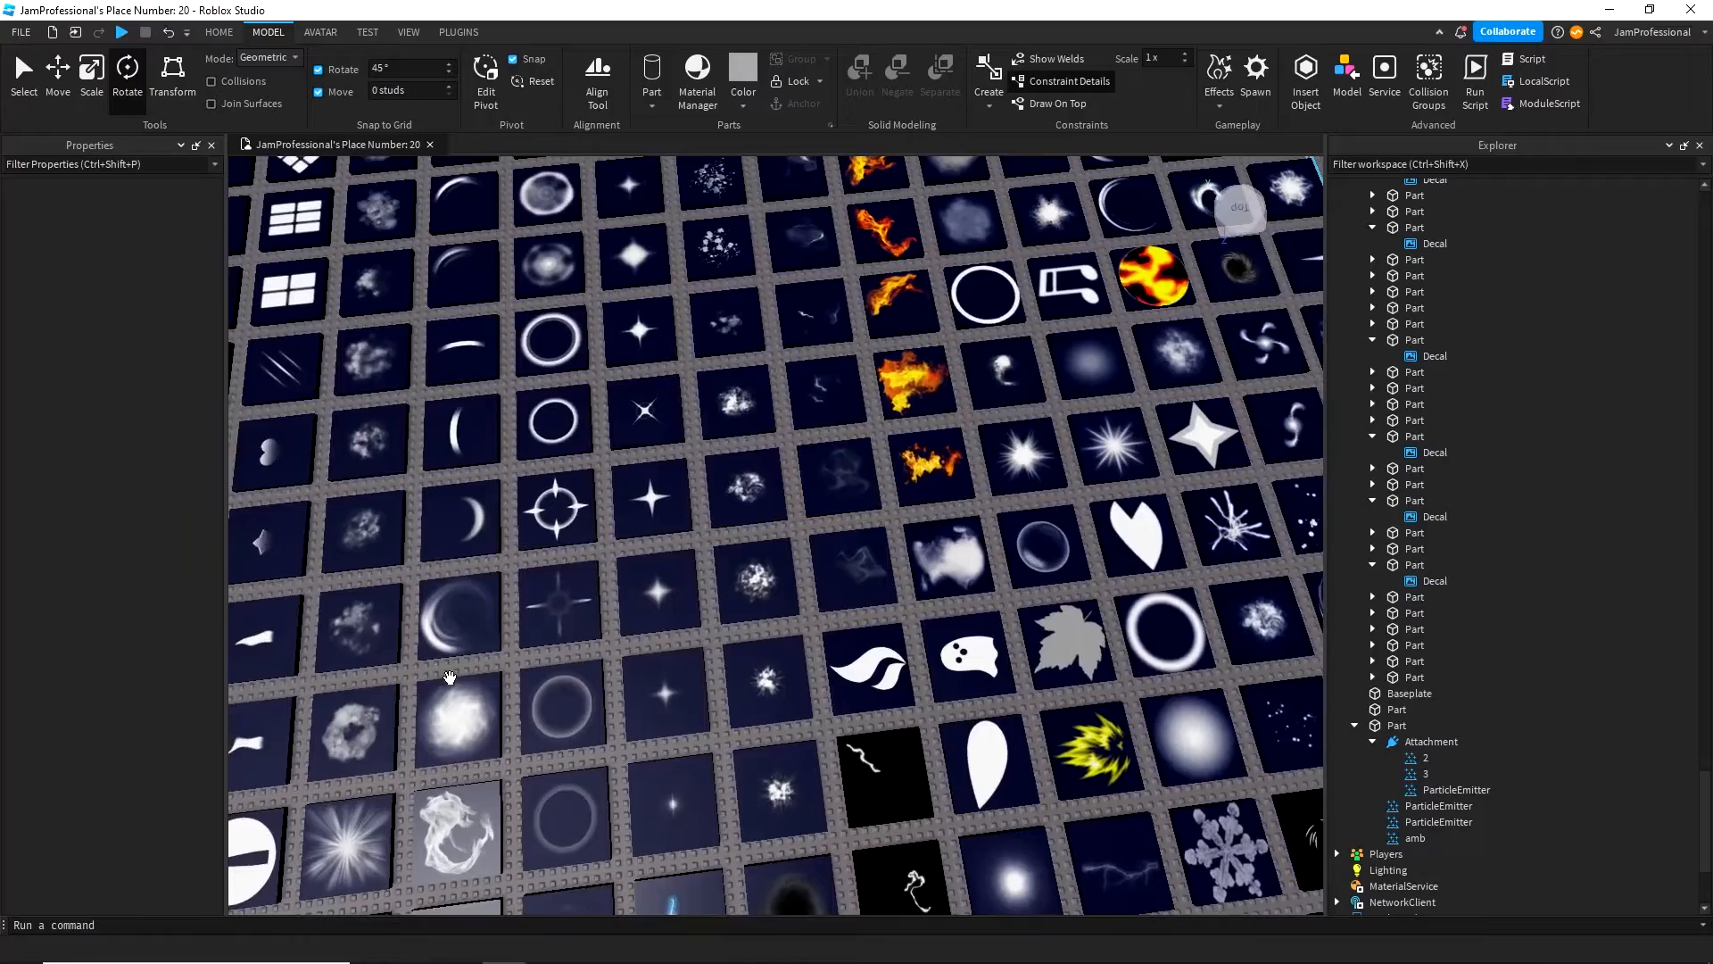
click(477, 692)
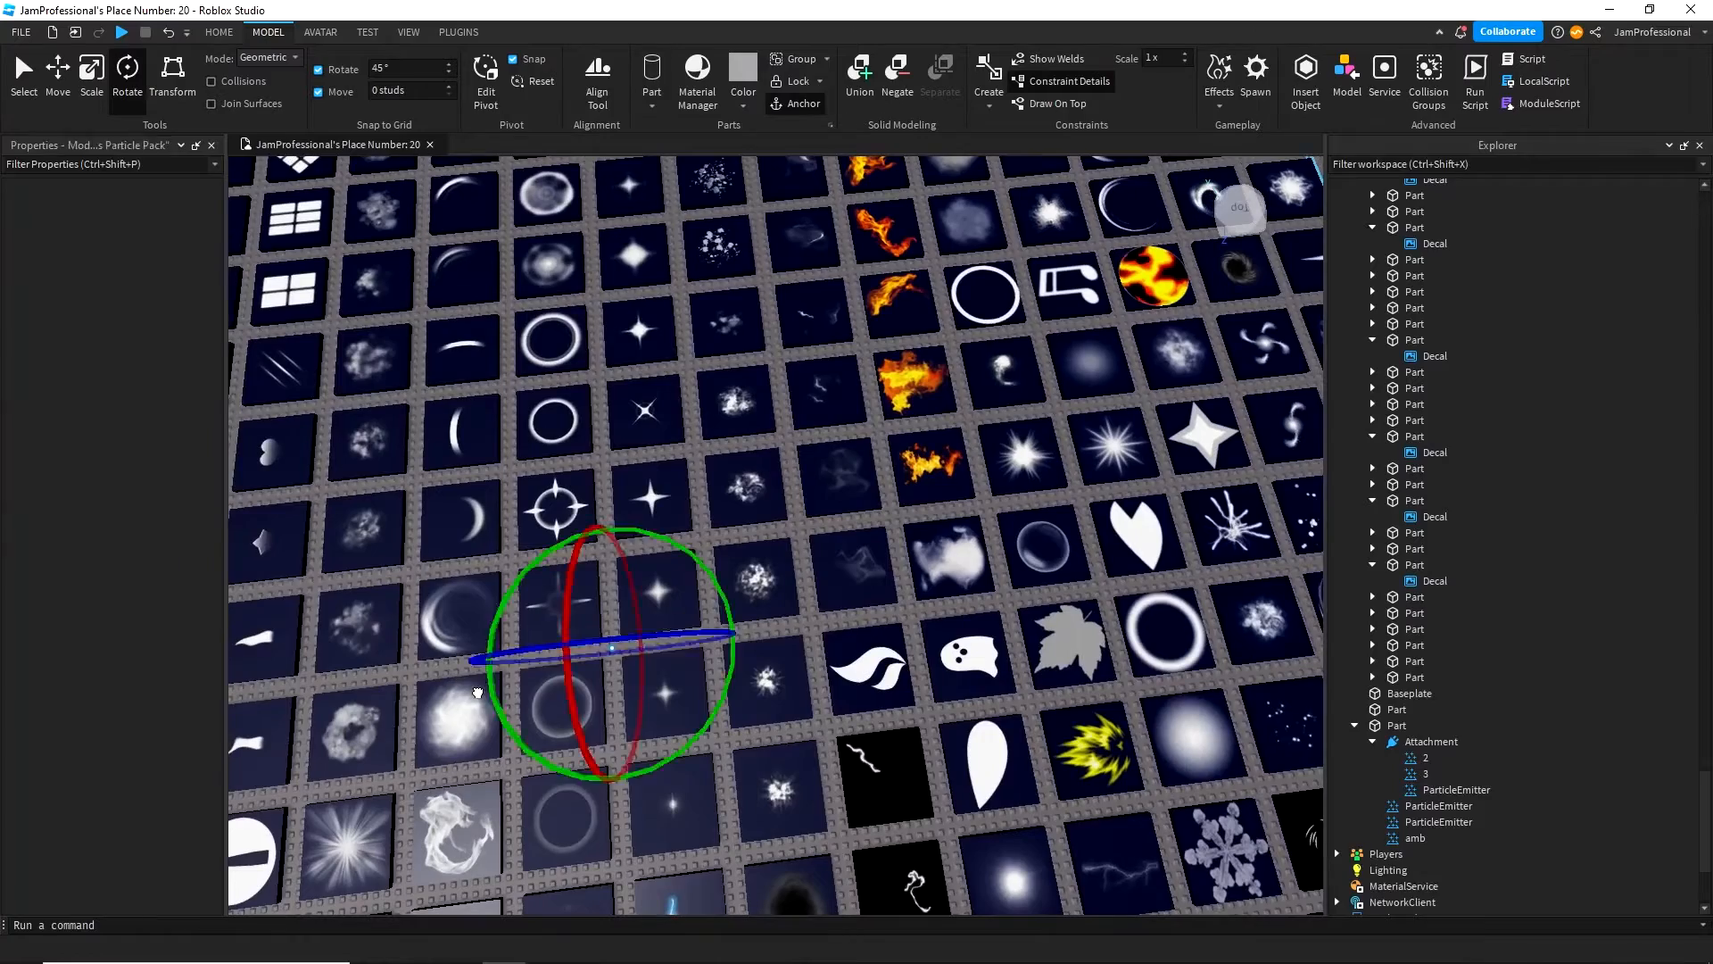
click(477, 693)
click(165, 230)
key(ctrl+c)
right_click(166, 257)
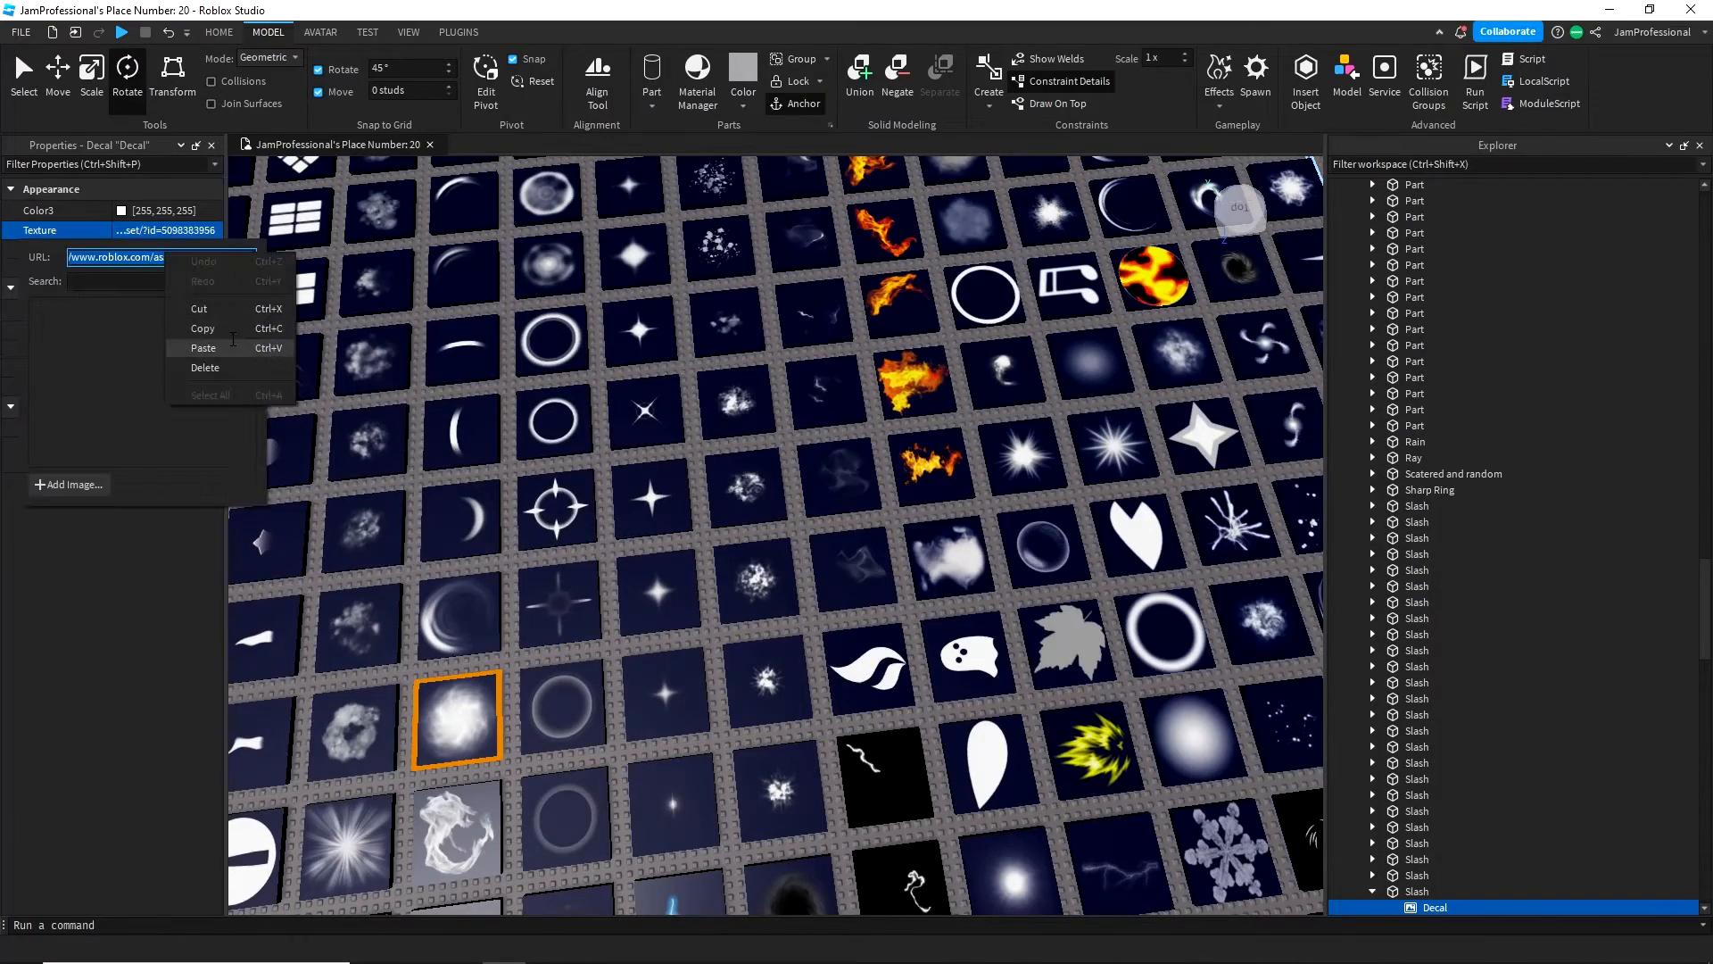
click(233, 345)
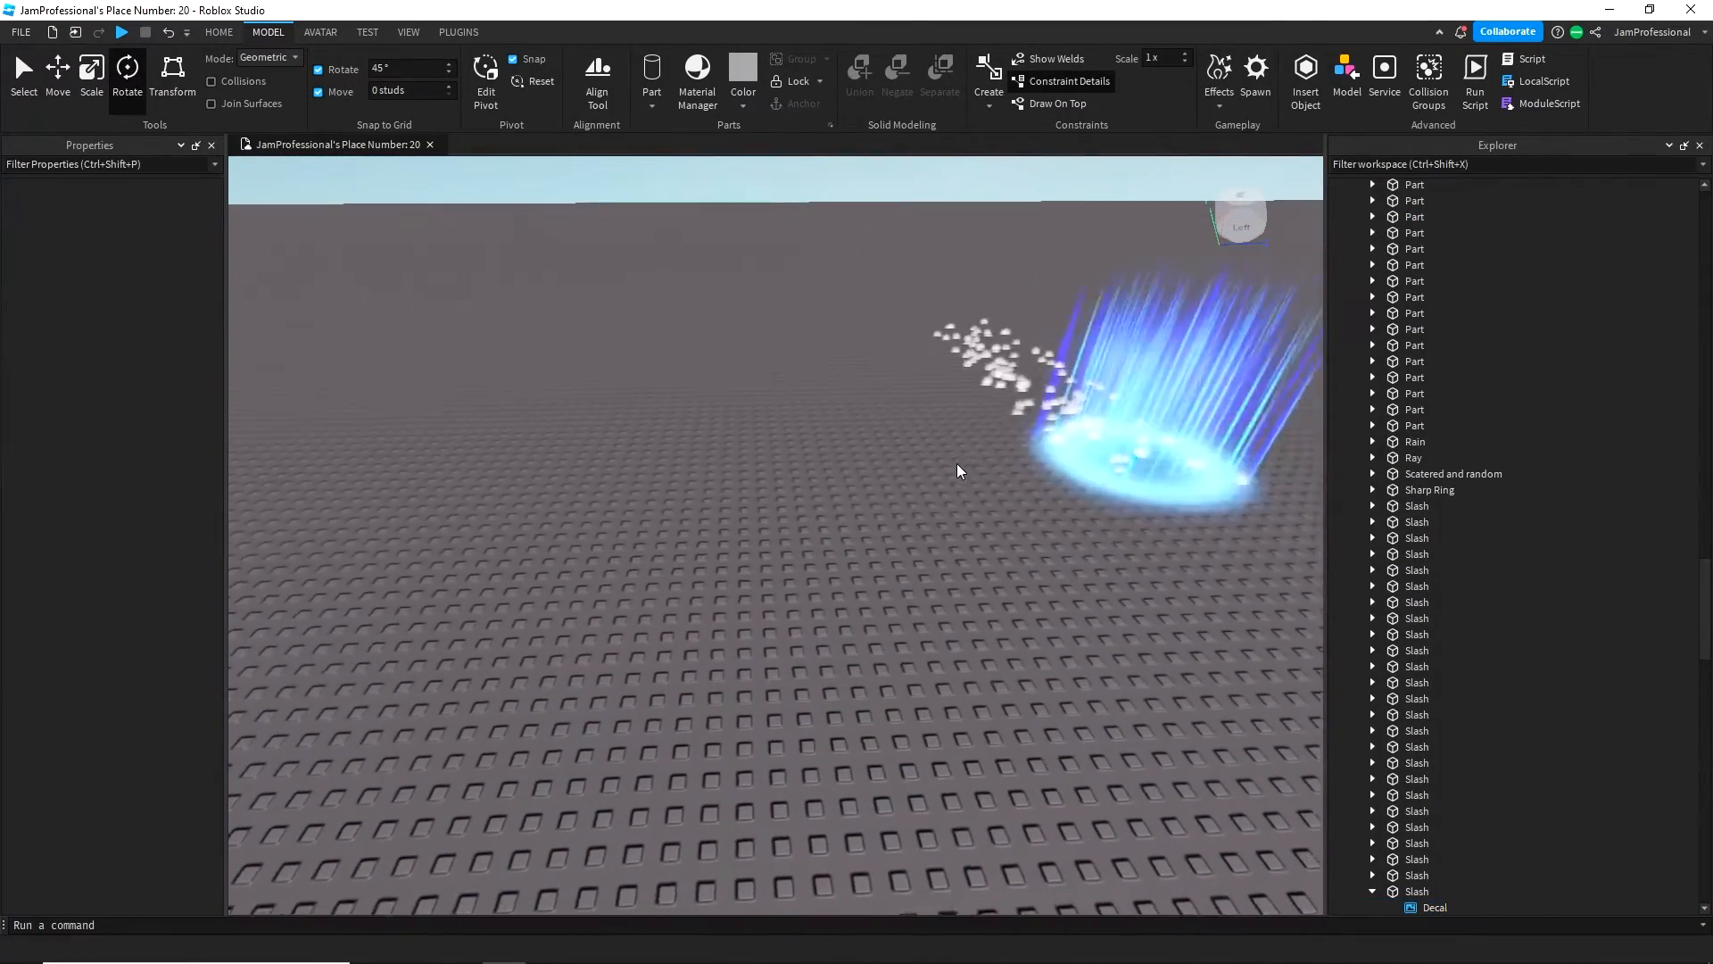
key(d)
click(944, 465)
scroll(1417, 730, down, 5)
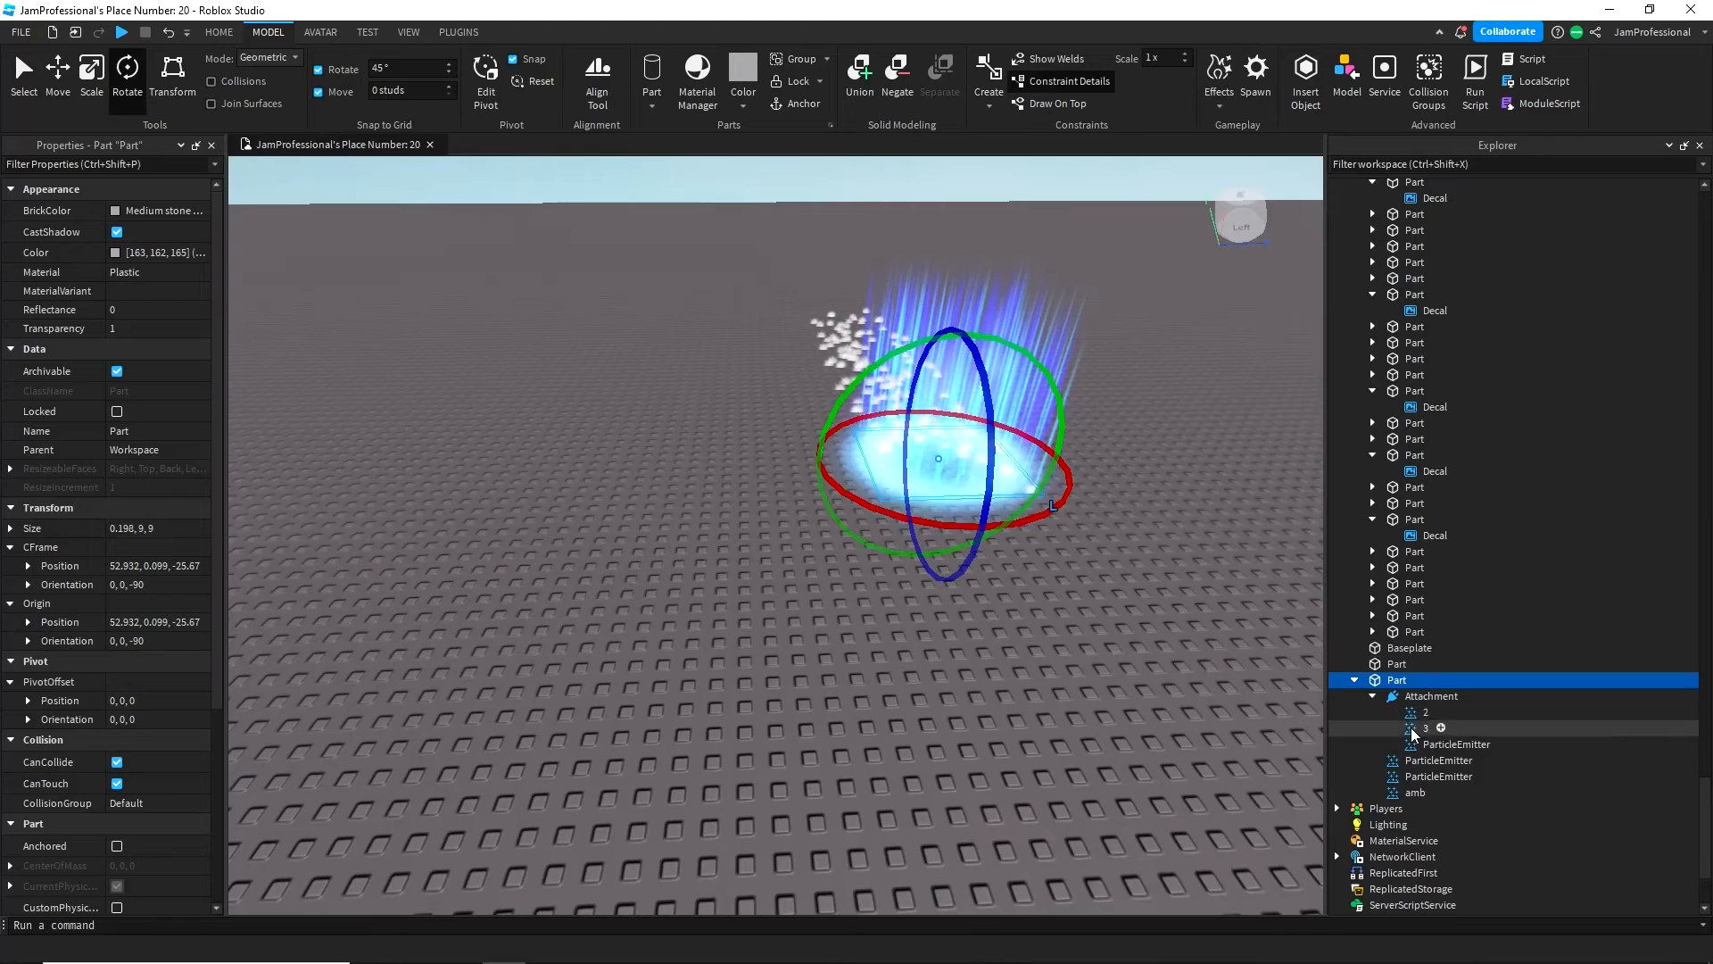
click(1415, 792)
click(183, 324)
right_click(171, 351)
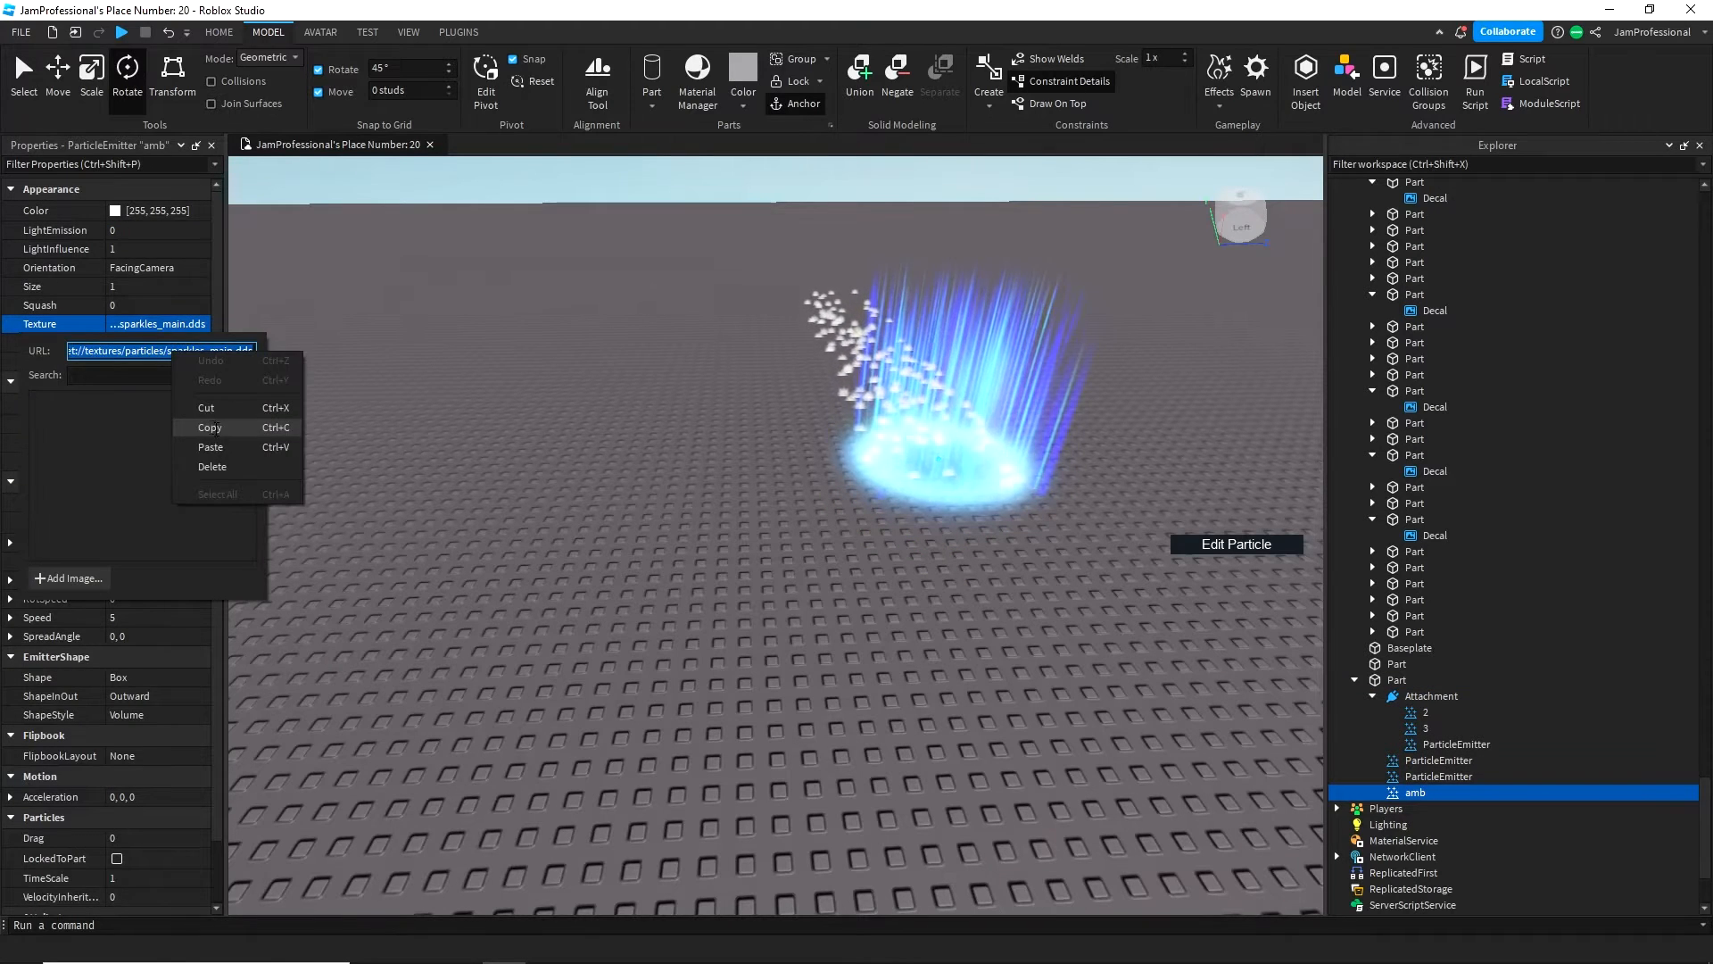
click(211, 446)
- Change the amb emitter's Color to light blue (0, 174, 255) and raise its LightEmission to 1
click(147, 211)
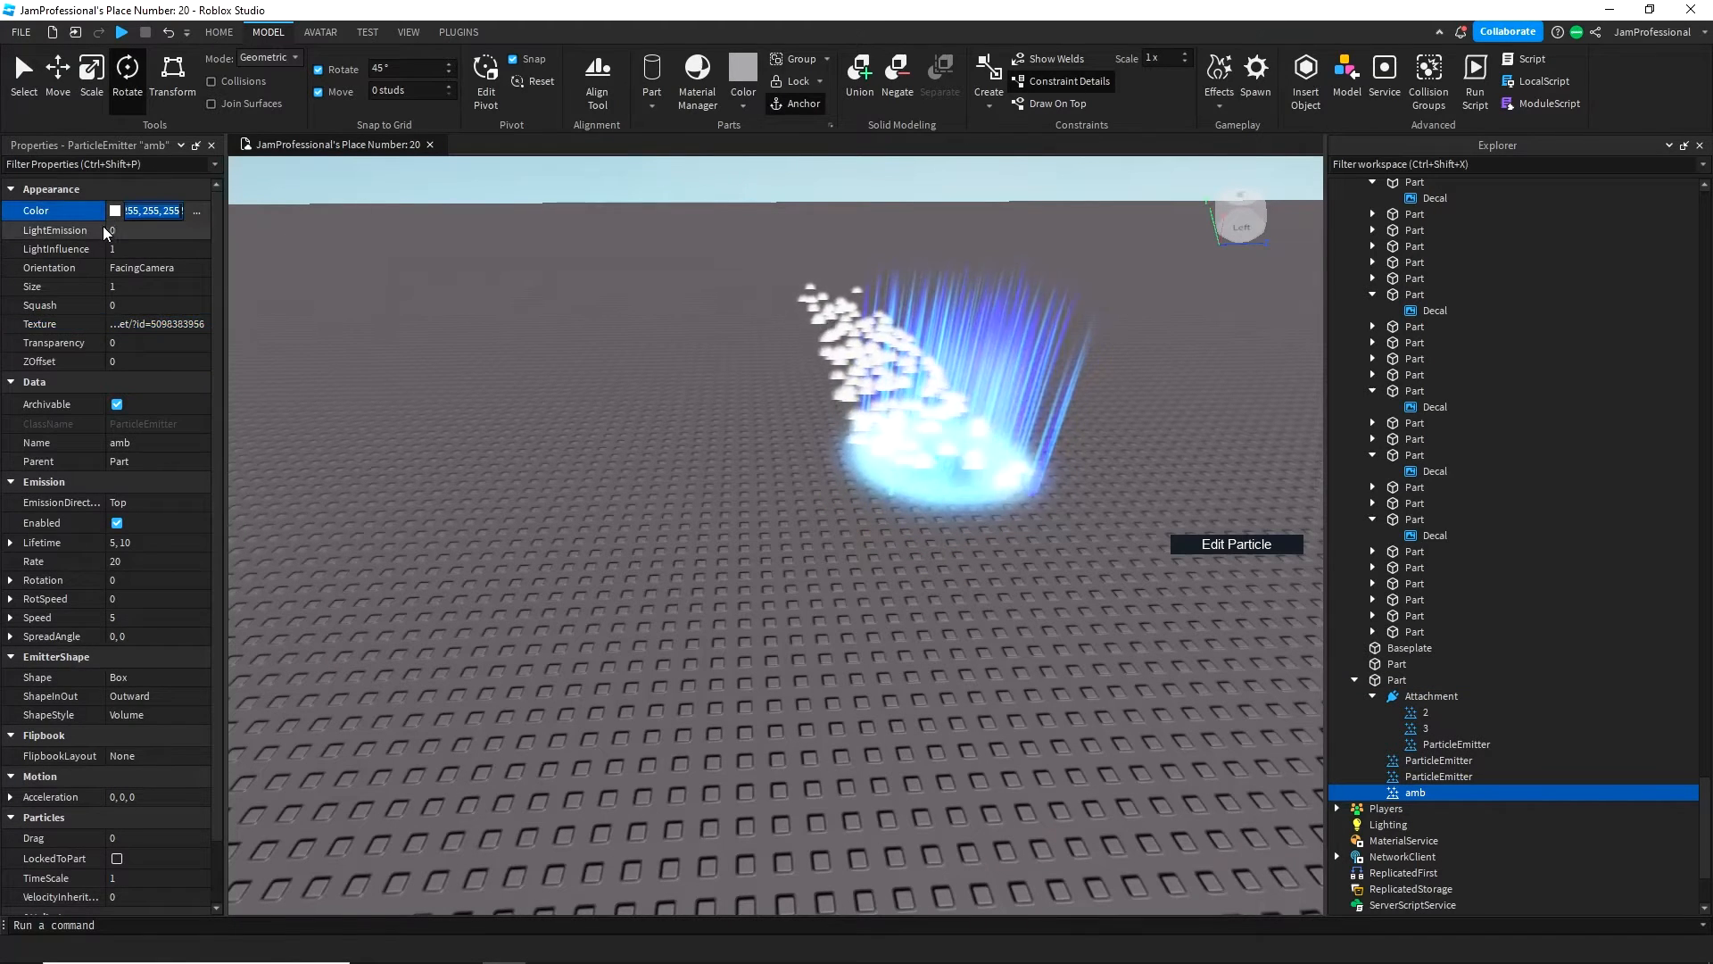
click(196, 210)
click(944, 328)
drag(899, 298, 443, 328)
click(461, 644)
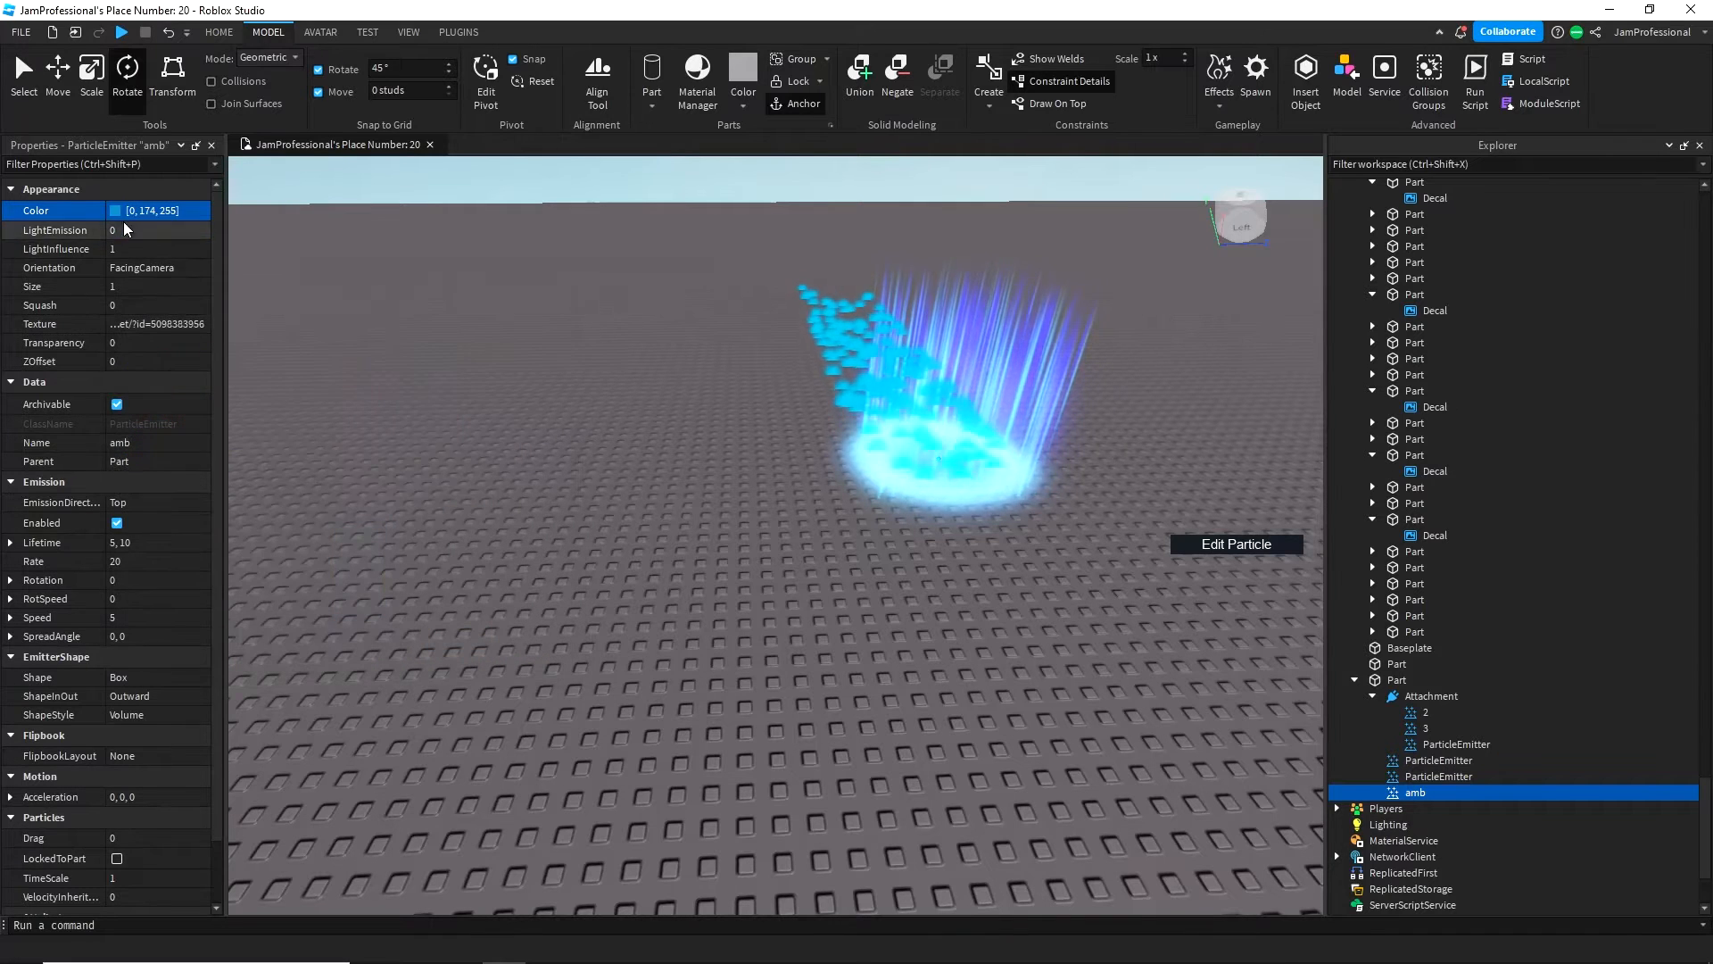
click(130, 230)
drag(169, 231, 403, 241)
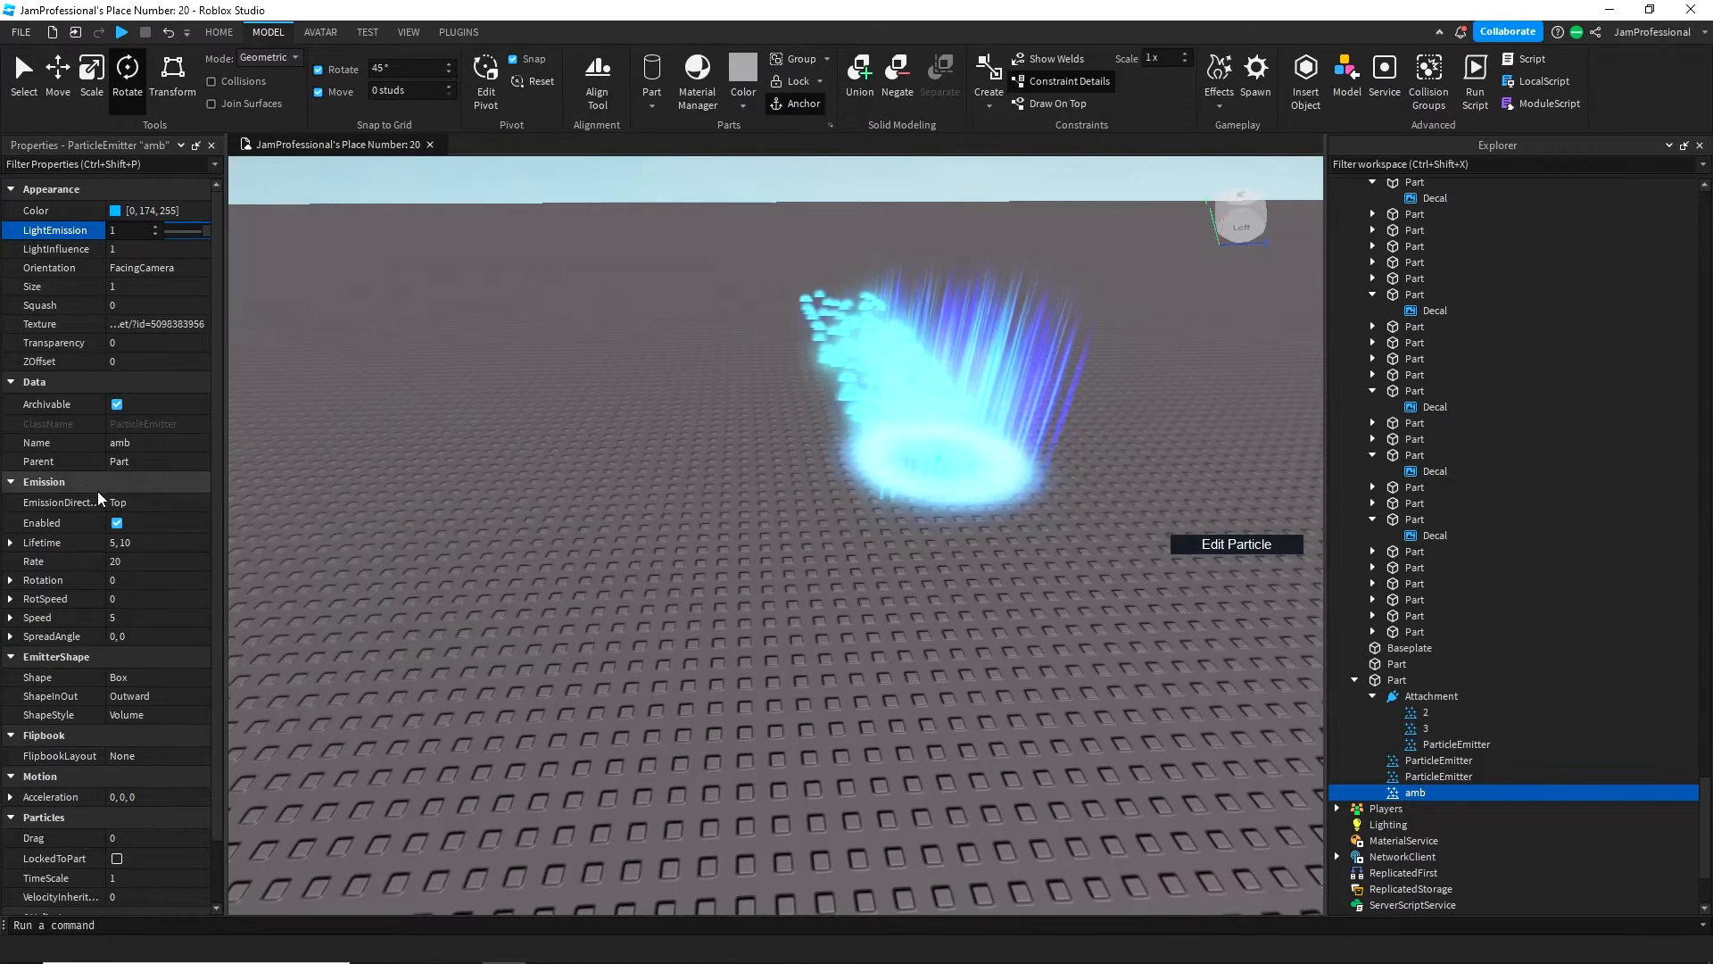
- Set the amb emitter's EmissionDirection to Left and its Size to 0.2
click(160, 510)
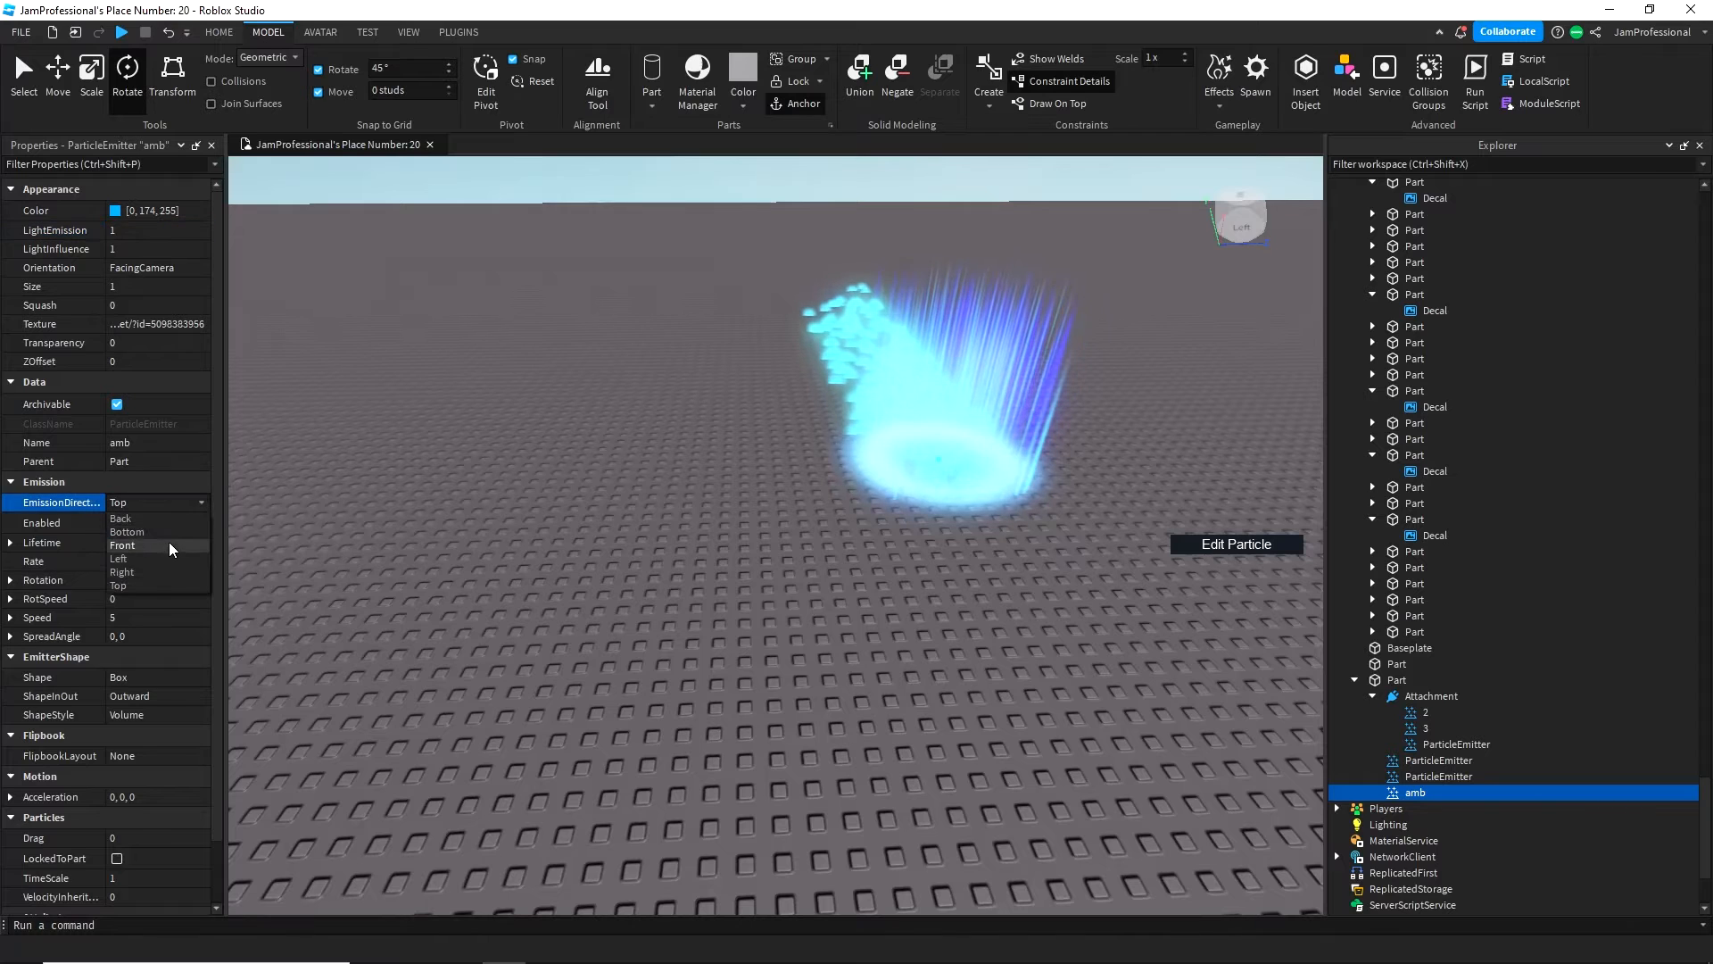
right_drag(576, 532, 576, 532)
key(w)
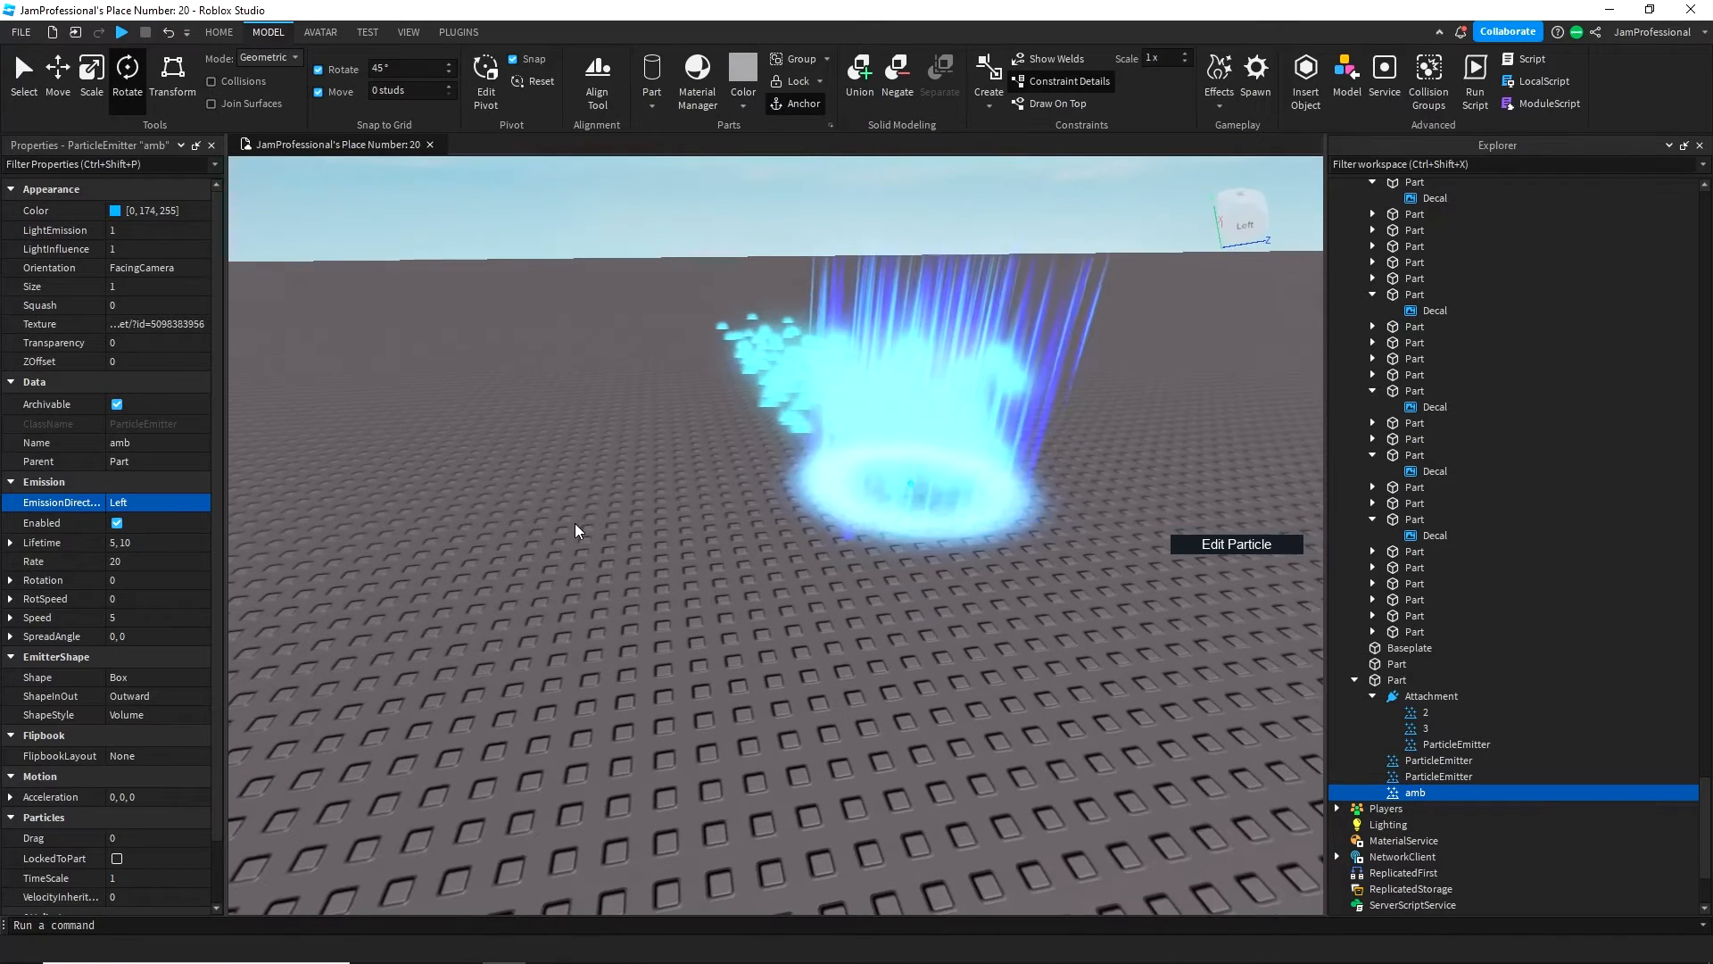
click(171, 287)
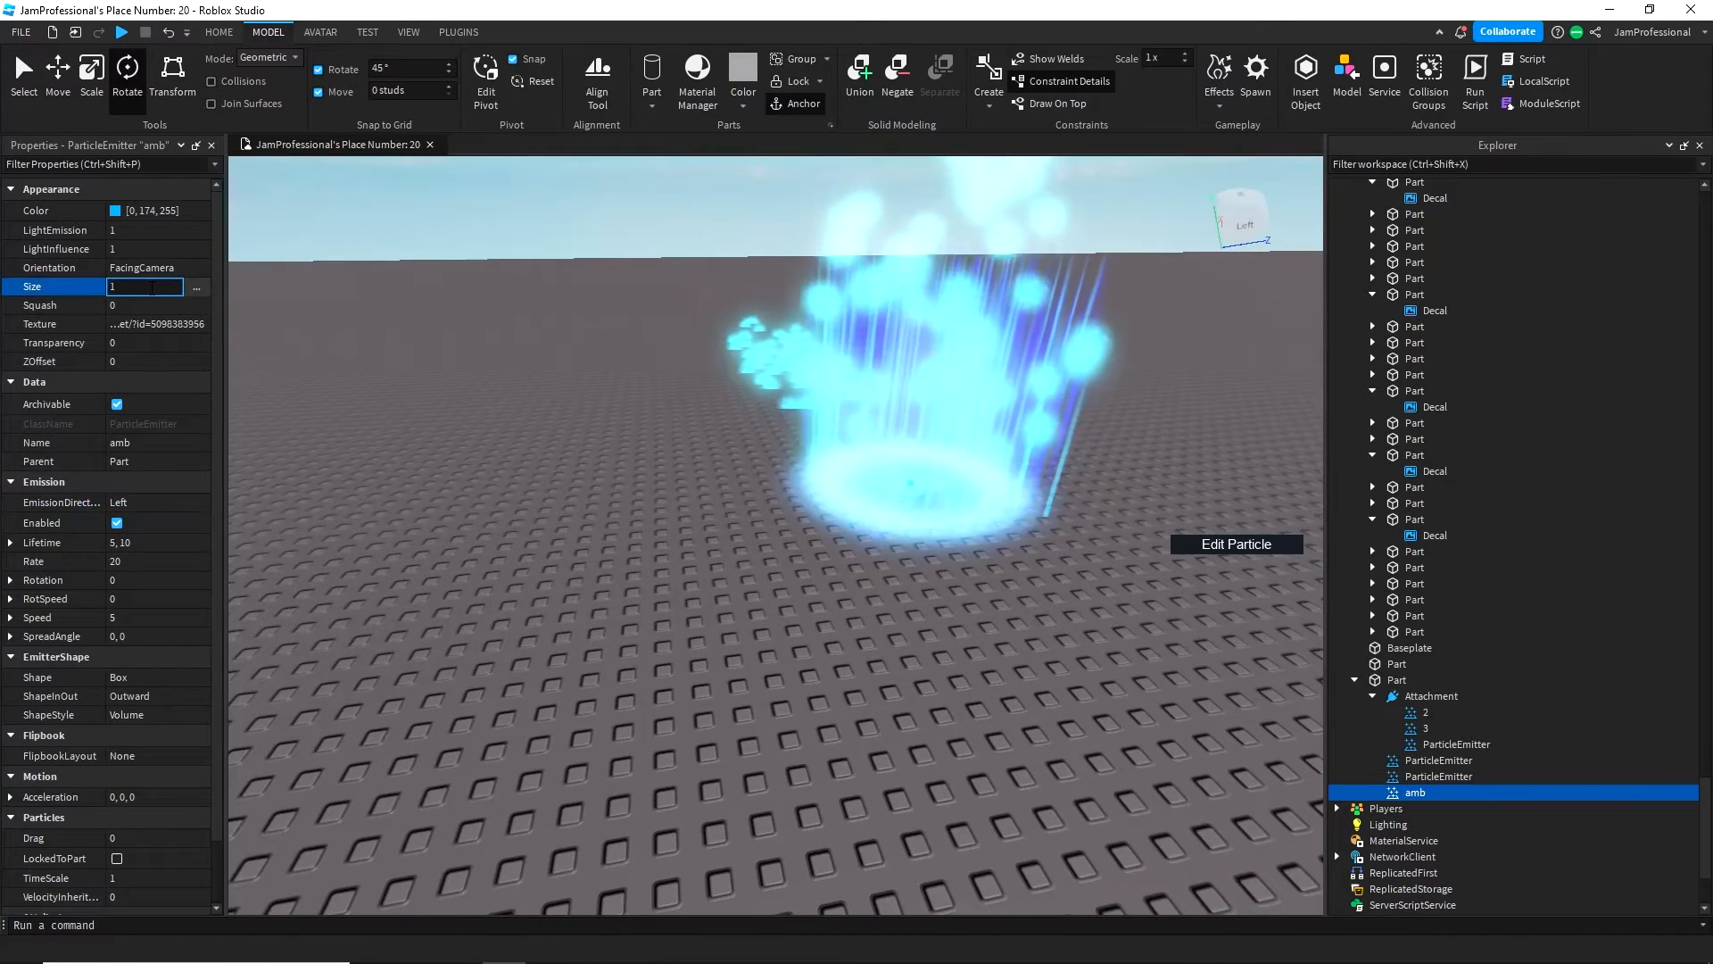
text(0.2)
key(Return)
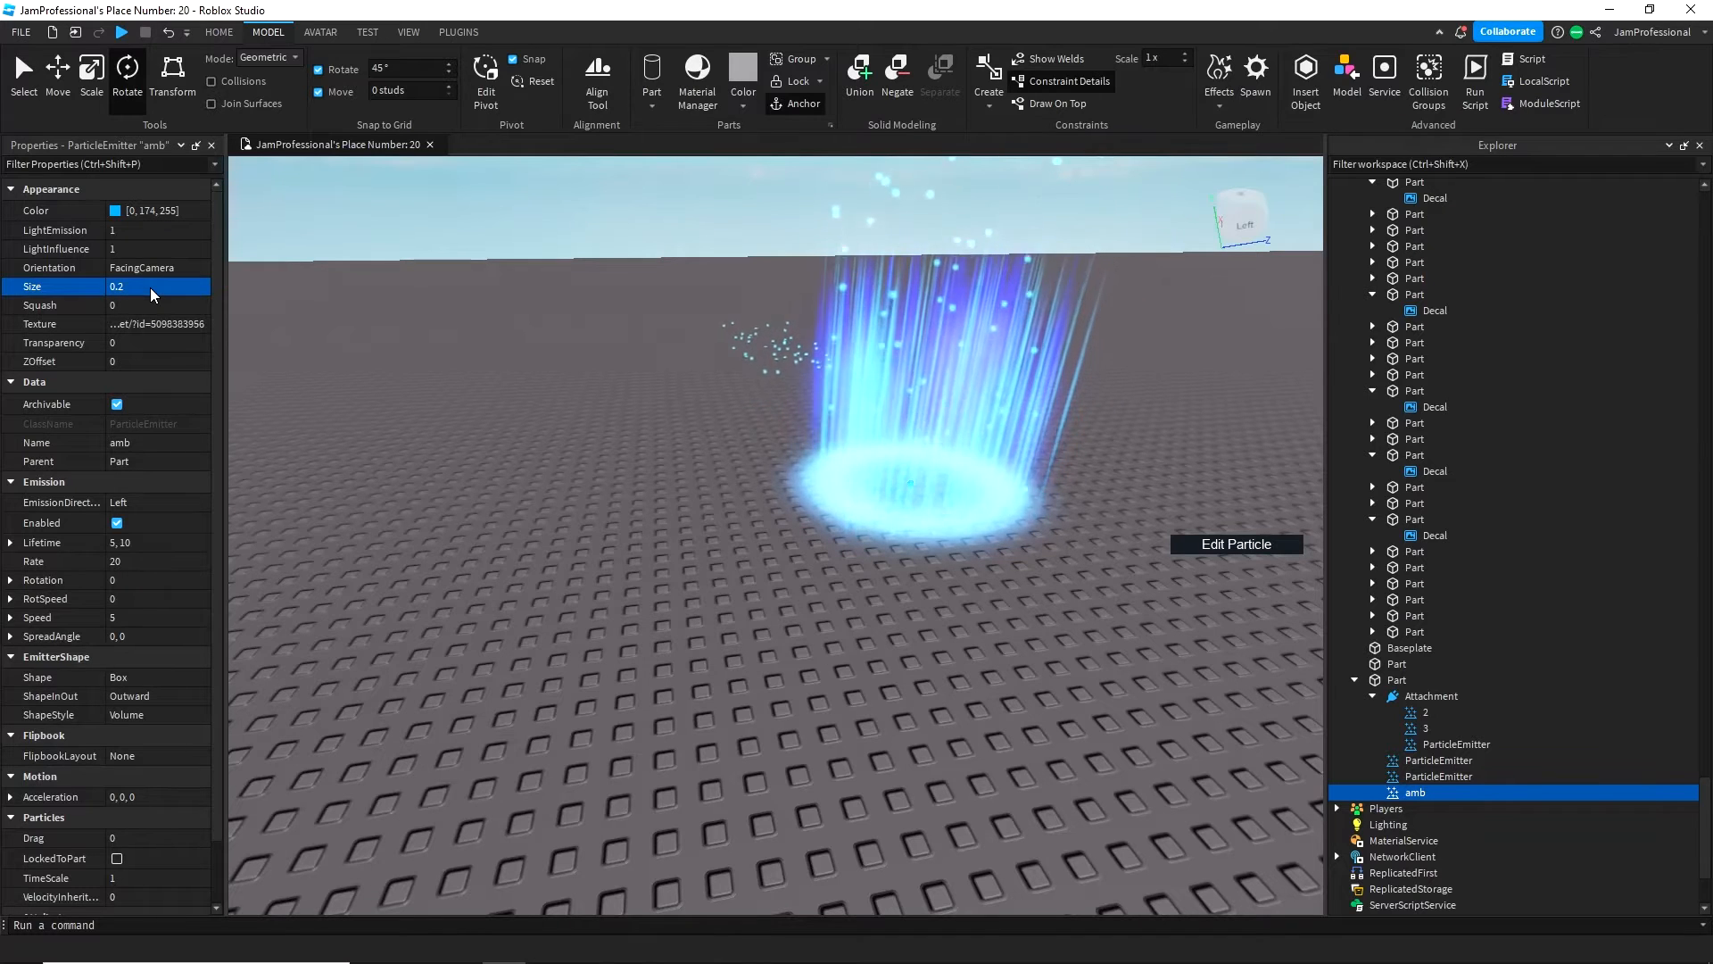
- Shape the amb emitter's Transparency curve to start and end fully transparent, with a keypoint at about 0.45 near time 0.06
click(145, 342)
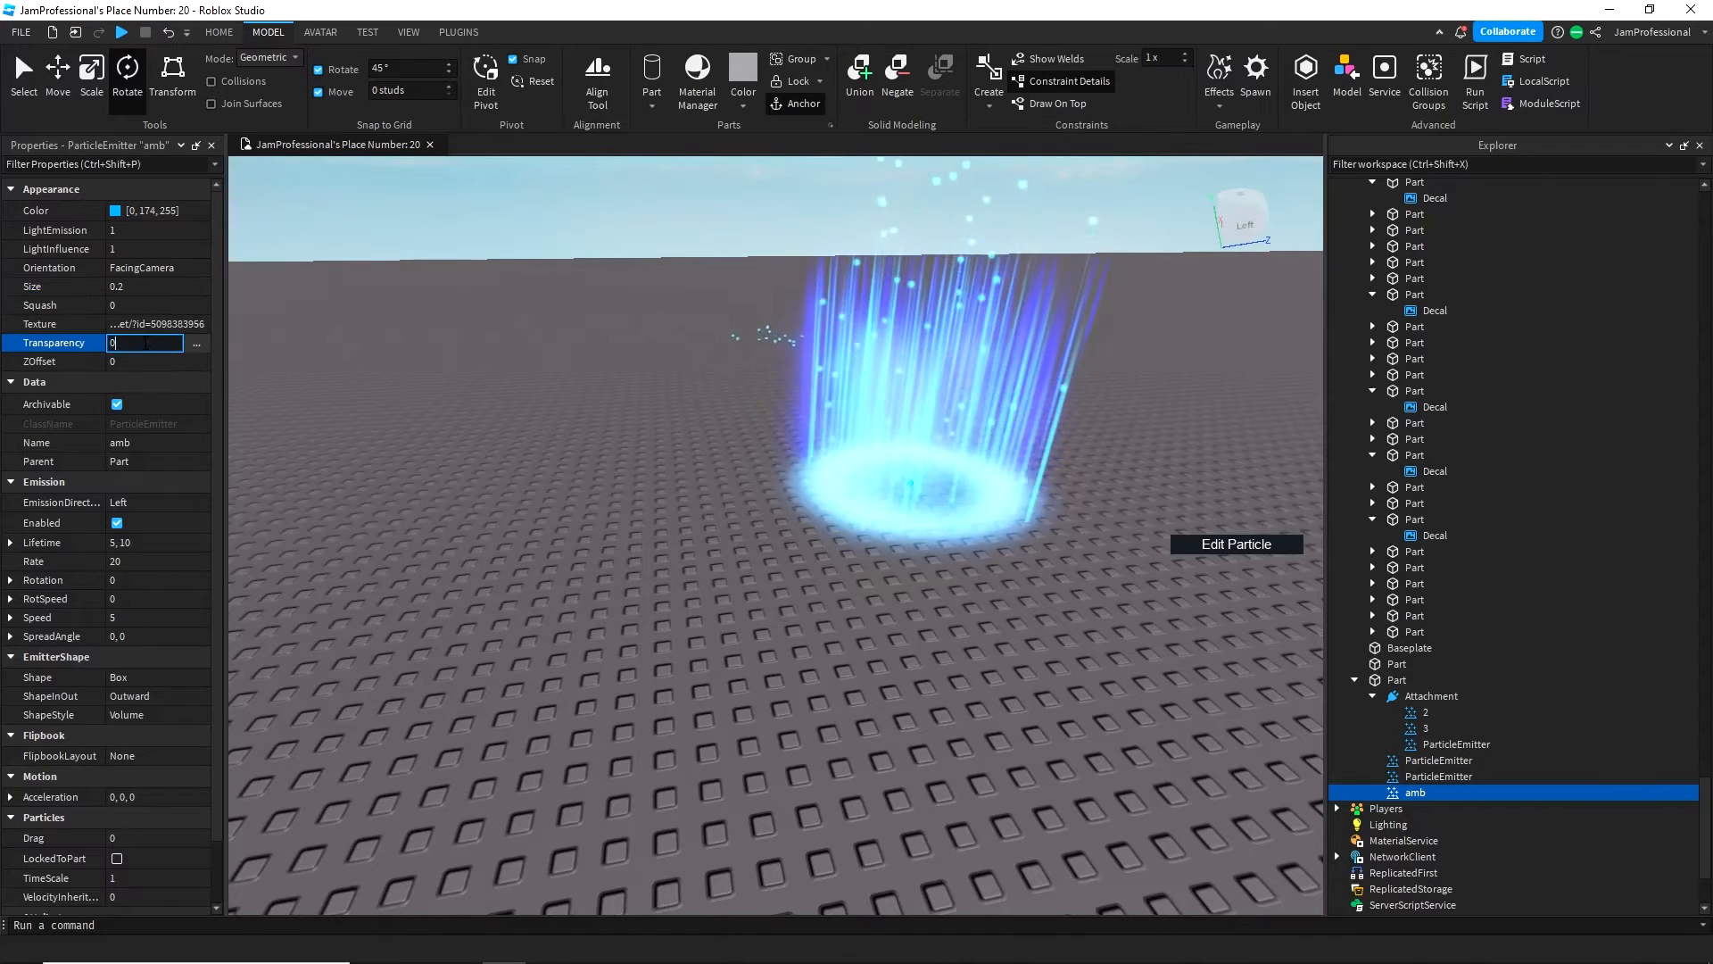
click(194, 344)
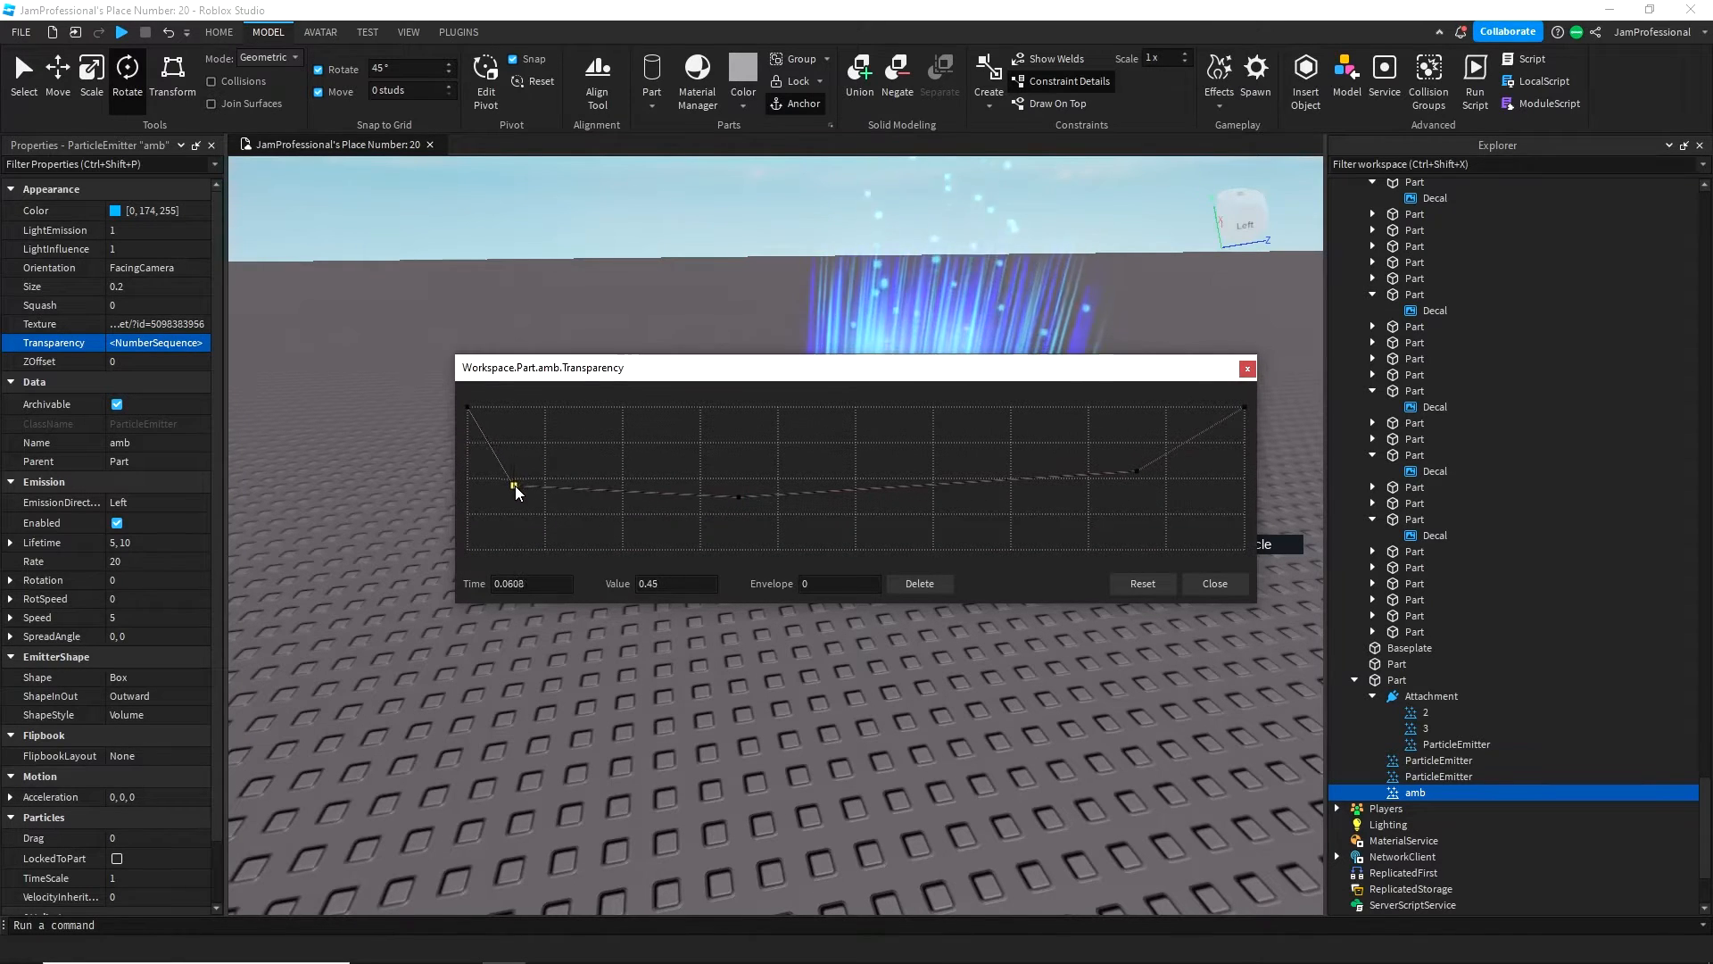
click(1201, 590)
right_drag(1197, 592, 1142, 571)
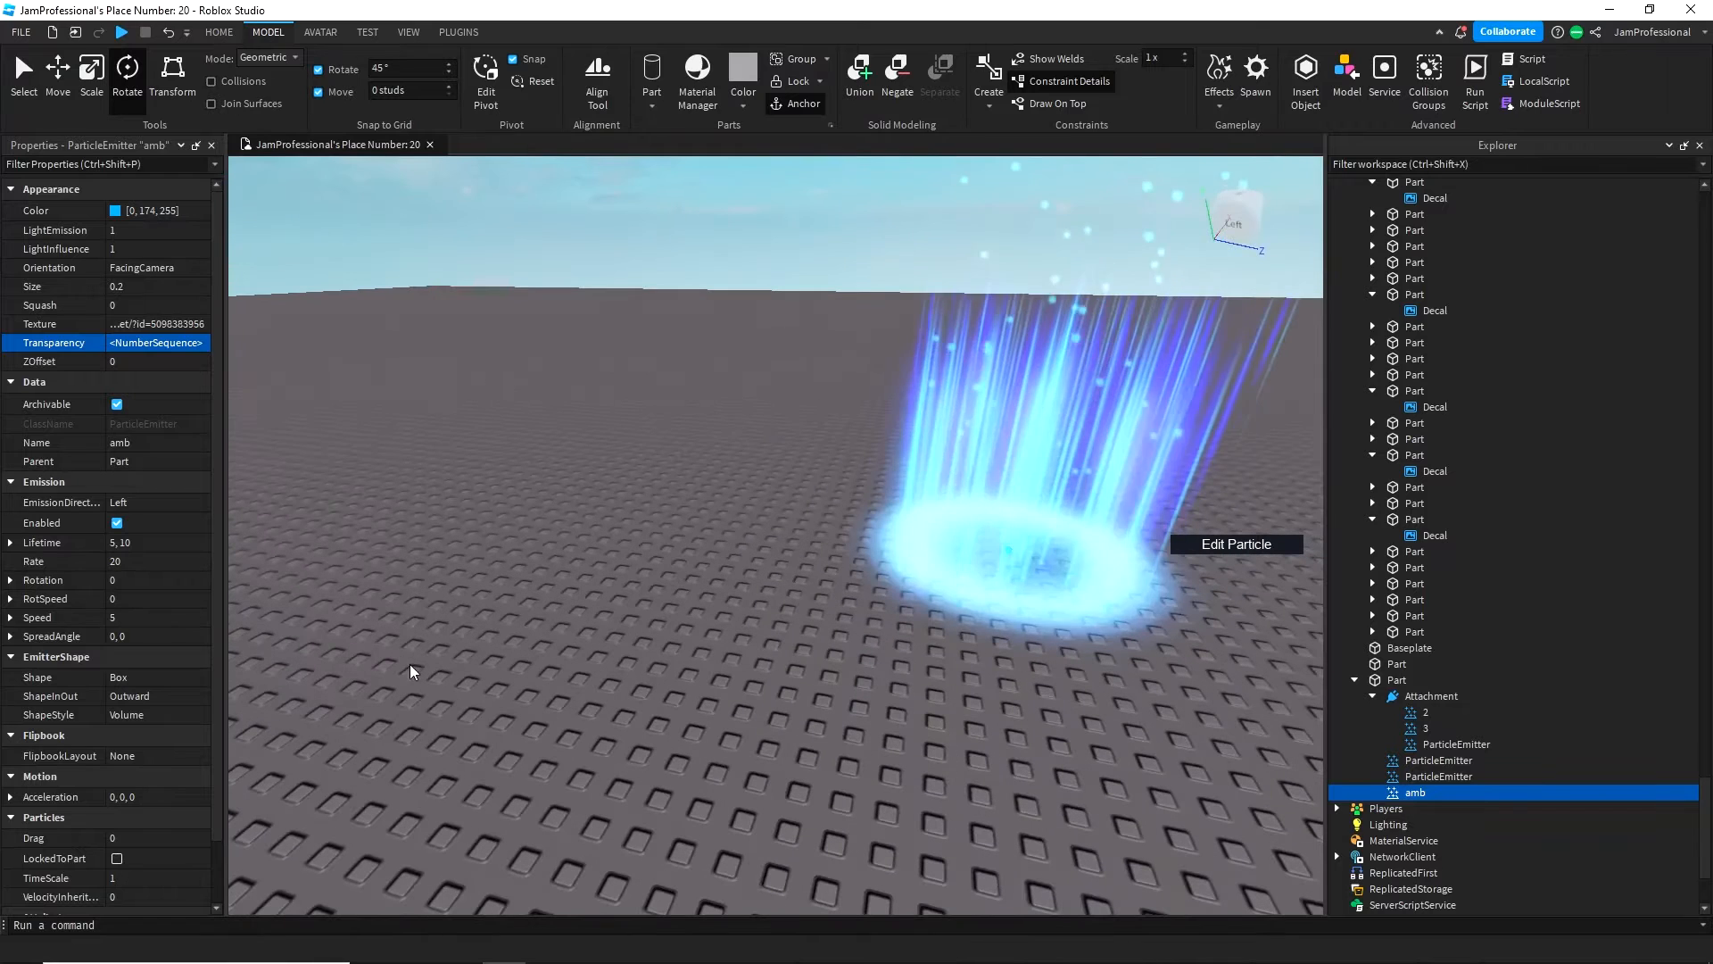
- Set the amb emitter's Speed to 10, Rate to 5 and Lifetime to 1
click(147, 618)
text(10)
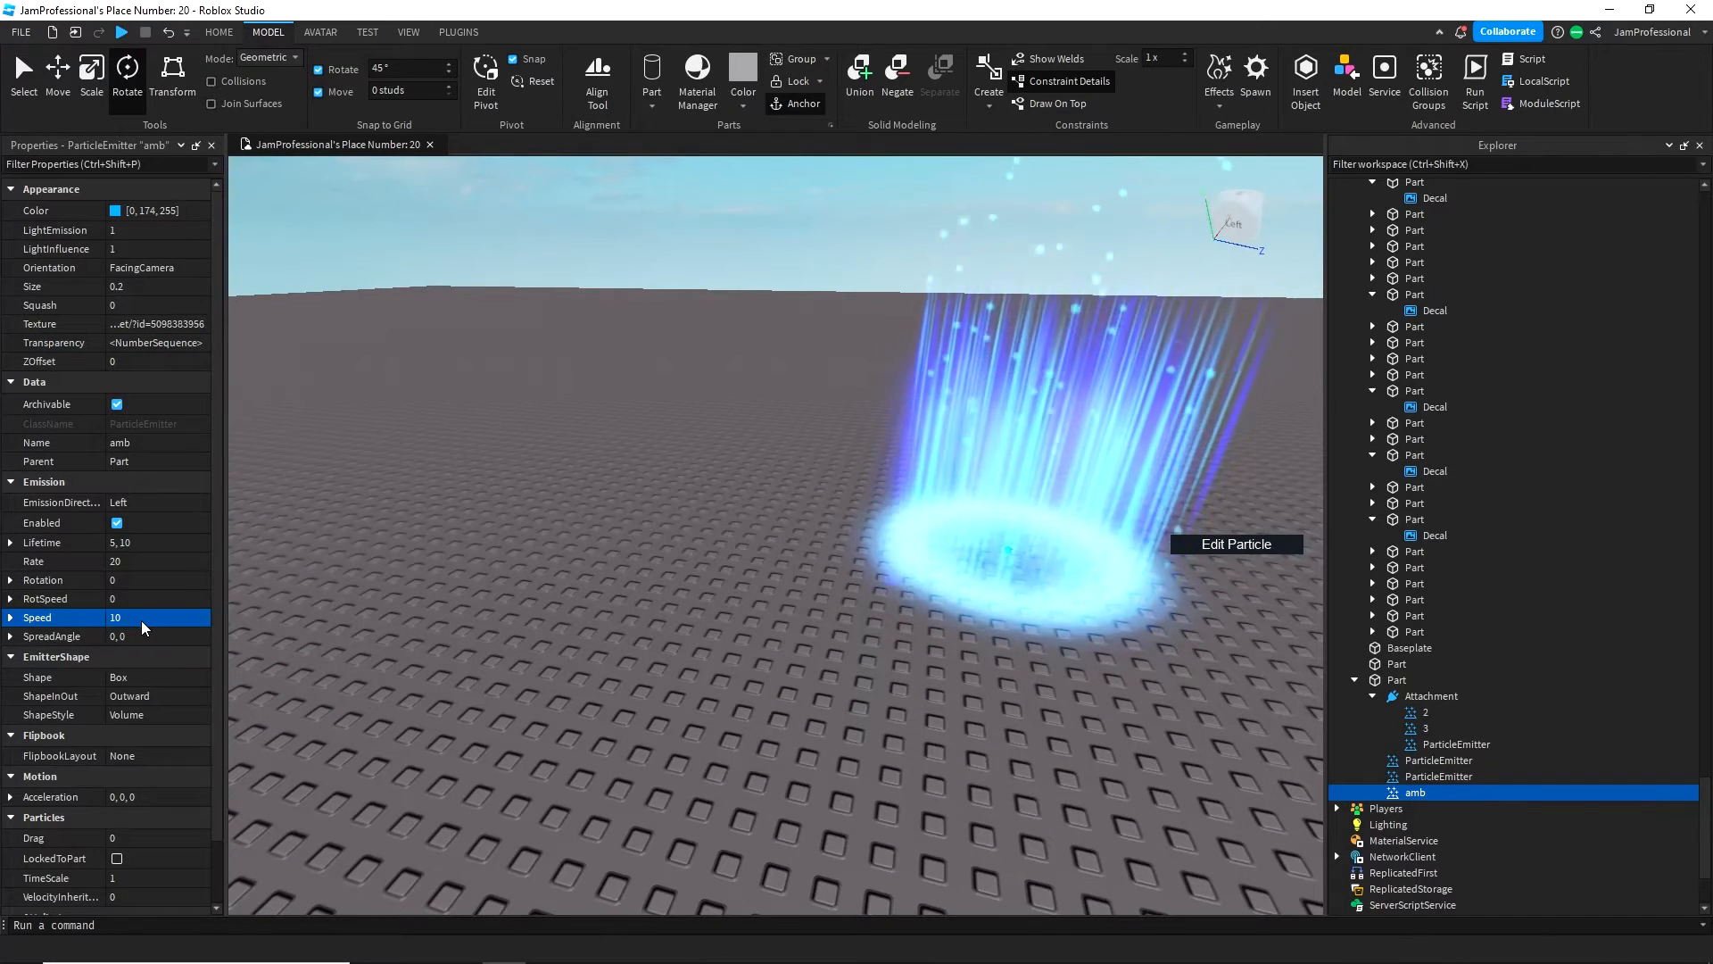
click(136, 561)
text(5)
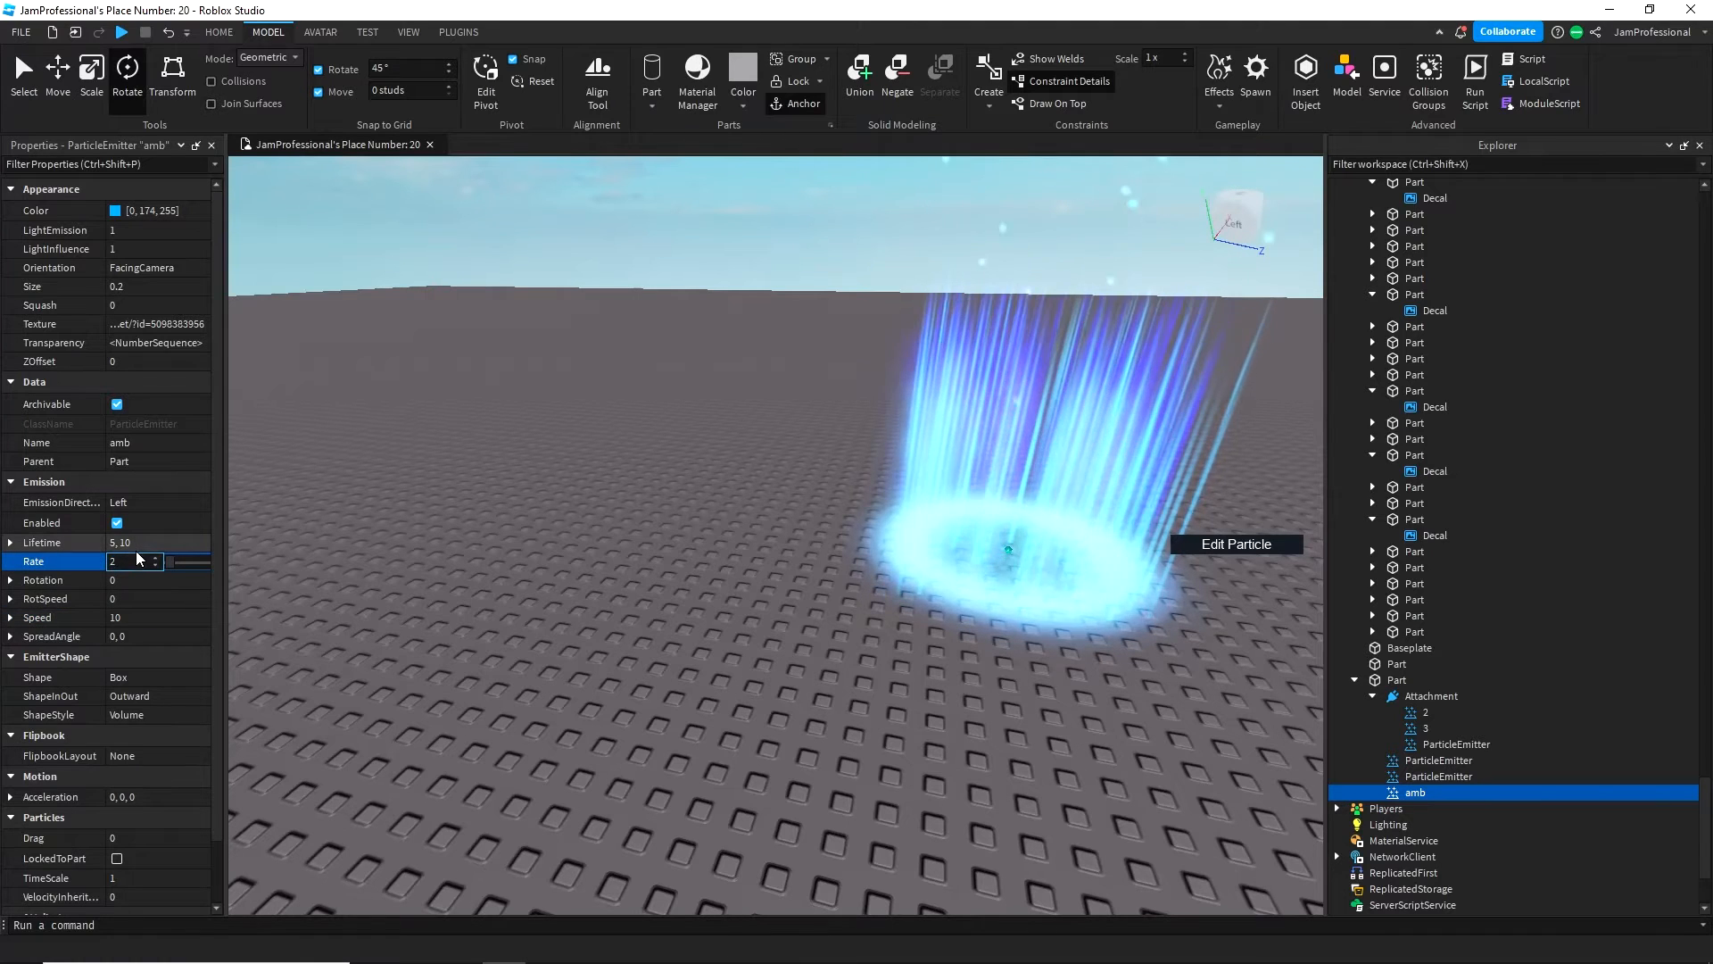
key(Return)
click(137, 546)
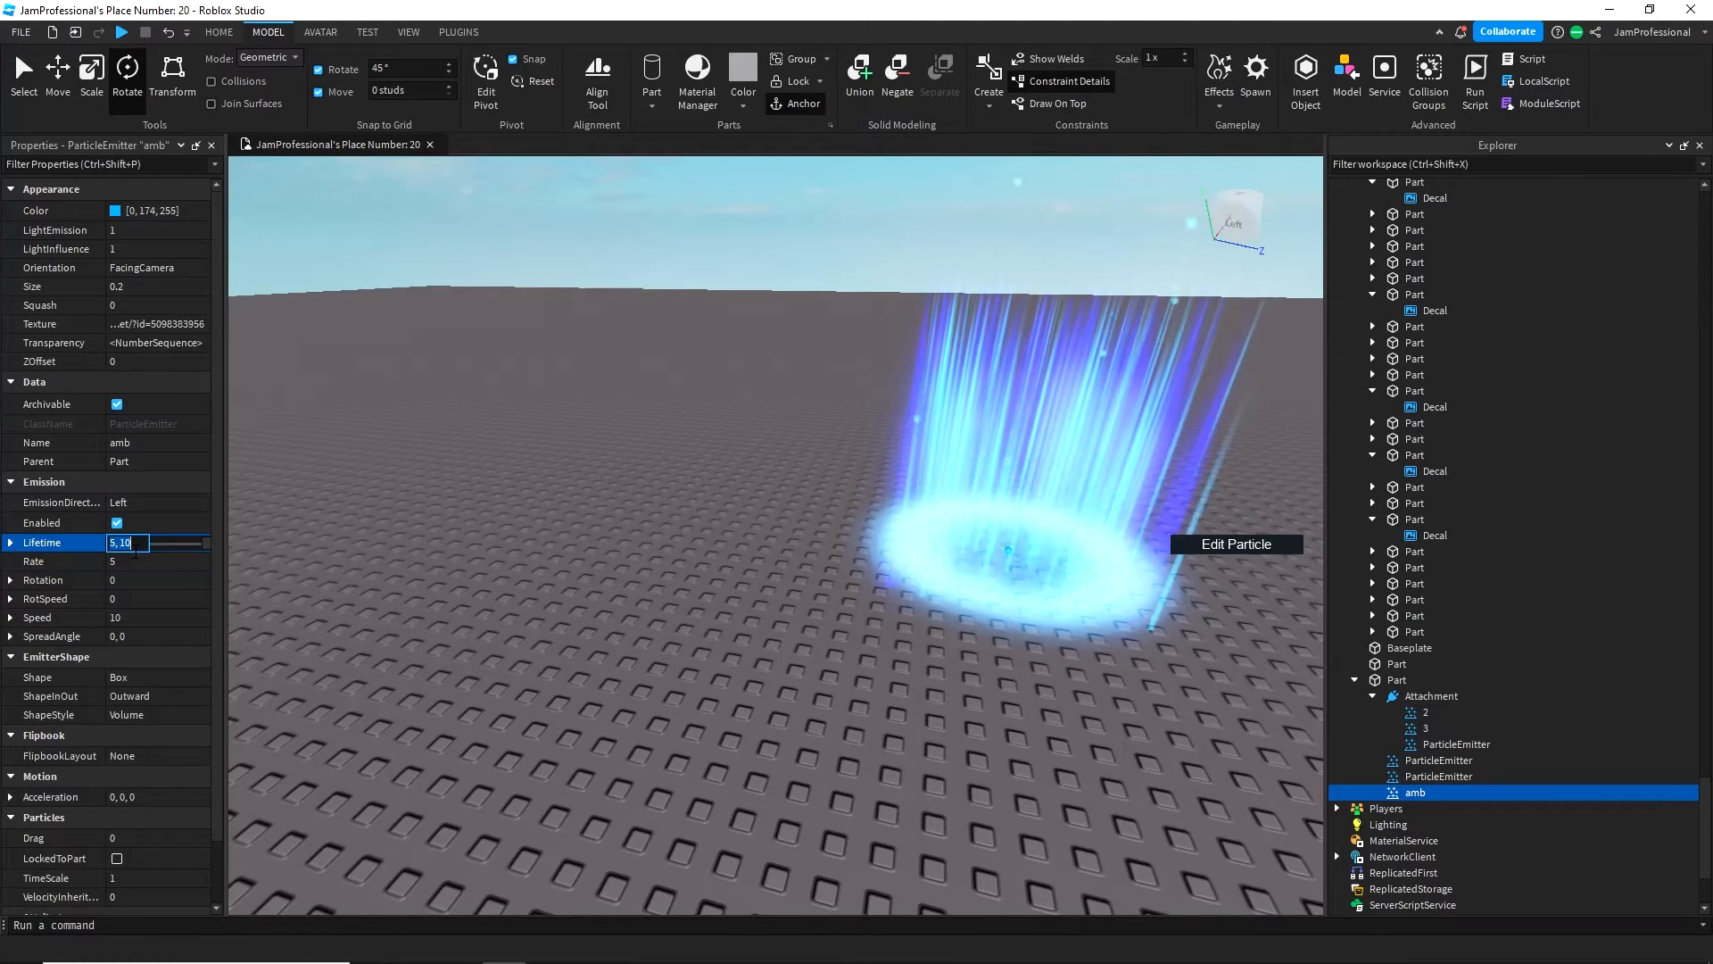
text(1)
key(Return)
right_drag(592, 634, 591, 635)
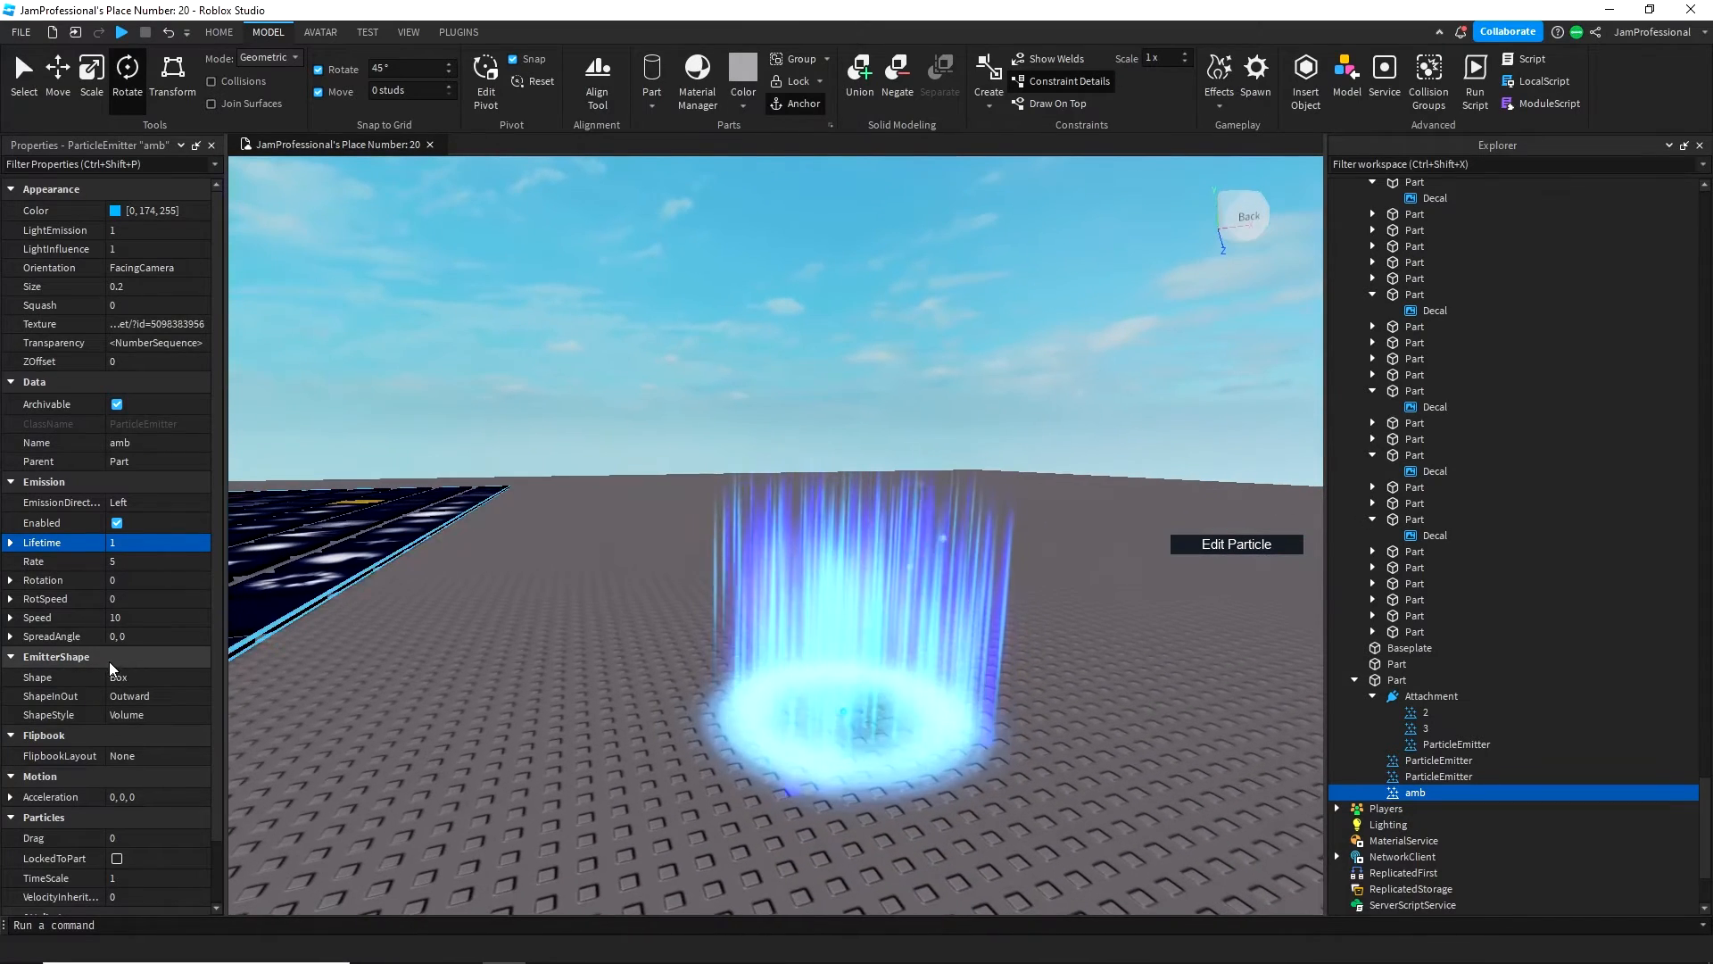
- Raise the amb emitter's Rate to 60 and set its SpreadAngle to 5, 5
click(129, 569)
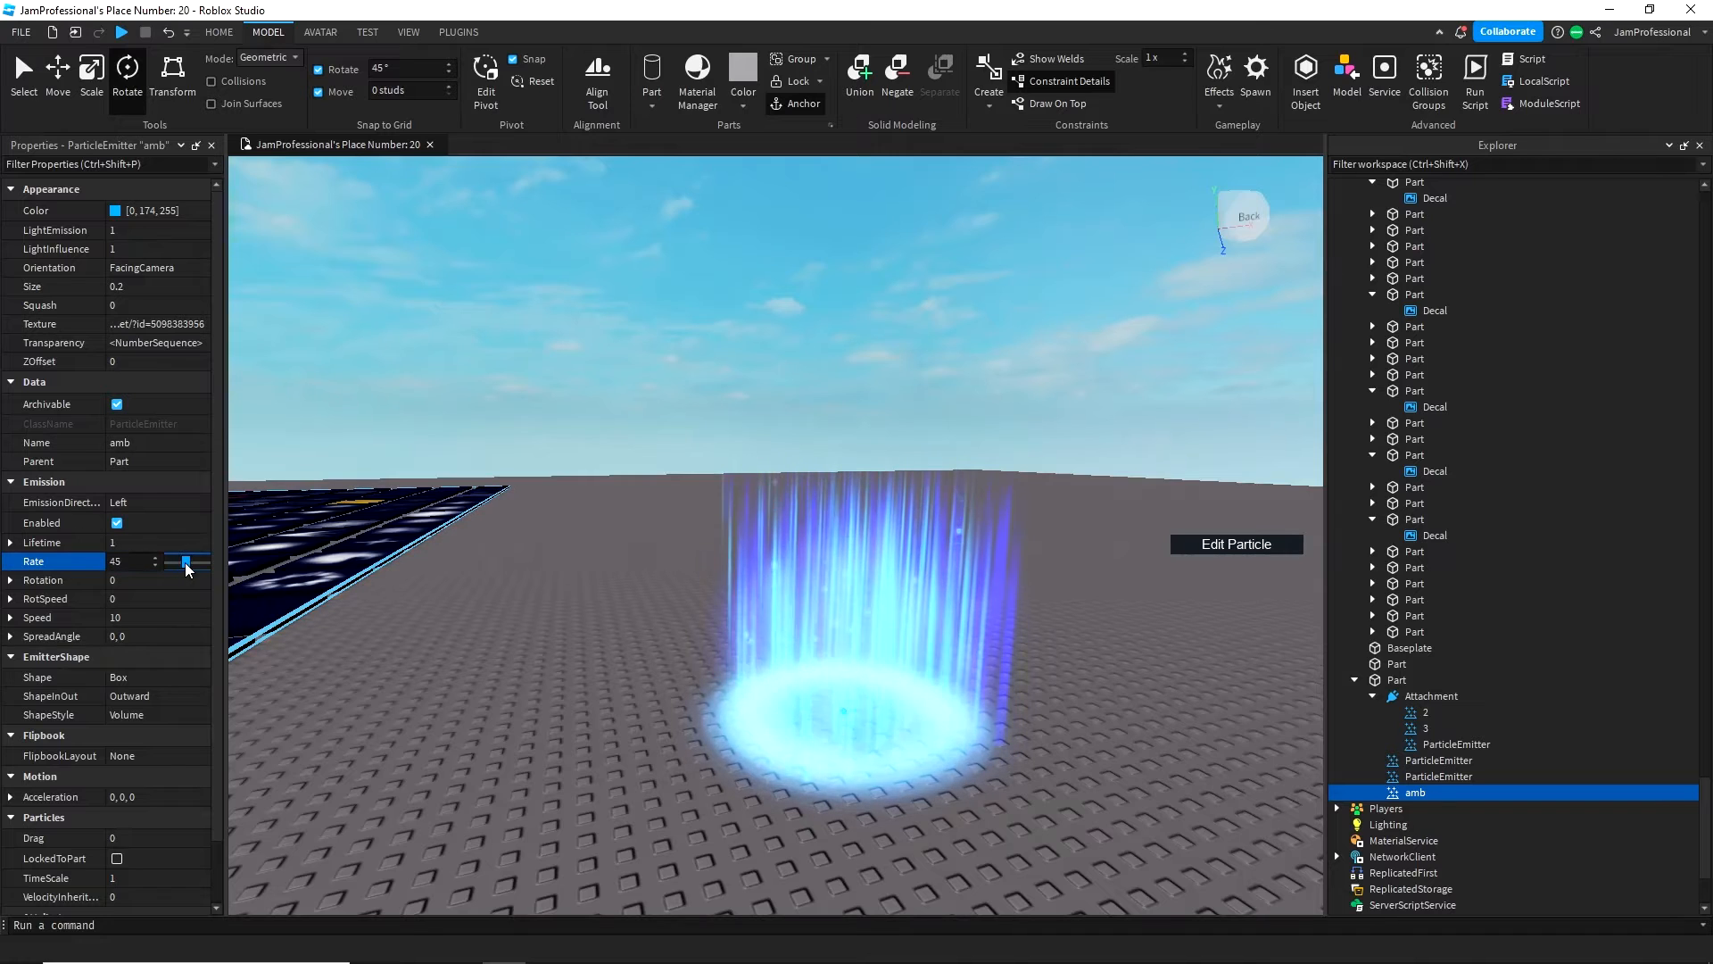
click(148, 636)
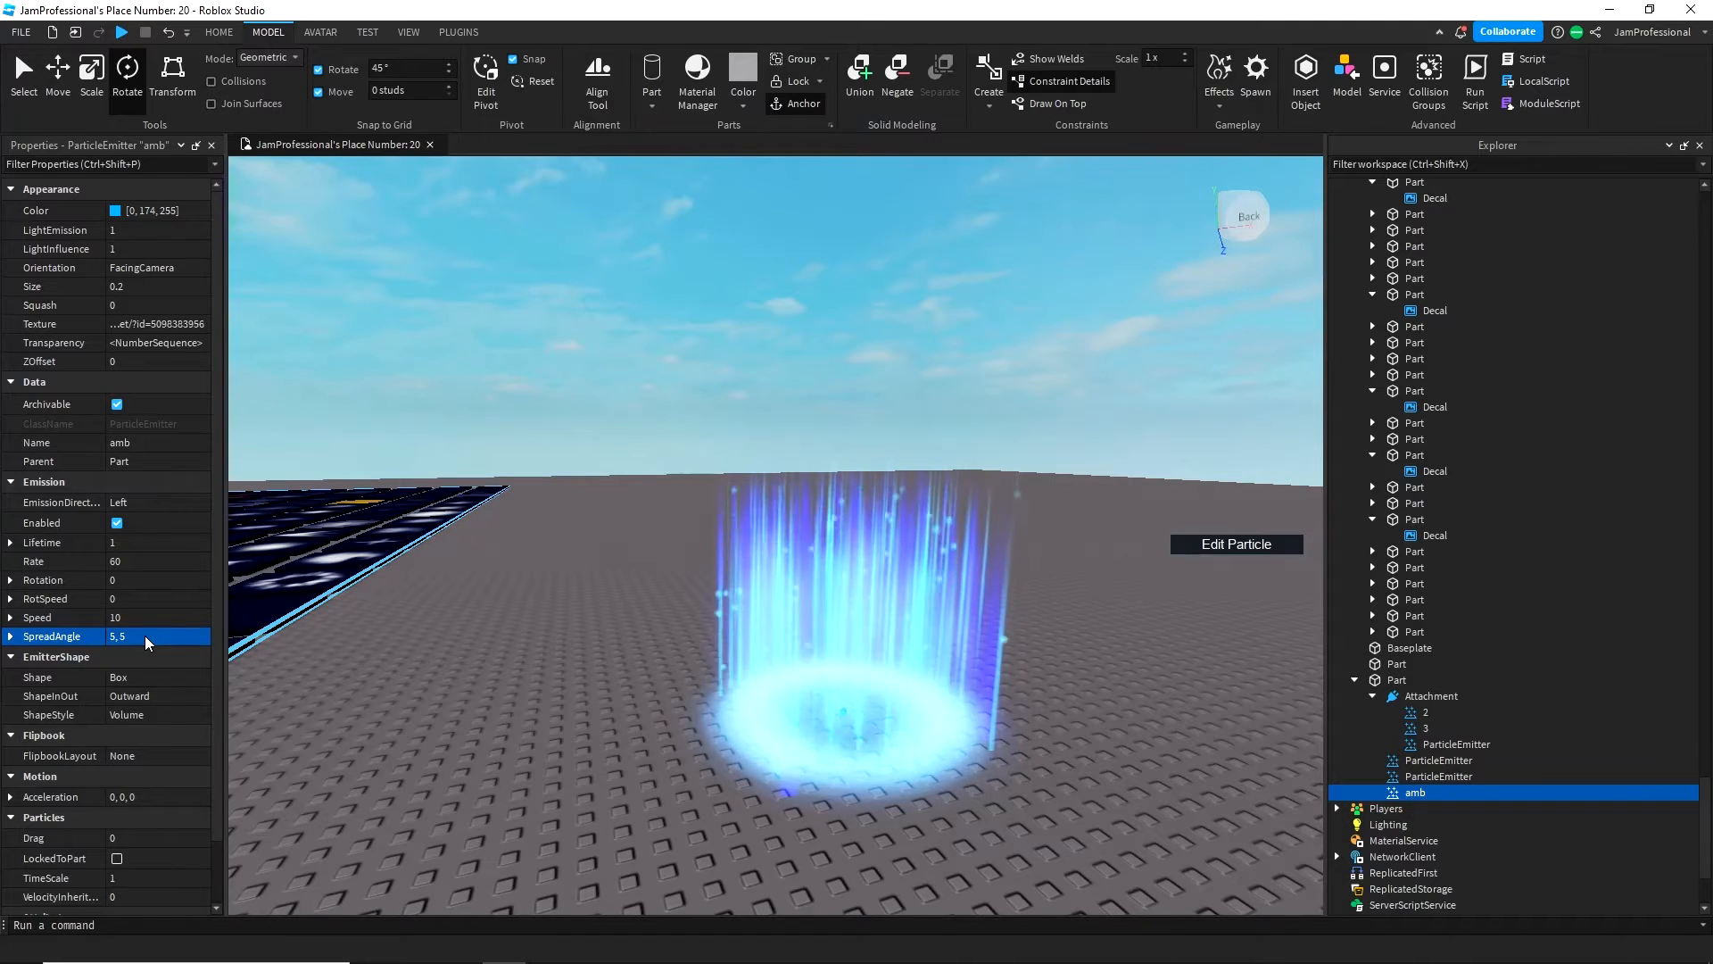
key(d)
right_drag(548, 596, 548, 596)
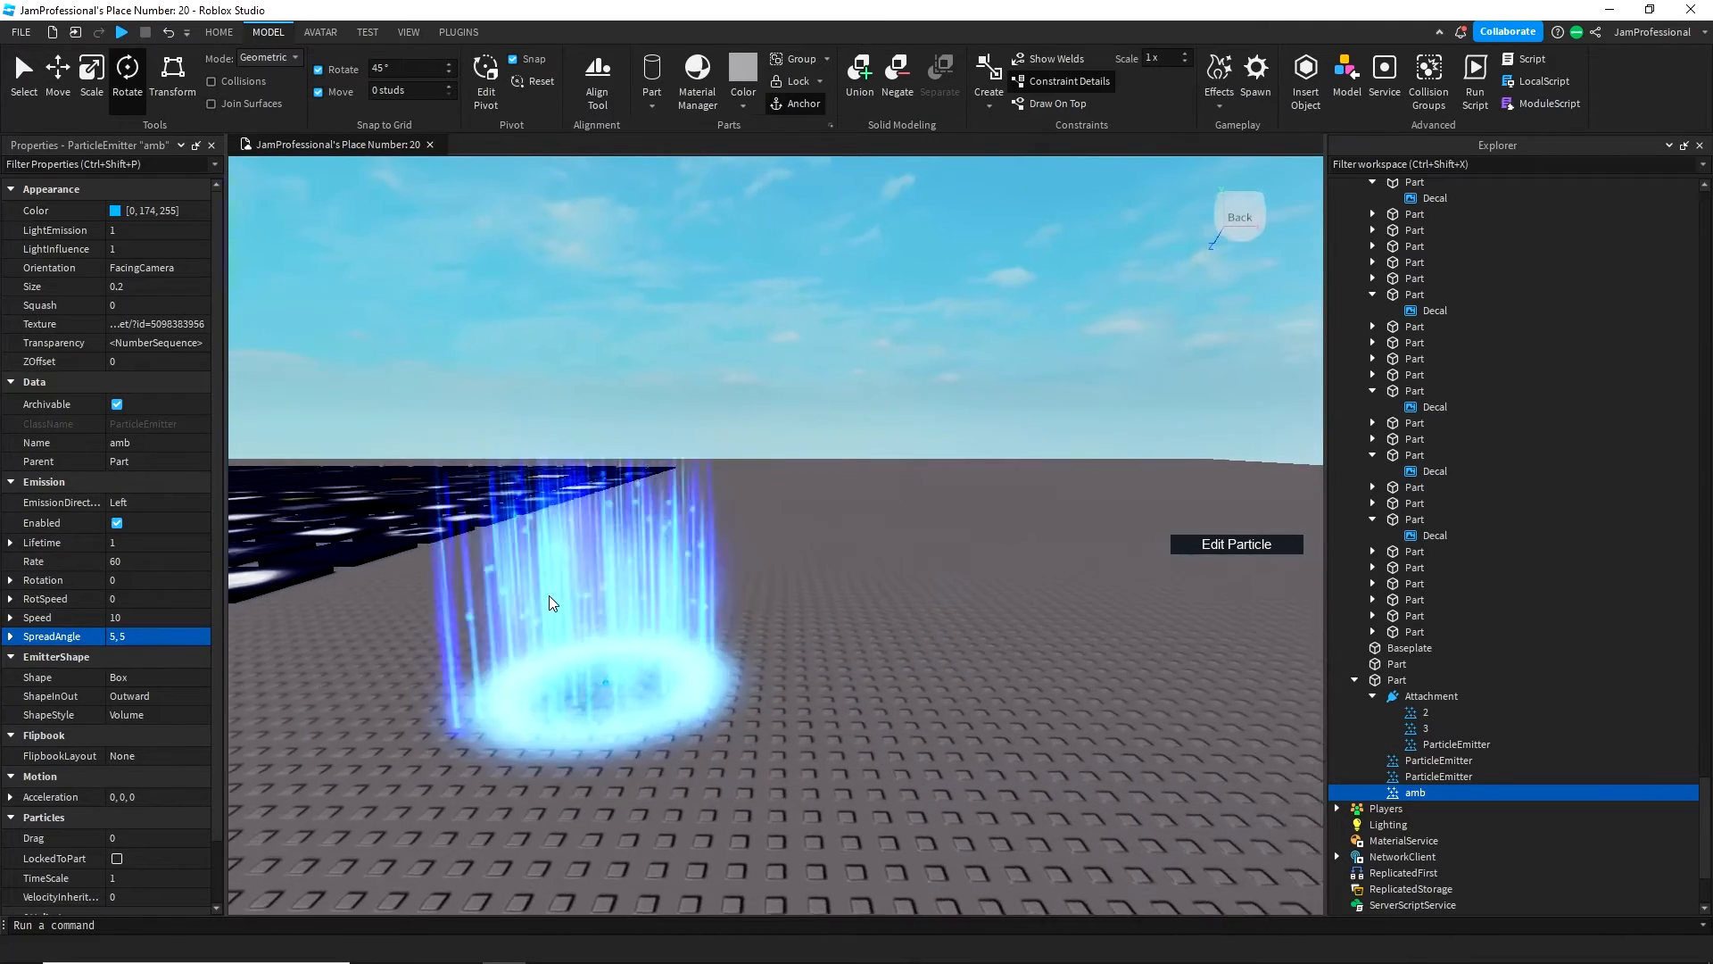
key(a)
- Toggle the amb emitter's LockedToPart option and move the effect part up above the baseplate
scroll(112, 652, down, 2)
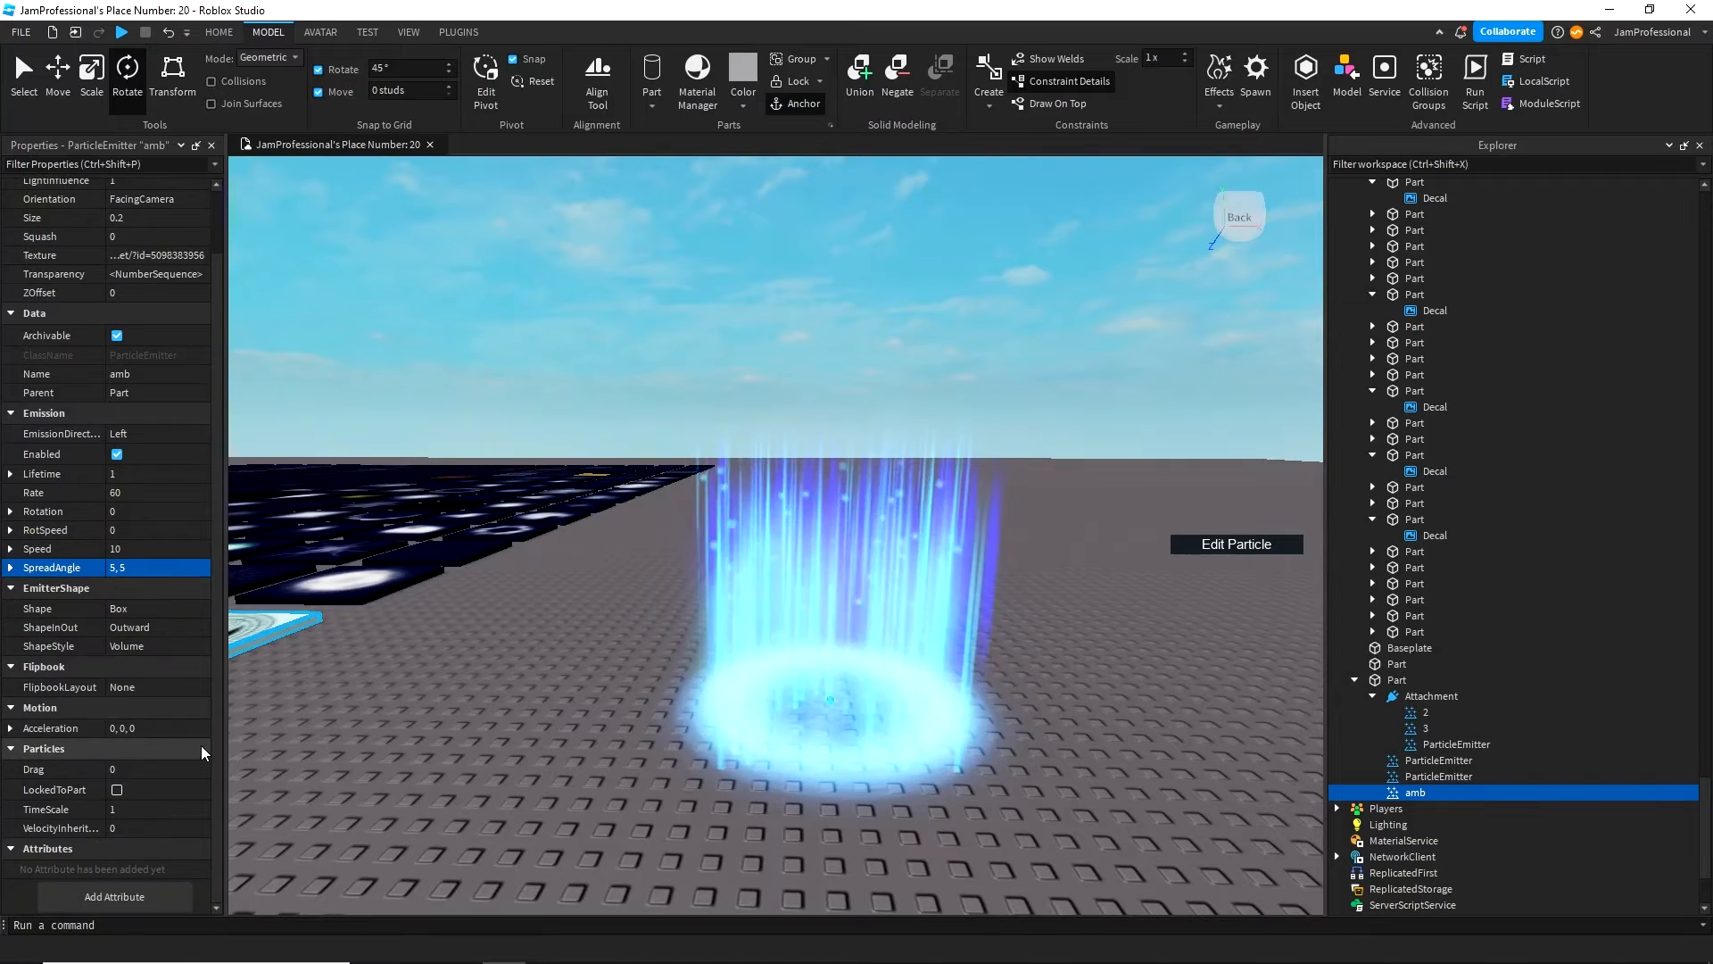
click(117, 790)
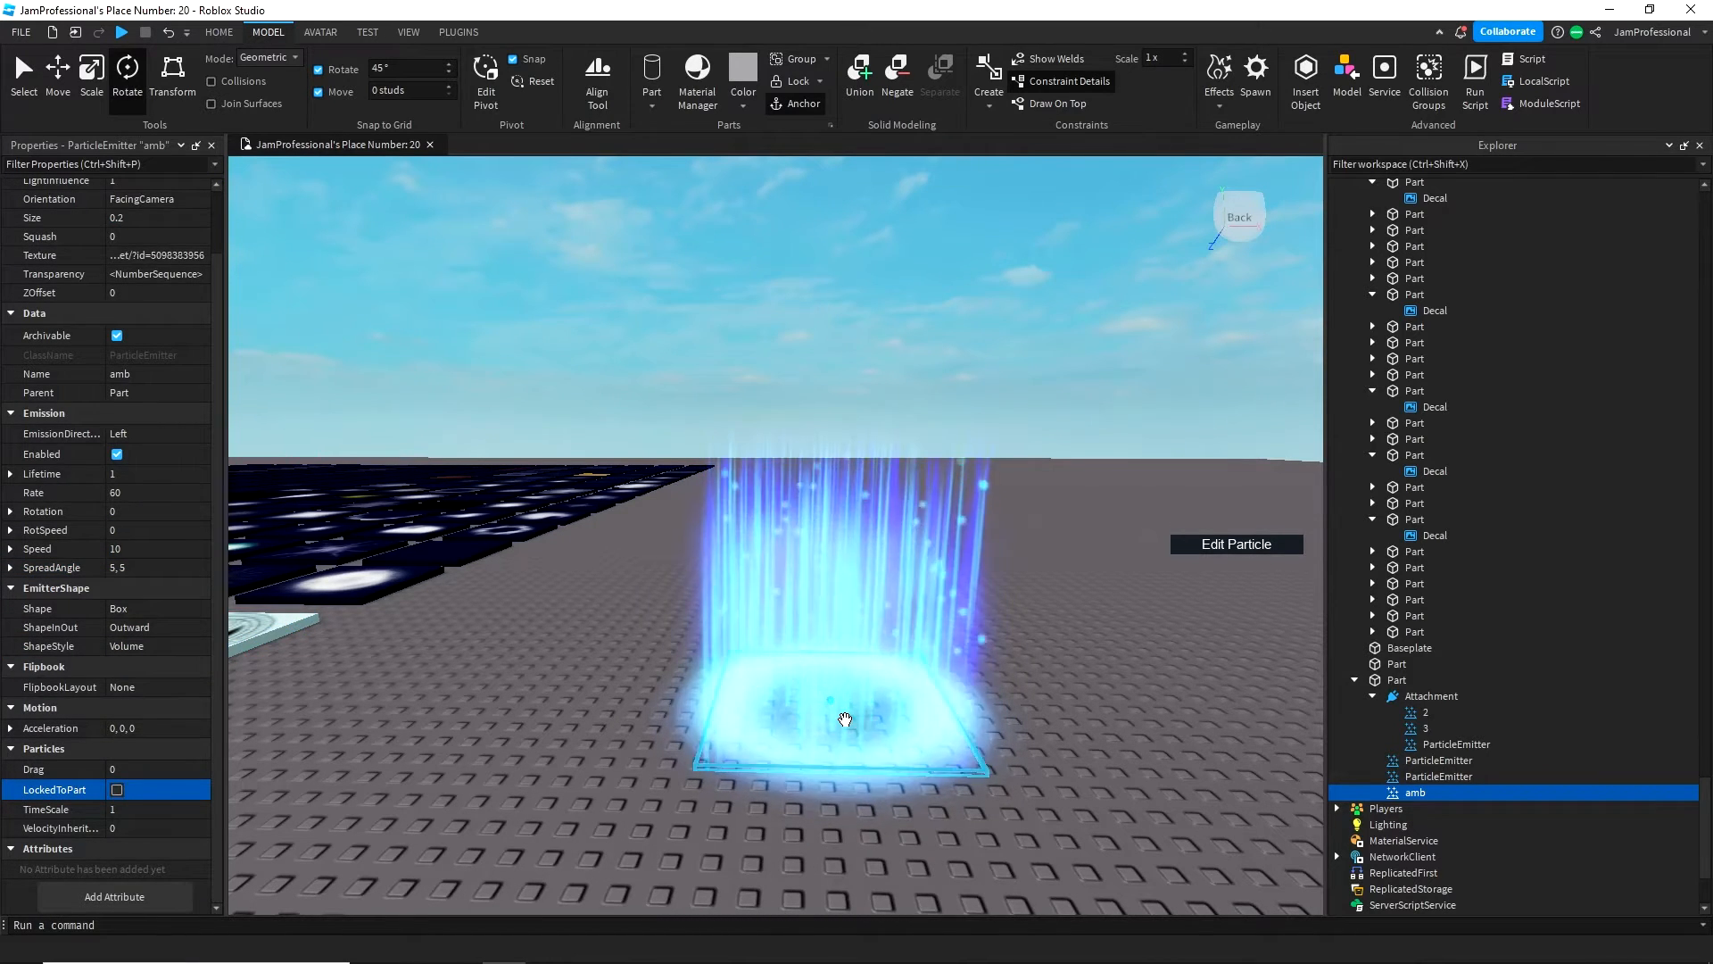
drag(845, 719, 779, 649)
drag(922, 692, 775, 667)
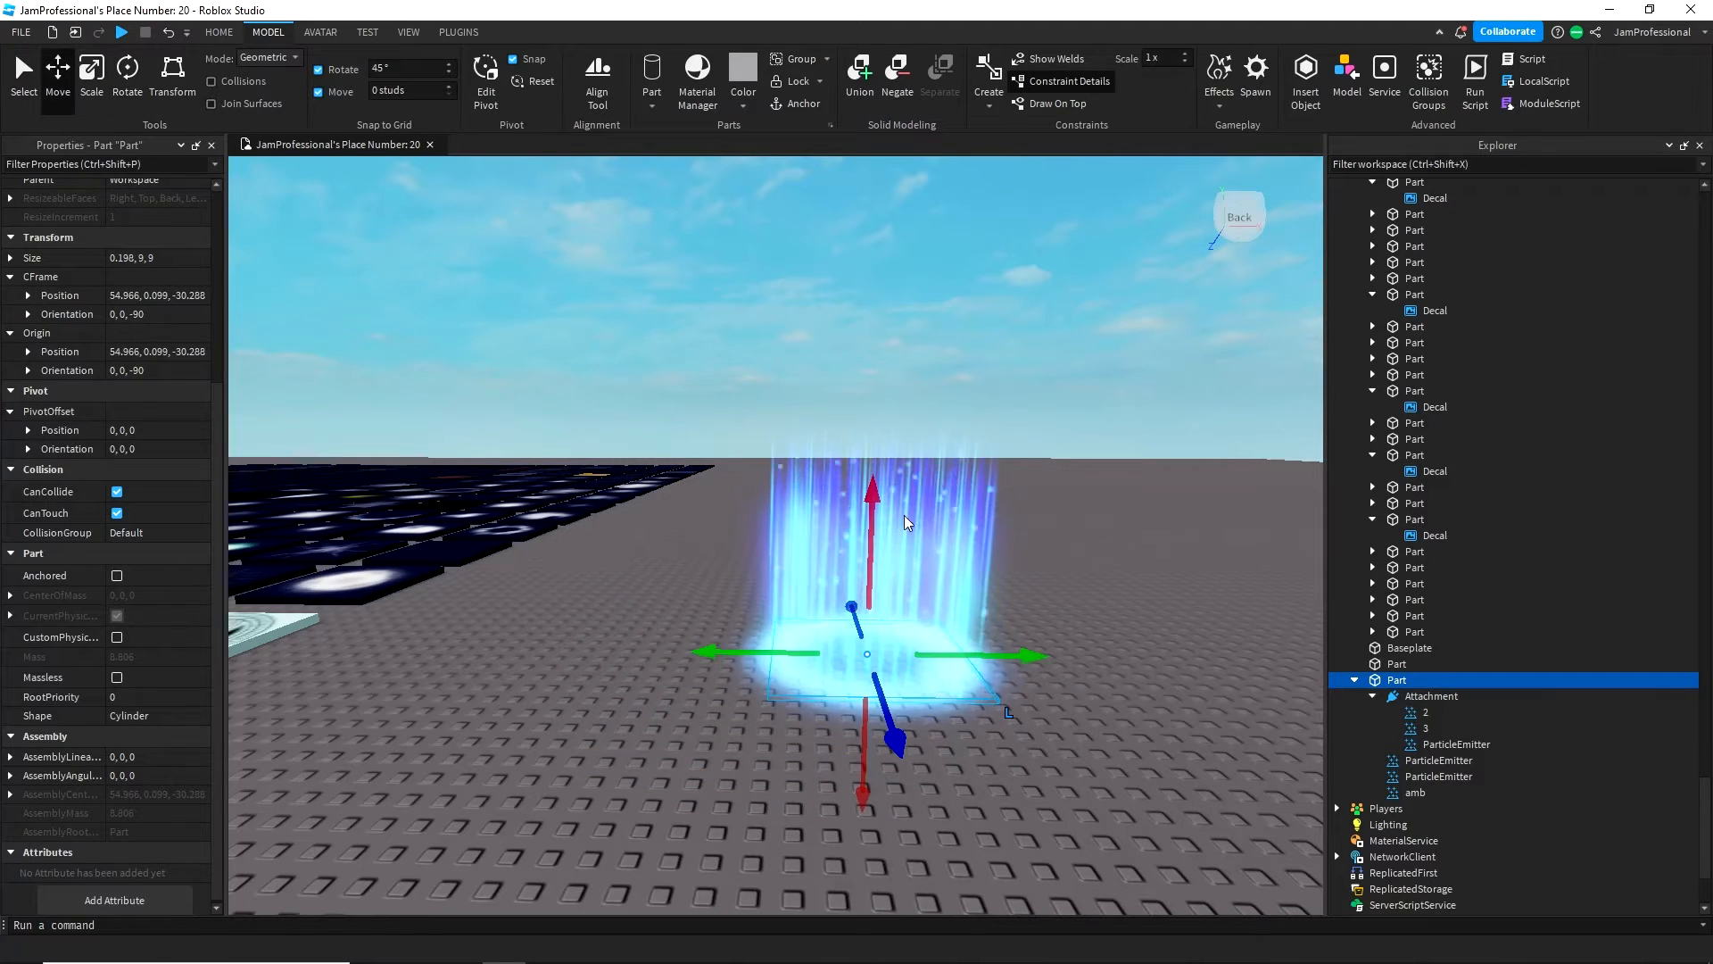
drag(878, 425, 933, 384)
drag(867, 622, 871, 590)
- Lower the first keypoint of emitter 3's Size curve to 0 in the Attachment
click(1415, 714)
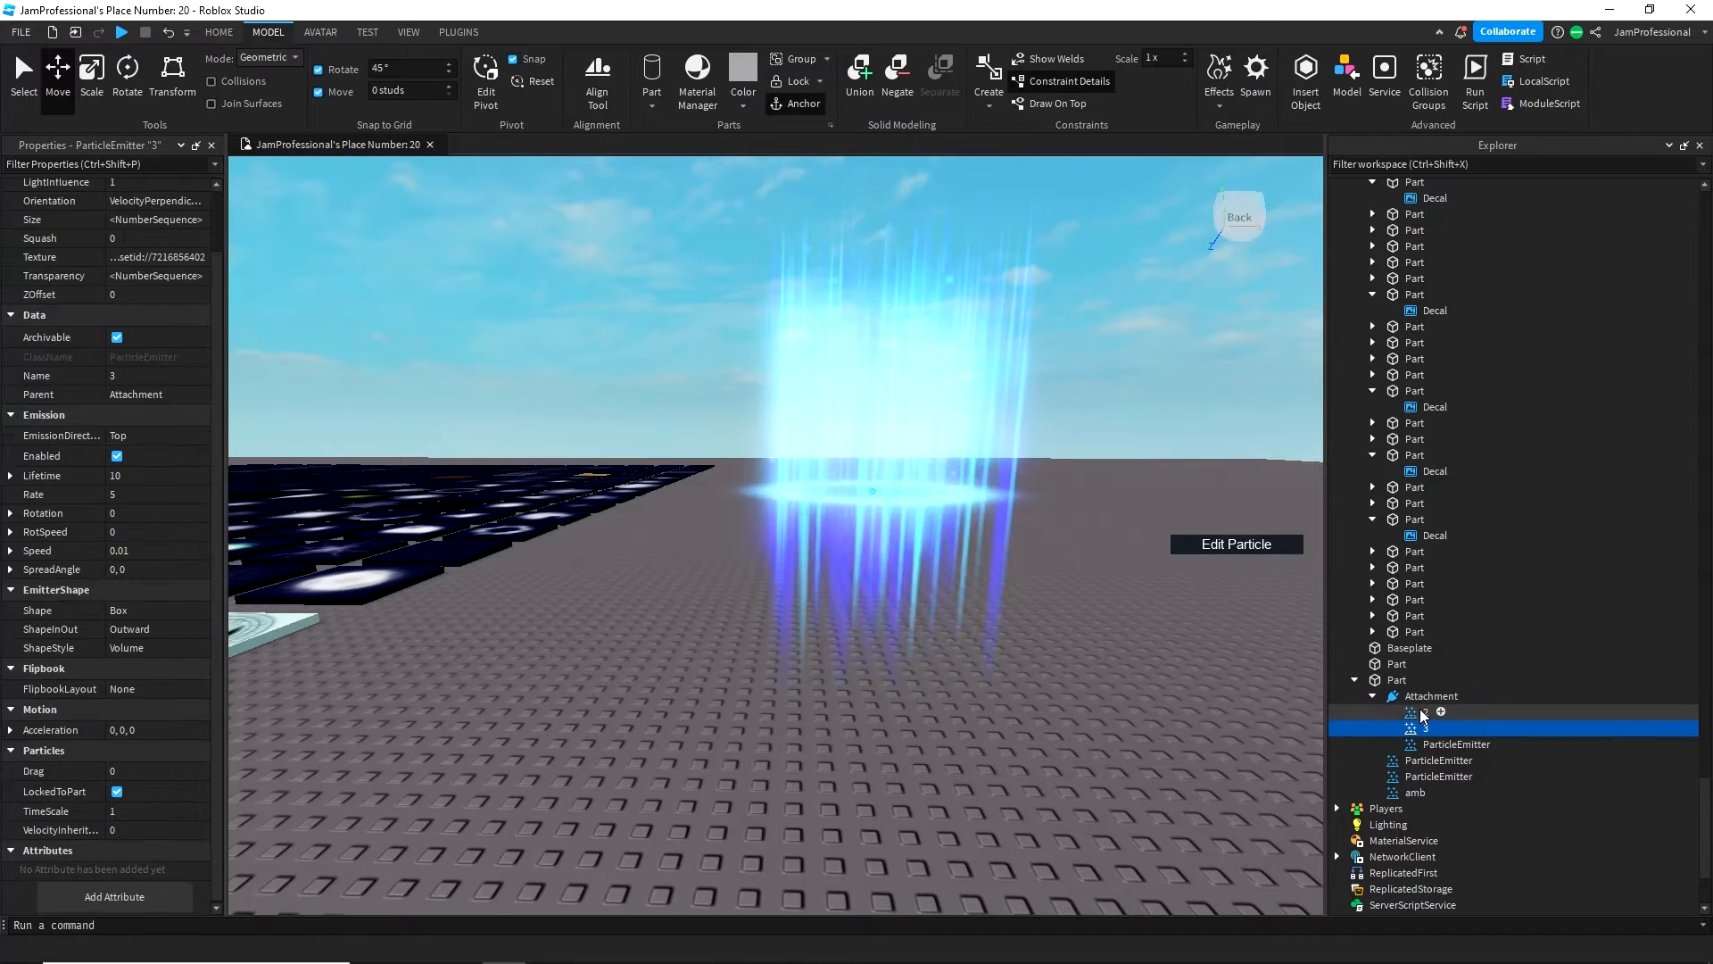
click(1429, 727)
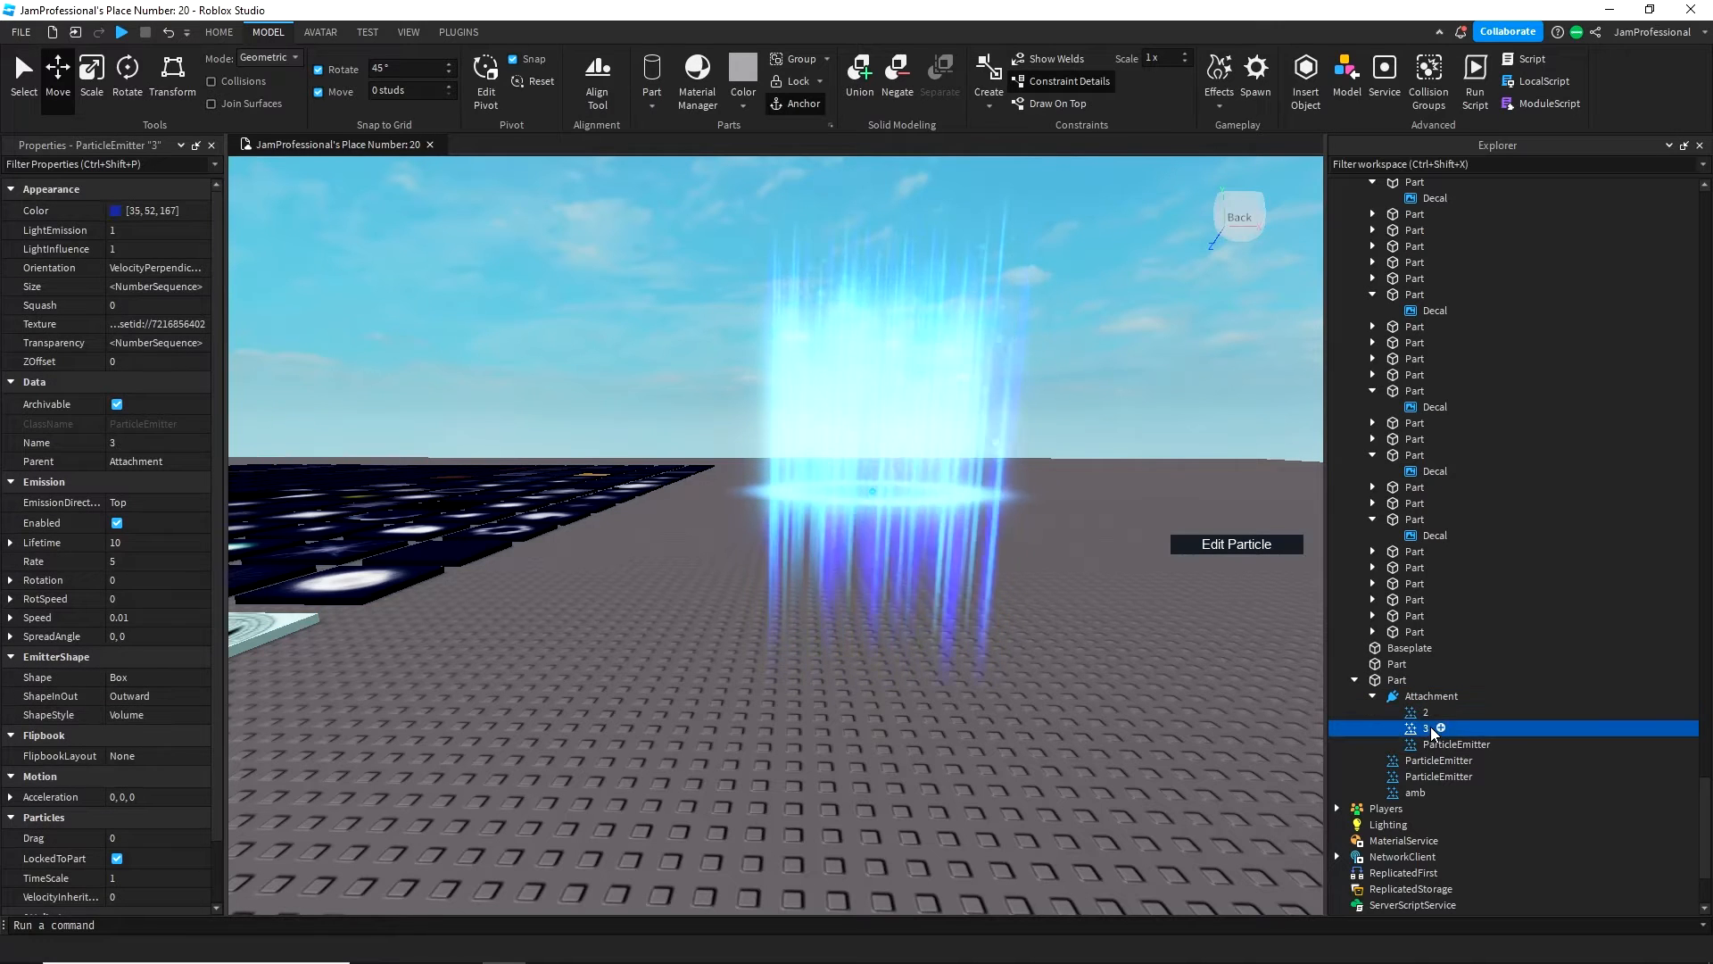
click(1419, 717)
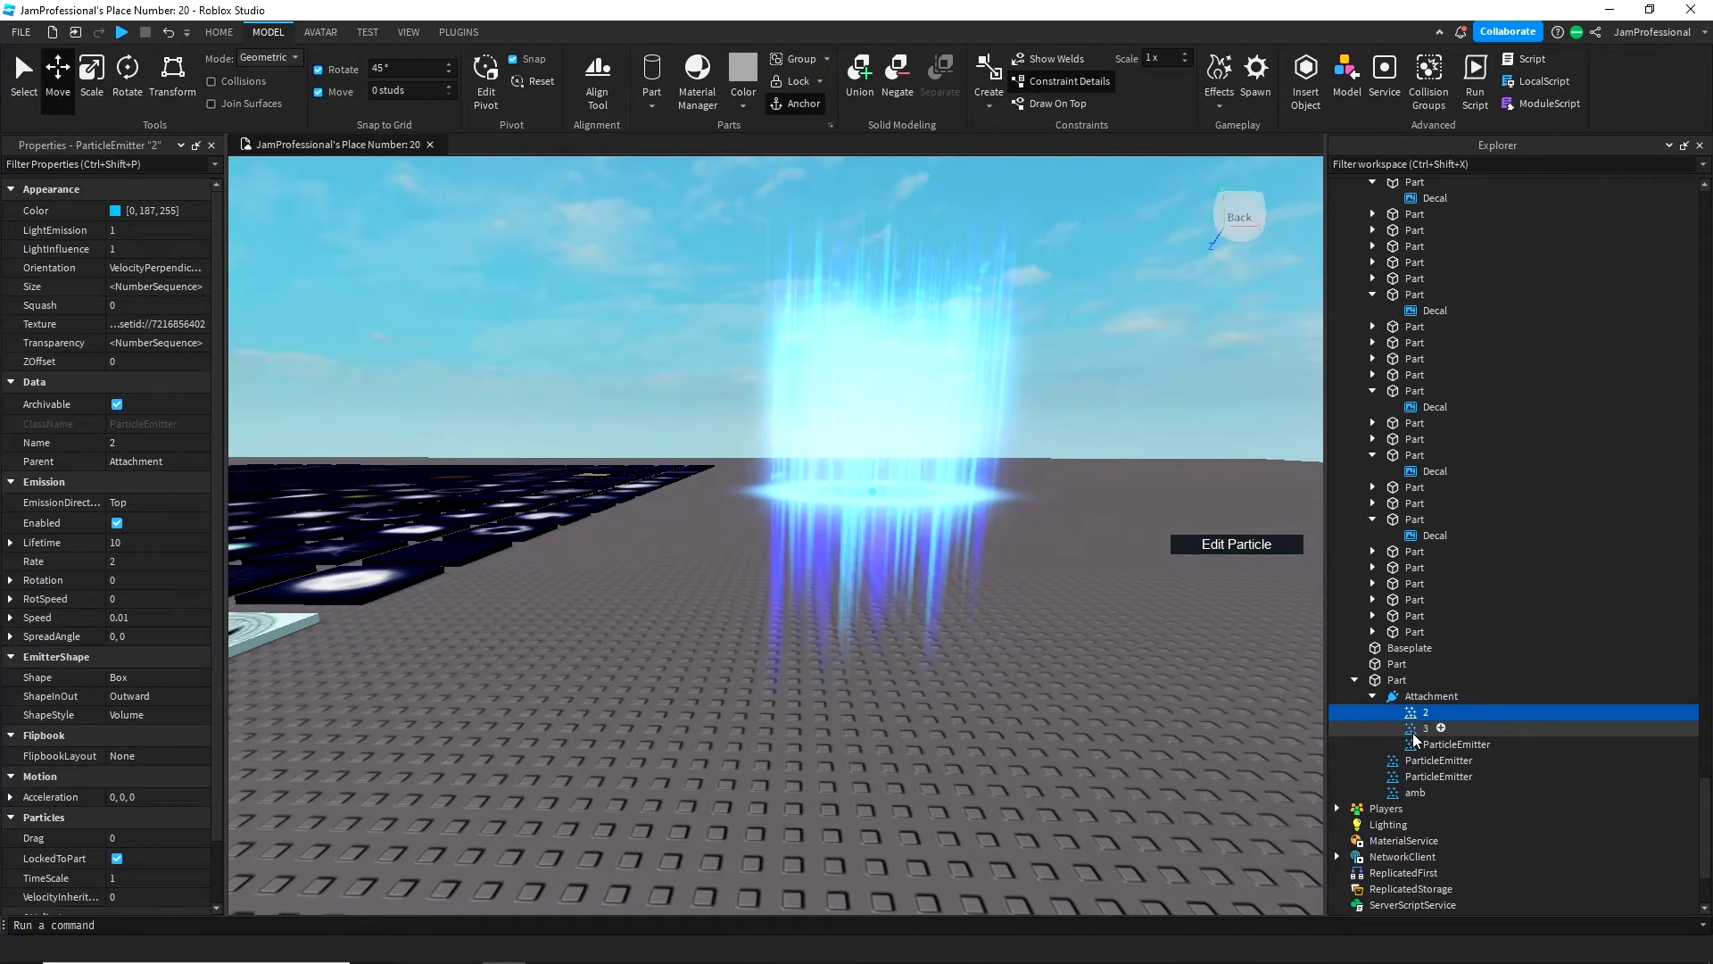
click(1413, 733)
right_drag(901, 656, 887, 652)
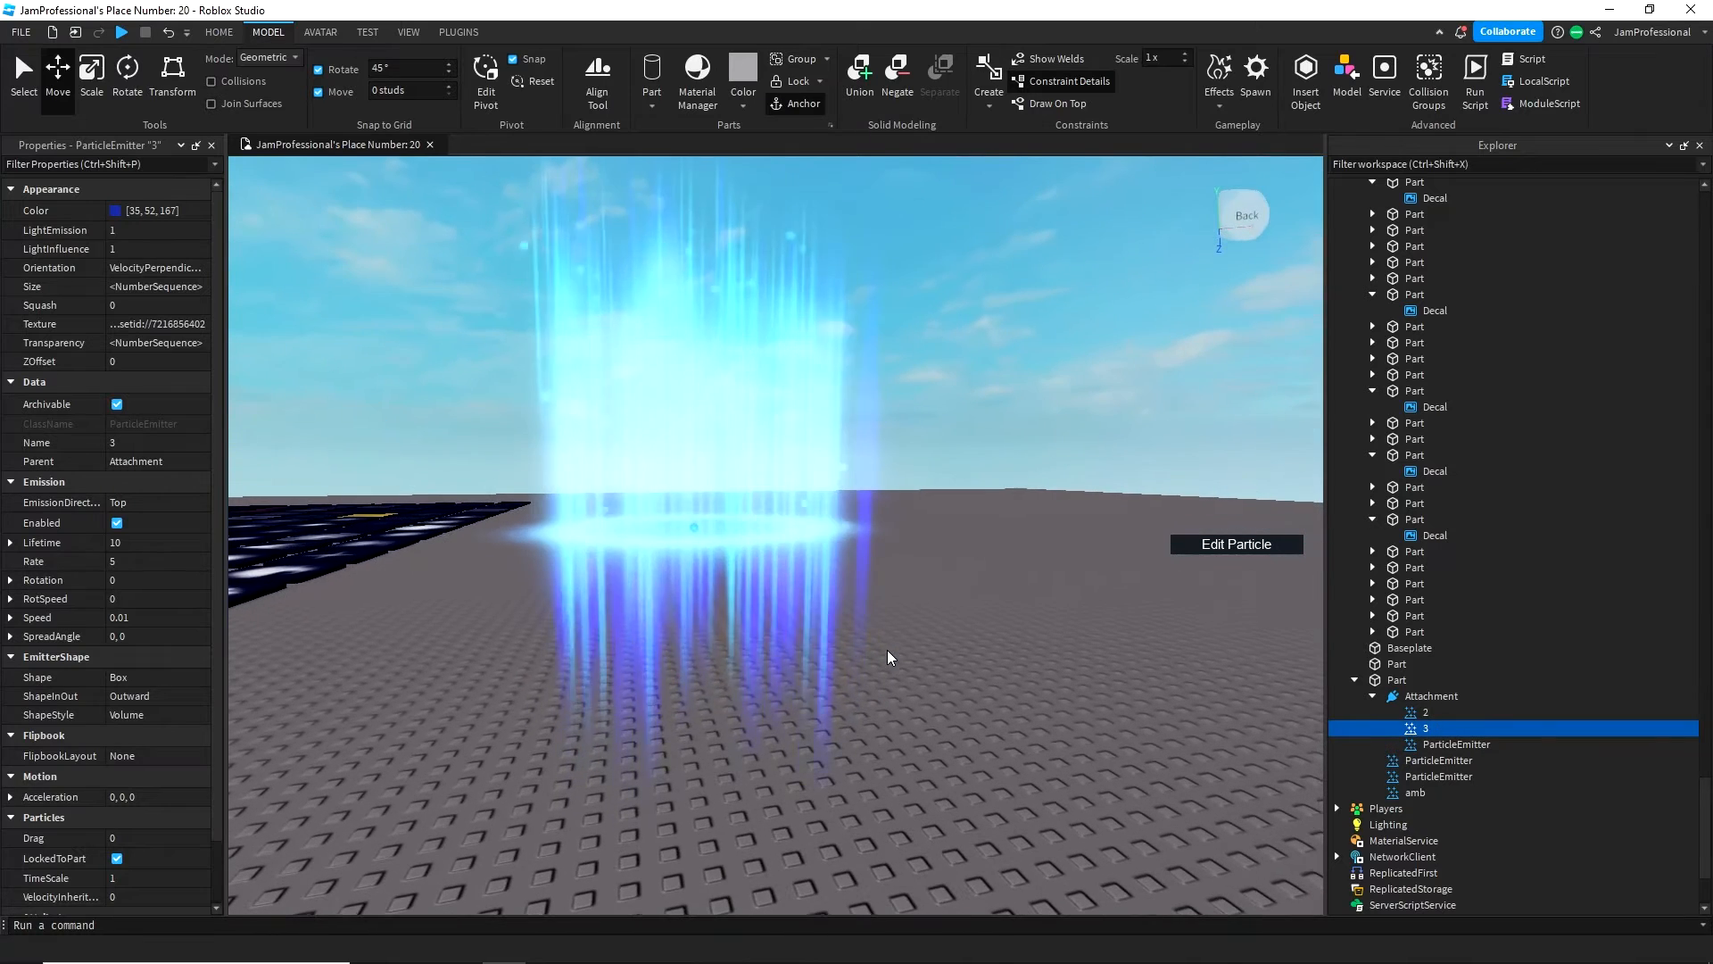
click(198, 287)
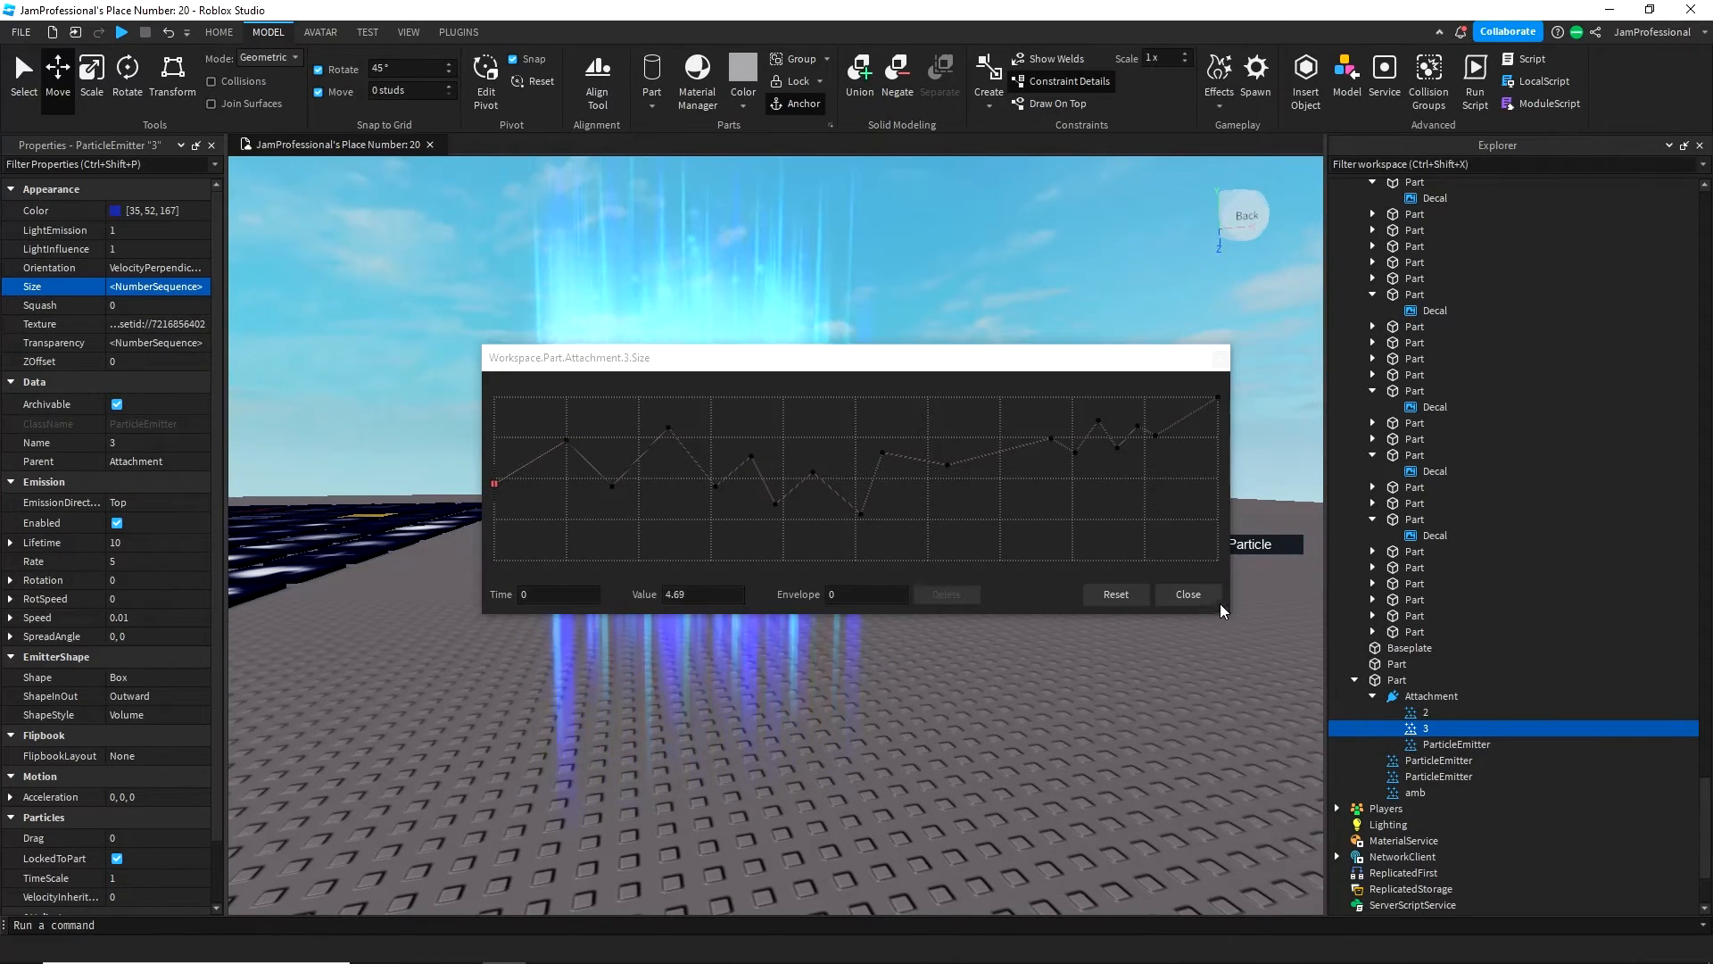
click(1211, 609)
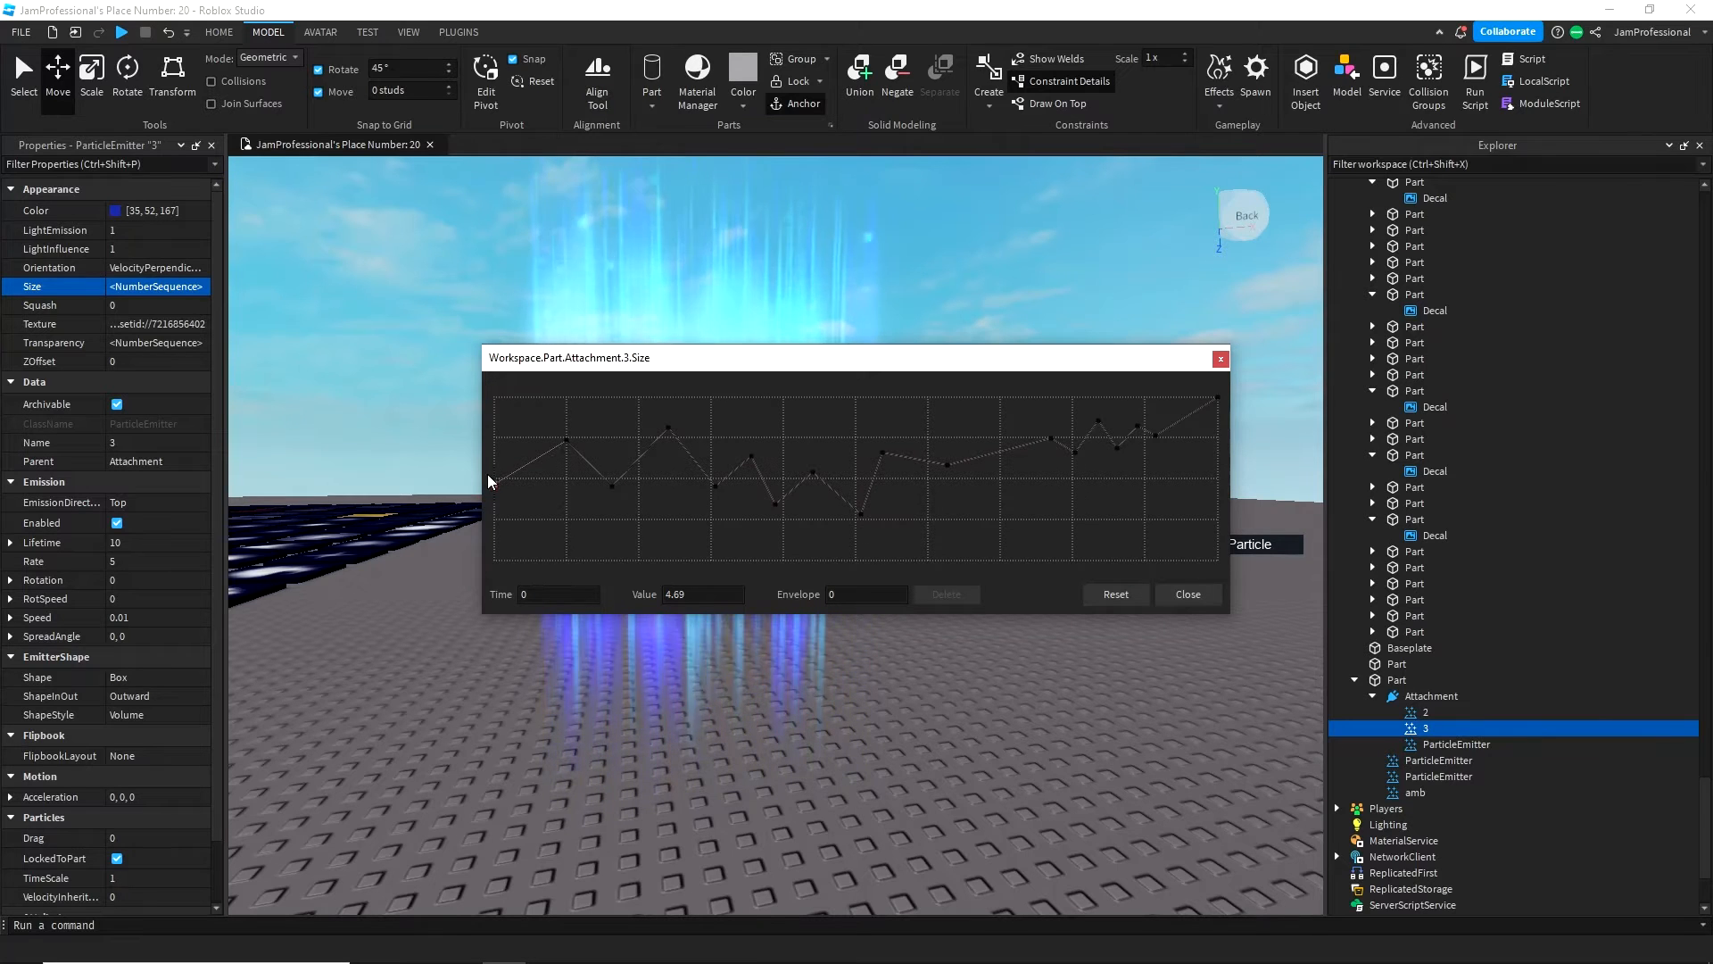
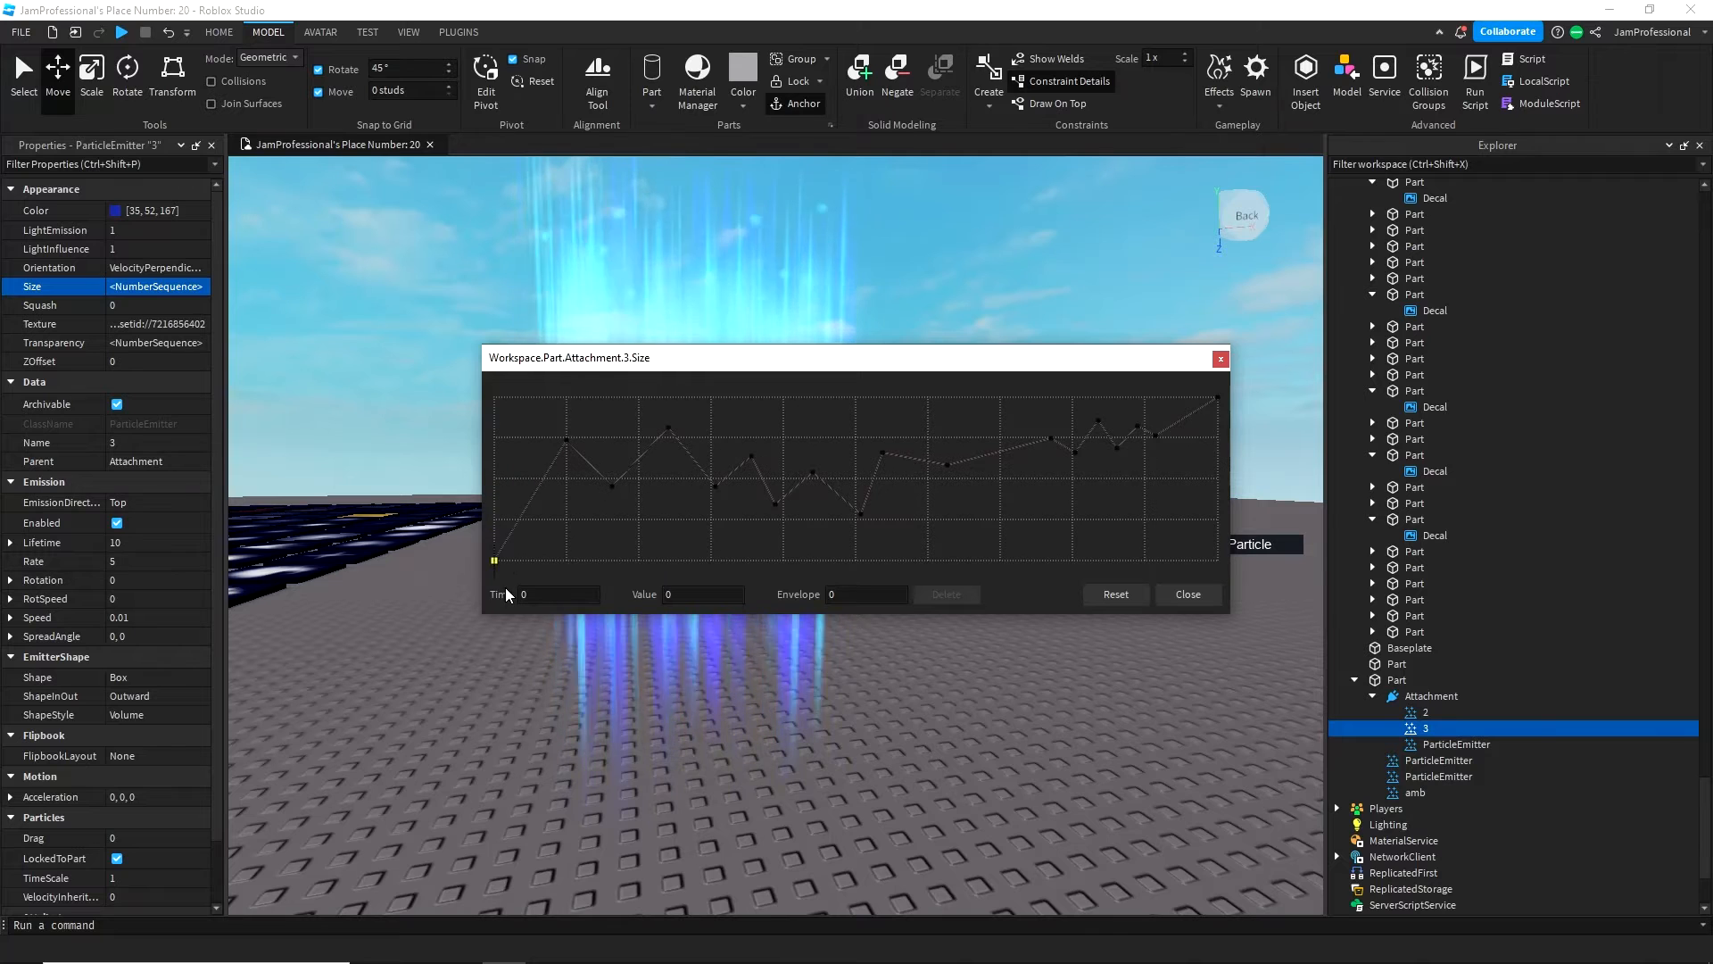
click(1204, 603)
- Check the keypoints of emitter 3's Size curve again
click(1441, 743)
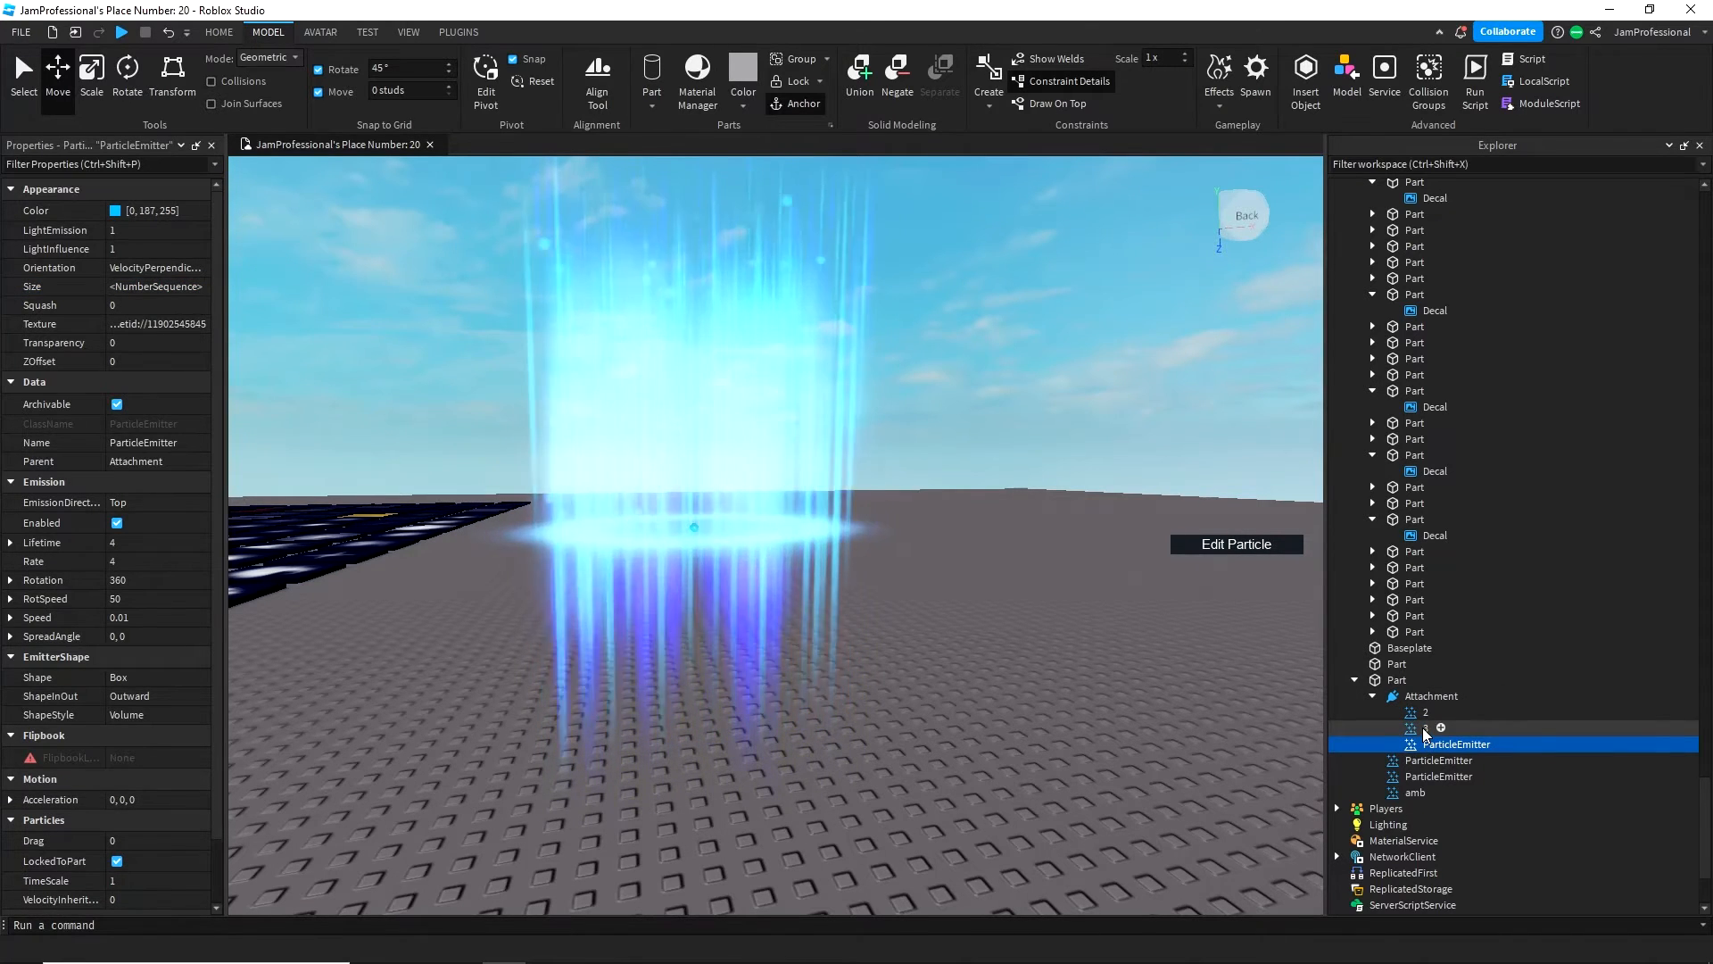
click(1422, 727)
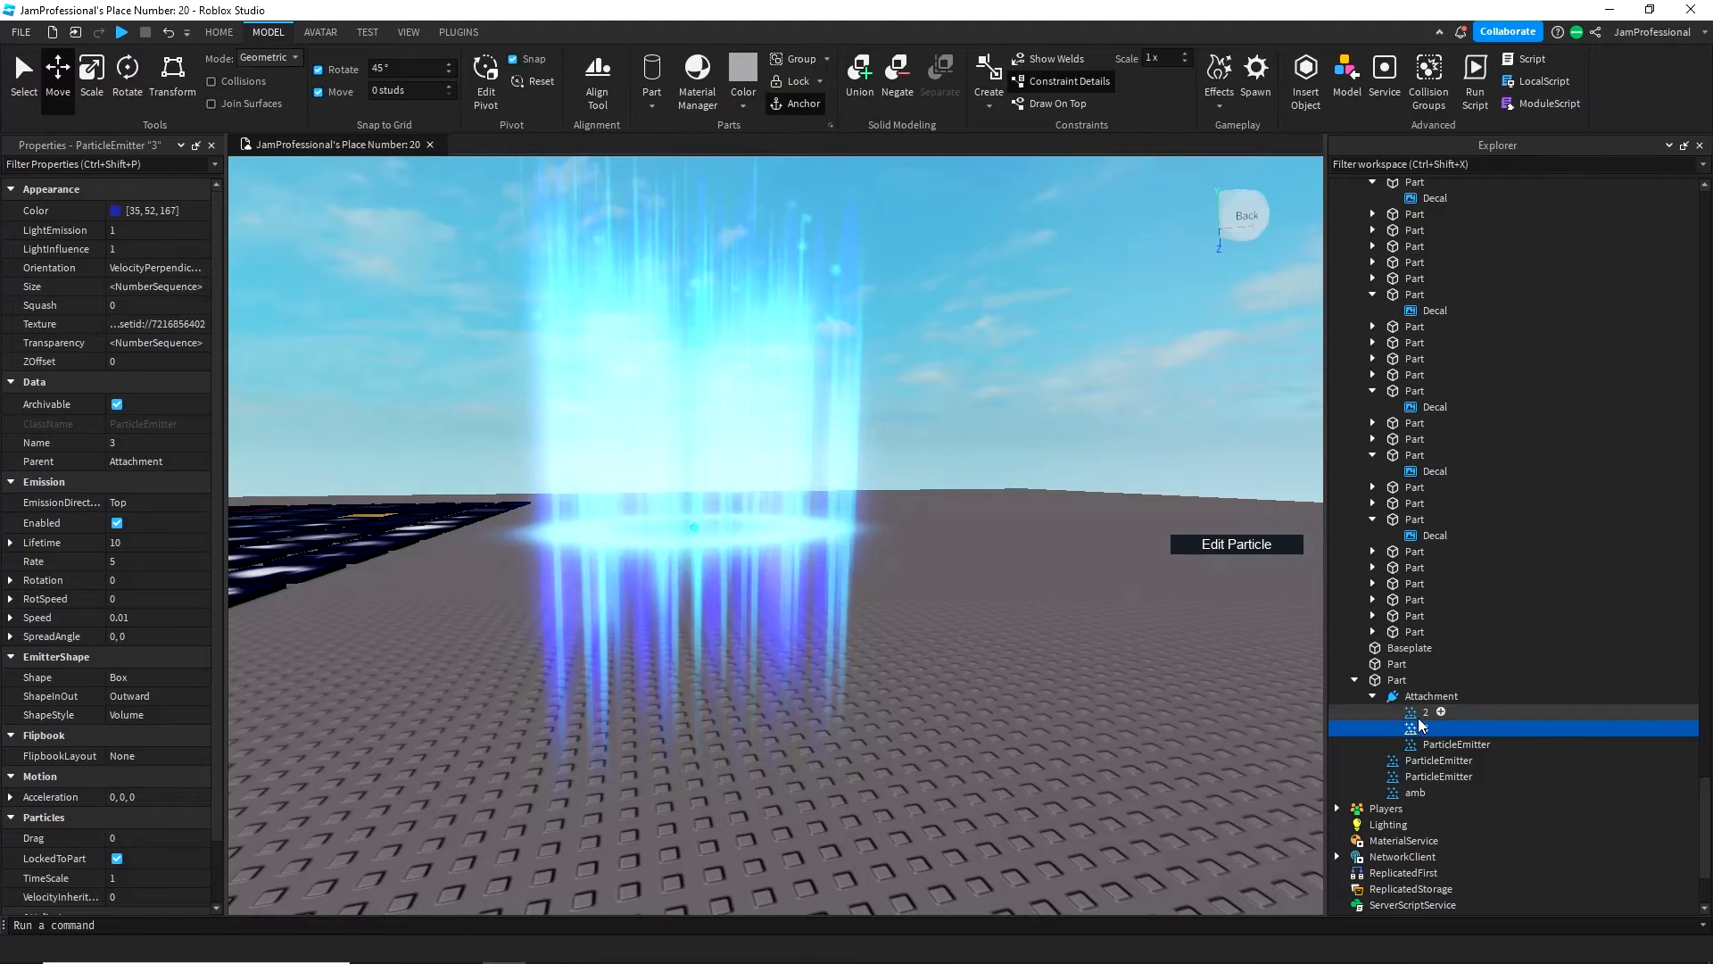
click(152, 286)
click(203, 287)
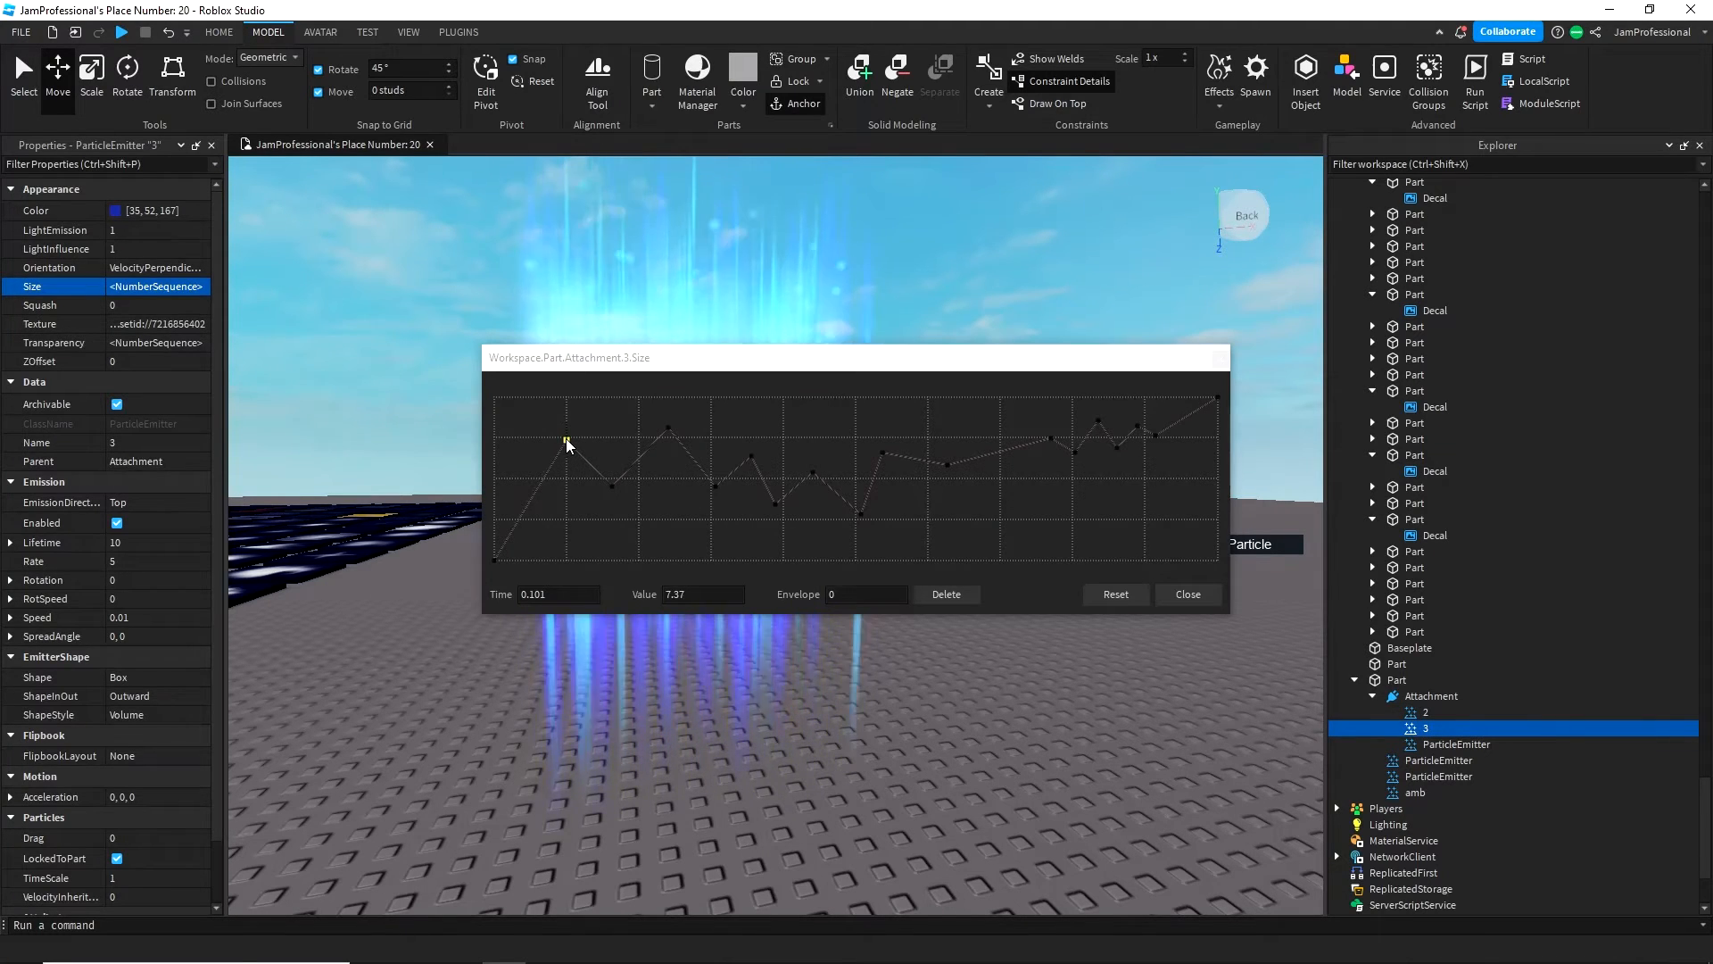
click(1187, 595)
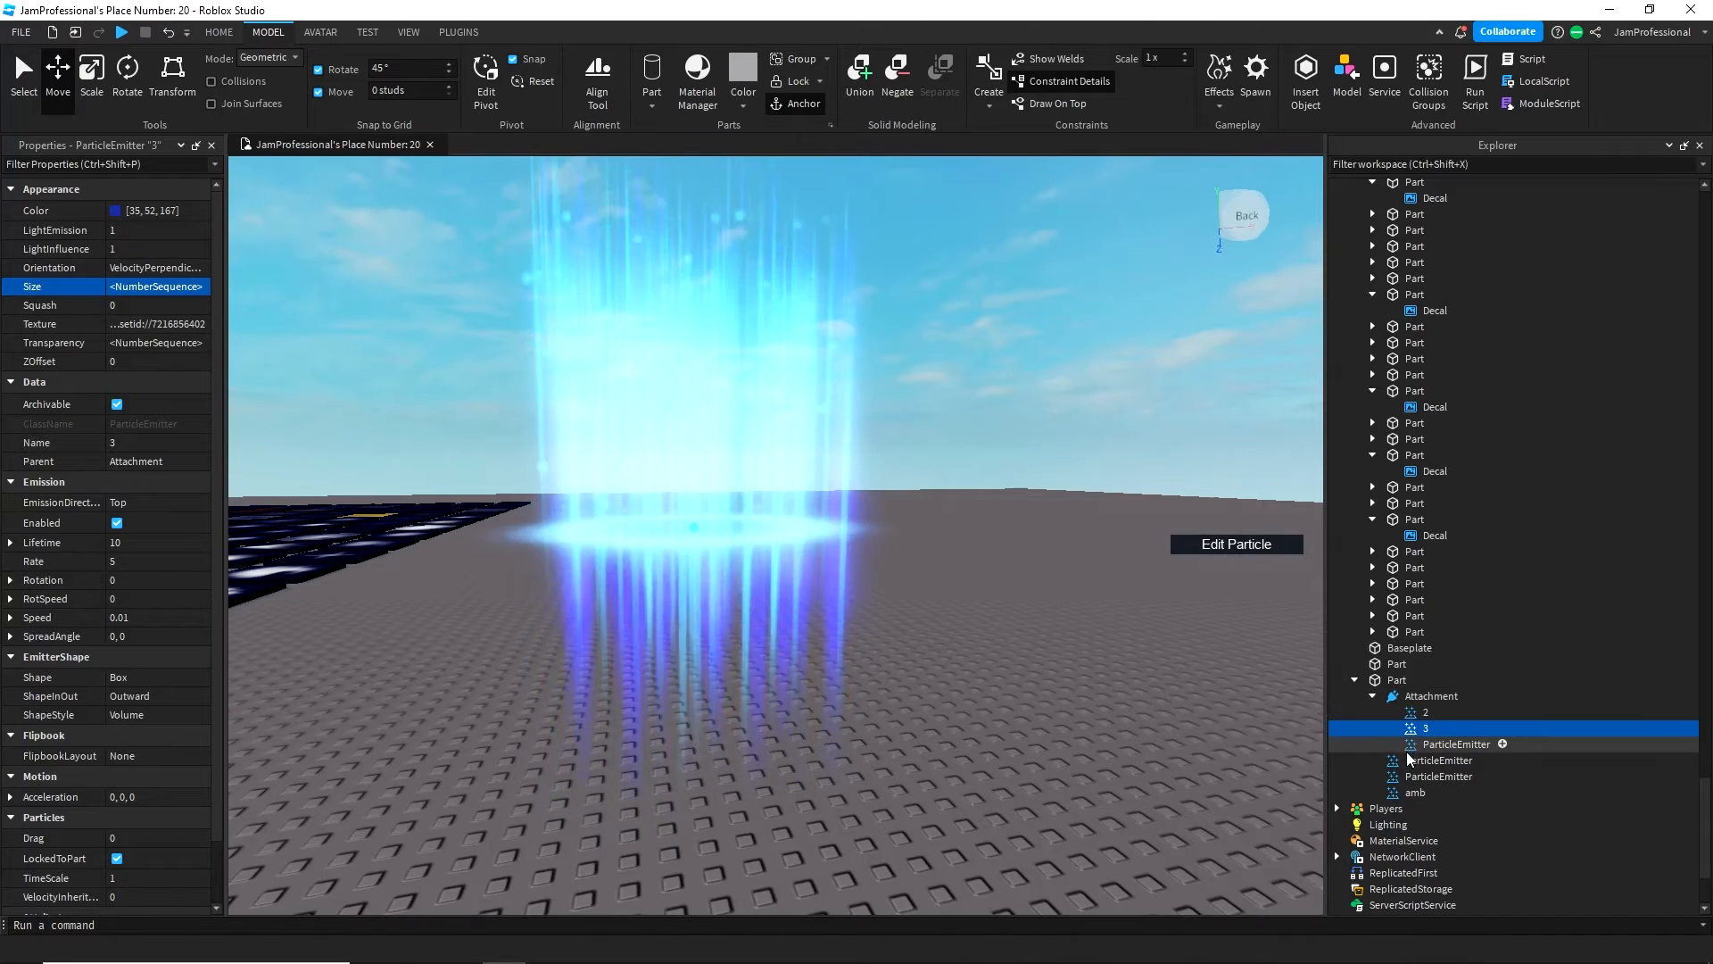
- Reshape the dark blue (0, 0, 255) streak emitter's Size curve to start low, reach about 7.16 at time 0.703 and taper off
click(1419, 775)
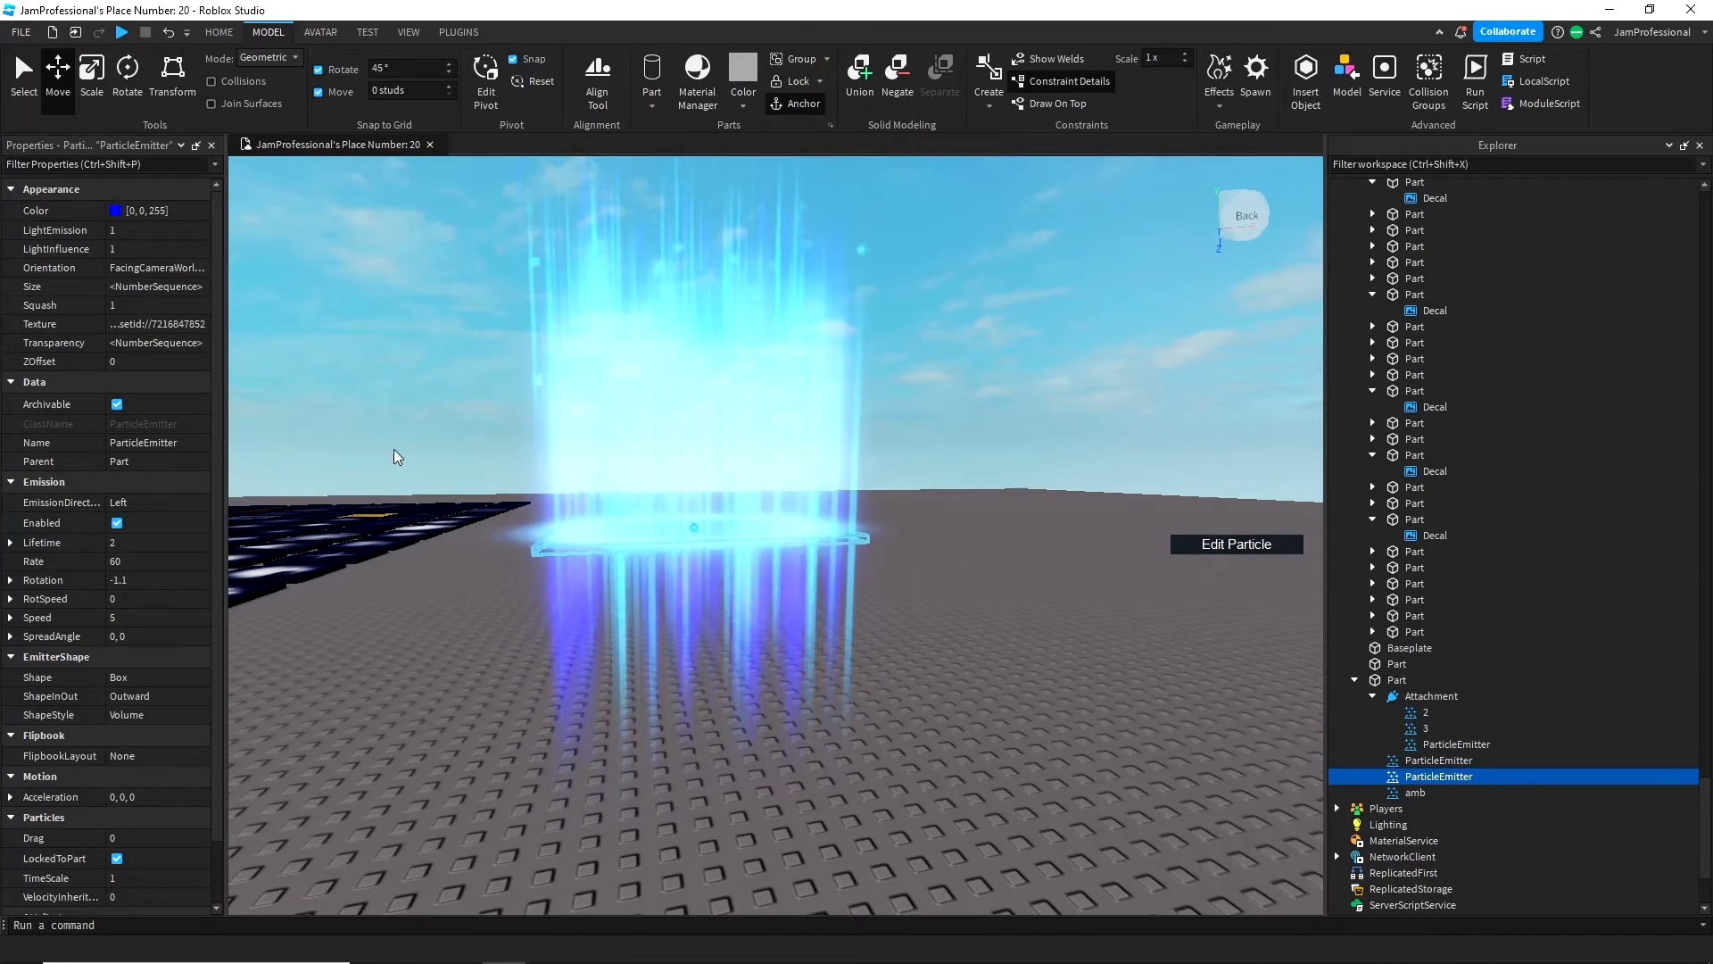
click(192, 289)
click(204, 286)
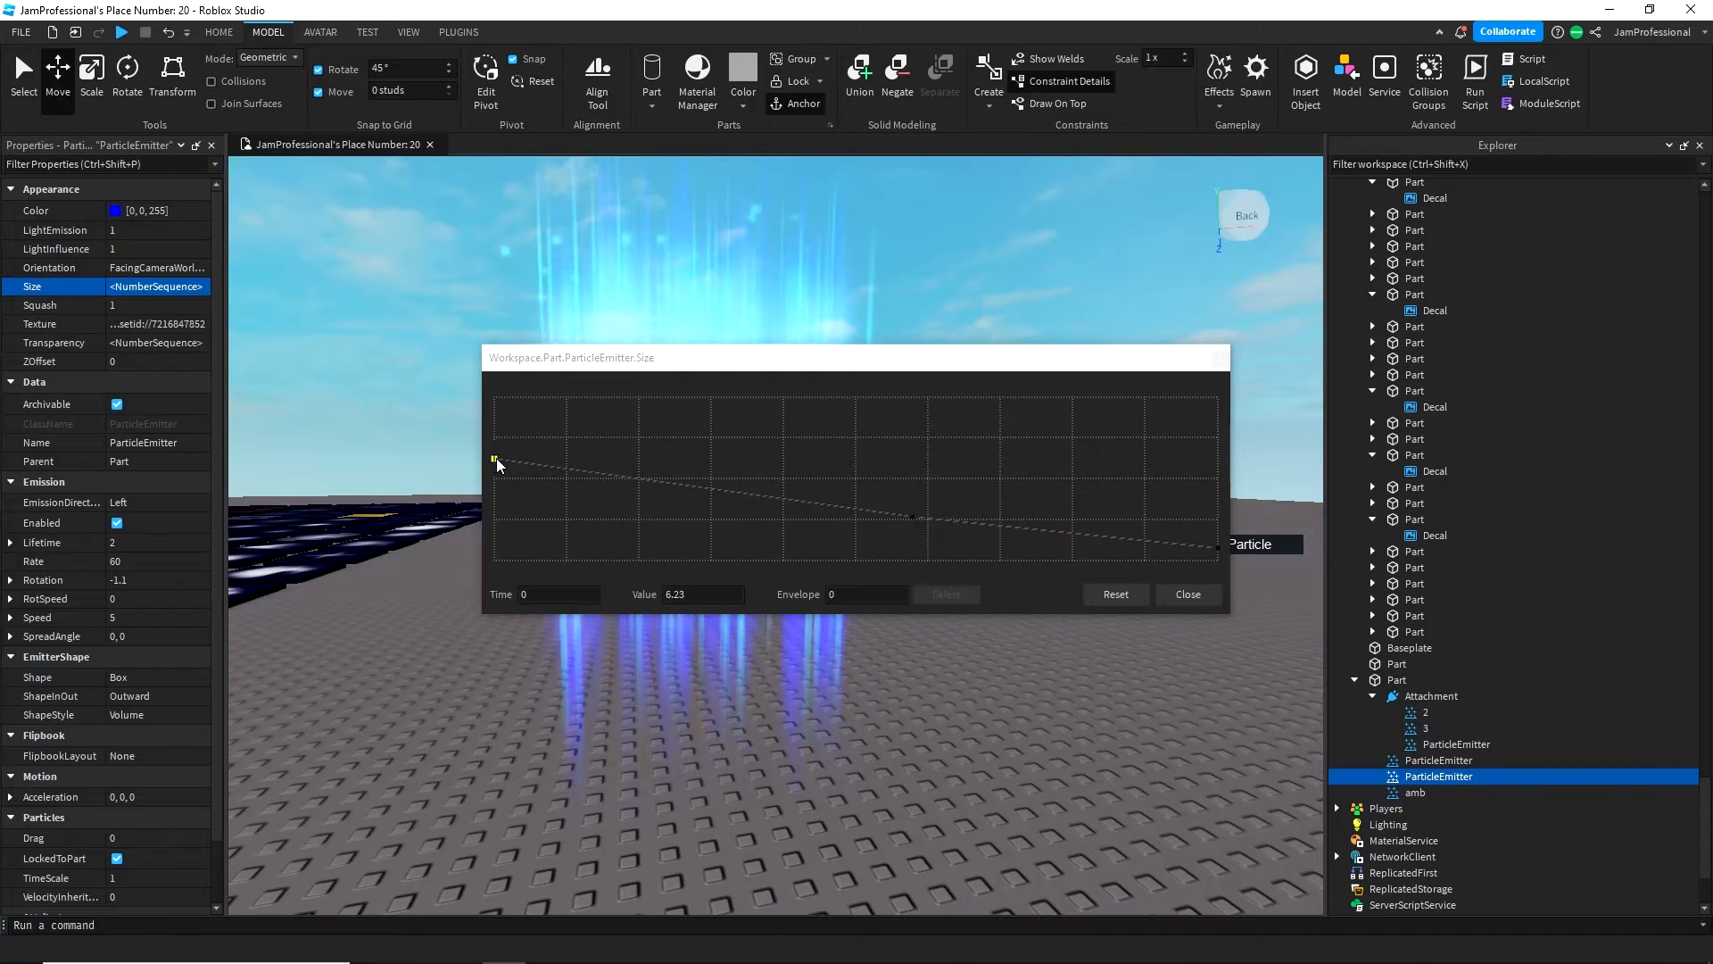
drag(483, 502, 482, 504)
drag(689, 357, 1134, 352)
mouse_move(939, 496)
mouse_down()
mouse_move(946, 540)
mouse_move(935, 519)
mouse_up()
click(1160, 444)
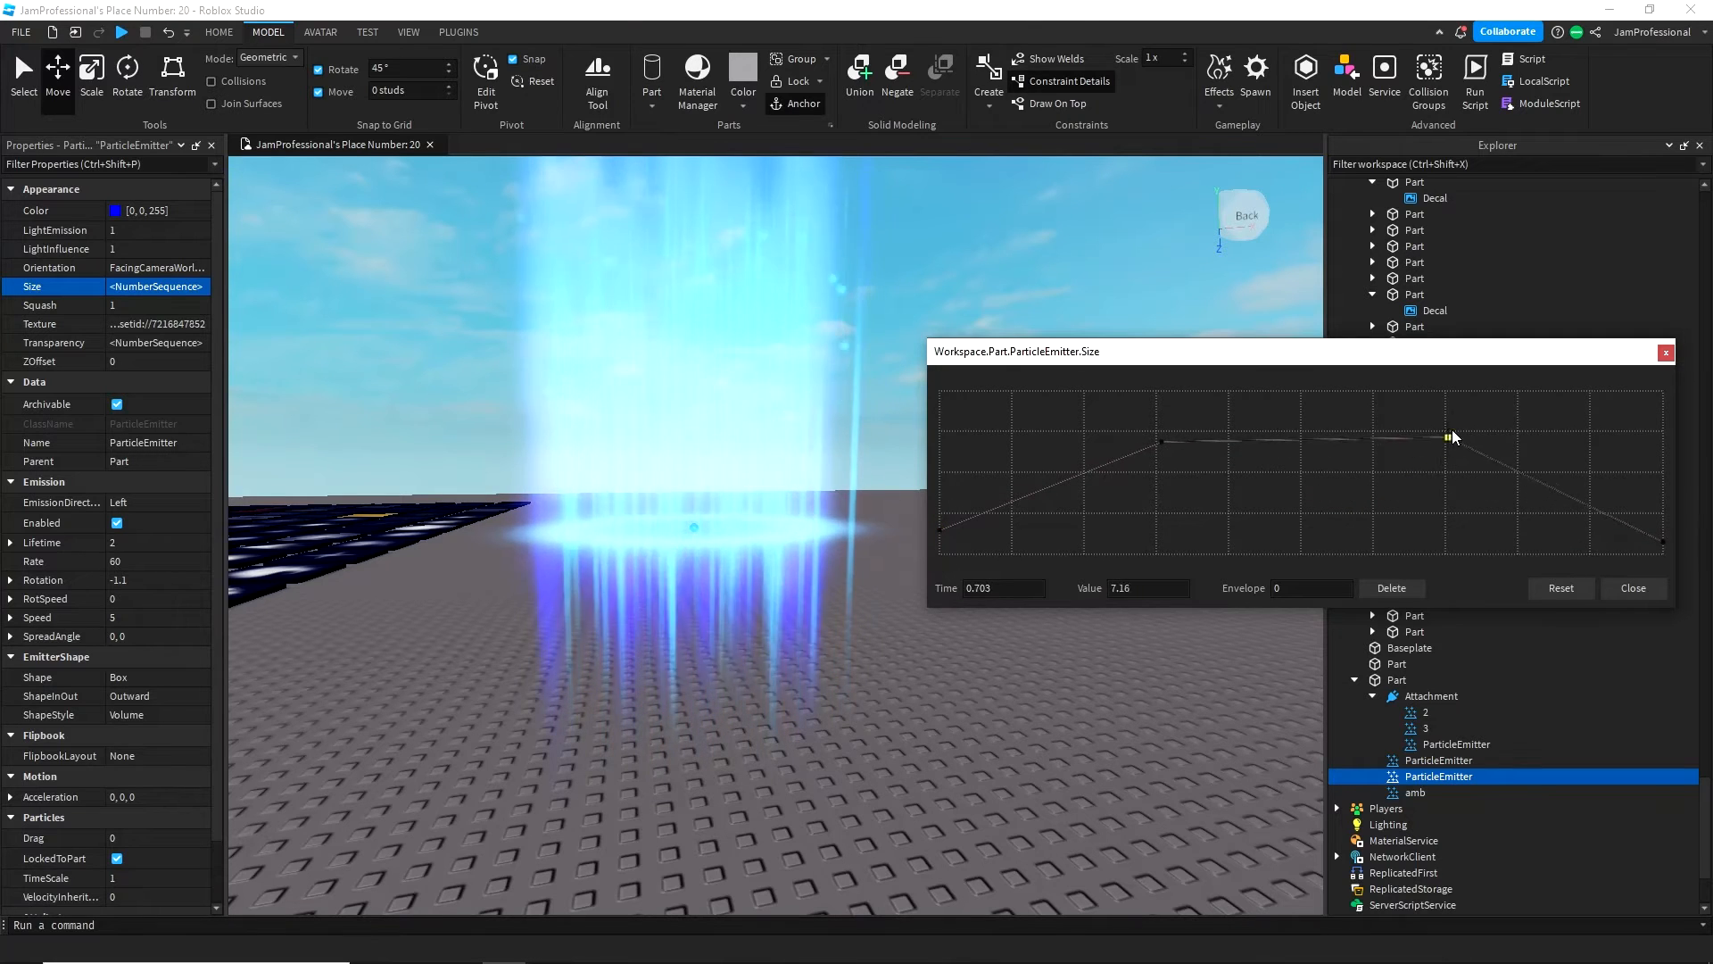
drag(1160, 442, 1228, 496)
click(1633, 588)
- Reshape the lighter blue (0, 145, 255) streak emitter's Size curve to start low, peak at about 6.75 near time 0.459 and taper off
click(1438, 760)
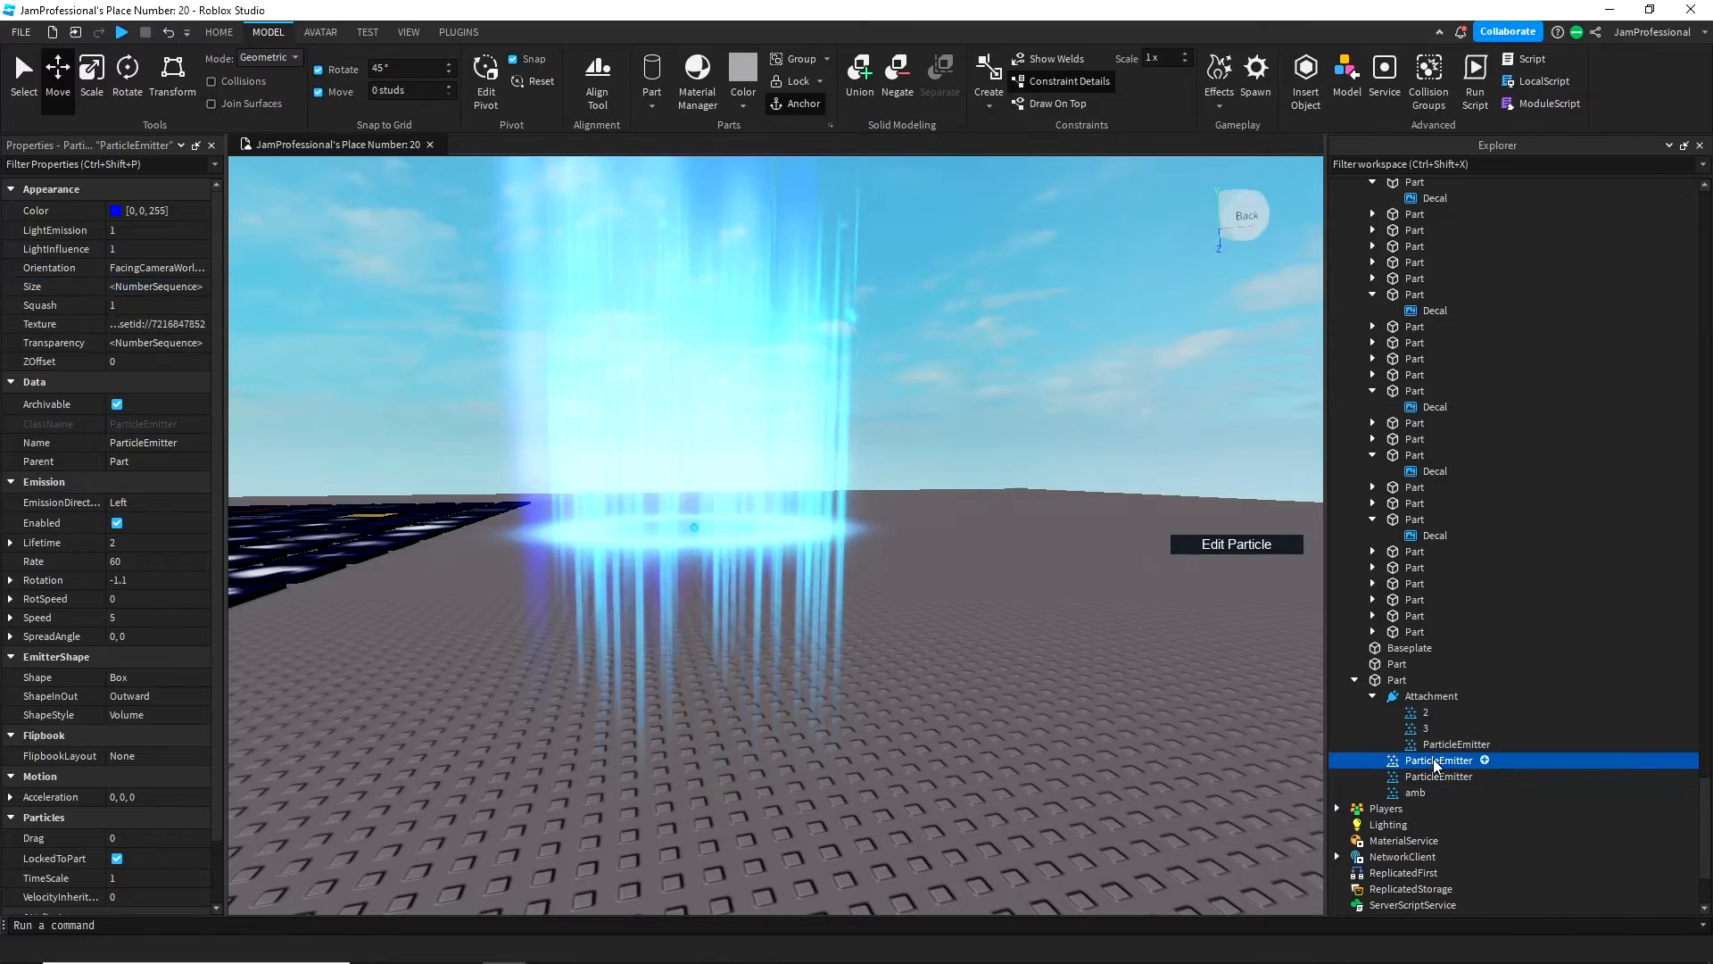
click(190, 291)
click(204, 287)
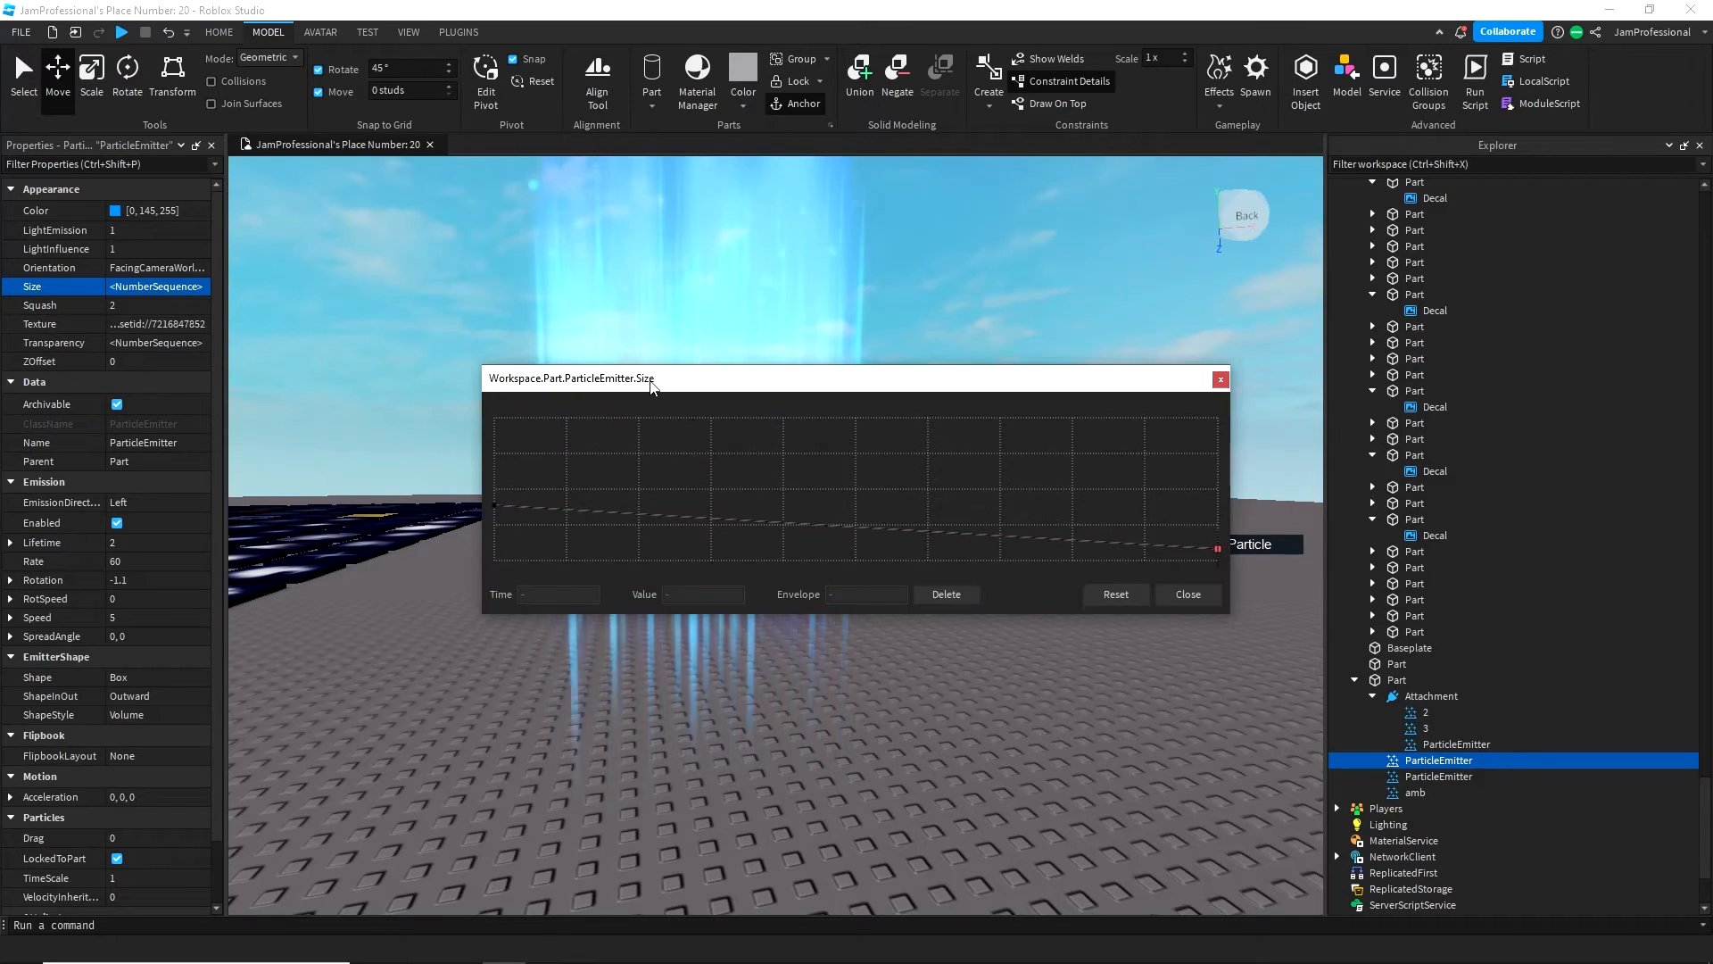
drag(691, 355, 1075, 358)
click(875, 481)
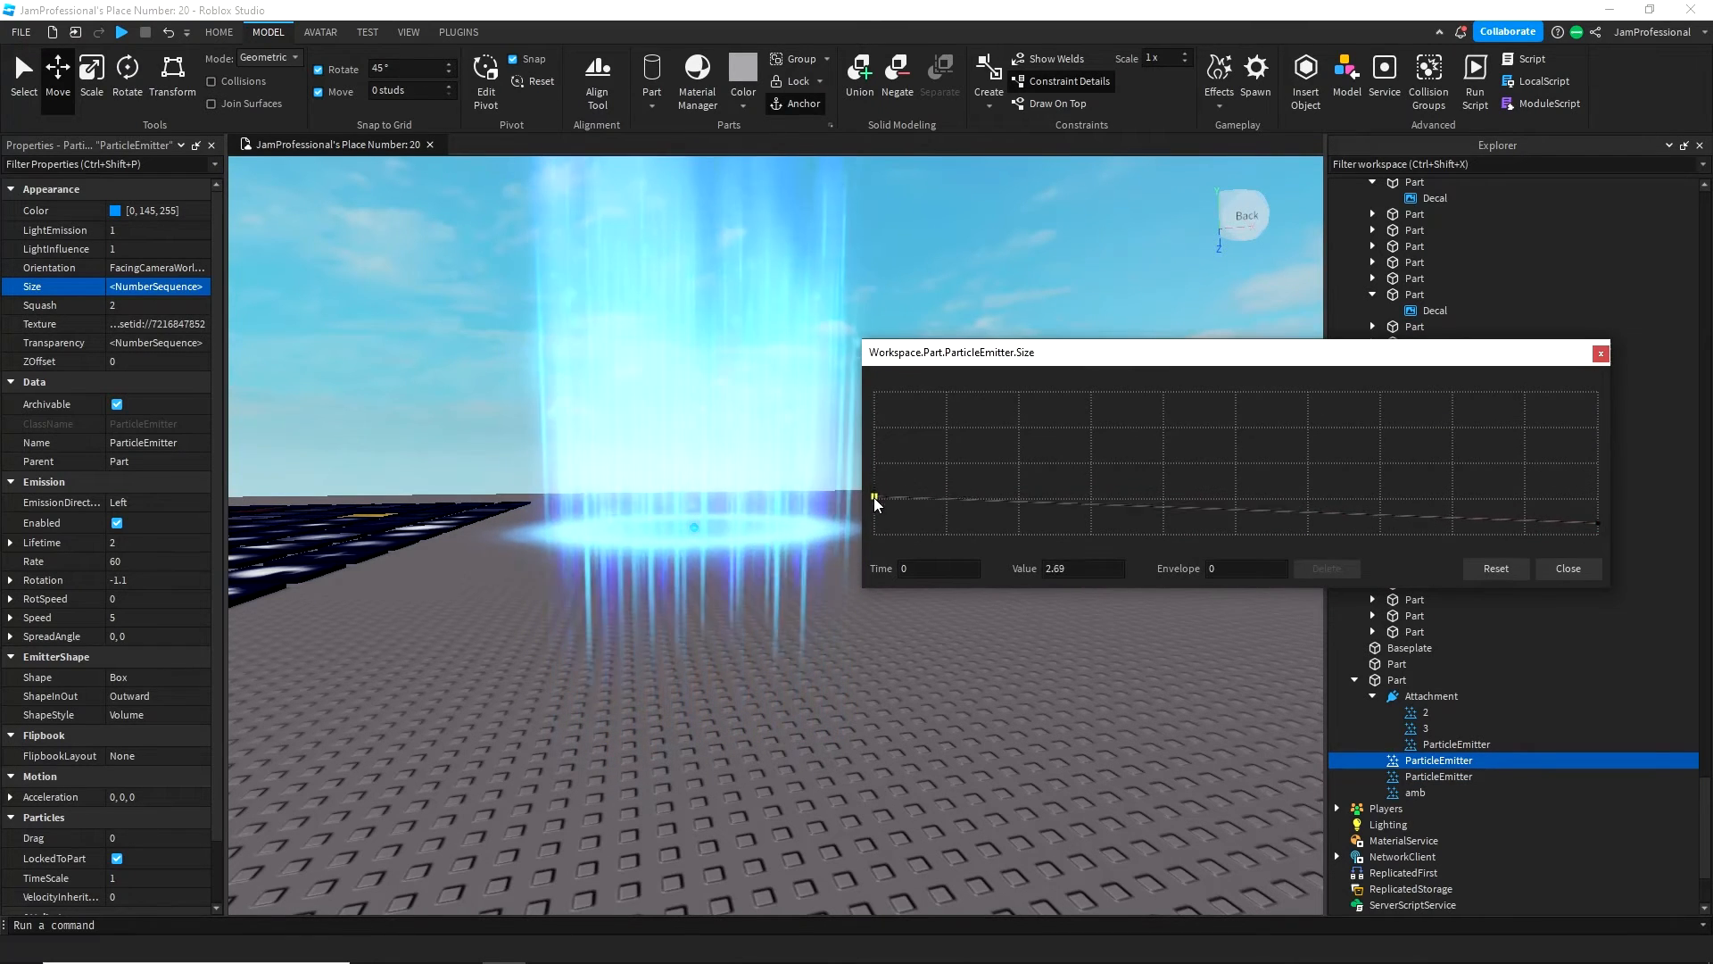
click(1067, 460)
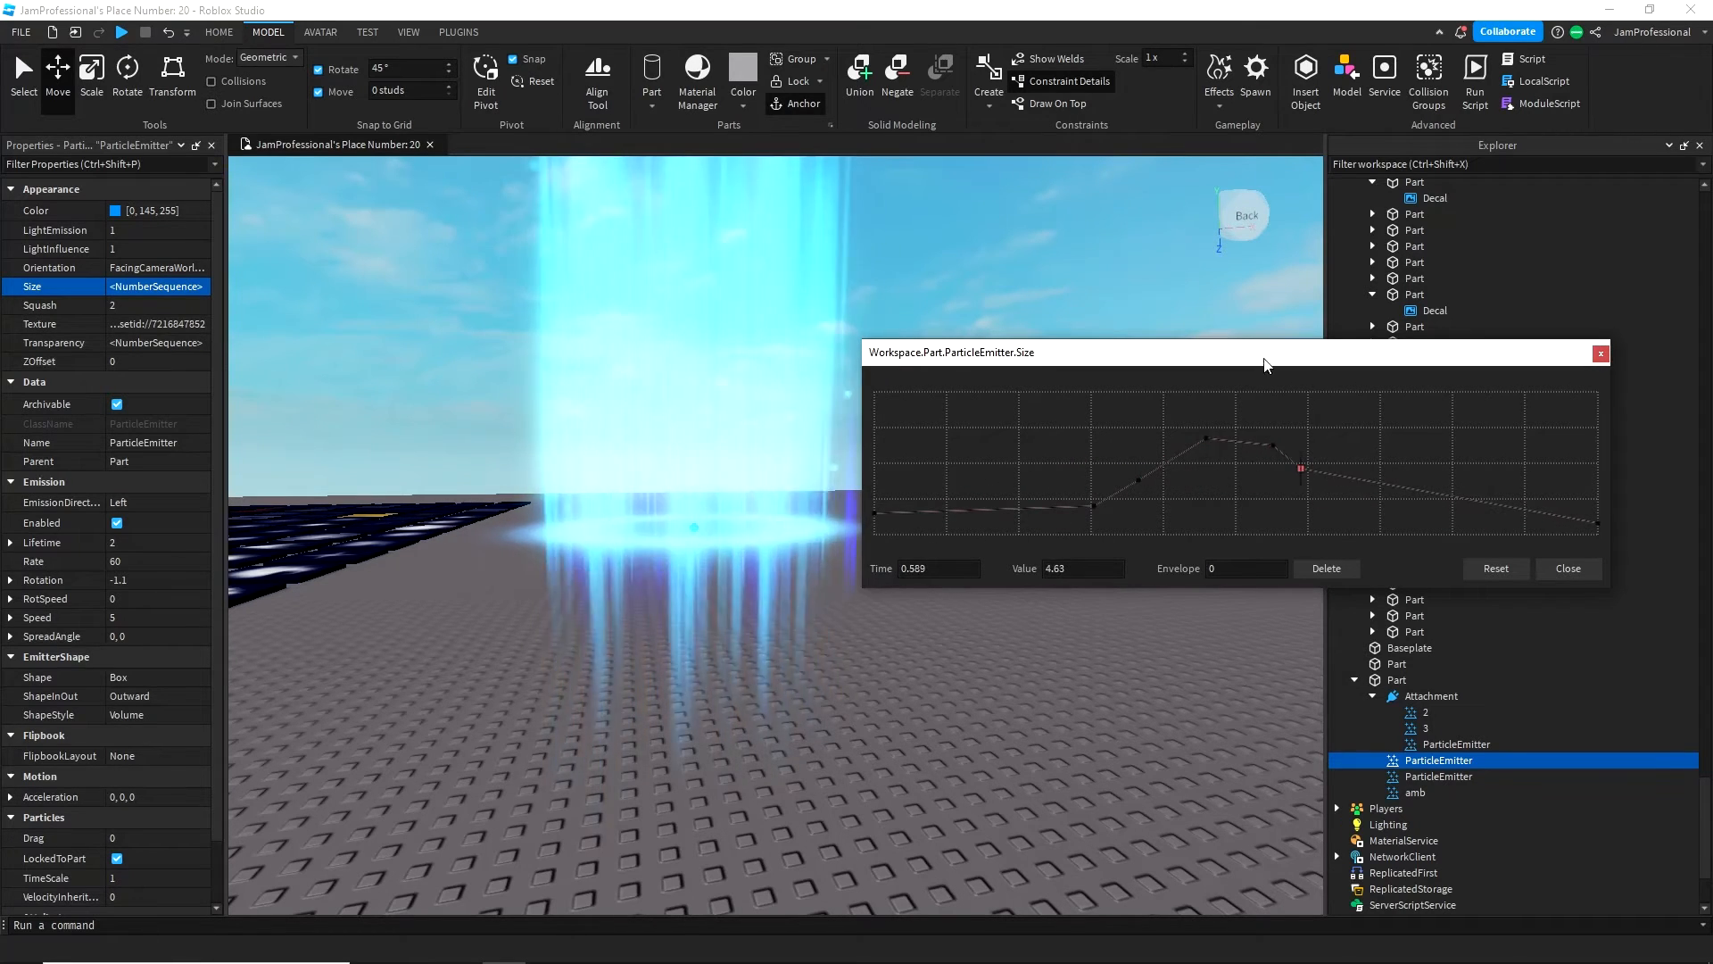
- Delete the Size keypoint at time 0.365 and lower the peak keypoint to about 3.88 at time 0.491
scroll(701, 383, down, 5)
right_drag(703, 419, 705, 428)
scroll(704, 426, up, 5)
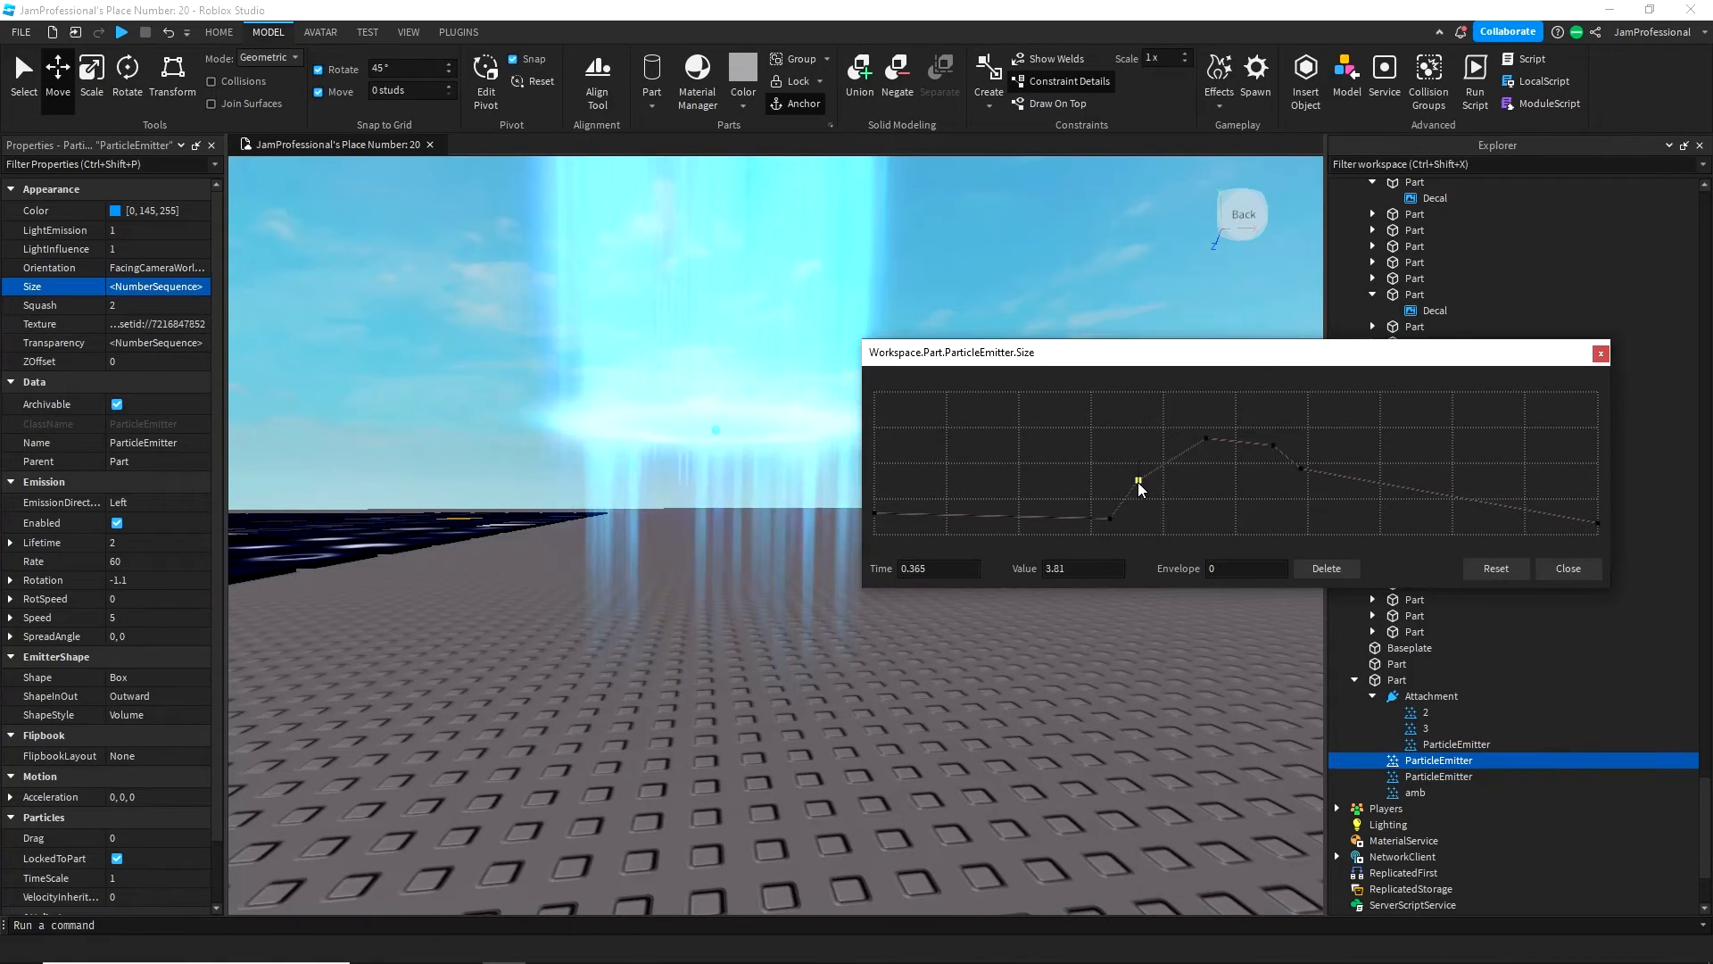
click(1329, 569)
click(1205, 440)
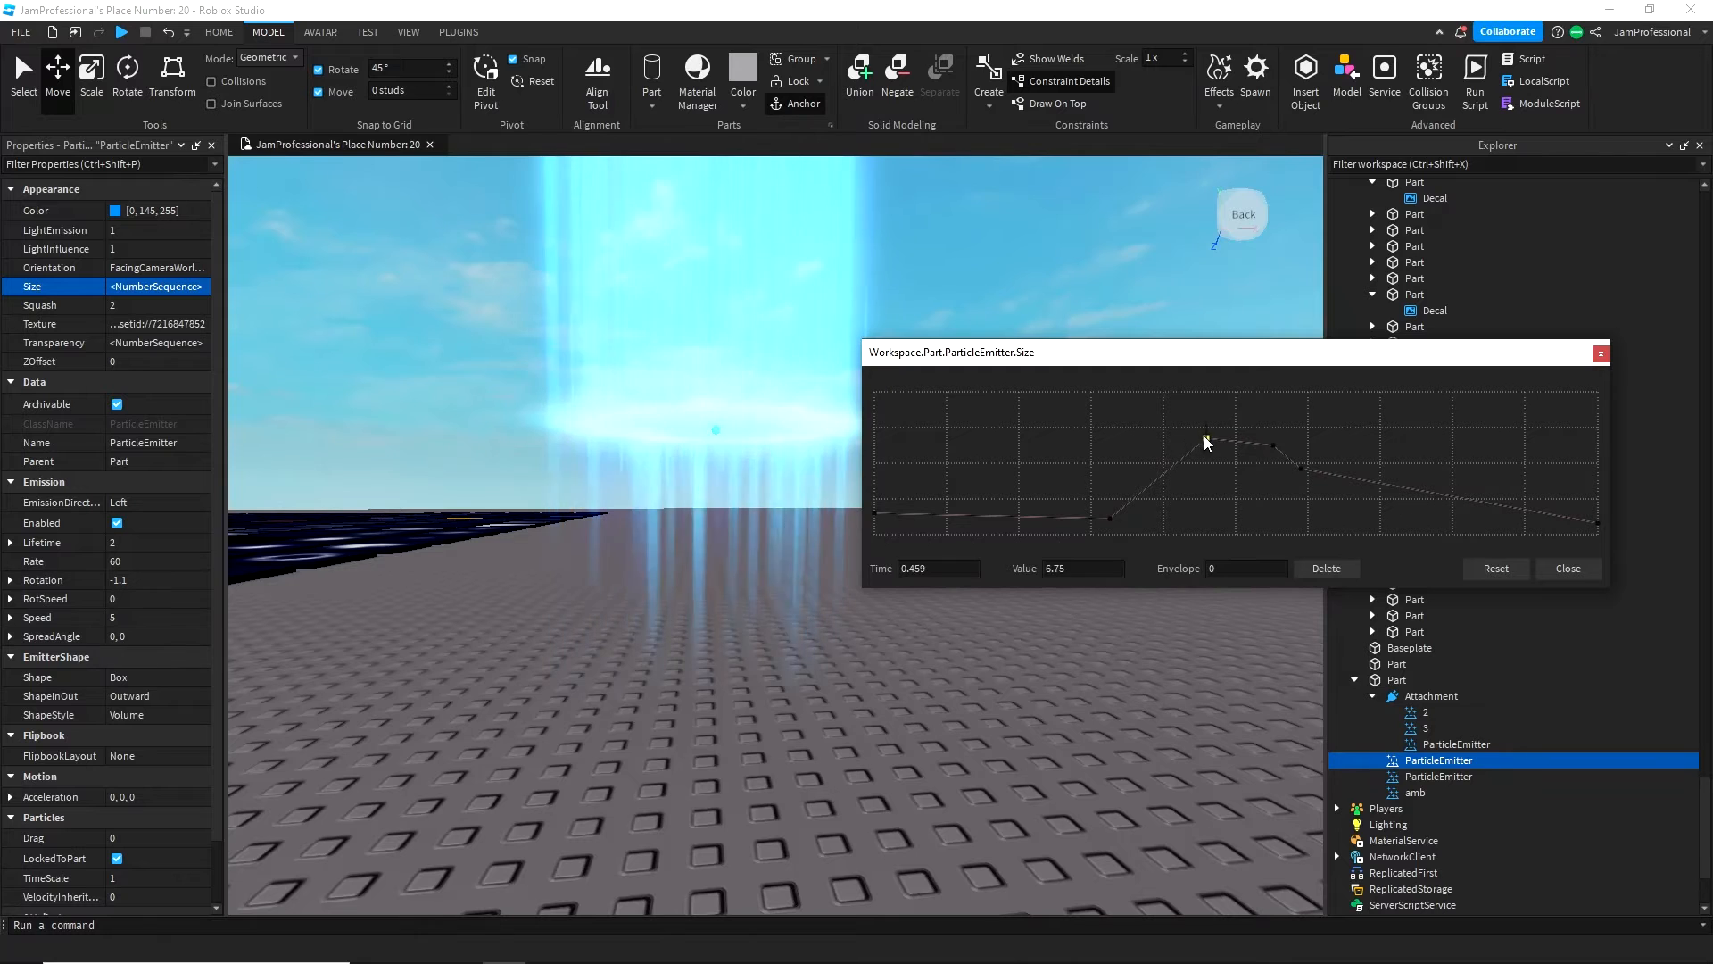
drag(1225, 465, 1228, 476)
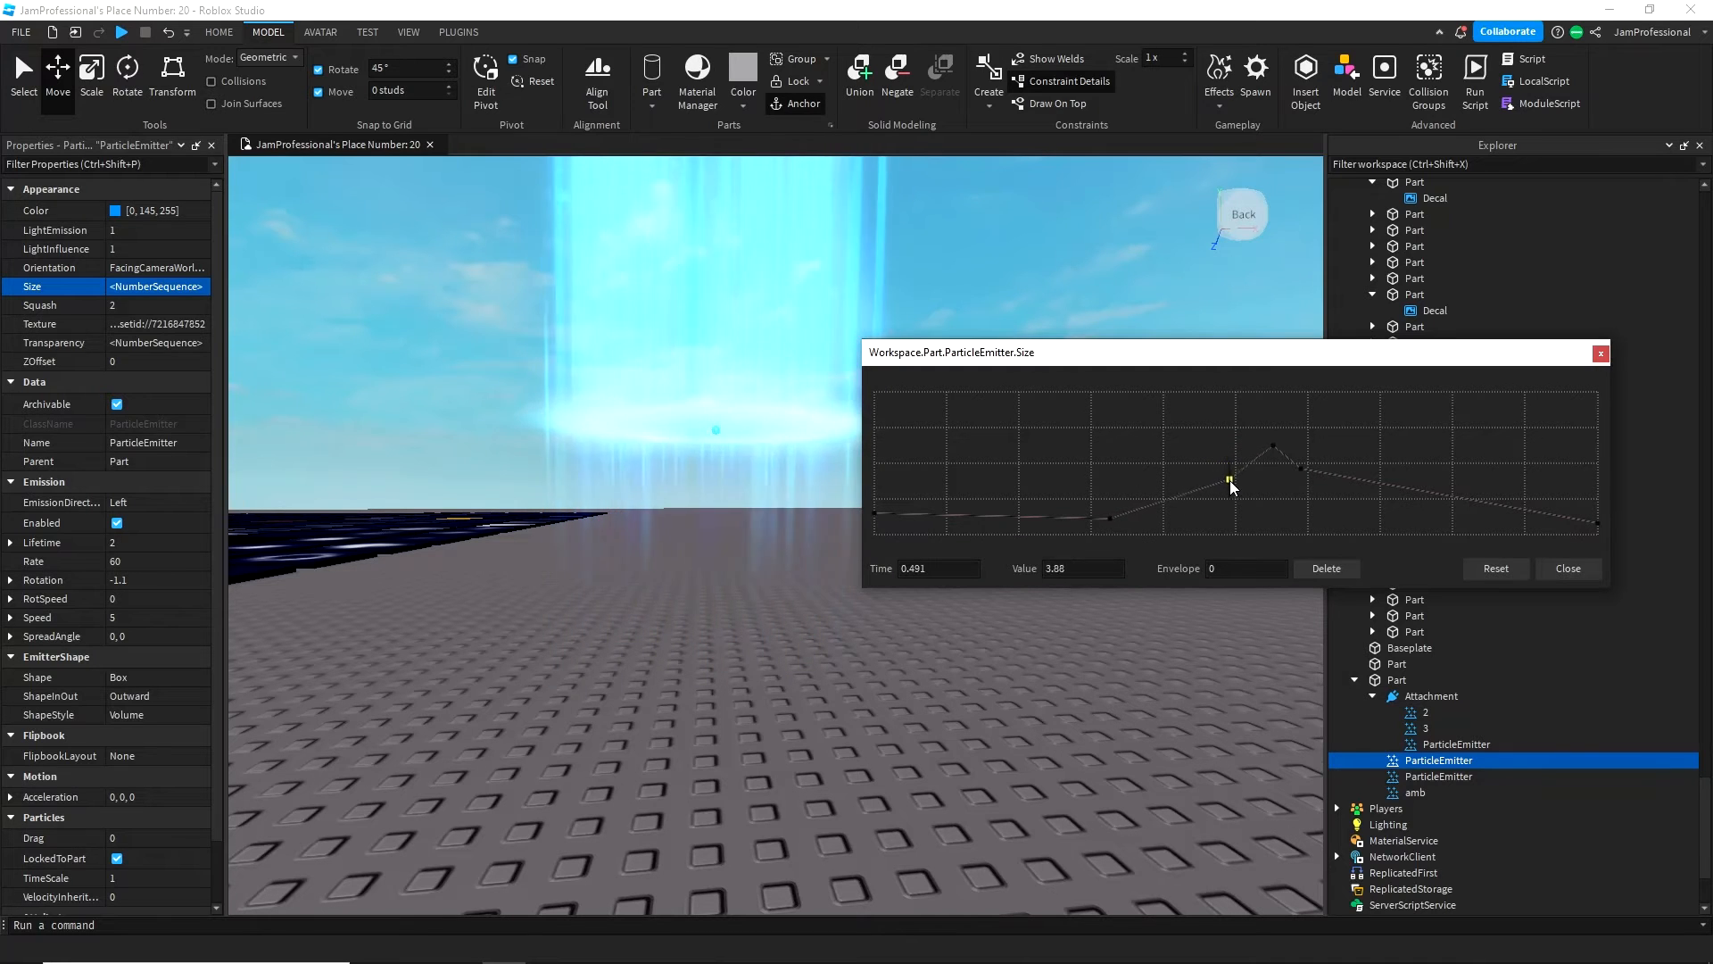
click(1560, 569)
right_drag(929, 614, 922, 602)
scroll(922, 601, down, 4)
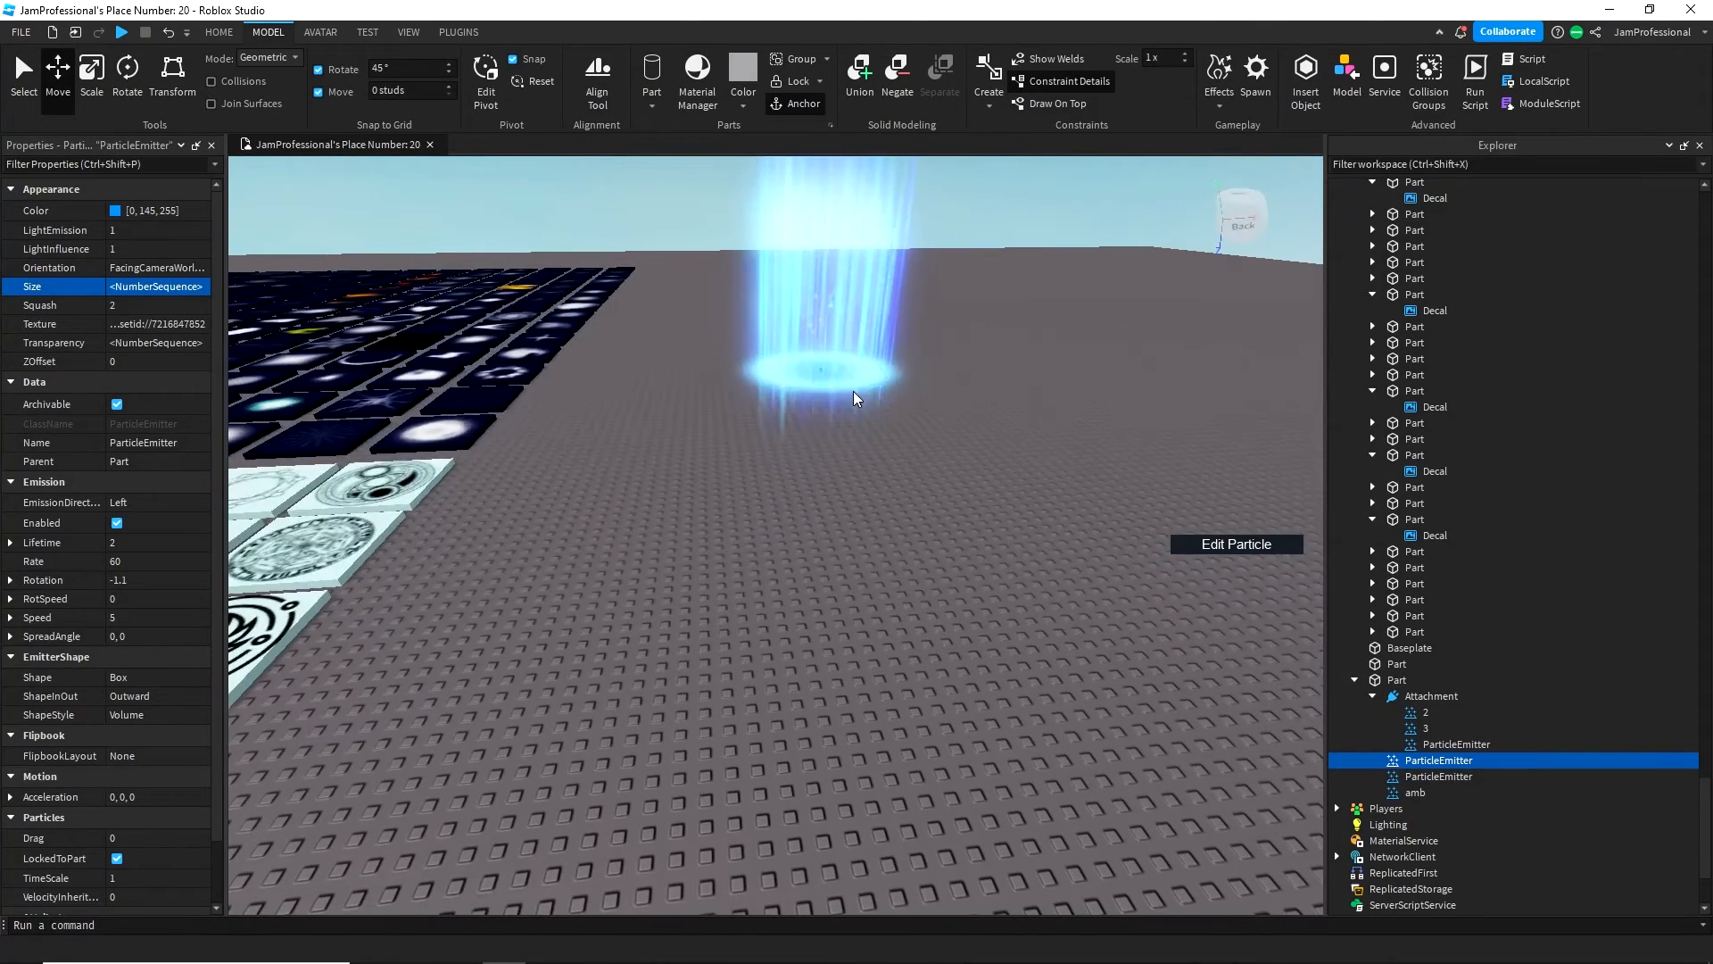
- Raise the middle keypoint of the dark blue (0, 0, 255) streak emitter's Transparency curve to about 0.788 at time 0.697
click(844, 433)
drag(828, 379, 798, 511)
click(956, 584)
scroll(955, 585, up, 4)
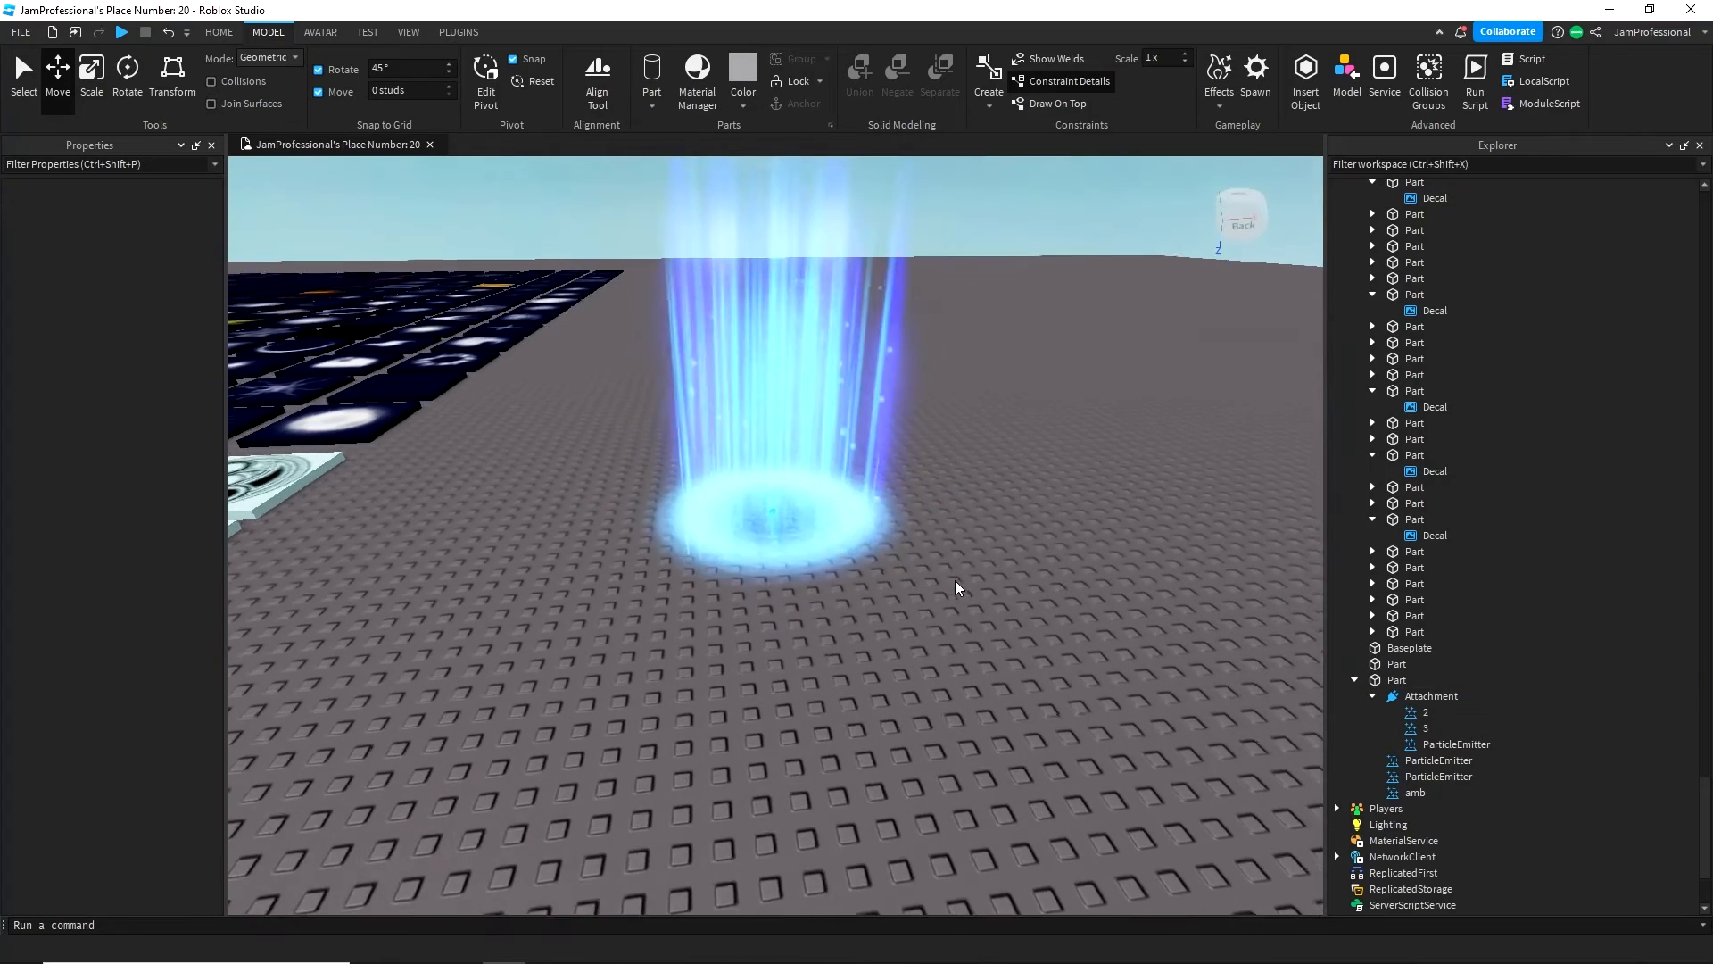
right_drag(956, 585, 956, 588)
scroll(952, 588, down, 2)
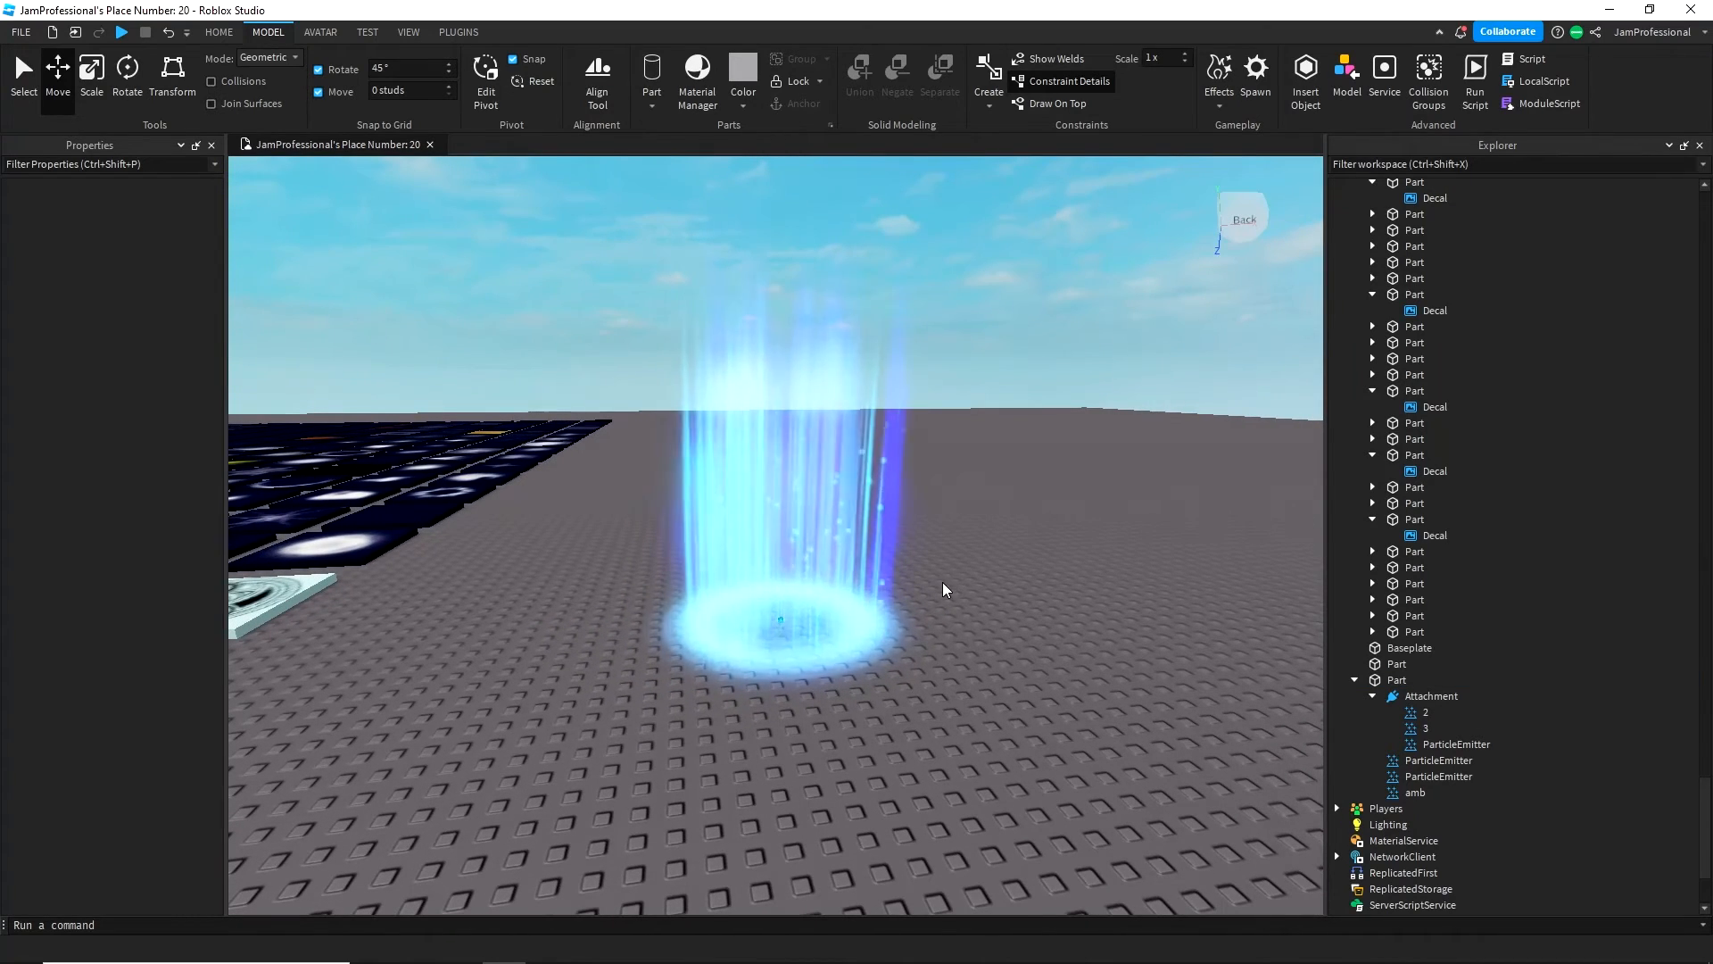
click(1439, 760)
shift+click(1438, 777)
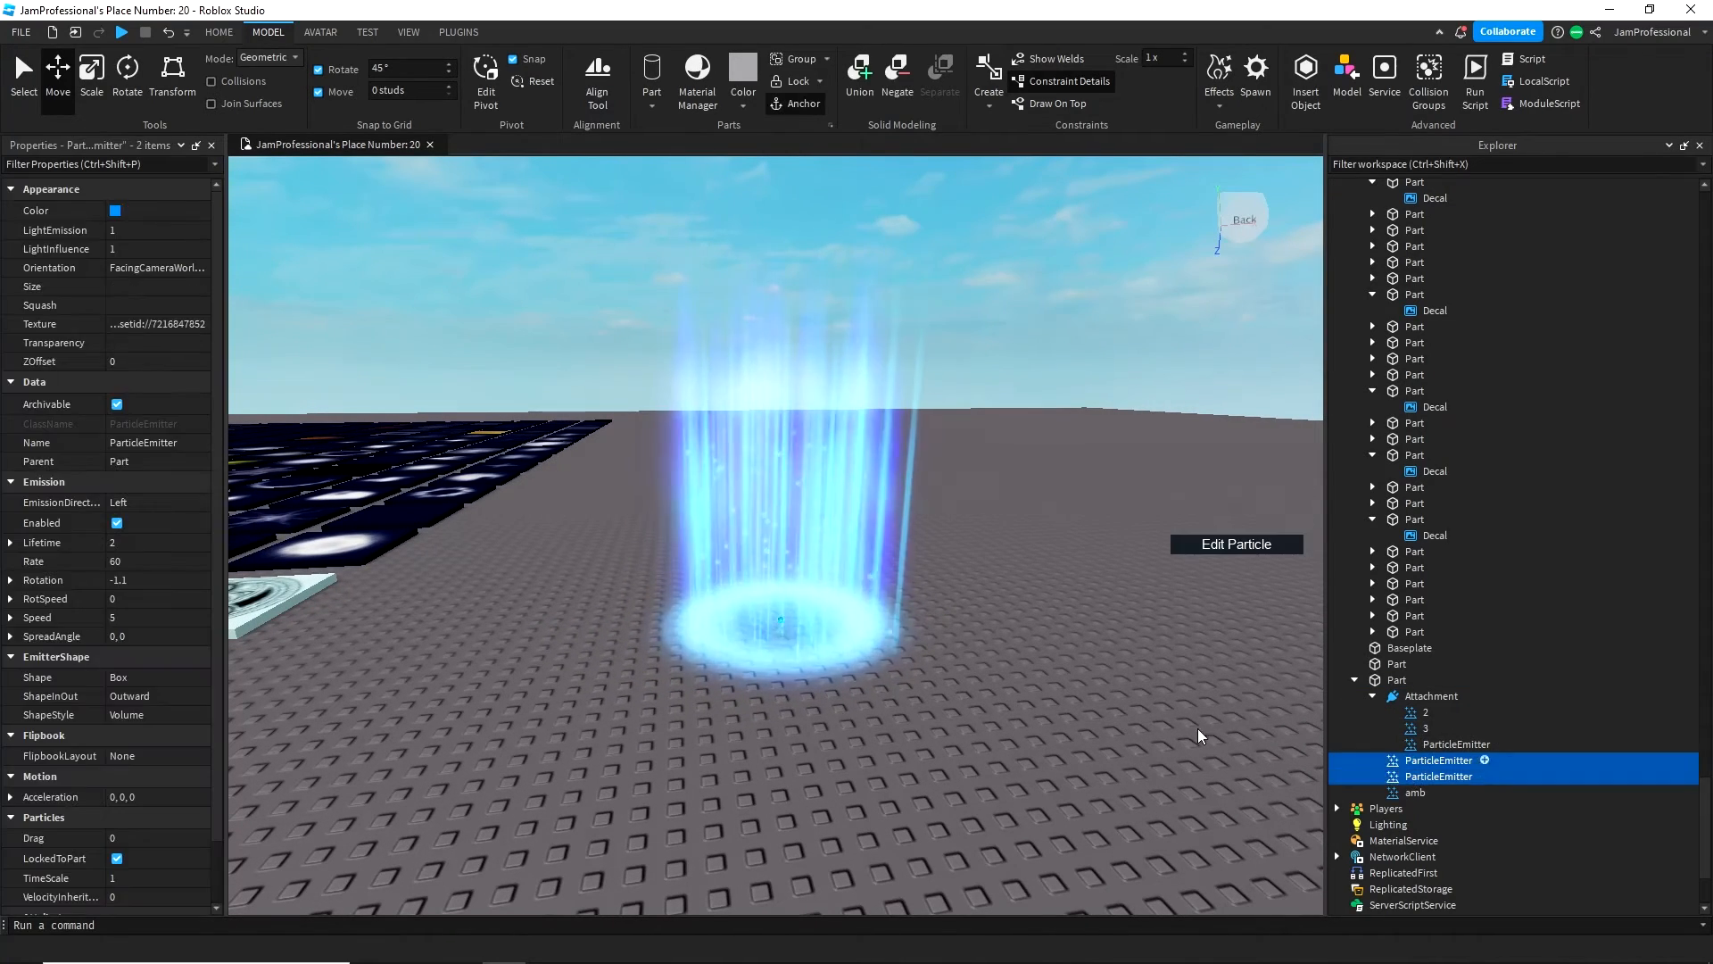
click(1389, 778)
click(193, 345)
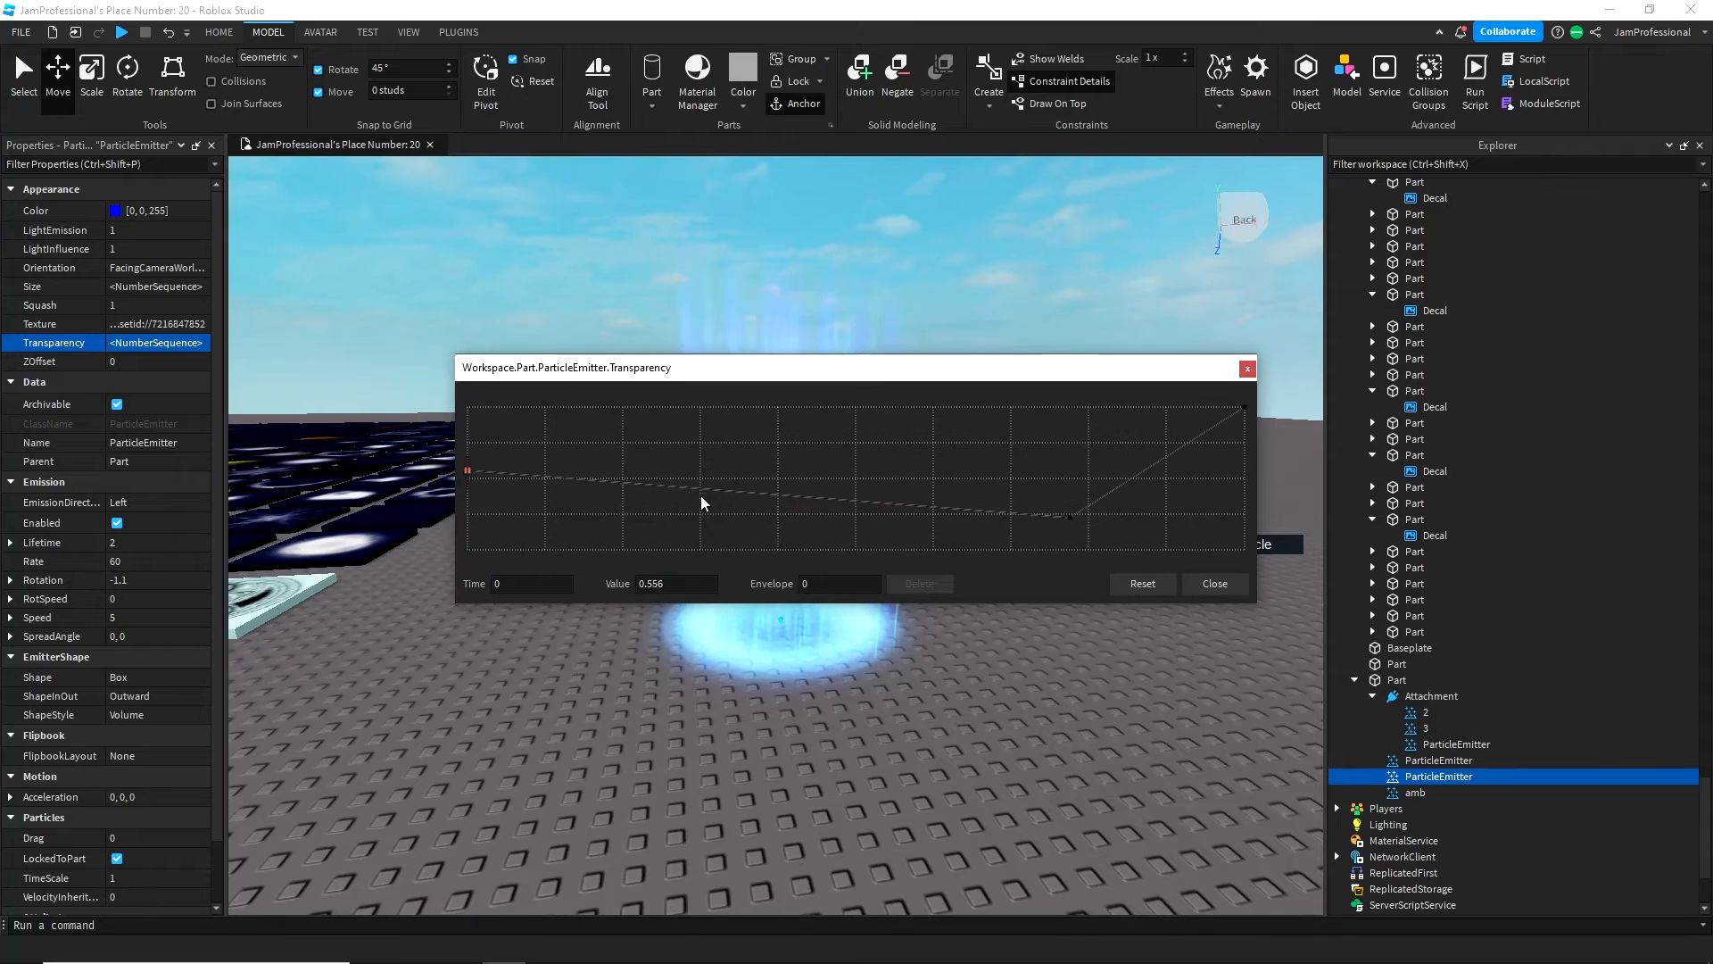
drag(1068, 516, 1043, 458)
drag(999, 375, 1101, 615)
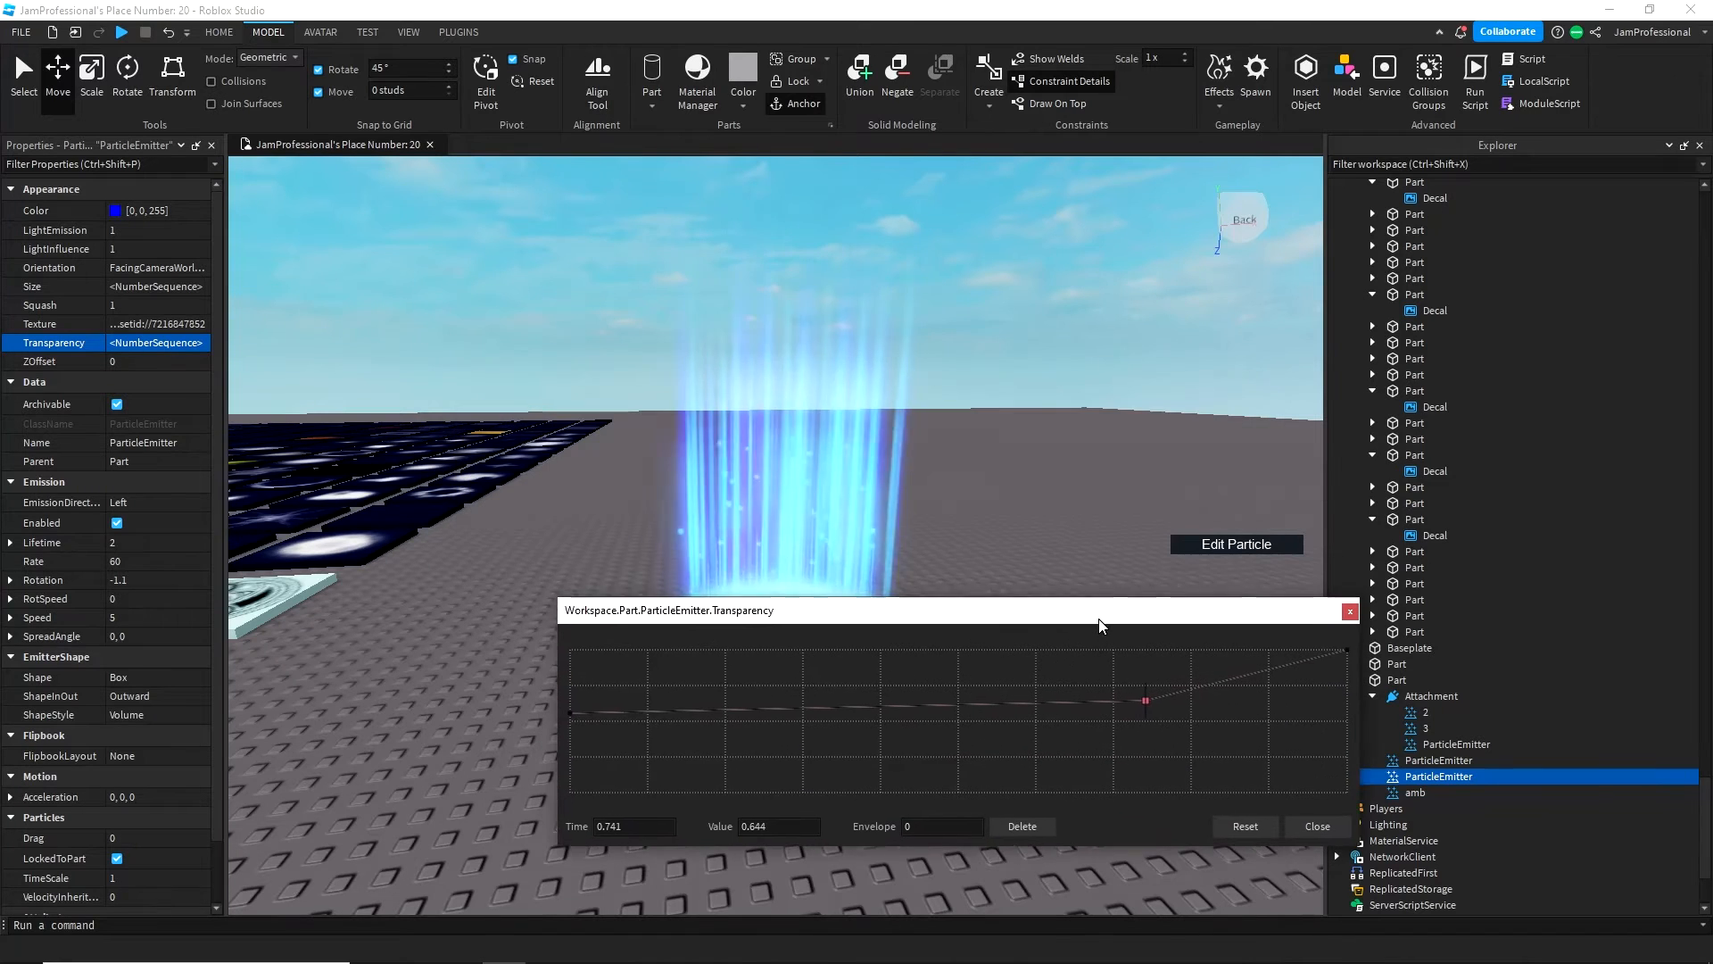
drag(1145, 698, 1113, 681)
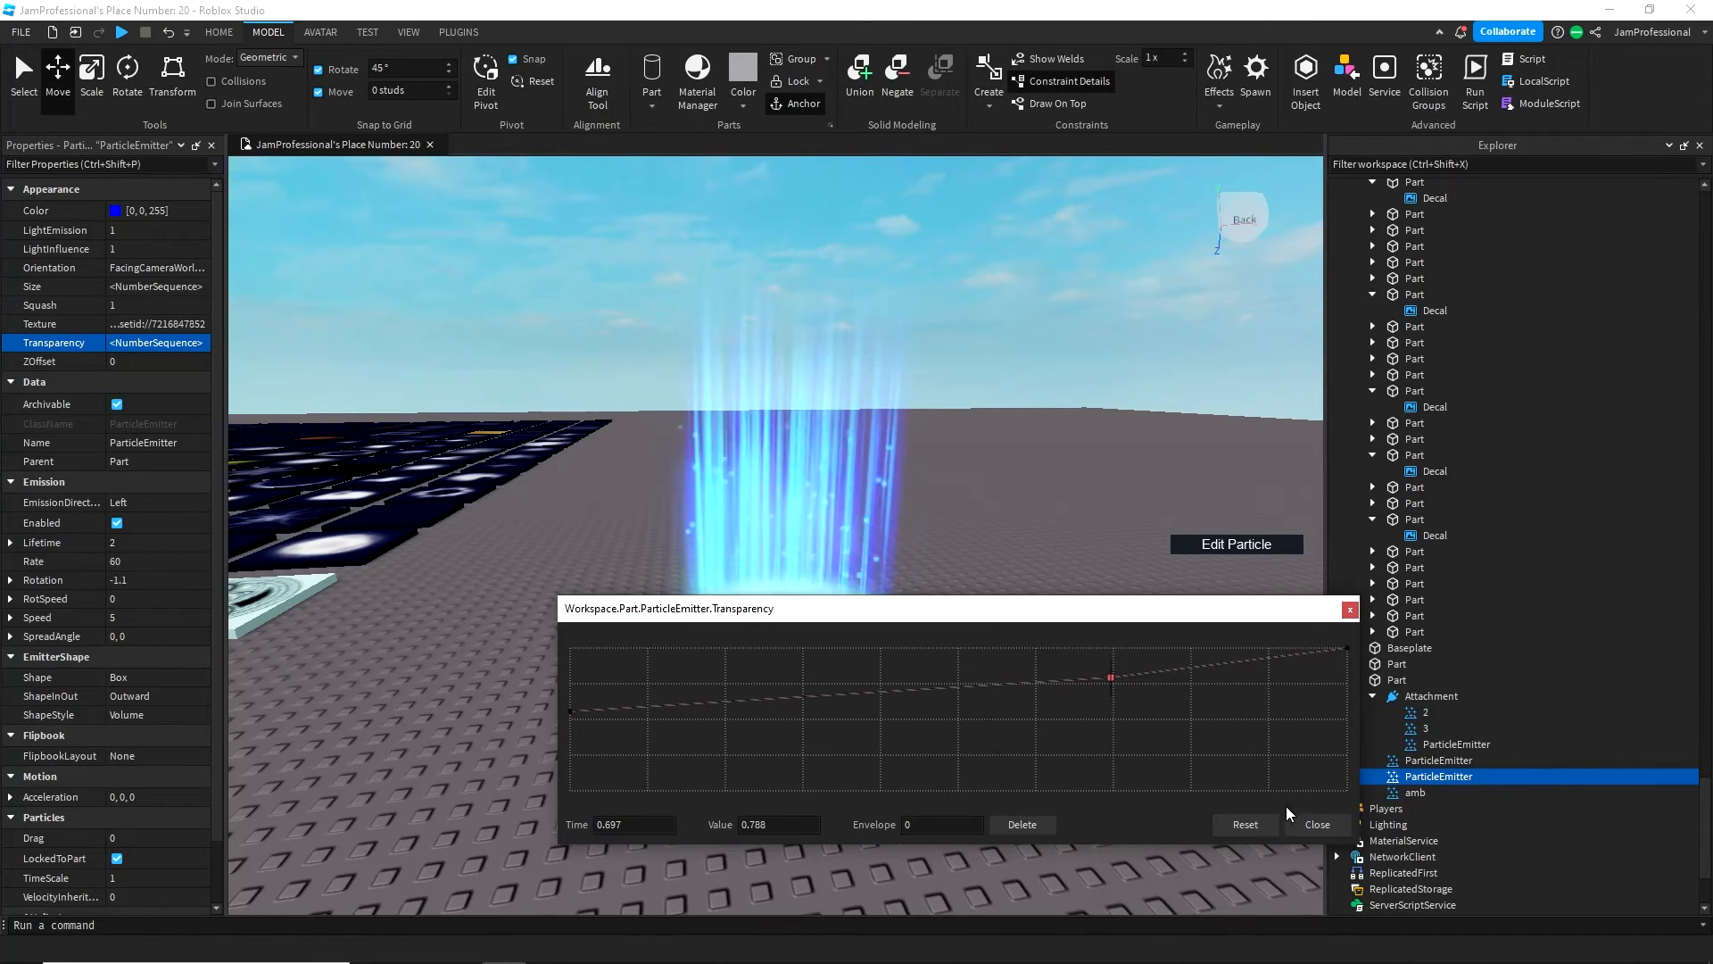
click(1315, 823)
- Raise the middle keypoint of the lighter blue (0, 145, 255) streak emitter's Transparency curve to about 0.806 at time 0.734
click(1439, 759)
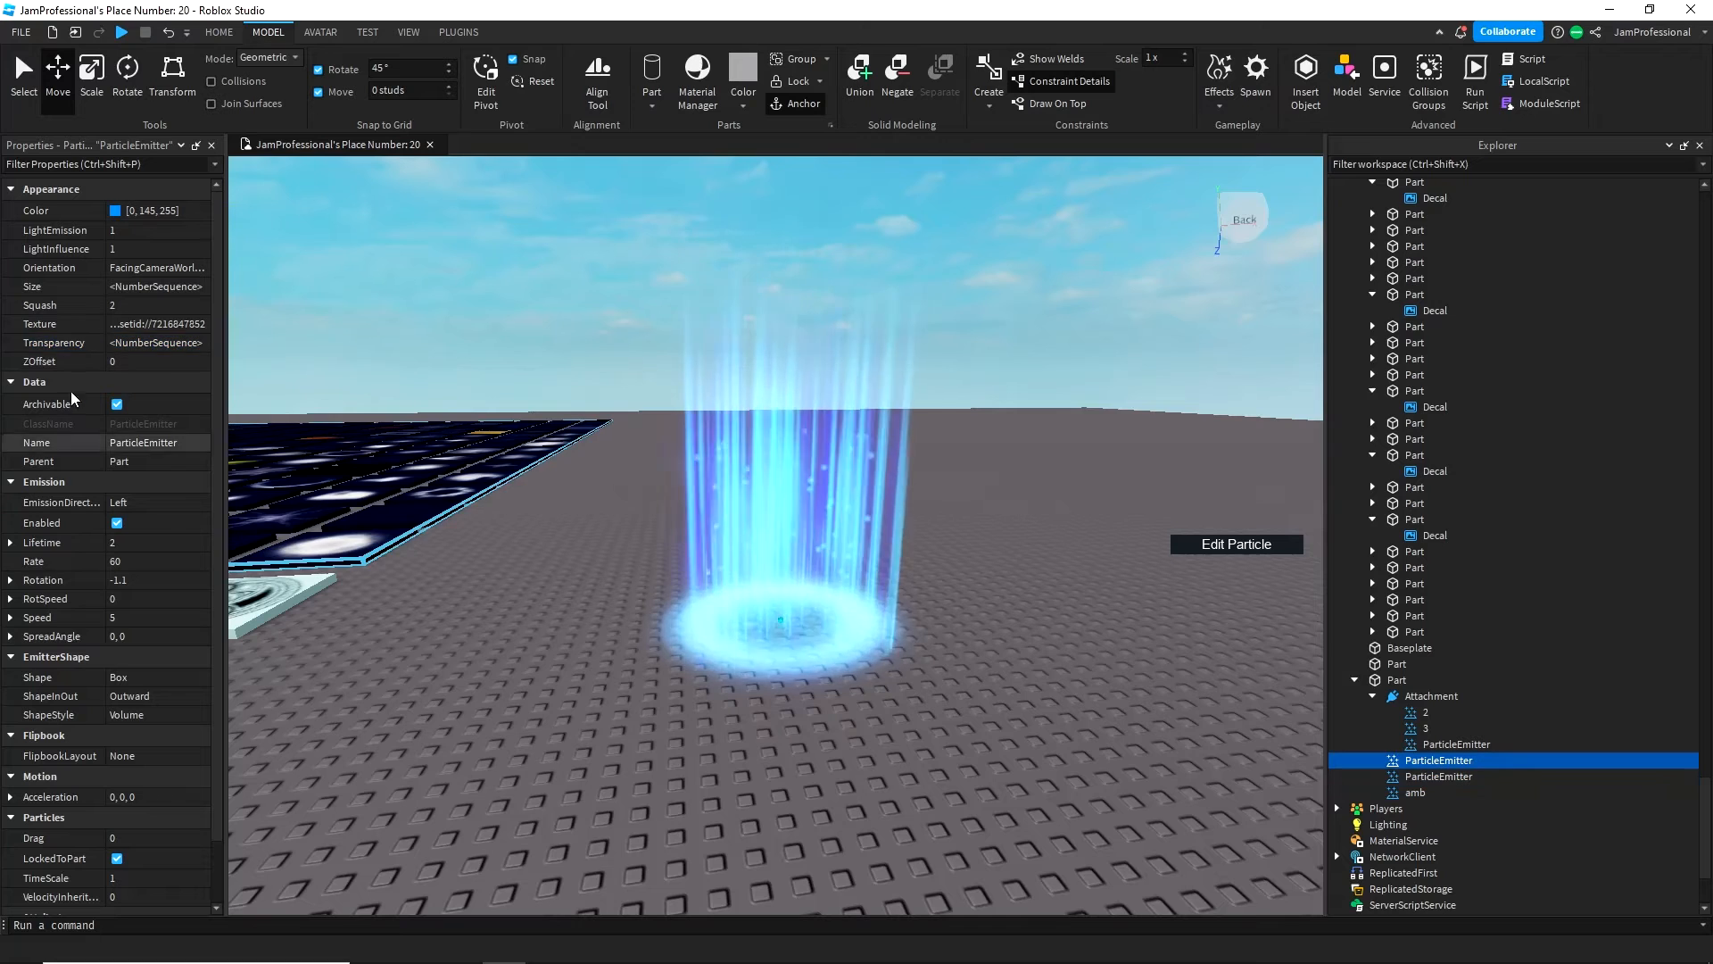
click(197, 343)
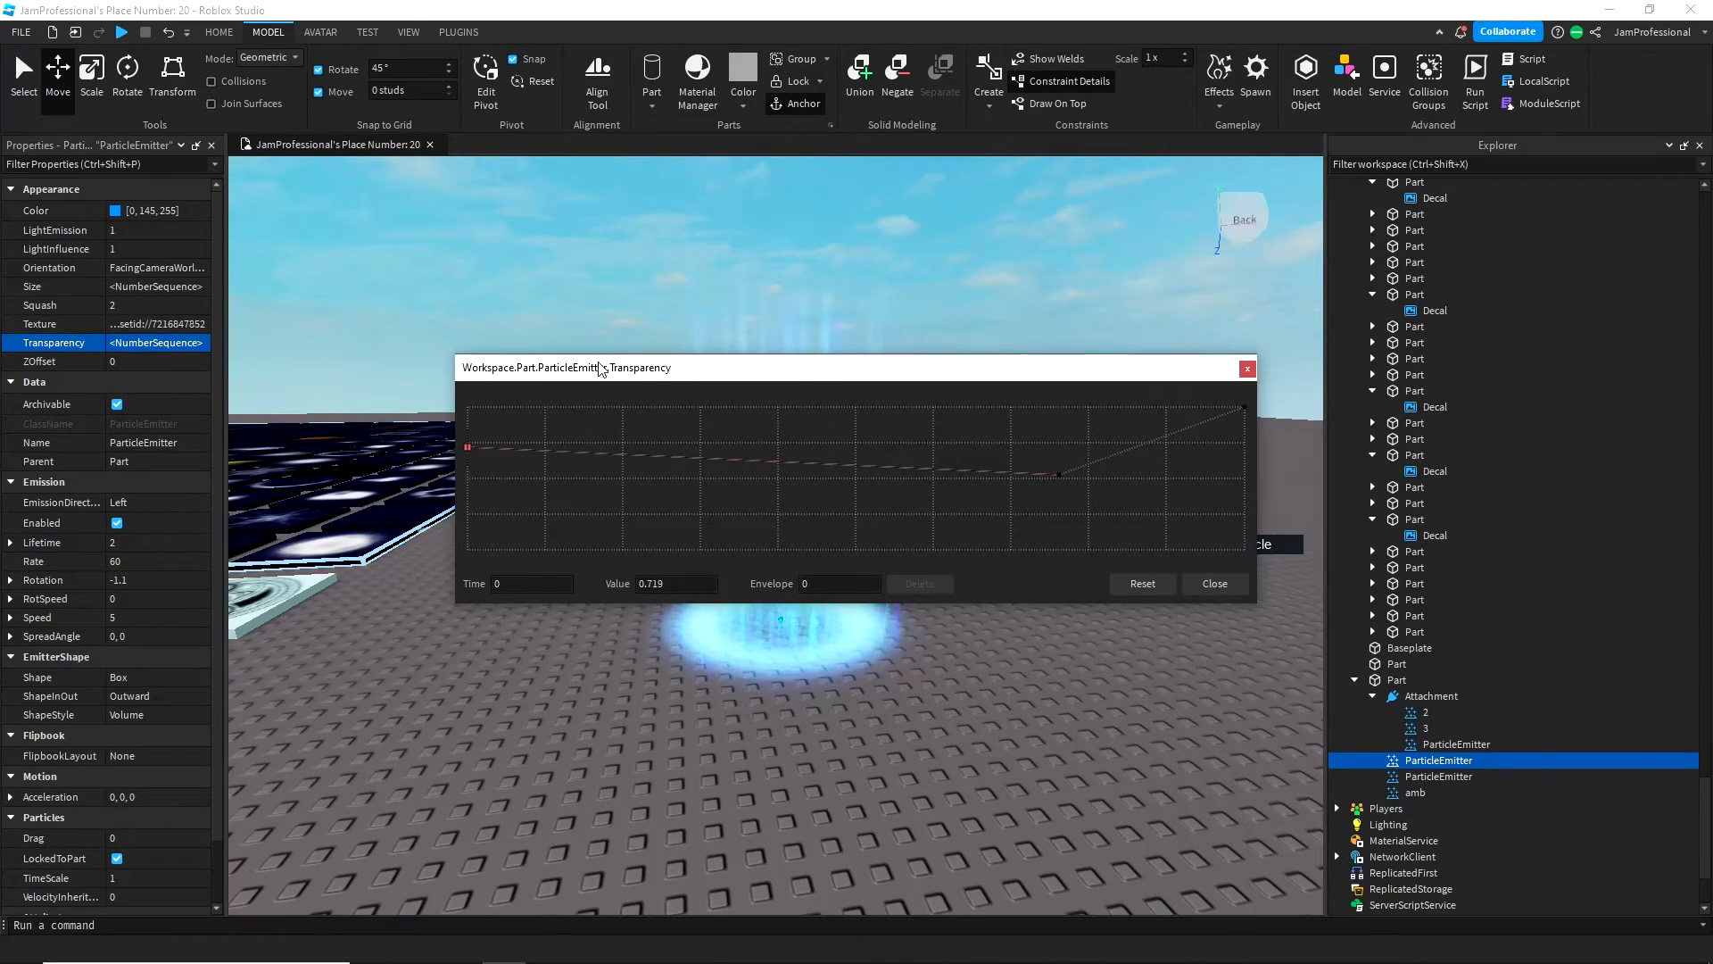
drag(599, 369, 758, 596)
drag(1219, 704, 1196, 662)
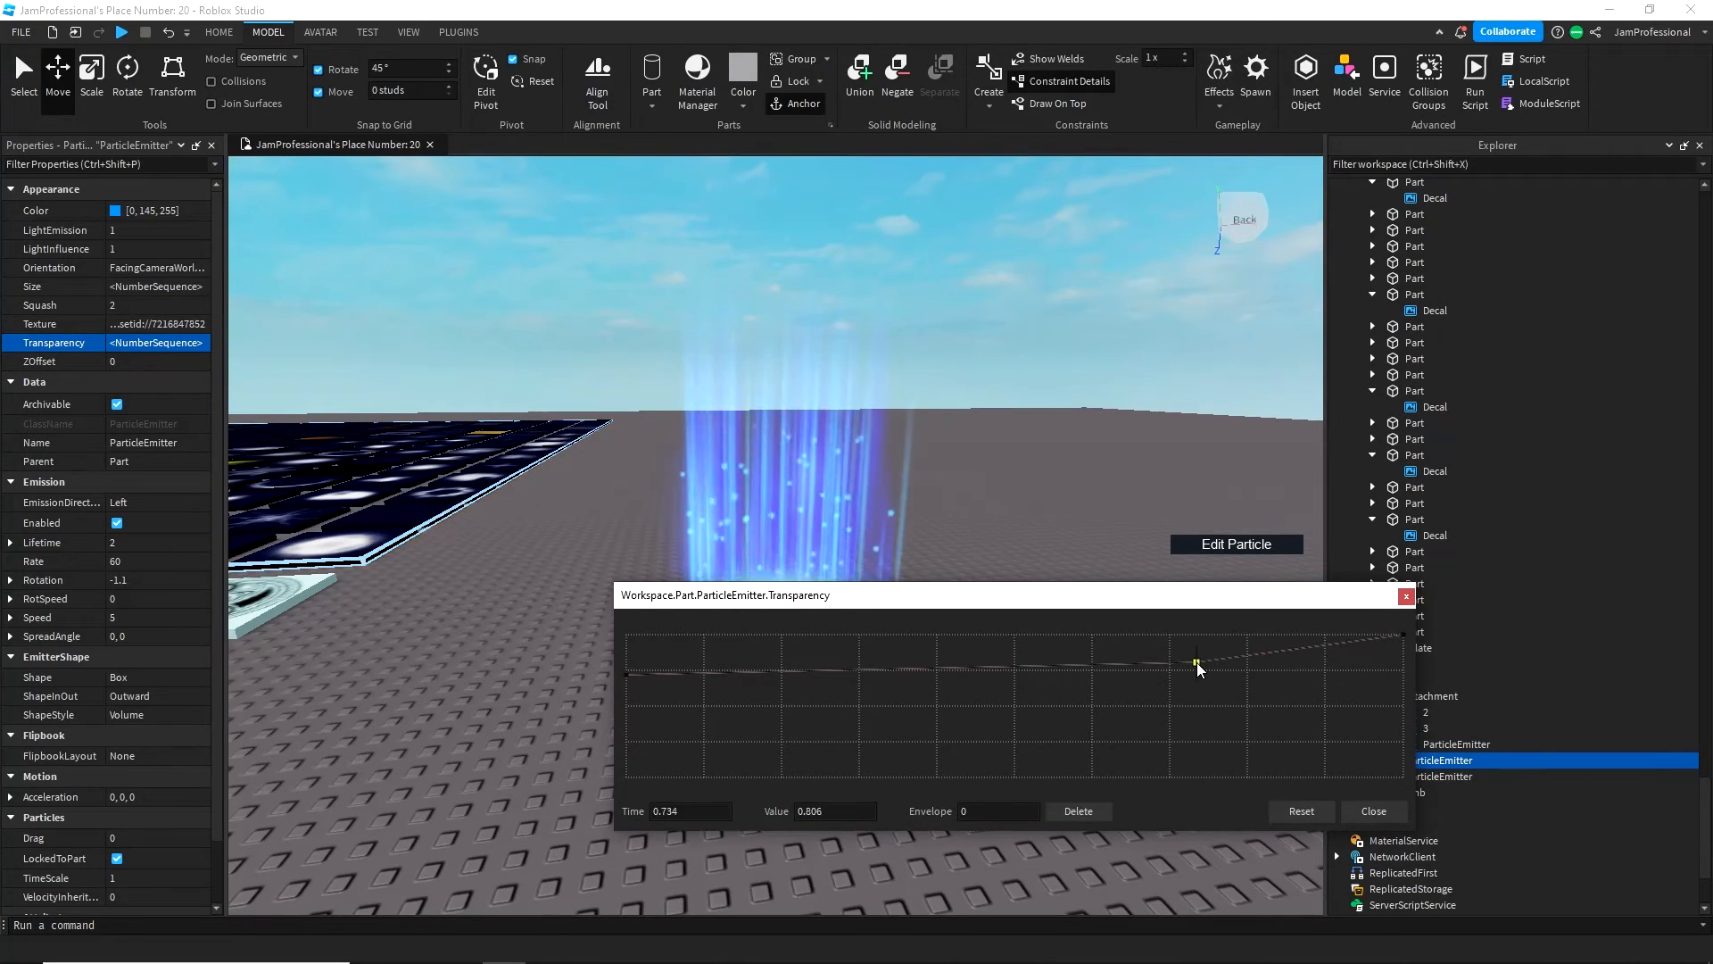
click(1374, 810)
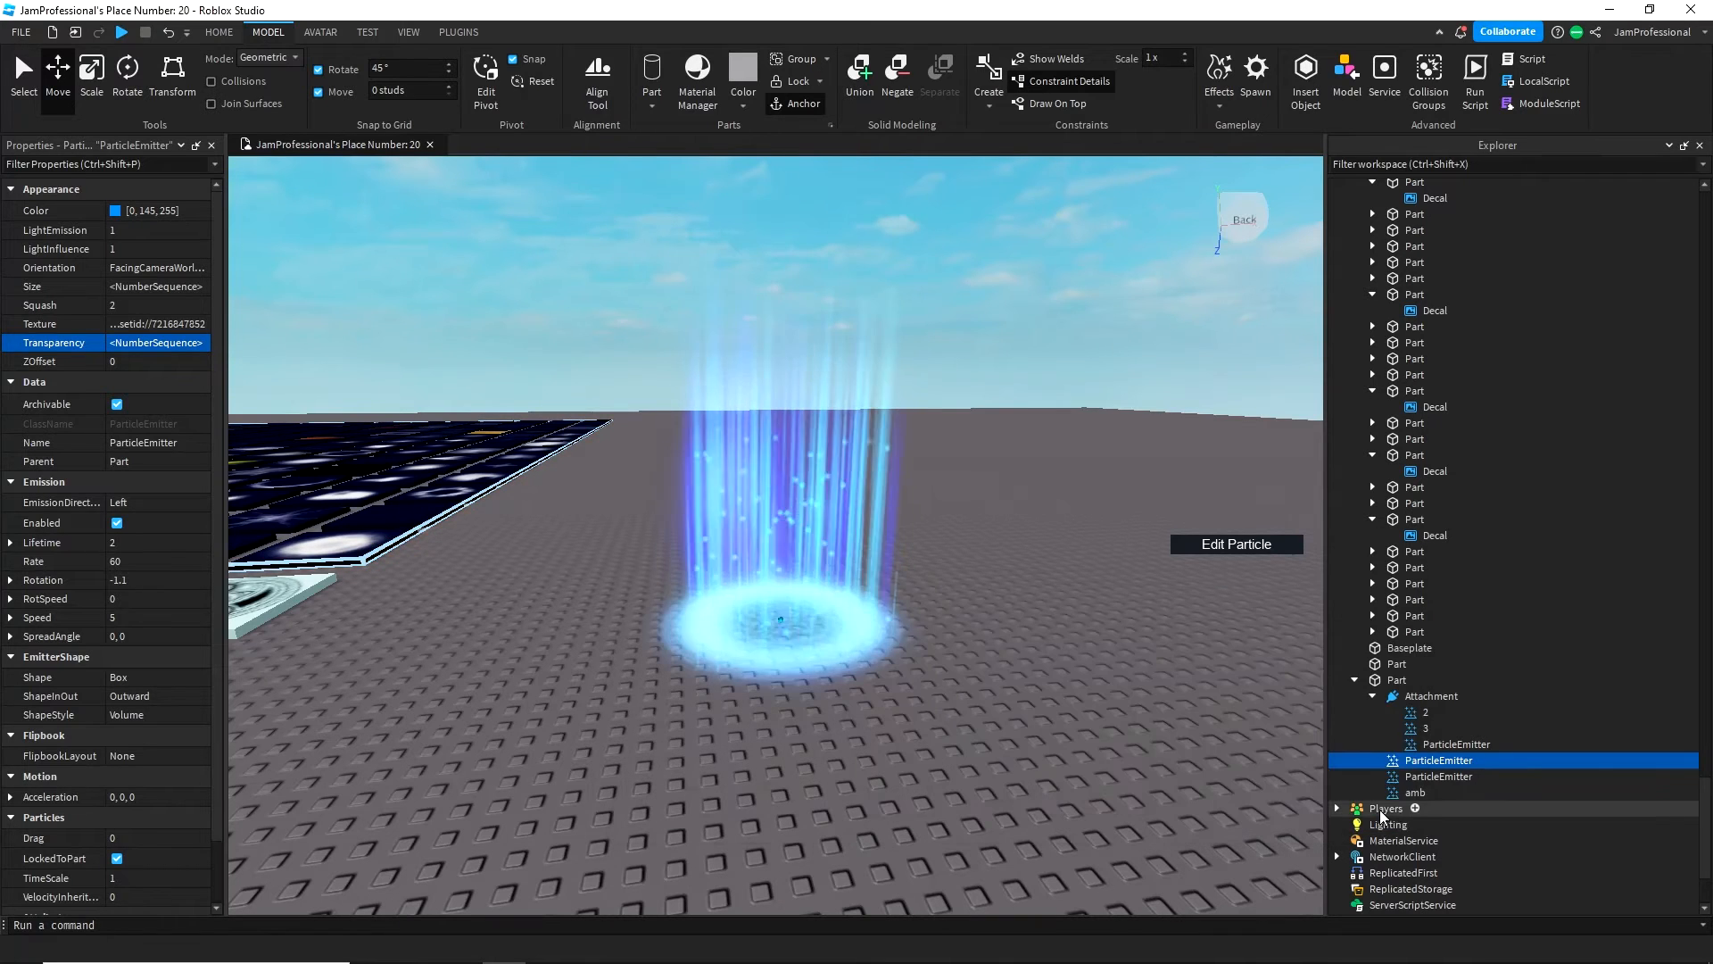
- Adjust the amb emitter's Transparency curve, placing the late keypoint at about 0.7 at time 0.842
click(1414, 792)
click(193, 344)
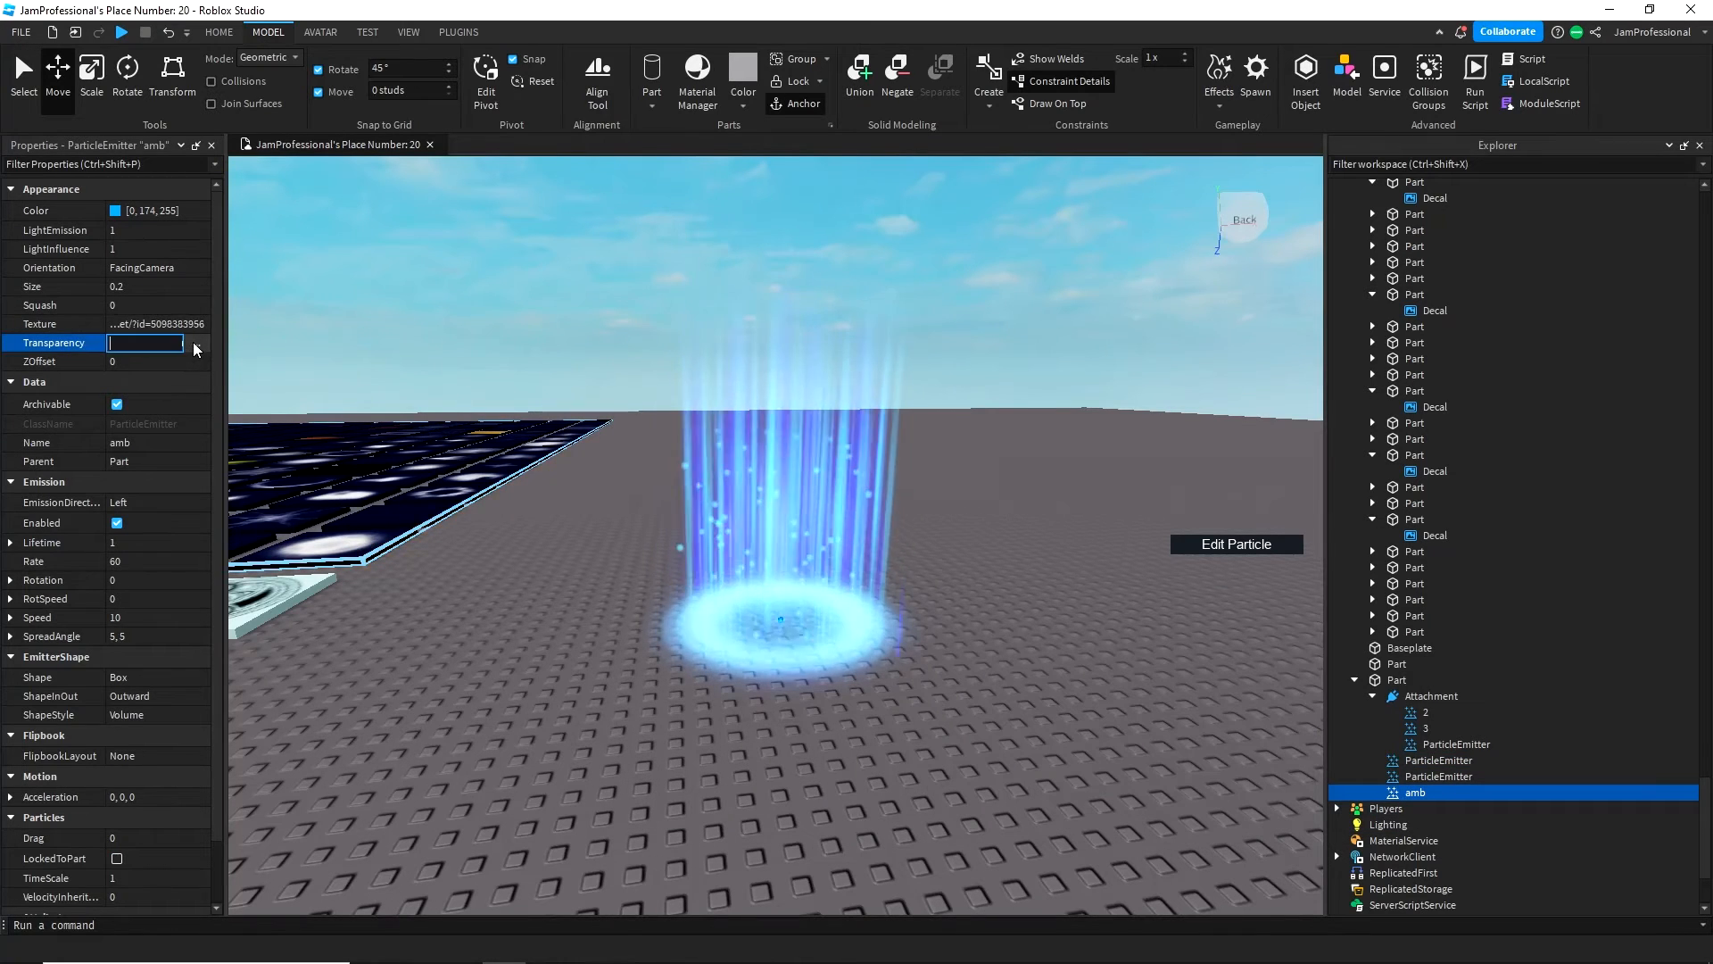
click(195, 344)
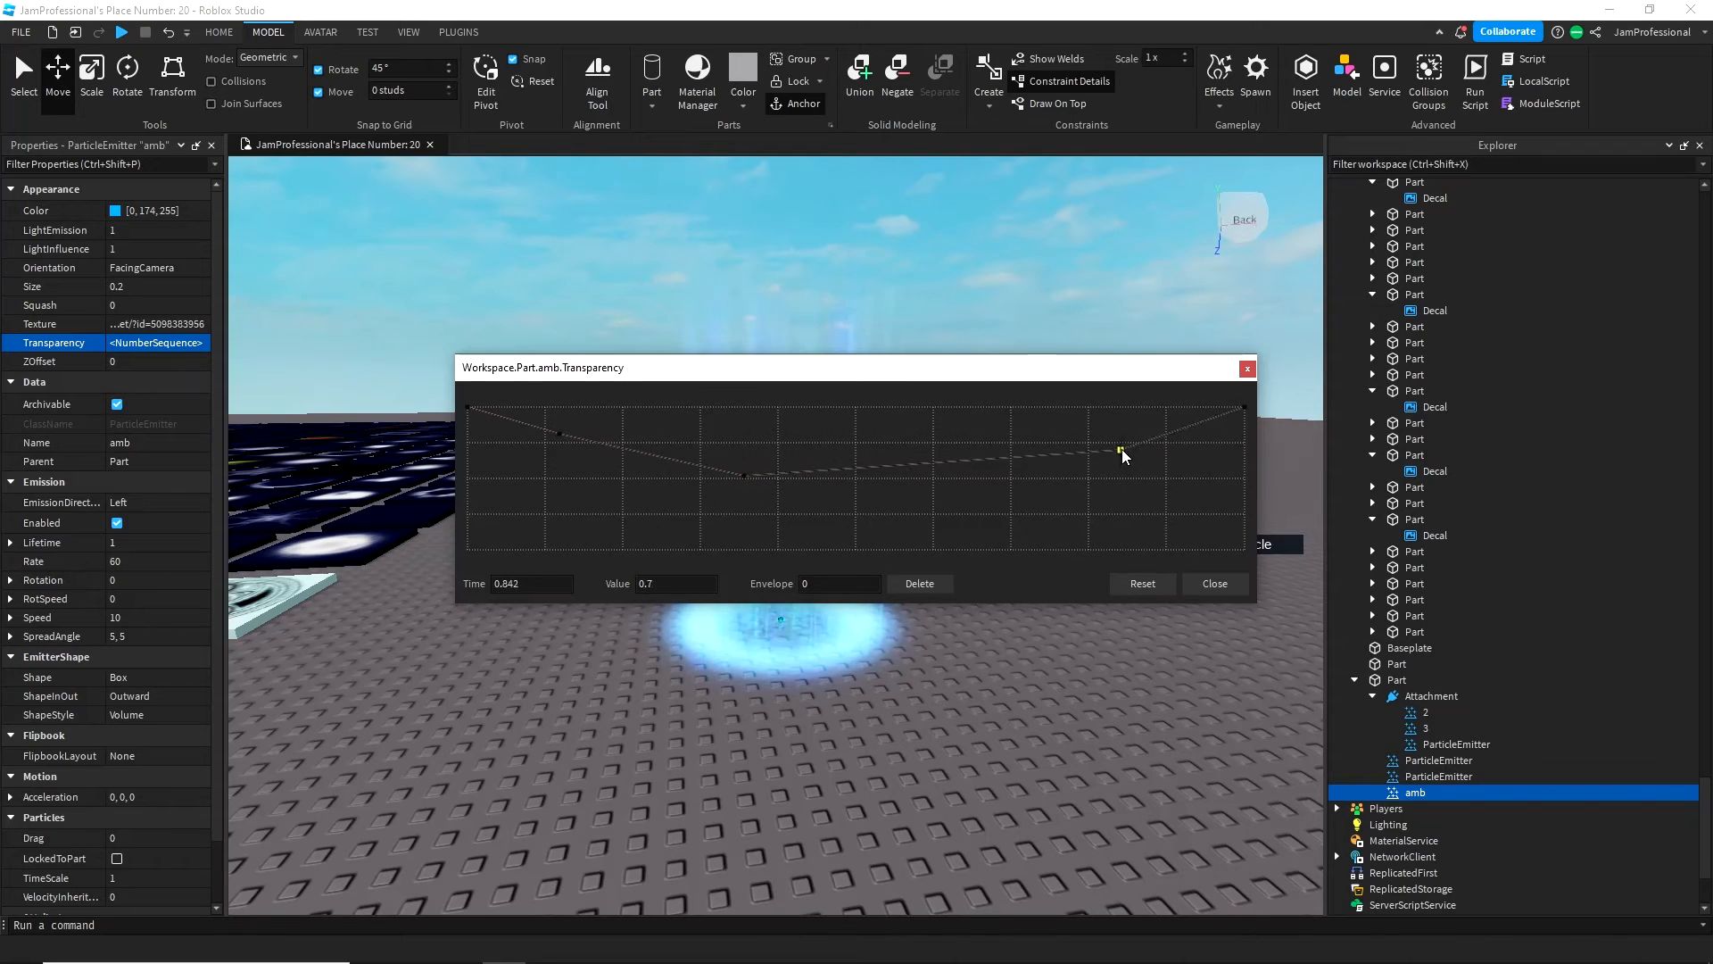
click(1213, 585)
- Duplicate the amb emitter and copy the texture of the swirling wisps tile in the nearest row of the dark texture grid
right_click(1412, 792)
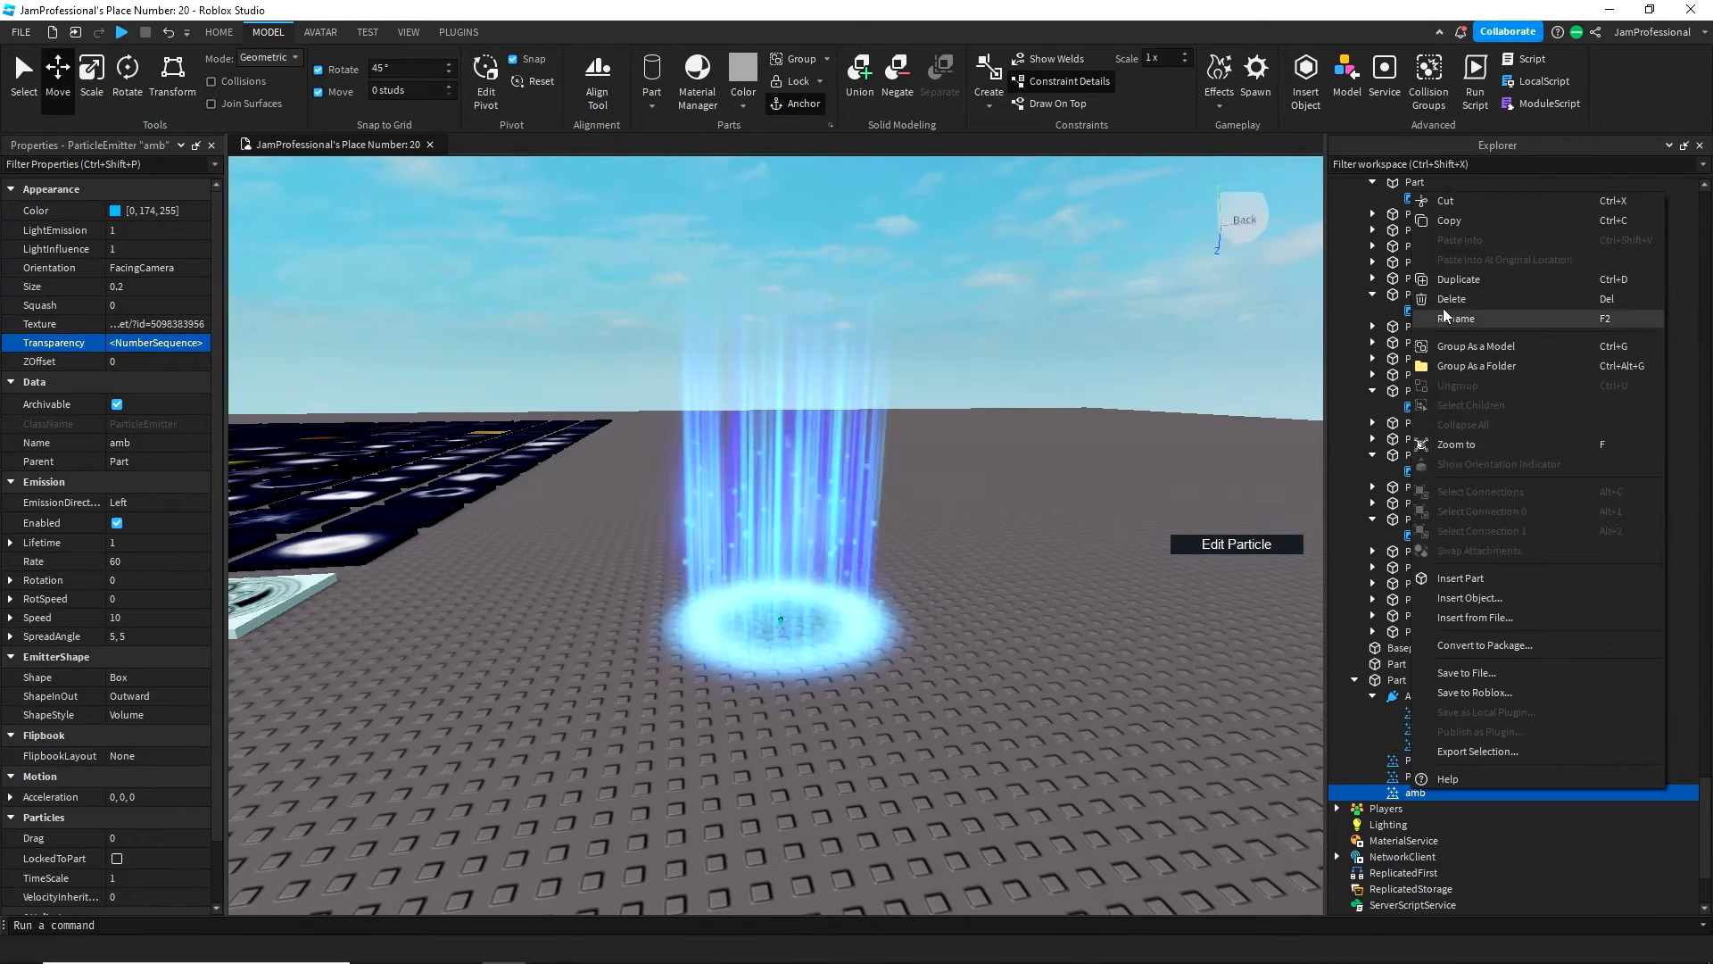
click(1449, 284)
right_drag(915, 488, 840, 543)
key(w)
key(a)
key(s)
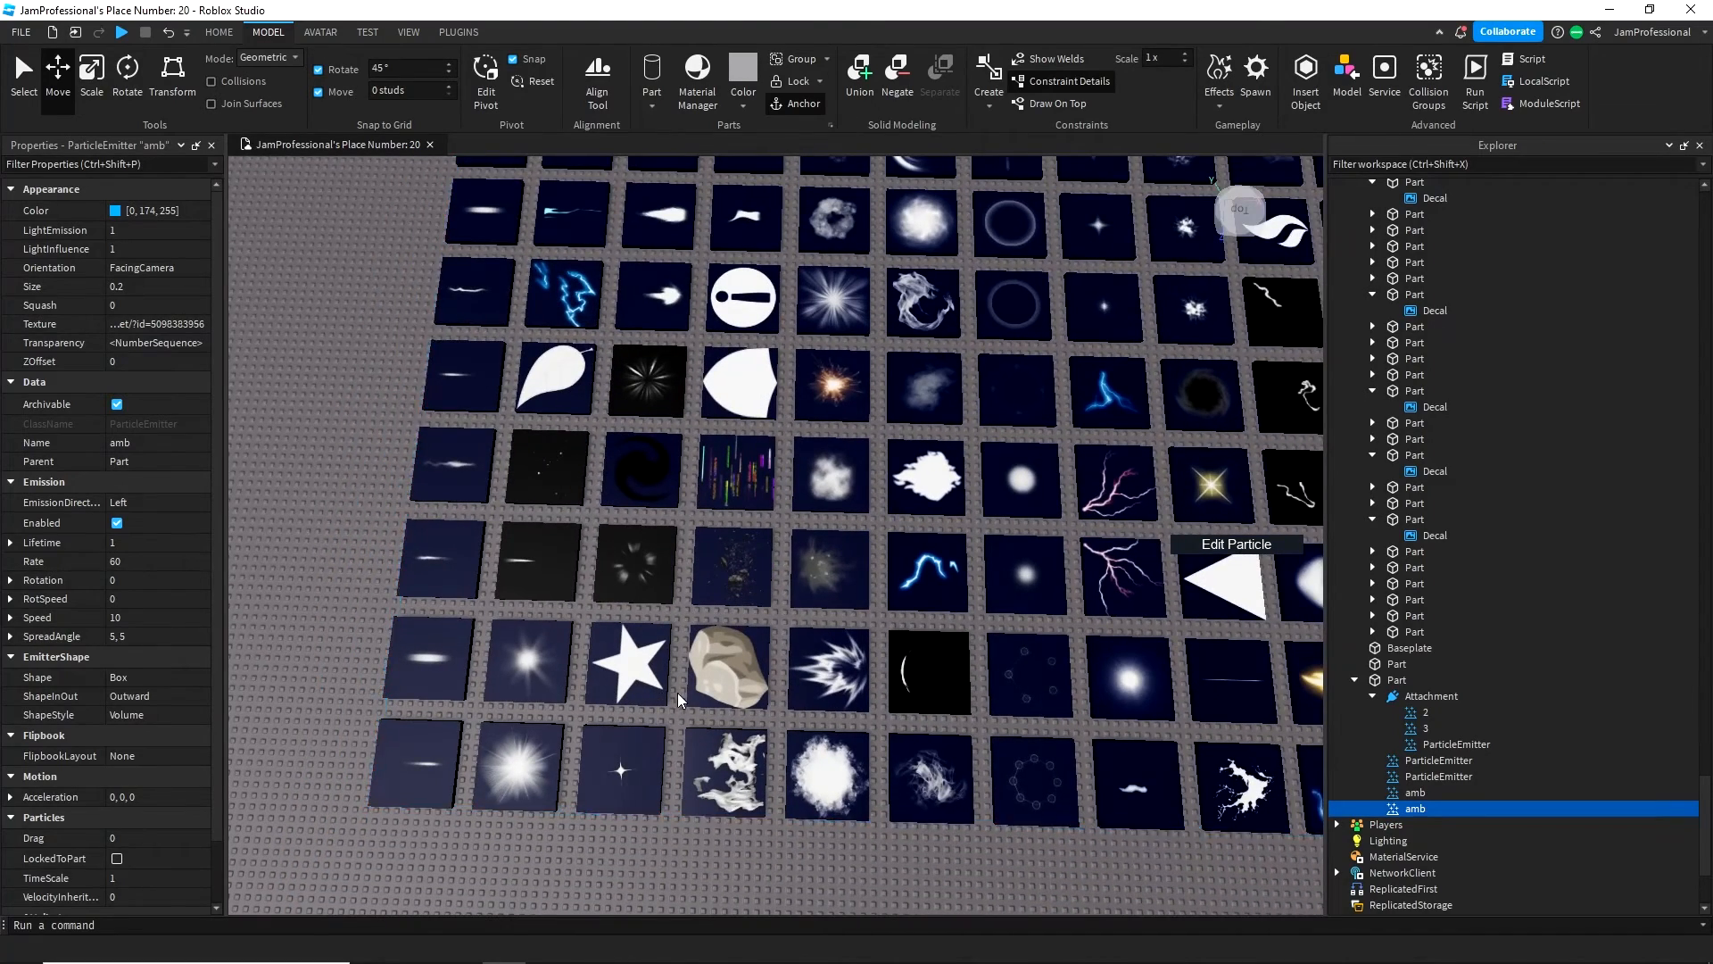
key(d)
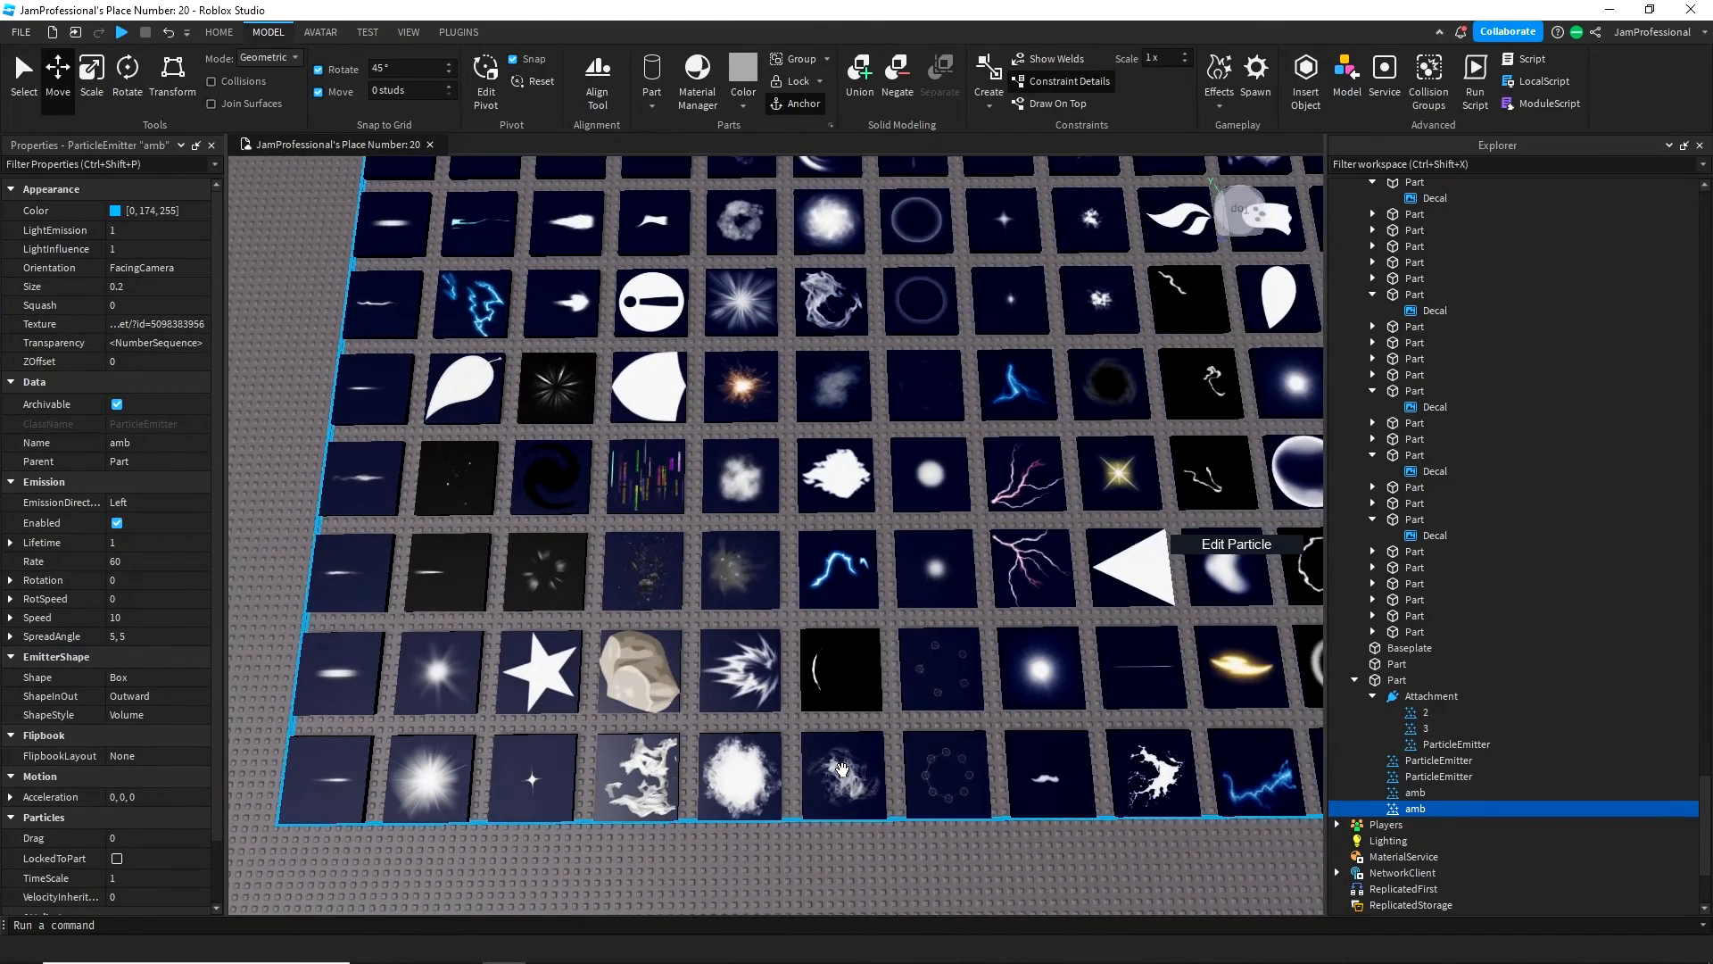
click(842, 769)
click(165, 230)
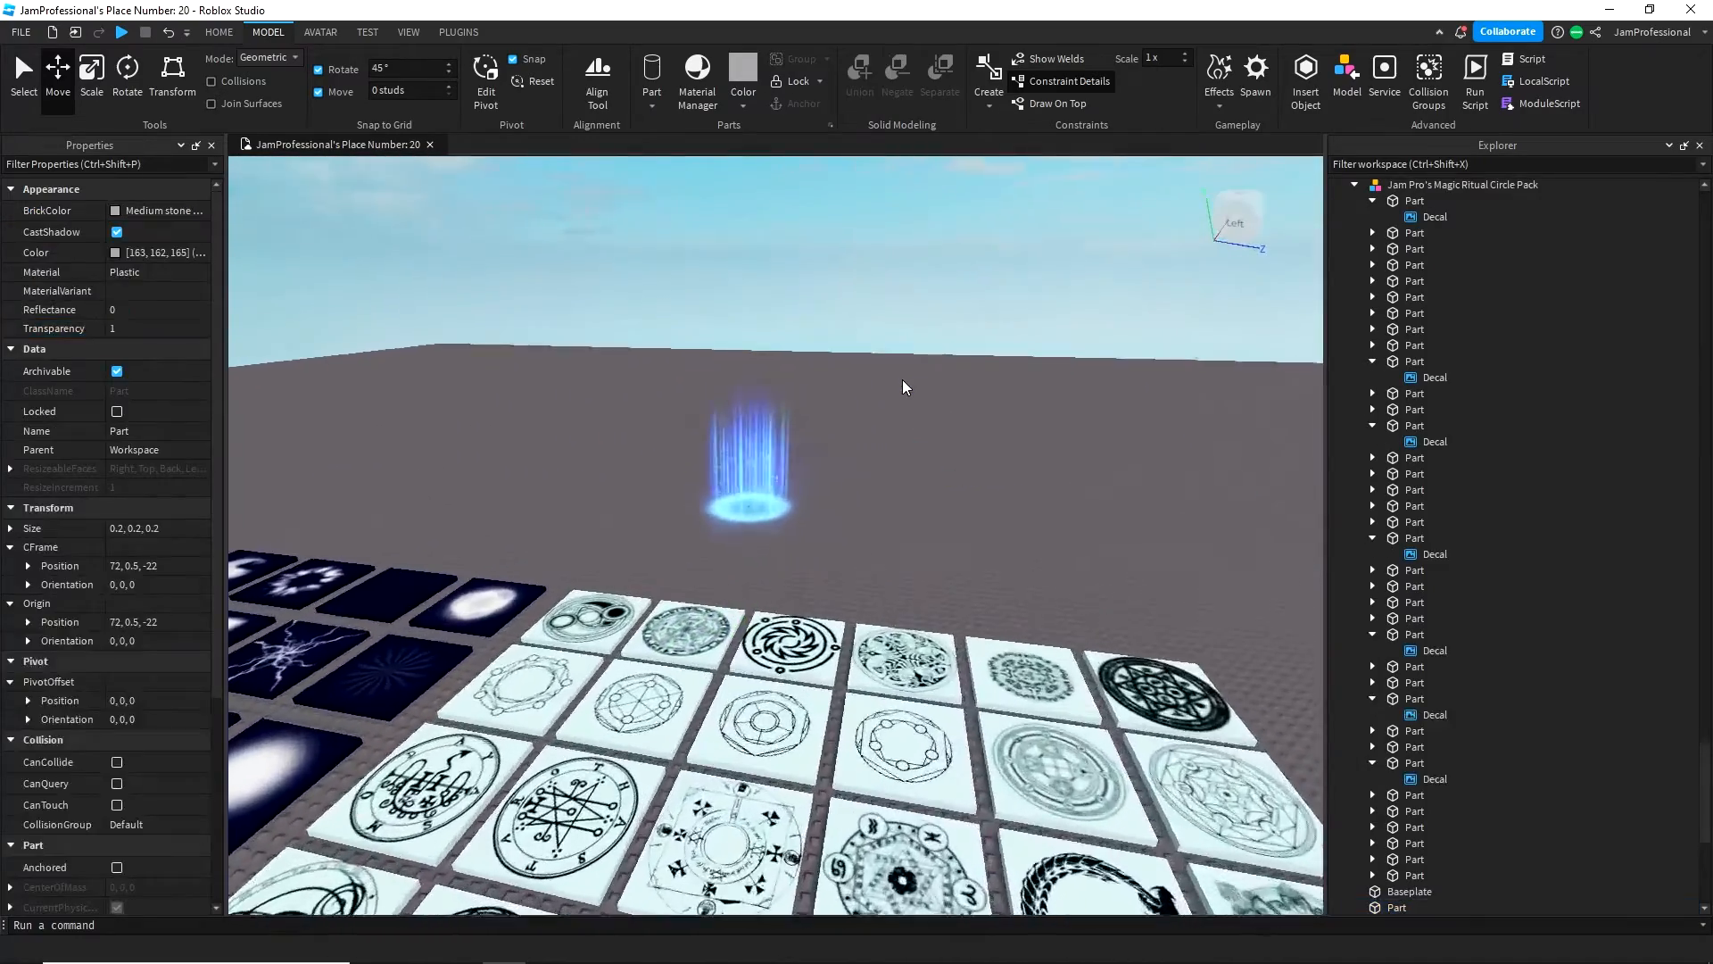
right_drag(902, 382, 803, 389)
key(w)
key(d)
click(872, 508)
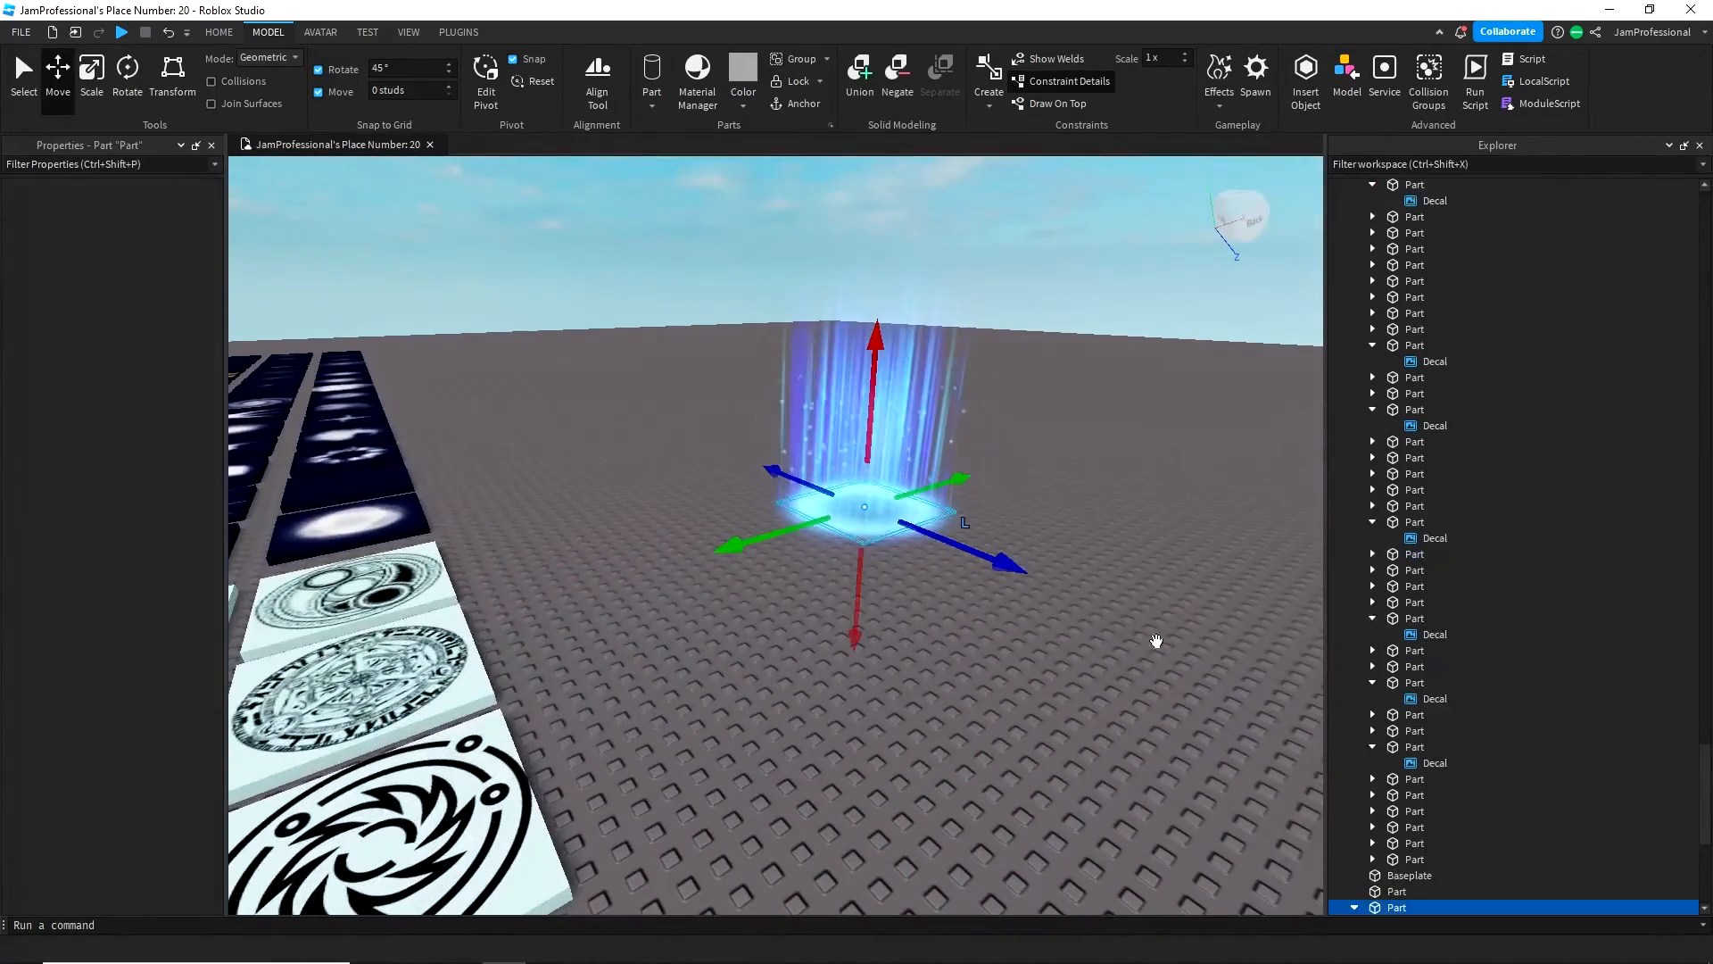
scroll(1501, 774, down, 5)
click(1419, 792)
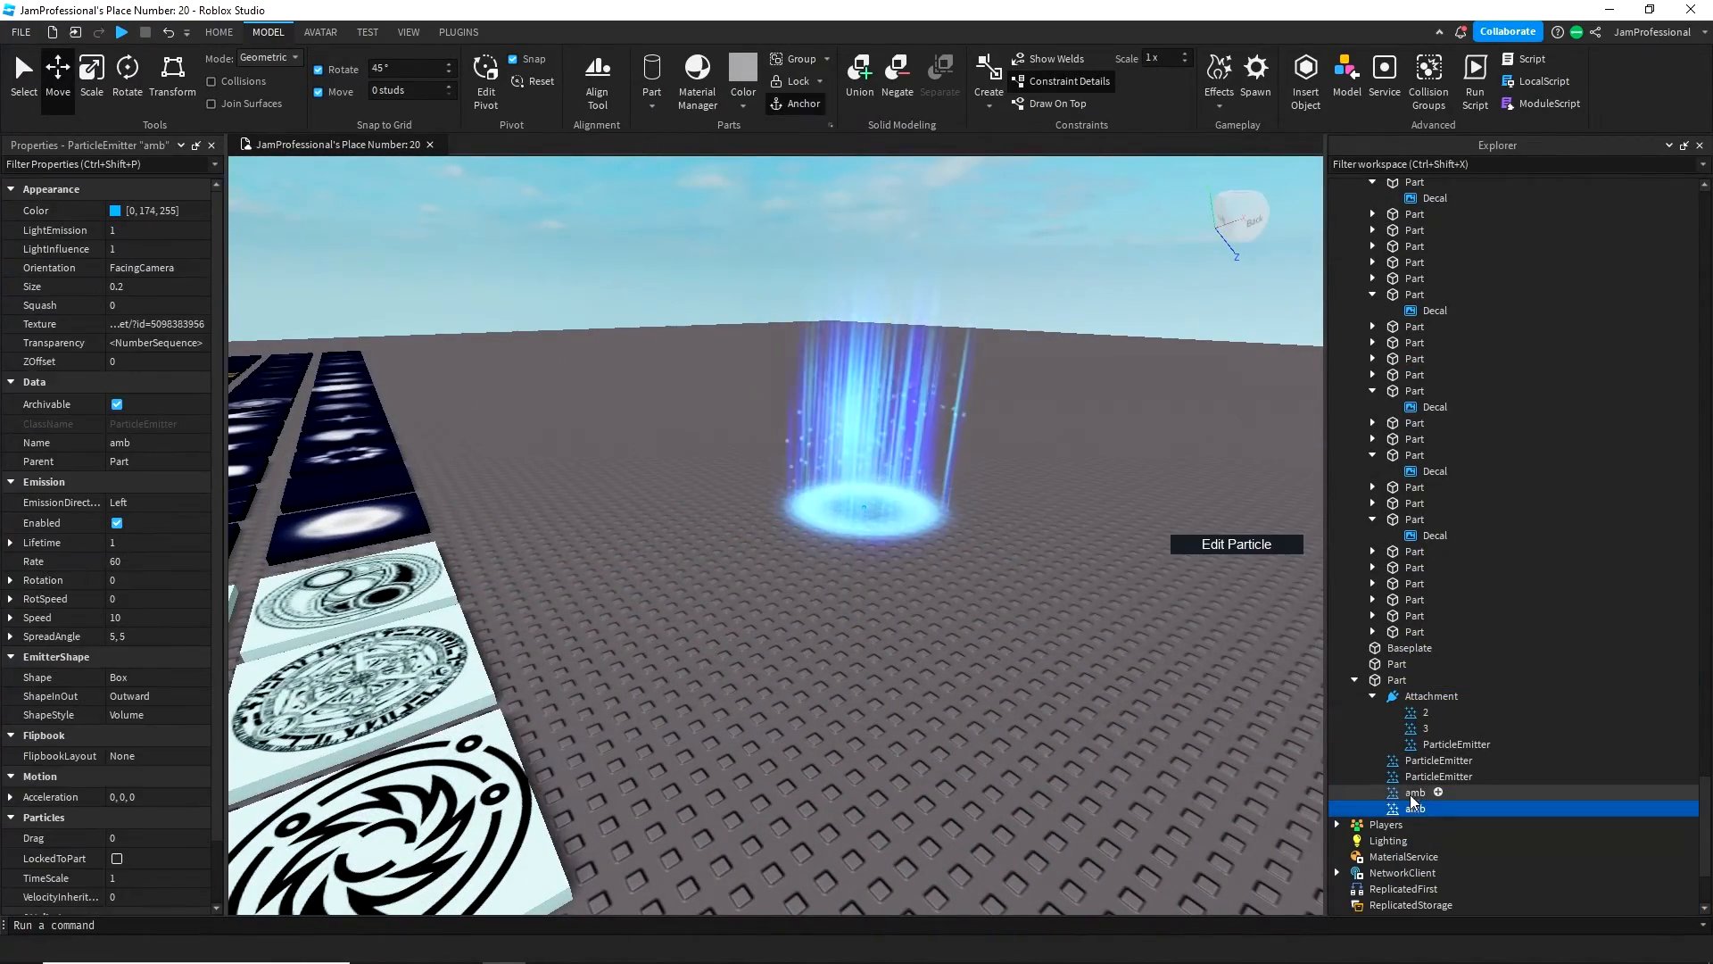
click(156, 324)
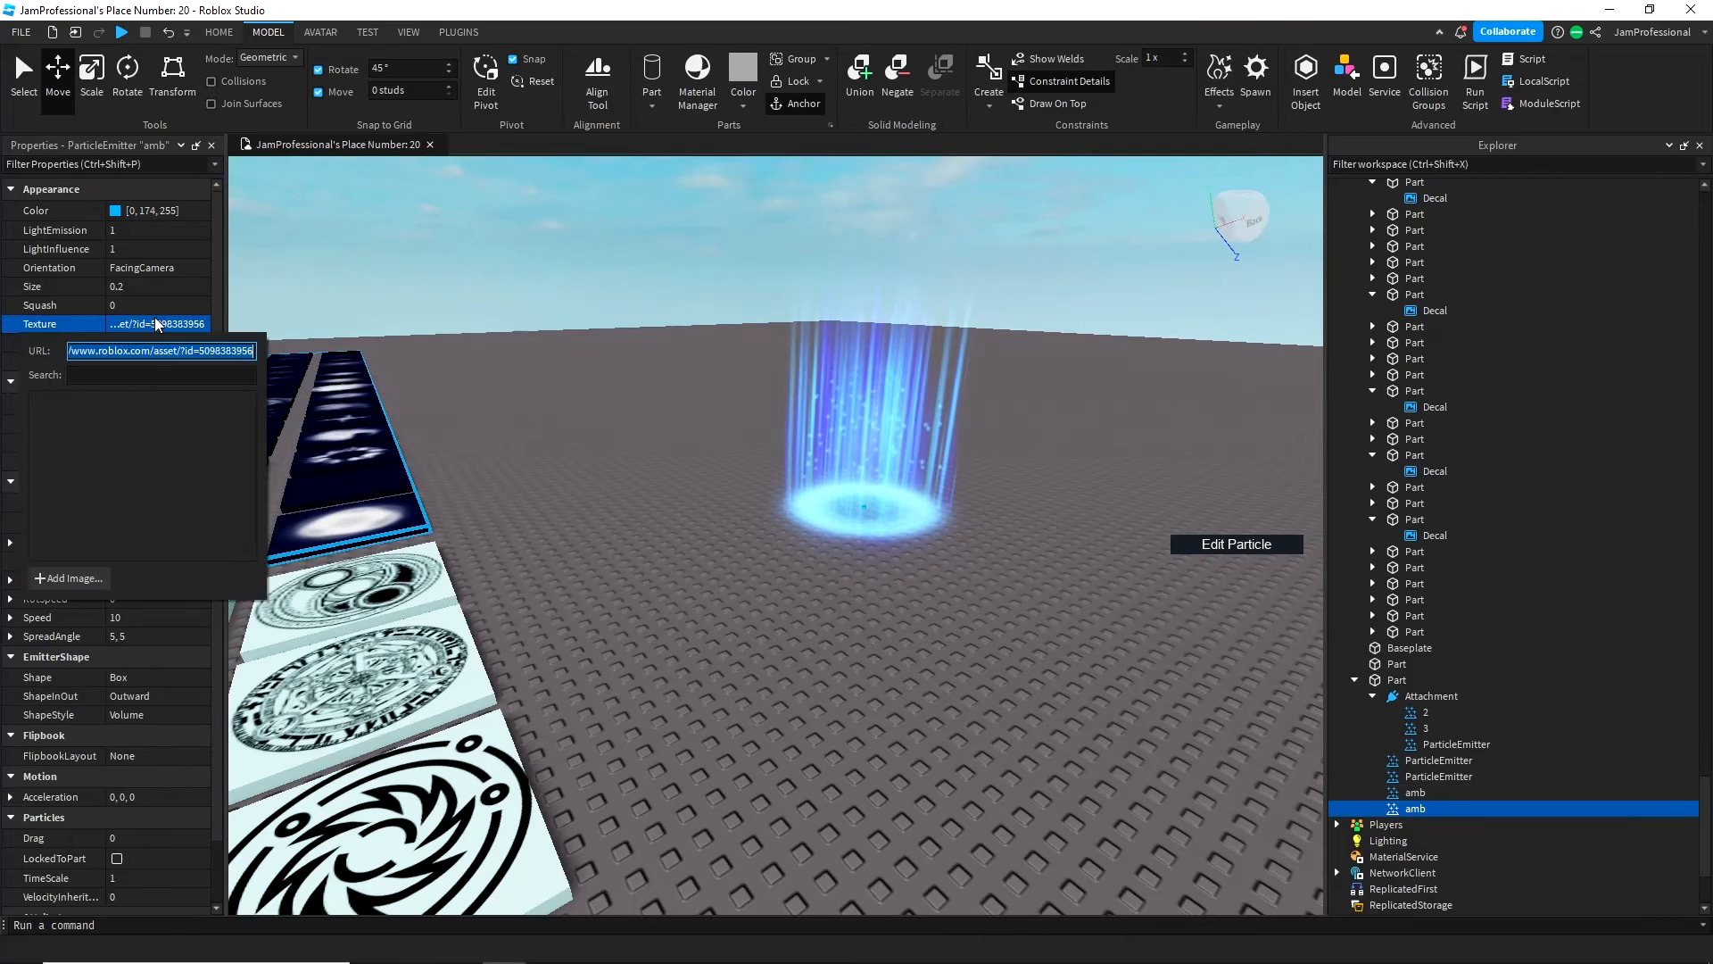
click(216, 449)
key(Return)
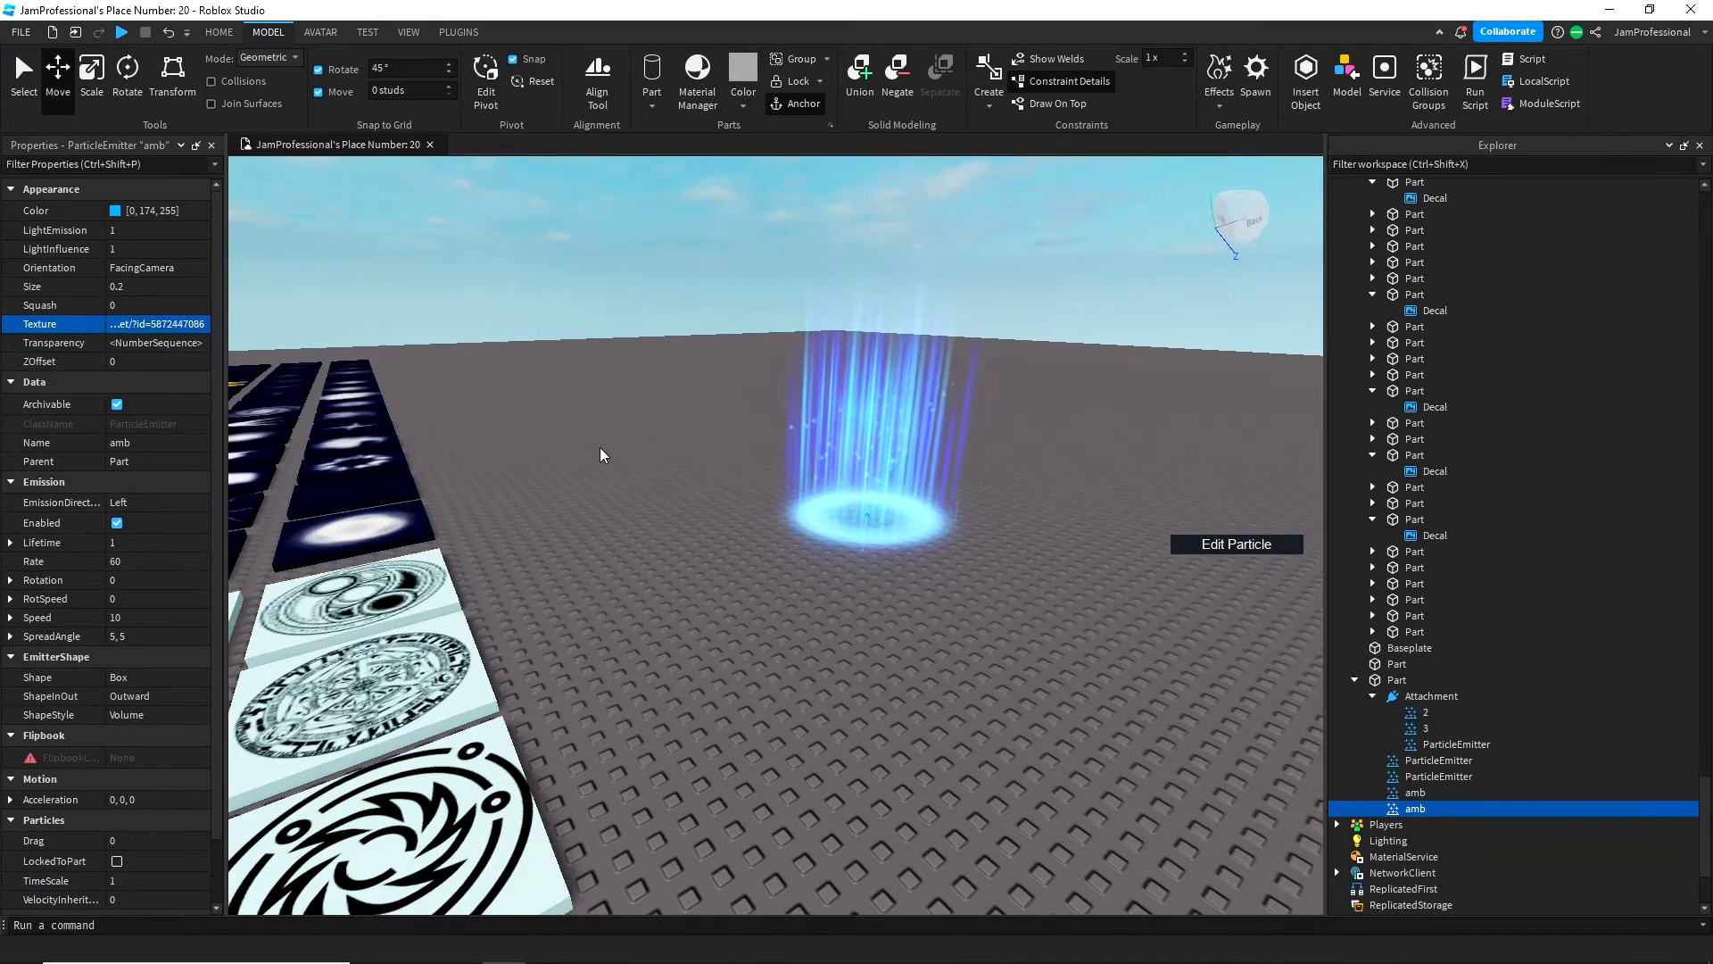
- Change the duplicated amb emitter's Color to 0, 17, 255 and its Size to 0.5
scroll(599, 447, up, 5)
click(122, 219)
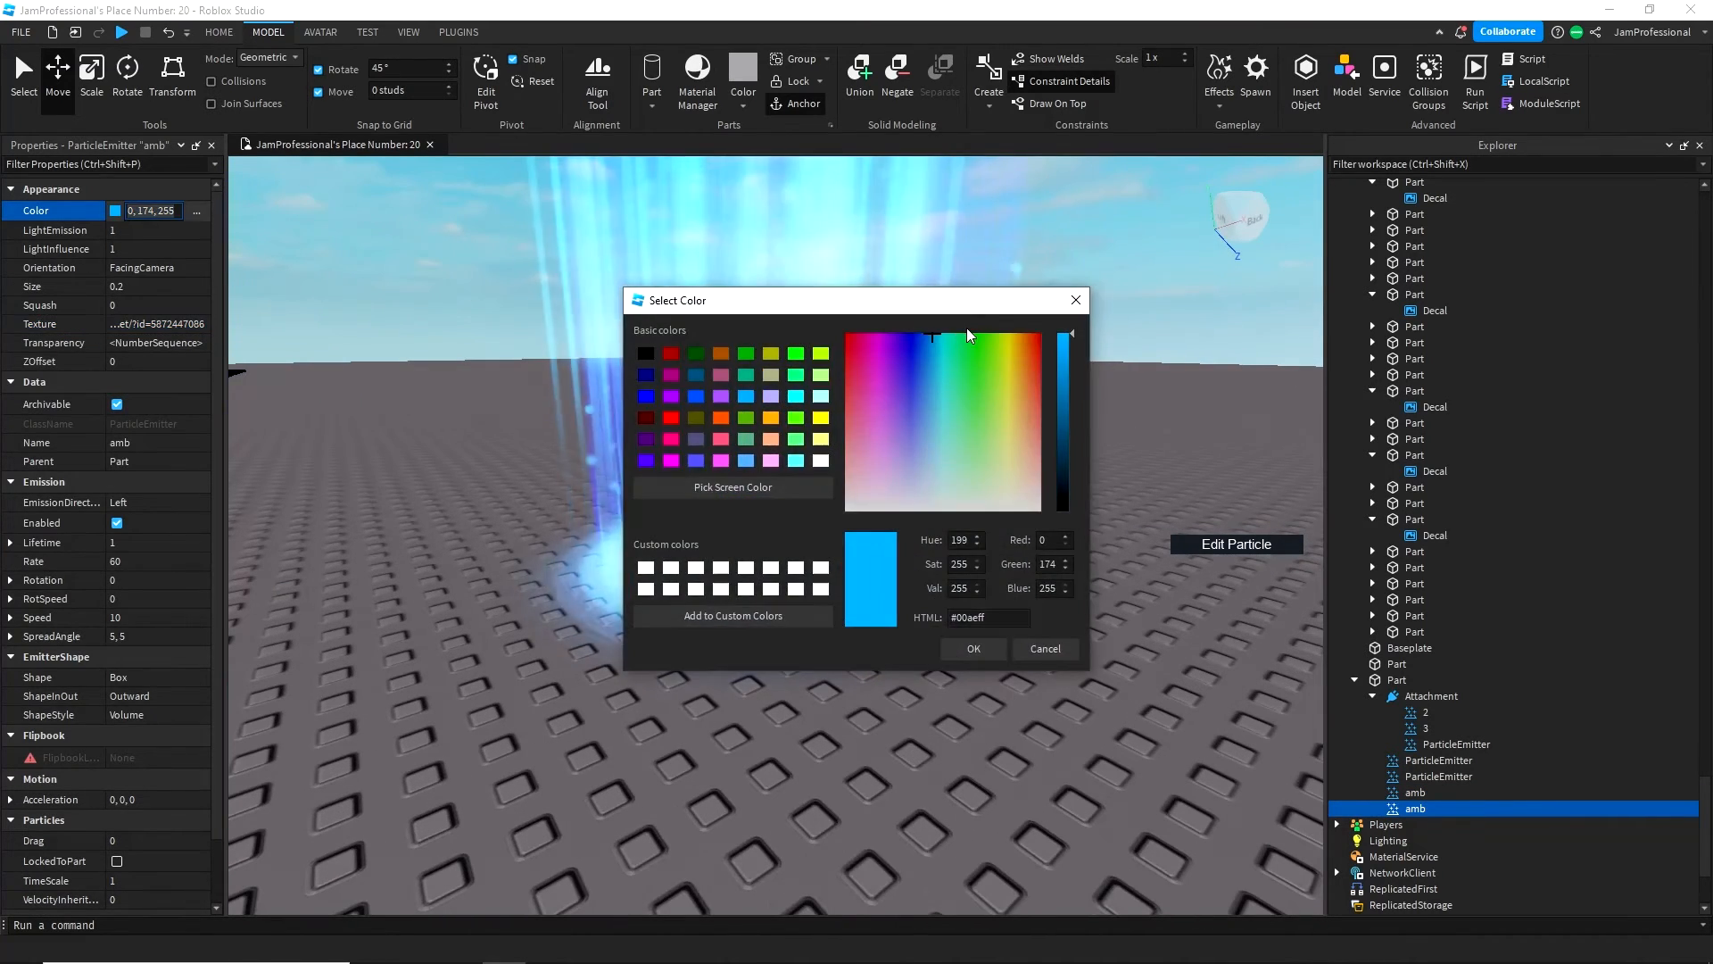
click(911, 332)
click(974, 648)
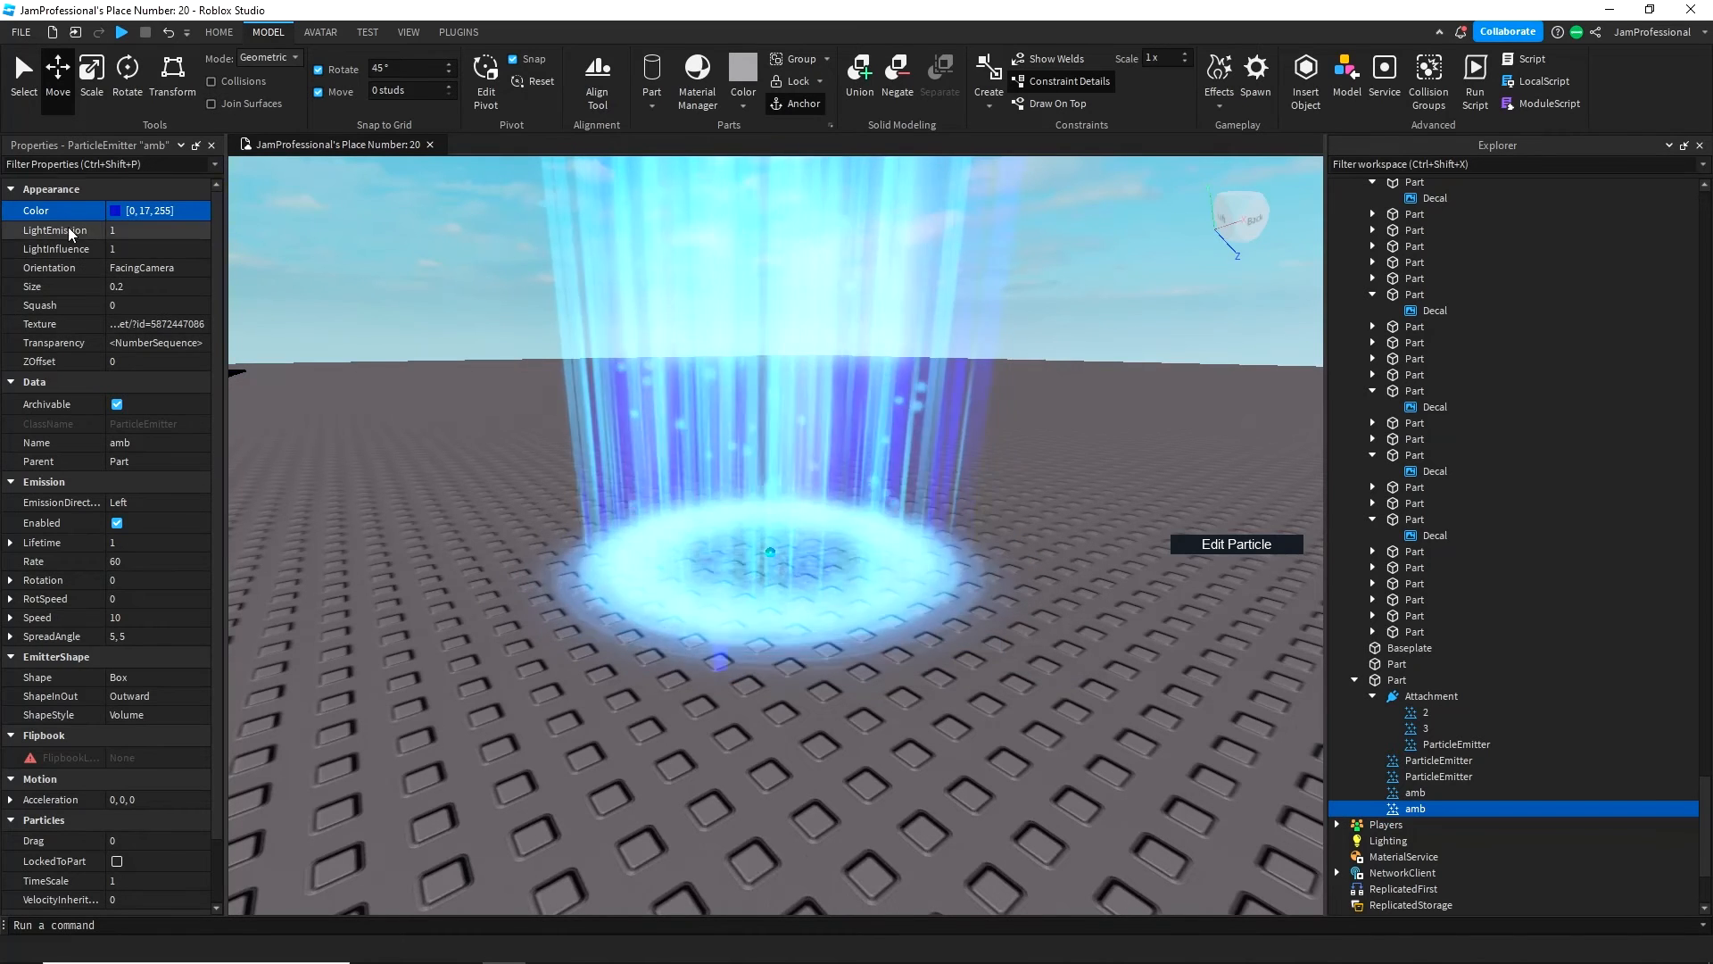
click(143, 286)
text(0.5)
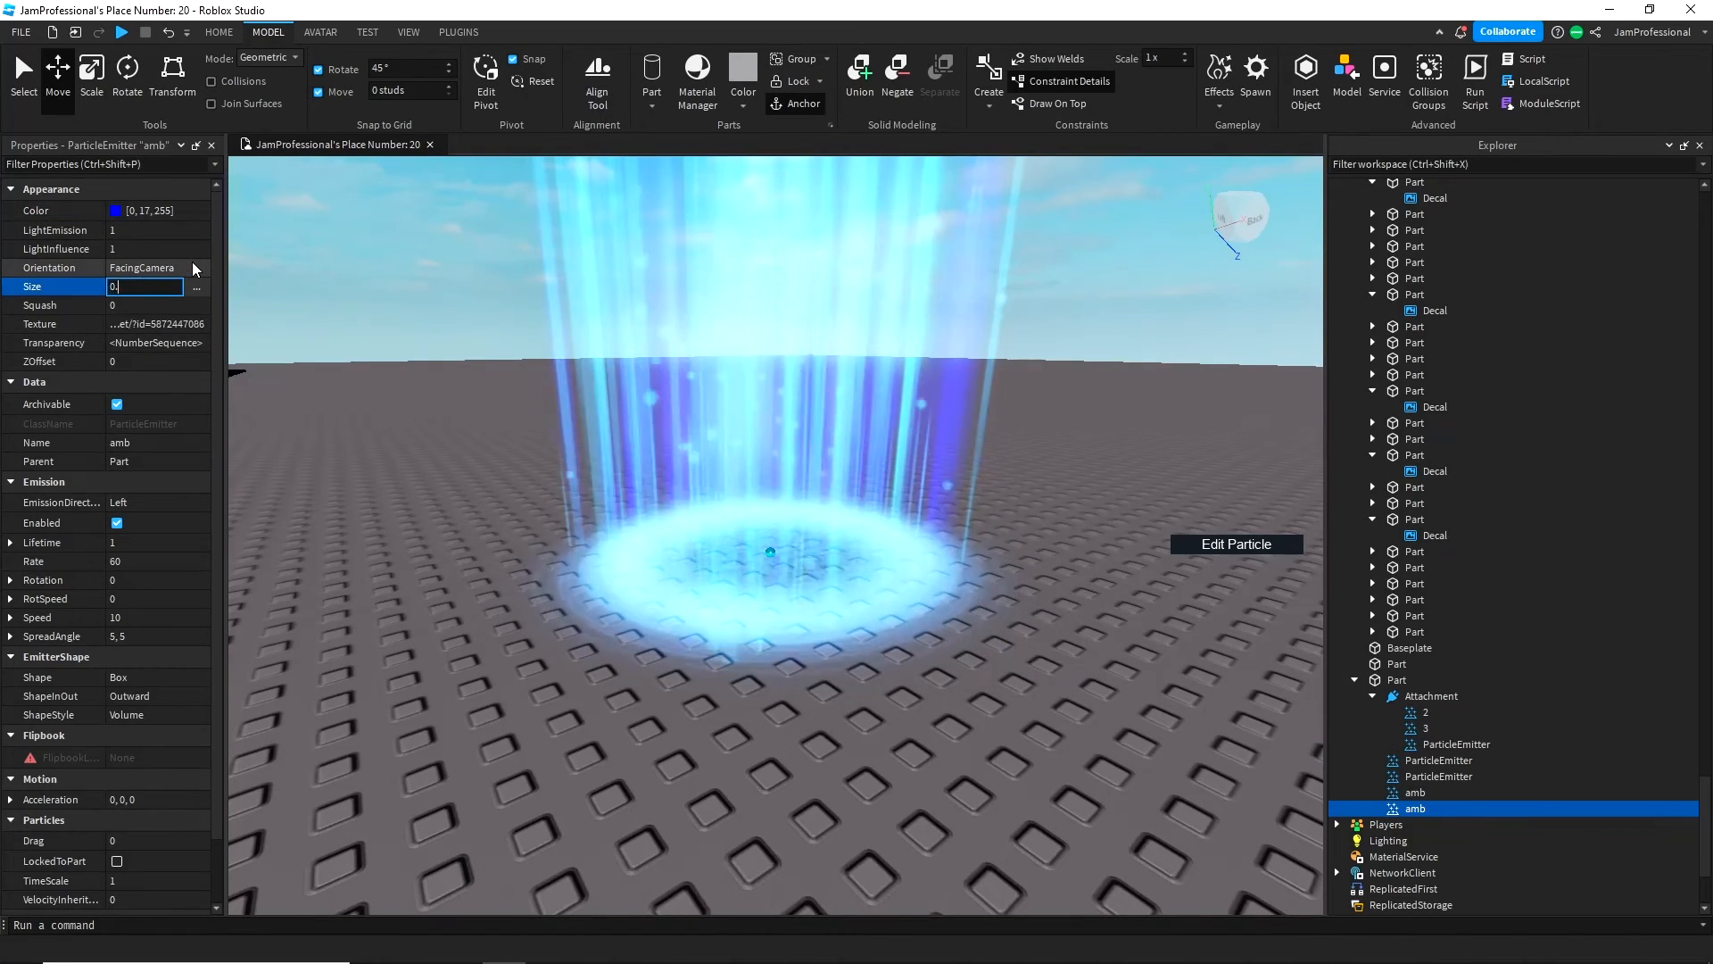
key(Return)
scroll(534, 419, down, 3)
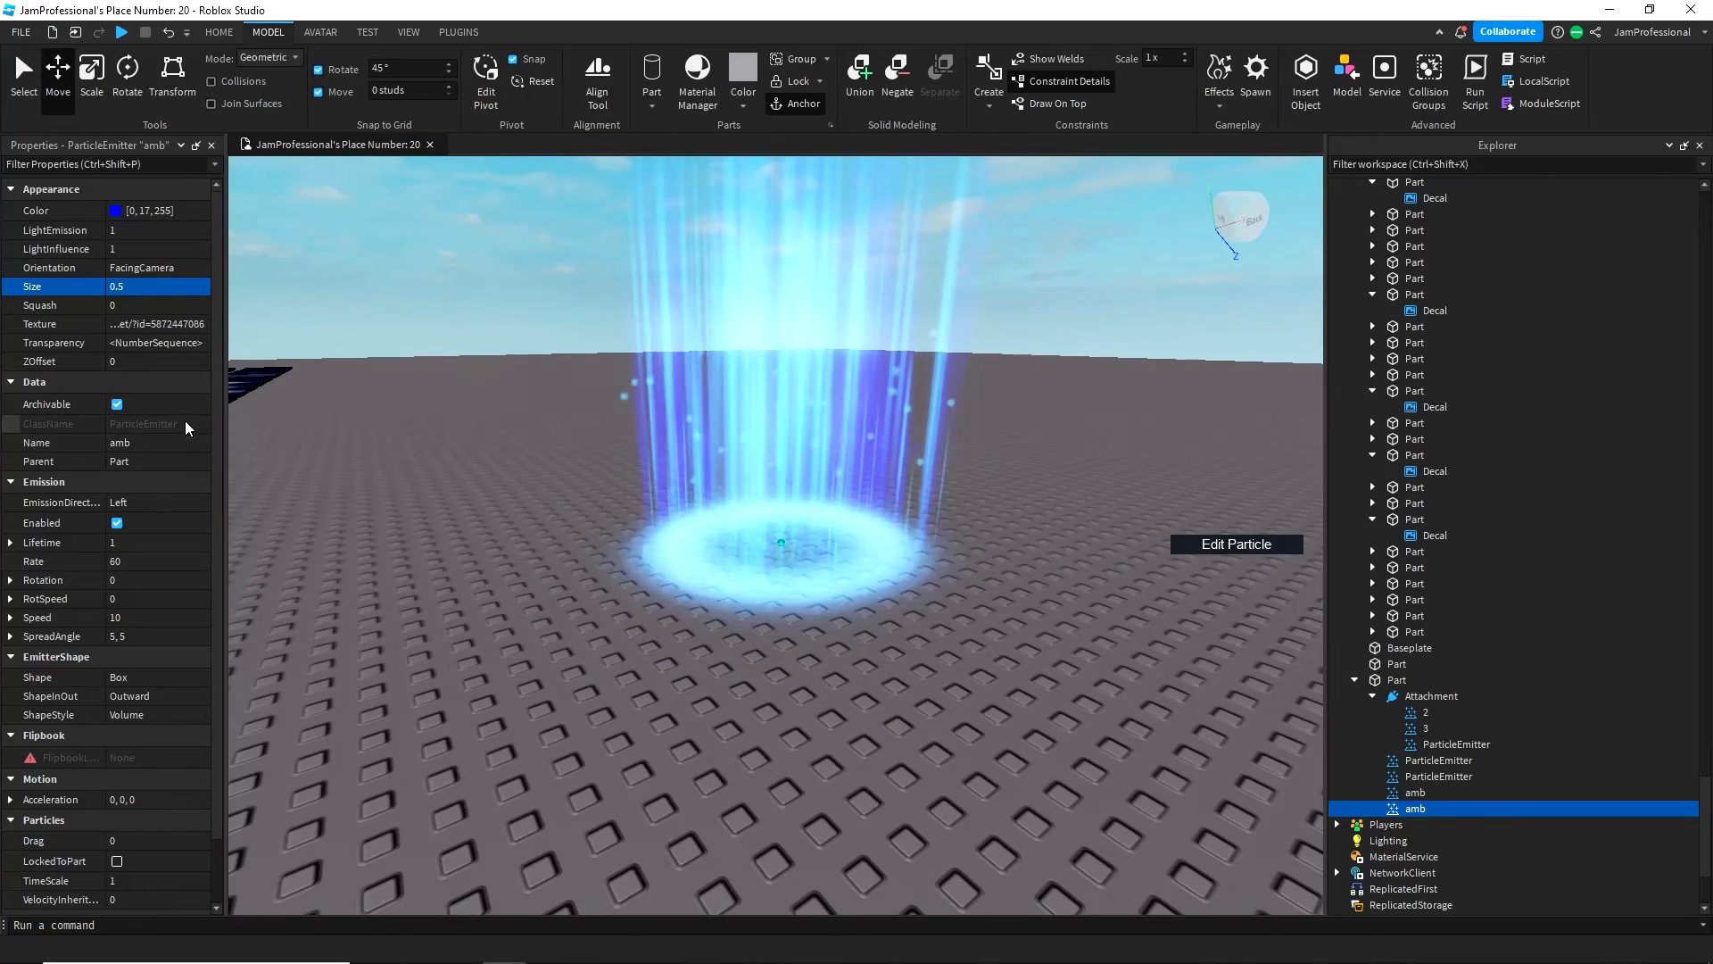
- Set the duplicated amb emitter's SpreadAngle to 10.1, 10.1
click(153, 635)
key(BackSpace)
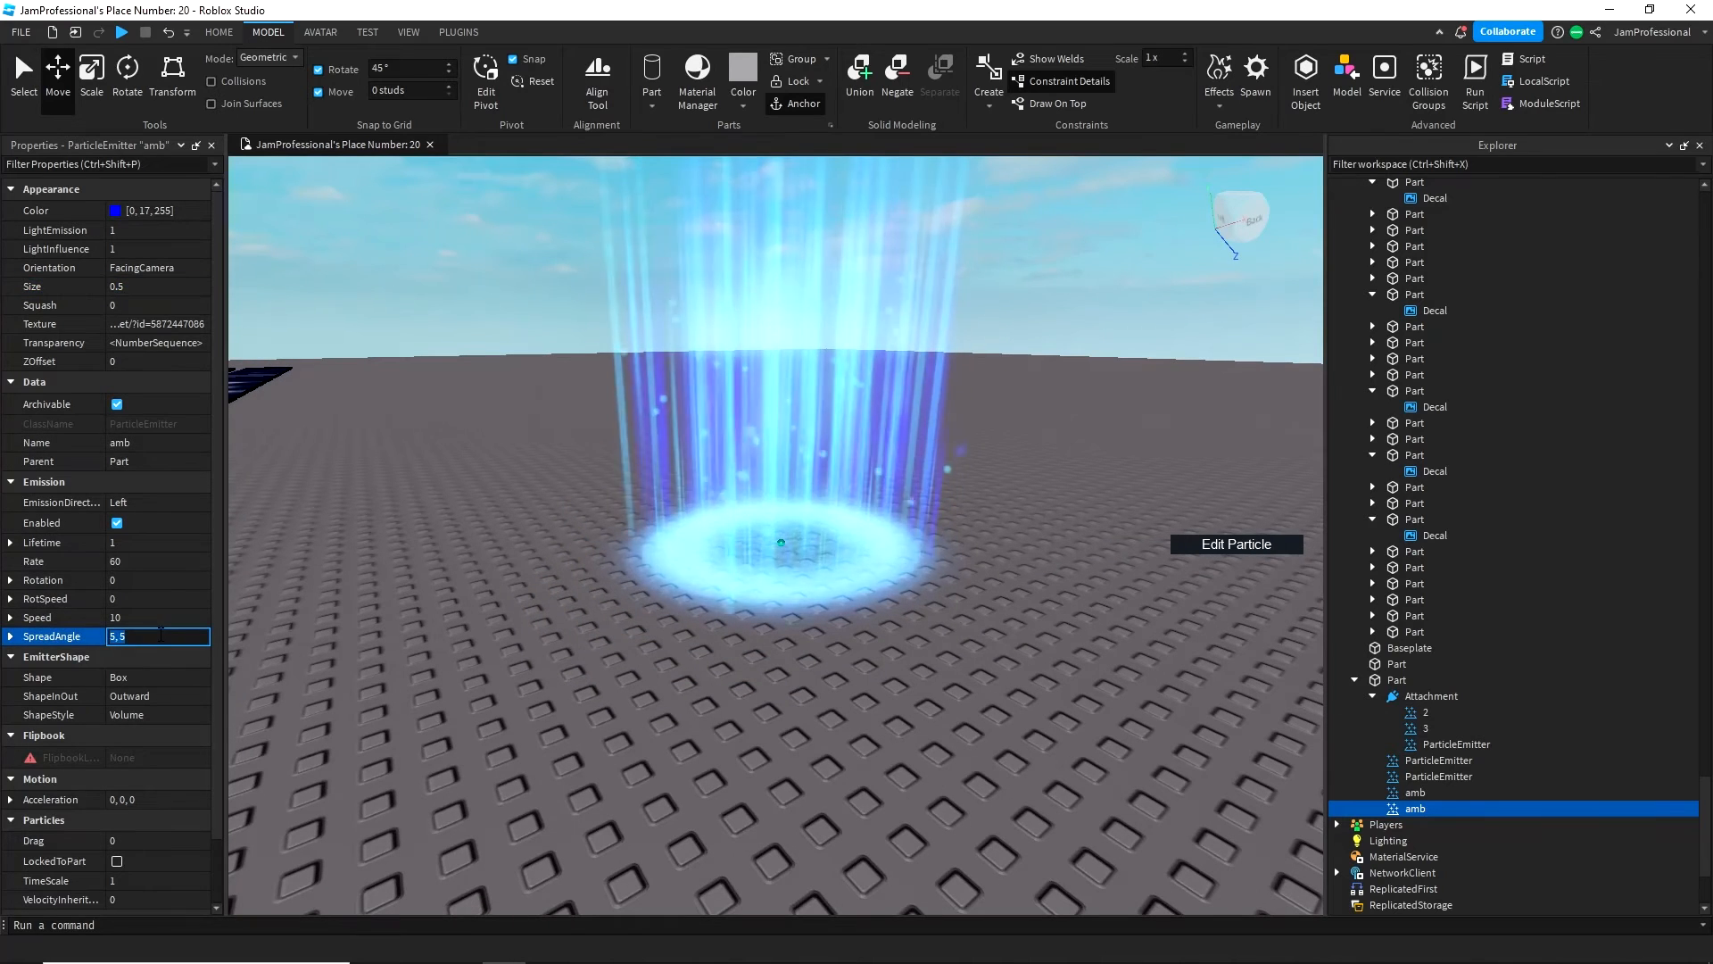
text(10.1)
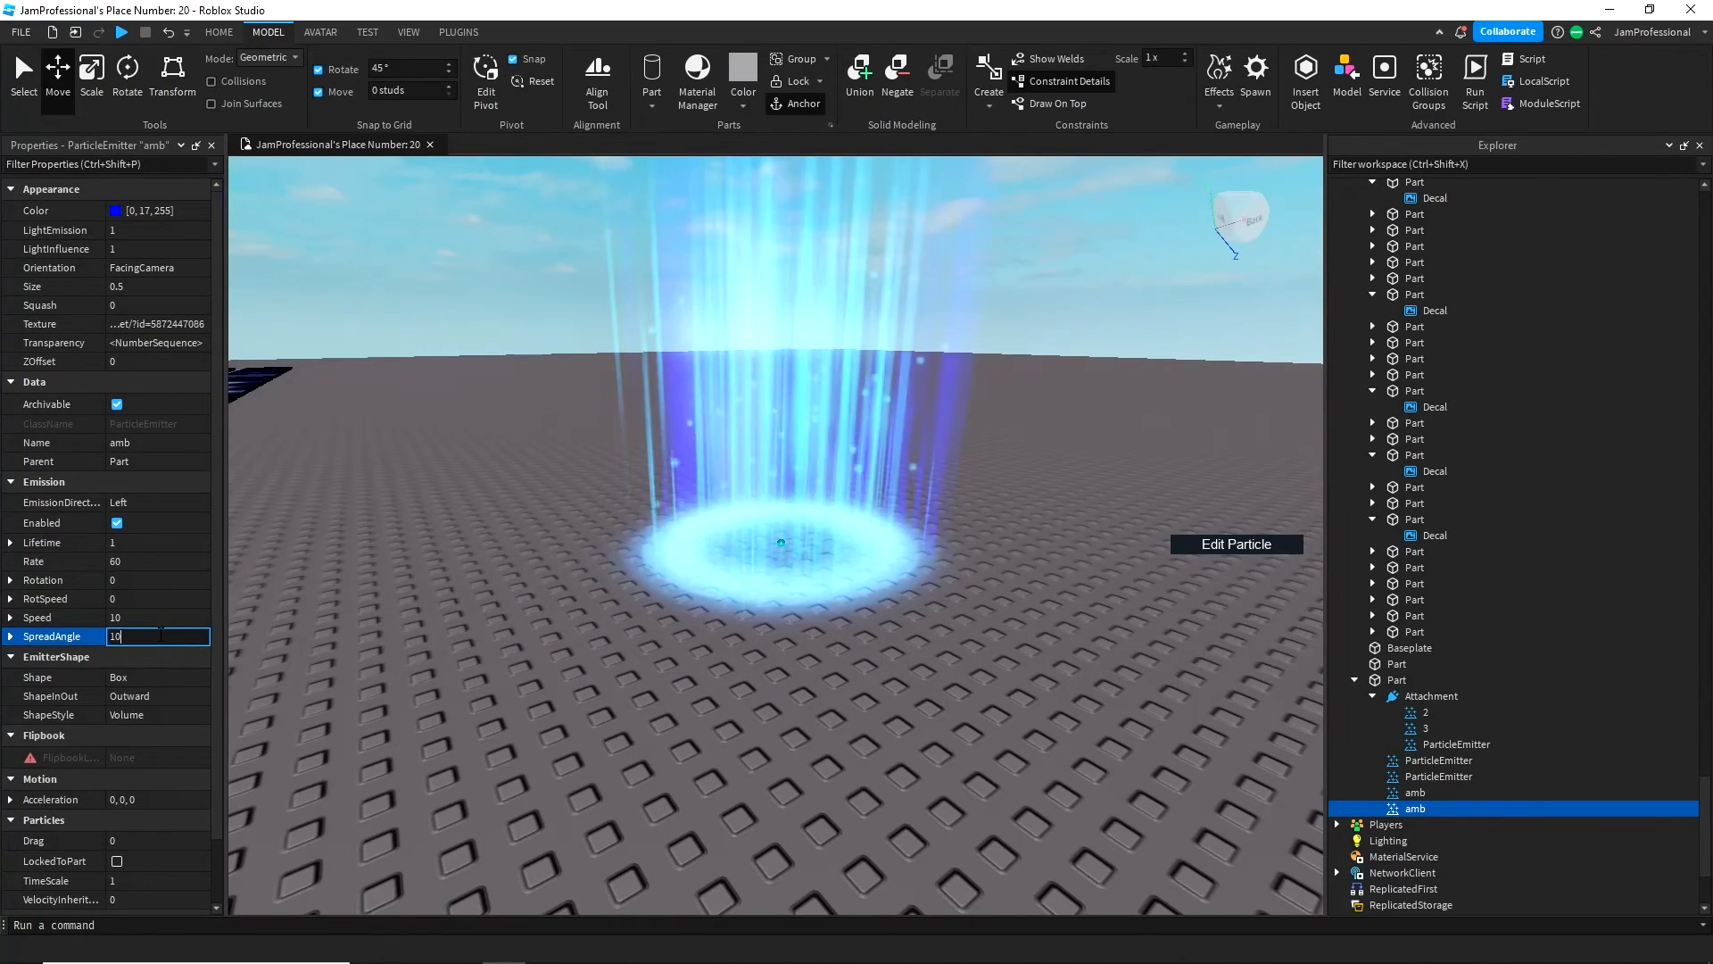
key(Return)
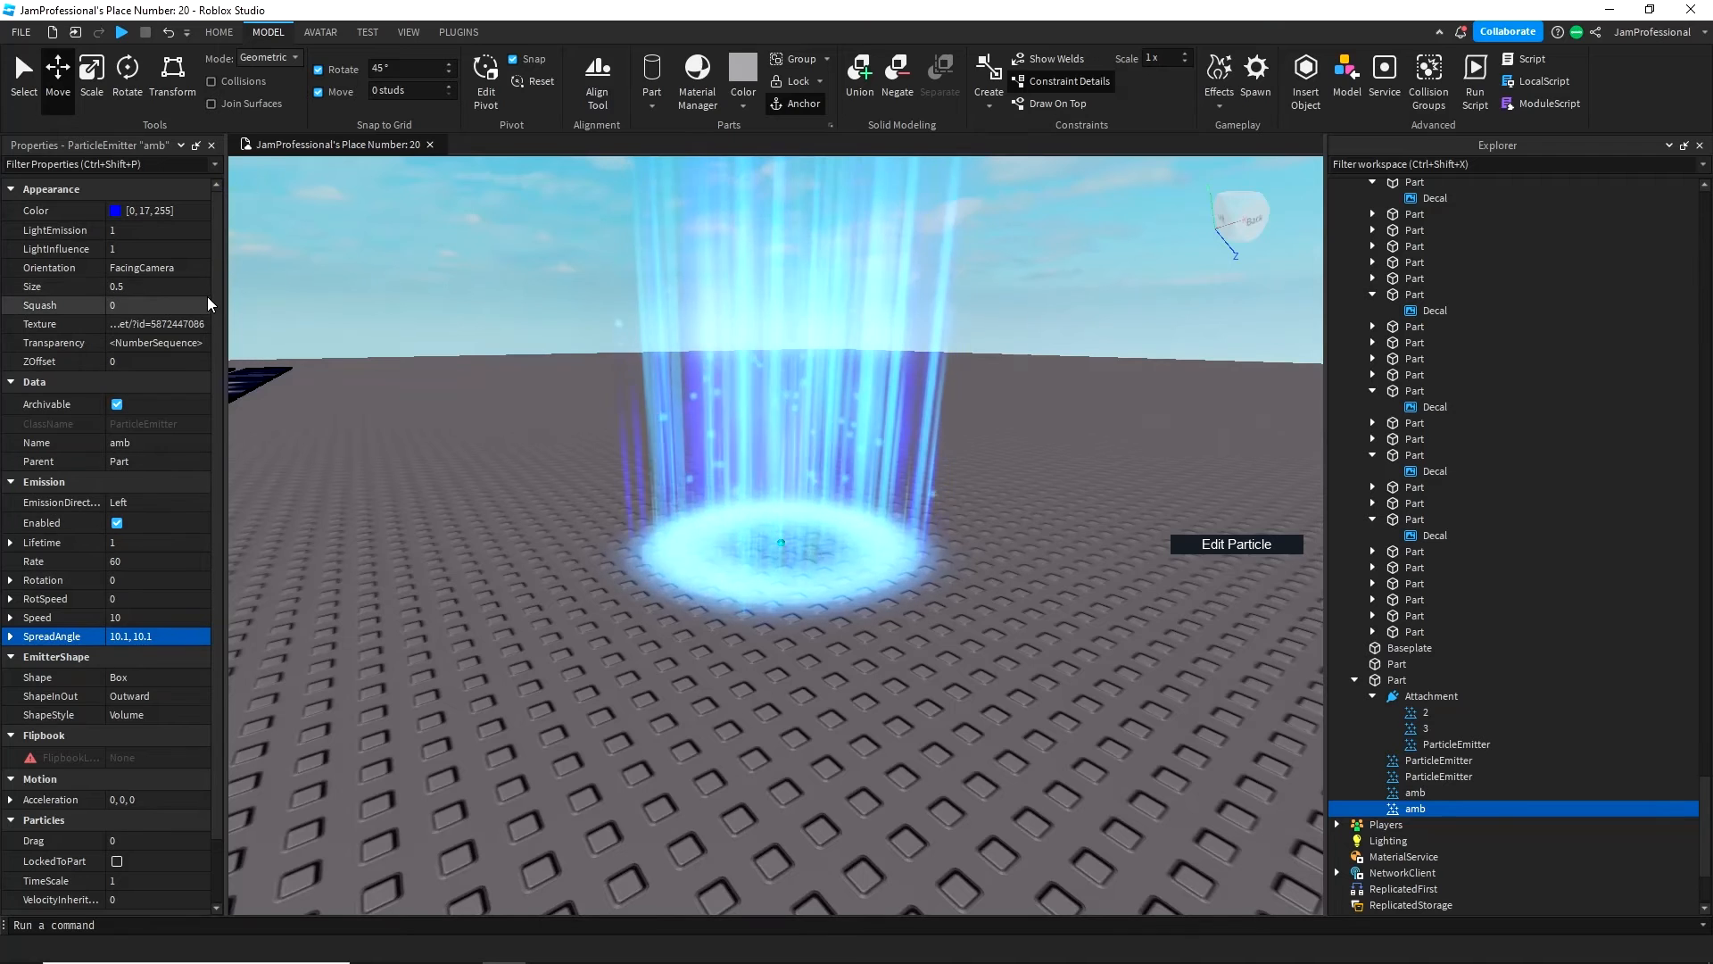
- Shape the duplicated amb emitter's Size curve with a narrow spike of about 7.44 at time 0.113 and a low 0.875 keypoint at time 0.665
click(201, 289)
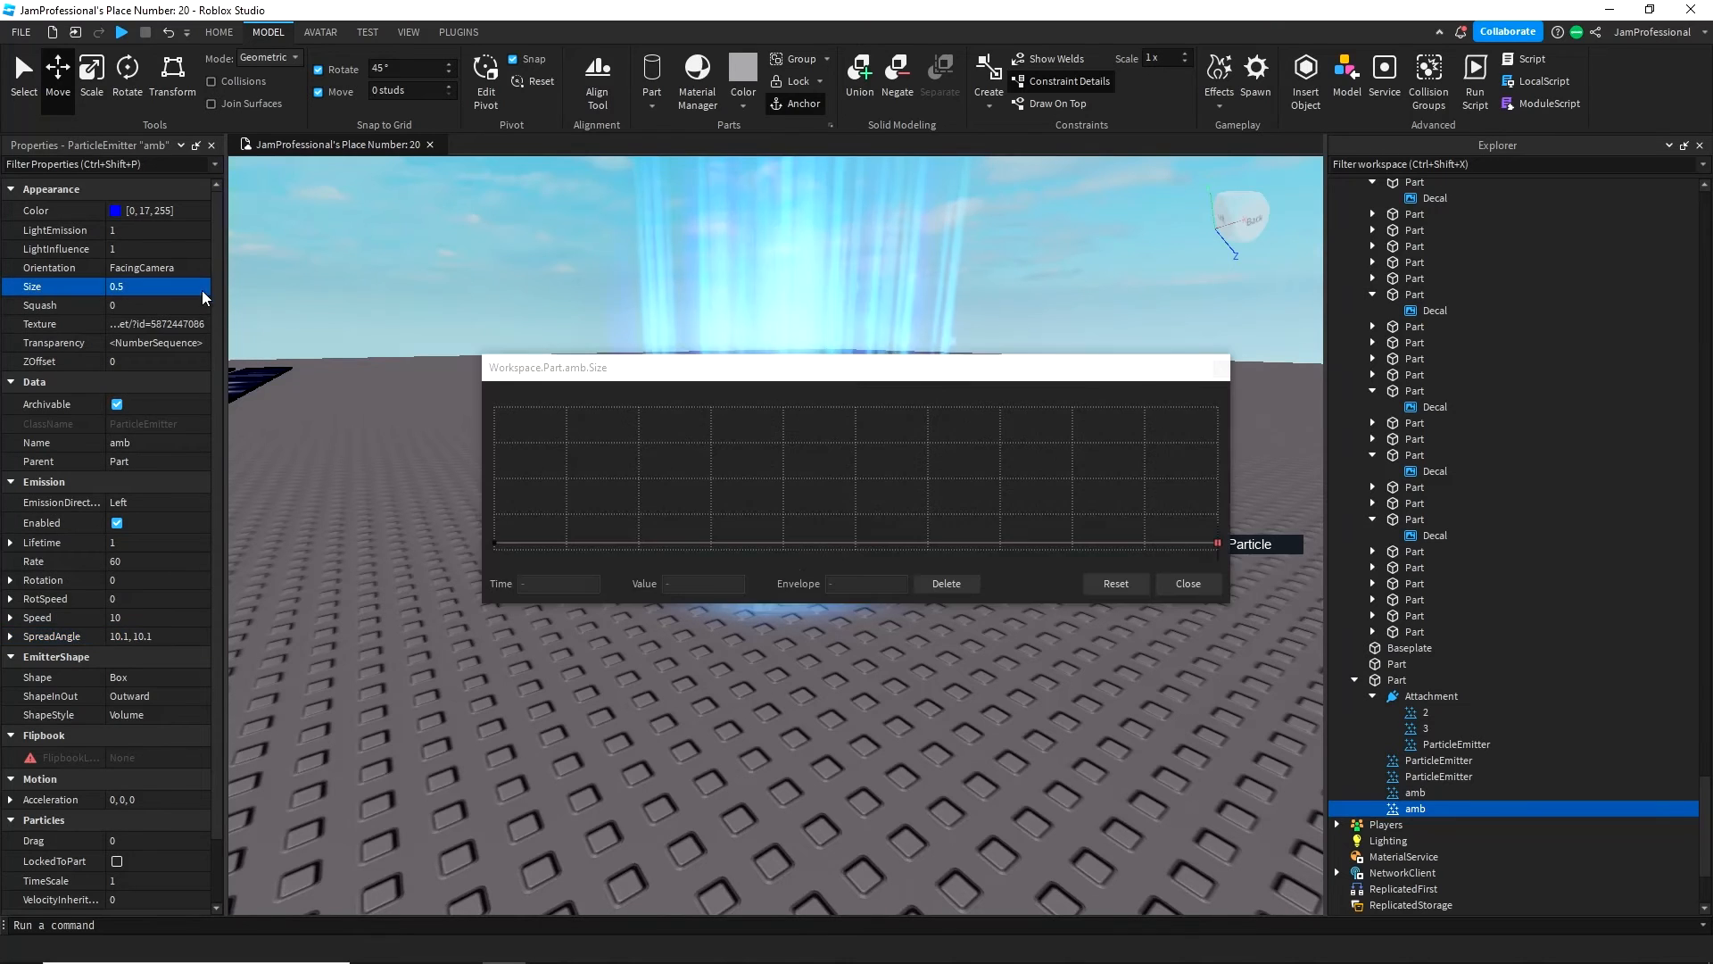
click(574, 500)
click(730, 543)
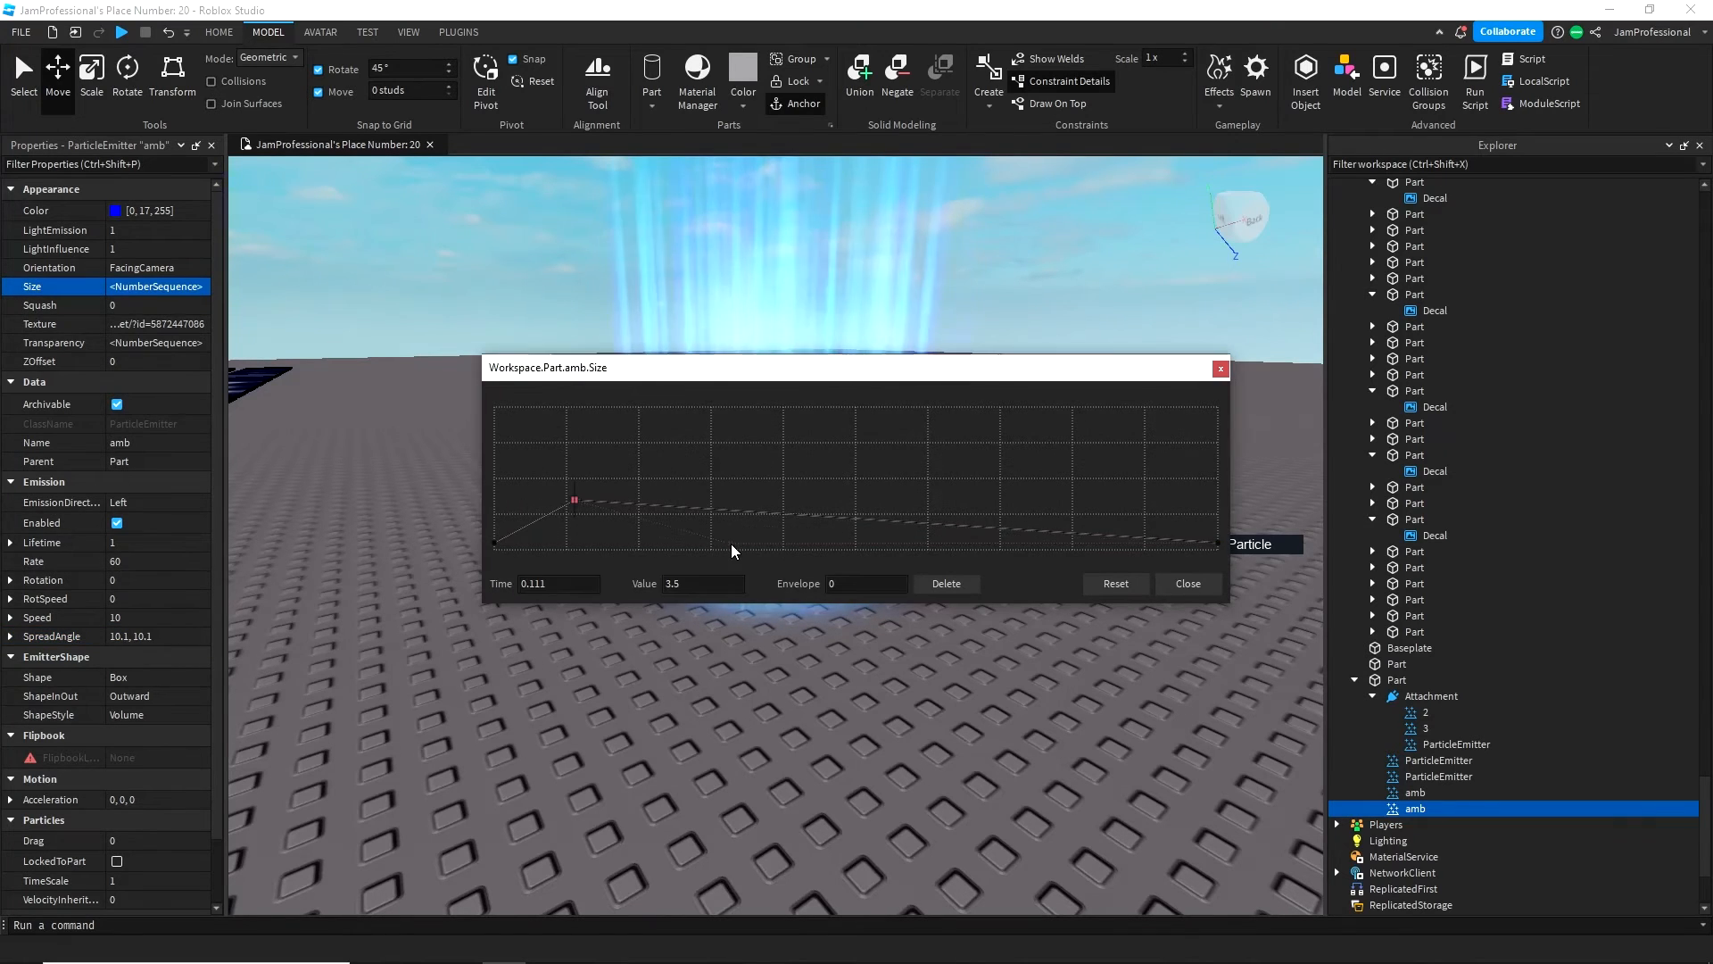
click(565, 542)
click(584, 540)
click(572, 503)
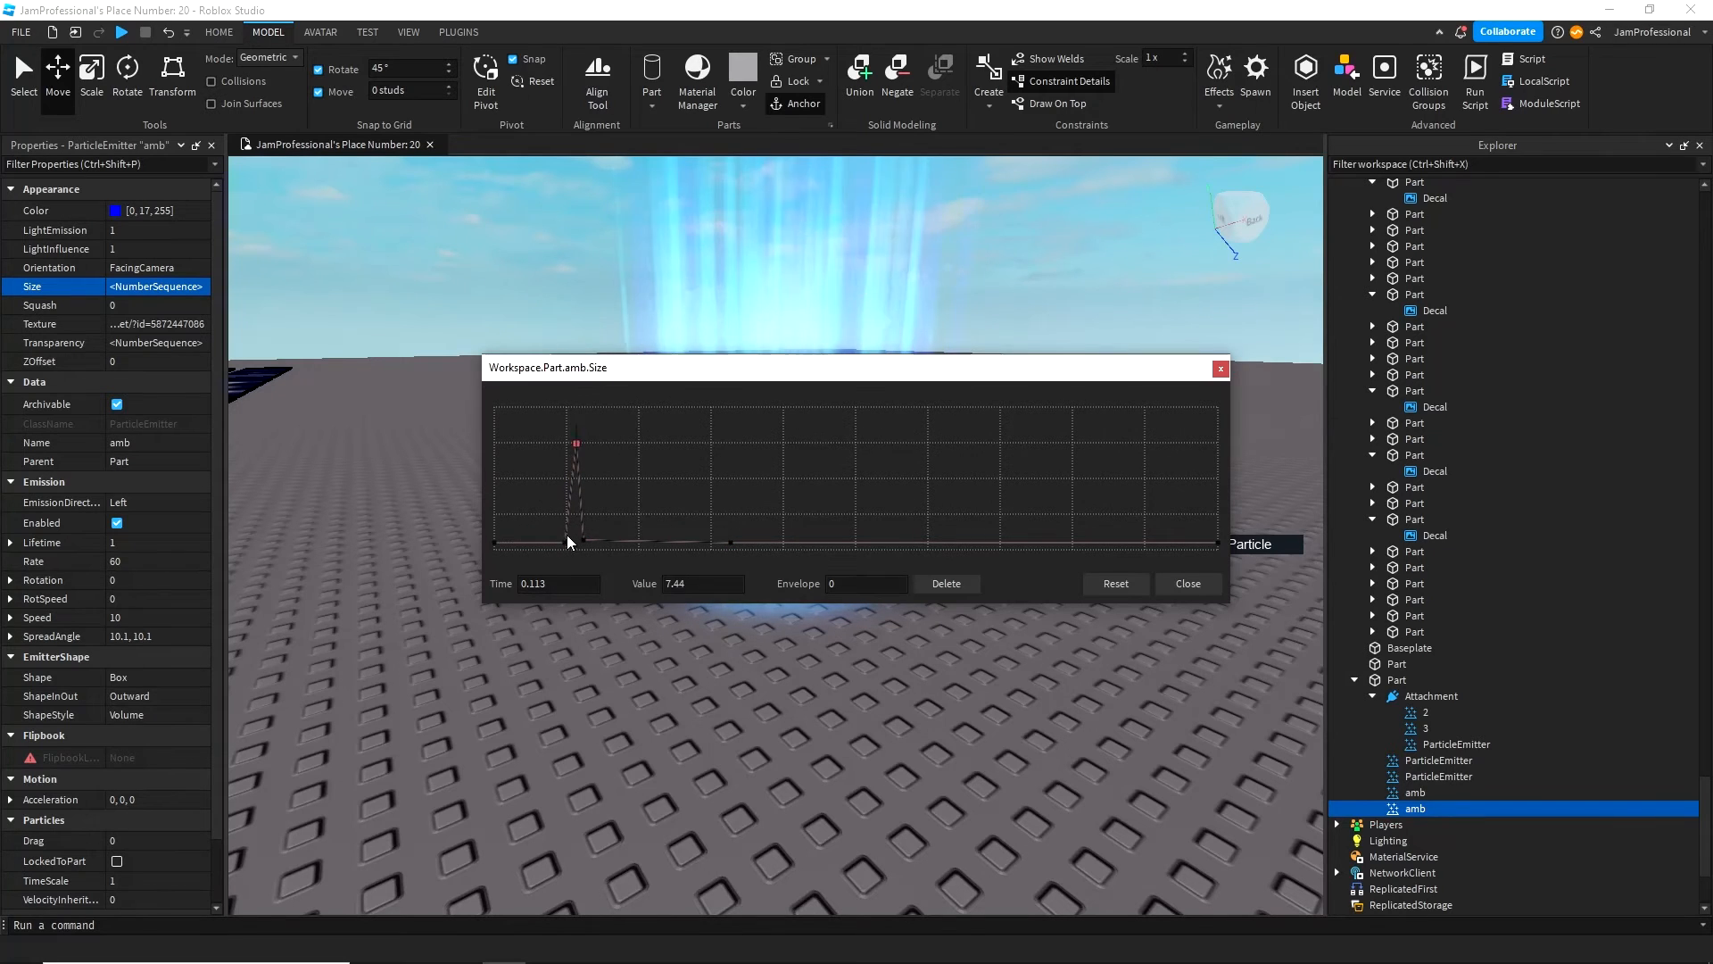
click(580, 542)
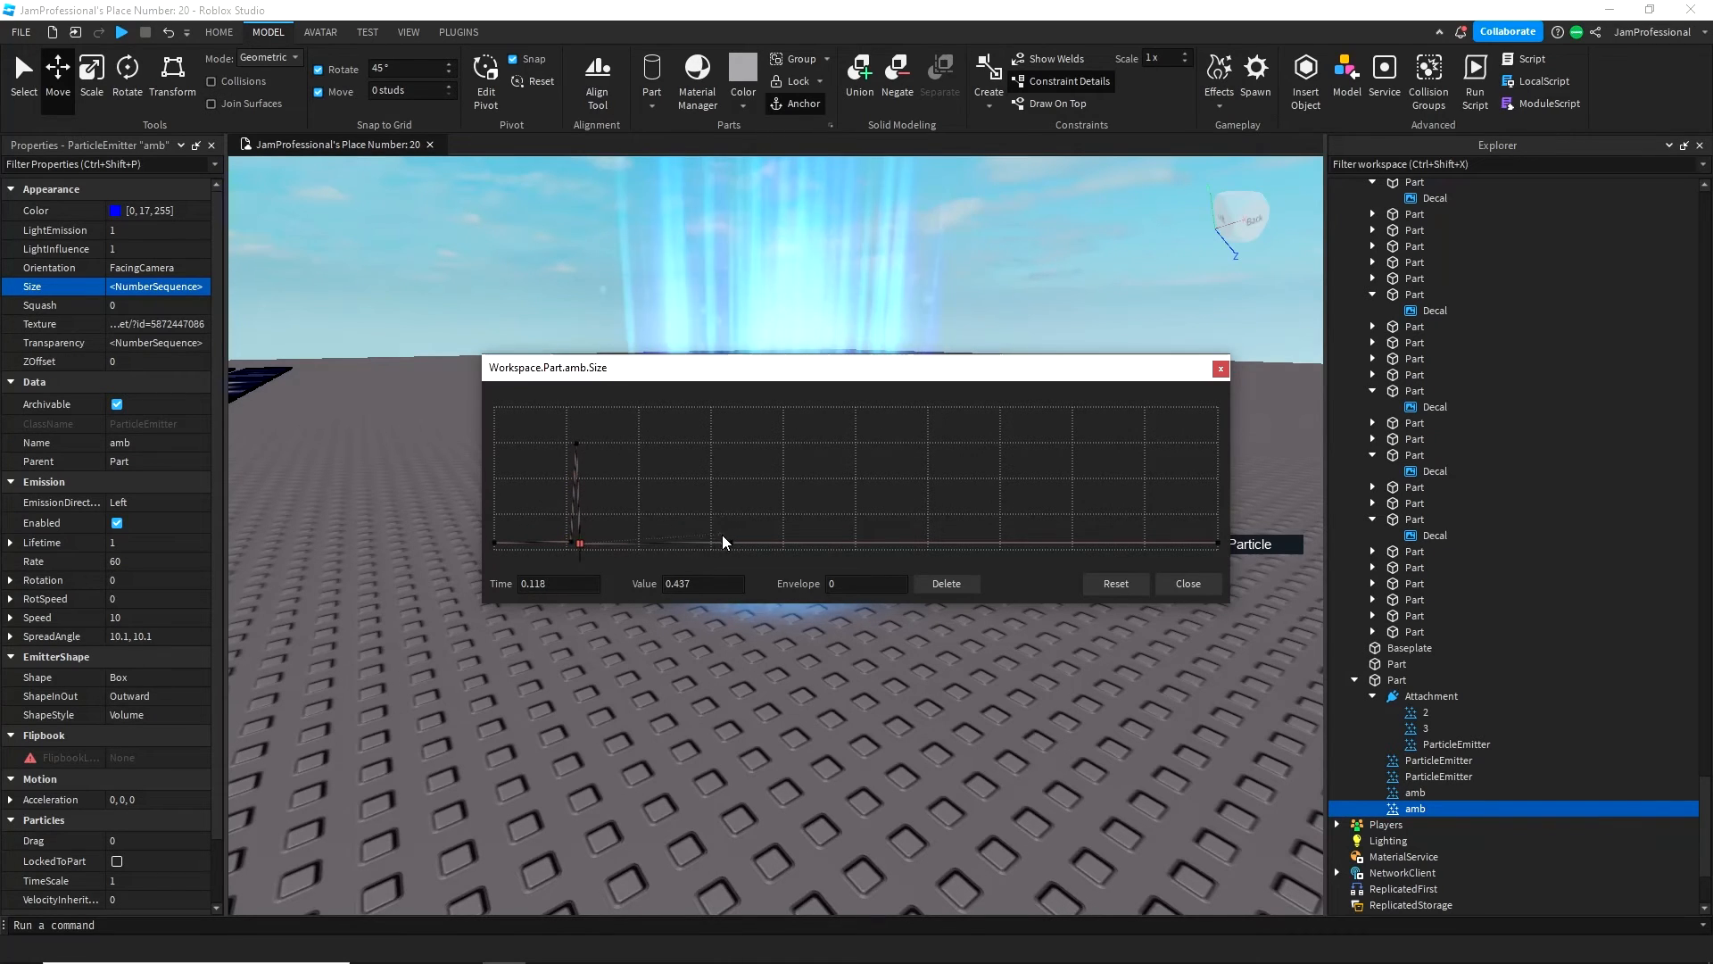
click(973, 538)
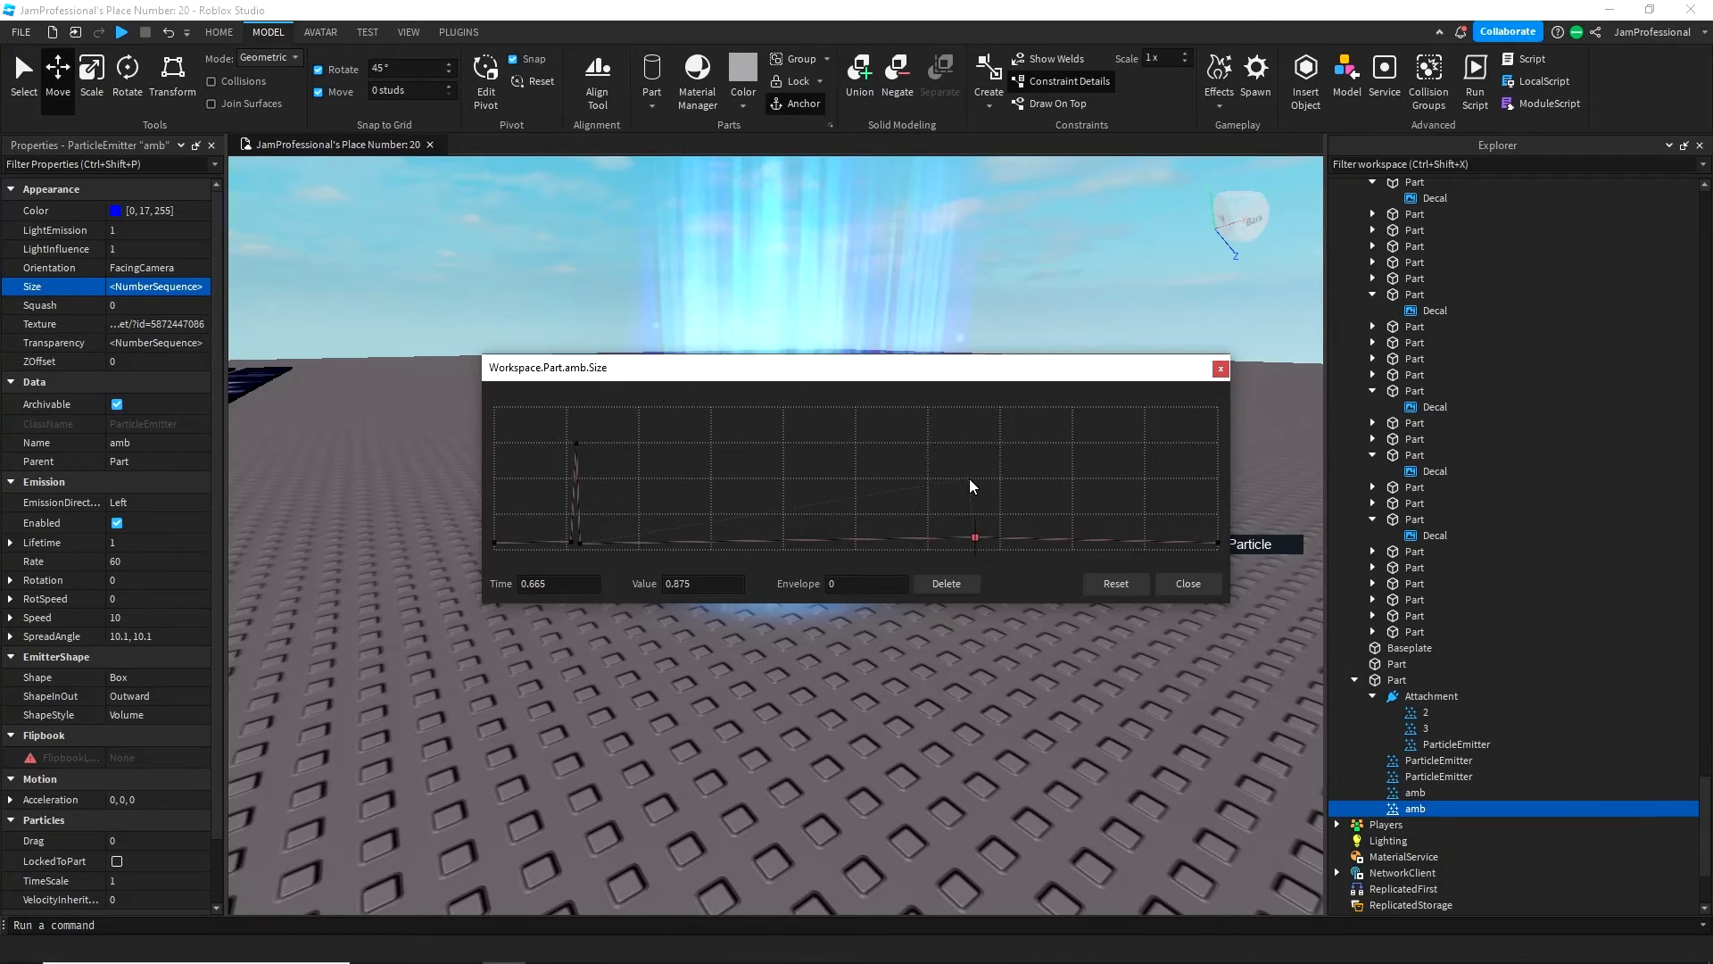
drag(977, 369, 564, 251)
click(799, 455)
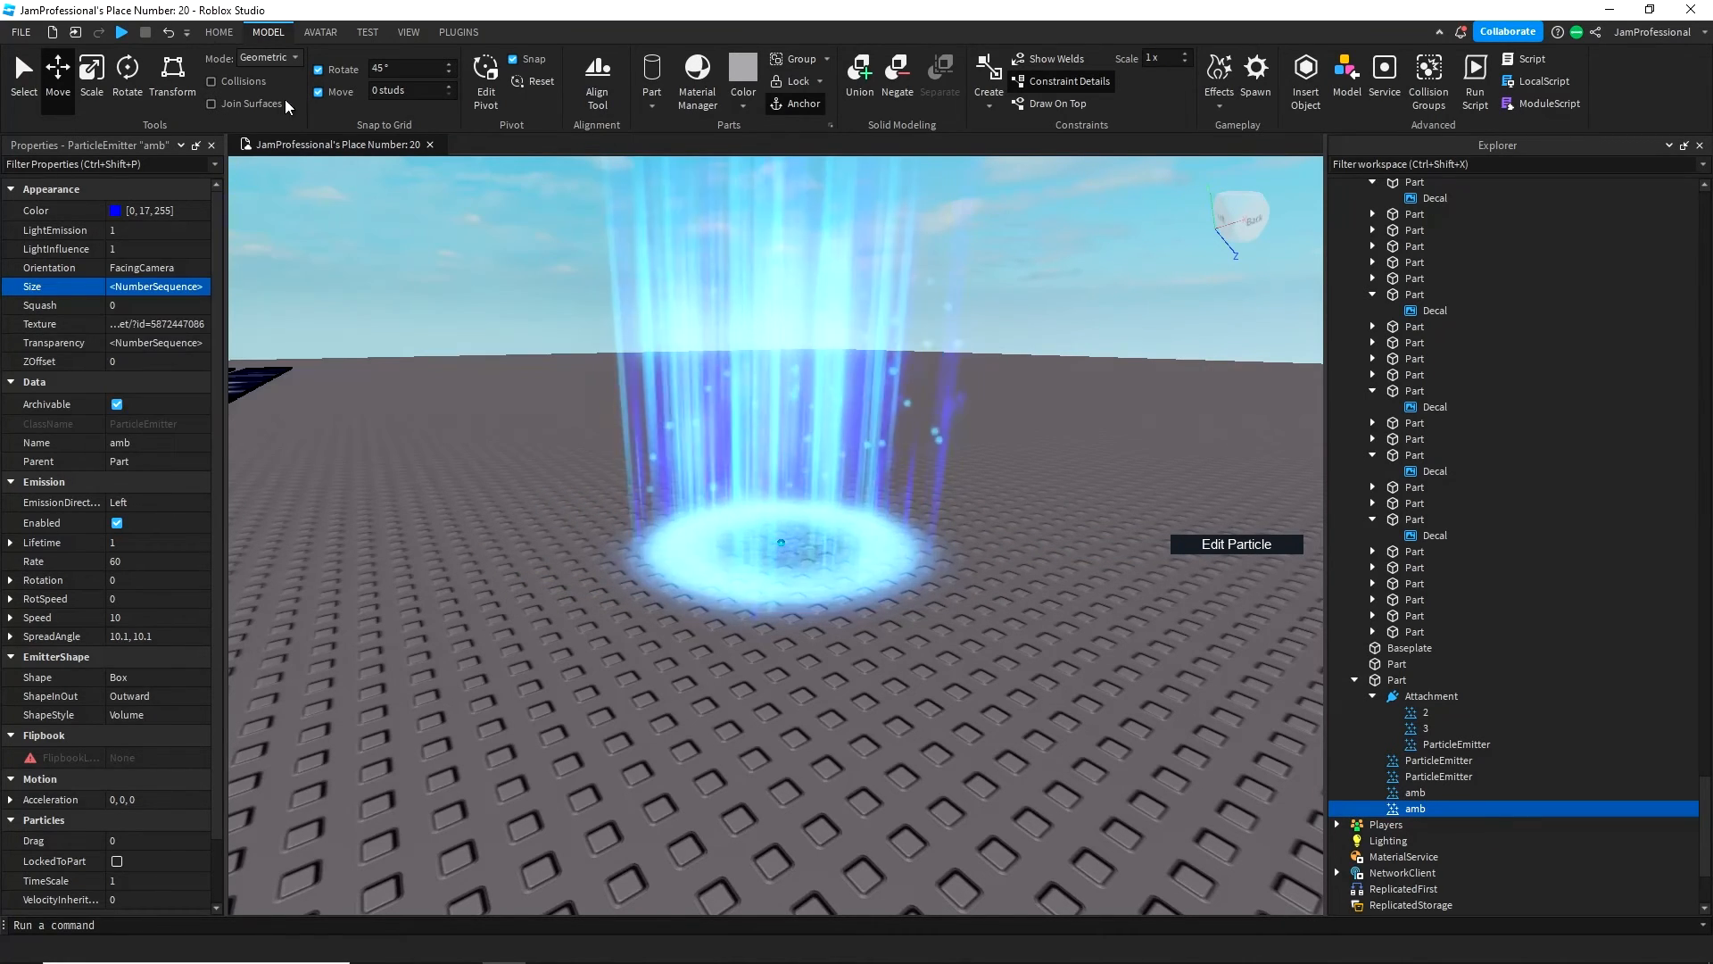
- Lower the duplicated amb emitter's Transparency curve to about 0.169 at time 0.378 and 0.469 at time 0.877
click(182, 343)
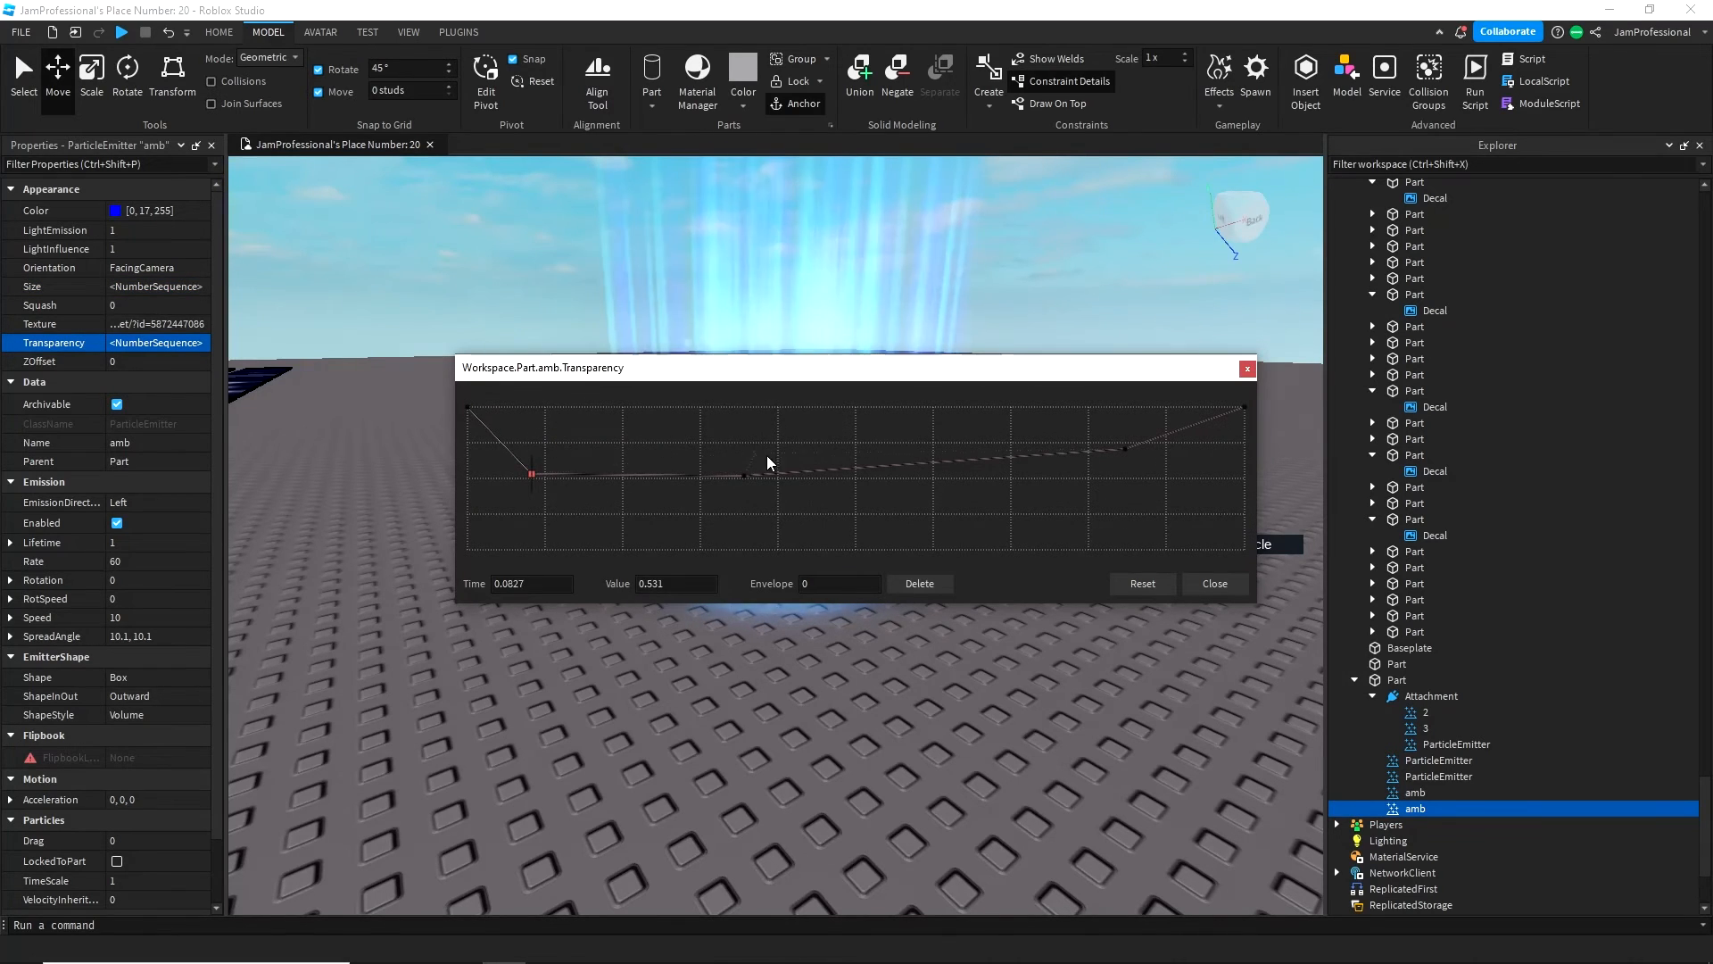
drag(1129, 451, 1146, 480)
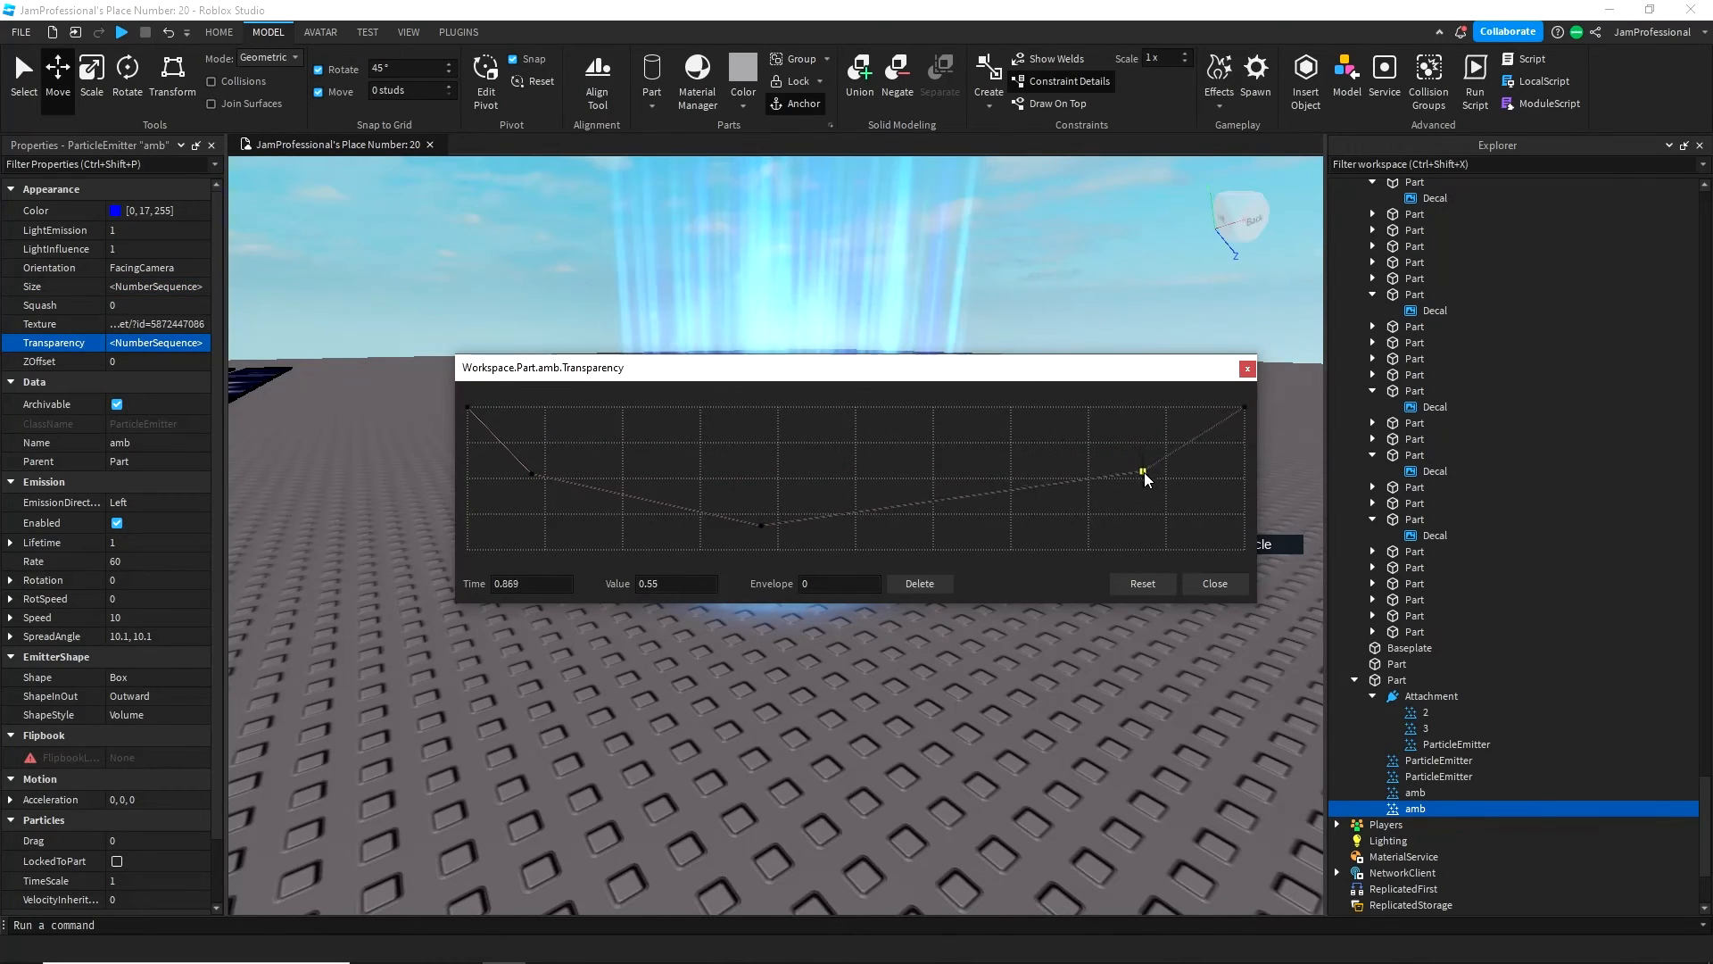
drag(1042, 371, 551, 266)
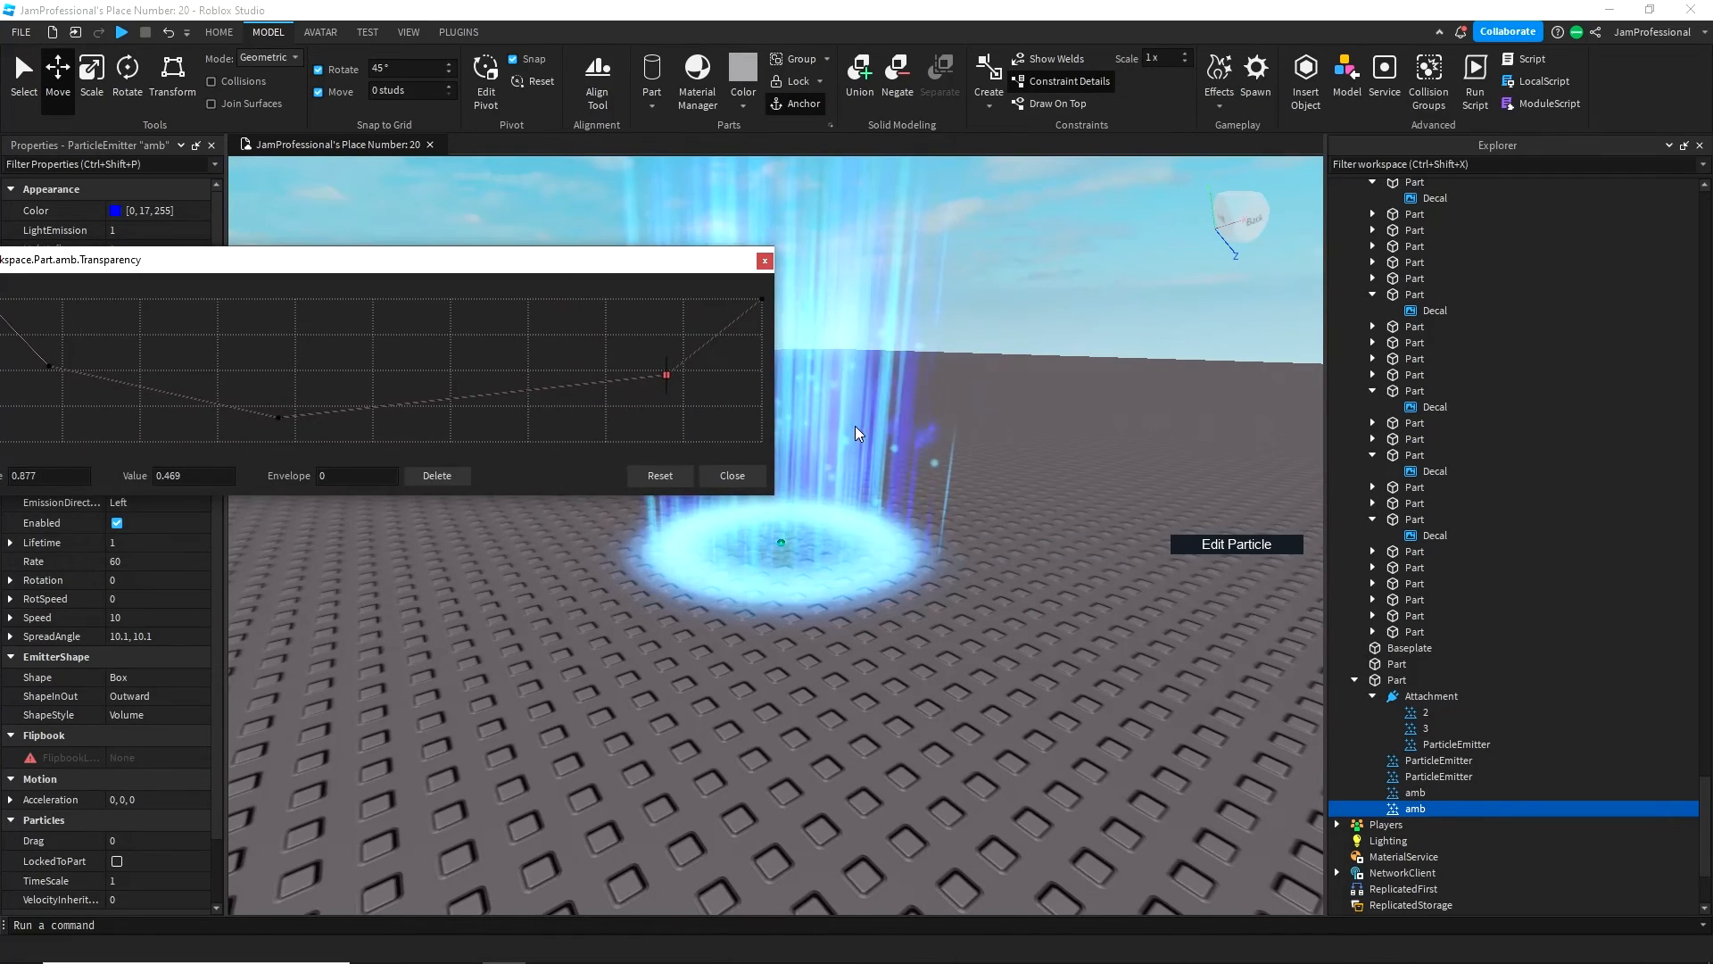
click(722, 478)
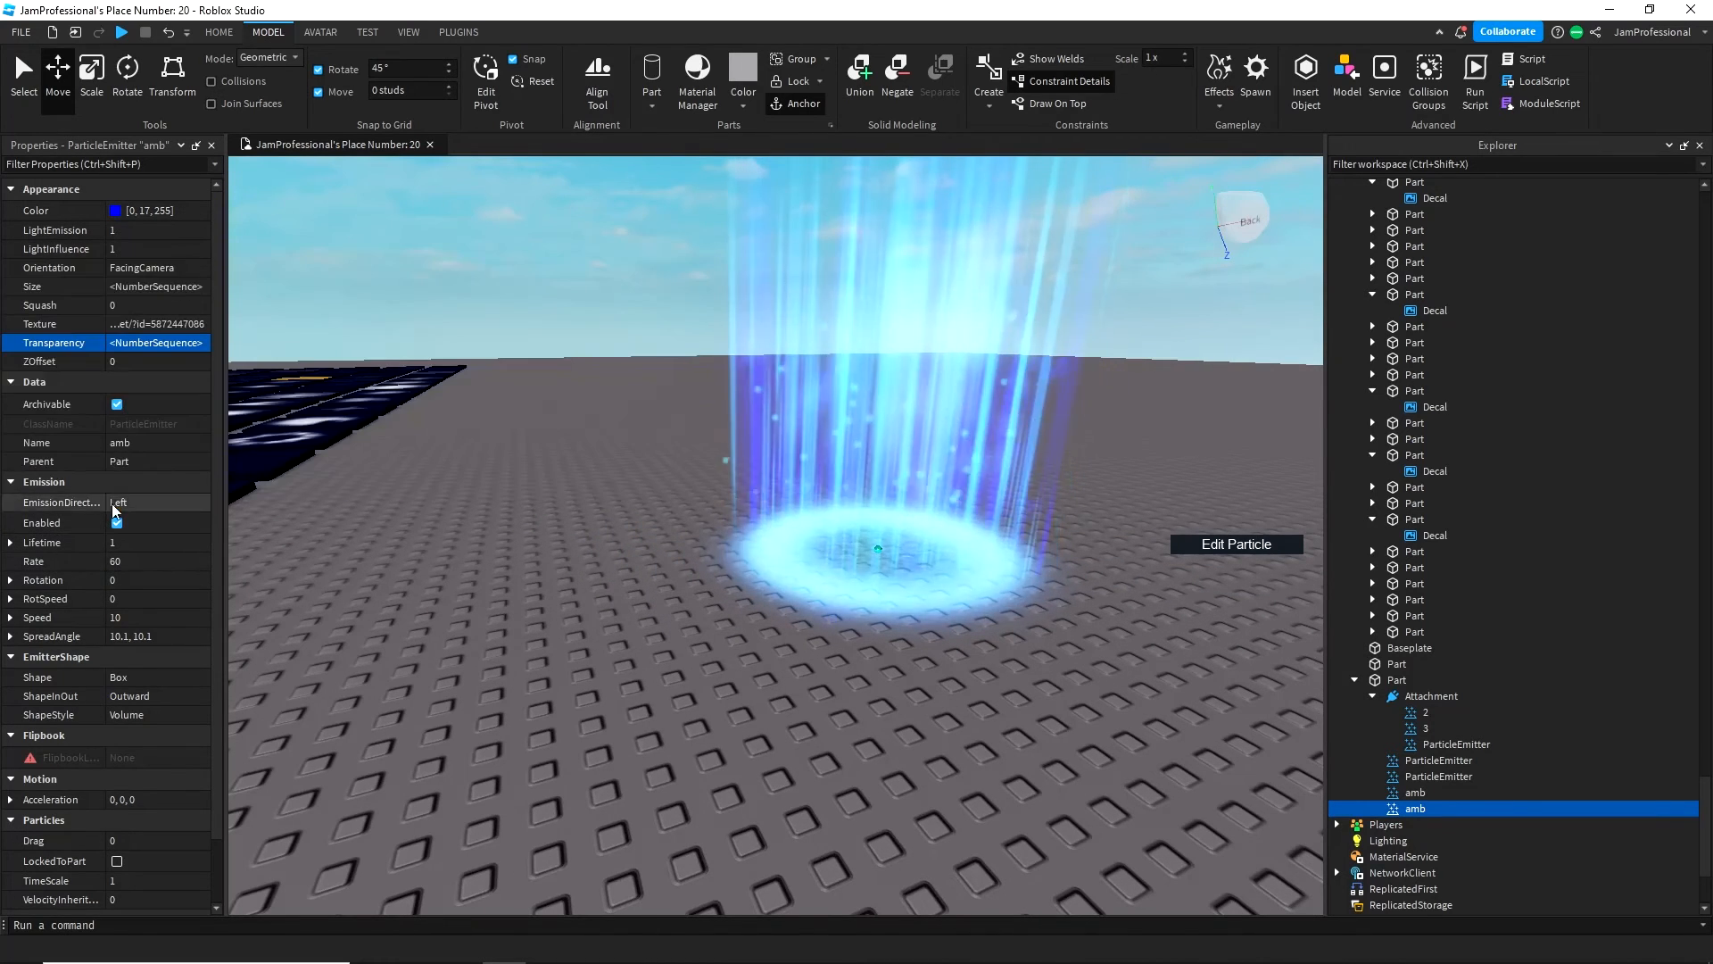
- Try VelocityPerpendicular for the duplicated amb emitter's Orientation, and settle on VelocityParallel
click(174, 269)
click(168, 272)
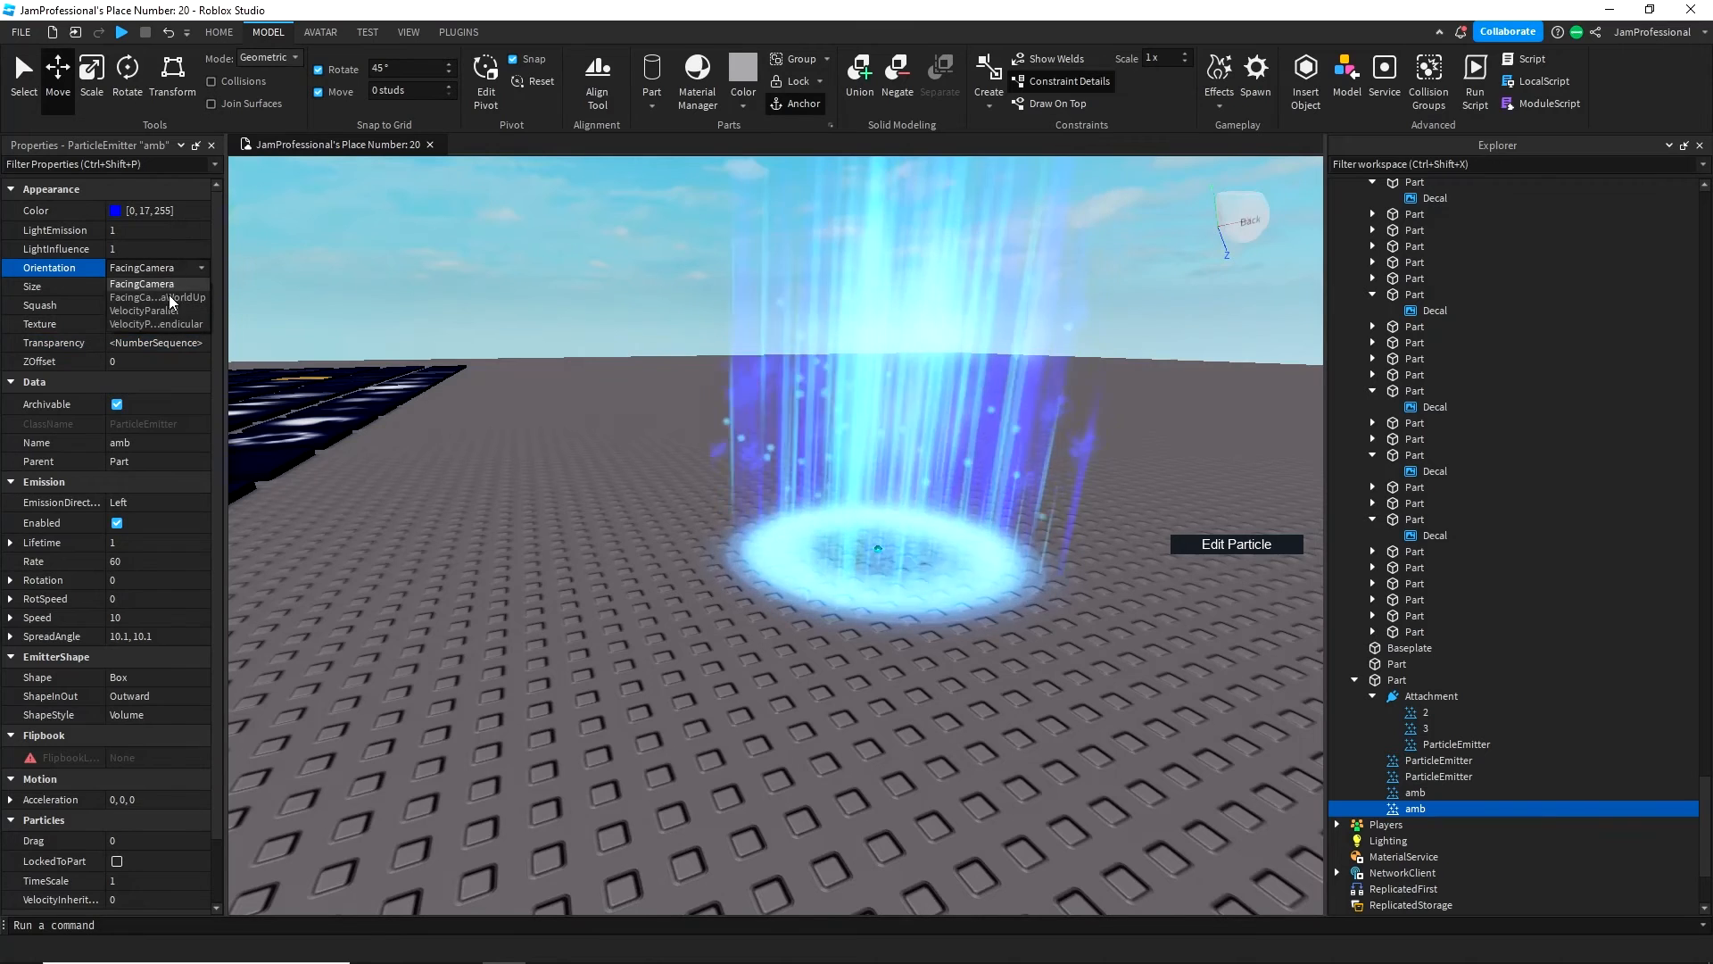
click(168, 324)
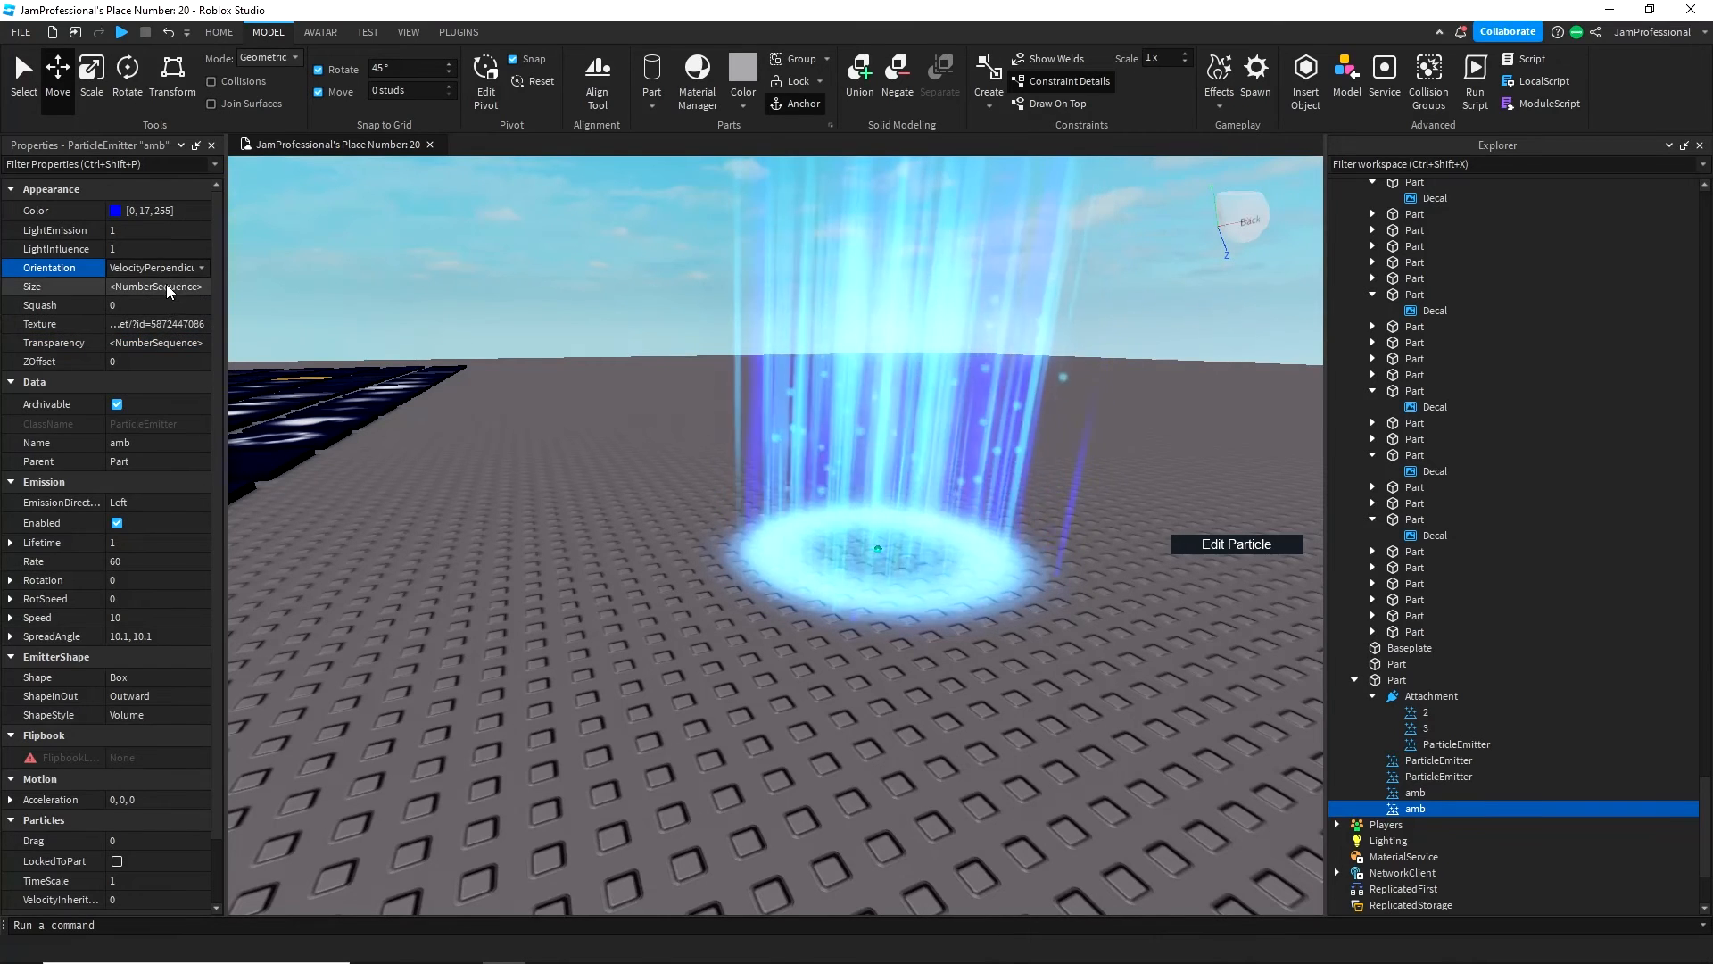
click(161, 269)
click(164, 308)
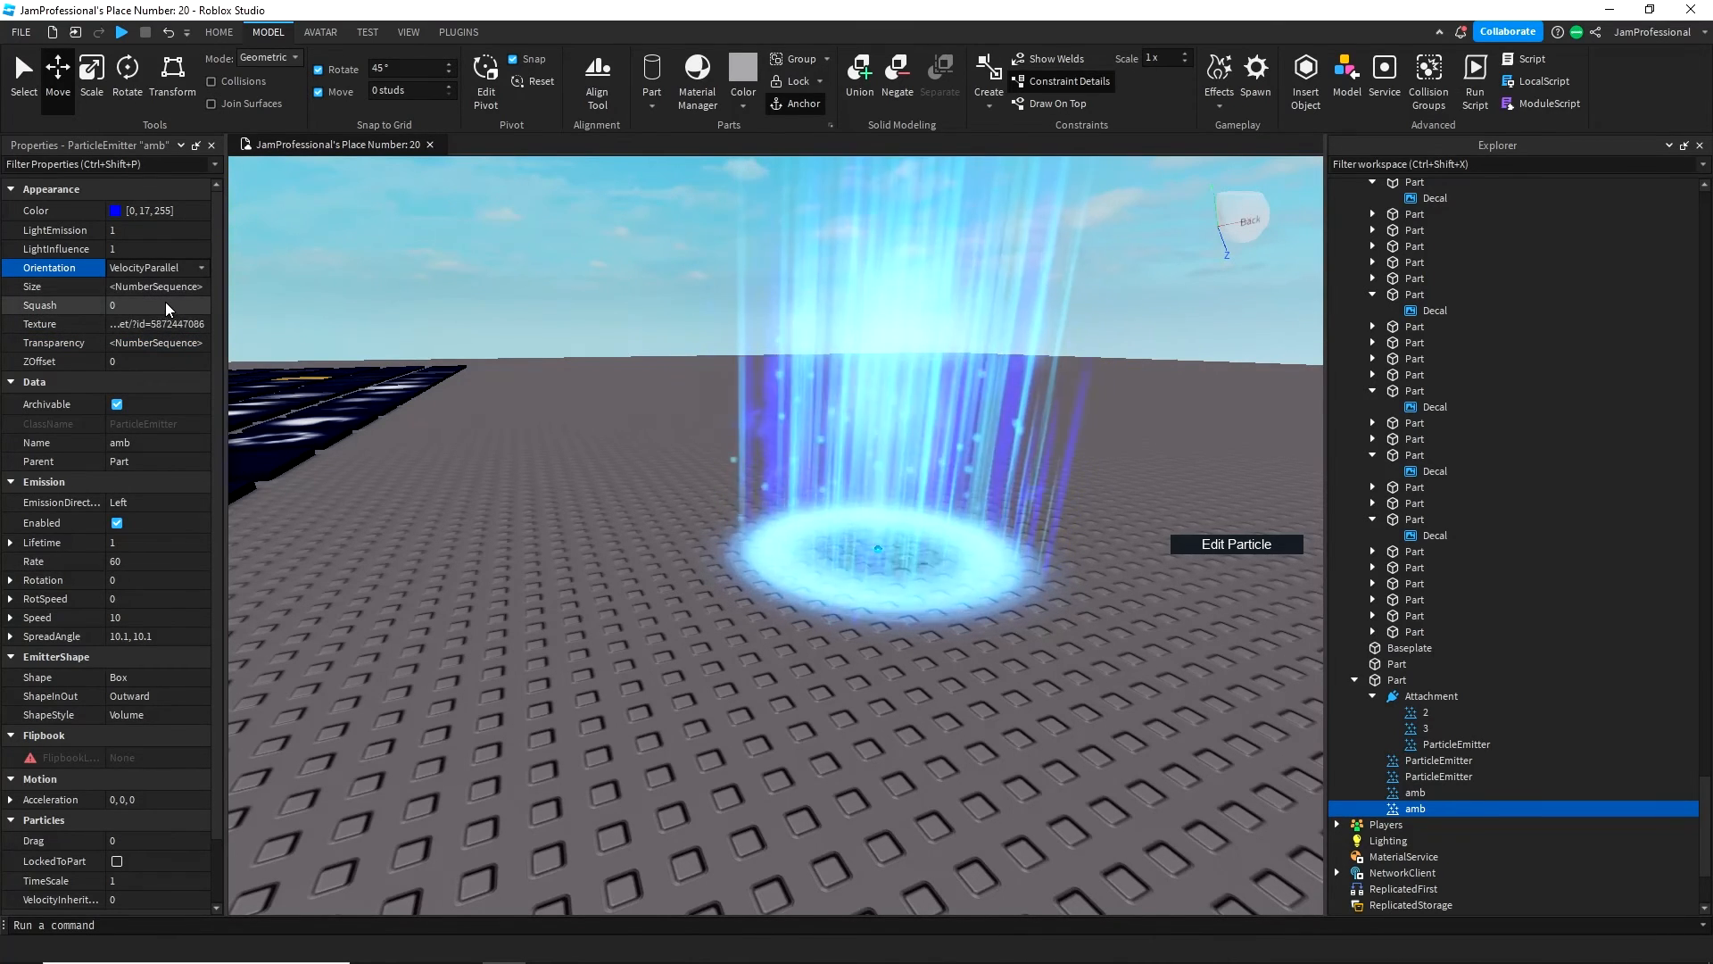
- Set the duplicated amb emitter's Rotation to 360 and its RotSpeed to 10000
click(148, 582)
text(360)
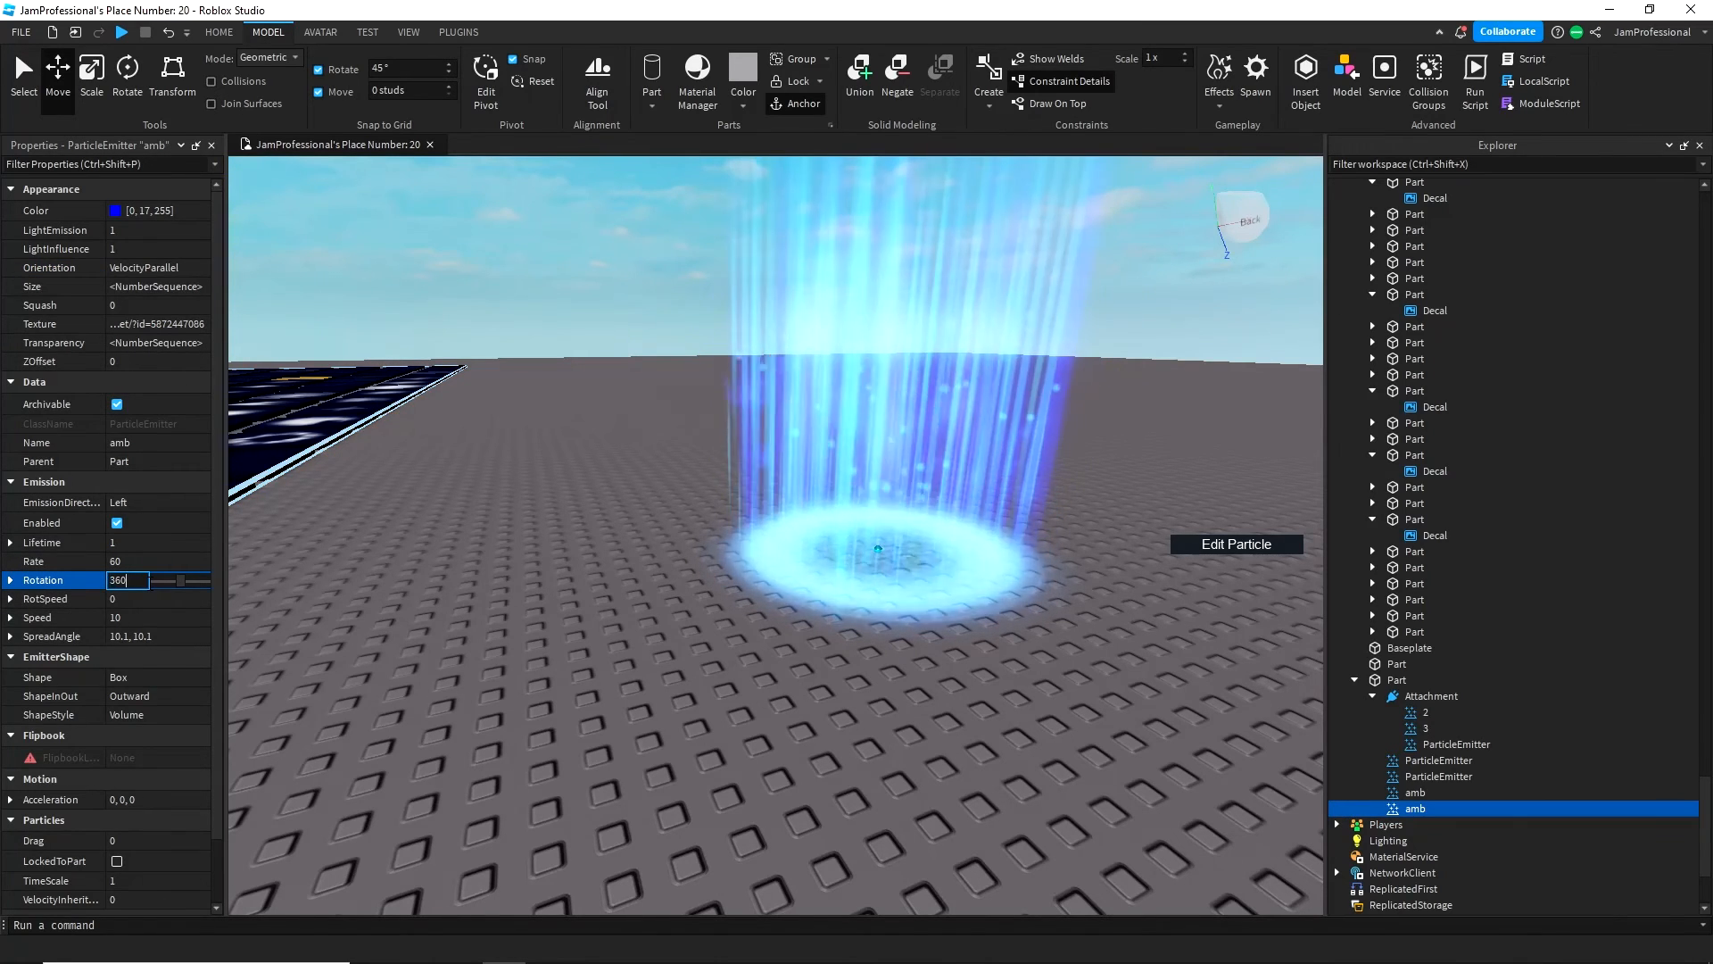
key(BackSpace)
key(BackSpace)
key(BackSpace)
text(-360)
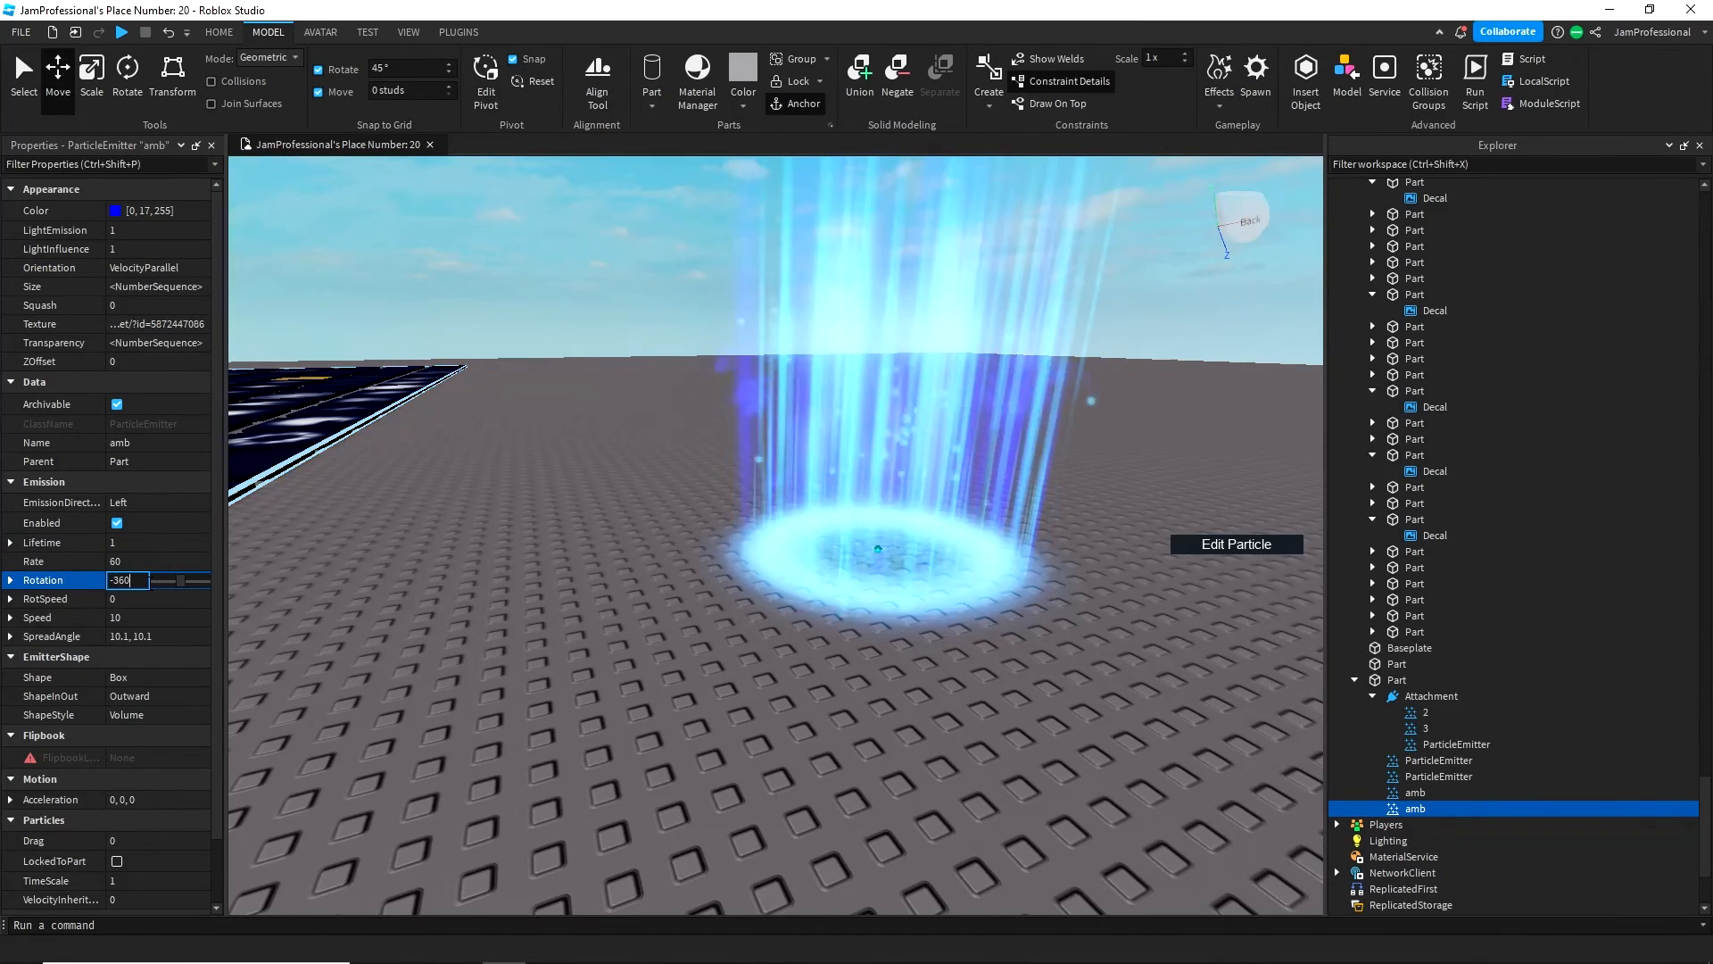
key(BackSpace)
key(BackSpace)
key(BackSpace)
key(BackSpace)
text(360)
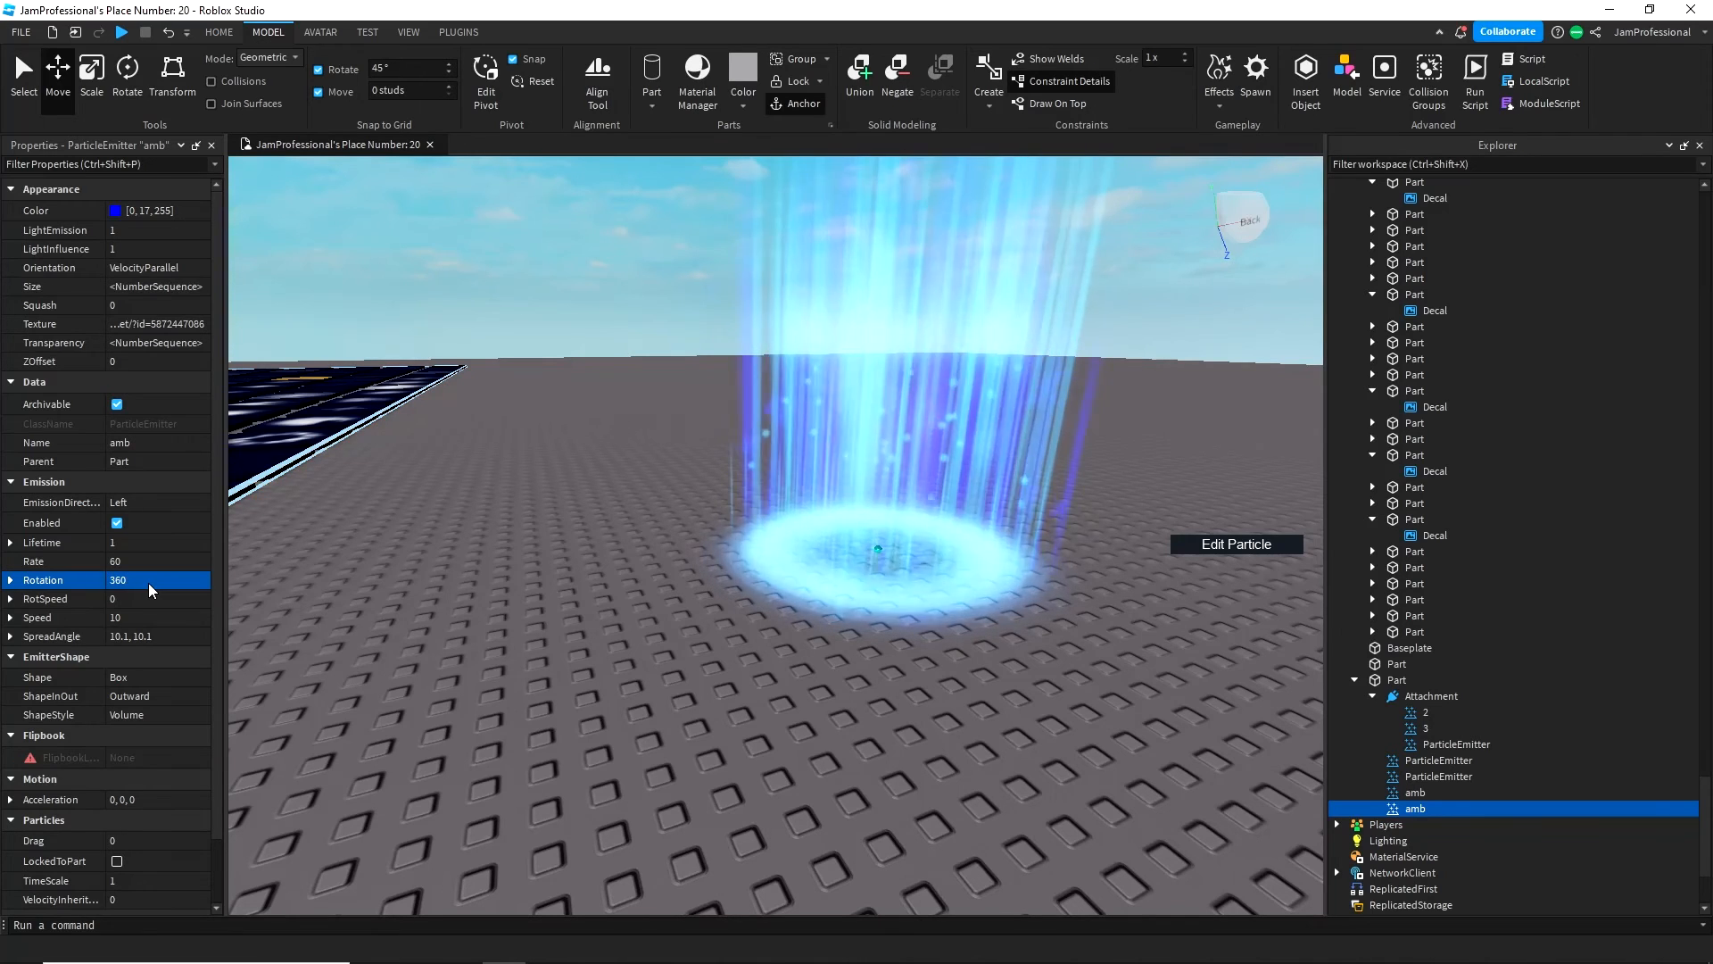
key(Return)
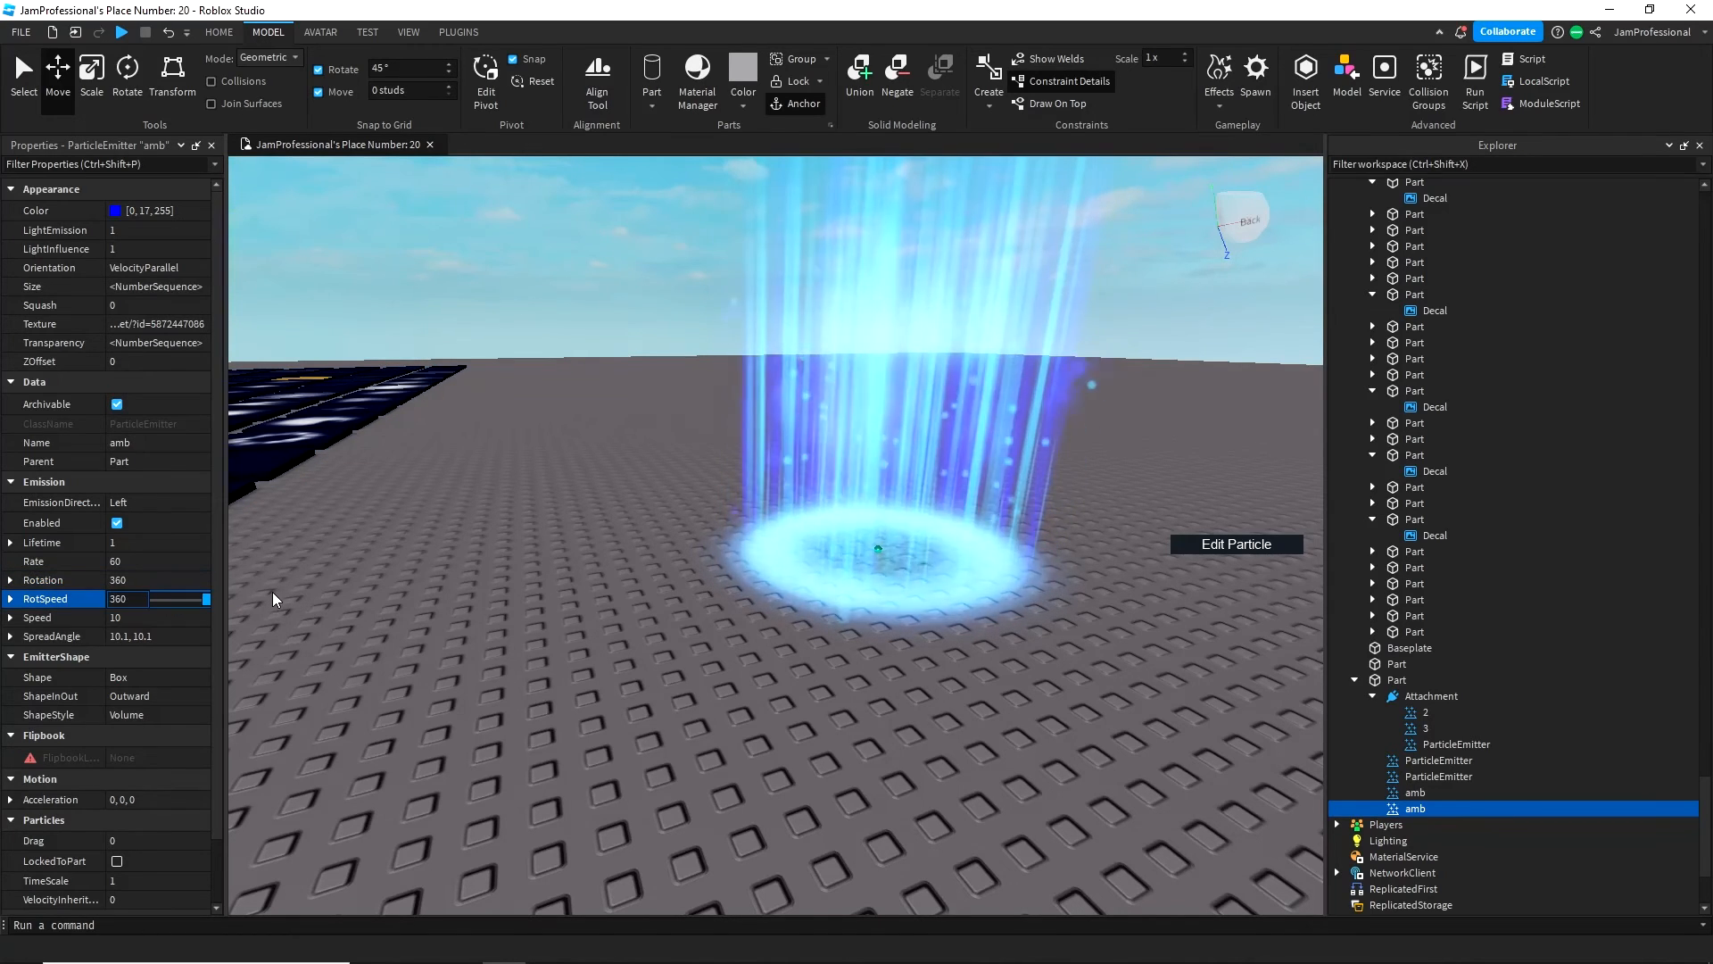
- Raise the duplicated amb emitter's Rate to 100
click(154, 566)
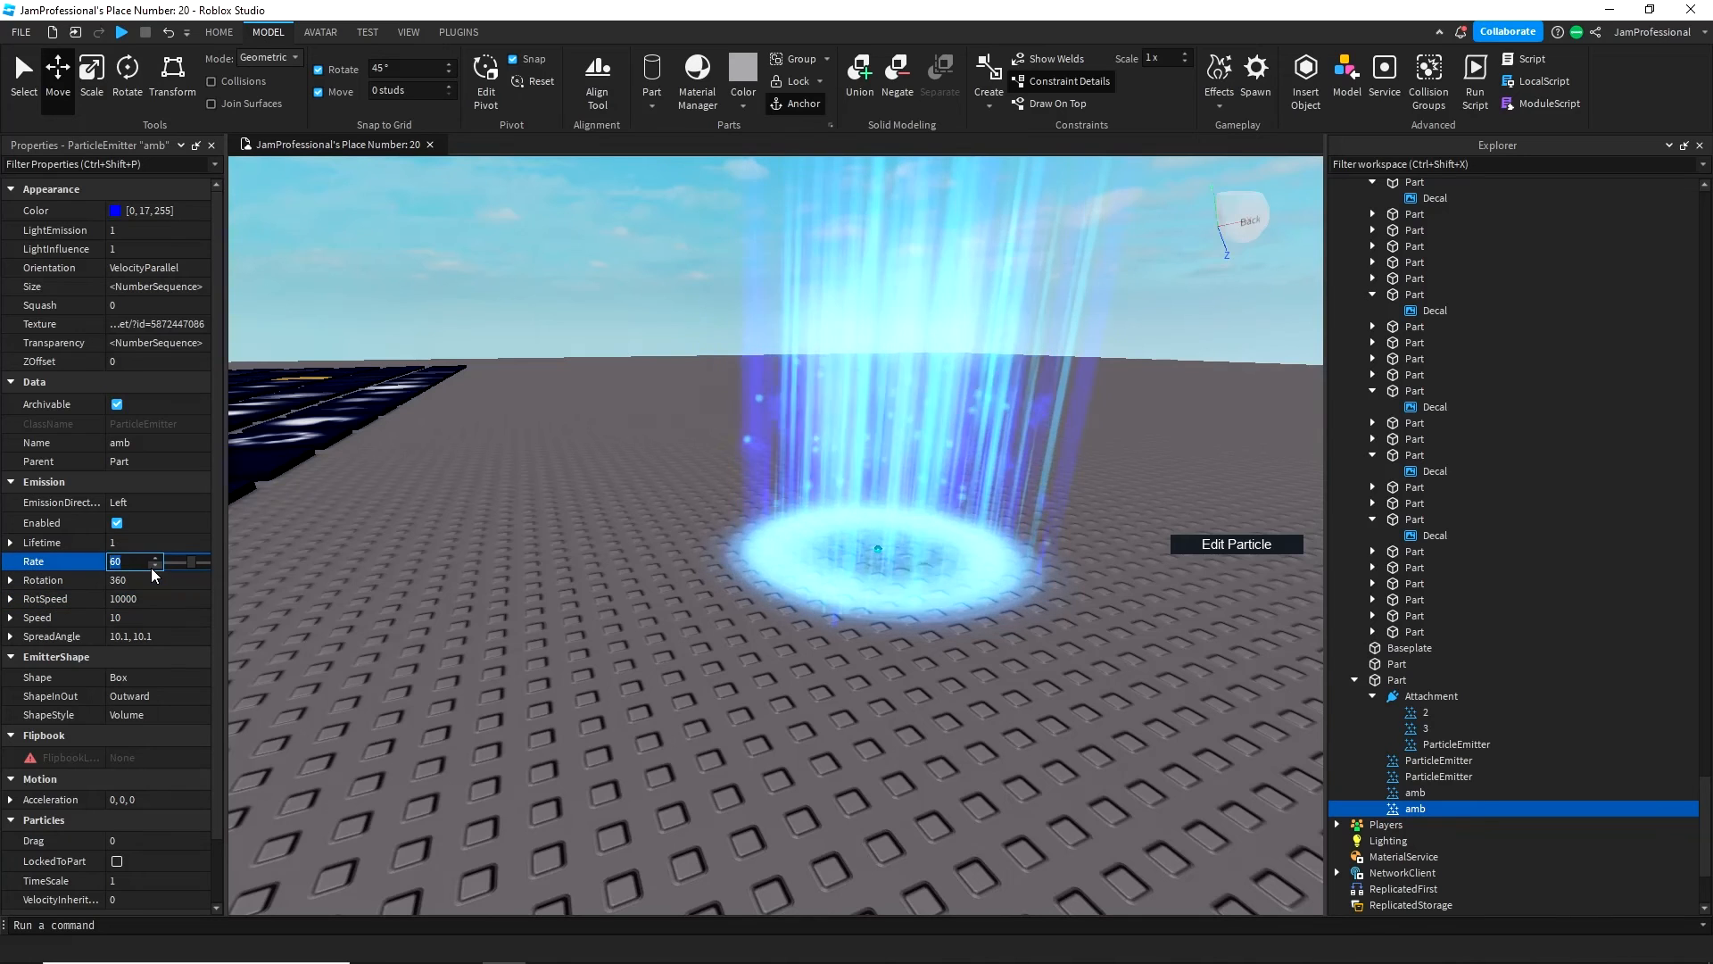
drag(212, 567, 226, 555)
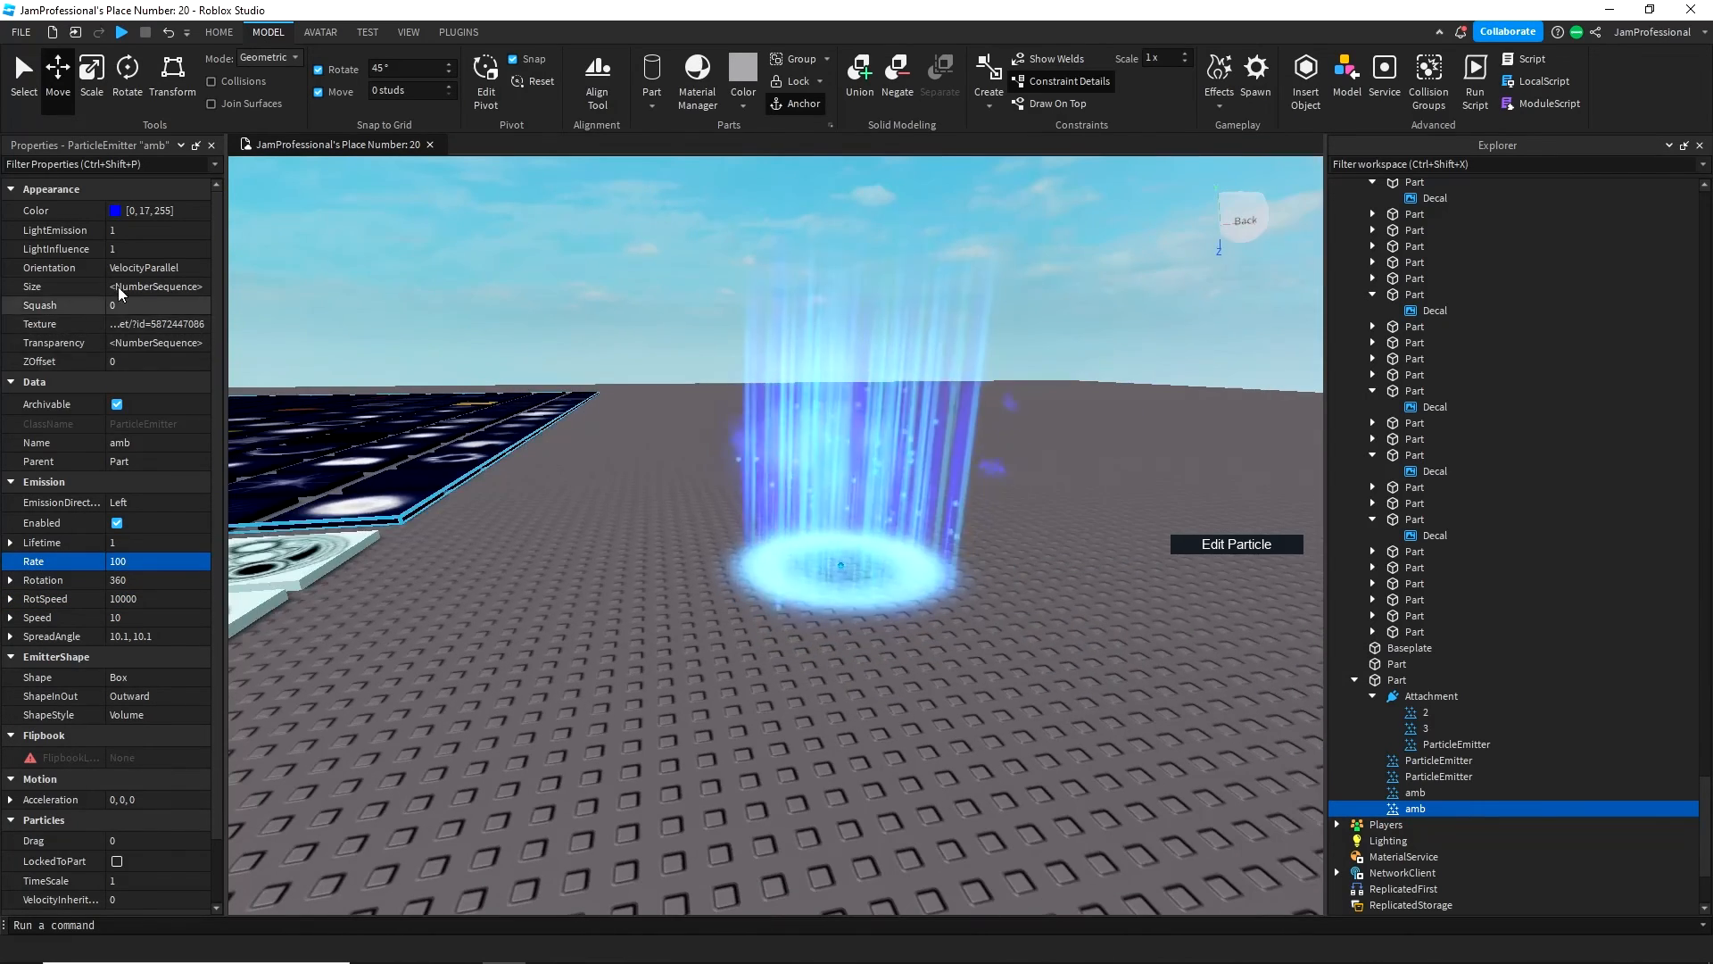
- Change the duplicated amb emitter's Color to the lighter blue 0, 89, 255
click(154, 211)
click(196, 212)
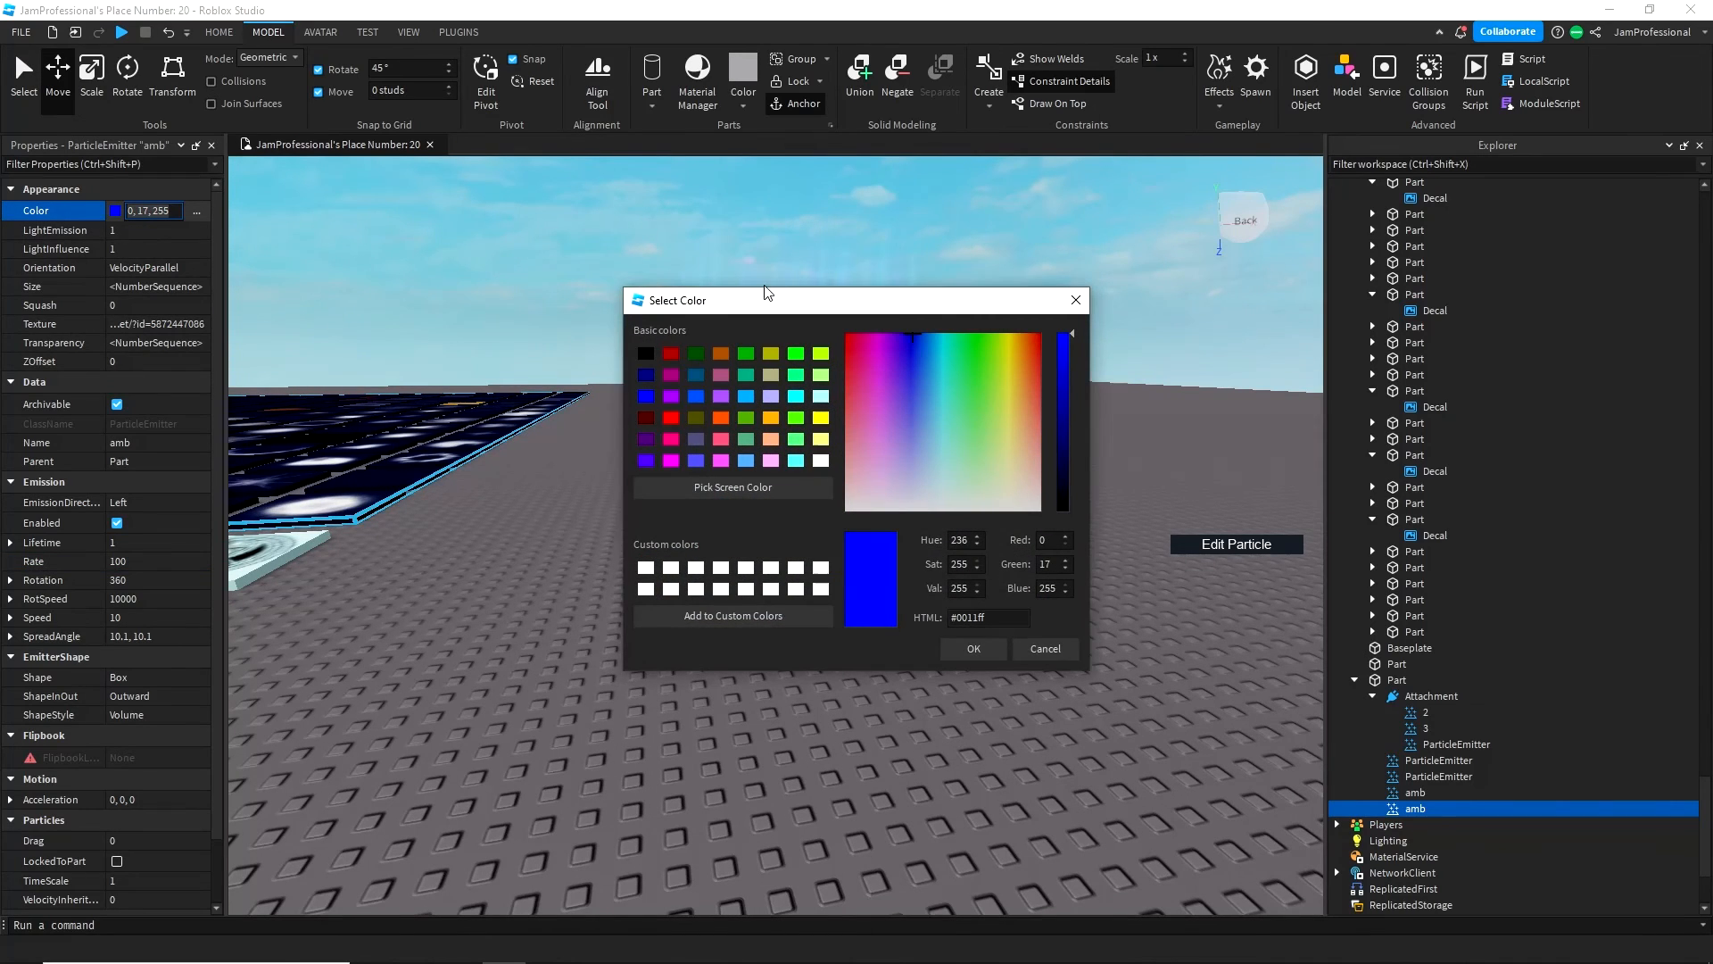
drag(762, 303, 404, 376)
drag(492, 412, 571, 369)
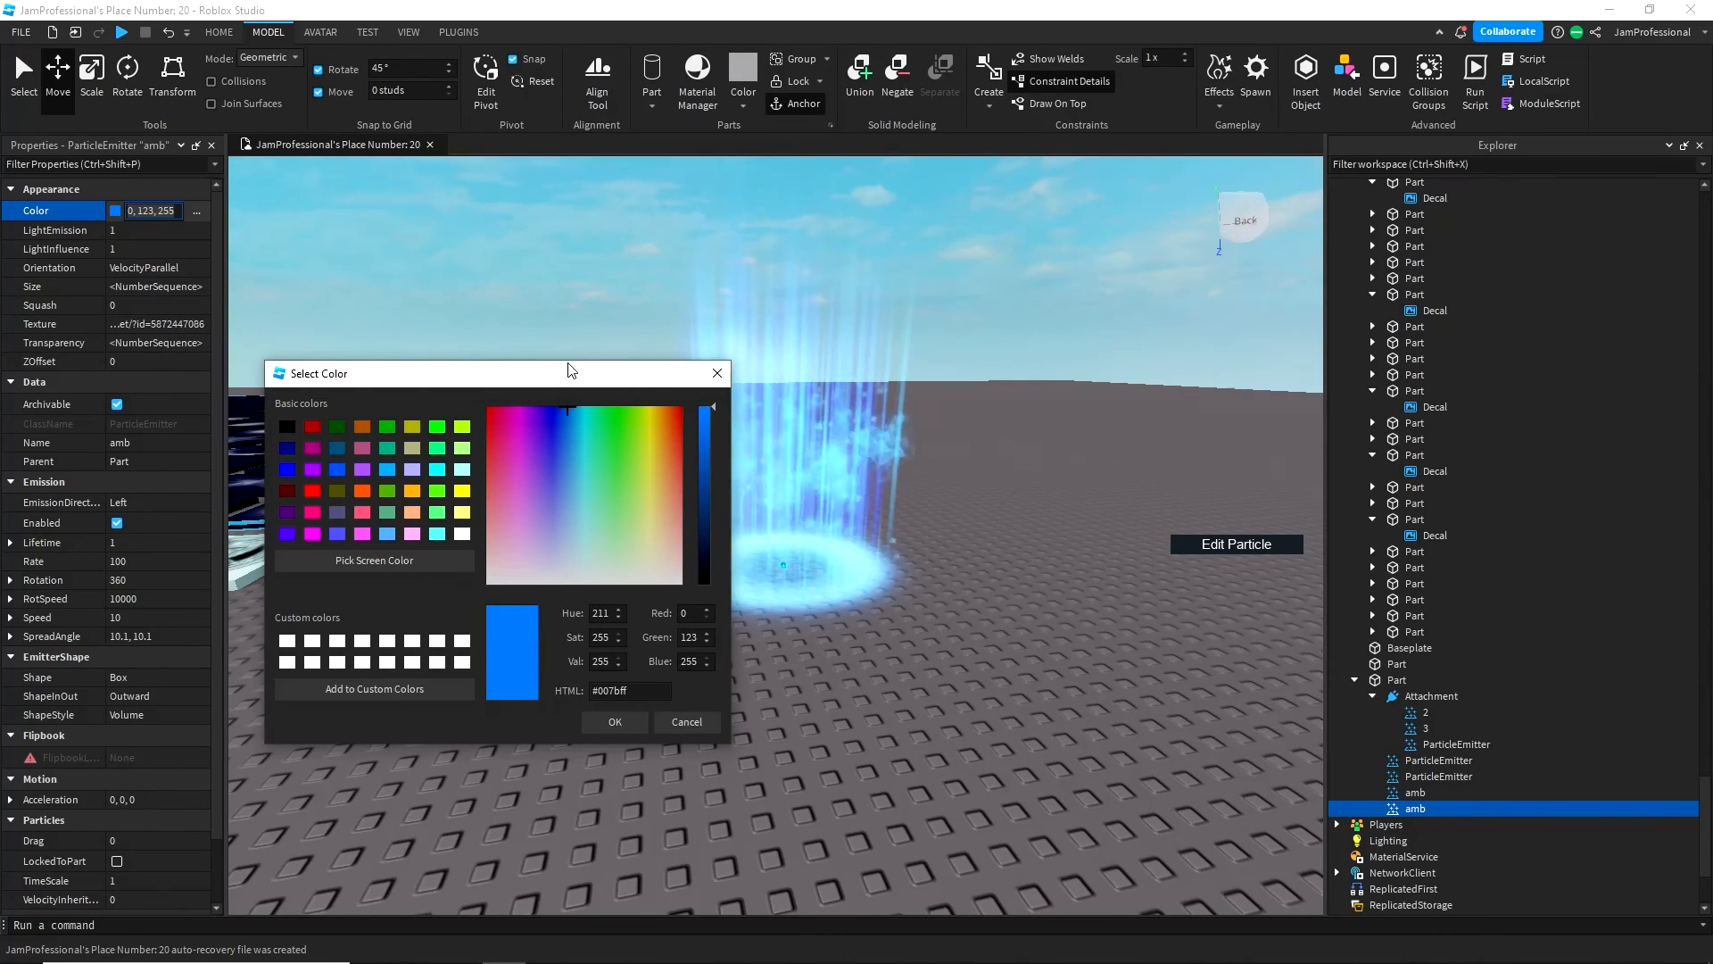
click(604, 730)
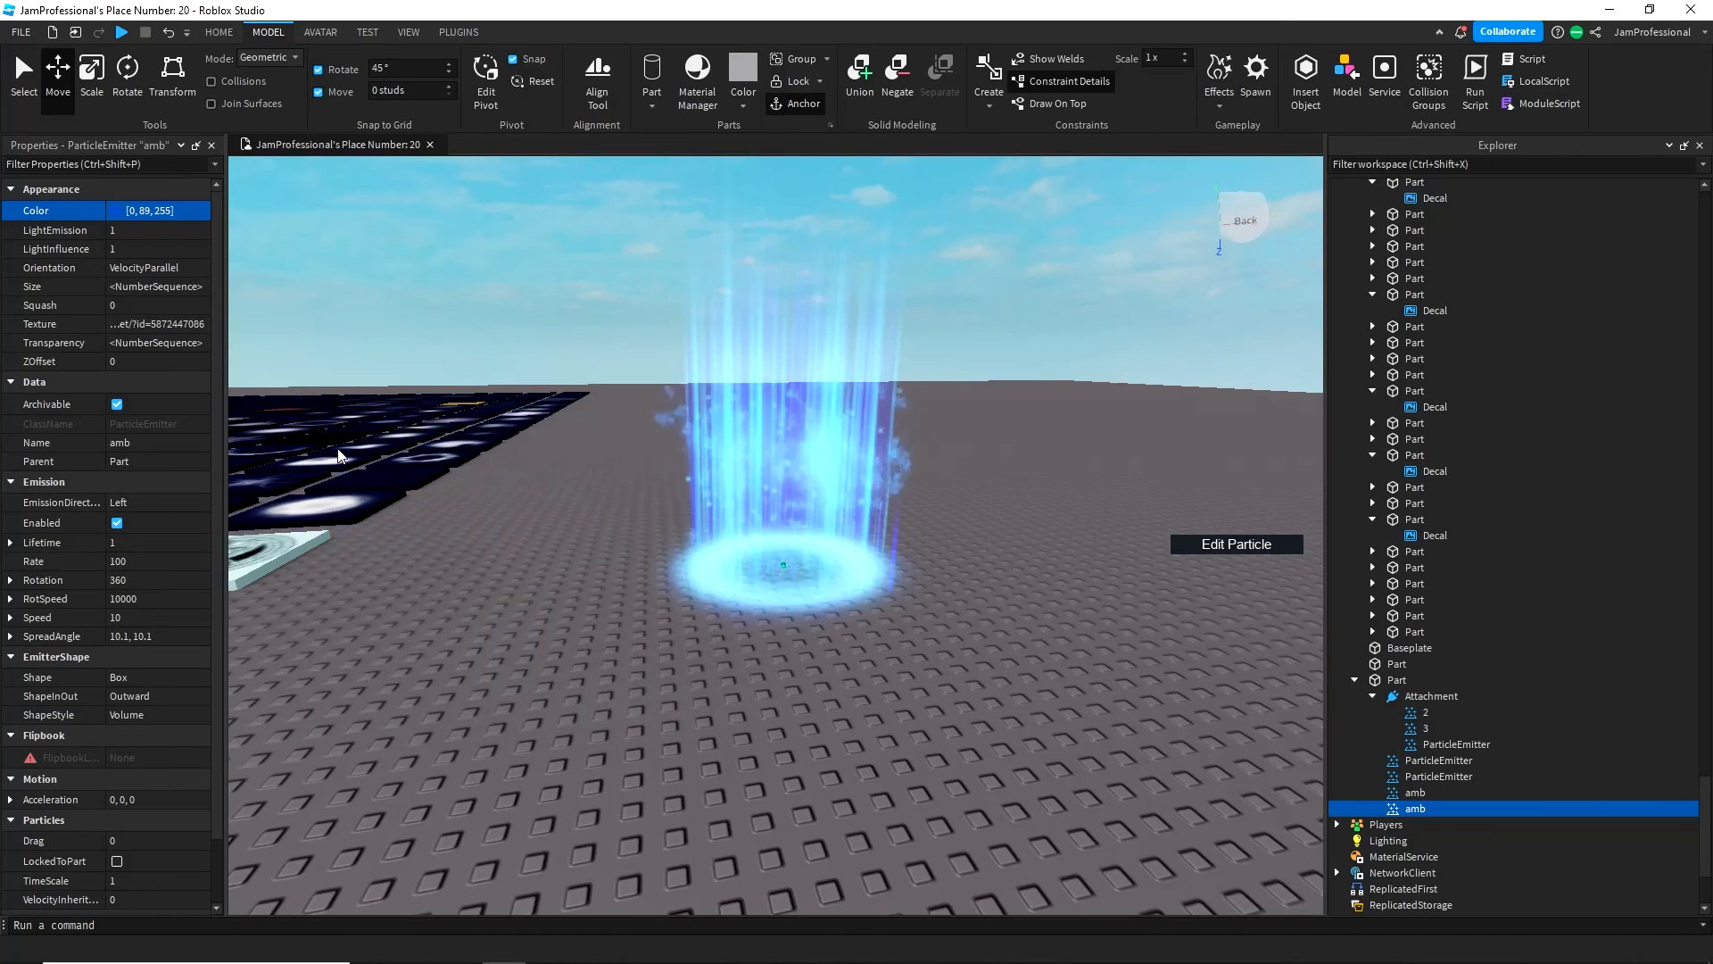
- Raise the early and middle keypoints of the duplicated amb emitter's Transparency curve, and set the late keypoint to about 0.788 at time 0.862
click(181, 343)
click(197, 343)
click(761, 554)
drag(762, 551, 768, 518)
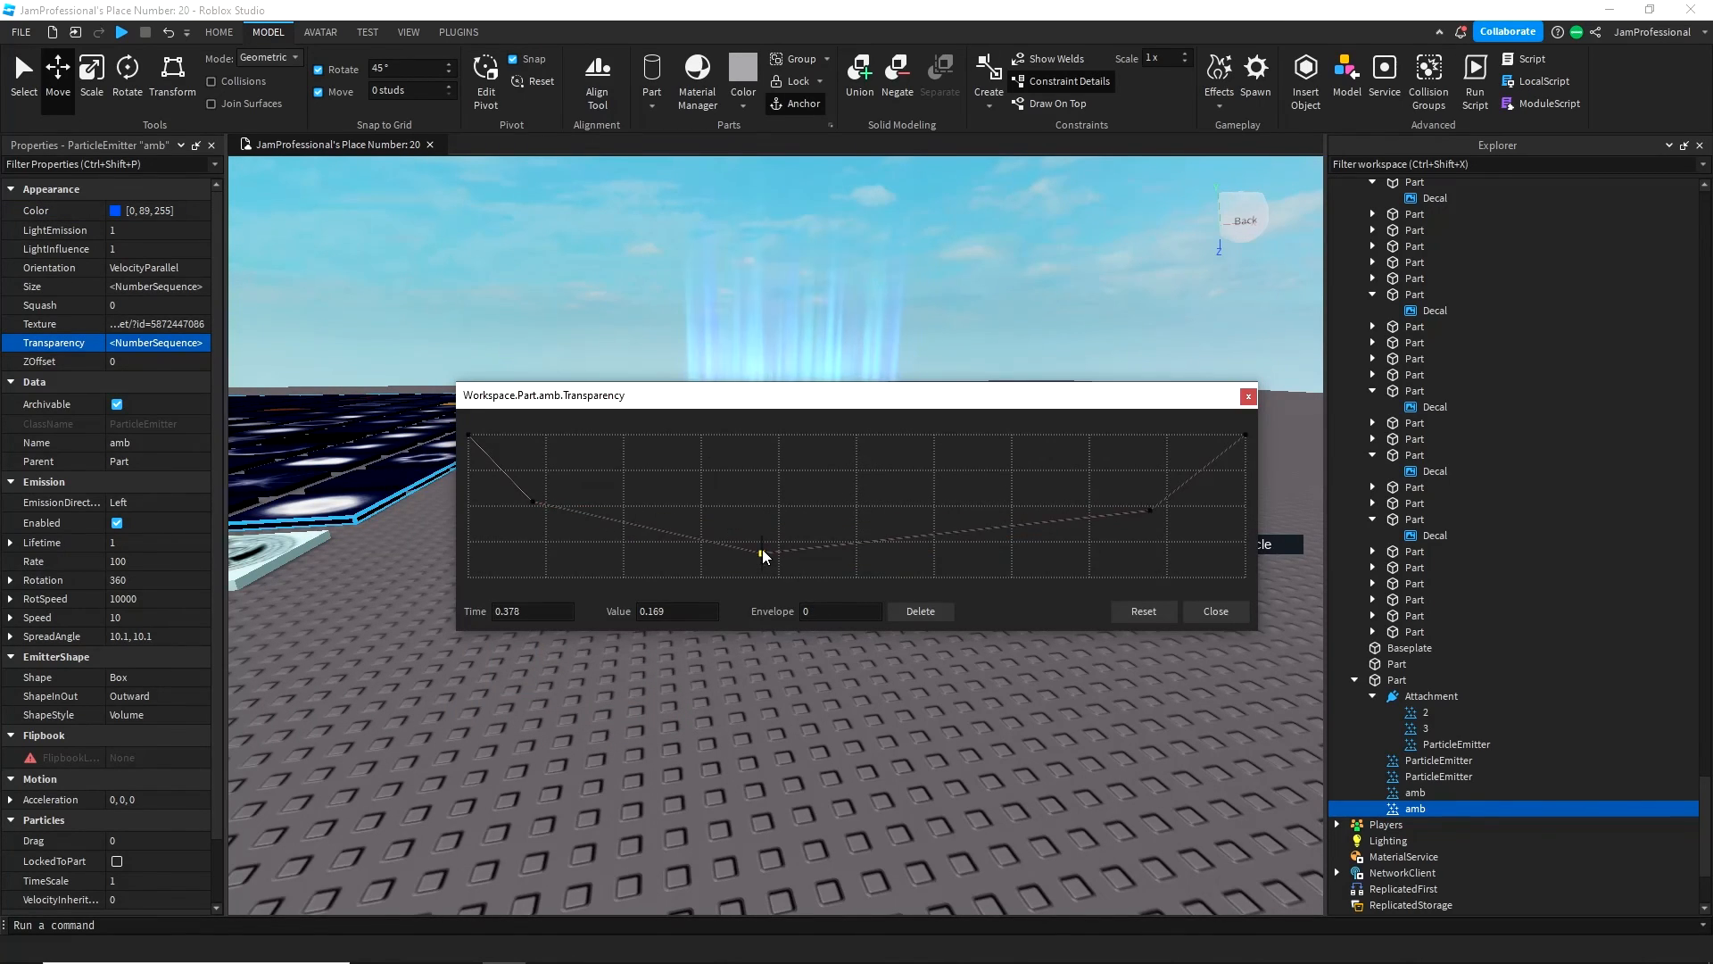
drag(802, 412, 801, 656)
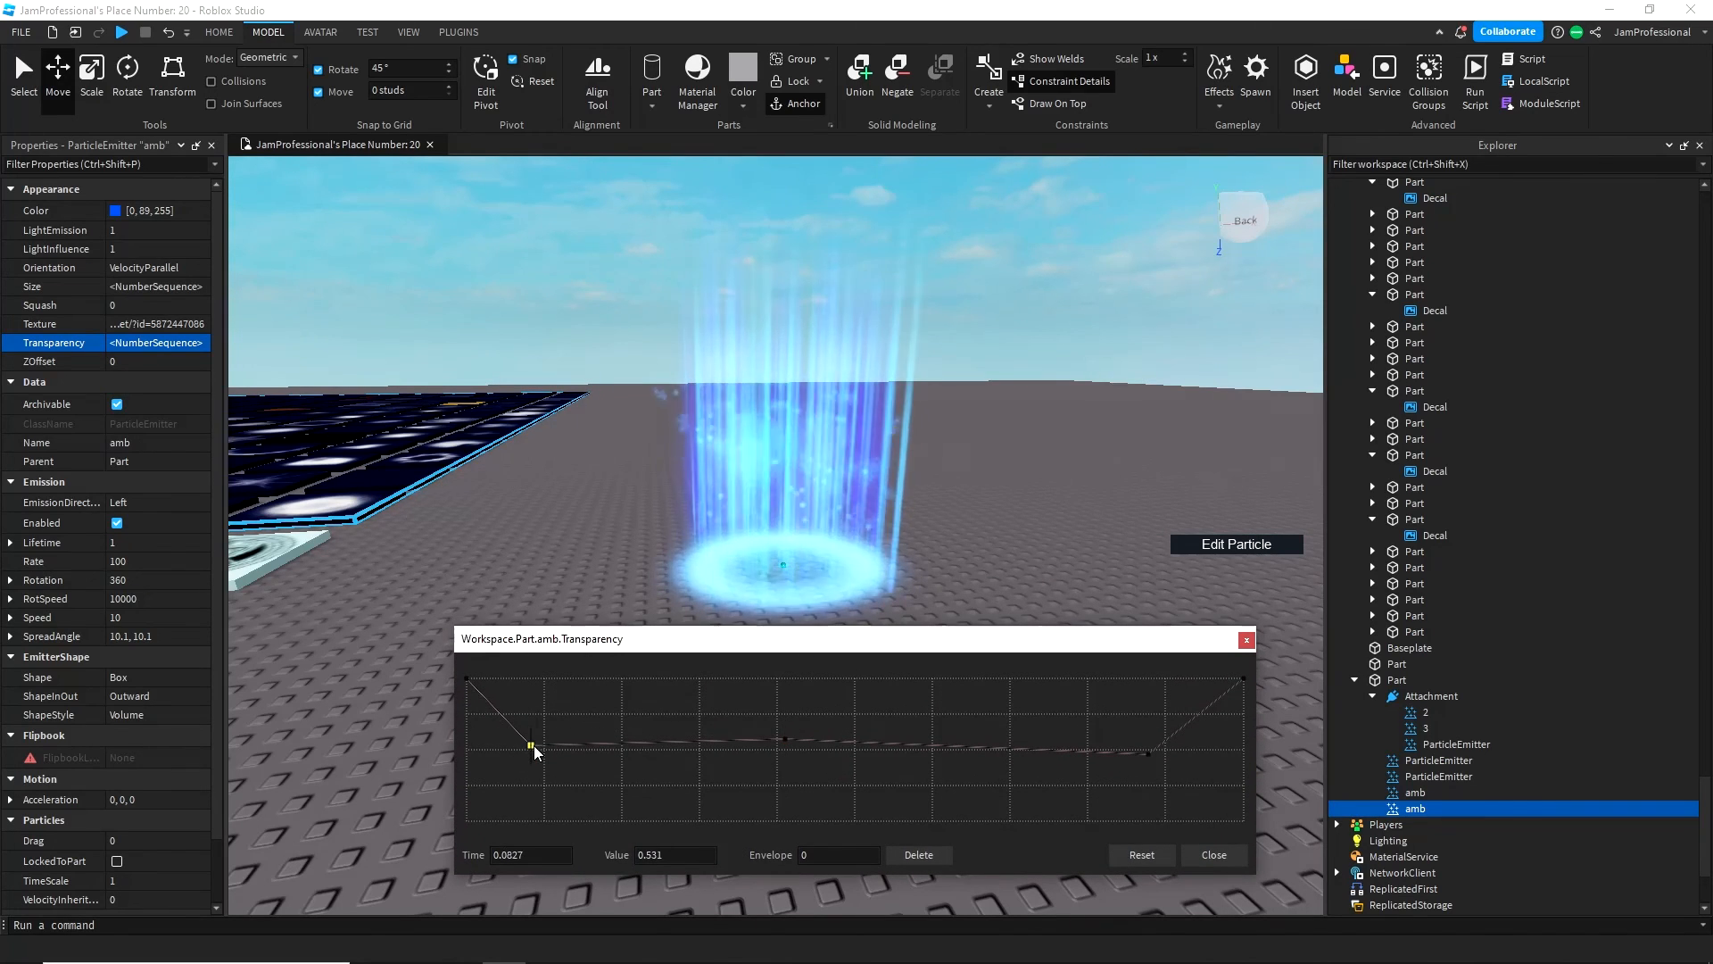
drag(532, 744, 552, 716)
drag(1149, 753, 1146, 746)
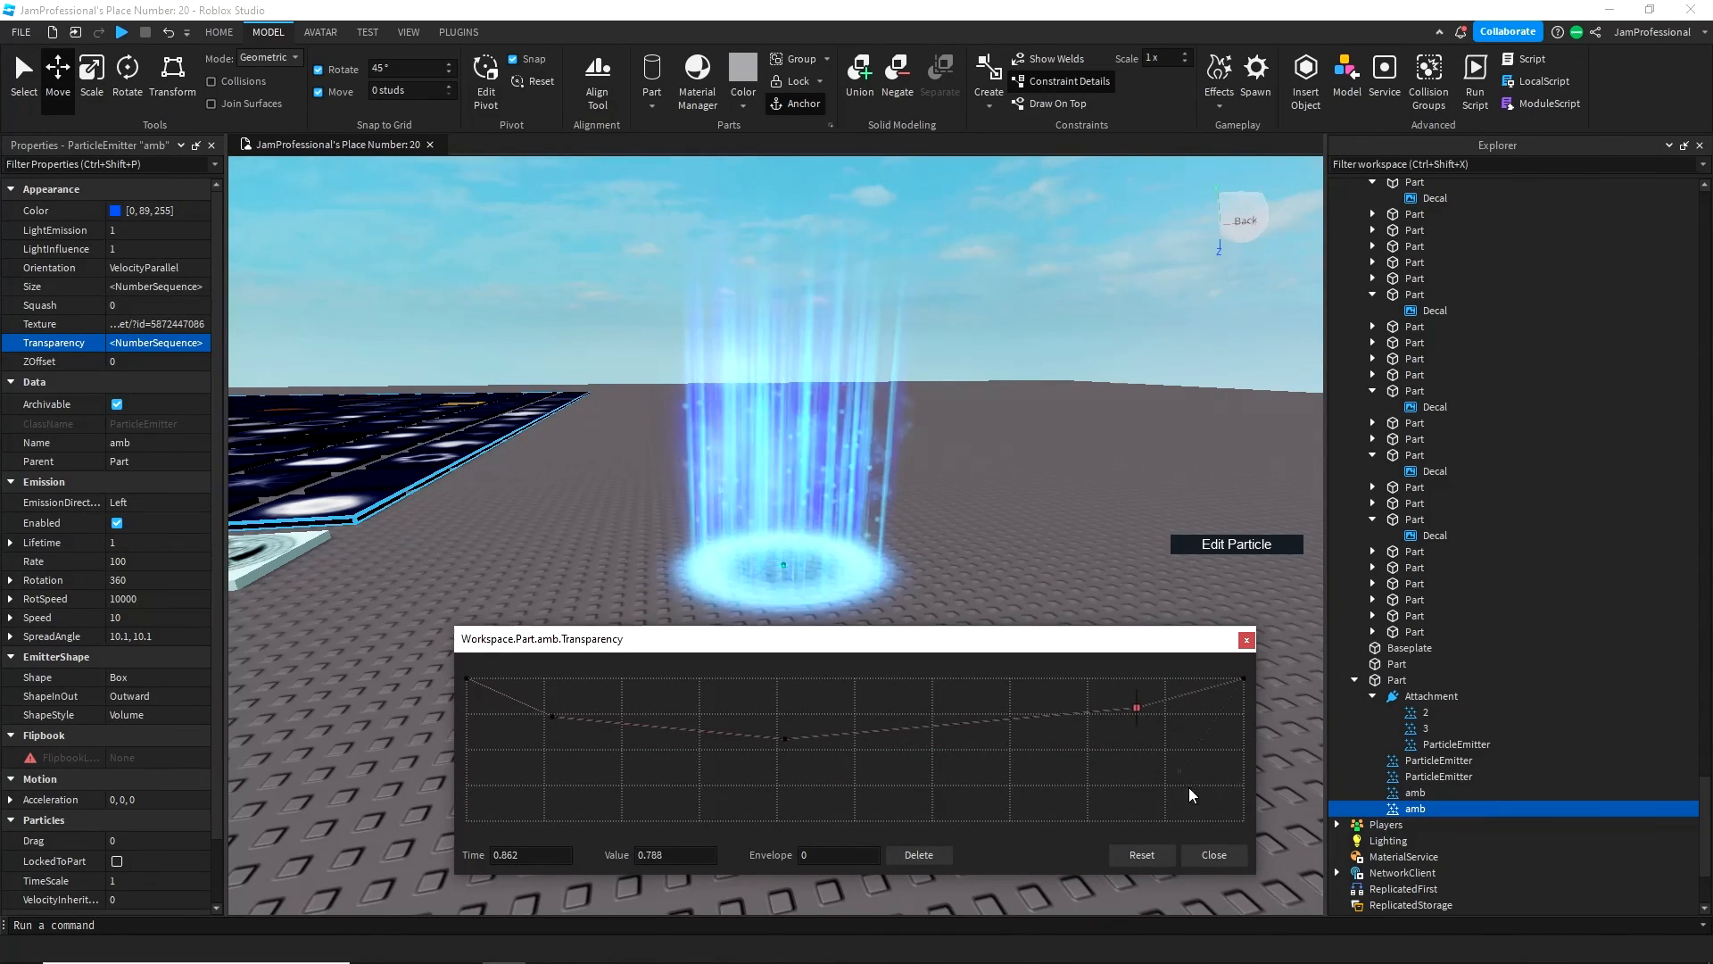
click(1210, 852)
- Examine the complete magic circle effect from several angles and distances to judge its rings, streaks and ambient particles
click(866, 668)
right_drag(866, 662, 859, 671)
drag(960, 493, 875, 563)
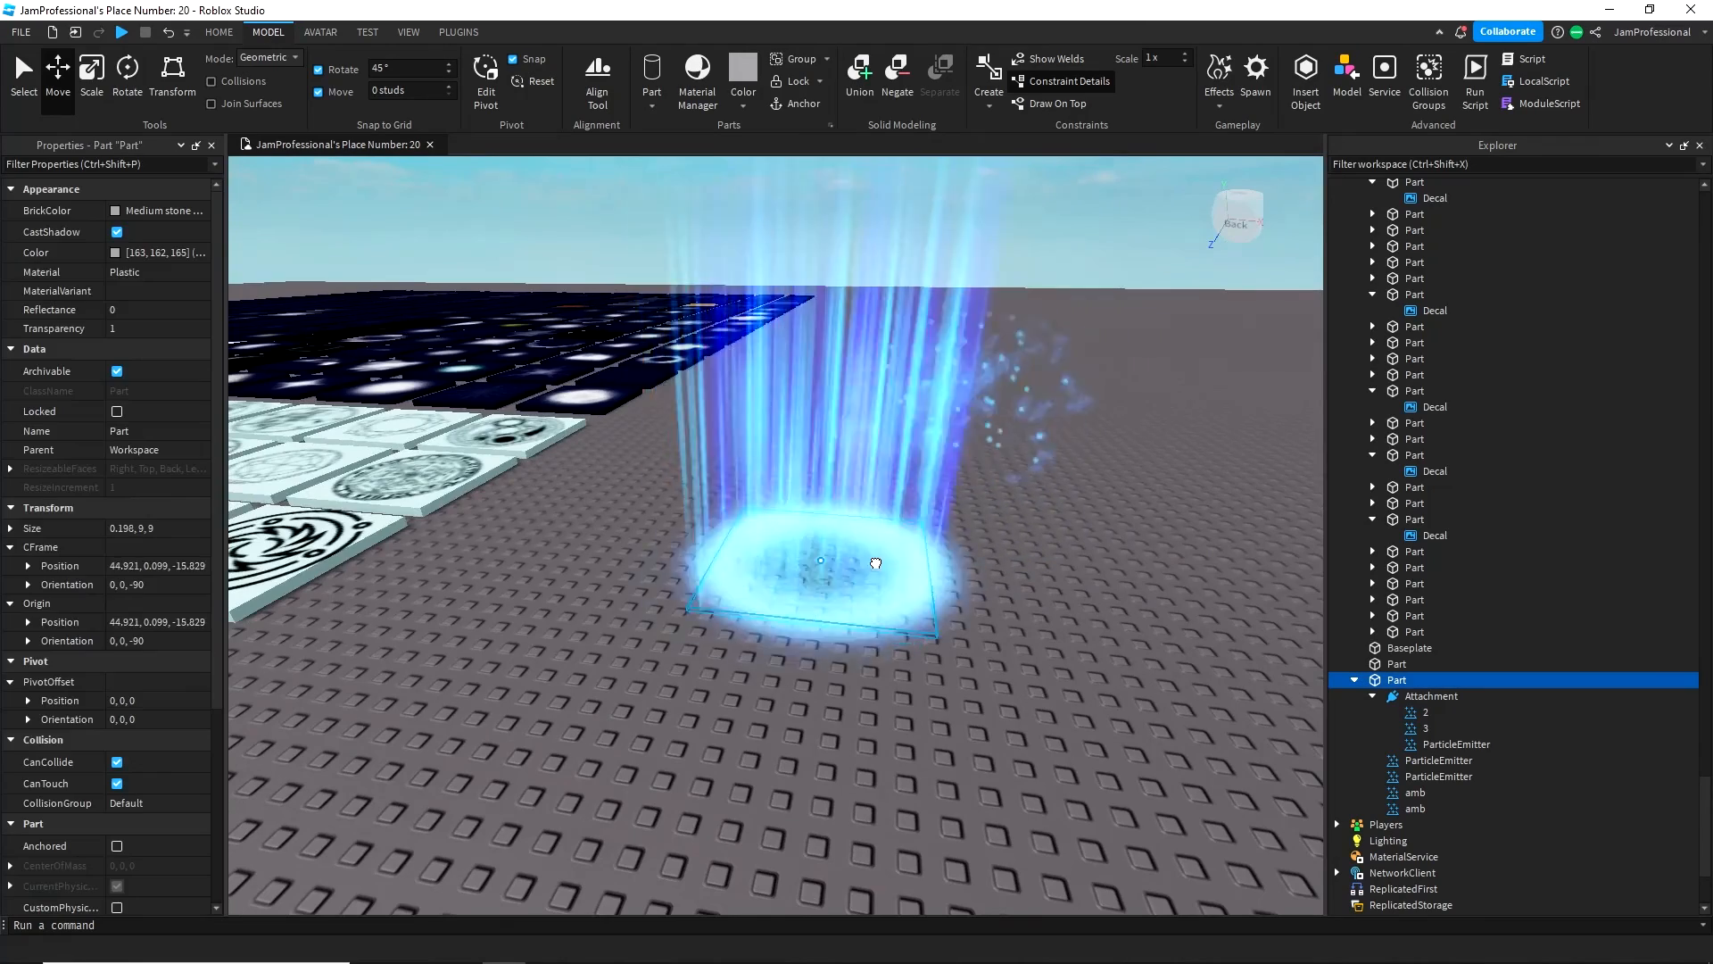
right_drag(875, 563, 875, 566)
drag(875, 563, 808, 614)
click(981, 610)
right_drag(980, 610, 981, 612)
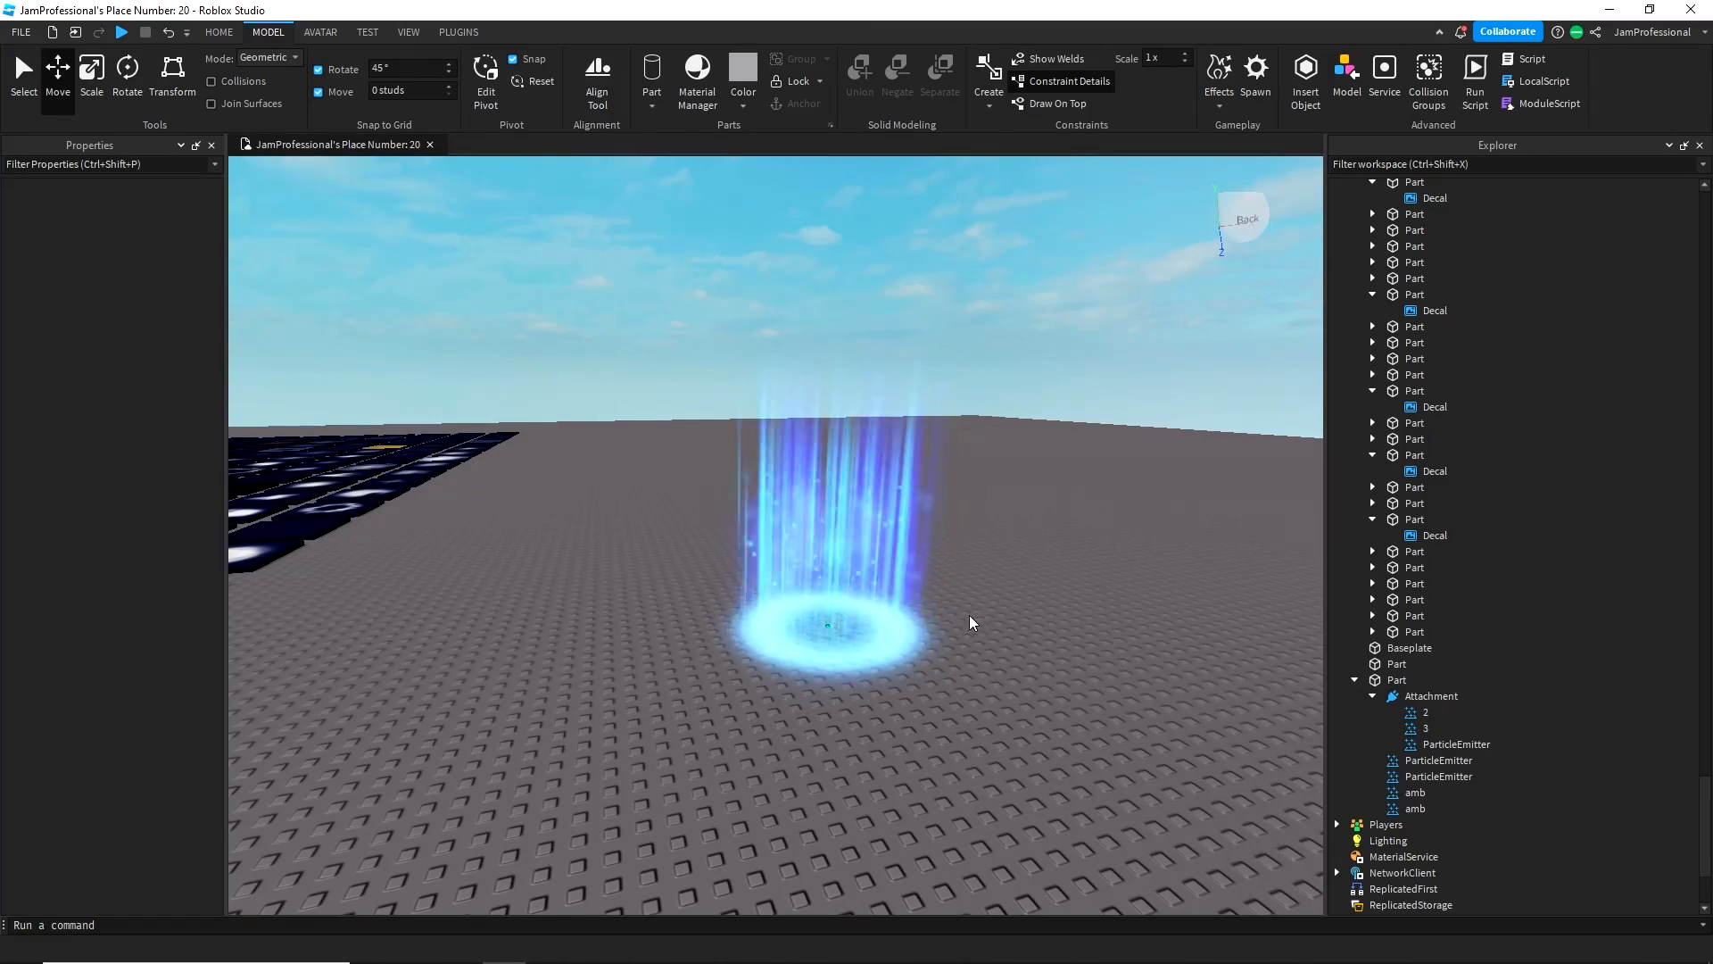
right_drag(970, 616, 972, 616)
key(s)
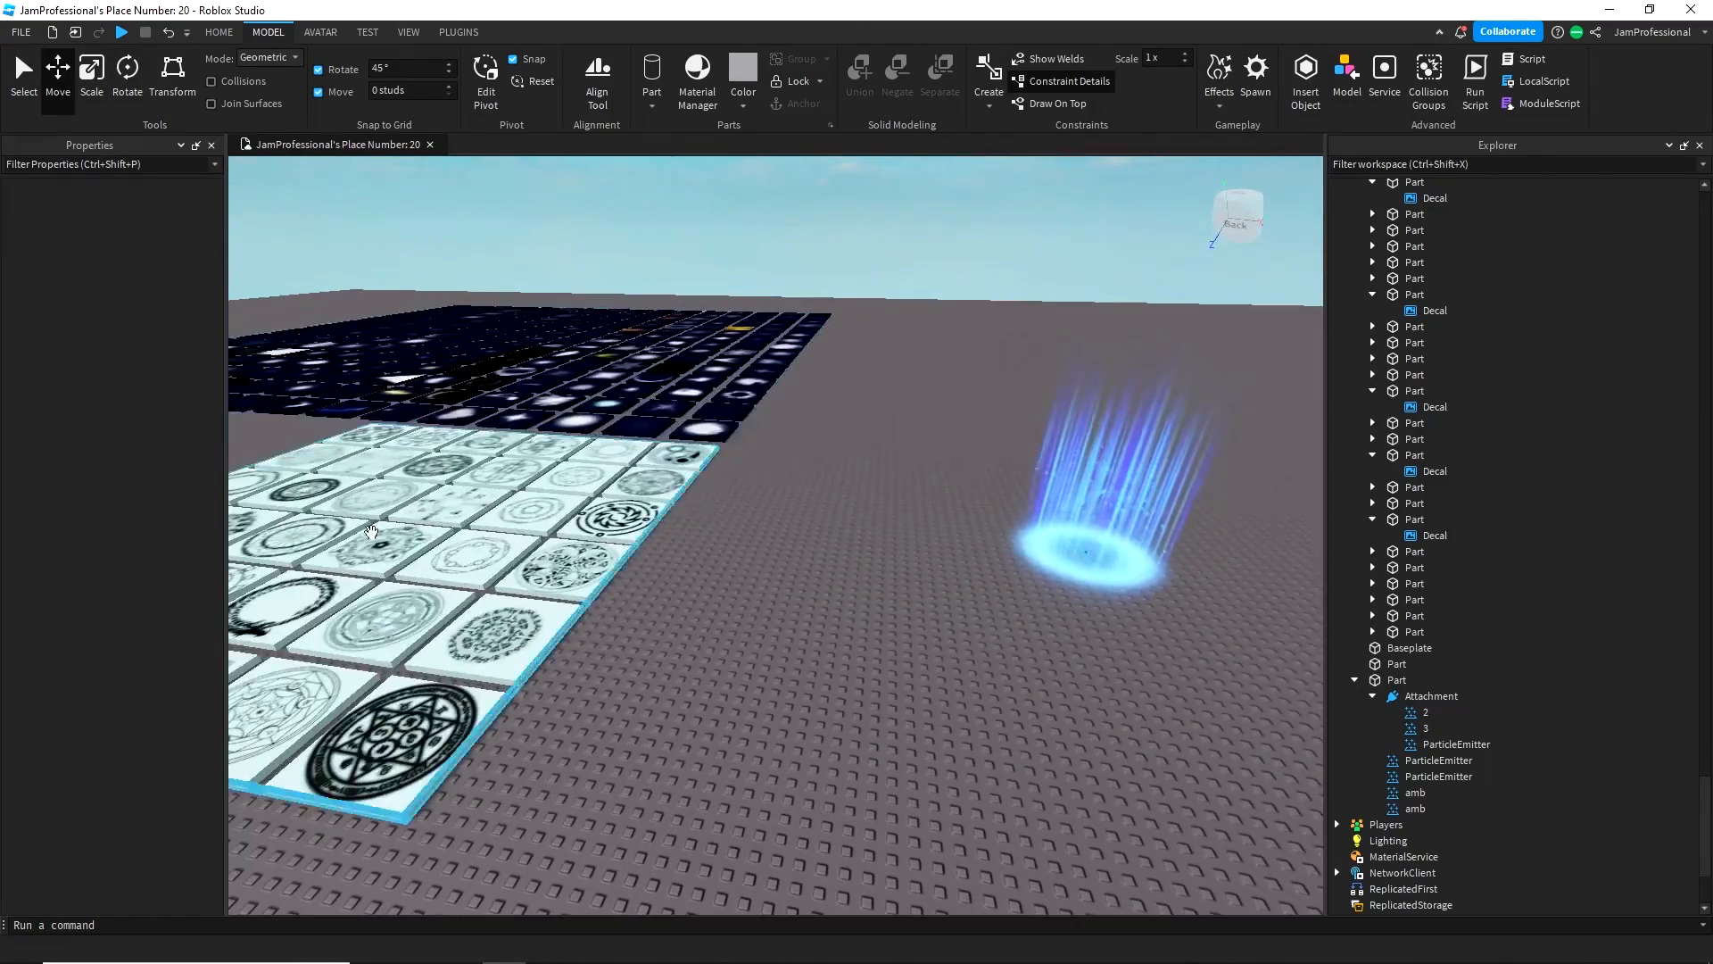
key(d)
key(w)
key(a)
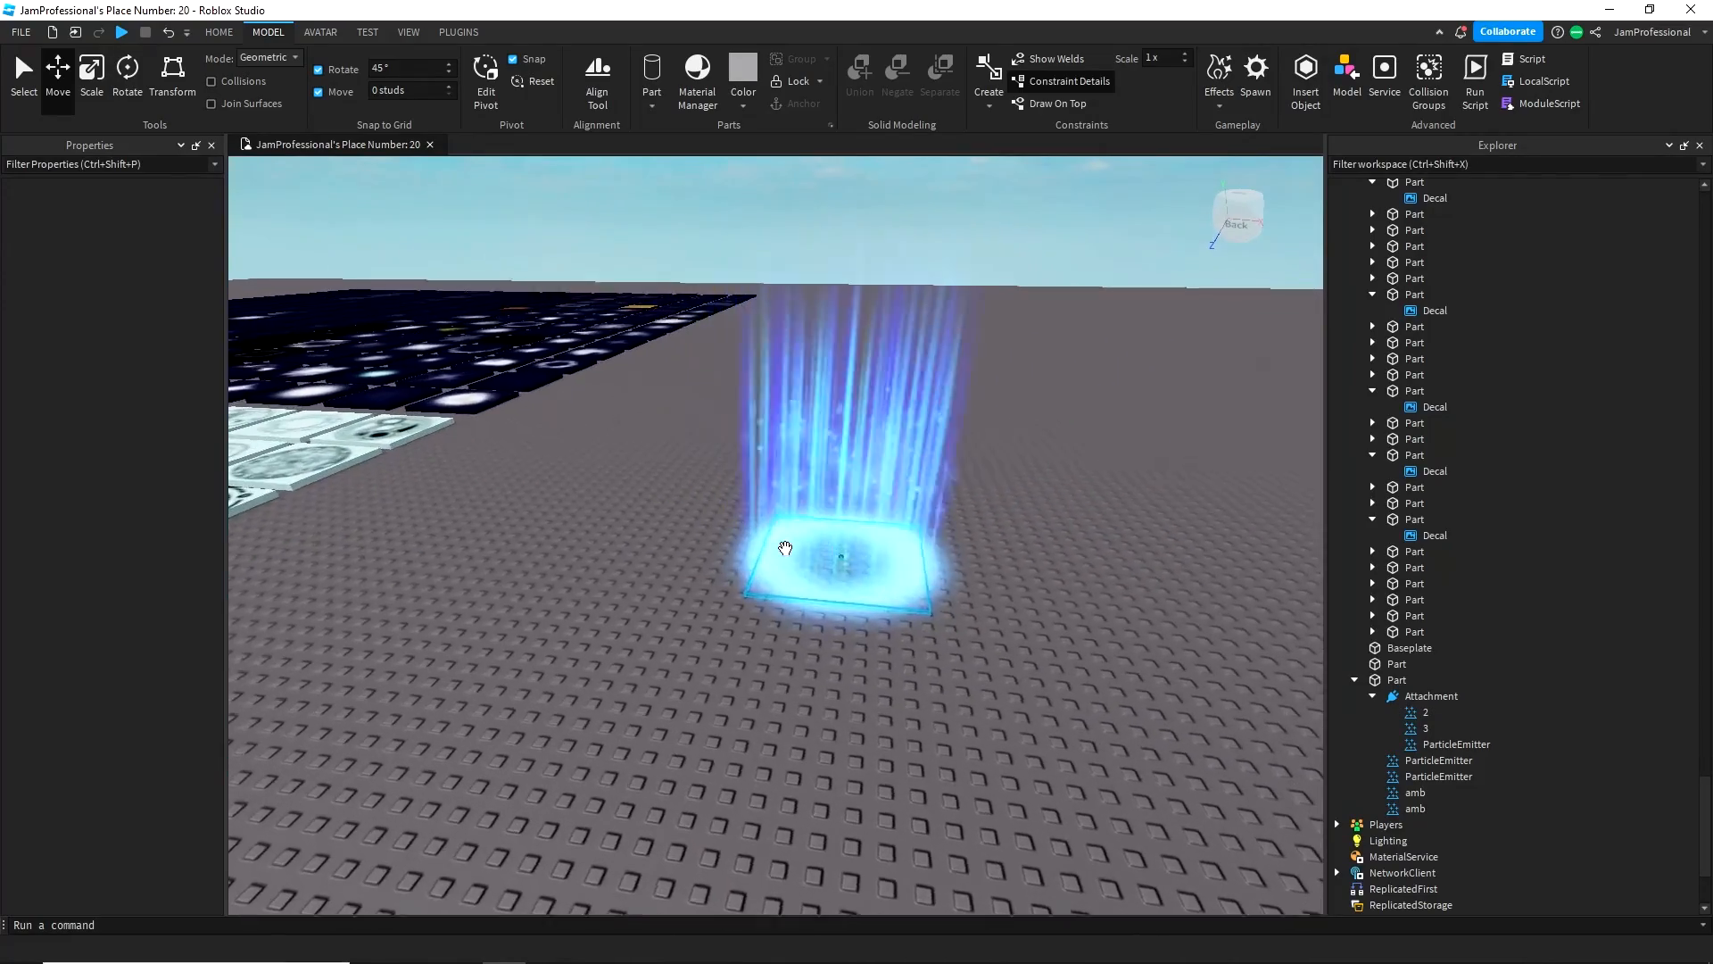
key(d)
right_drag(785, 549, 785, 549)
key(a)
key(w)
key(s)
key(w)
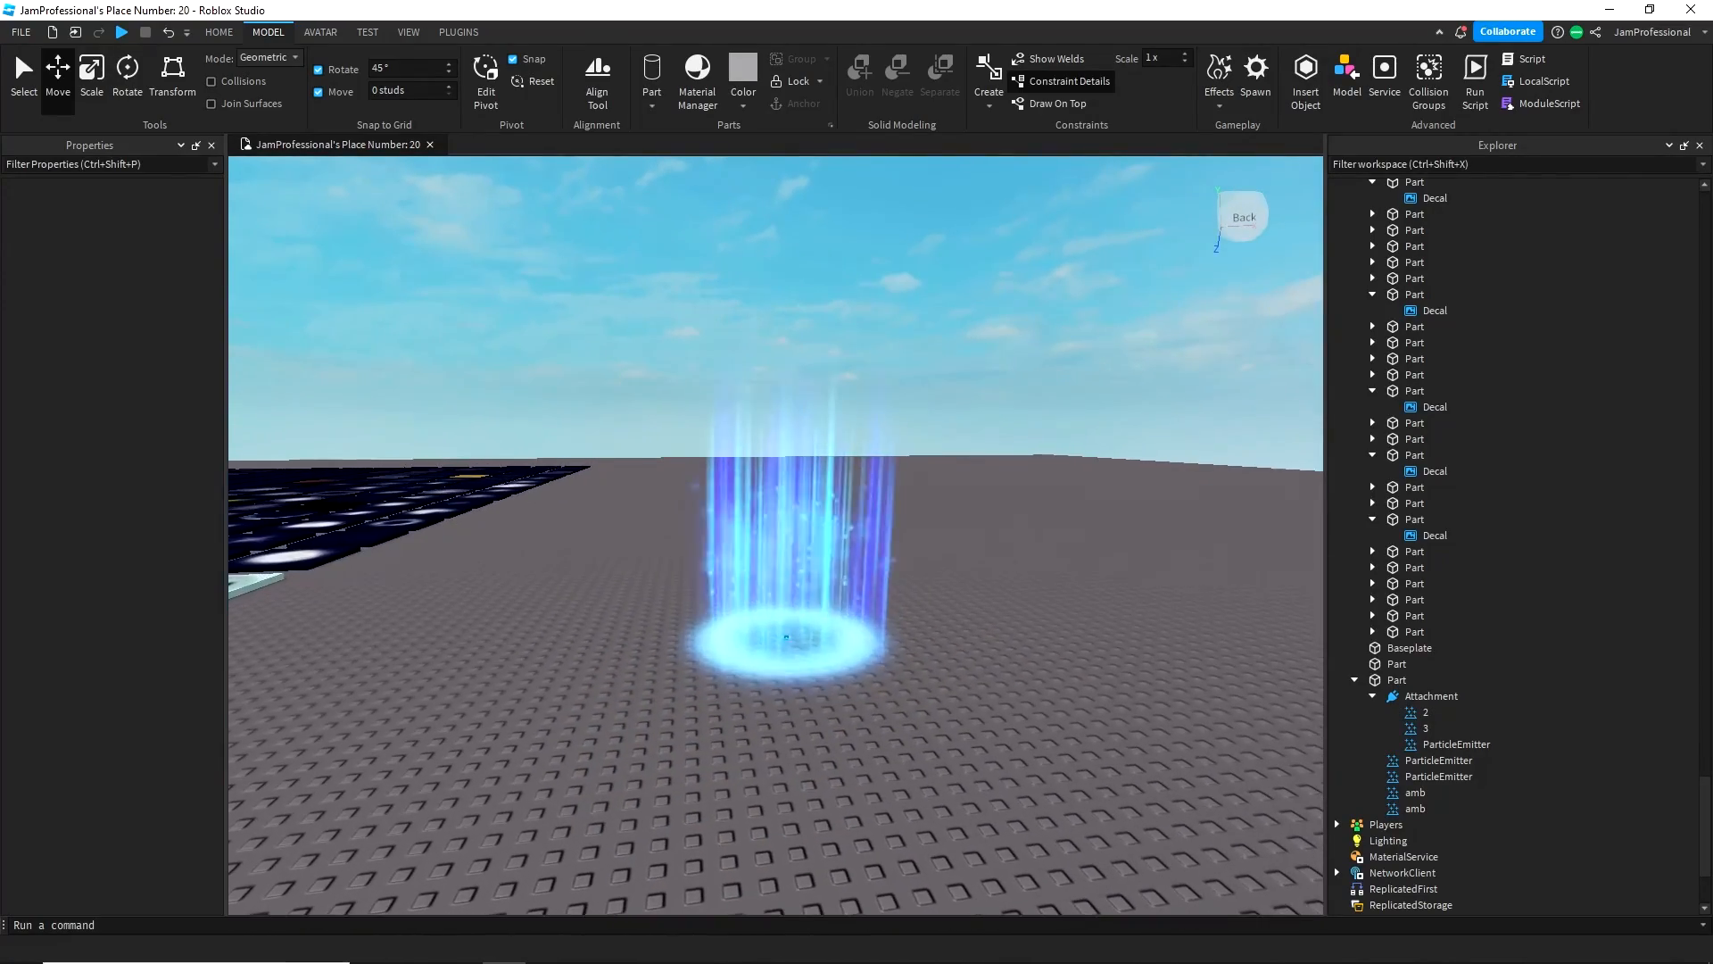